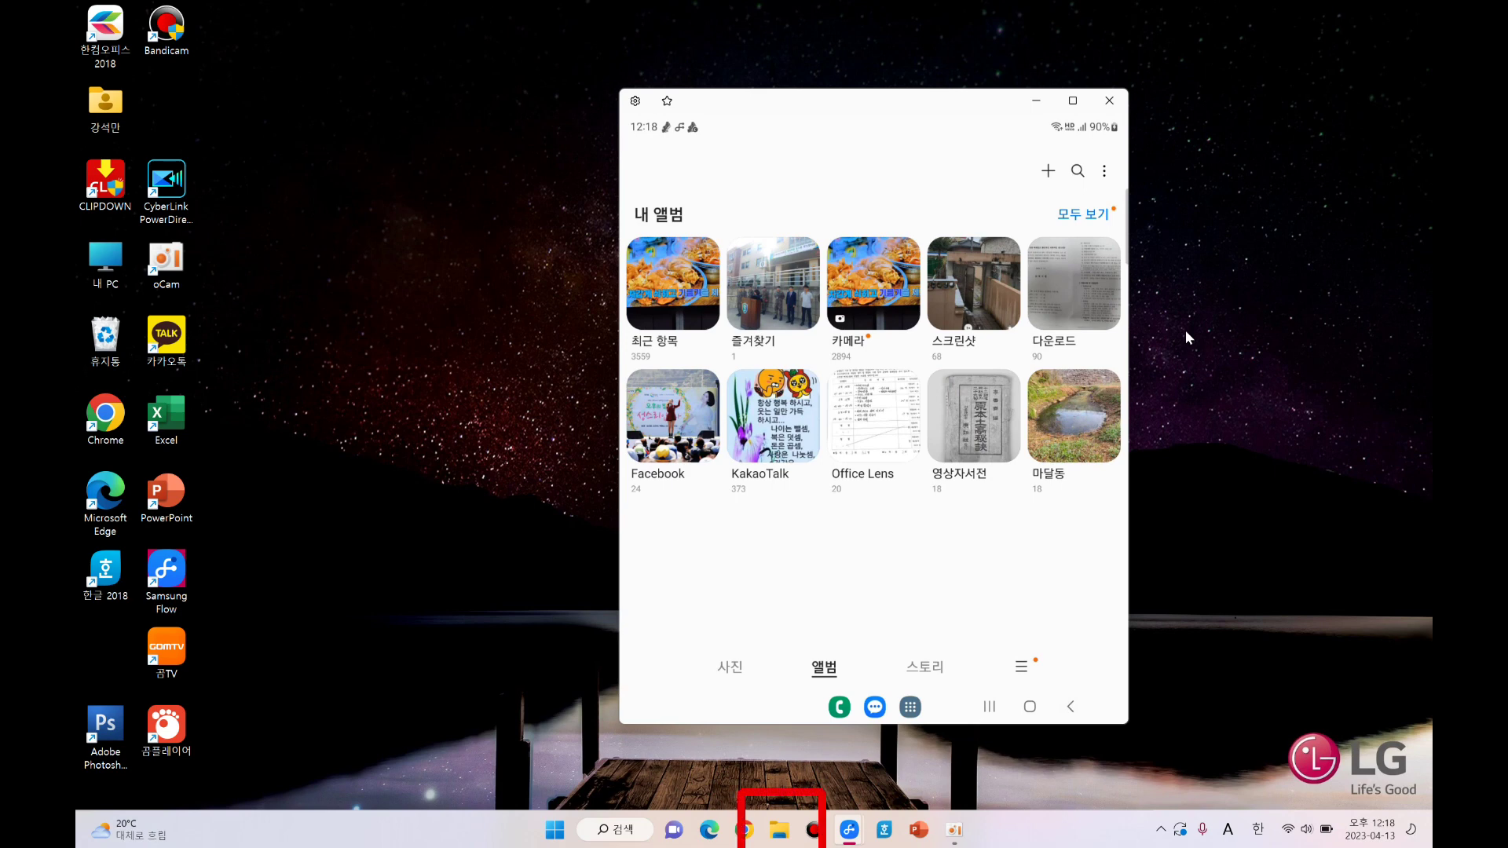
- Open File Explorer and go to the connected Z Fold4 phone's internal storage
click(777, 831)
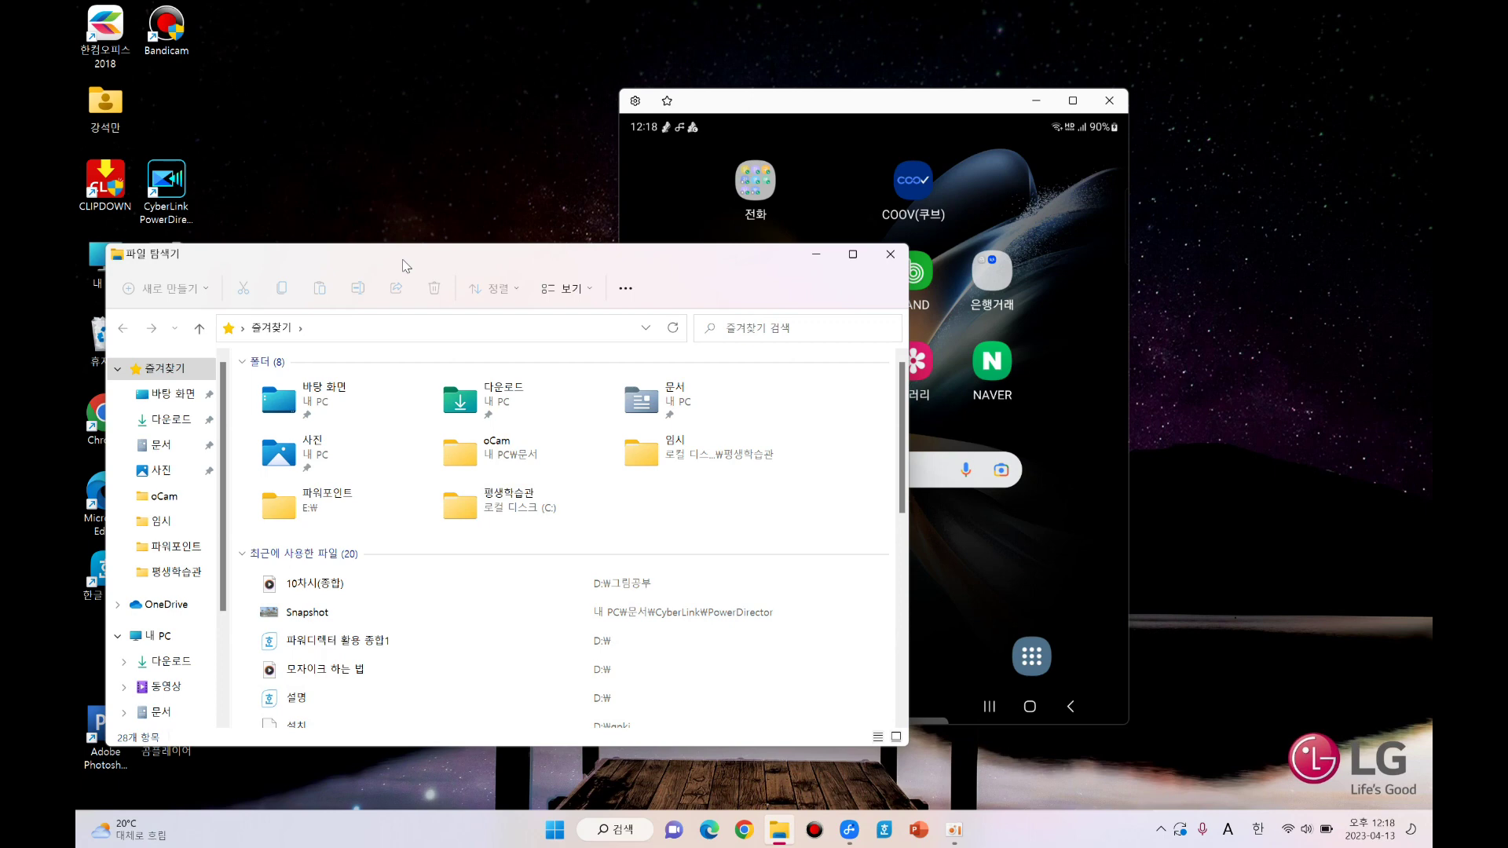
drag(401, 259, 542, 237)
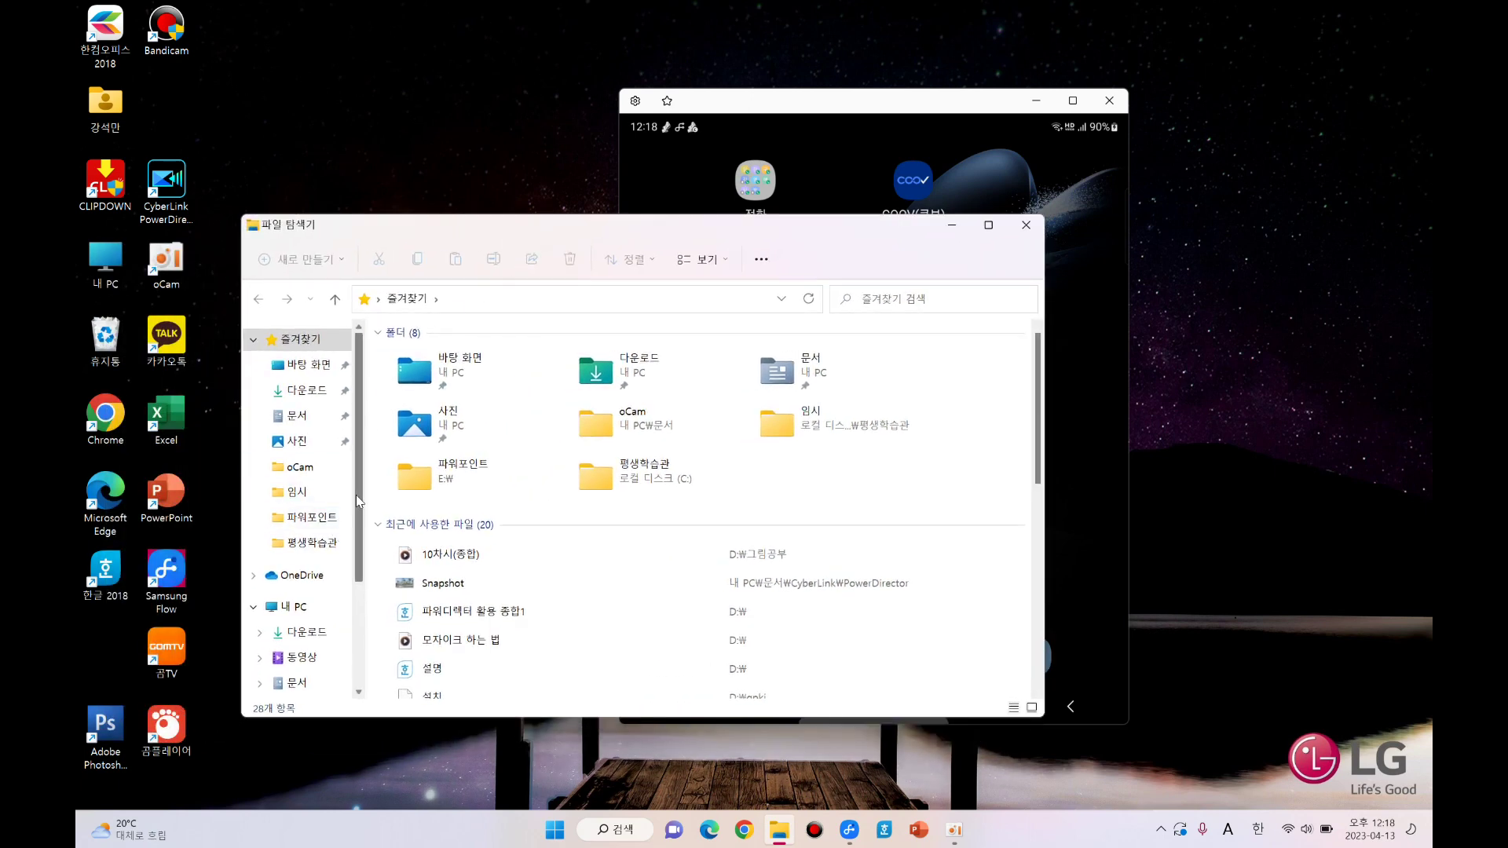
drag(360, 524, 363, 571)
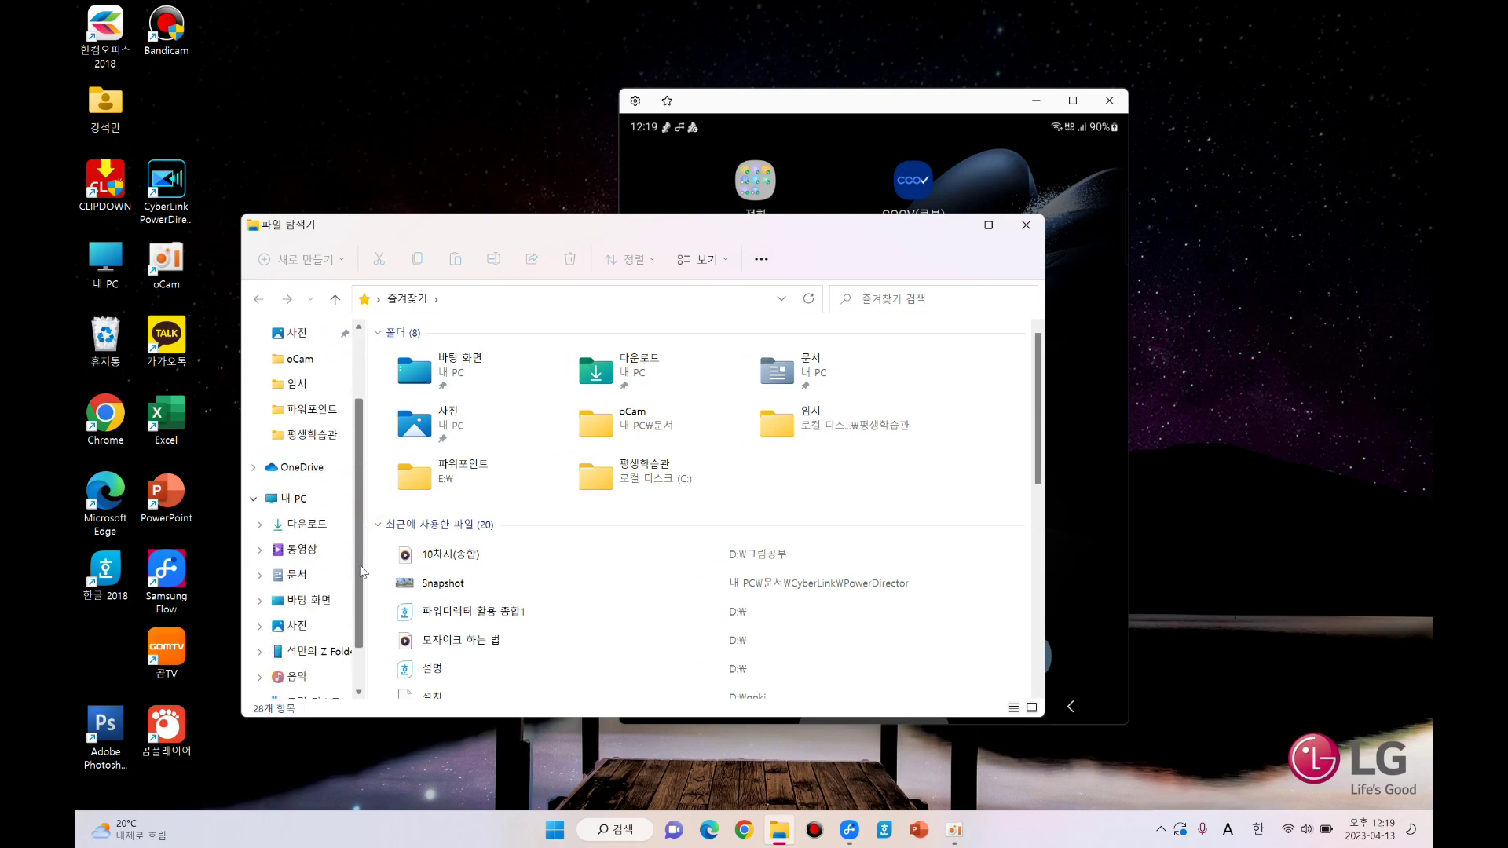
click(317, 656)
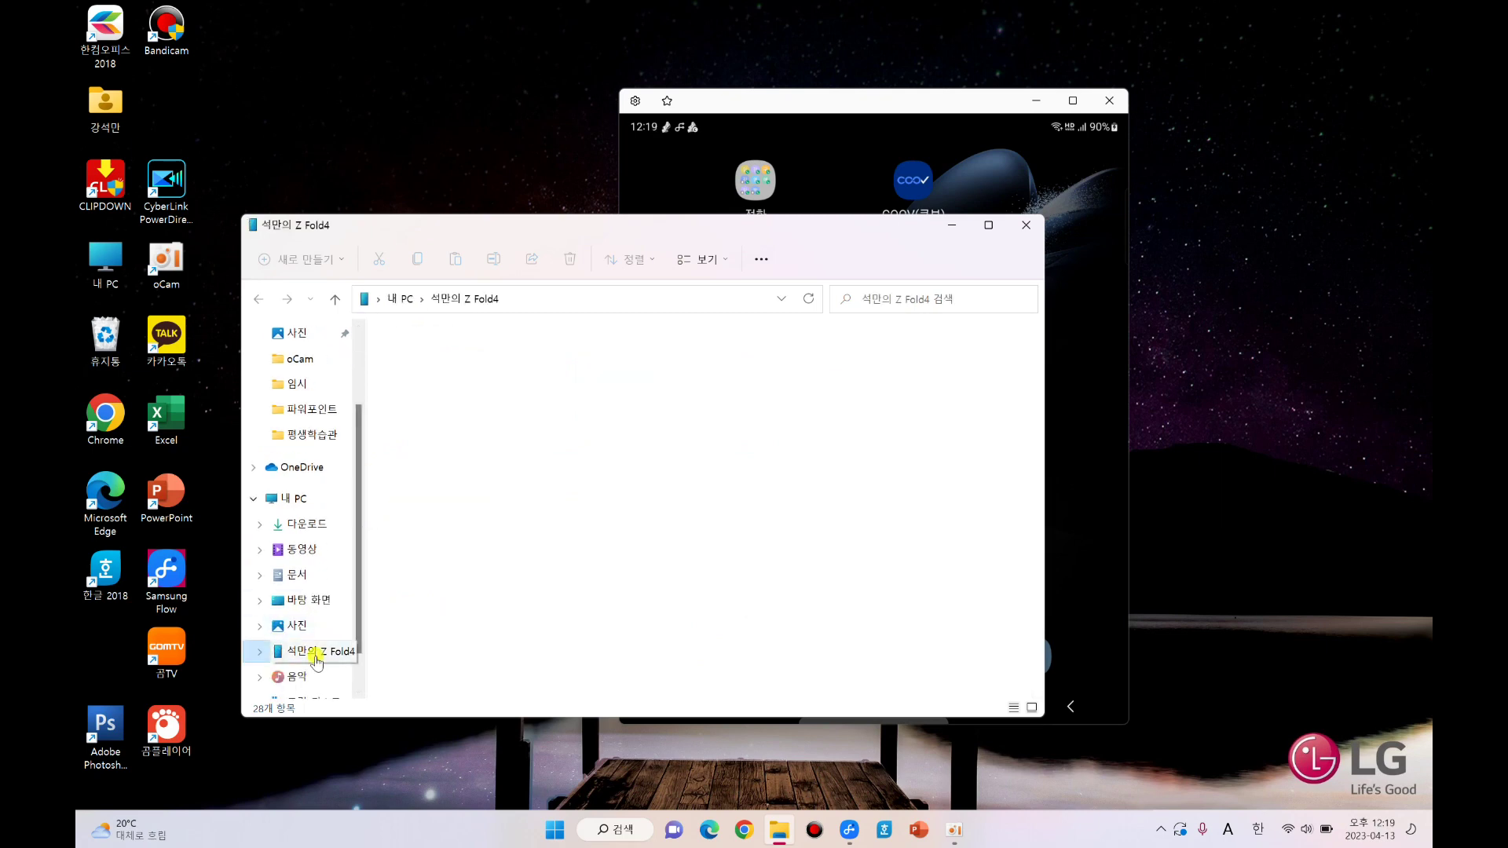
double_click(471, 339)
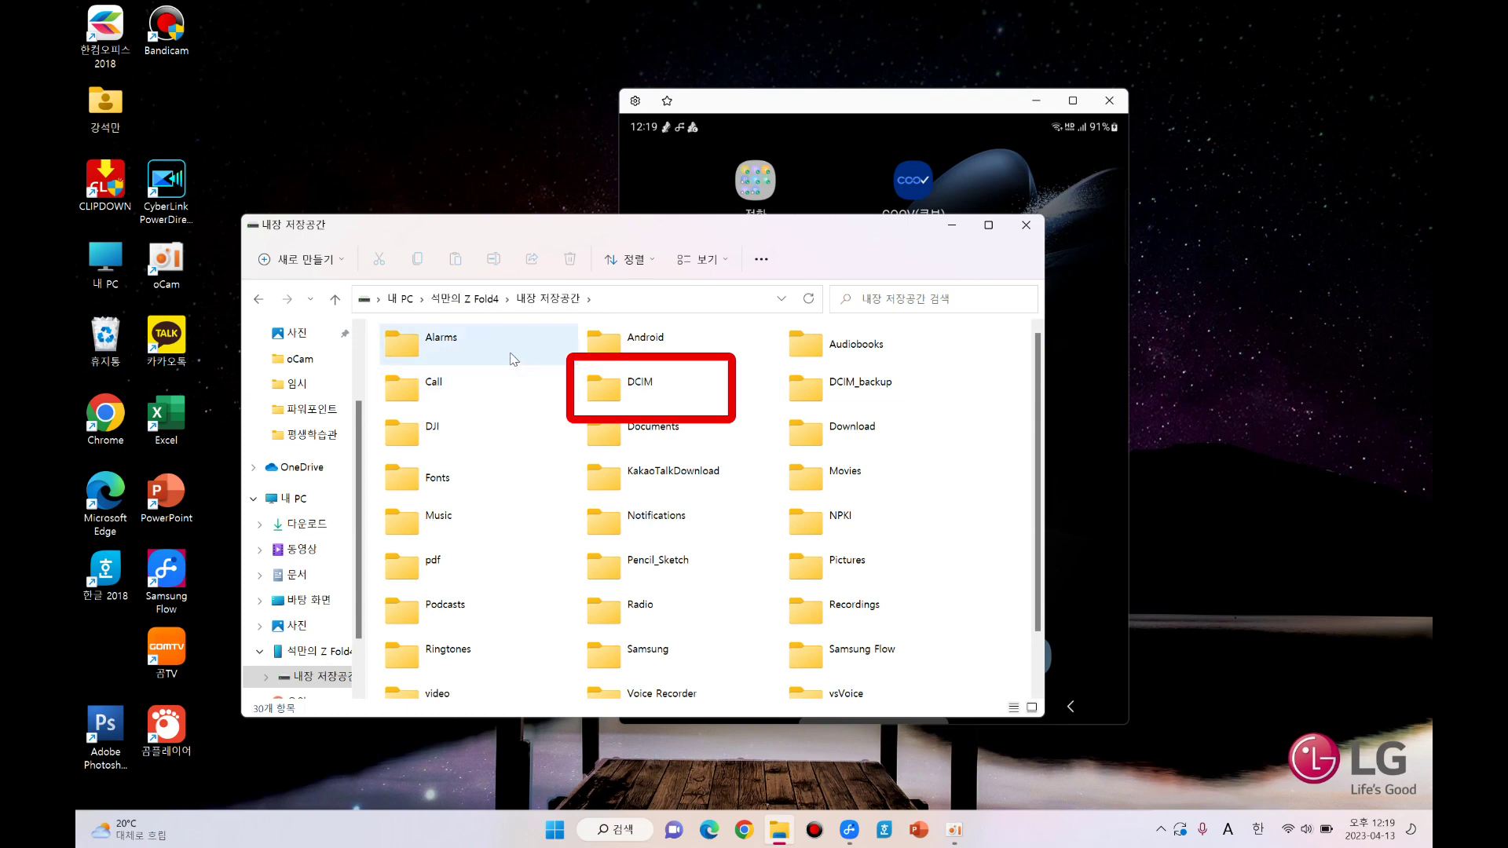
- Copy the 영상자서전 folder from the phone's DCIM folder to the desktop
double_click(619, 390)
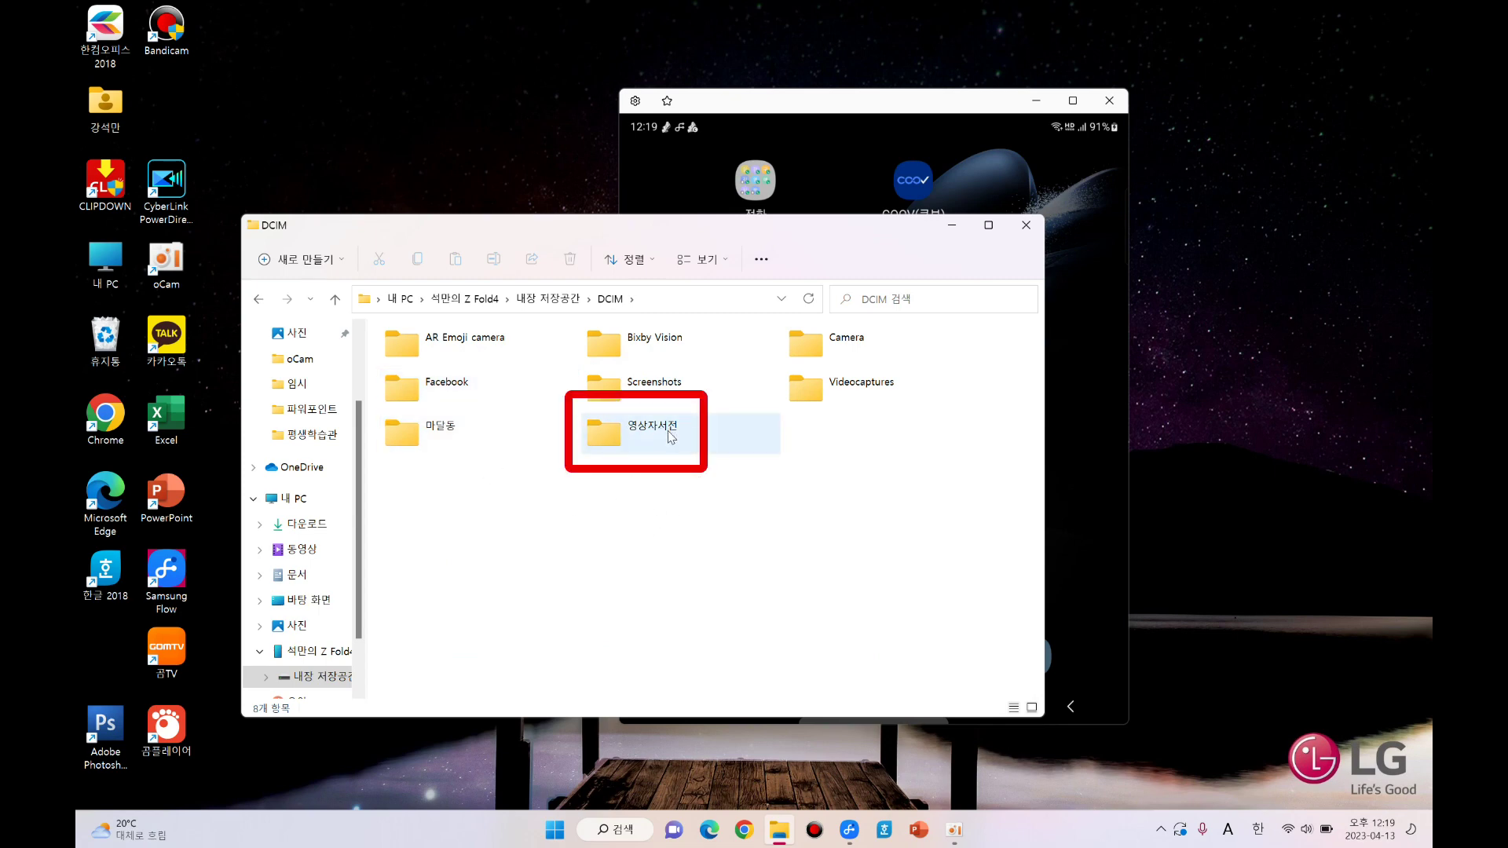
click(611, 429)
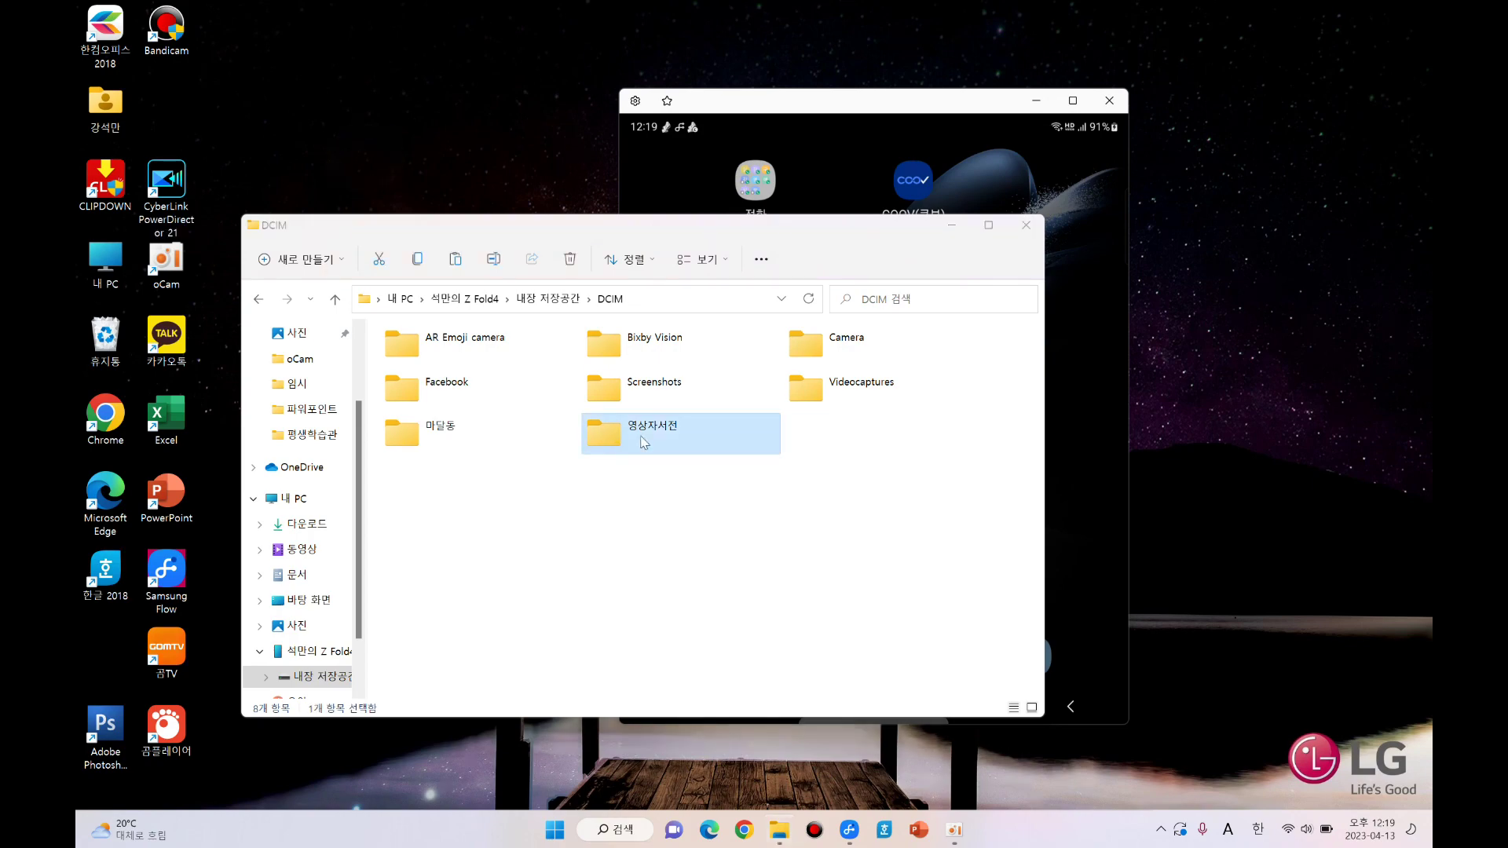
drag(644, 443, 448, 151)
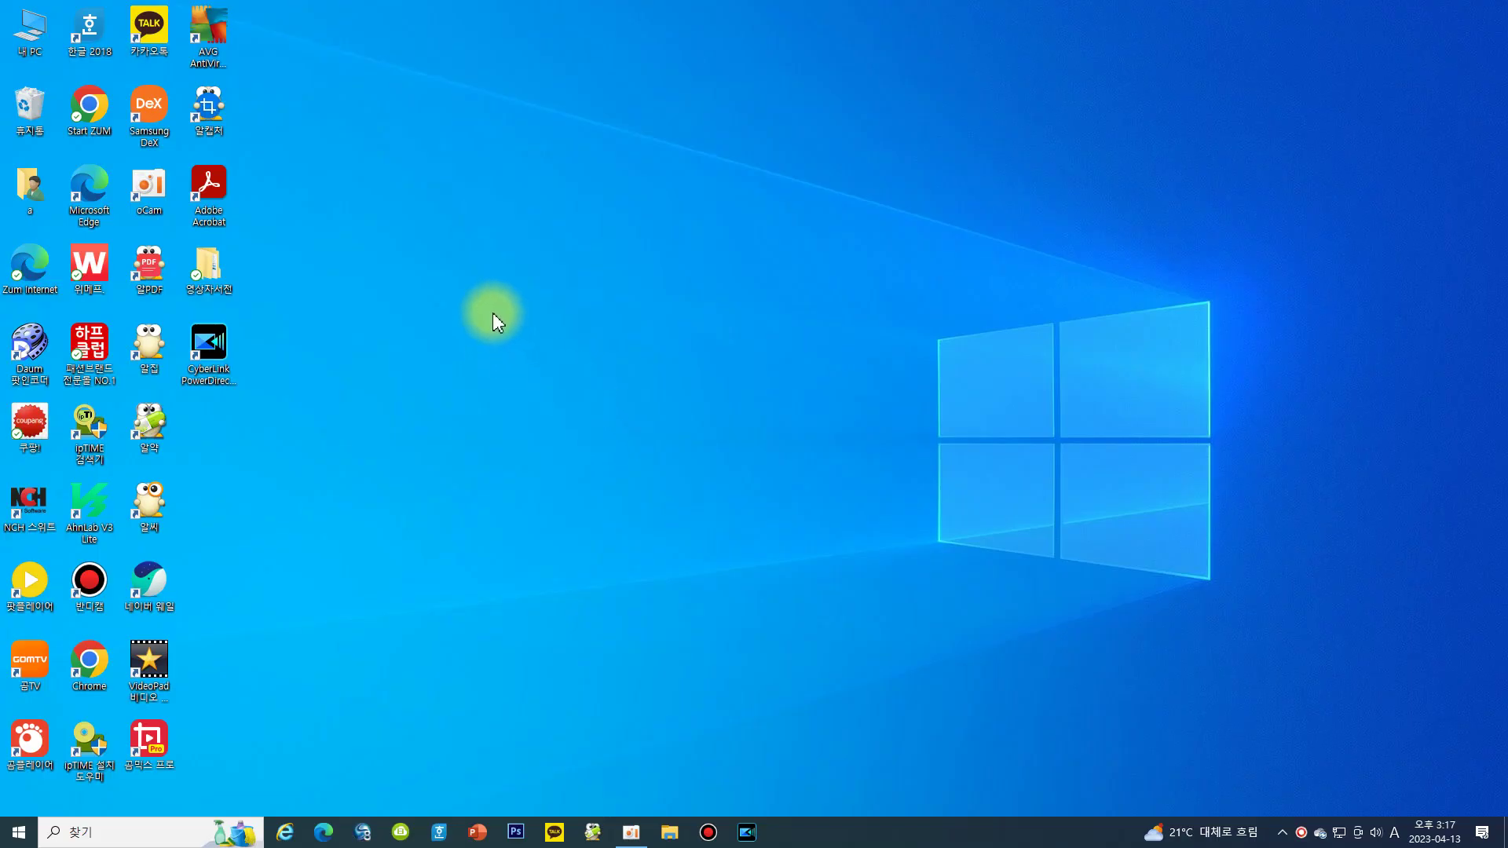
- Launch PowerDirector 21 and enter the timeline video editor with a 16:9 project
double_click(219, 346)
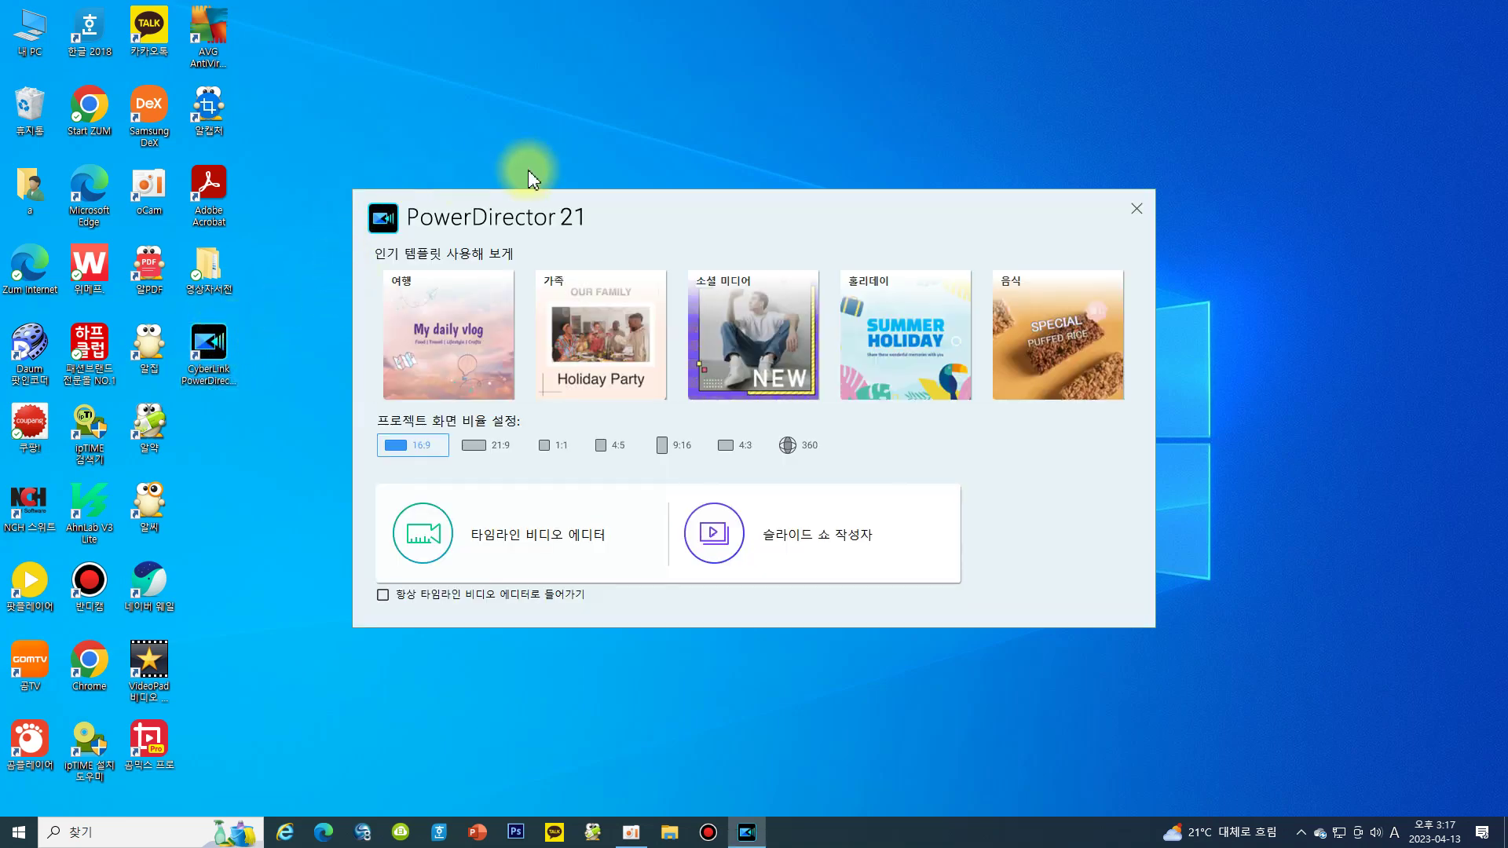
click(532, 550)
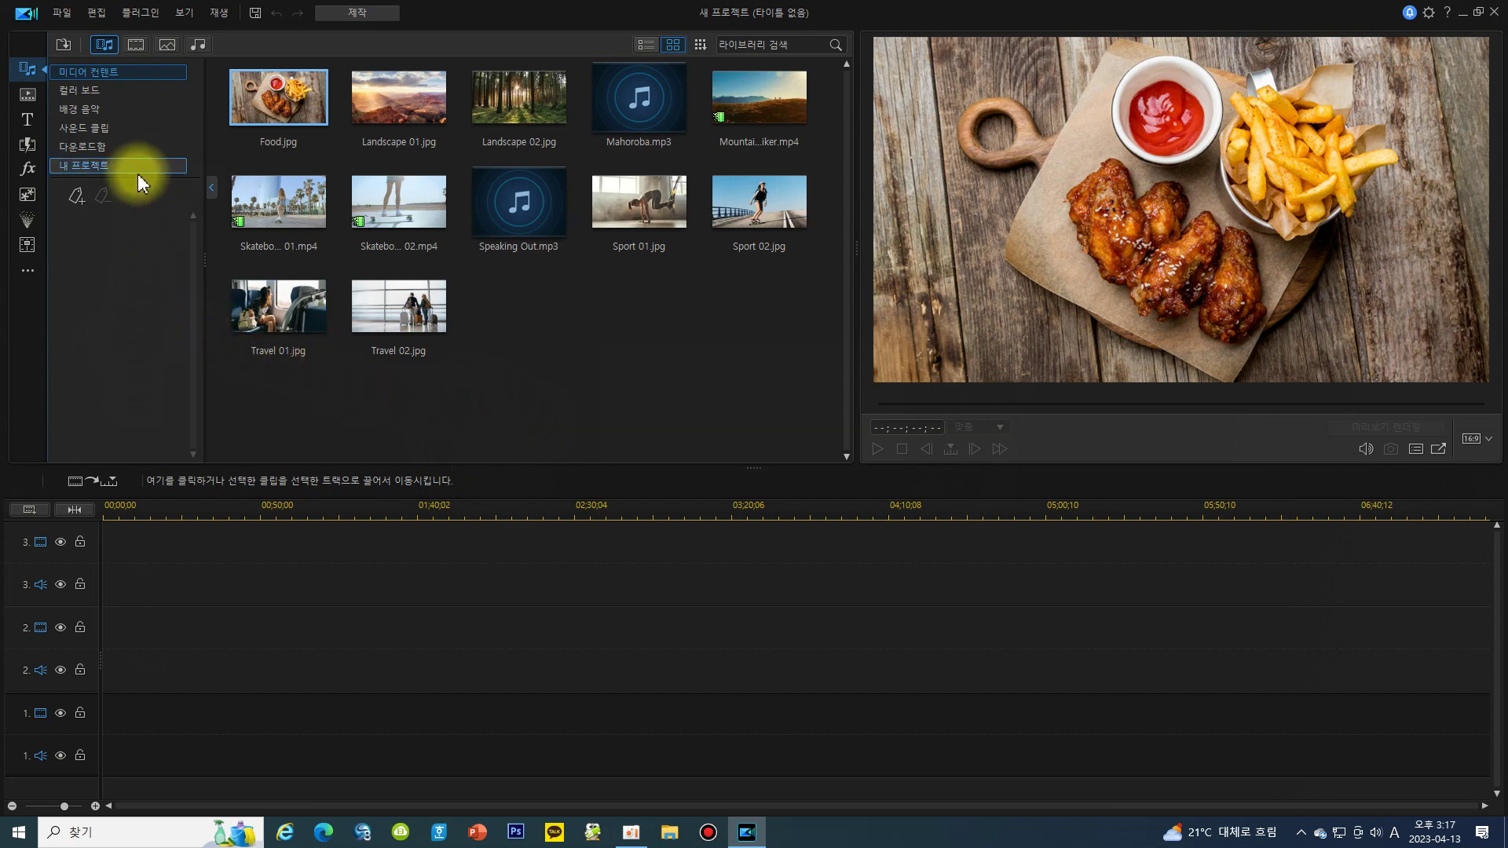
- Import the media folders 1-유년시절, 2-청년시절, 3-중년시절 and 4-장년시절 from the desktop's 영상자서전 folder
click(66, 47)
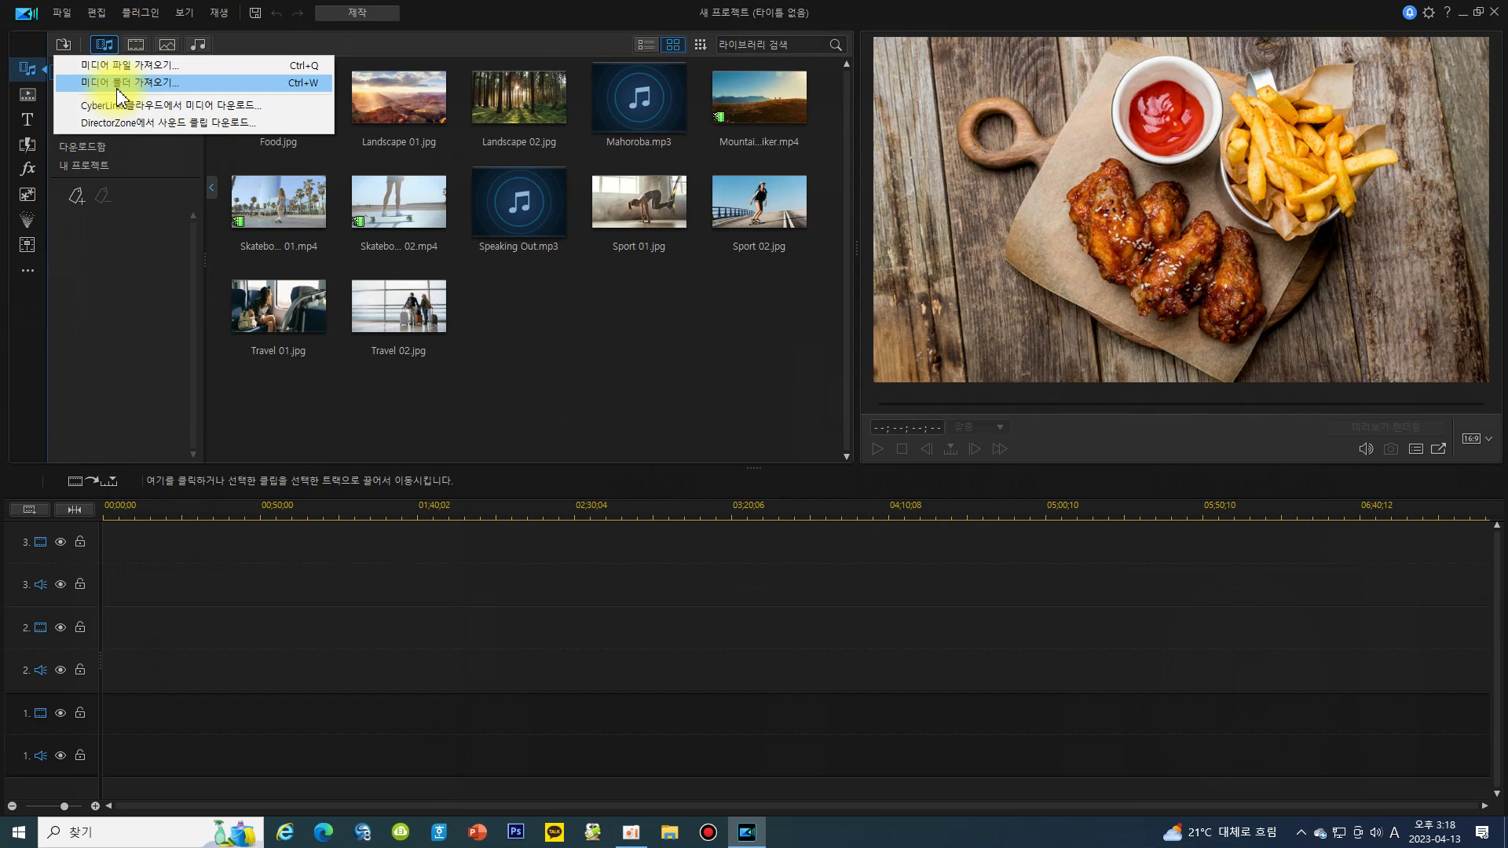
click(118, 85)
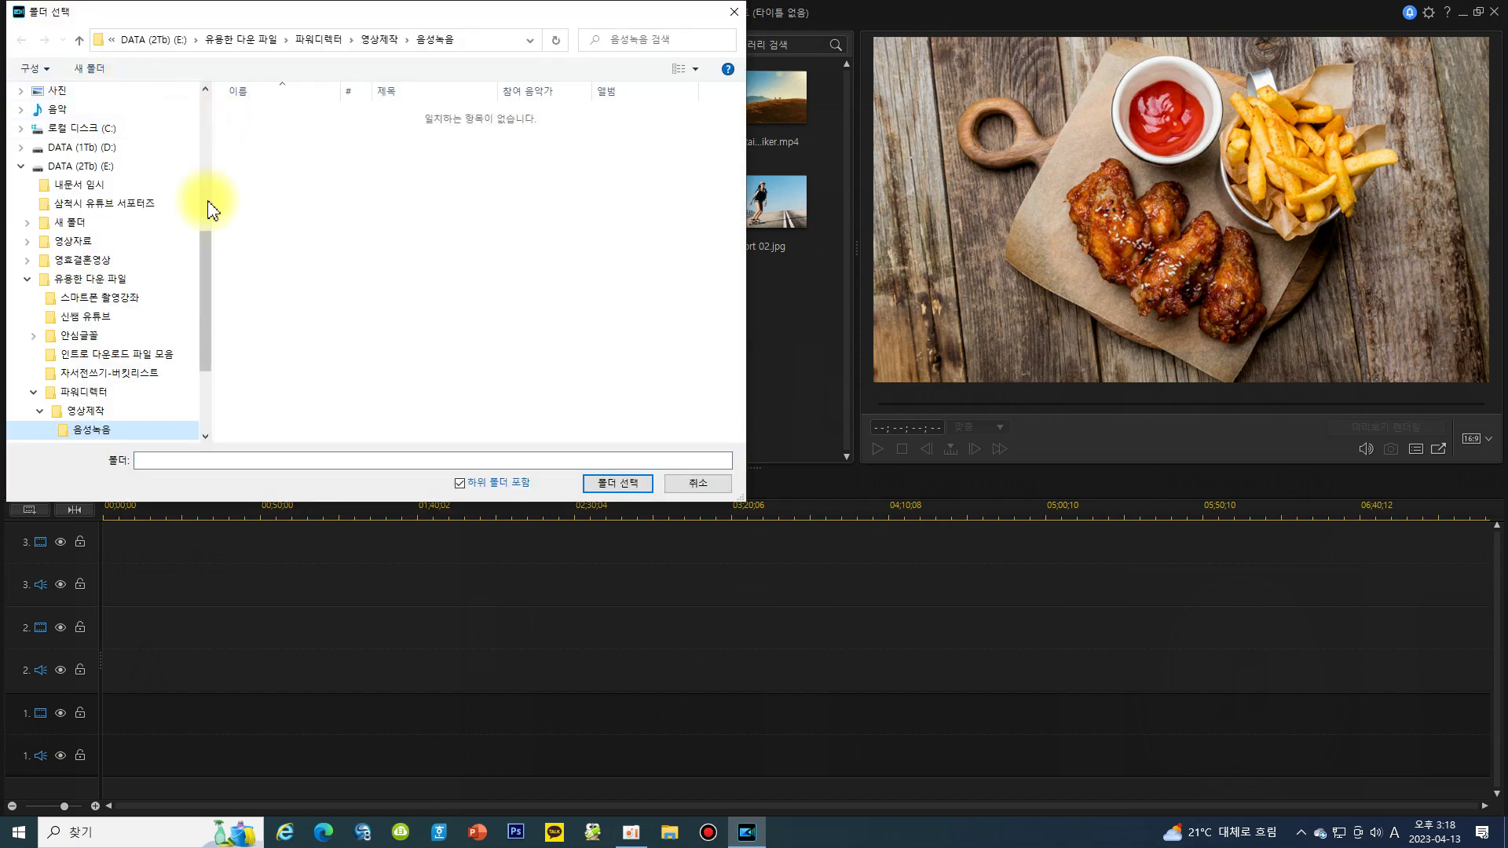
drag(199, 252, 211, 114)
click(84, 136)
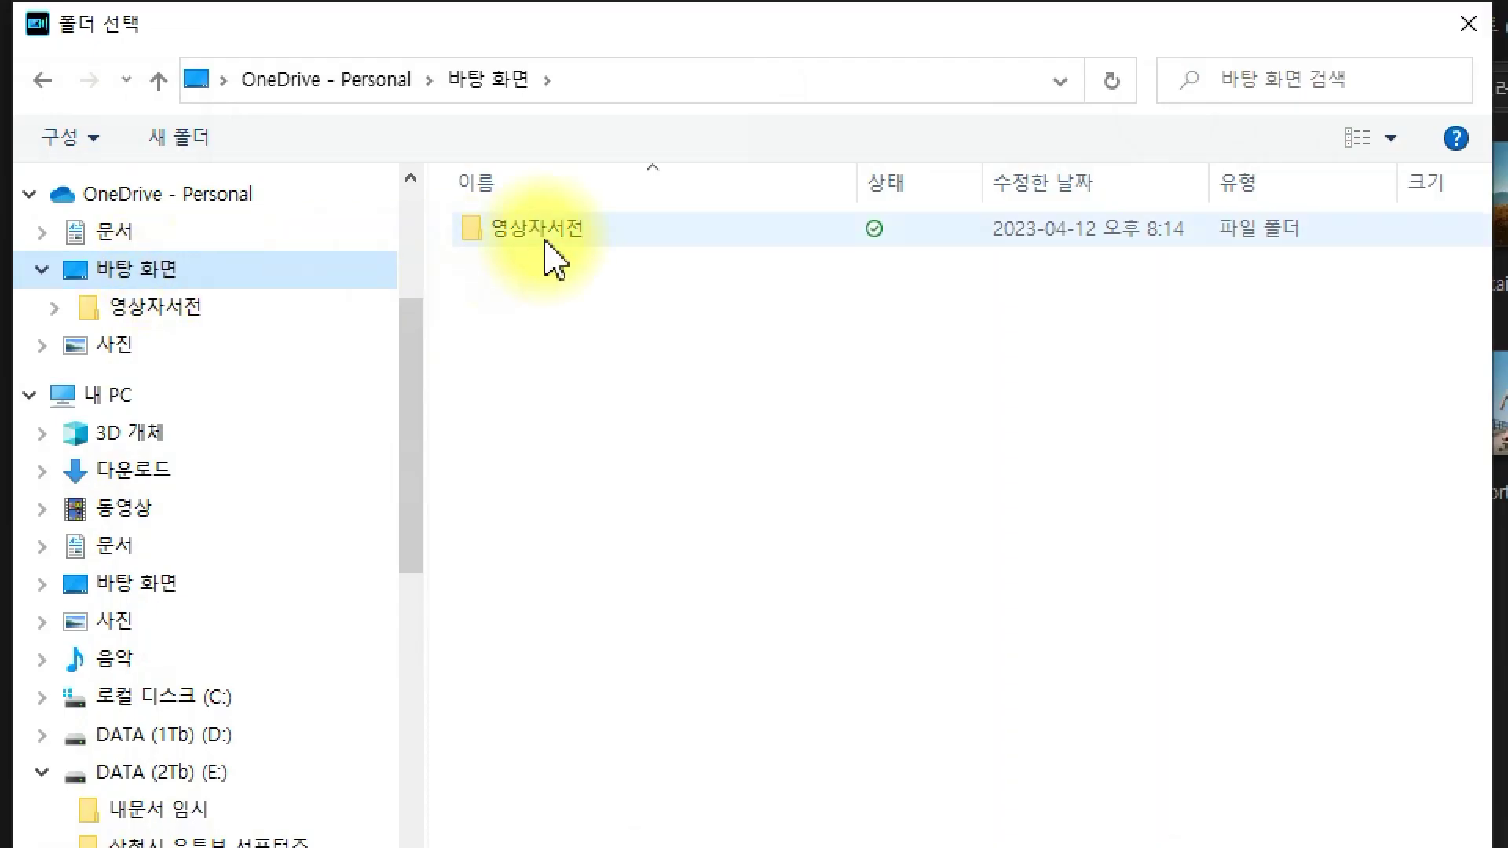
double_click(551, 234)
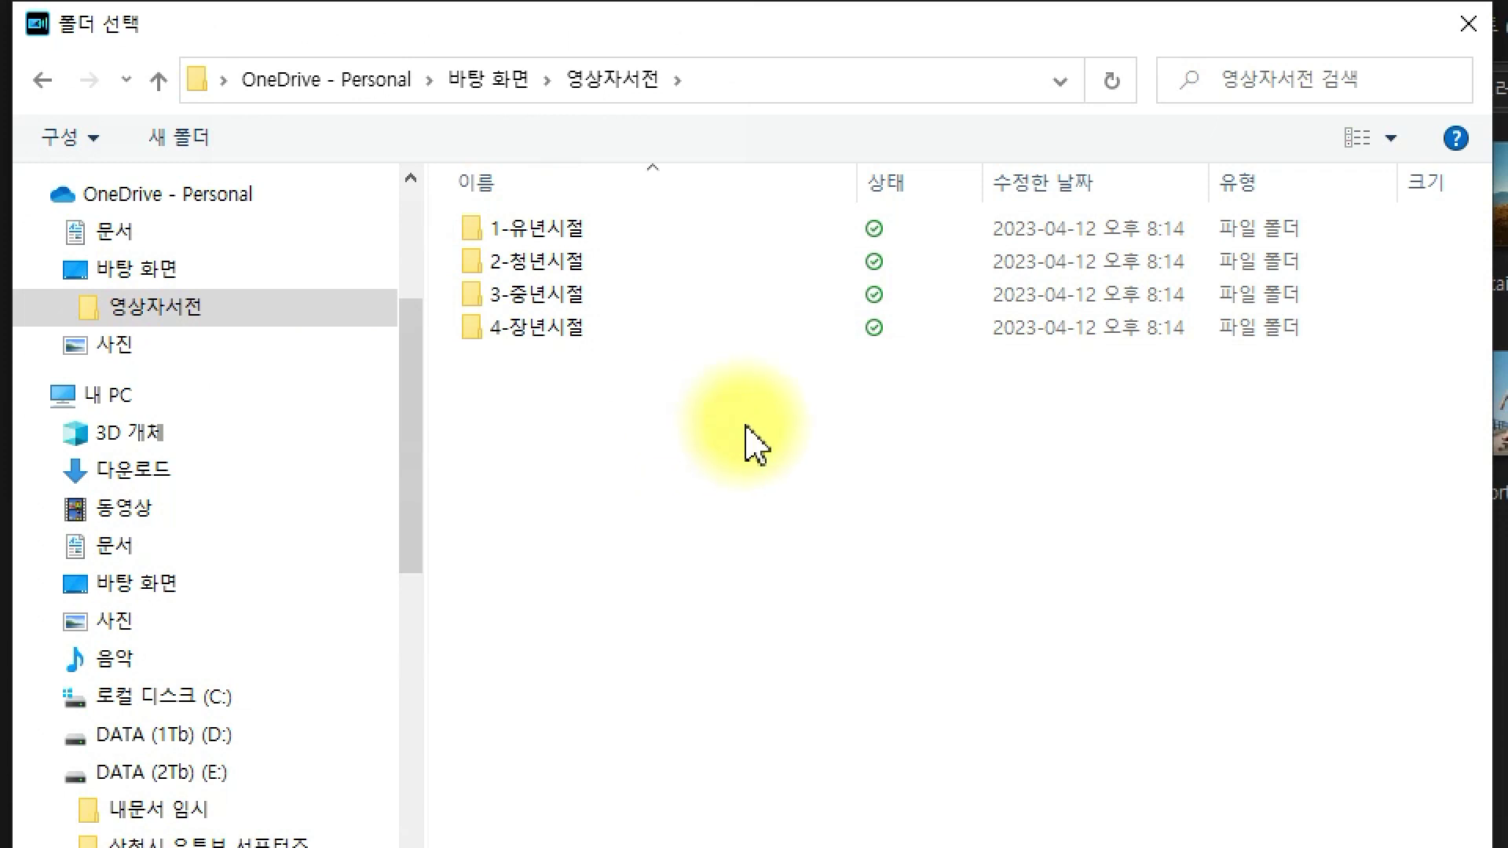
drag(743, 427, 462, 207)
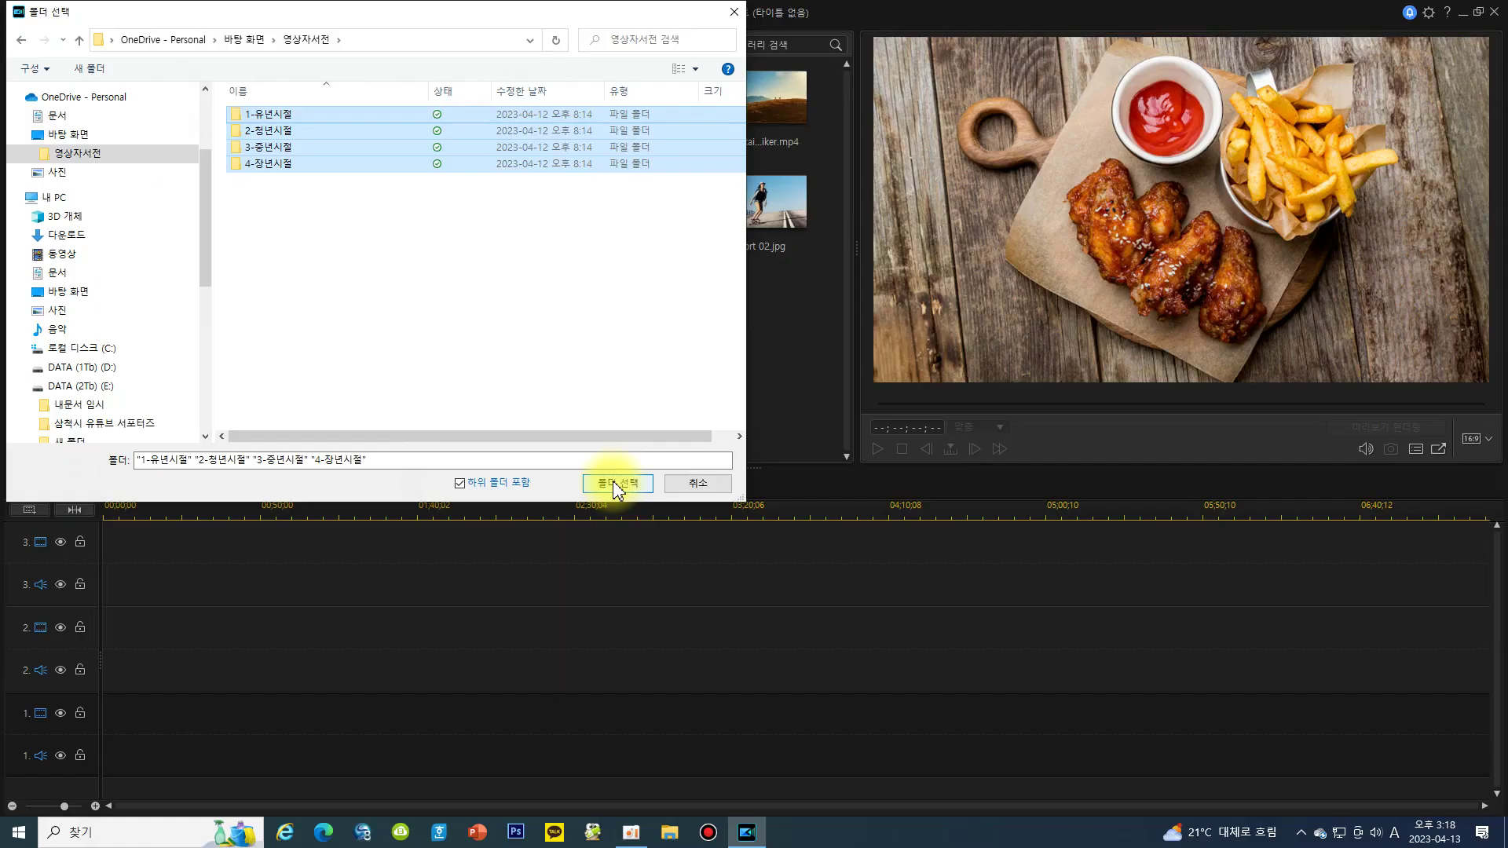
click(617, 482)
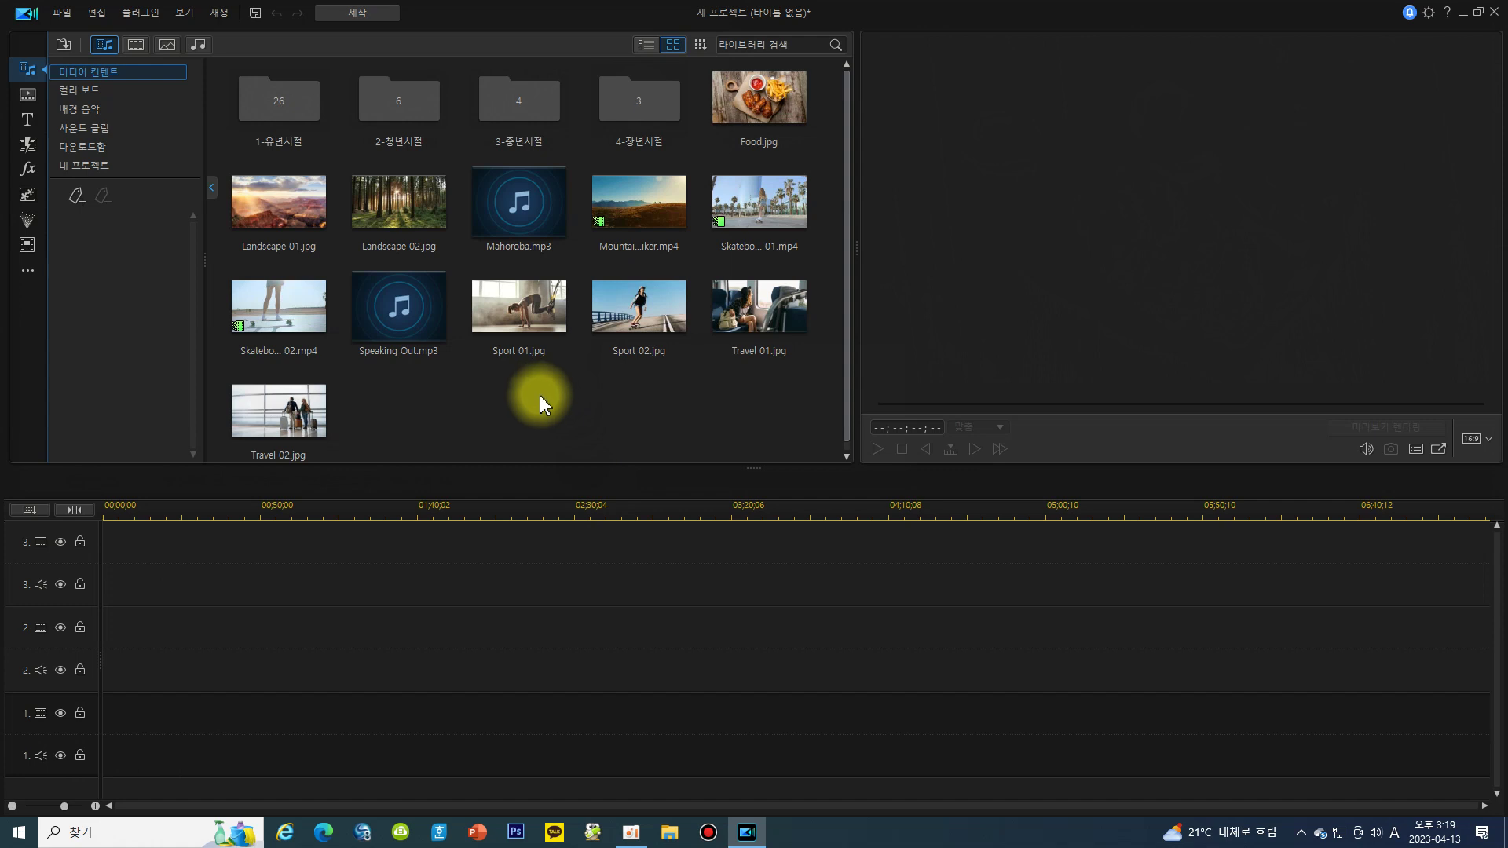
- Find the 클로버_01 title among all title templates and place it at the start of video track 1
click(24, 122)
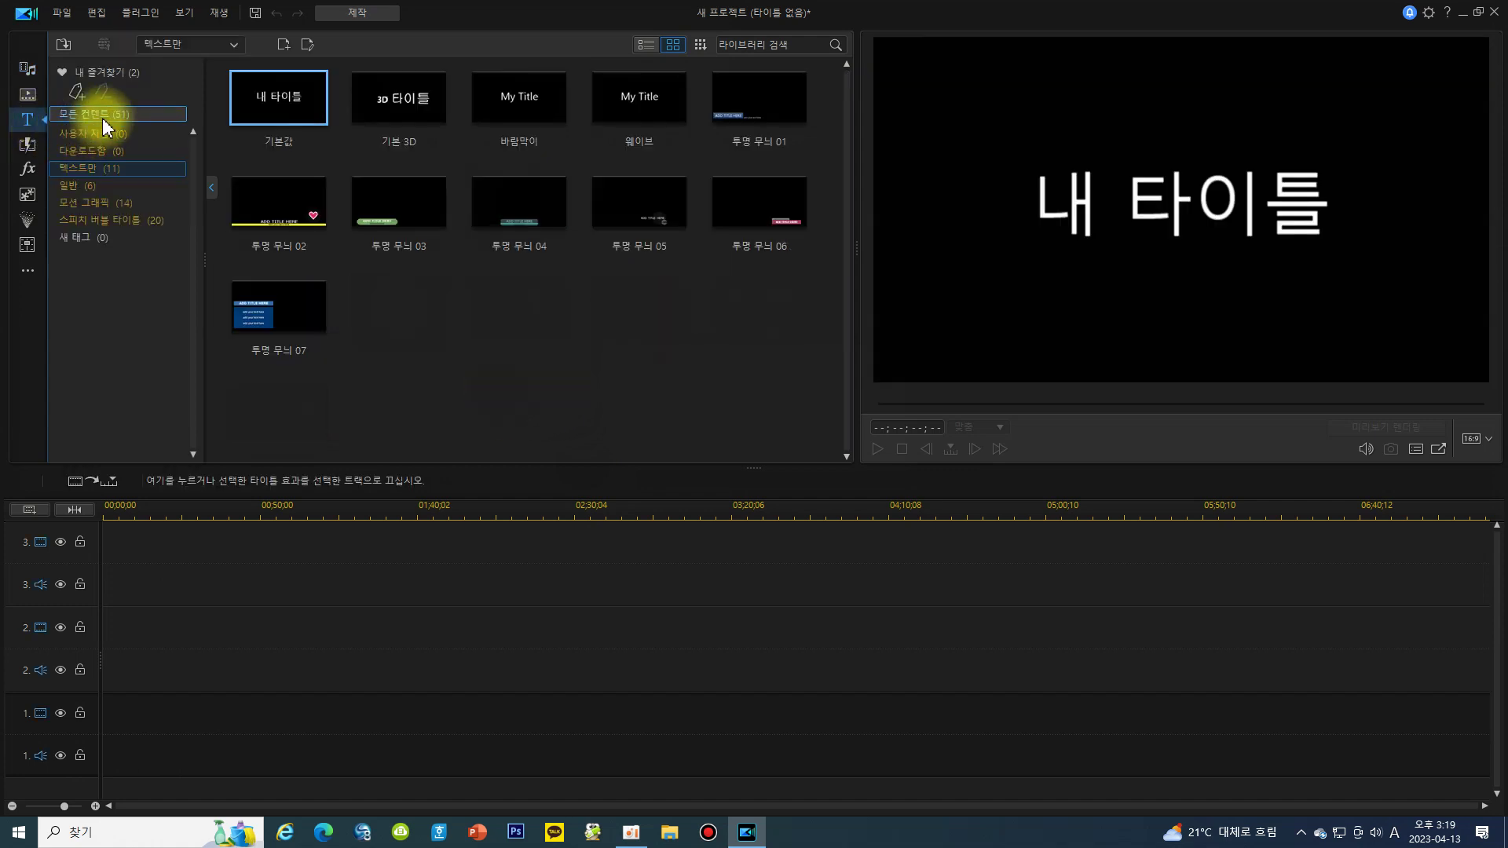
click(94, 114)
scroll(845, 180, down, 5)
scroll(854, 314, down, 4)
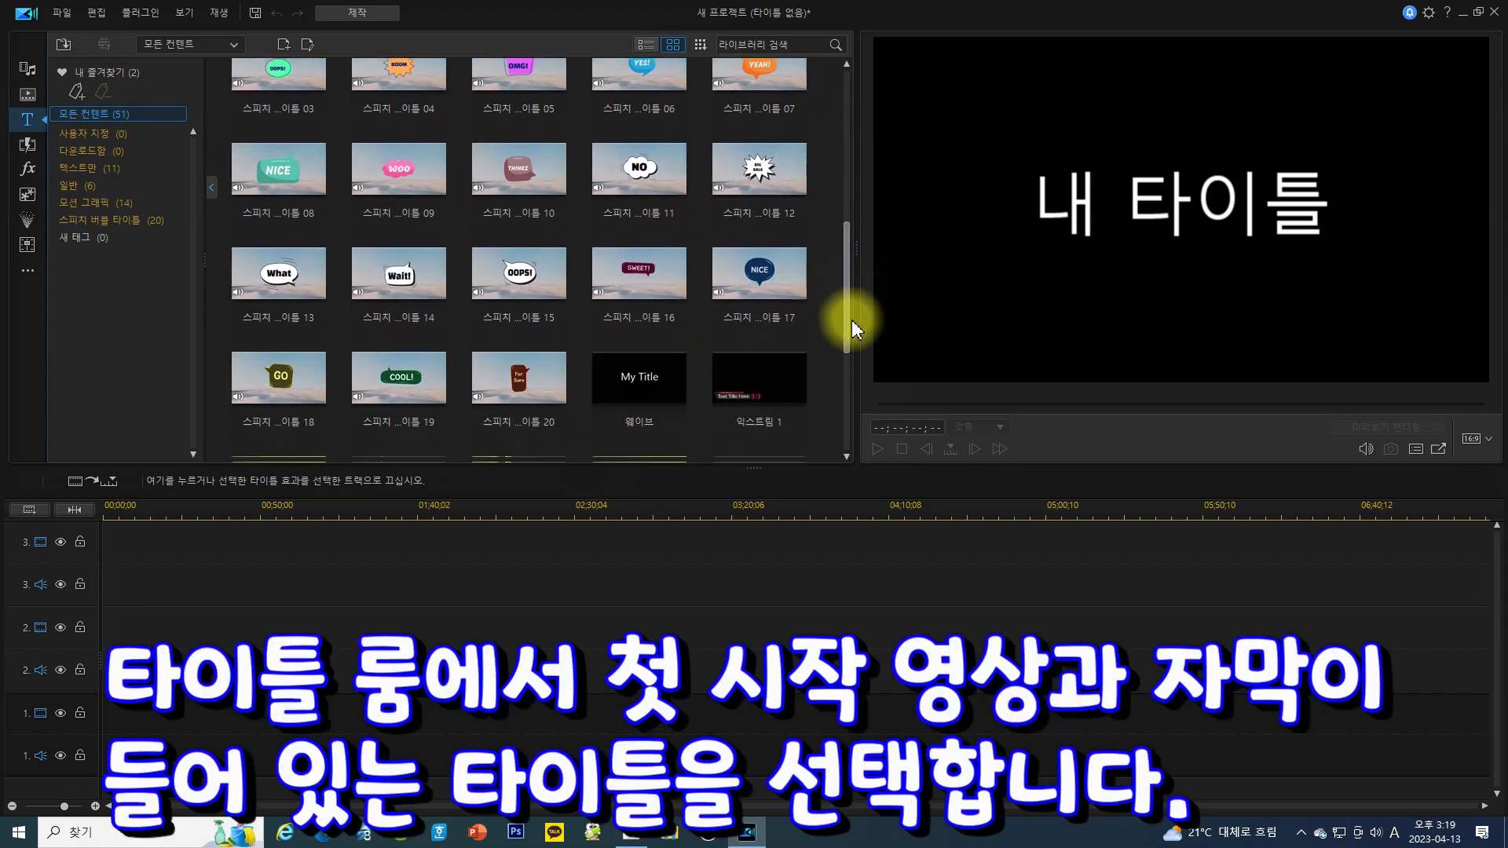
click(407, 311)
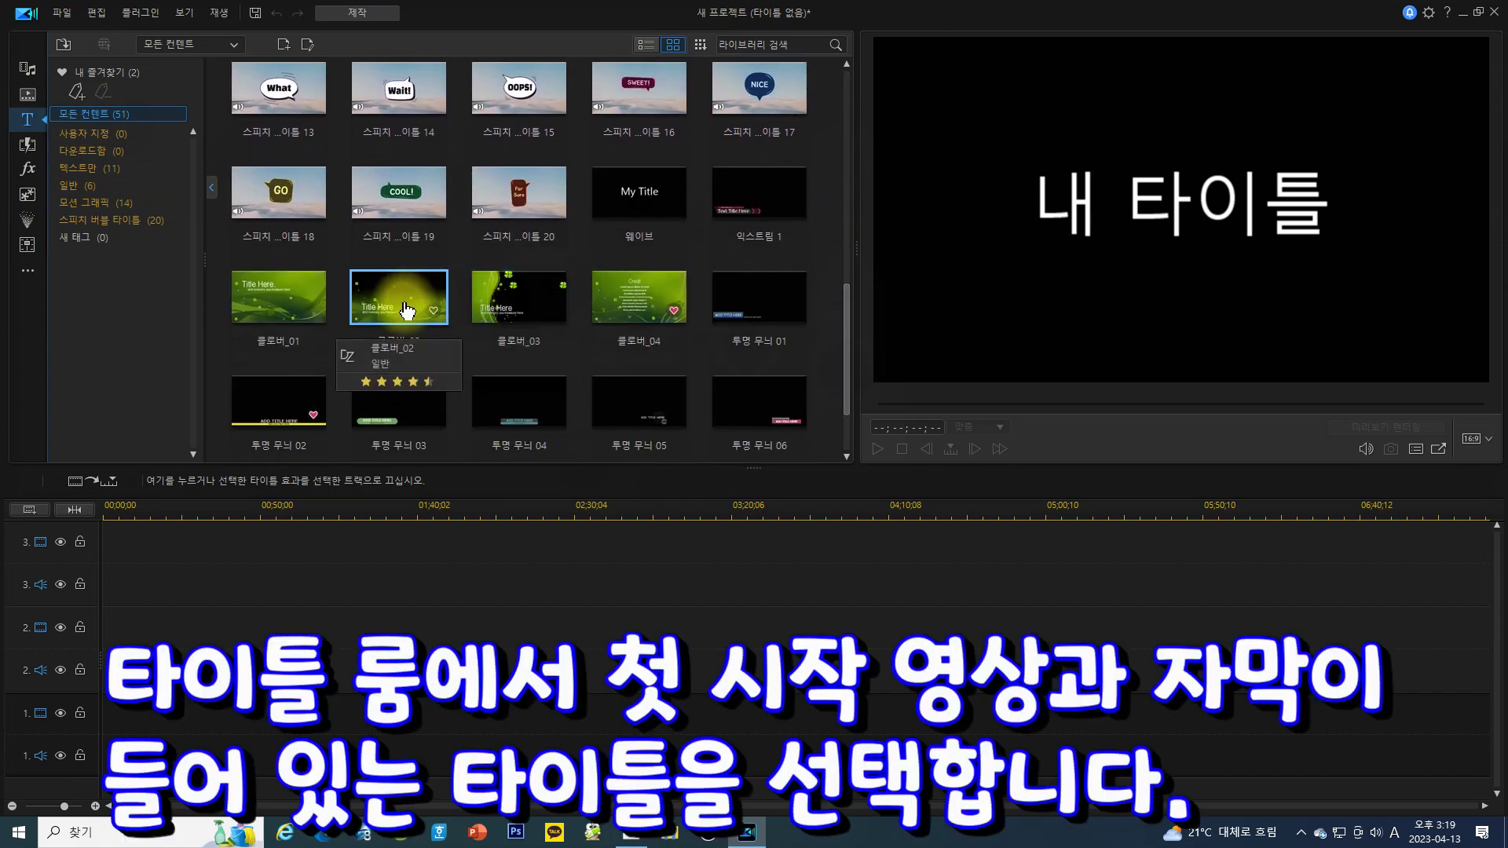
click(291, 308)
drag(291, 315, 102, 742)
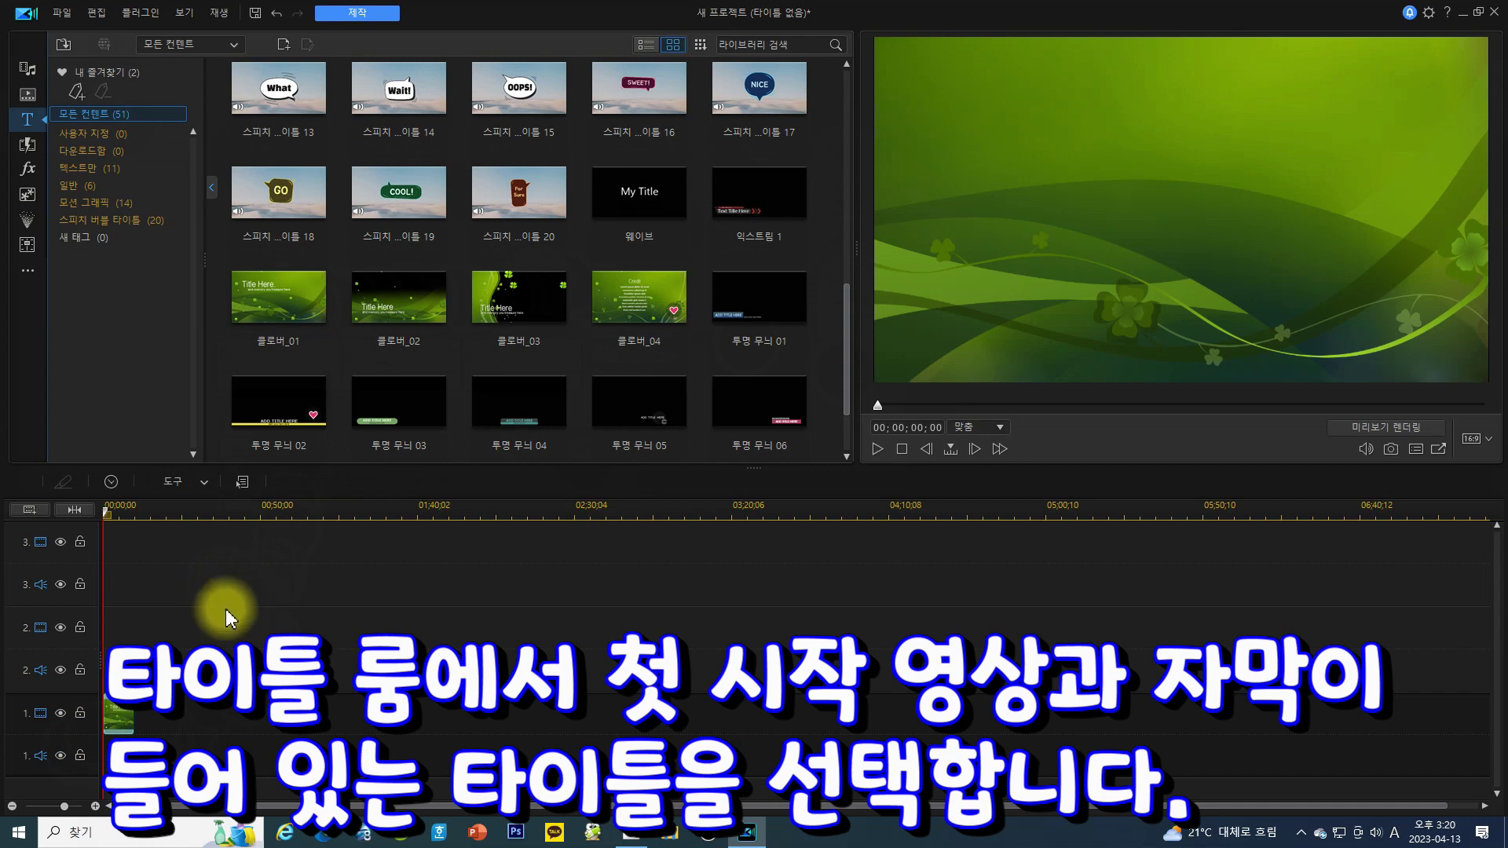
- Open the title clip in the Title Designer and replace the main heading text with "나의 영상 자서전"
click(122, 719)
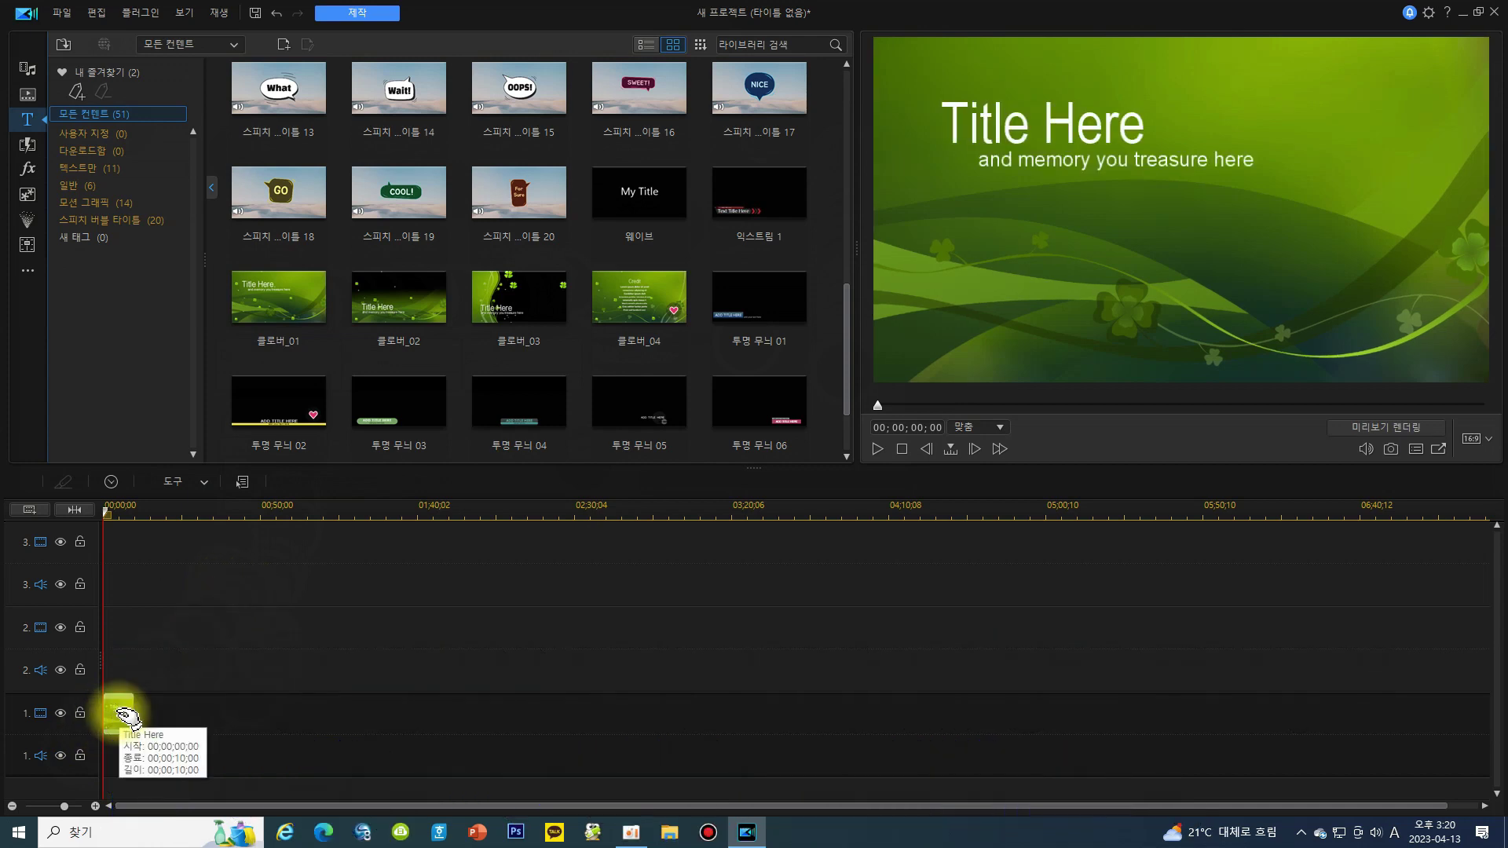
double_click(124, 717)
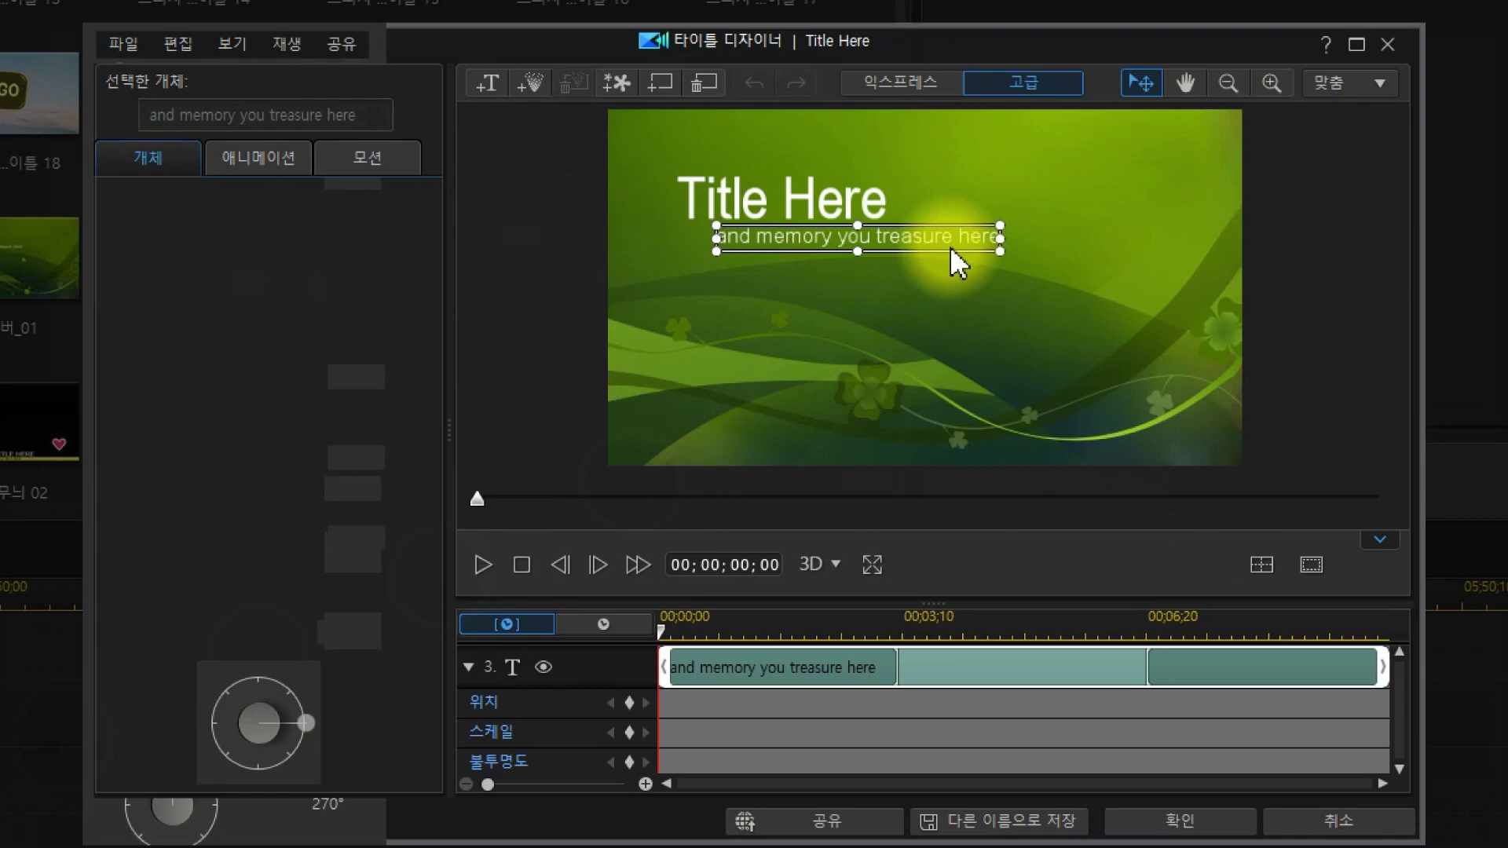
double_click(826, 208)
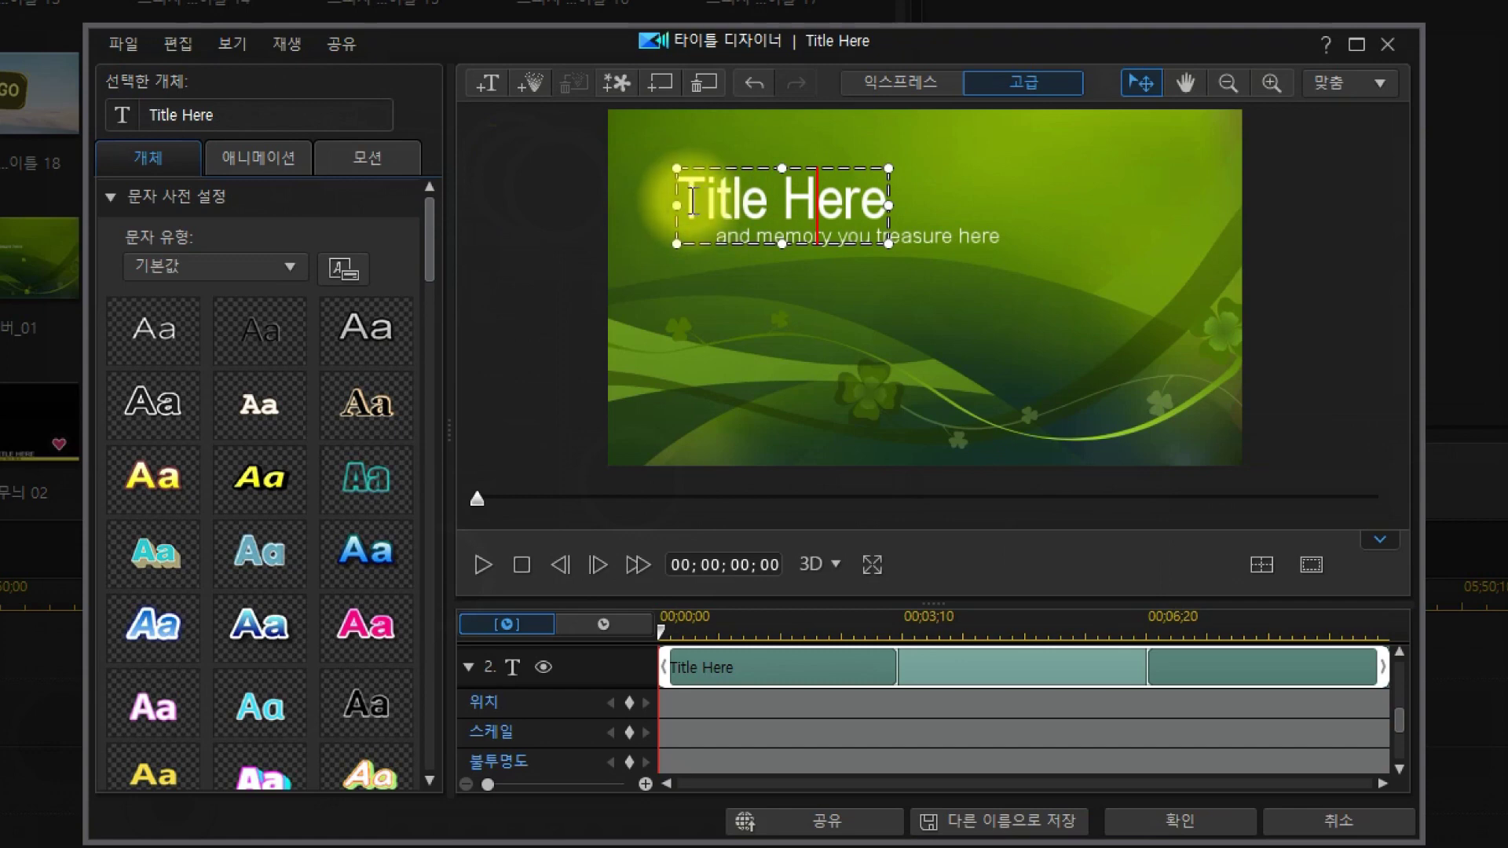
click(239, 119)
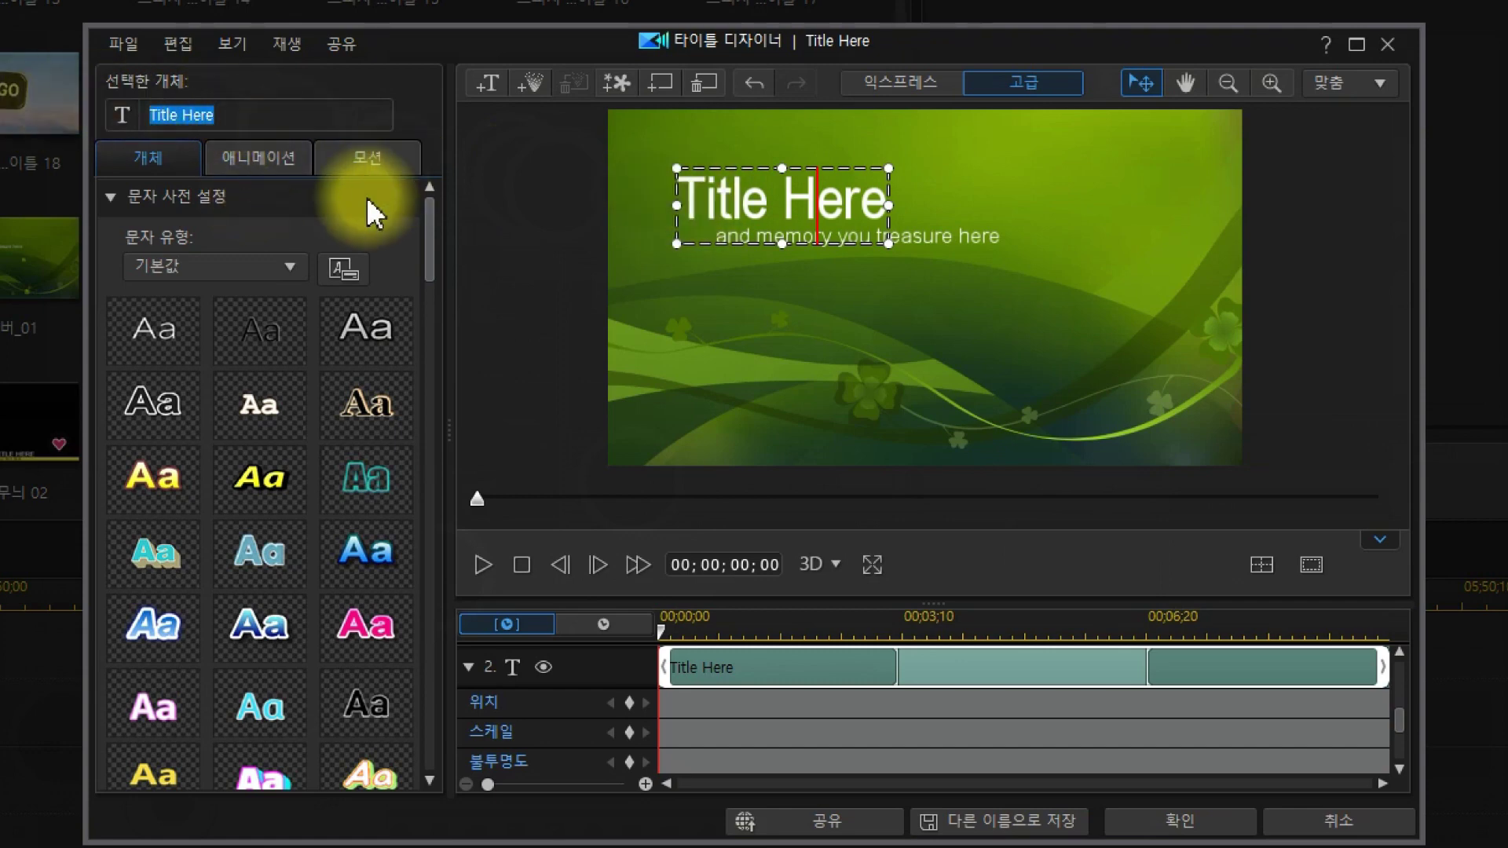
text(나)
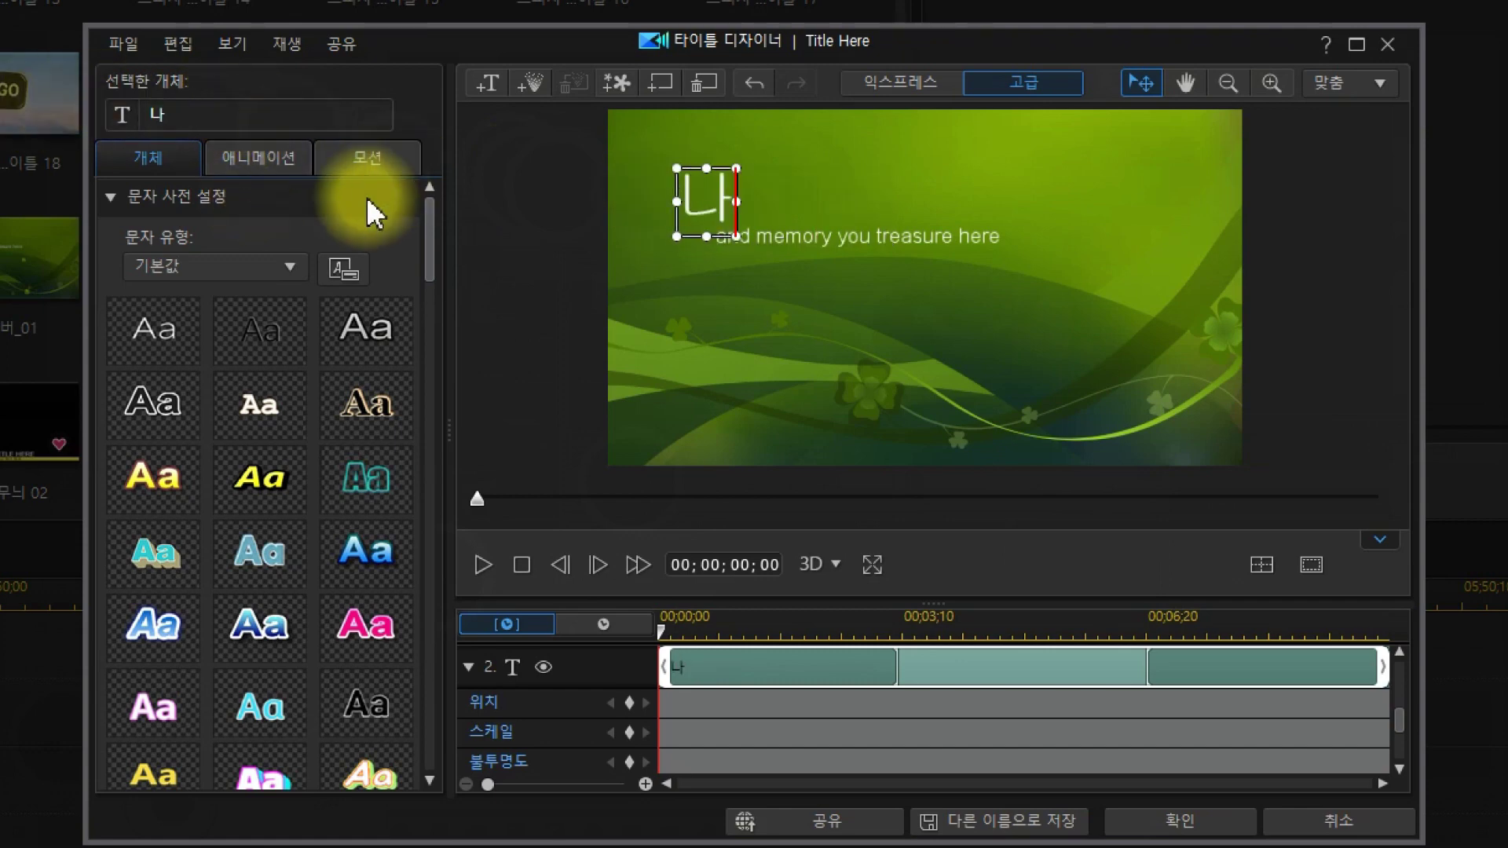
text(의 ㅇ영상 )
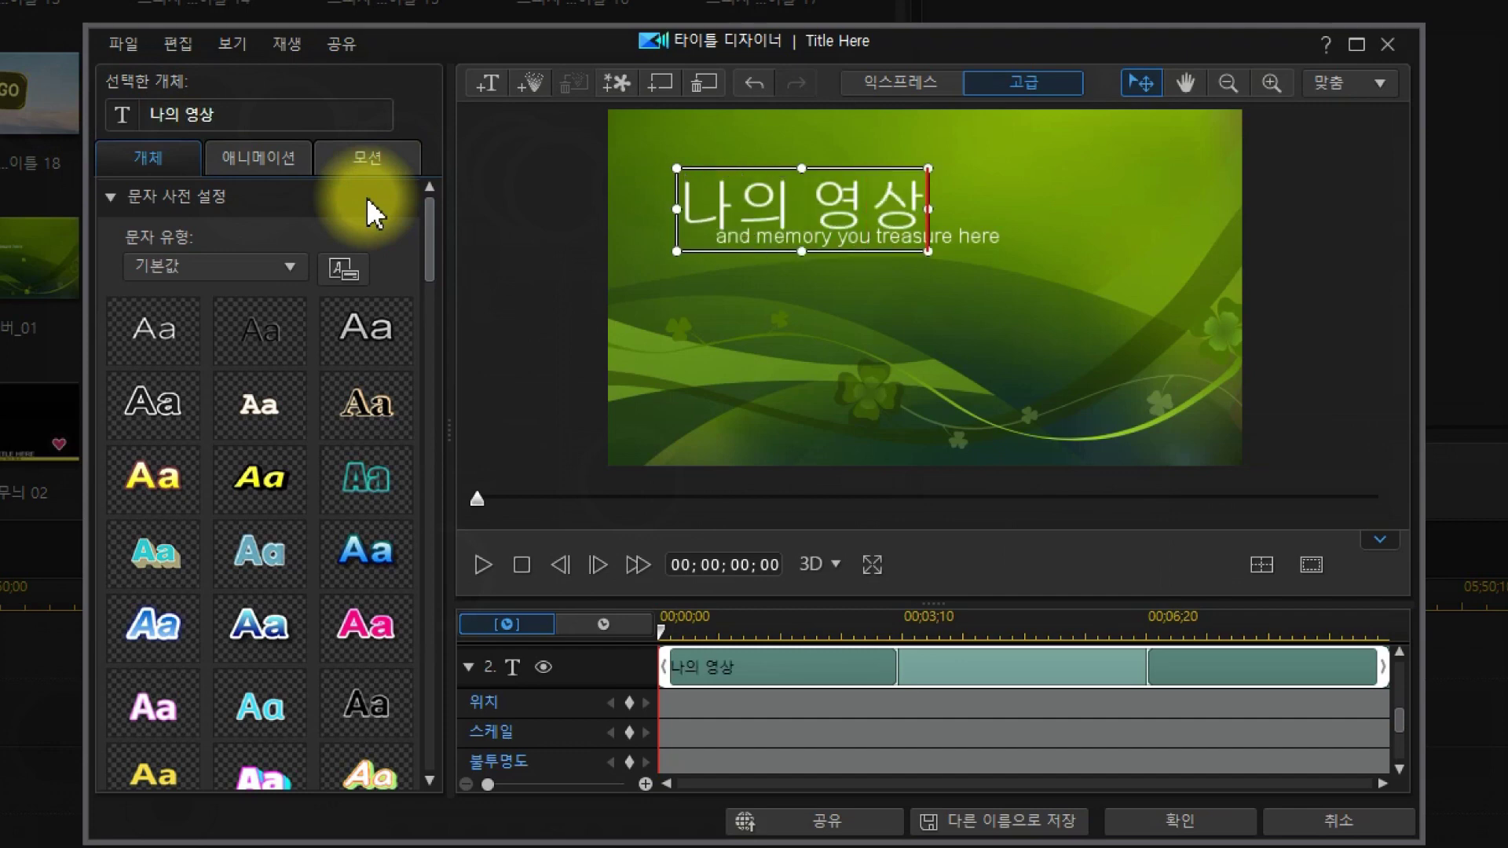
text(자서전)
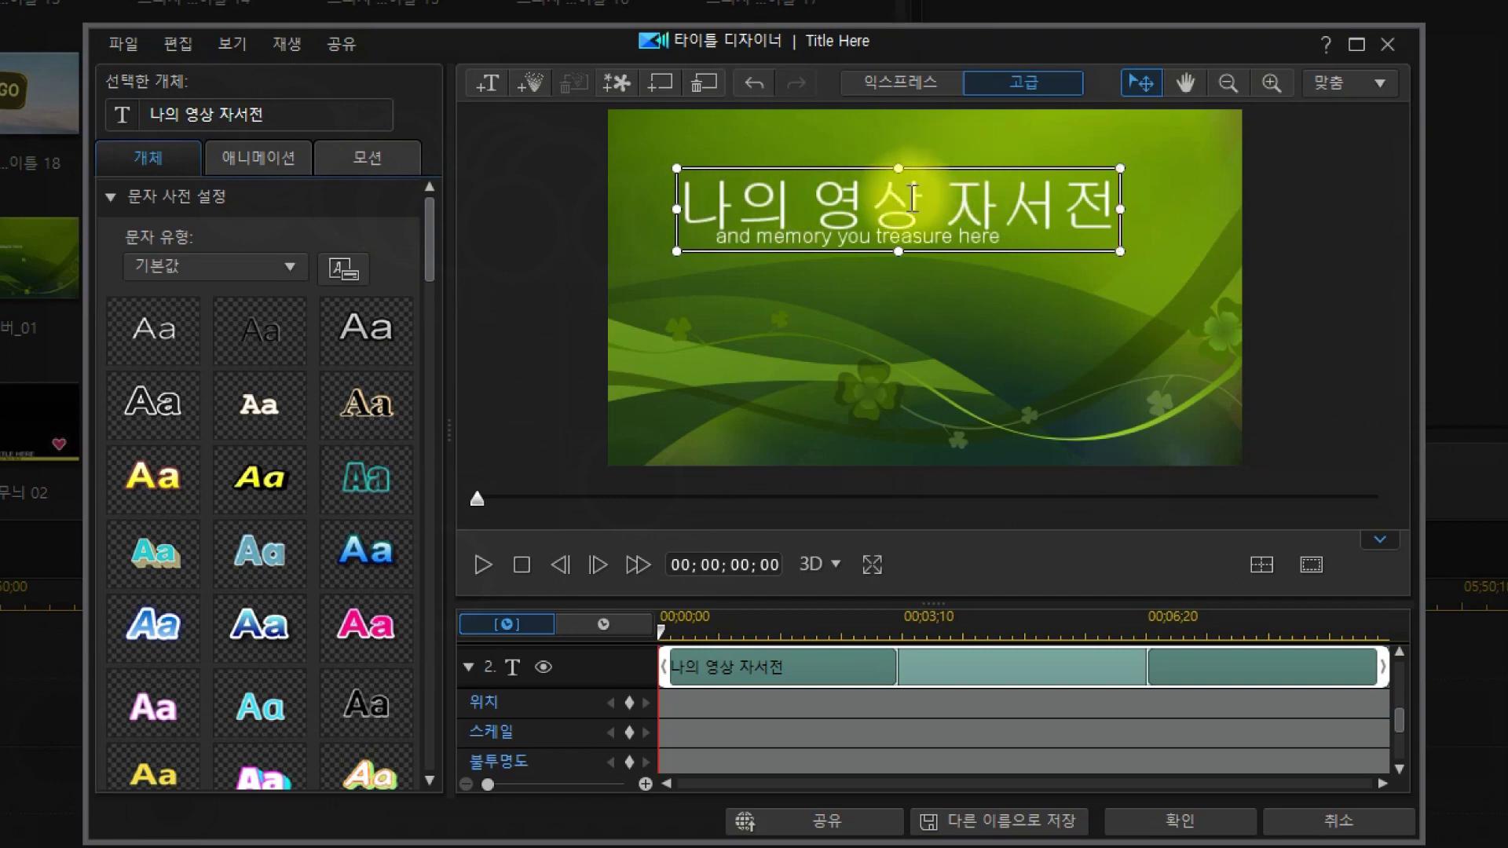
- Try several character presets on the heading and apply the pink one with a white outline
drag(435, 252, 432, 263)
click(378, 278)
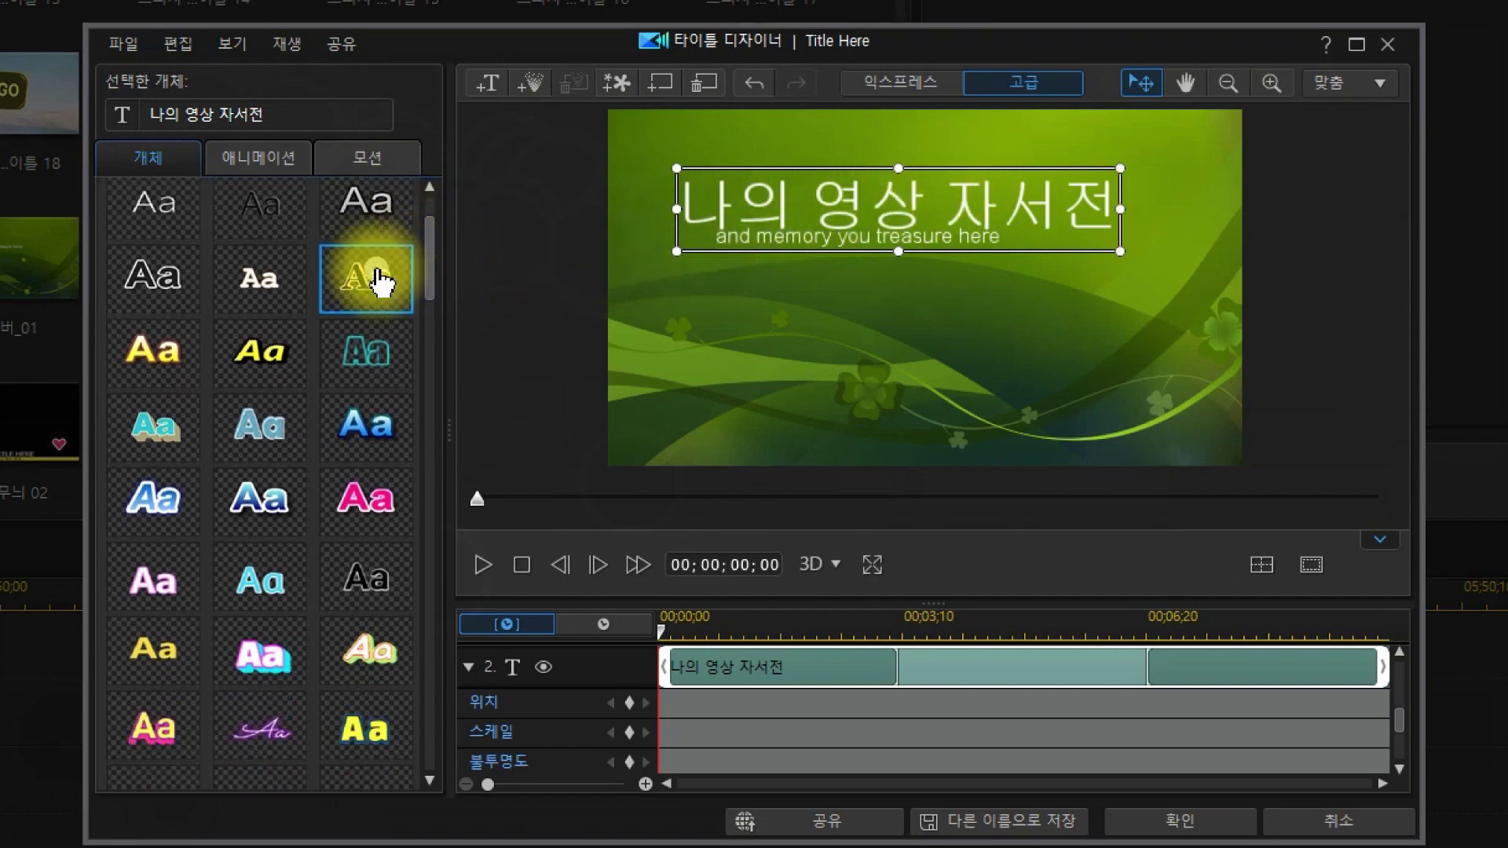
click(279, 350)
click(269, 422)
click(372, 515)
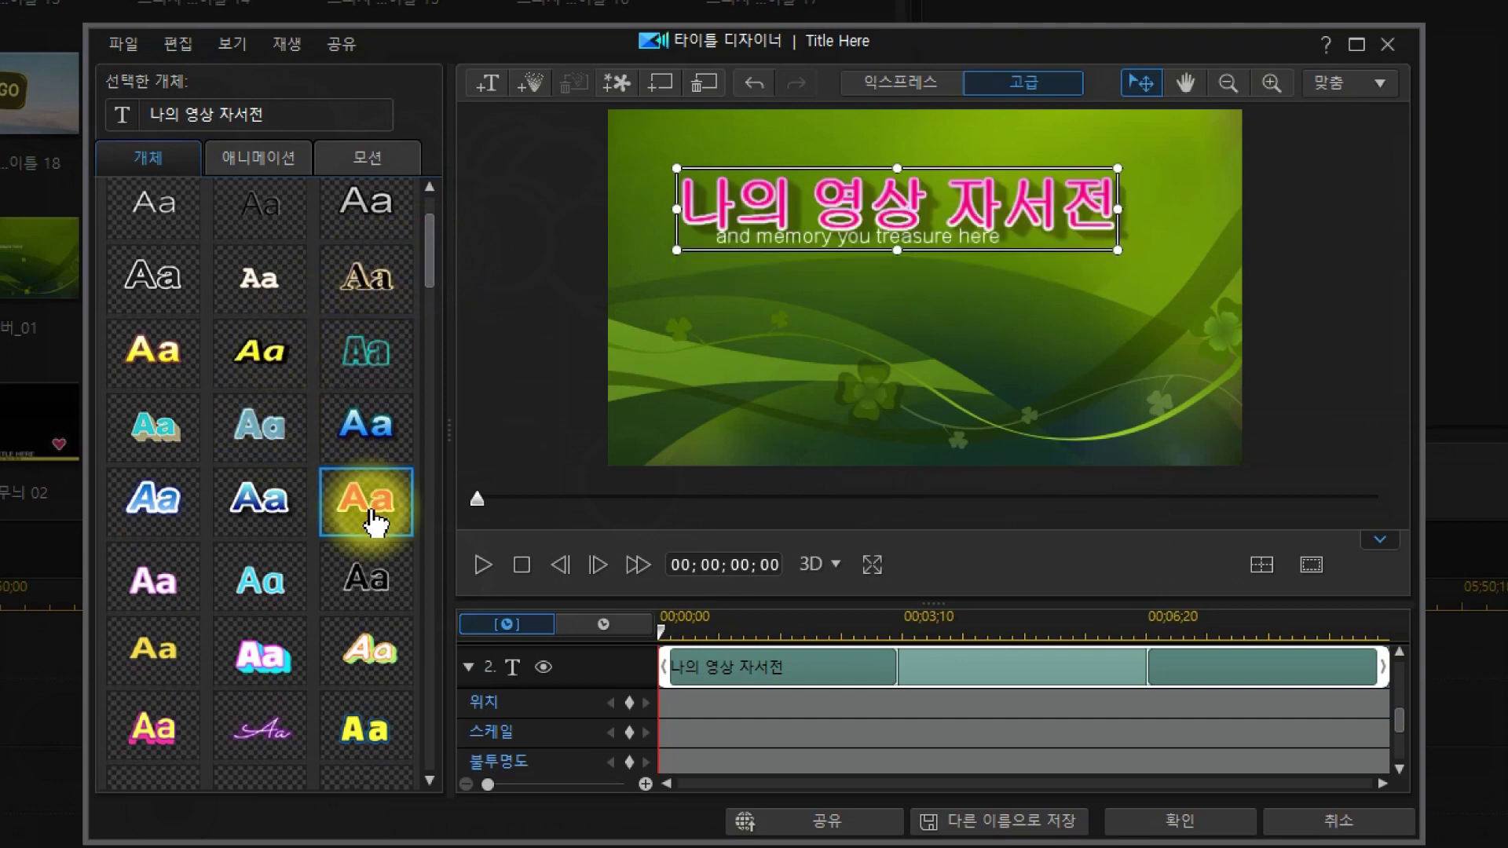
scroll(432, 252, down, 2)
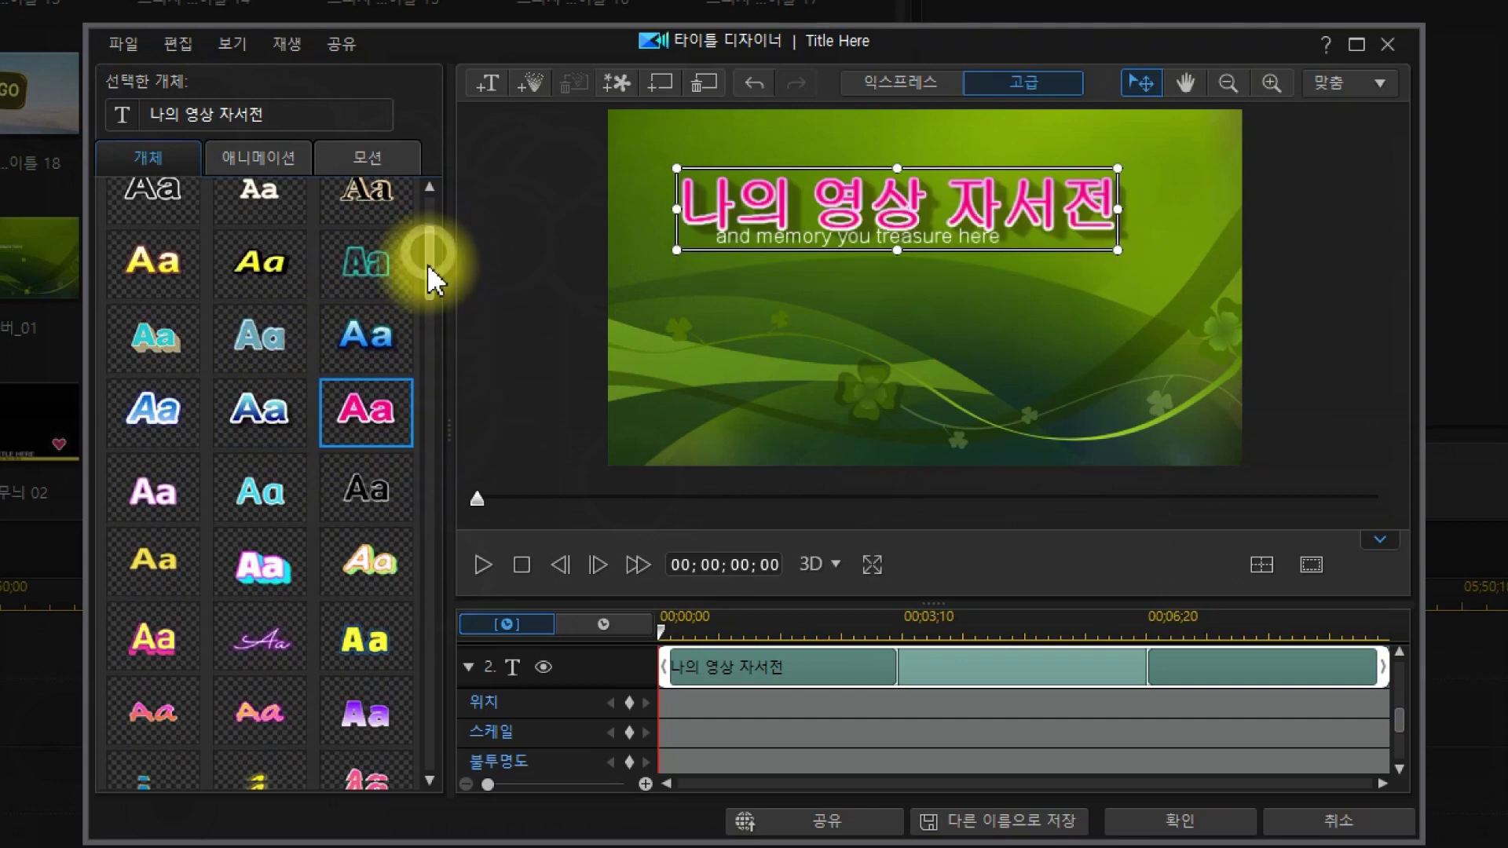
click(264, 499)
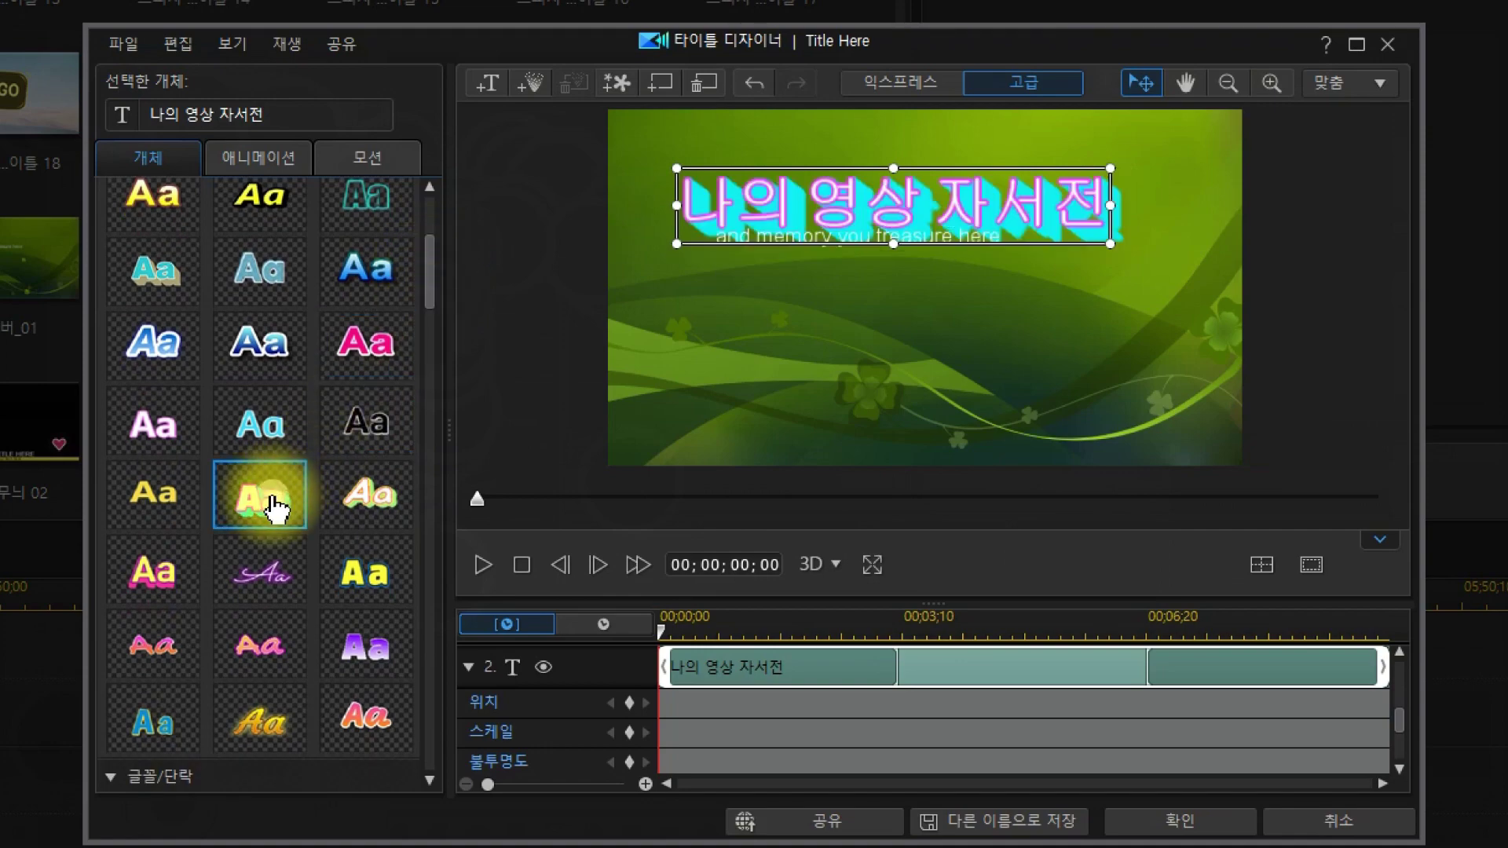
click(365, 348)
- Browse the font list for the heading and set its font to 에스코어 드림 8 Heavy
drag(428, 280, 424, 329)
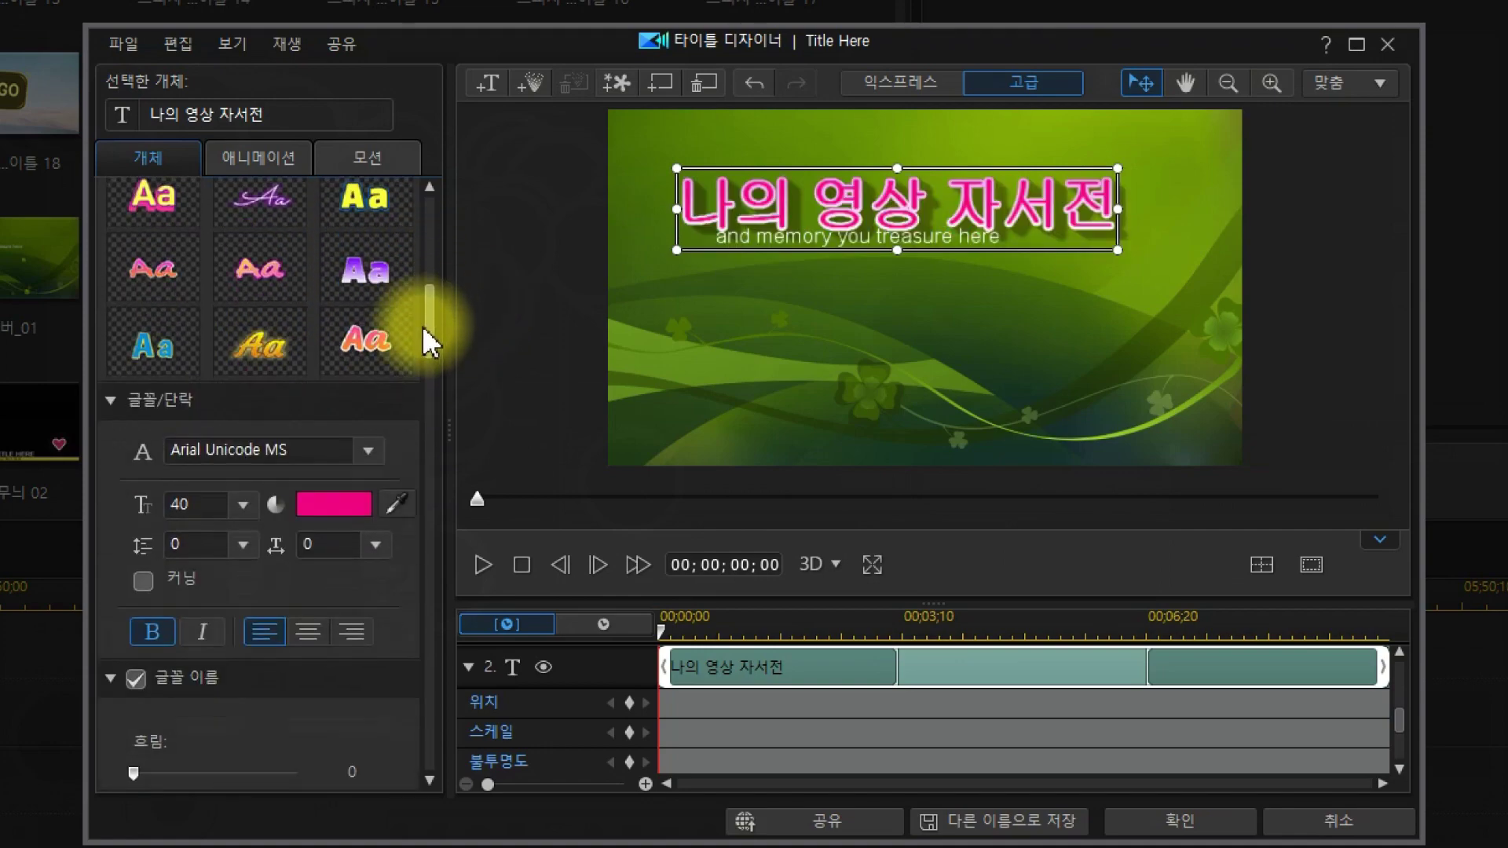
scroll(430, 337, down, 2)
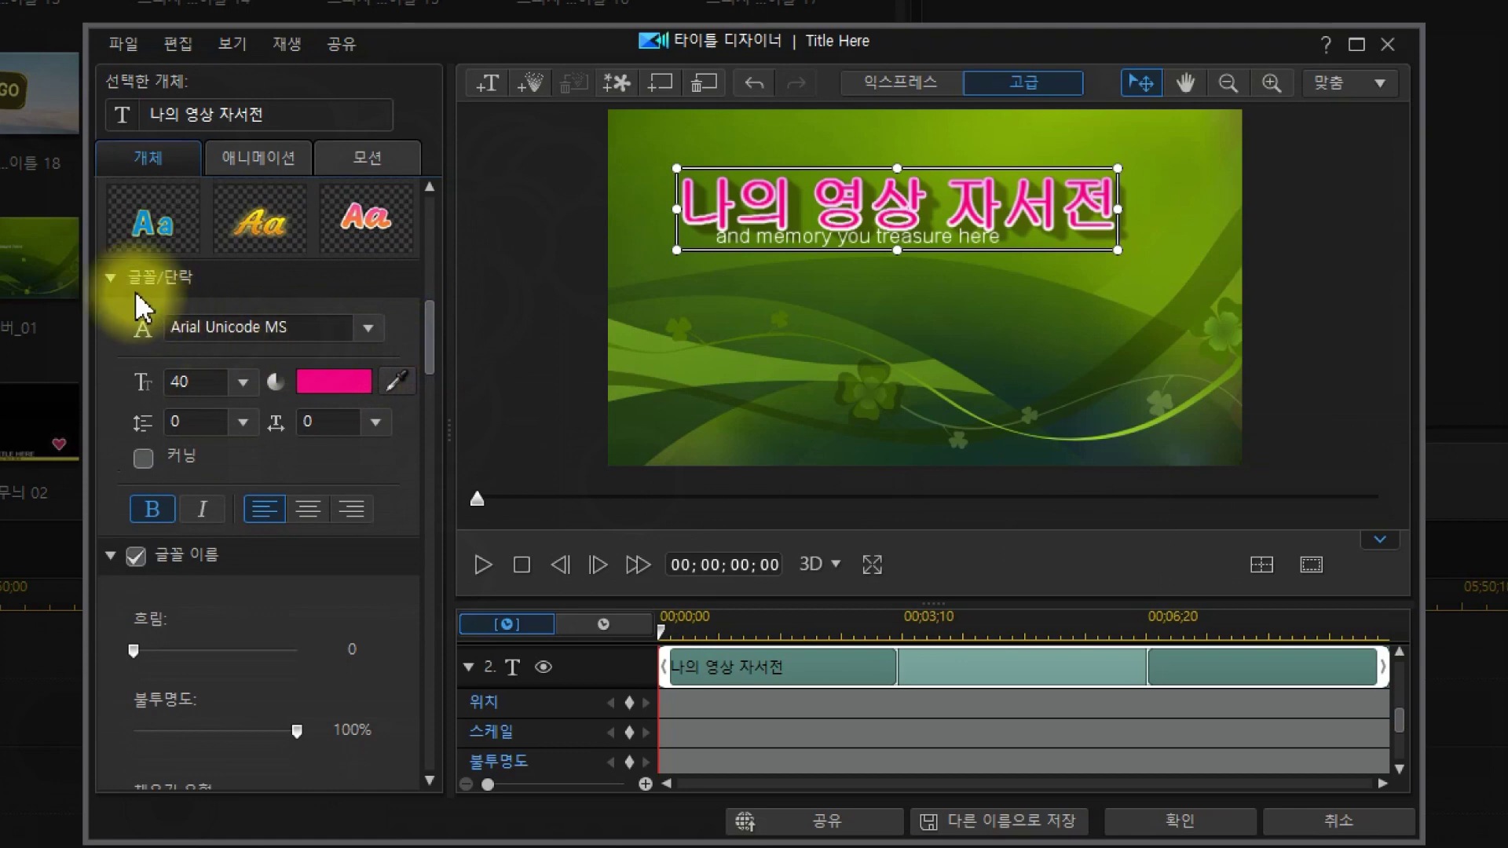
click(368, 329)
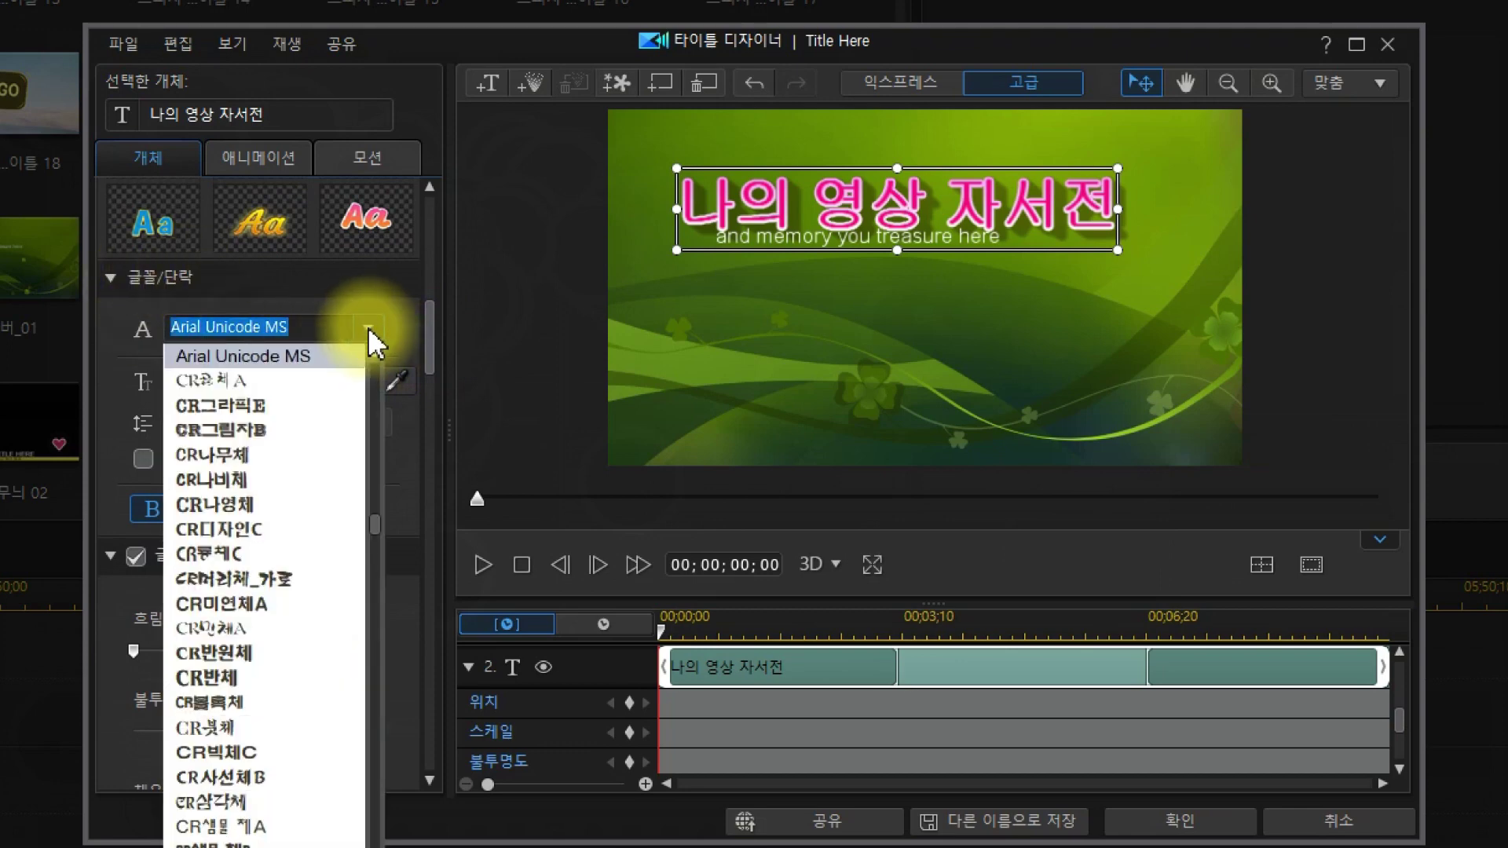
scroll(336, 639, down, 10)
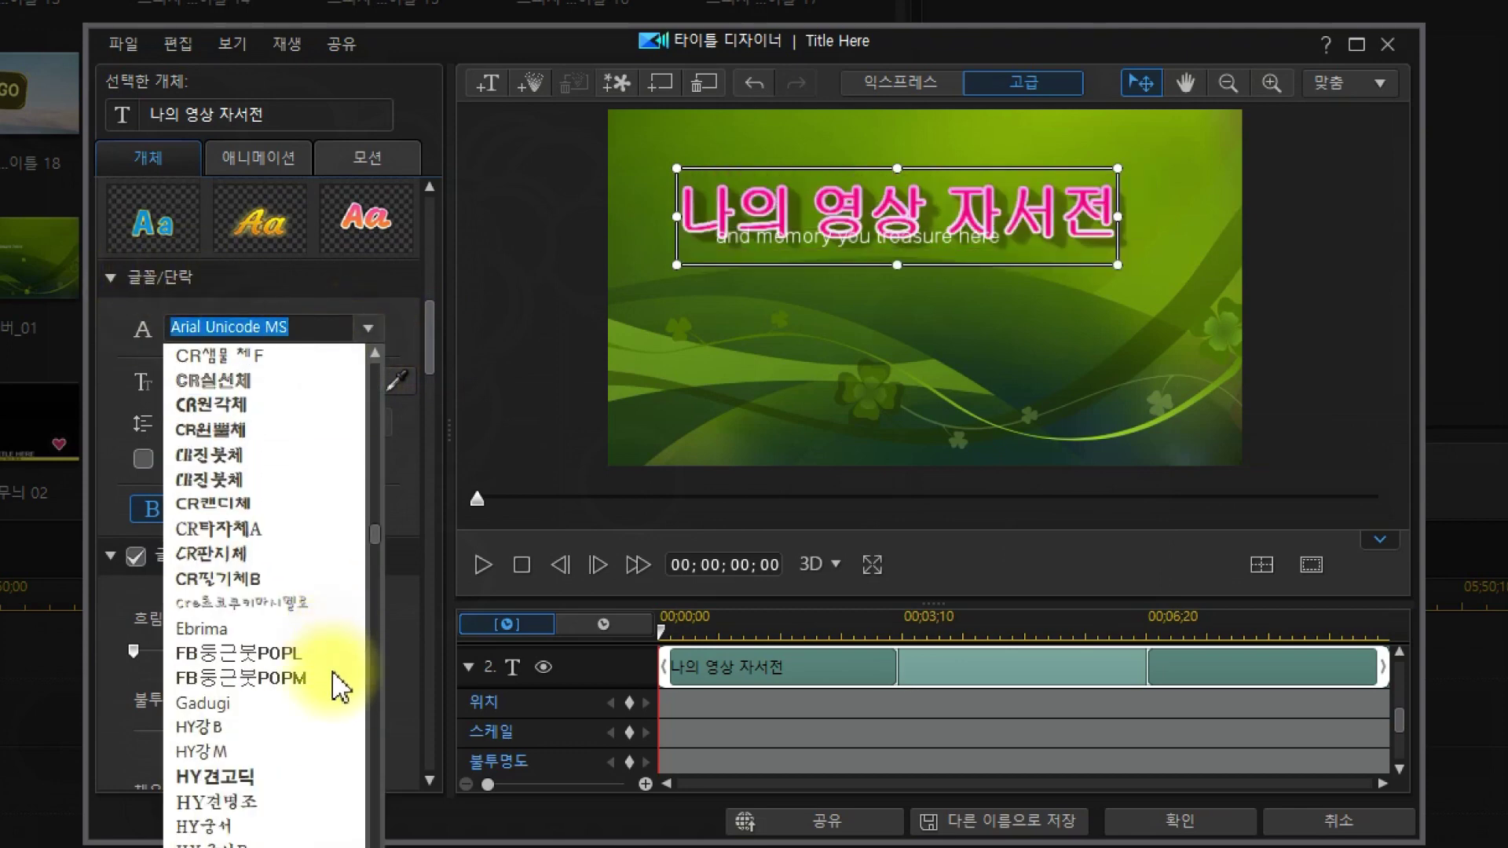
scroll(375, 554, down, 15)
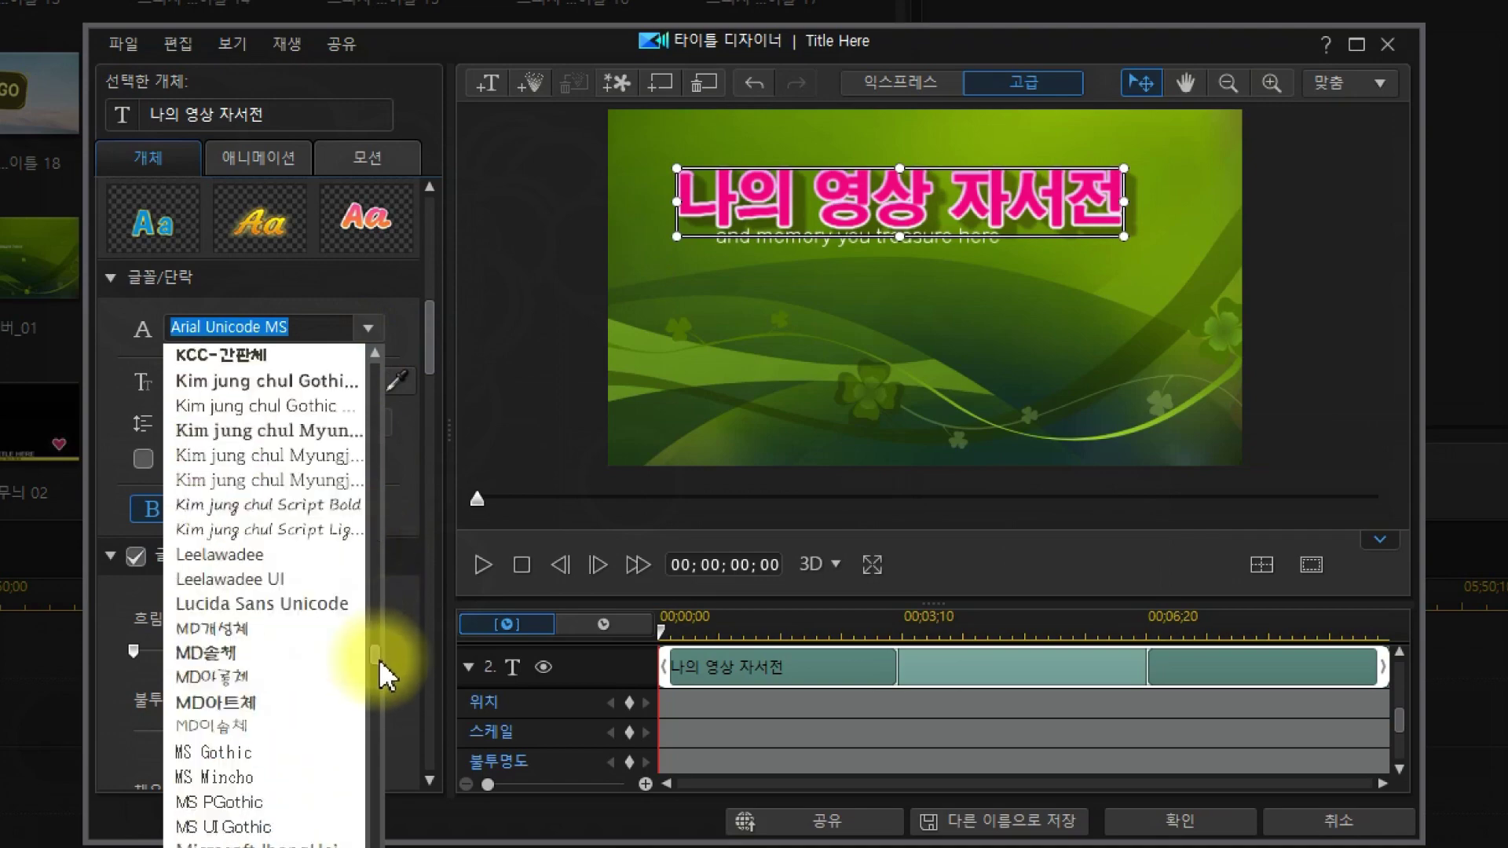
scroll(379, 658, down, 20)
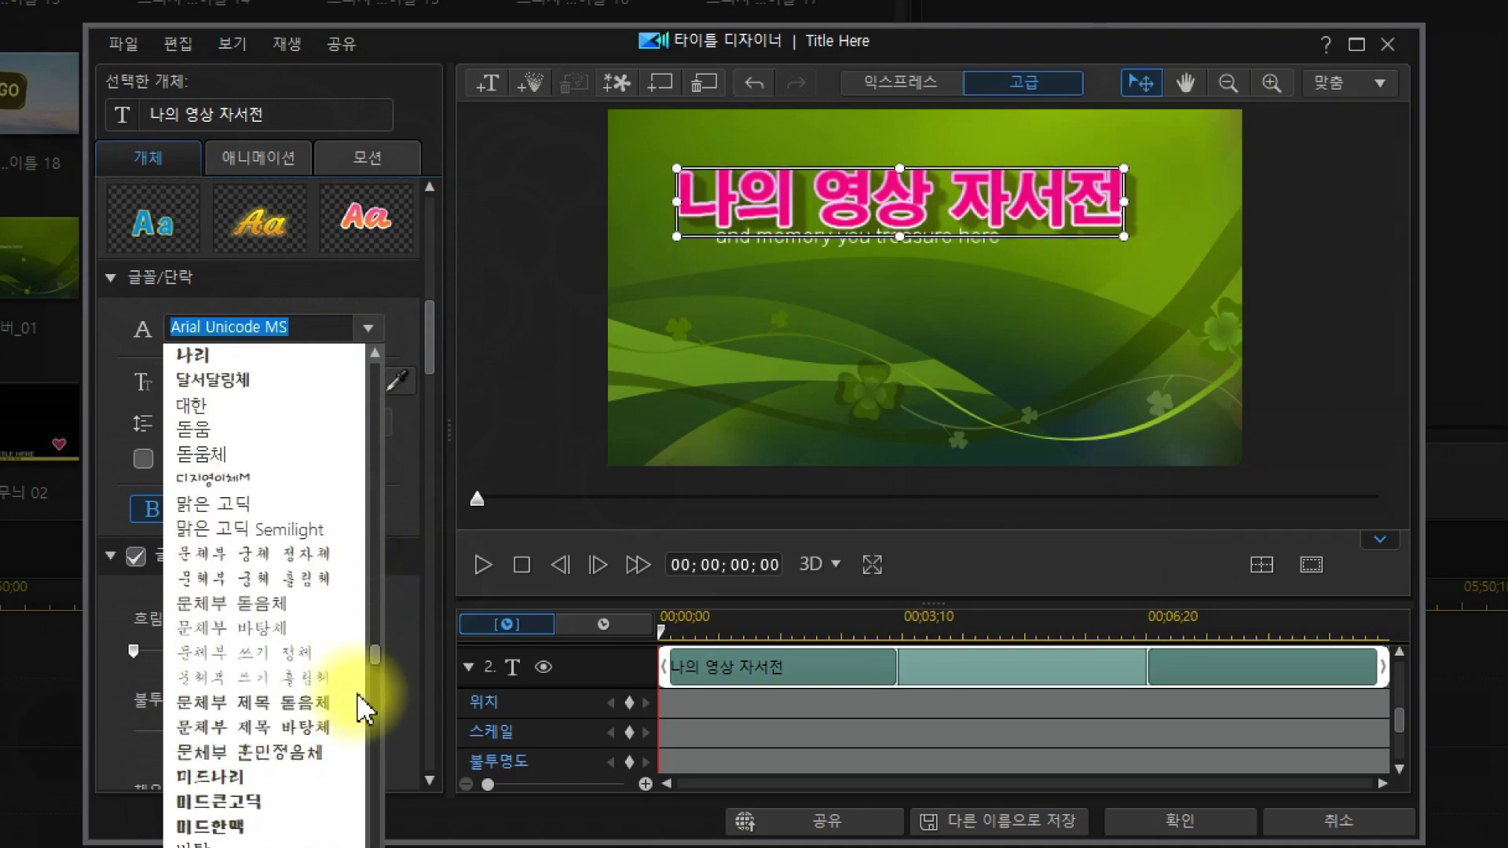
scroll(339, 704, down, 12)
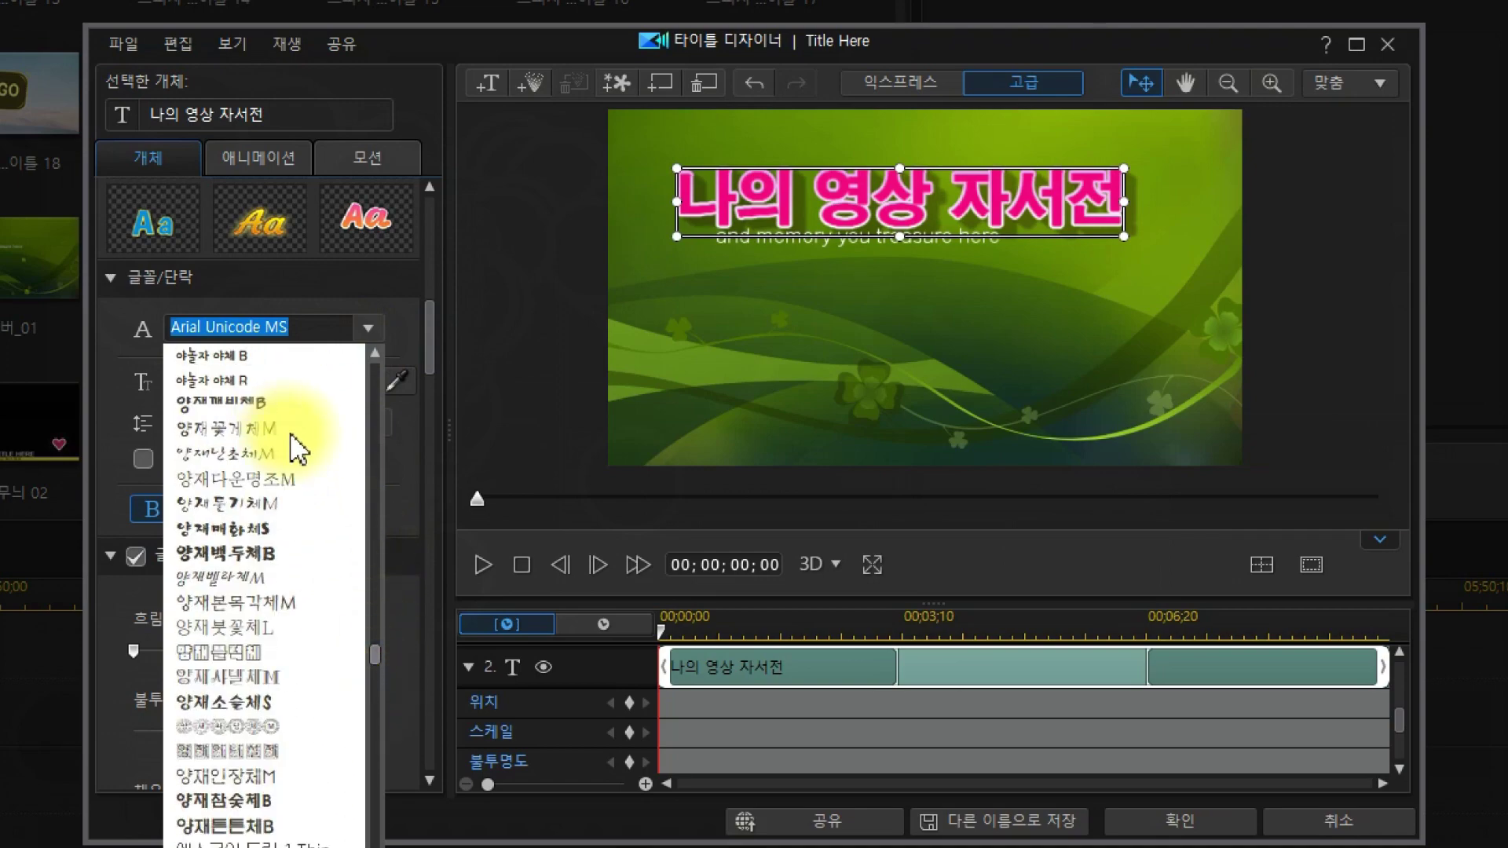
scroll(298, 444, down, 6)
scroll(300, 441, up, 4)
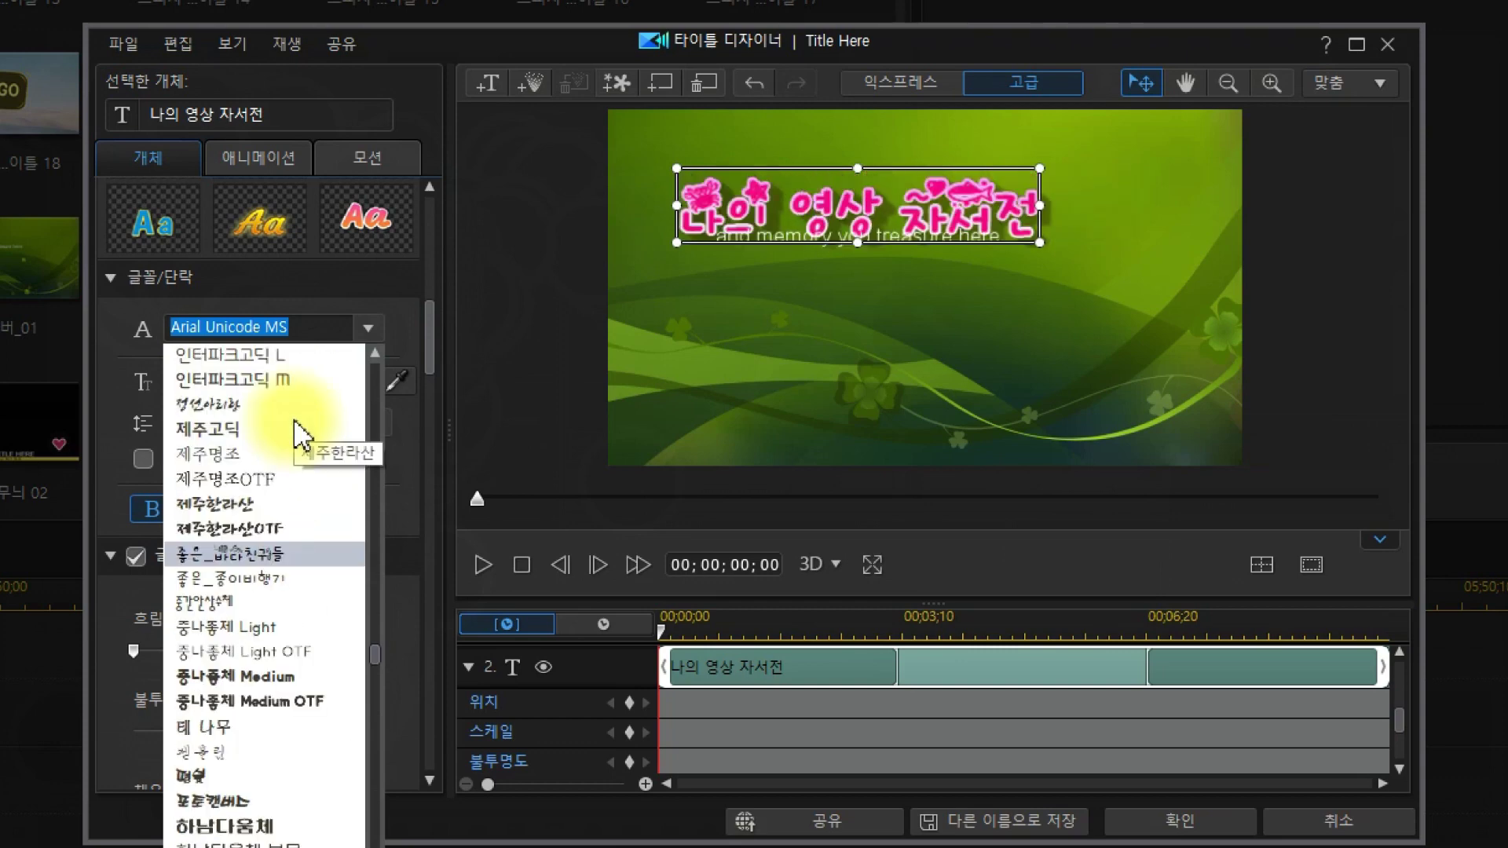
scroll(299, 439, up, 3)
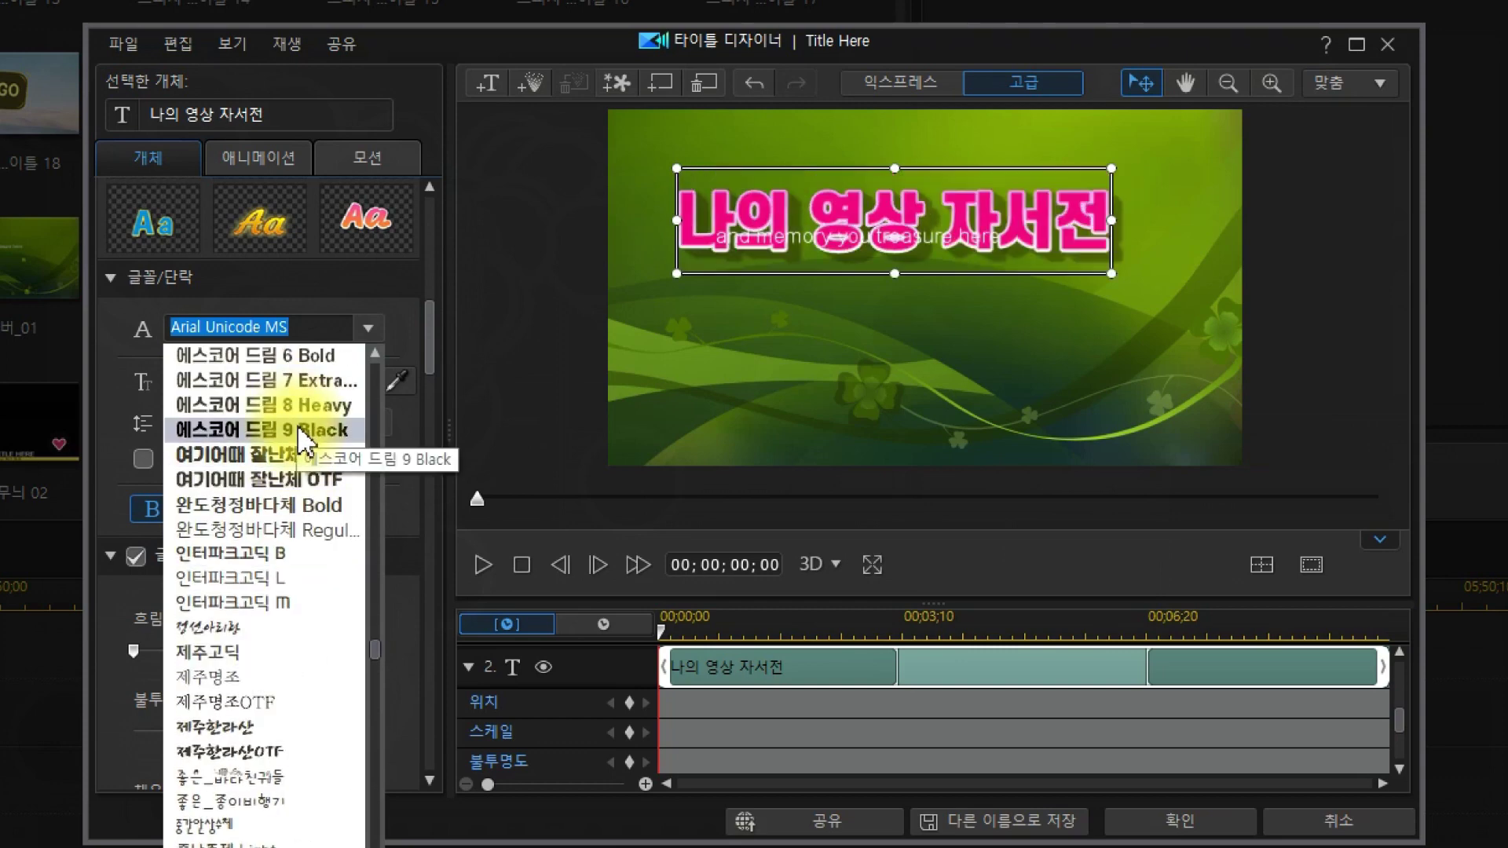
click(296, 414)
- Delete the "and memory you treasure here" subtitle and reposition the heading near the middle of the frame
click(994, 250)
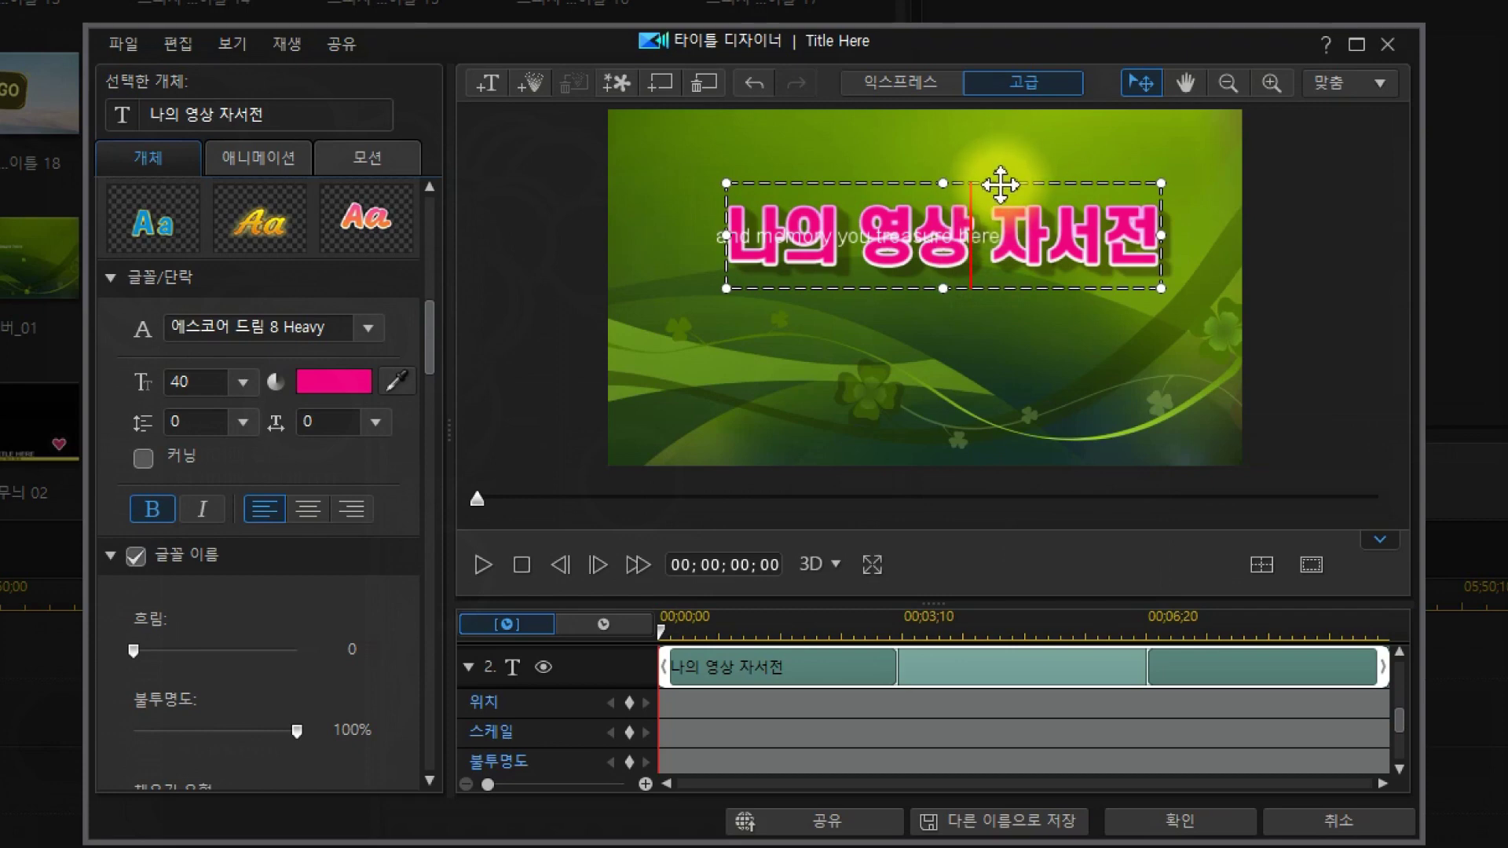
drag(1000, 184, 1000, 134)
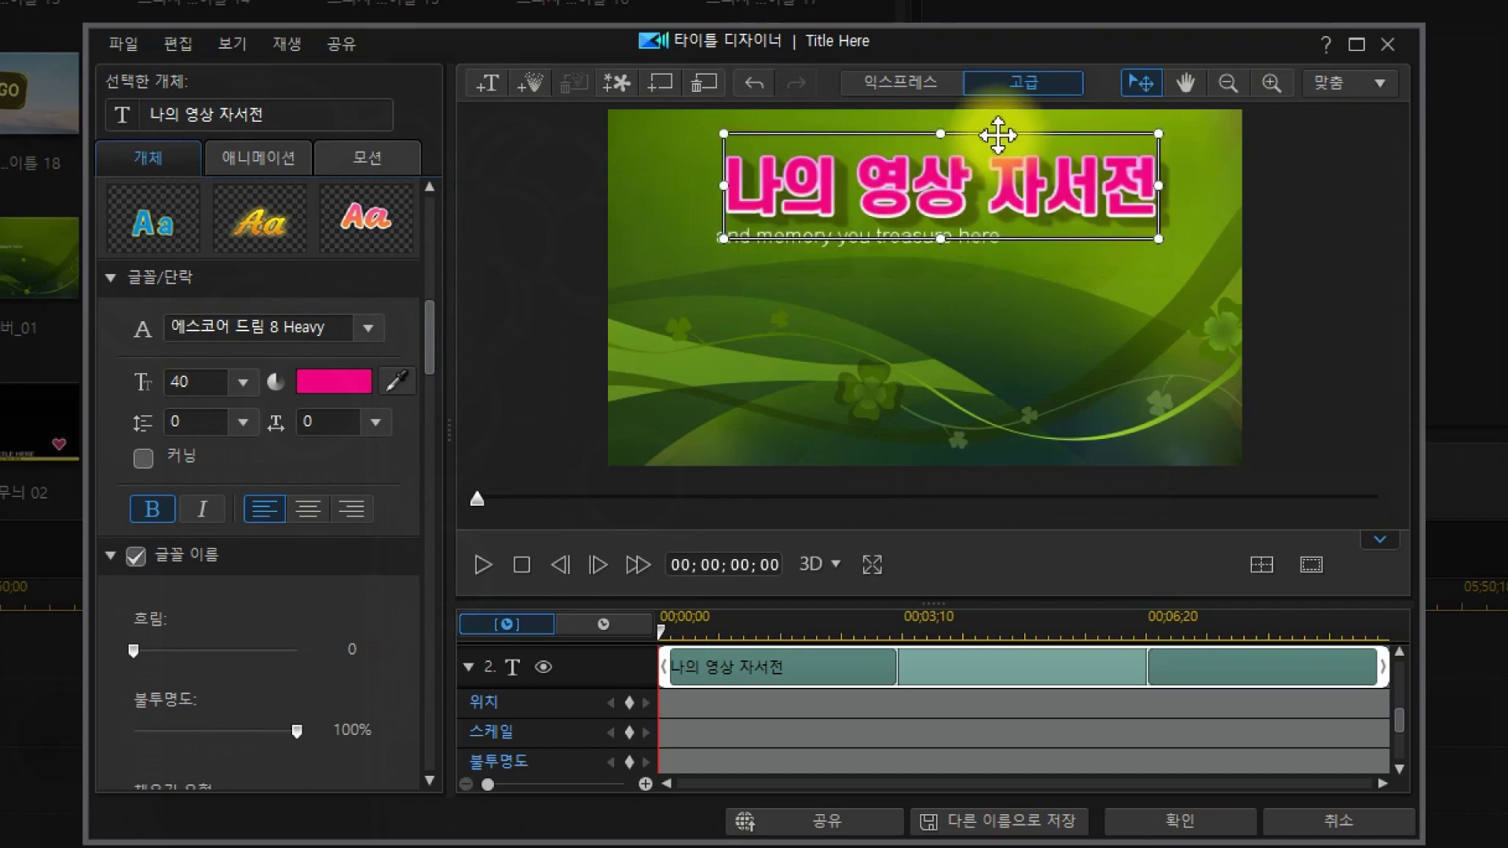
drag(1005, 241, 1007, 367)
click(977, 238)
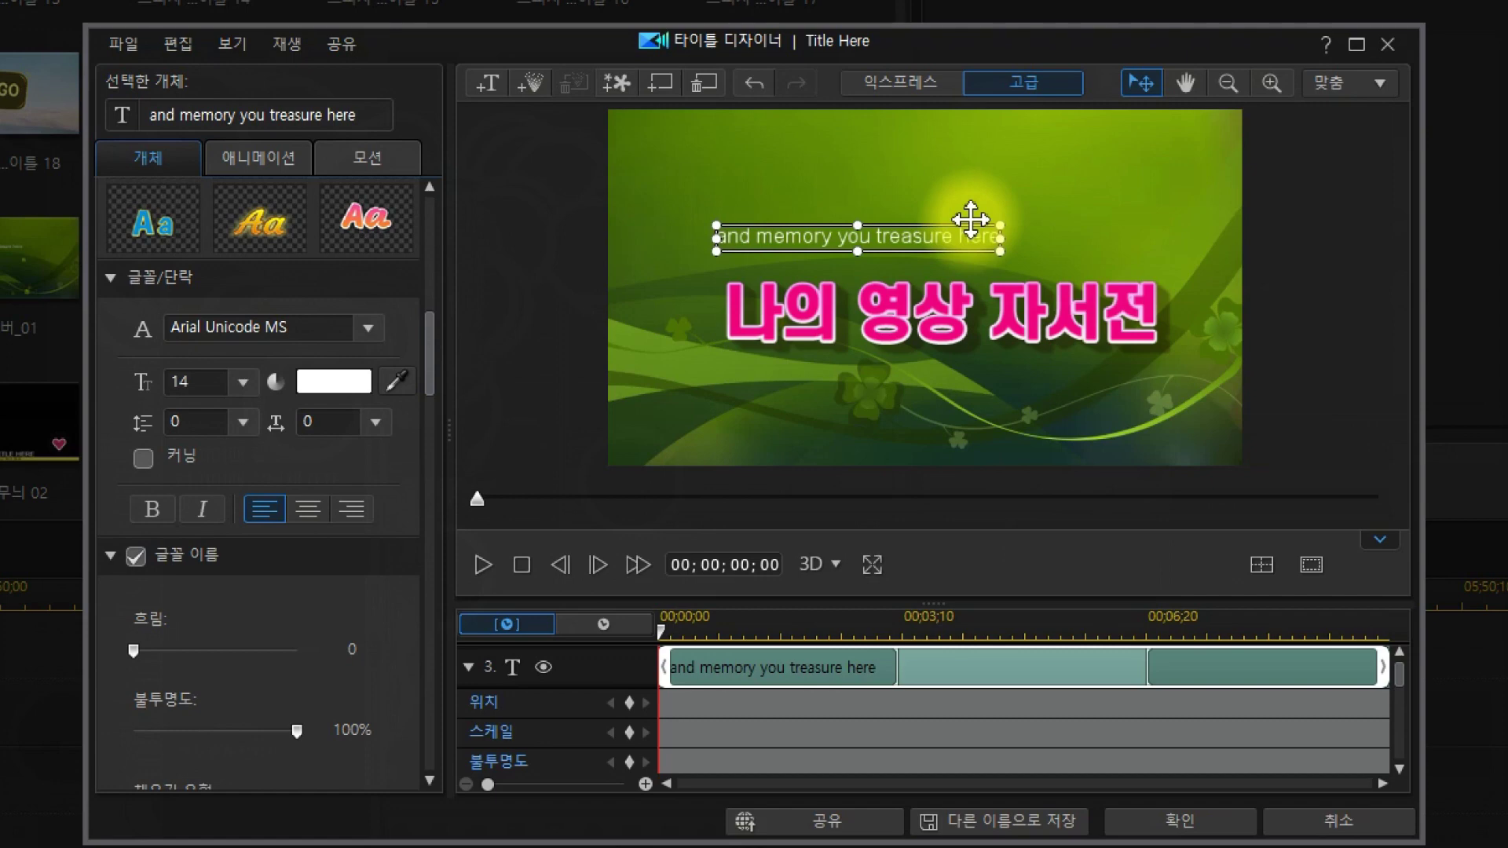
key(Delete)
drag(987, 262, 971, 221)
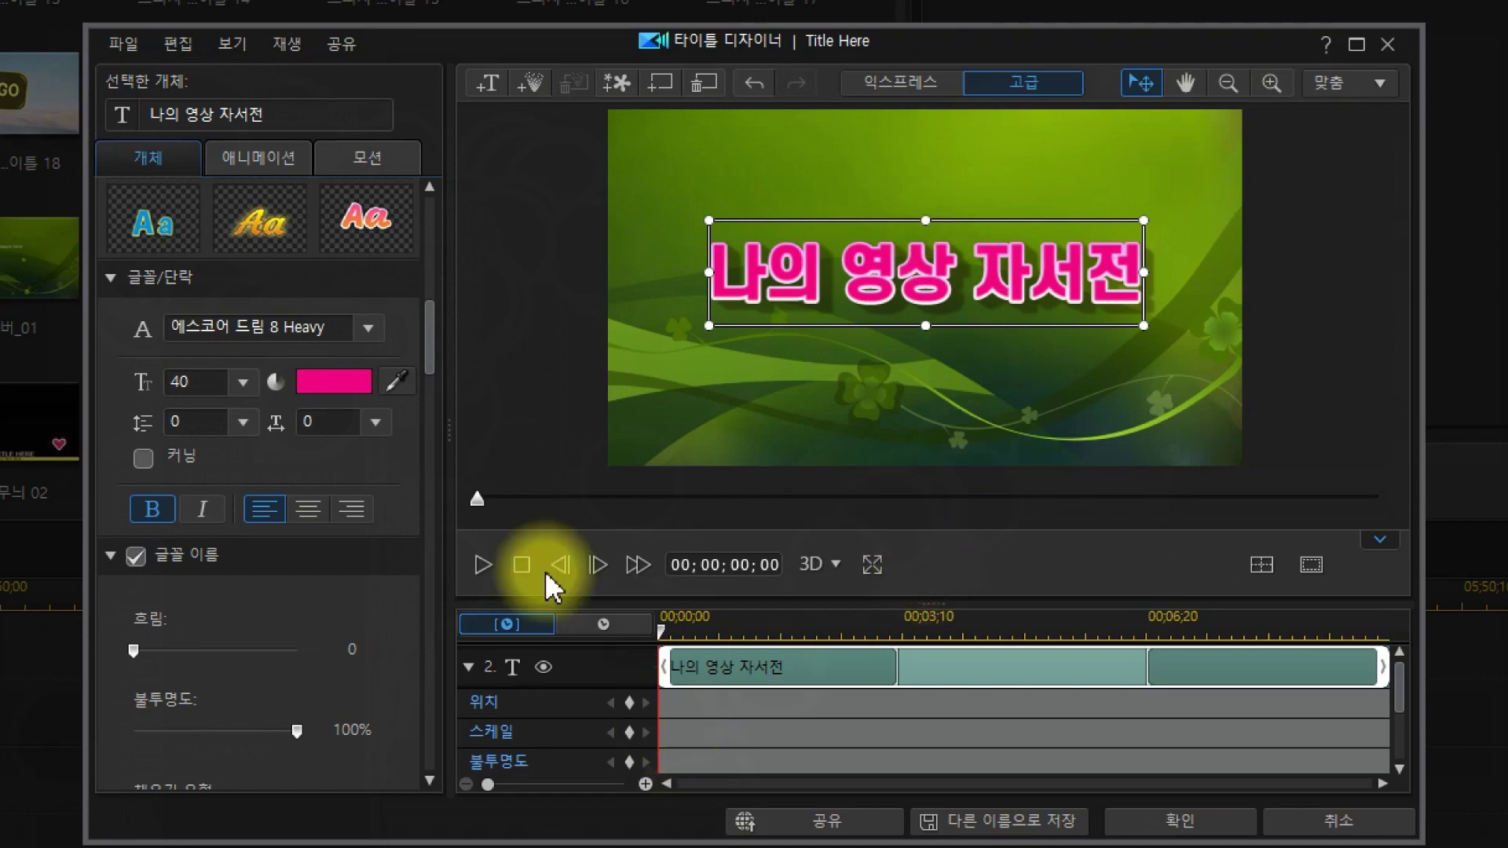
- Preview the title, set its opening animation to end at 00;00;02;13 and its closing one to start at 00;00;07;13, and save the title changes
click(482, 568)
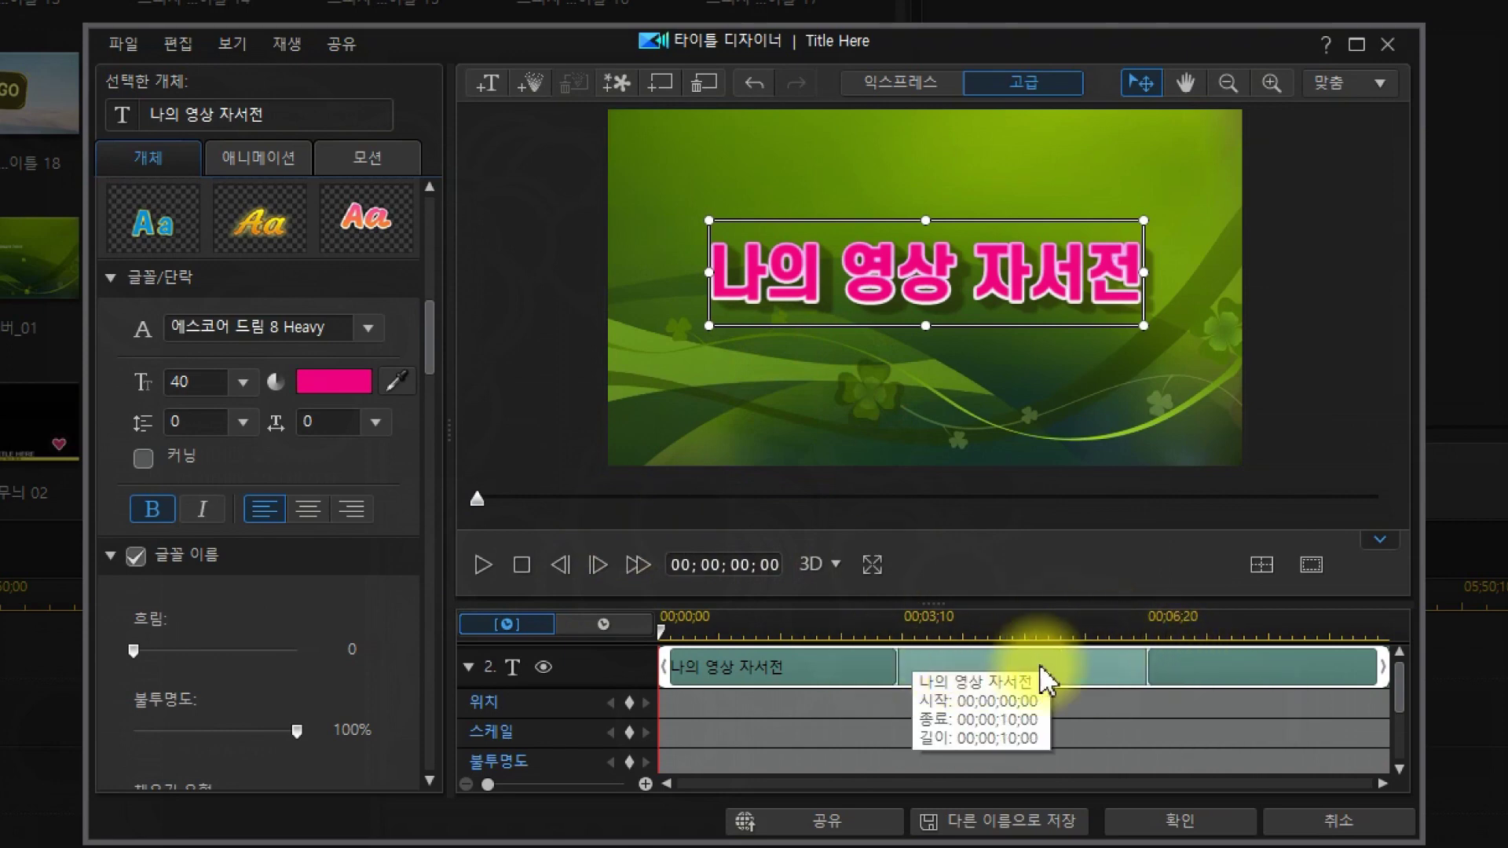
click(897, 658)
drag(896, 658, 835, 662)
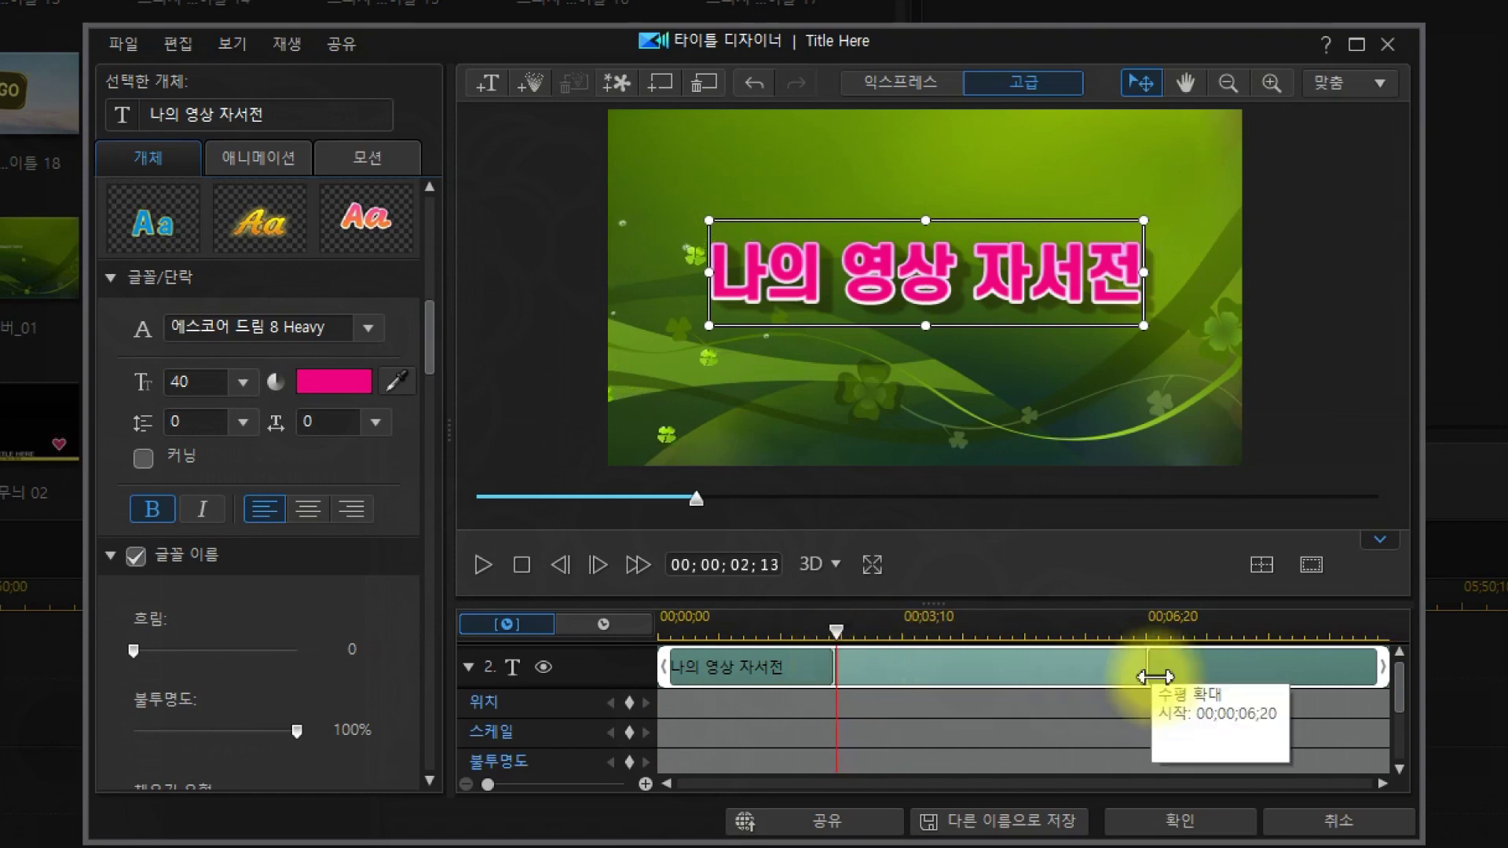
drag(1143, 661, 1202, 662)
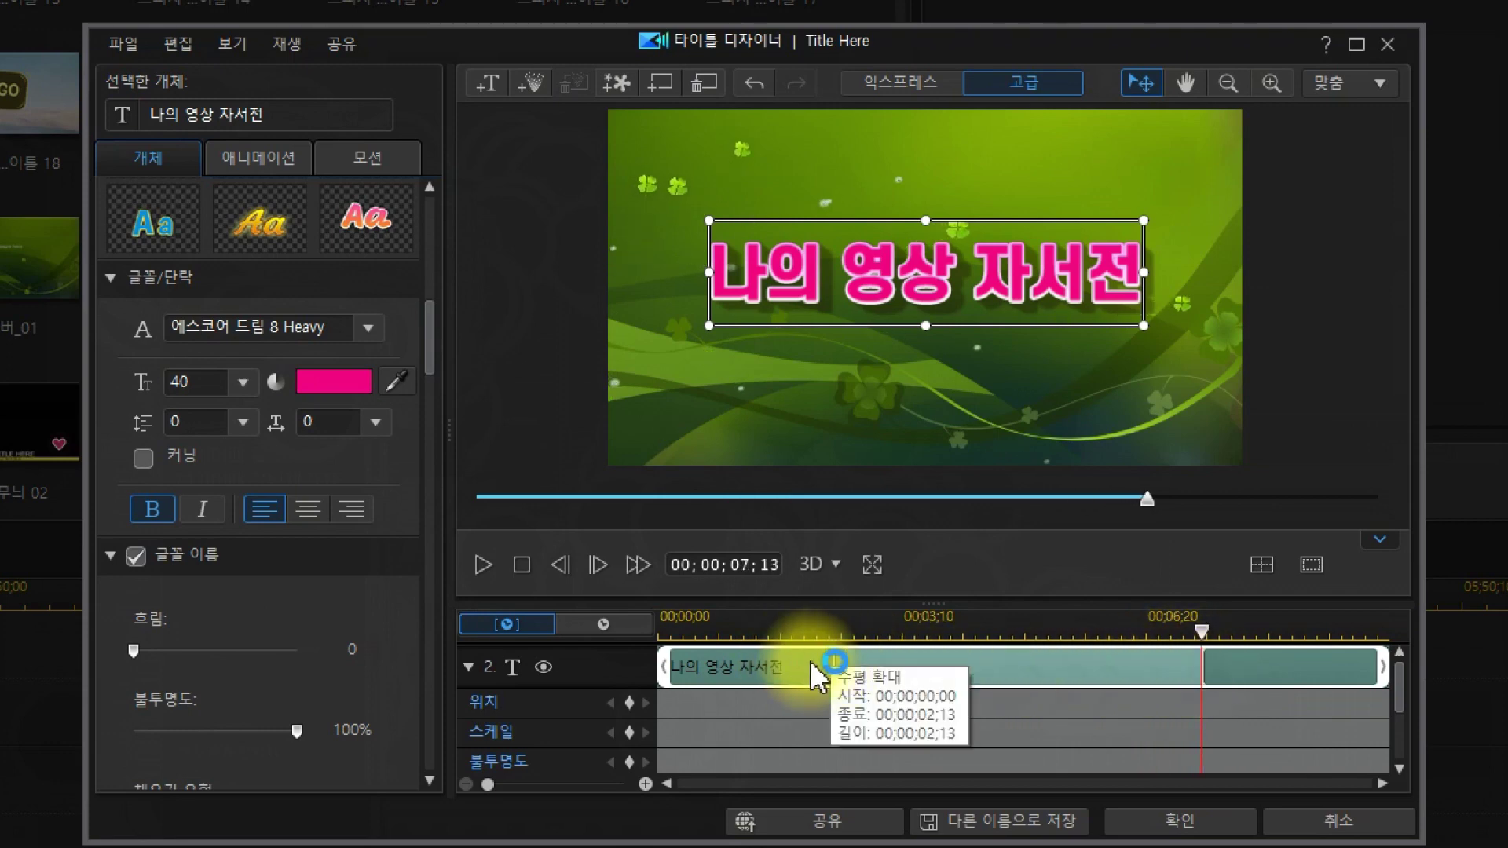
click(1189, 822)
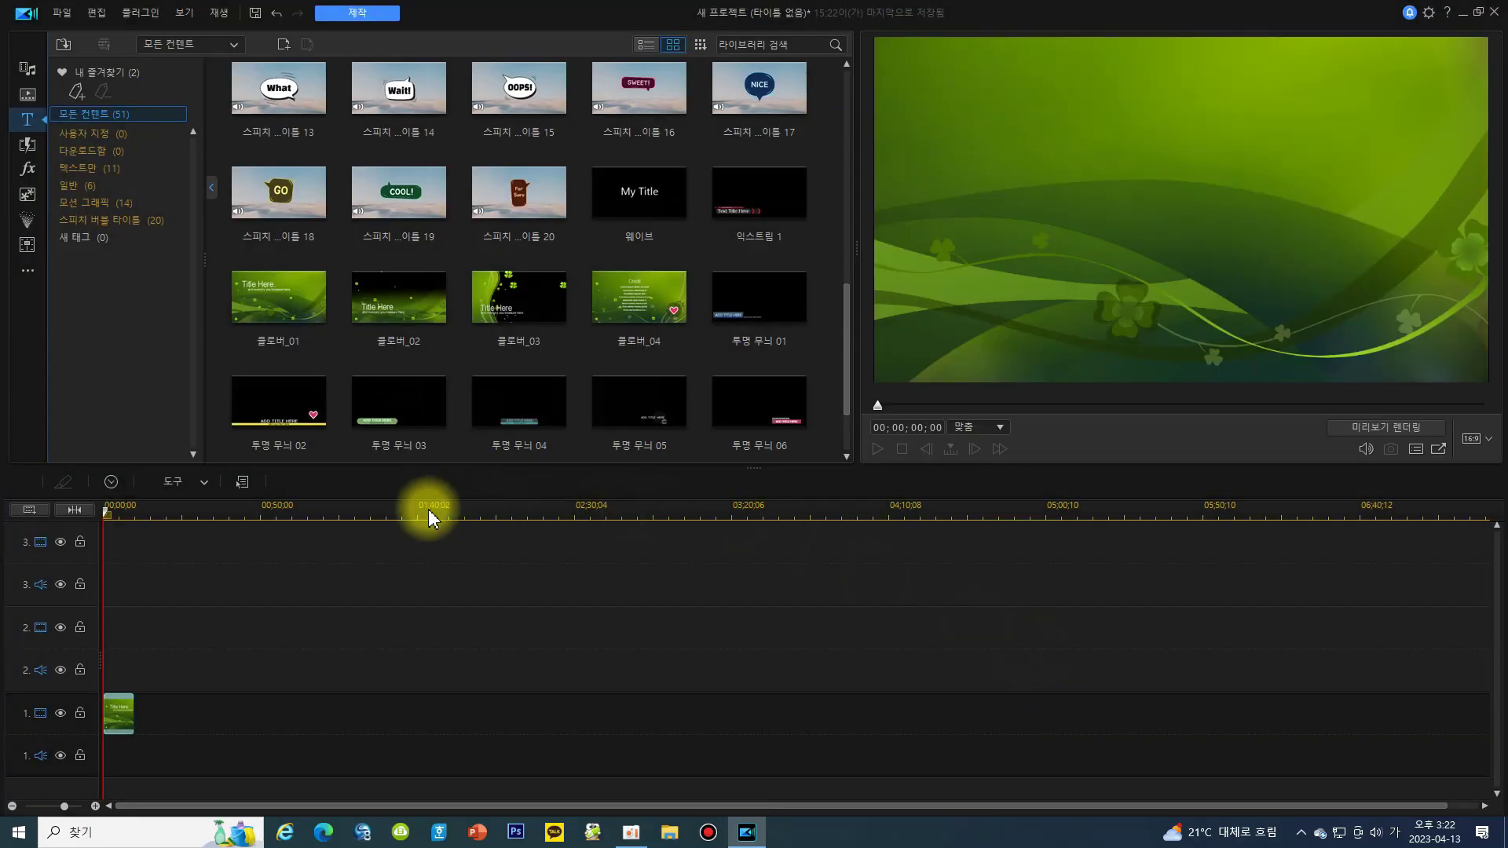
- Enlarge the timeline scale around the title clip and play the finished title from near its start
click(387, 515)
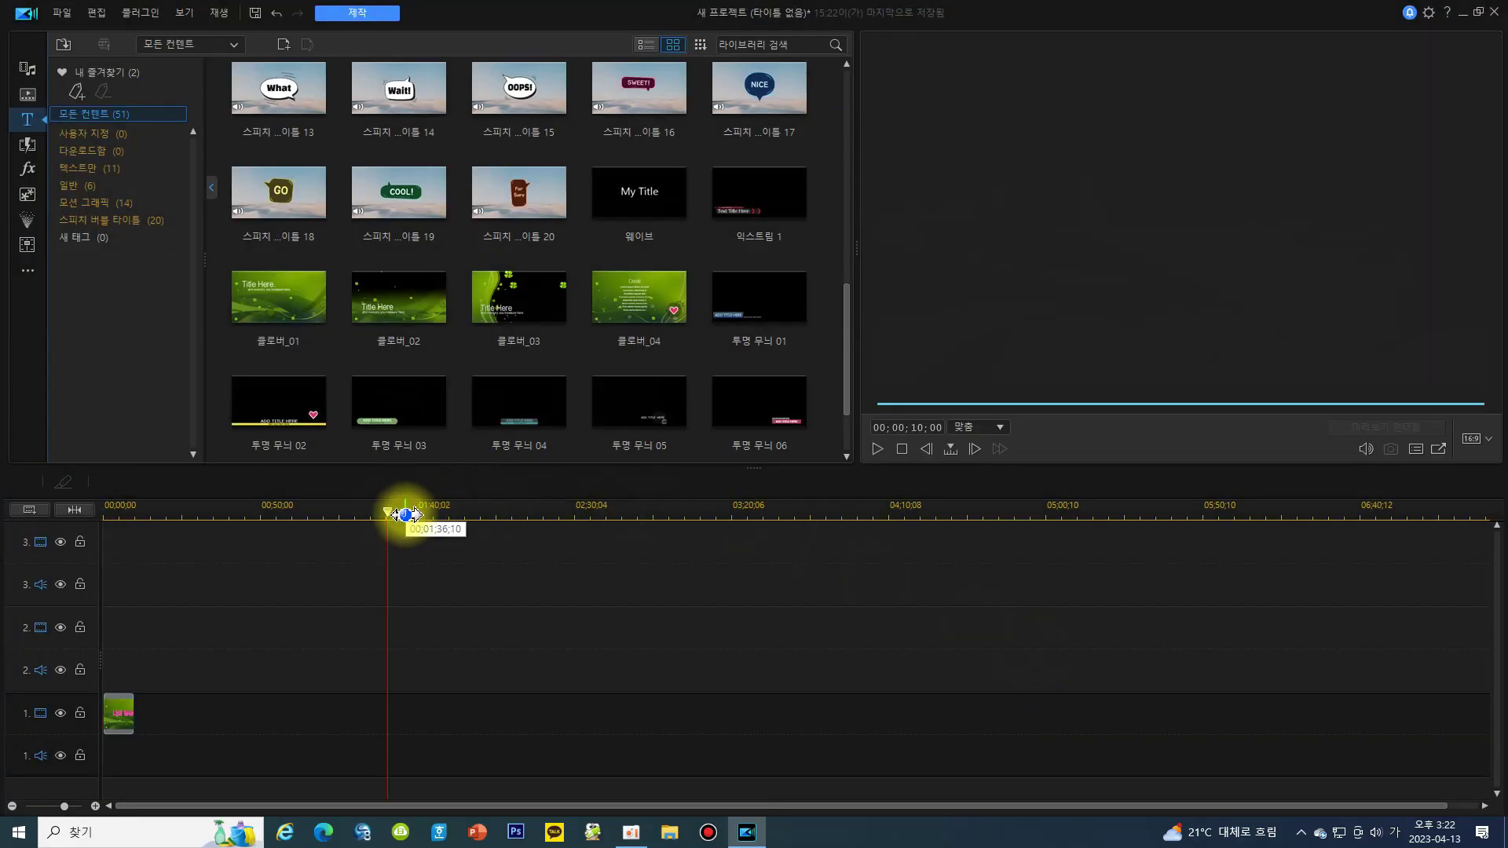
drag(411, 515, 657, 522)
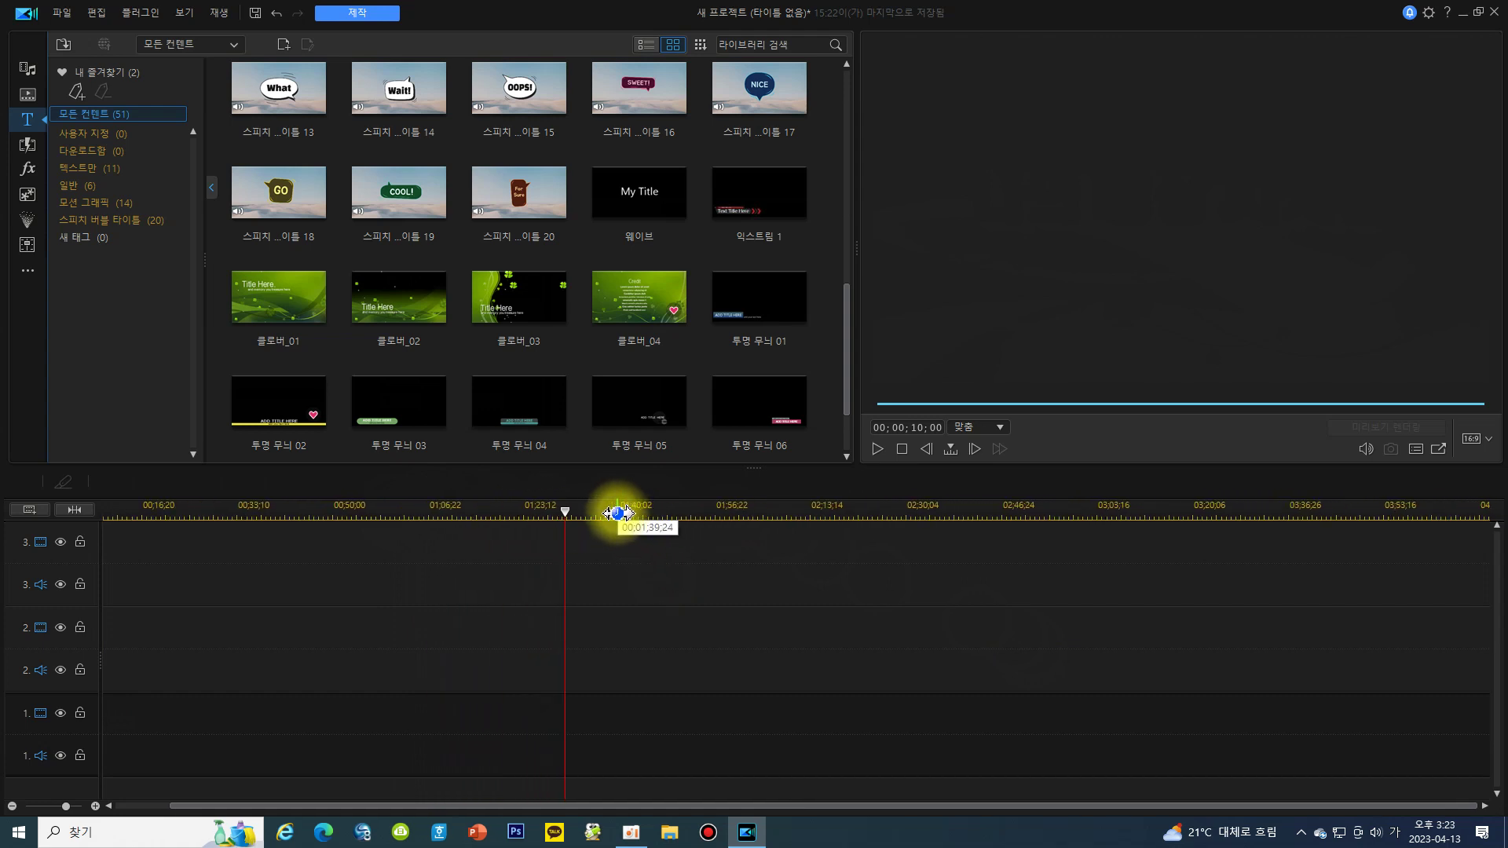
drag(720, 807, 506, 807)
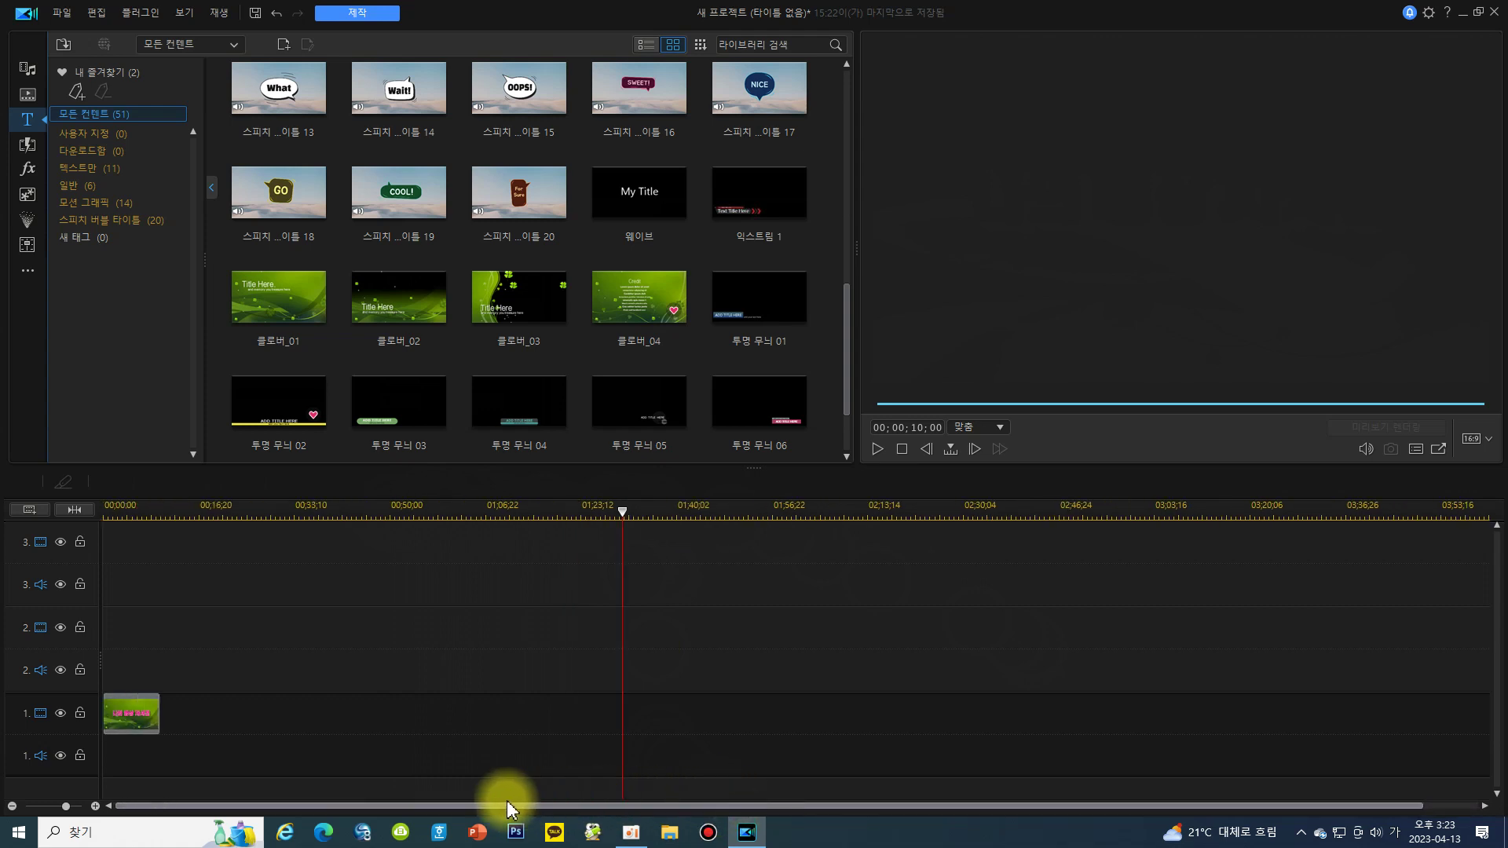
drag(397, 512, 656, 511)
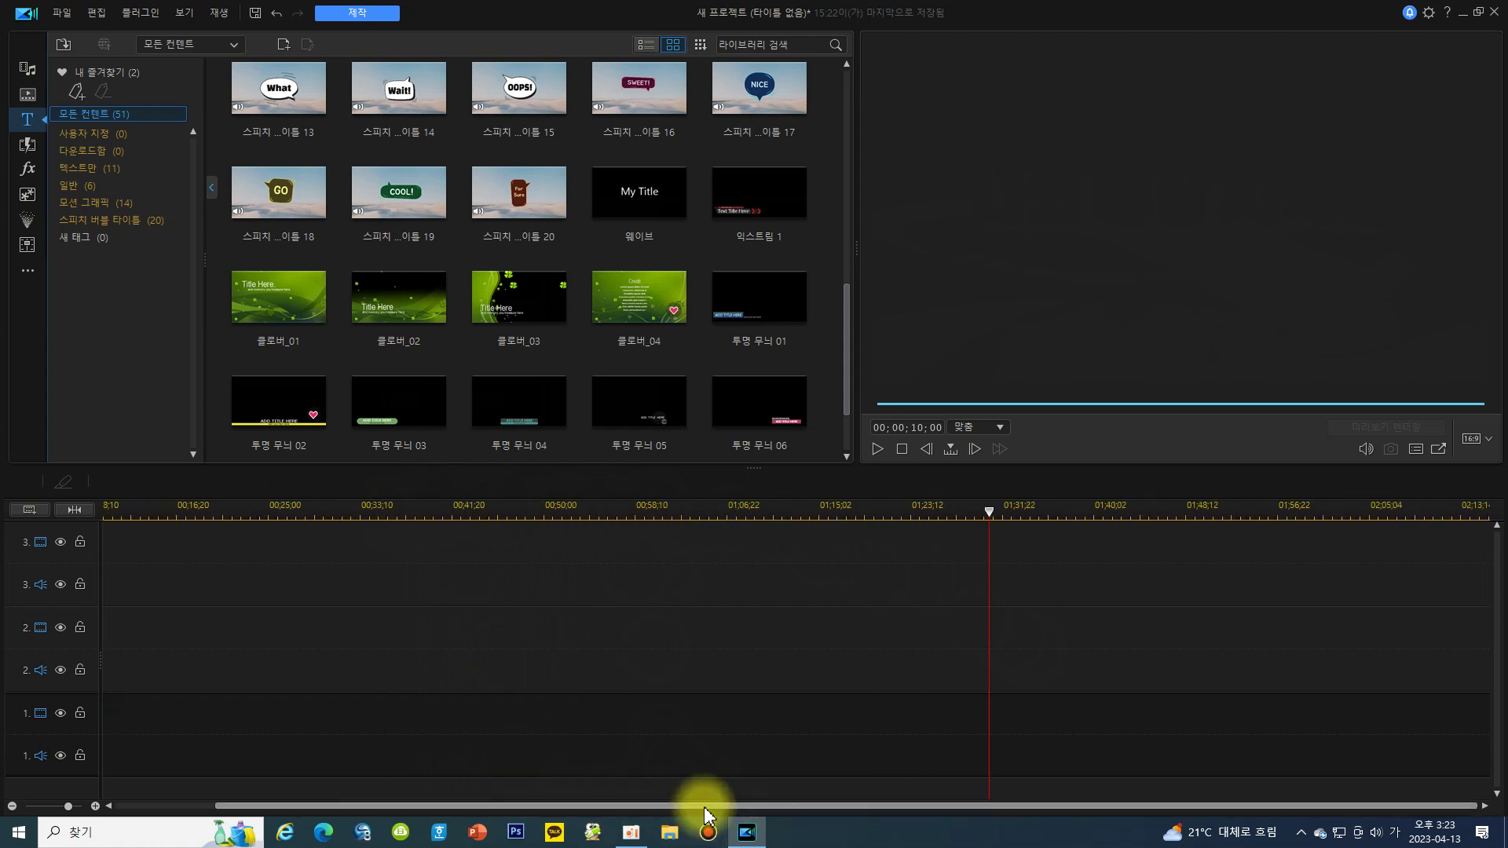
drag(706, 813, 606, 809)
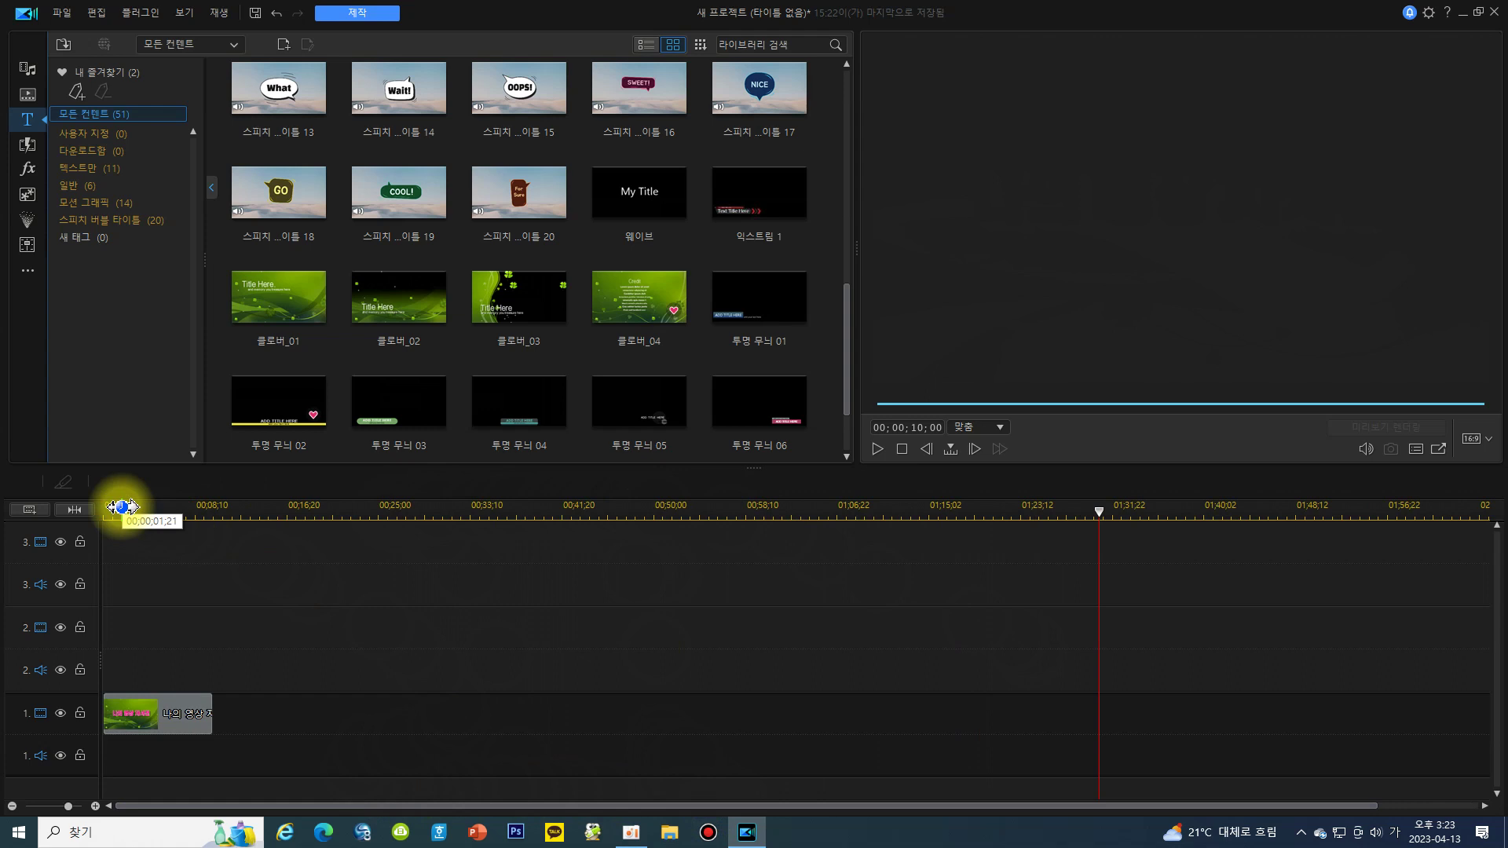
click(110, 512)
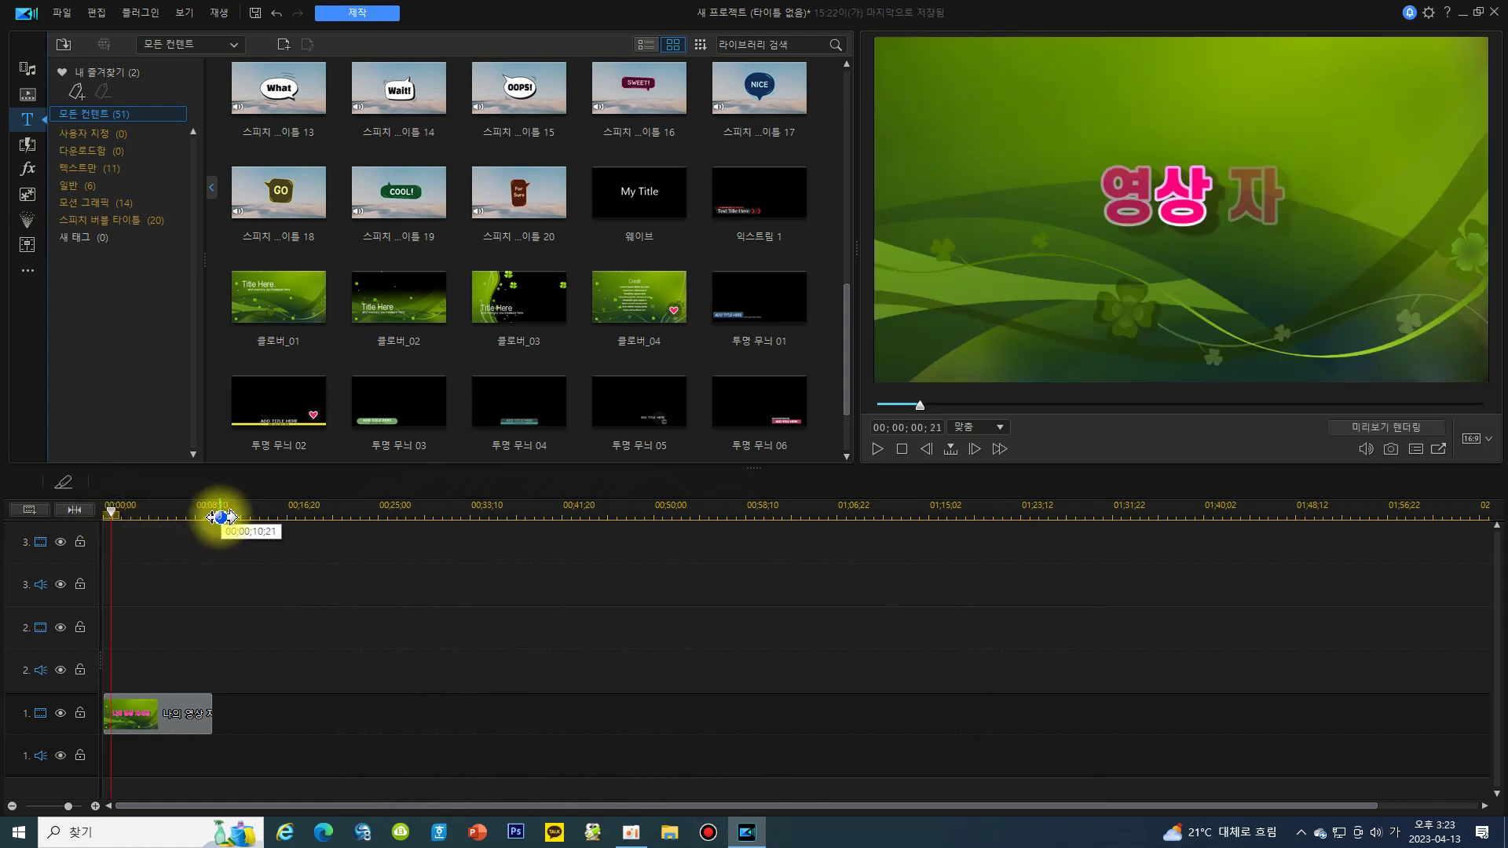
key(space)
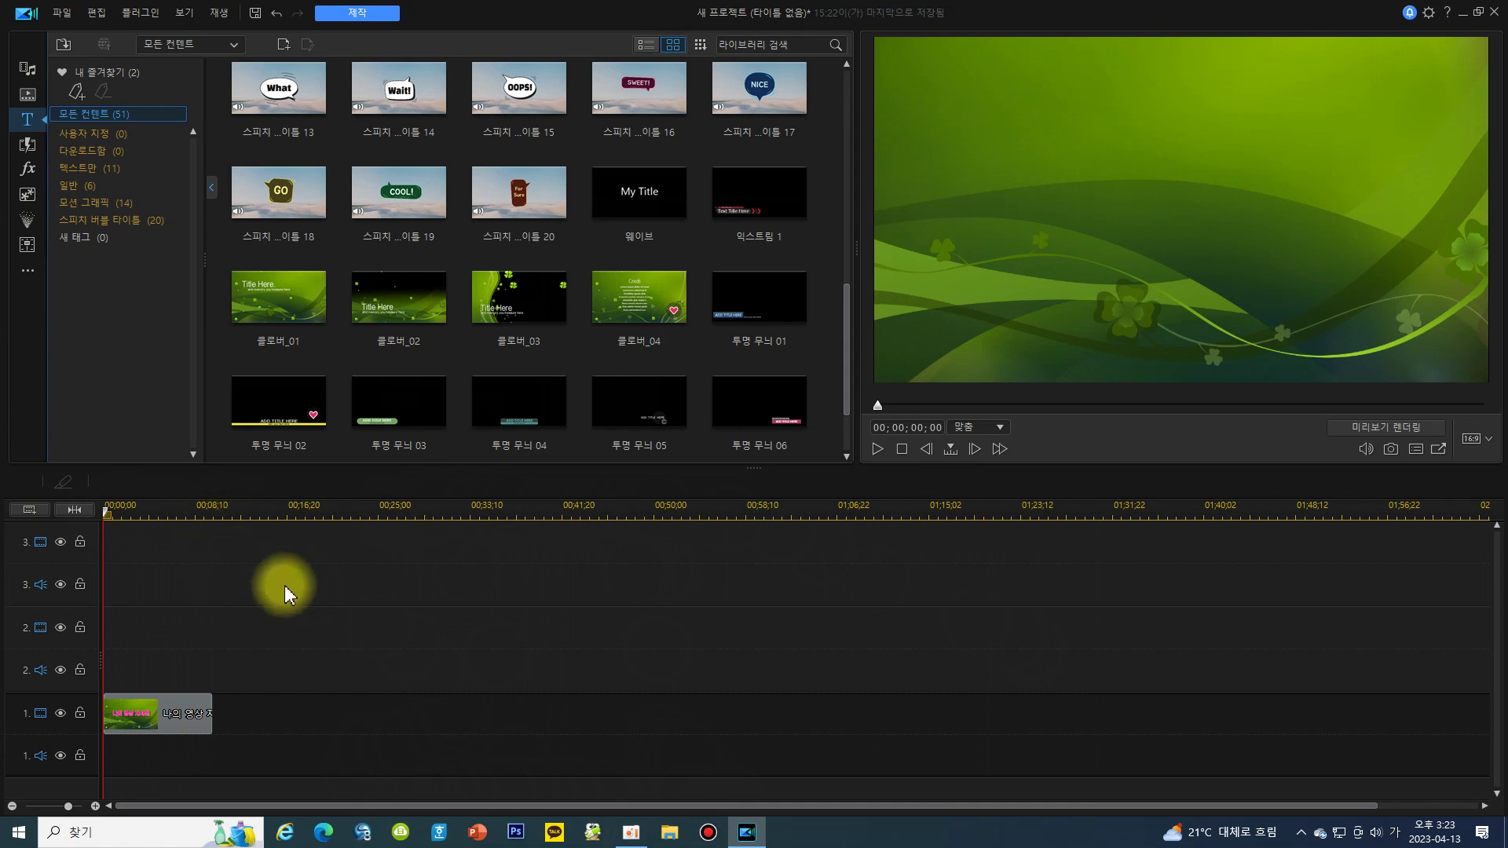
- Place 1-60년대 삼척.jpg from the 1-유년시절 media folder directly after the title on video track 1
click(24, 73)
click(283, 107)
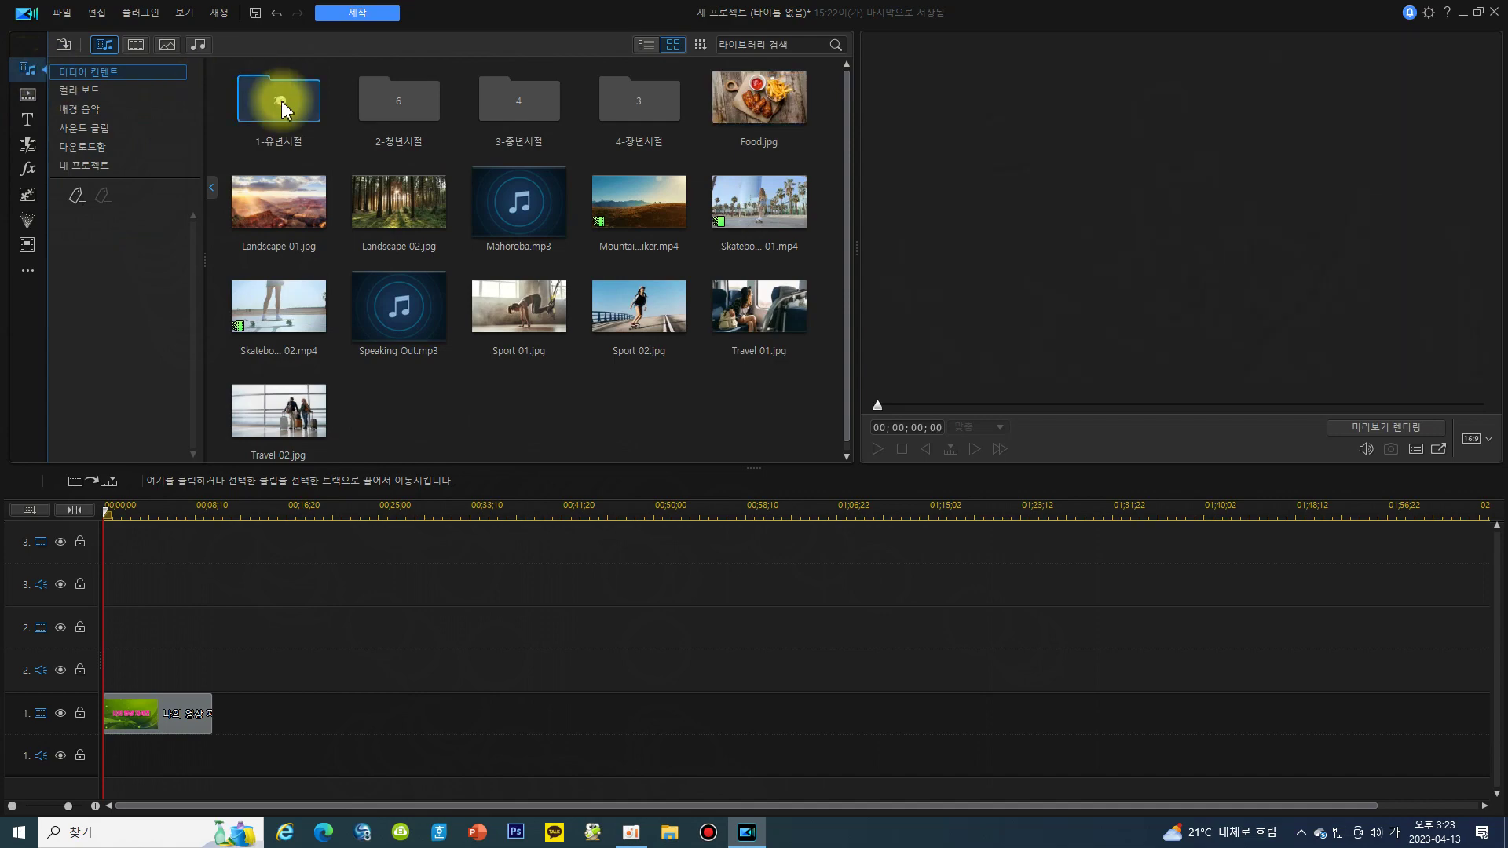
double_click(282, 104)
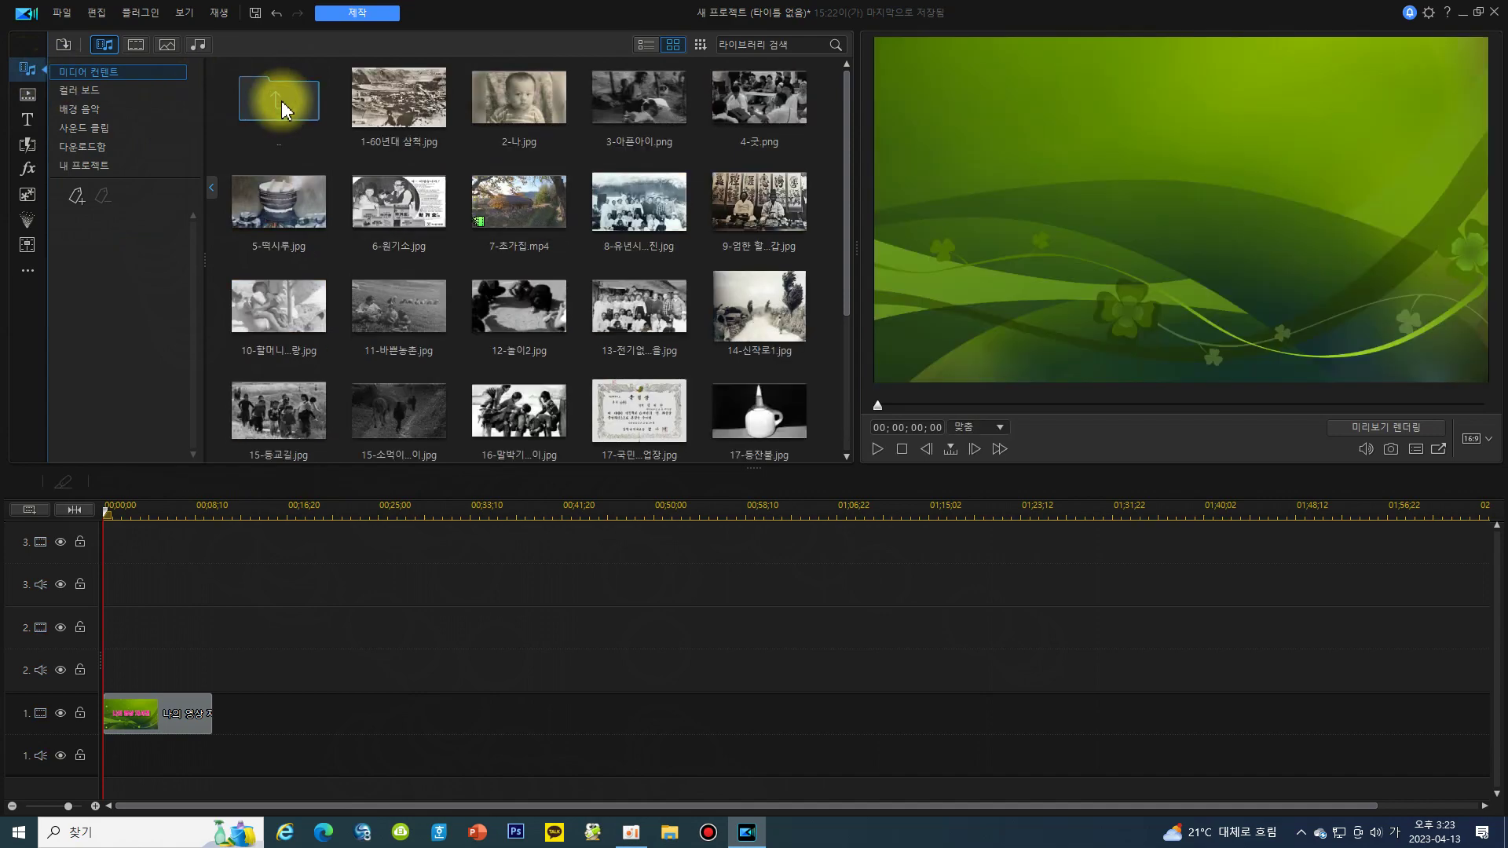
click(424, 104)
drag(405, 104, 209, 722)
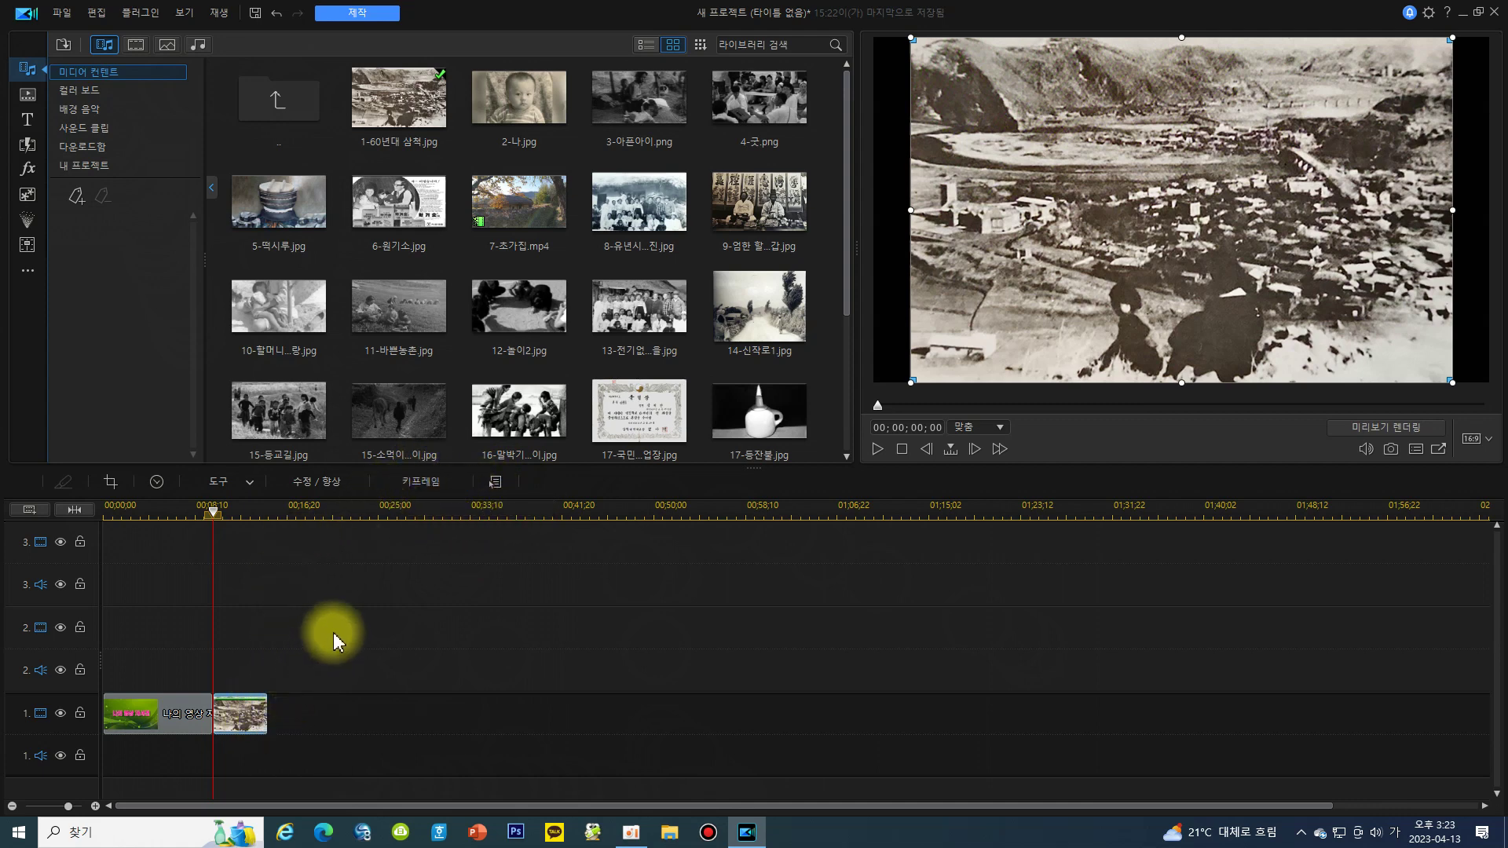
- Preview the photo clip in the PiP Designer without changes and extend its timeline duration to about 10 seconds
double_click(253, 717)
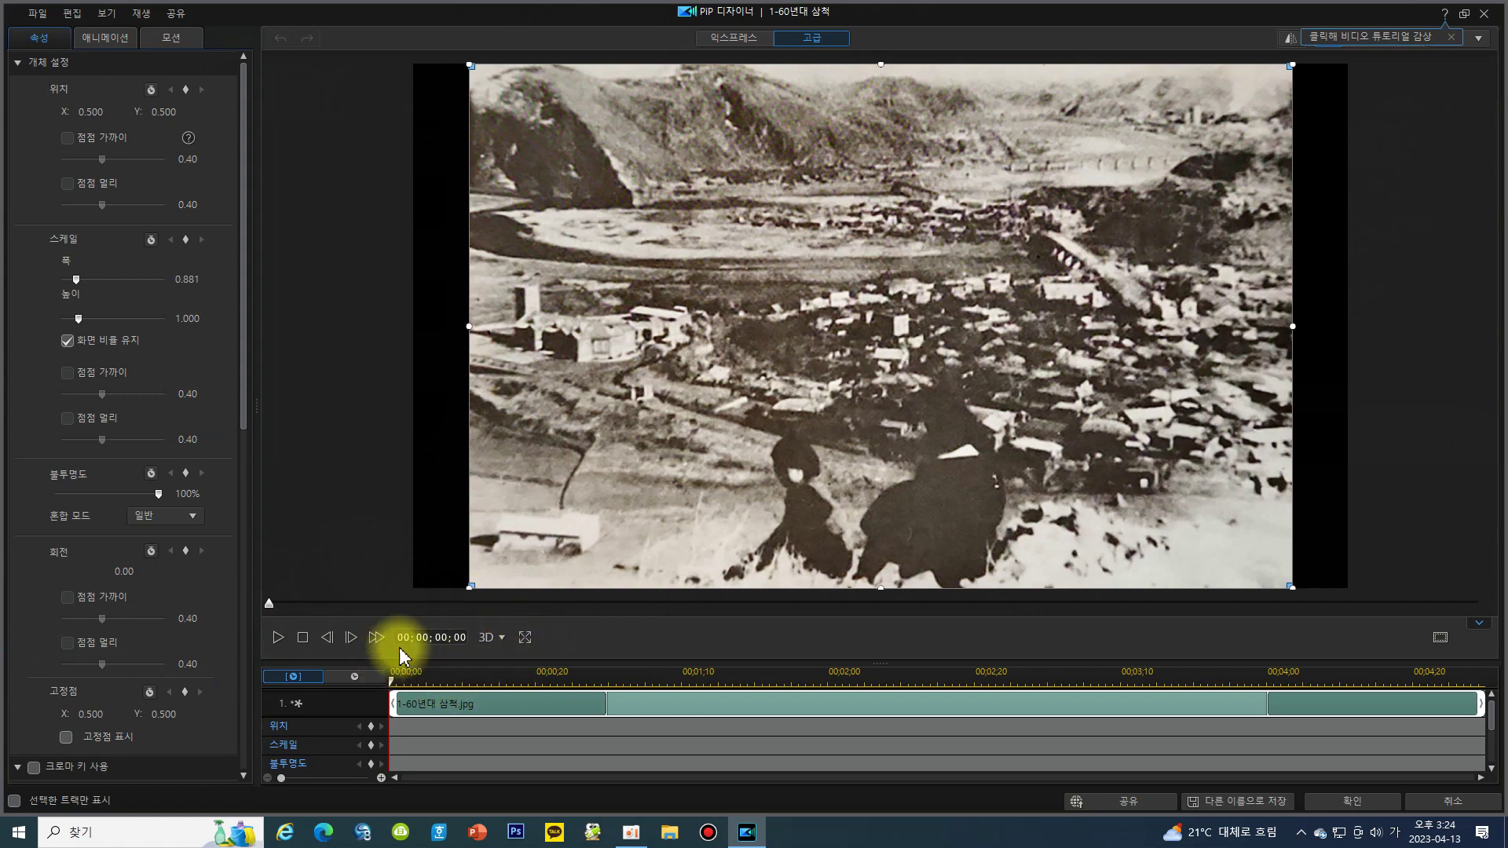
click(280, 640)
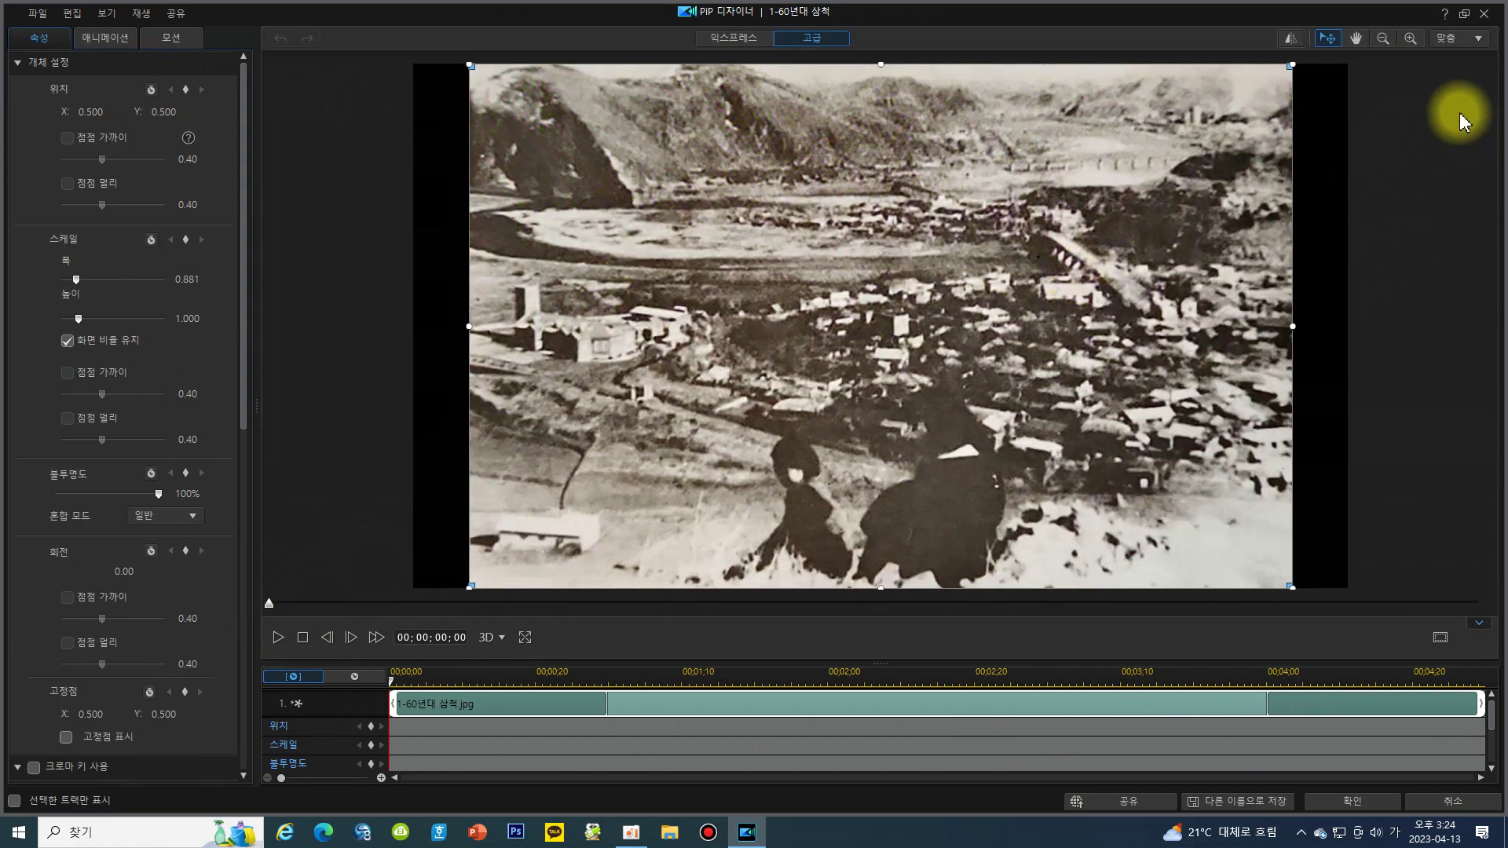
click(1482, 14)
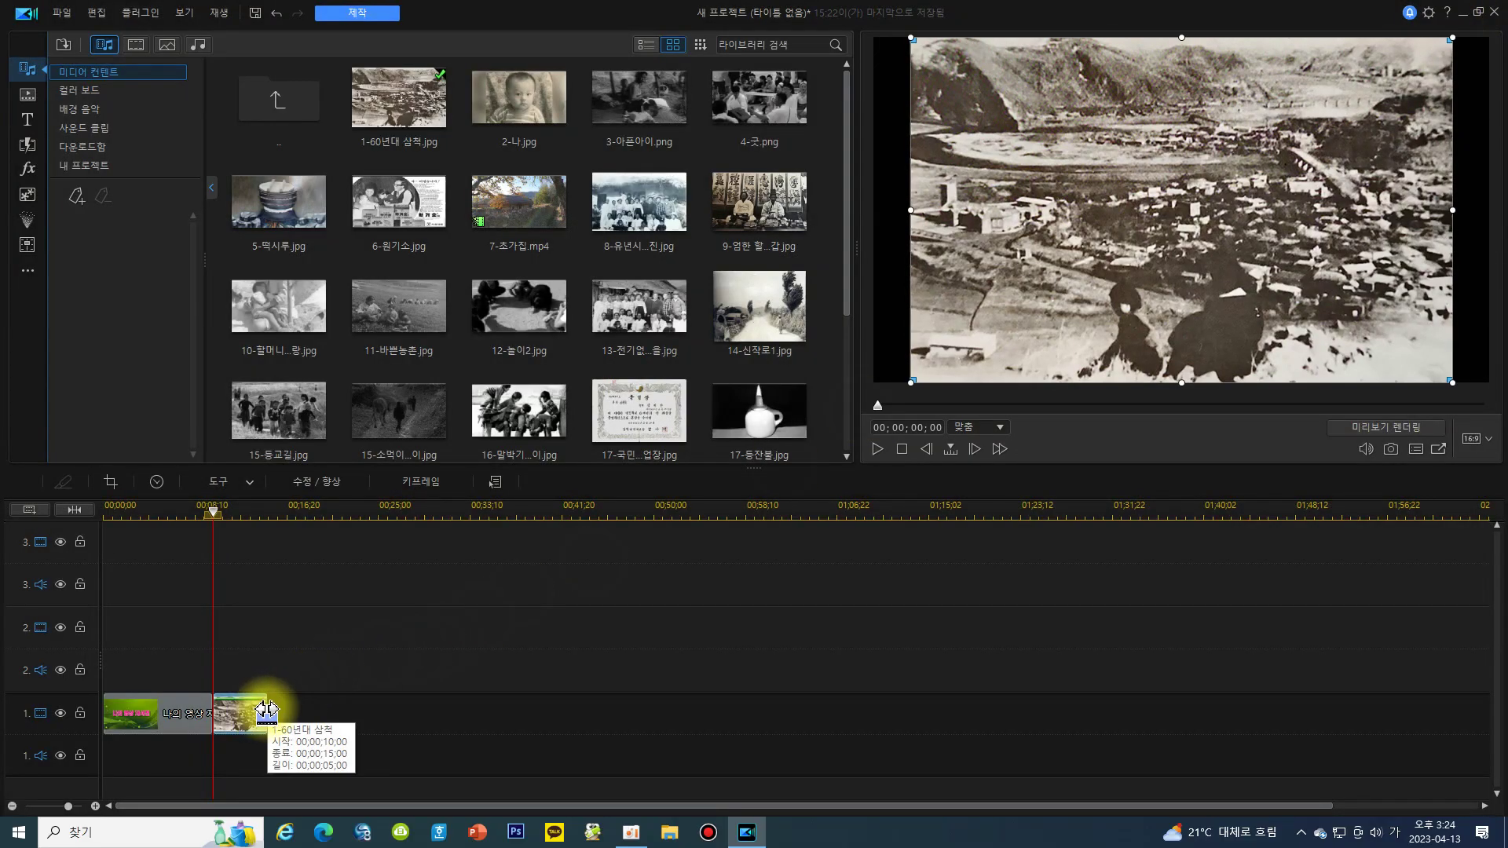
drag(267, 711, 324, 716)
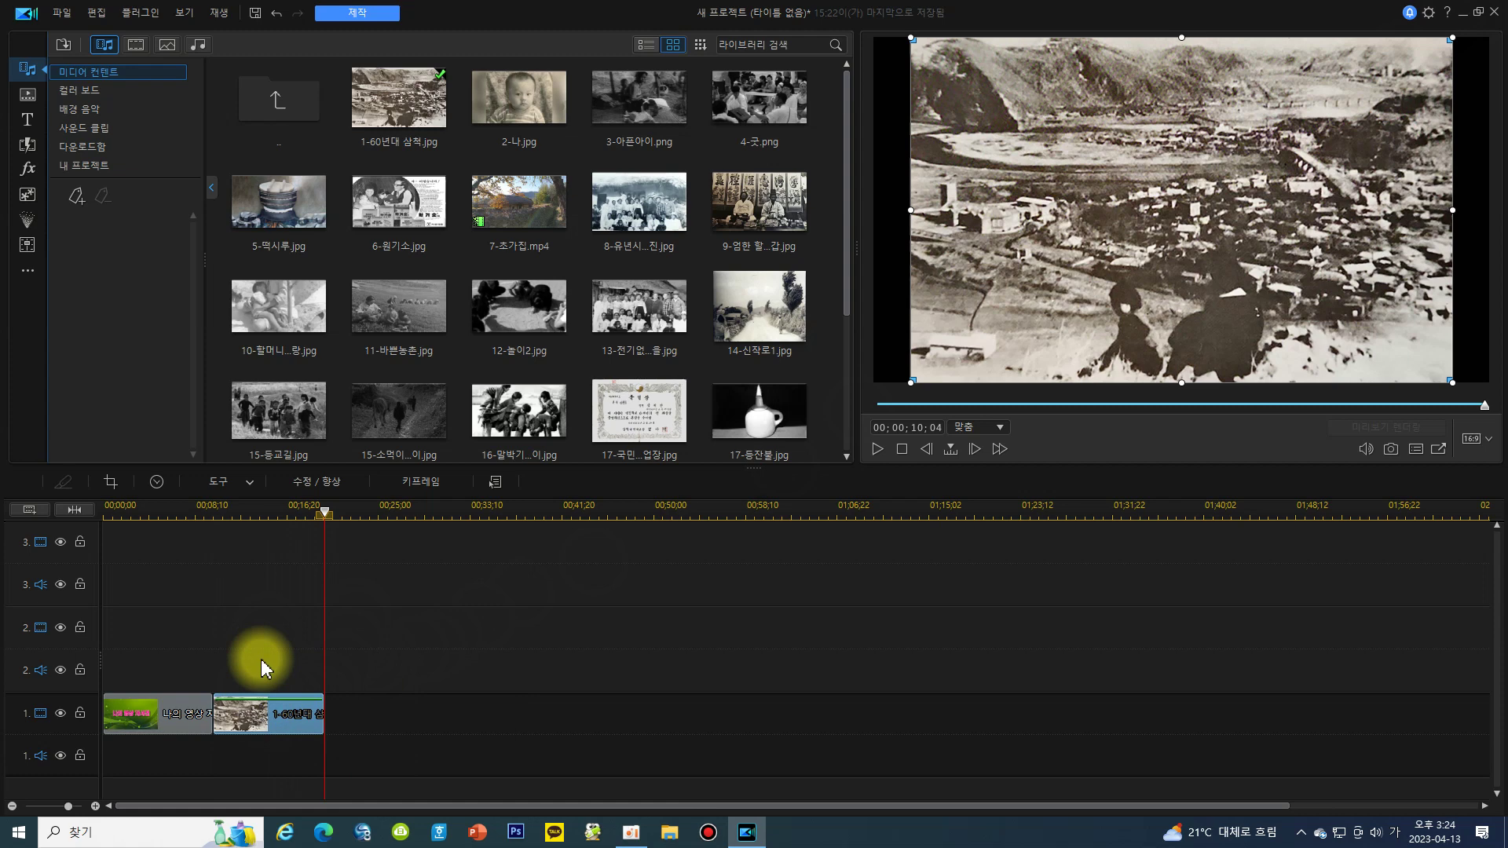
- Insert the 기본값 title on video track 2, starting at 00;00;10;00 above the photo clip
click(28, 126)
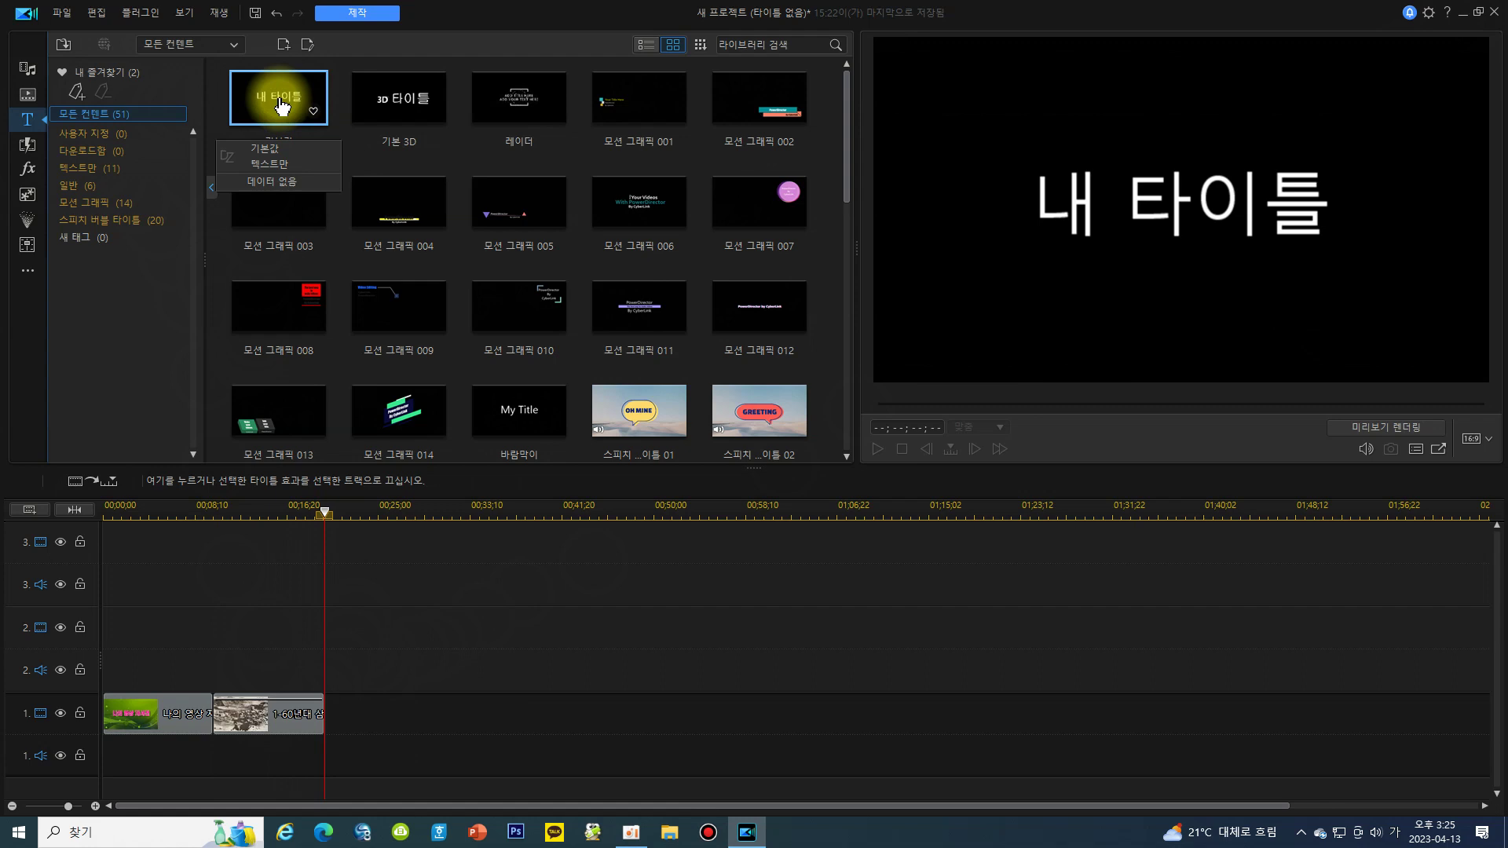
click(214, 512)
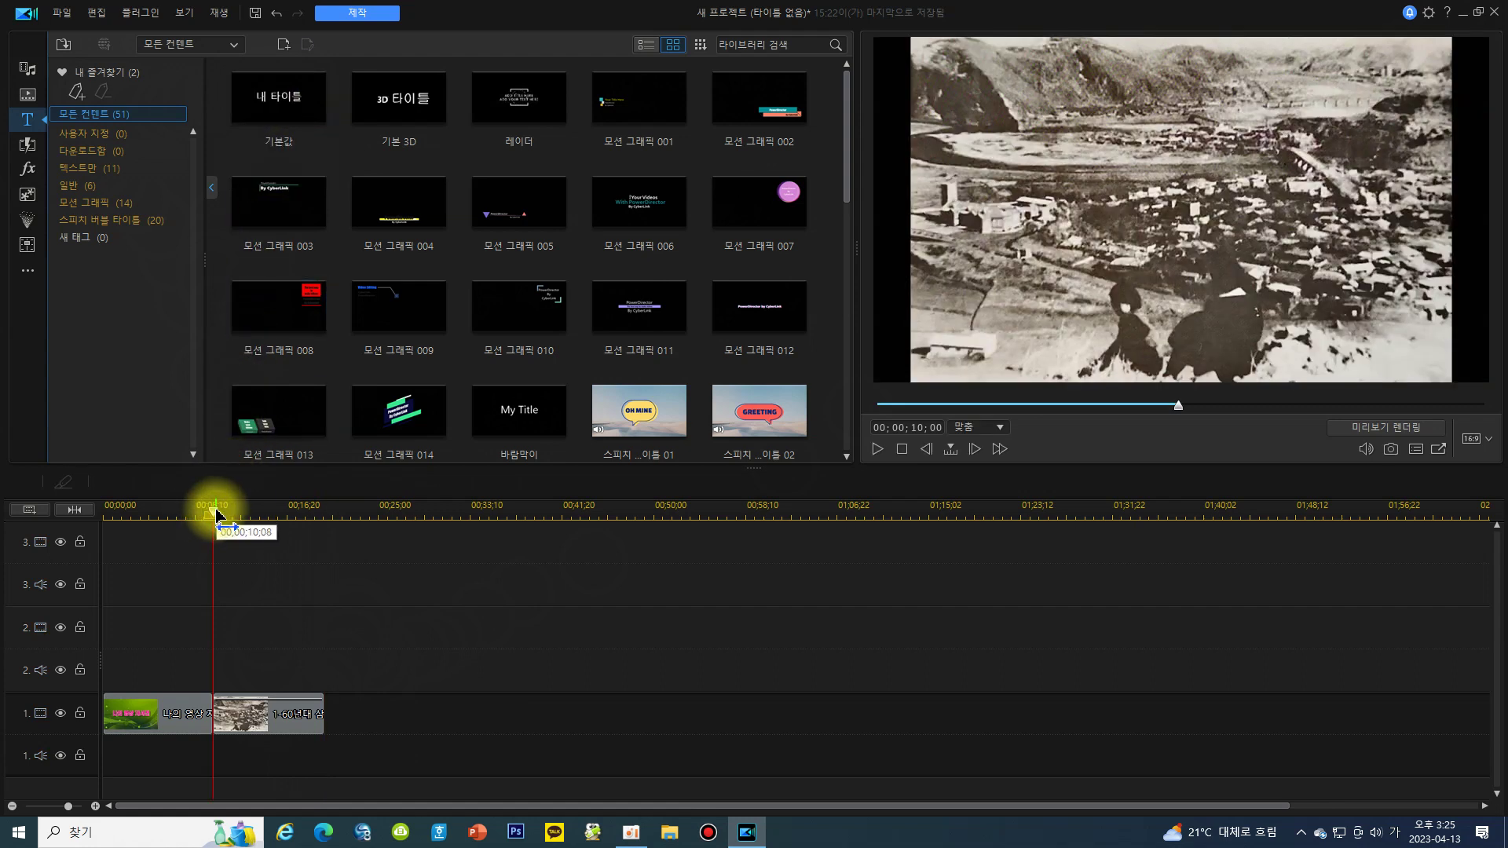
click(271, 98)
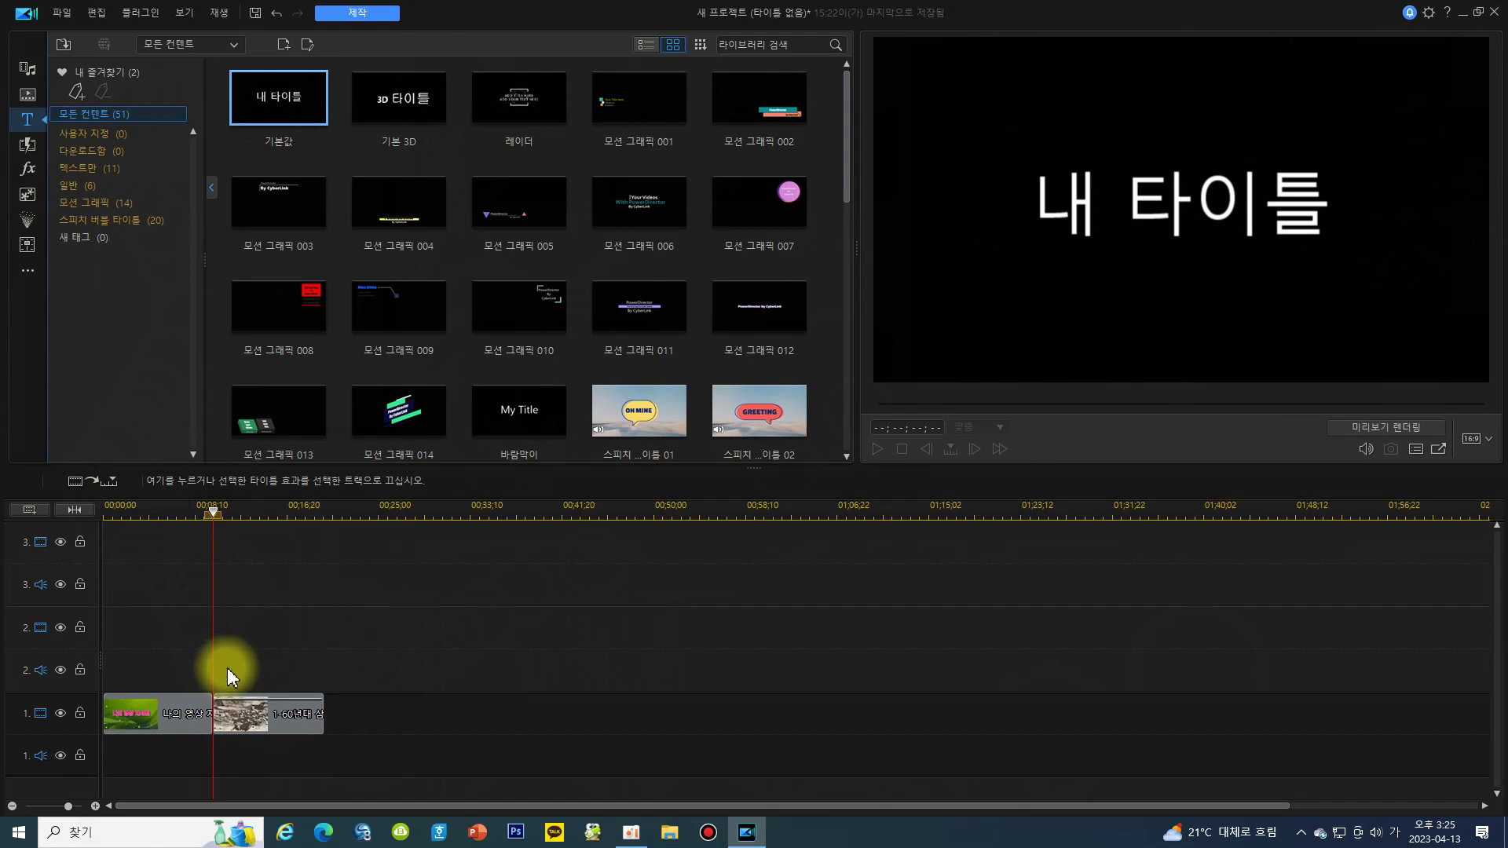
click(232, 668)
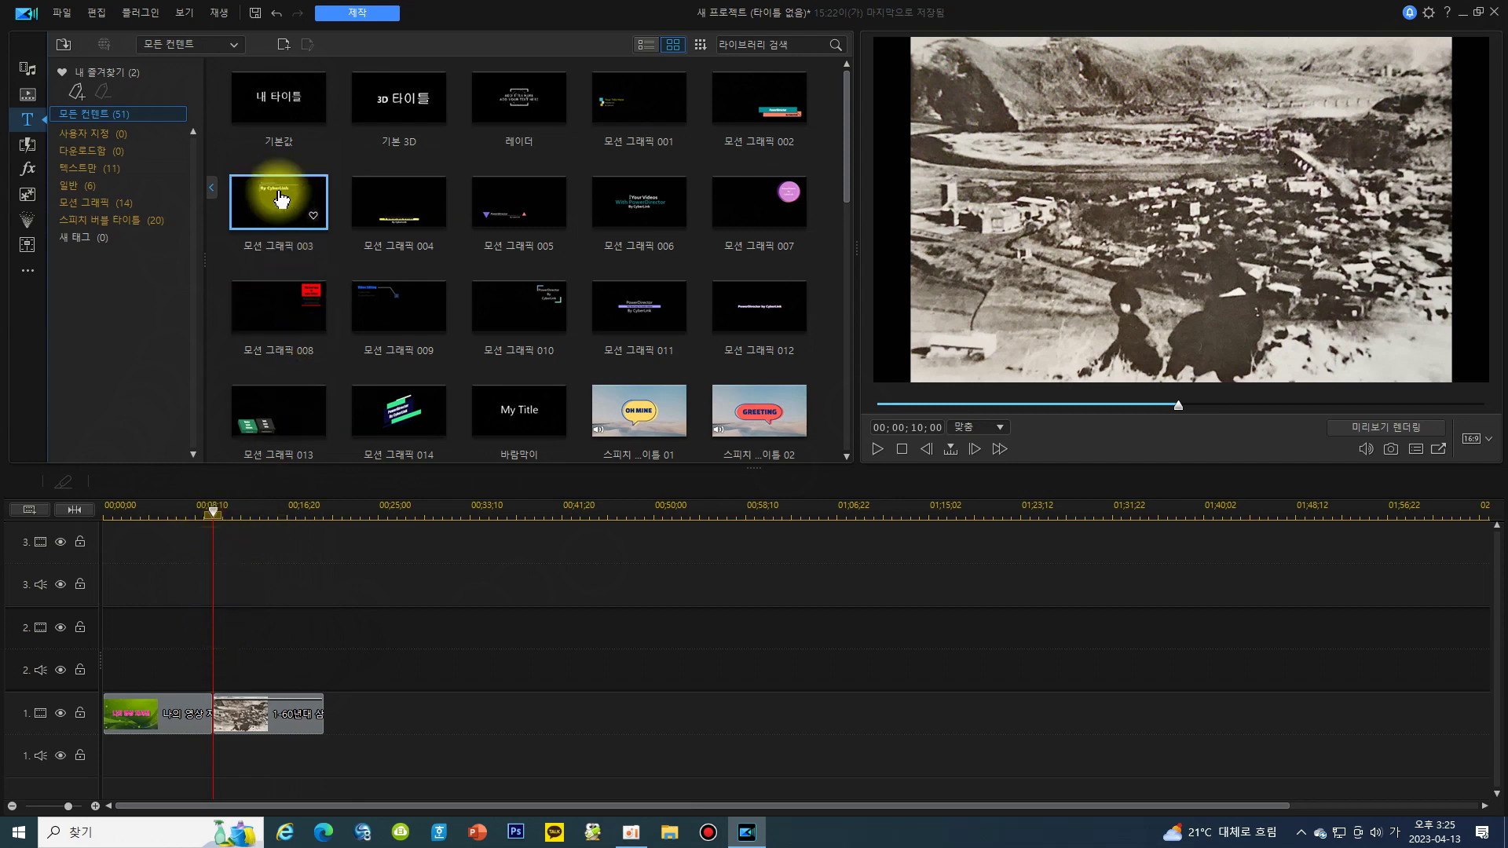
click(285, 107)
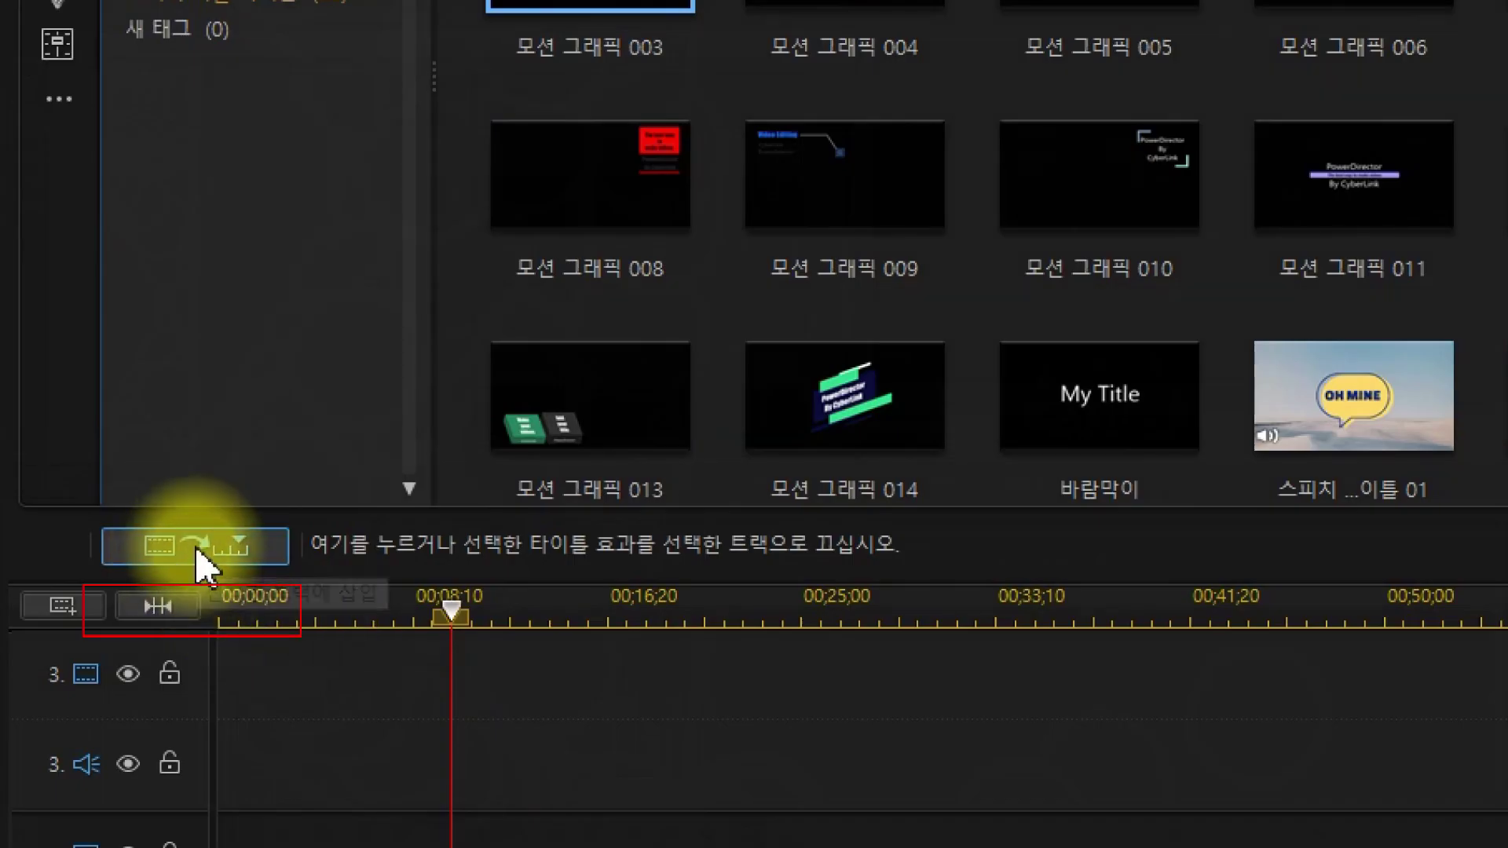
click(194, 550)
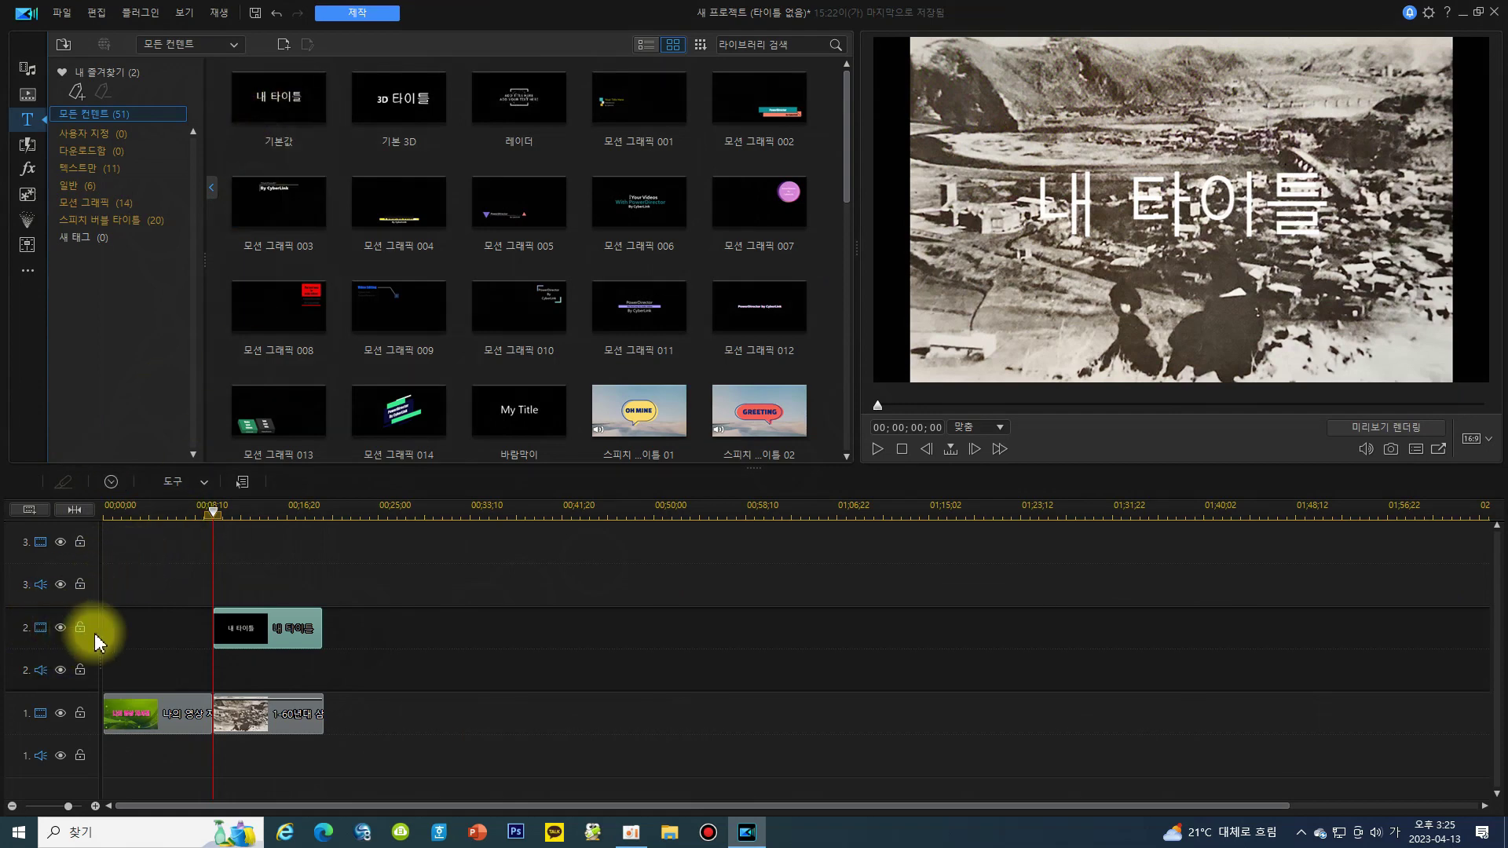
- Open the new title clip in the Title Designer and replace its text with "50년대 삼척"
double_click(301, 640)
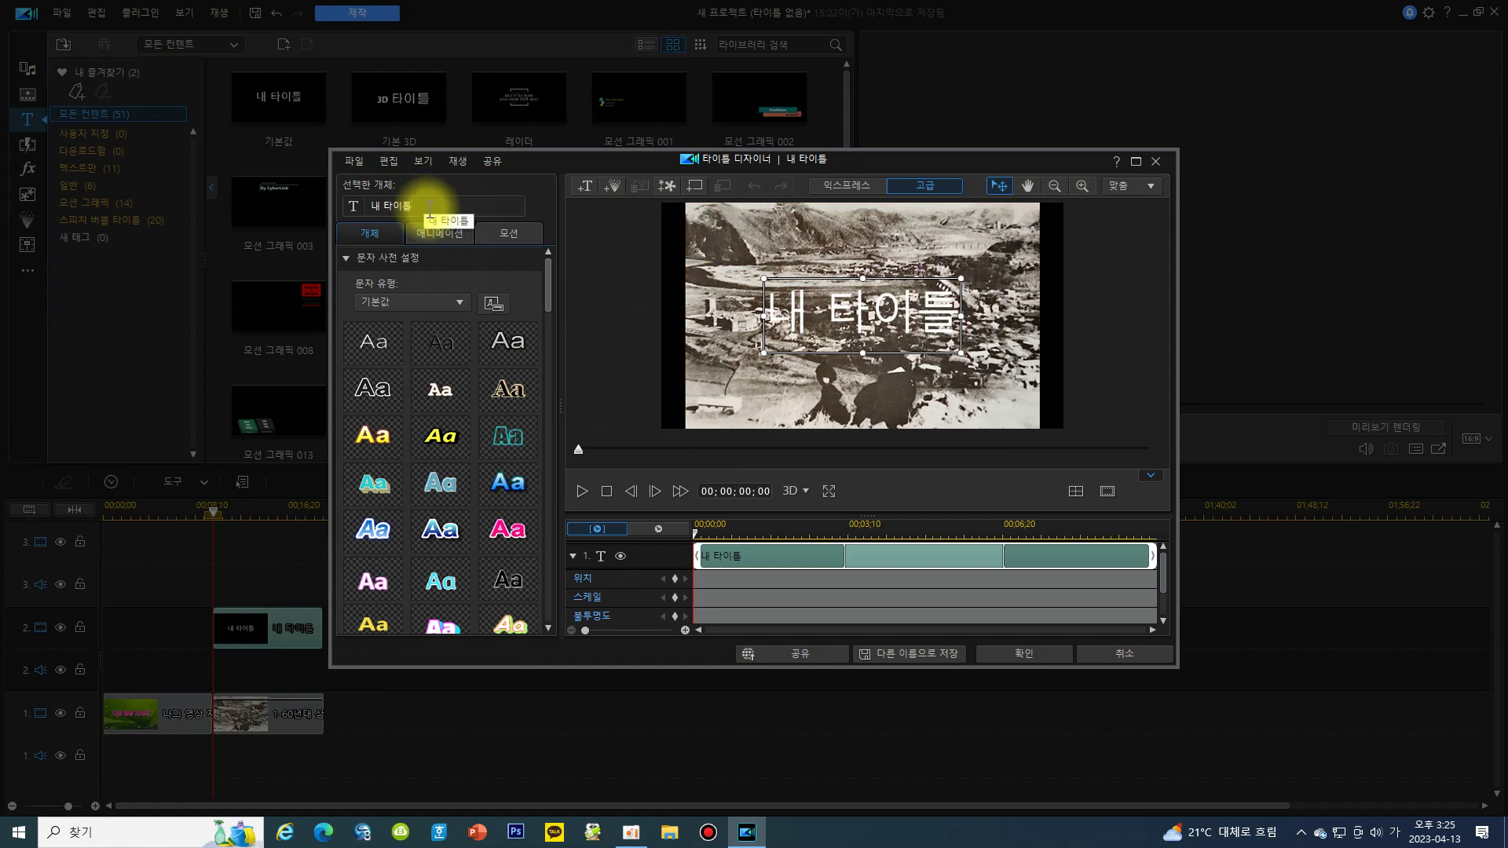
drag(430, 207, 355, 207)
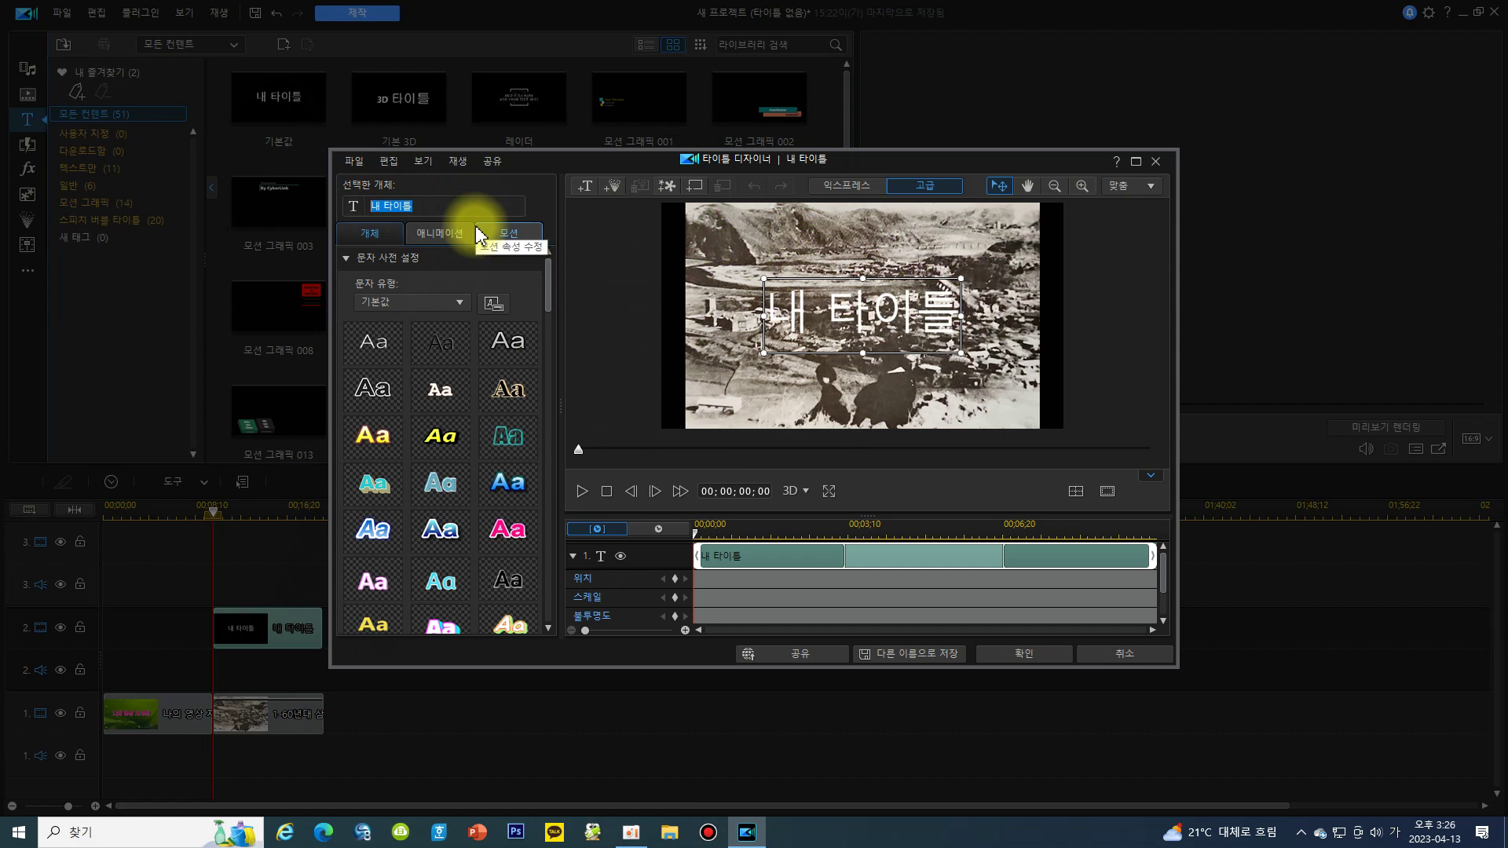
text(50년)
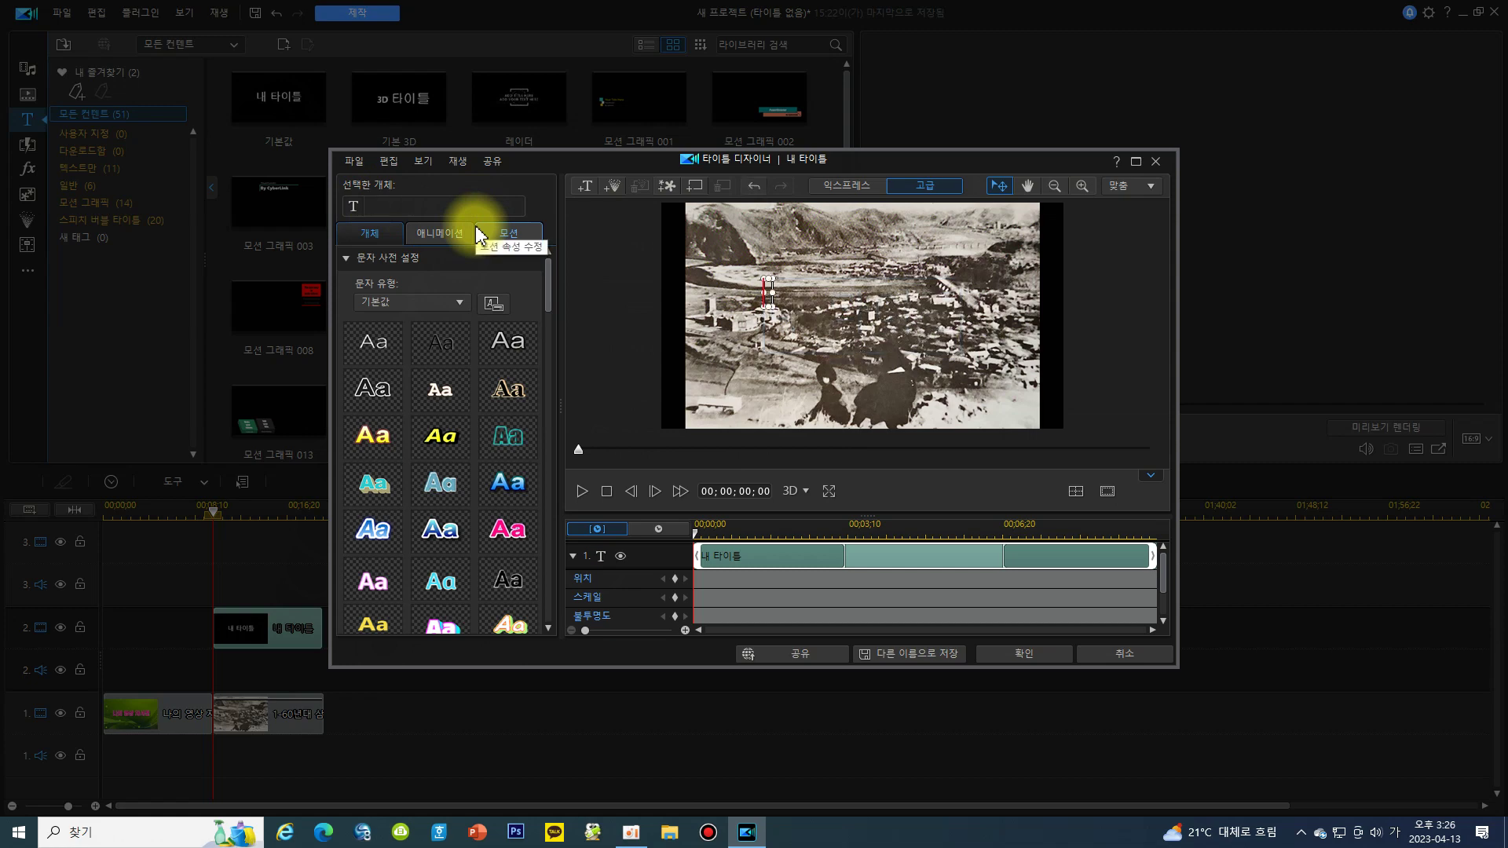
text(대 ㅅ)
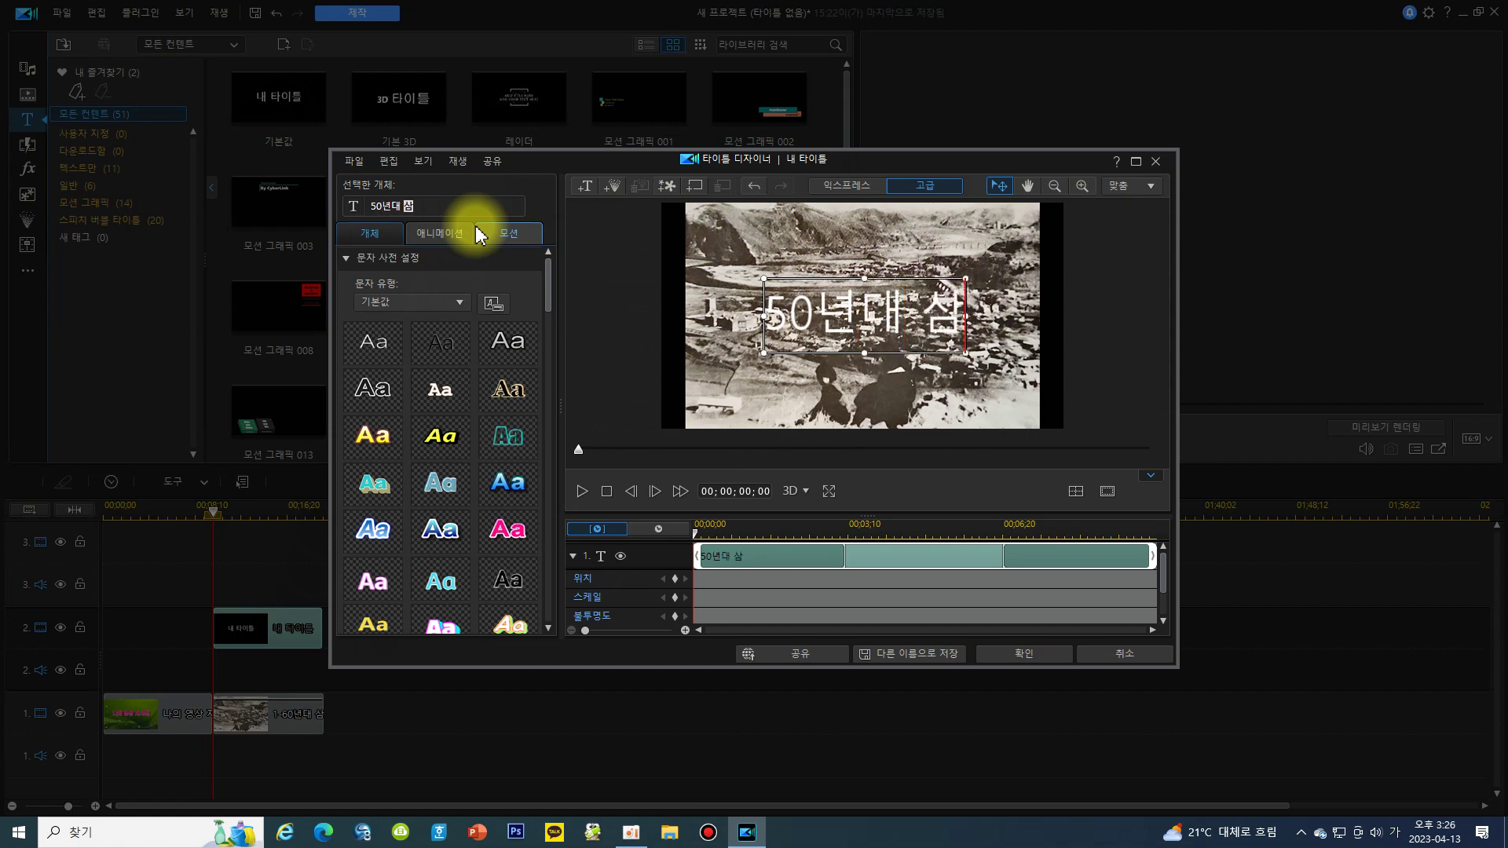
text(척)
- Set the caption's font to 배달의민족 을지로체
scroll(550, 296, down, 5)
scroll(550, 296, up, 5)
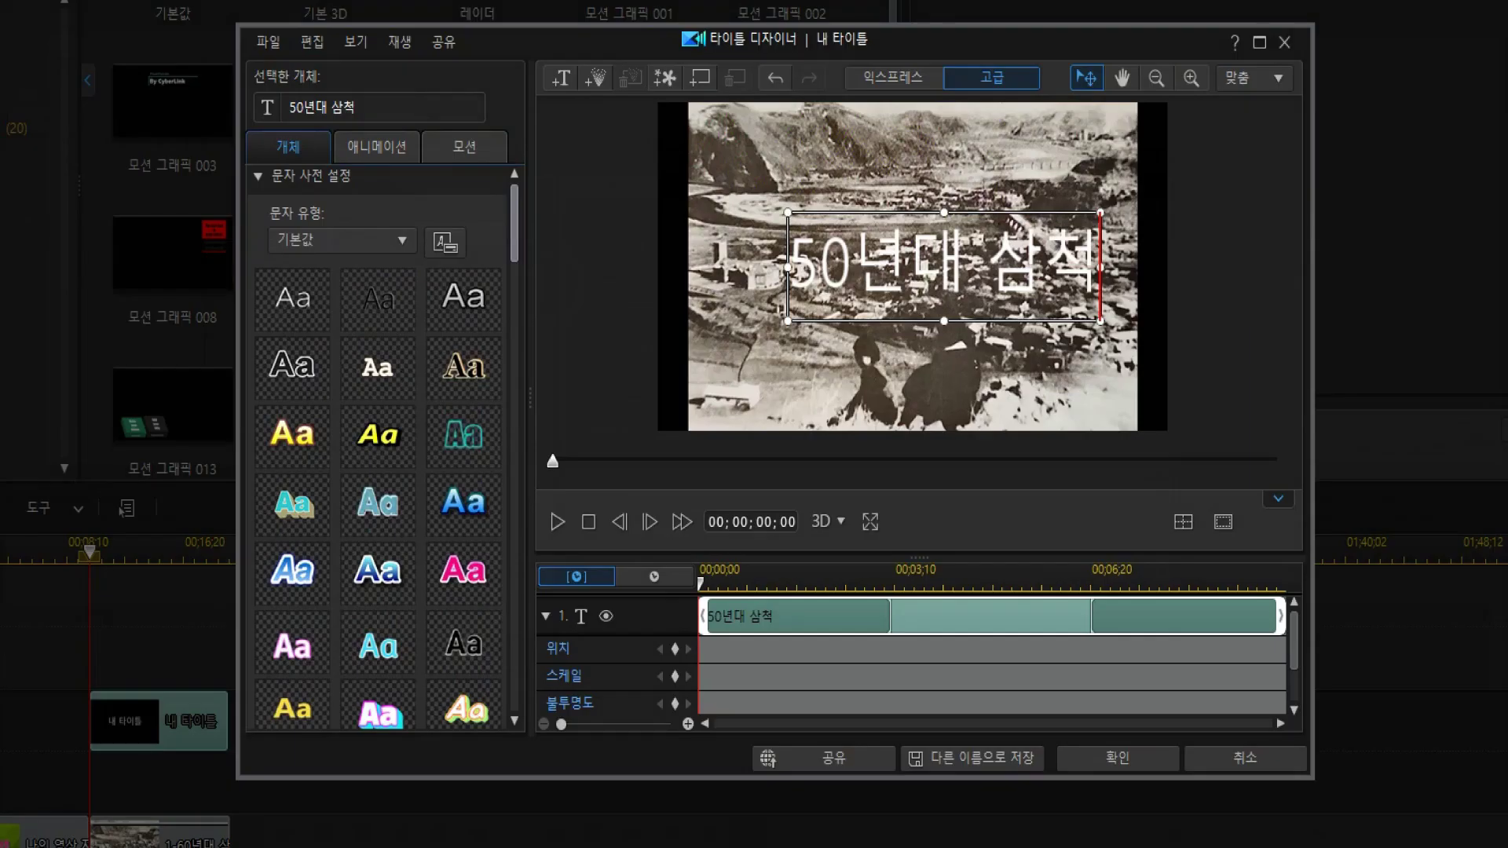
scroll(528, 364, down, 10)
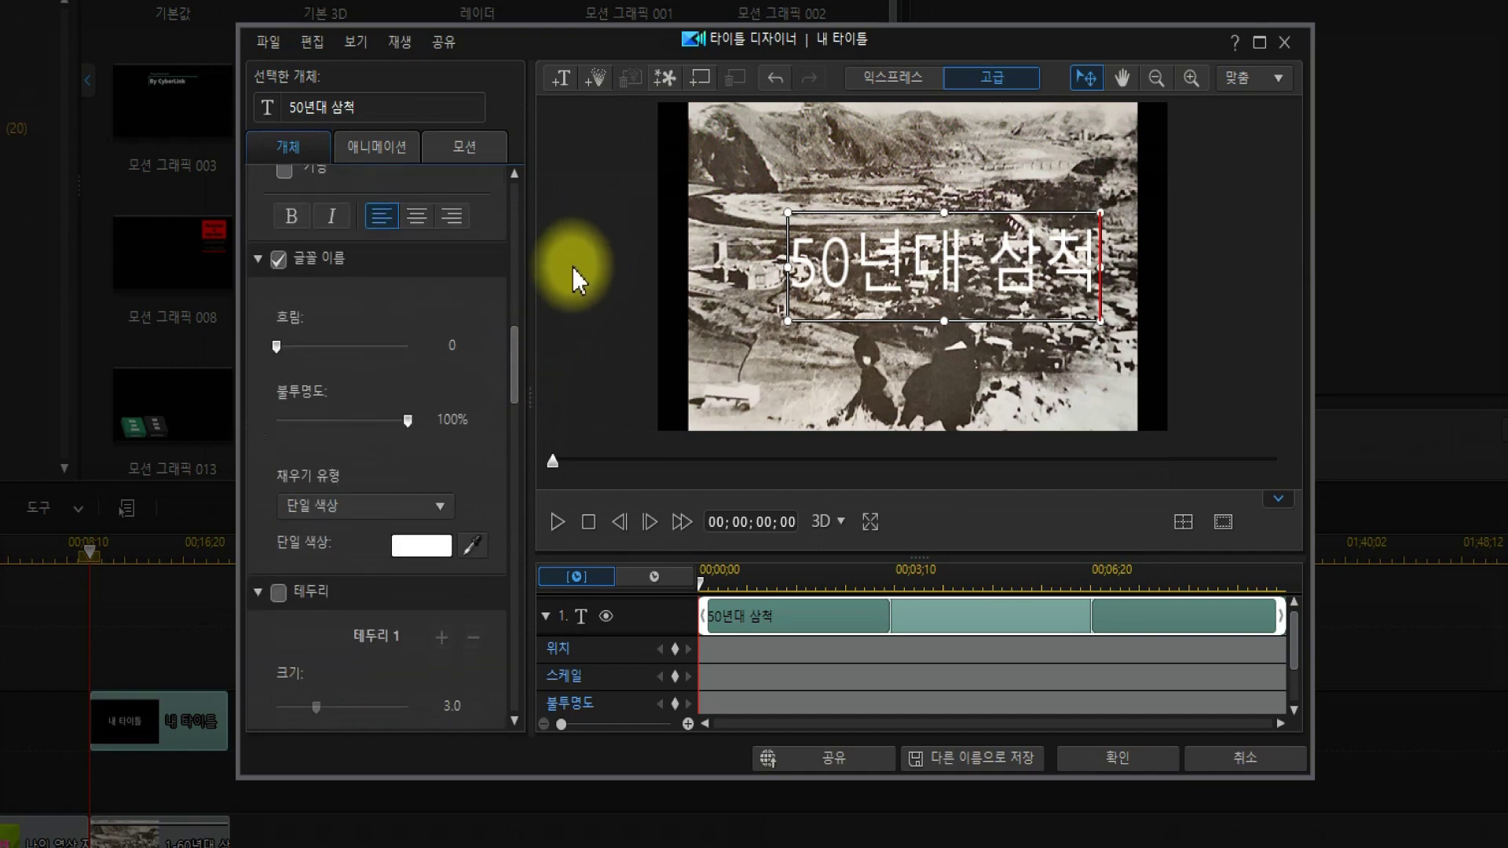
mouse_move(512, 366)
mouse_down()
mouse_move(514, 383)
mouse_move(512, 337)
mouse_up()
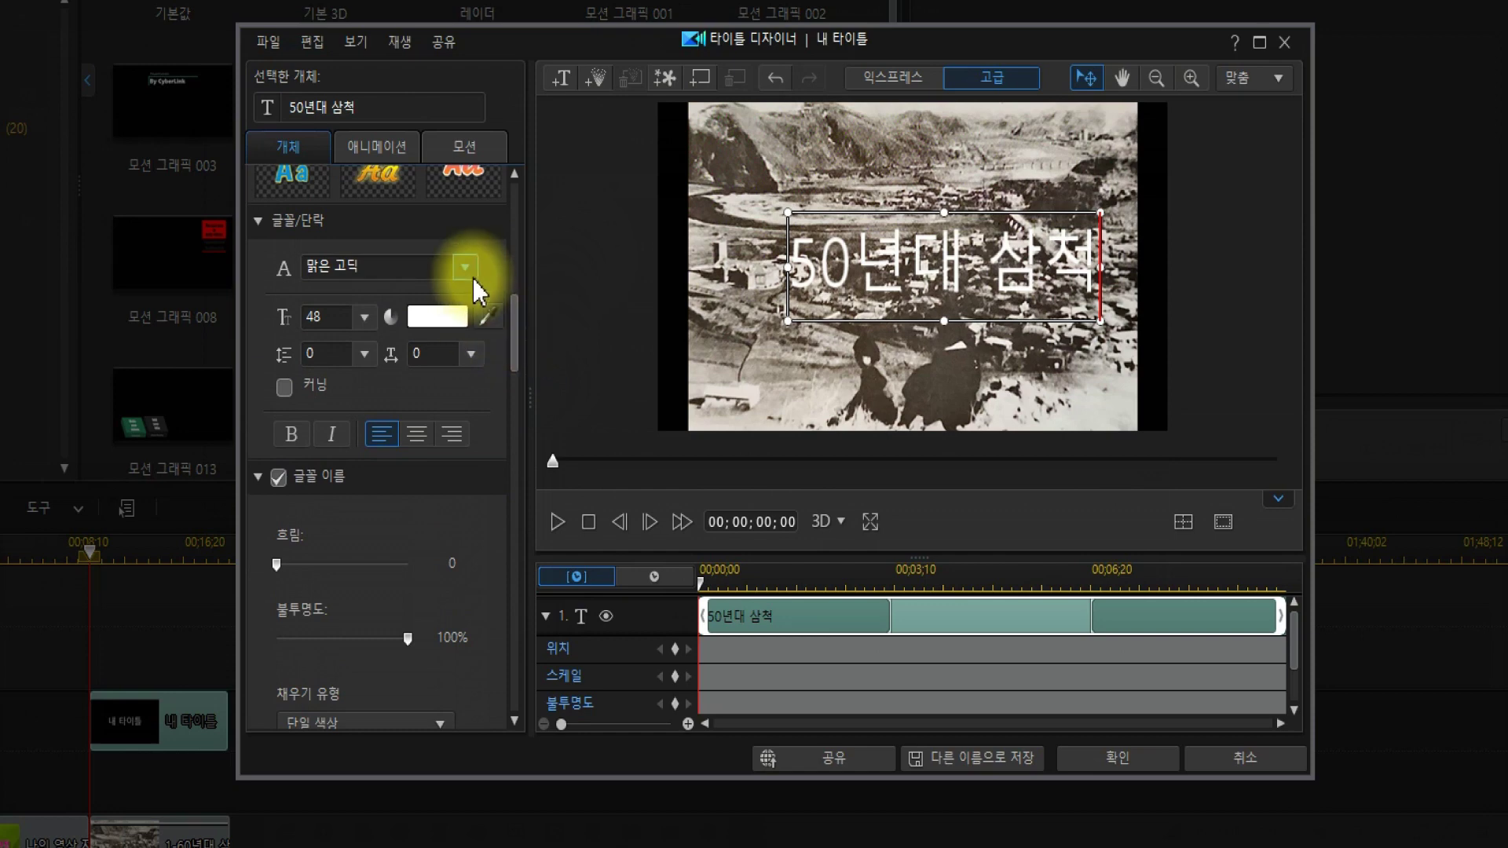
click(465, 270)
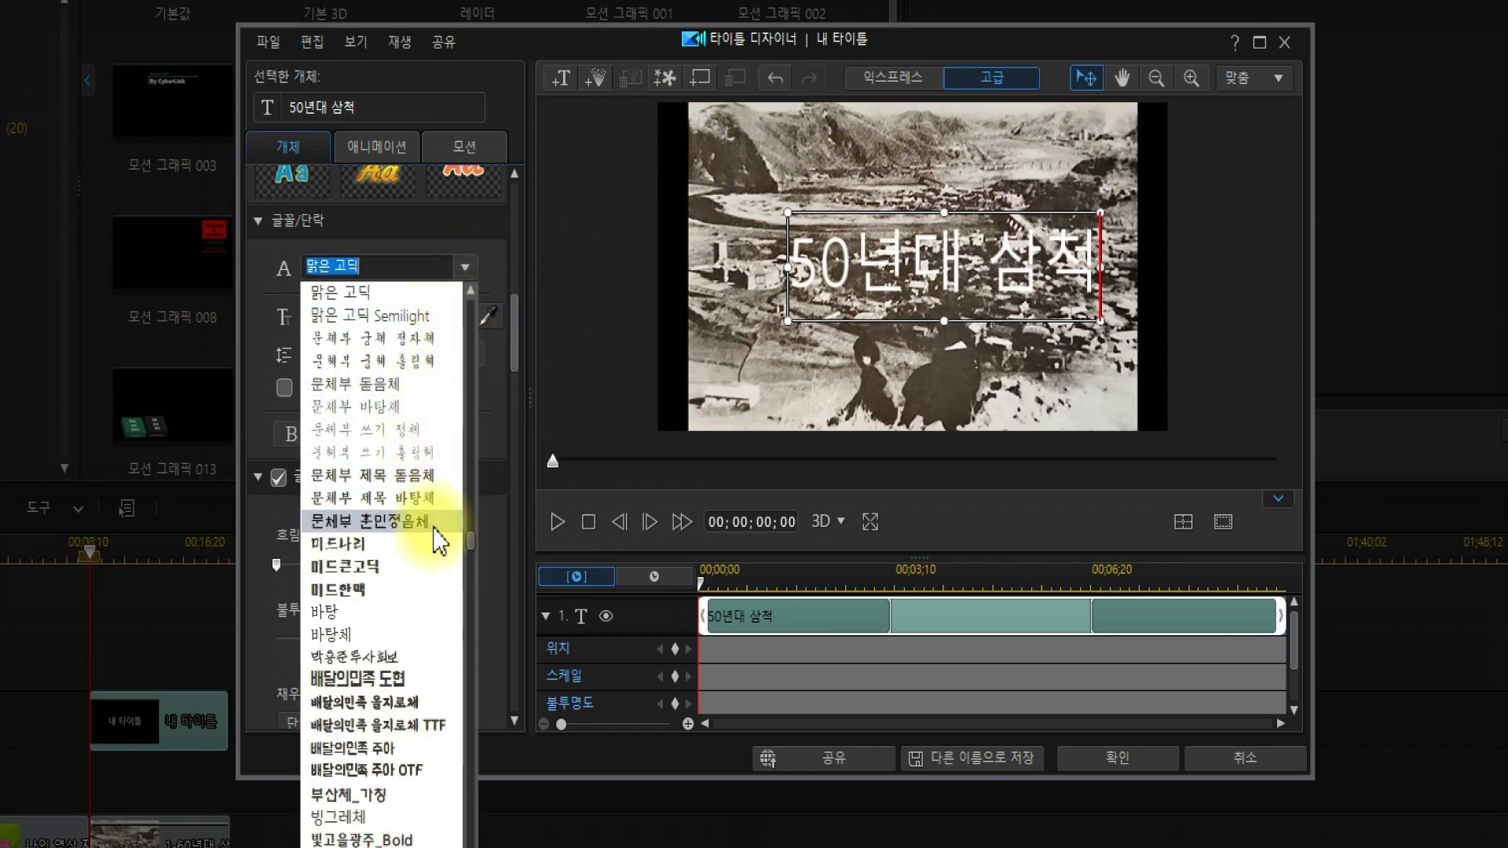
scroll(437, 527, down, 2)
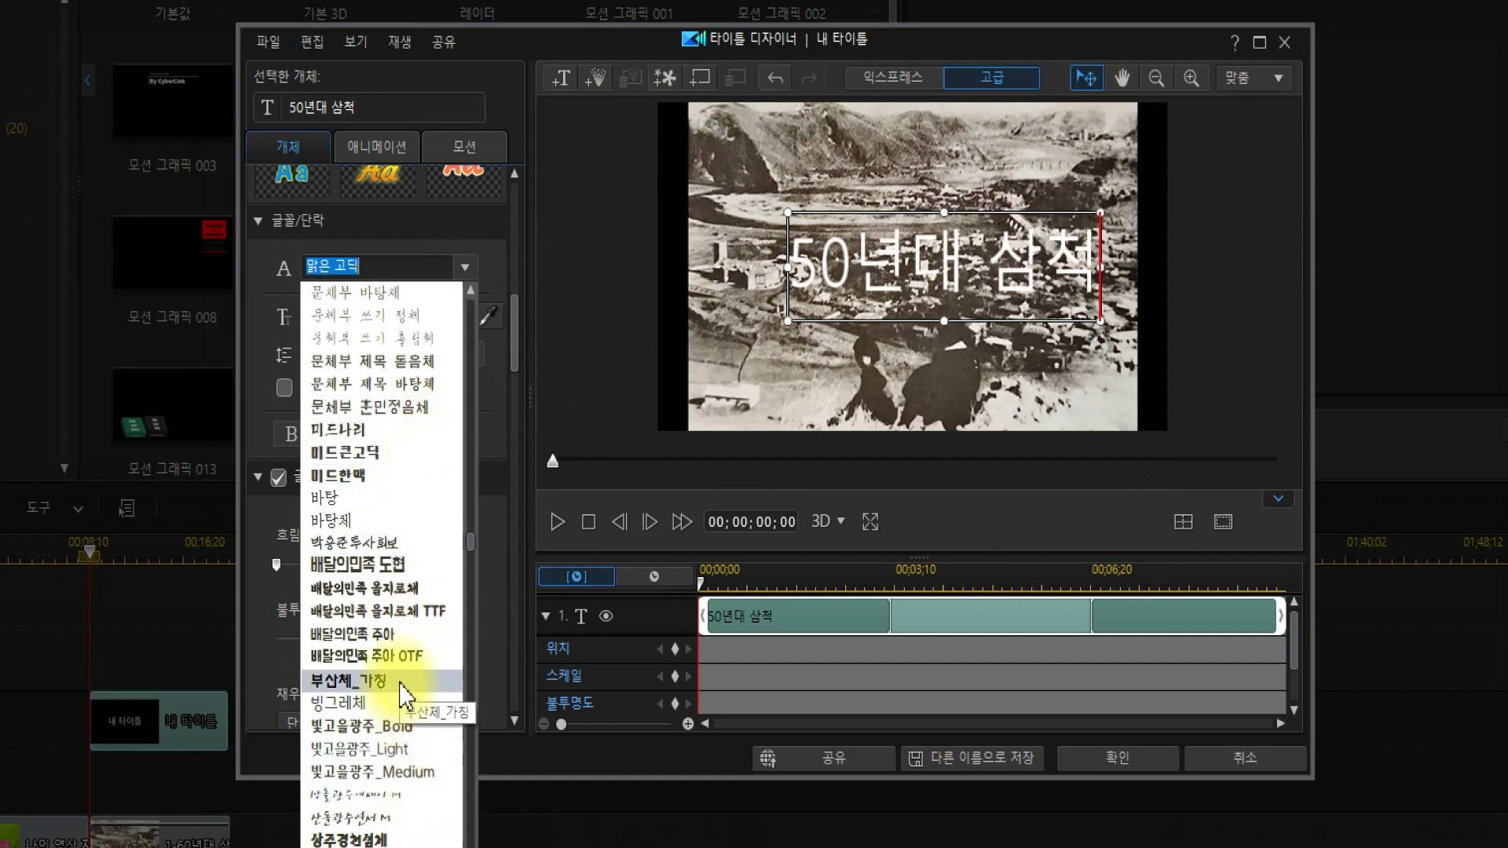
click(399, 586)
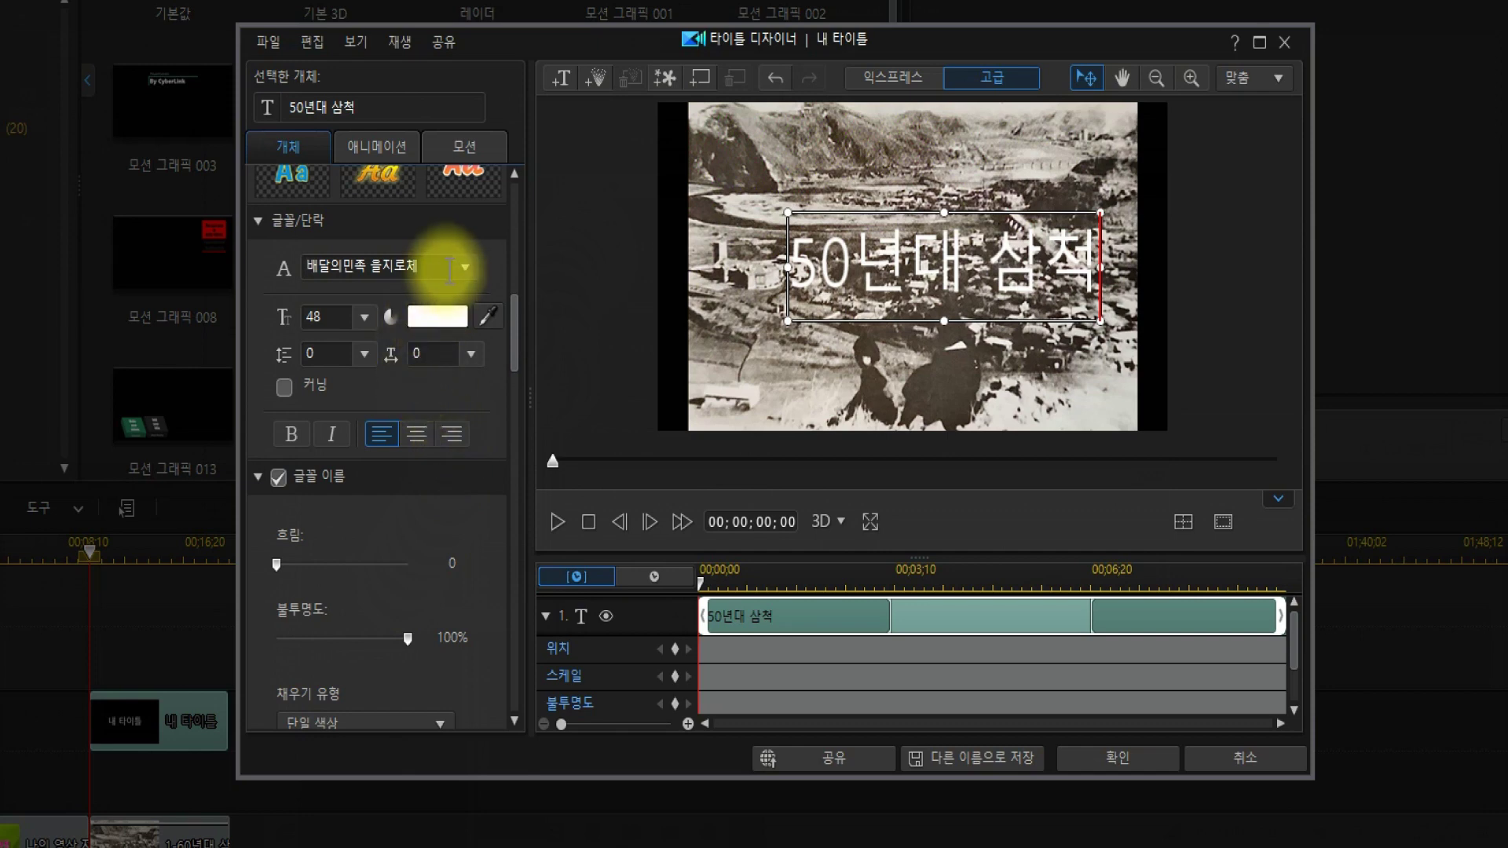
key(ctrl+z)
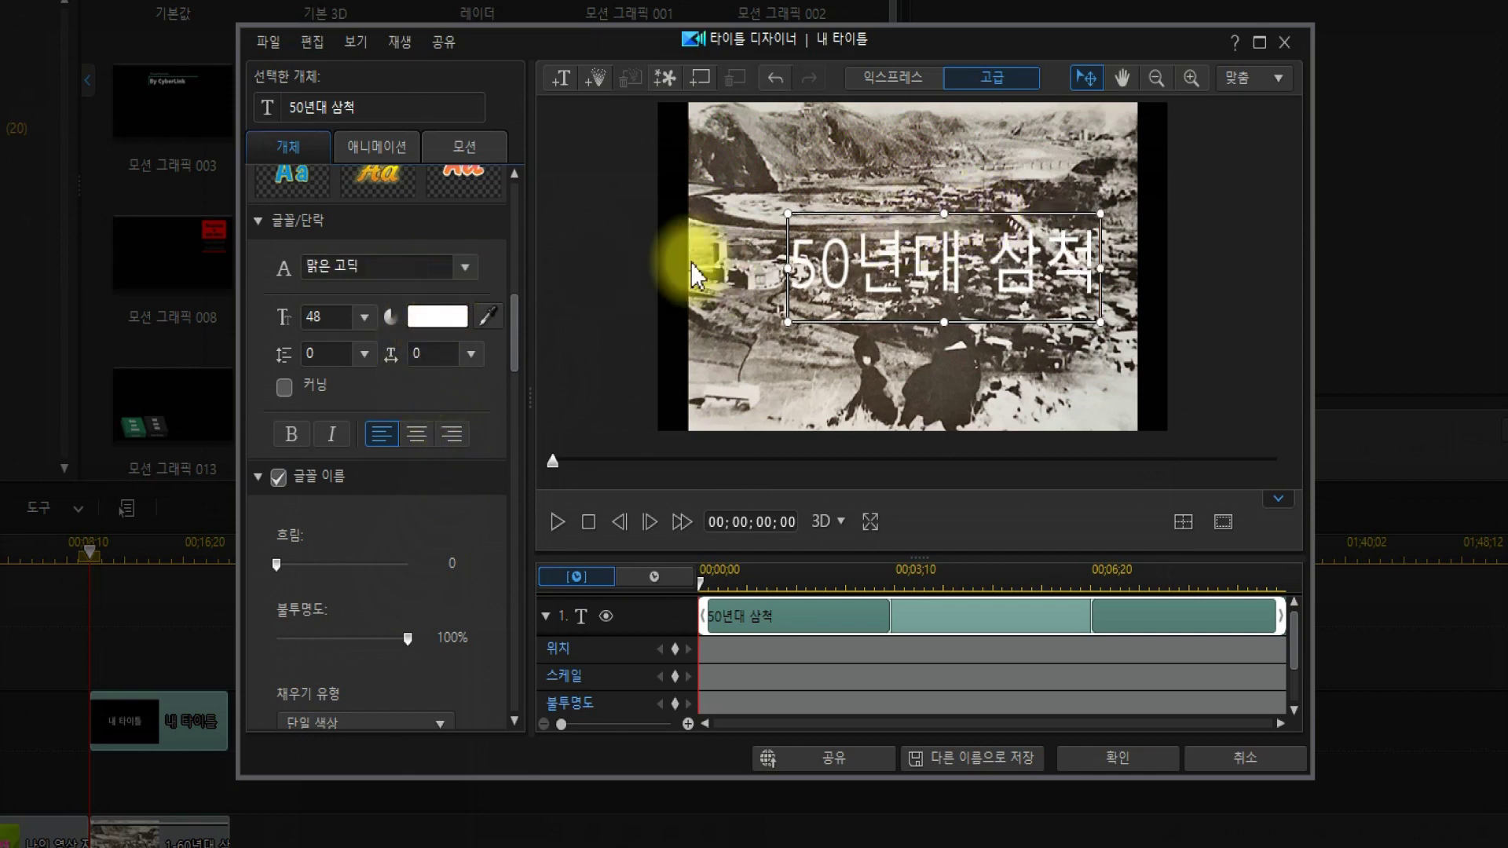
click(466, 268)
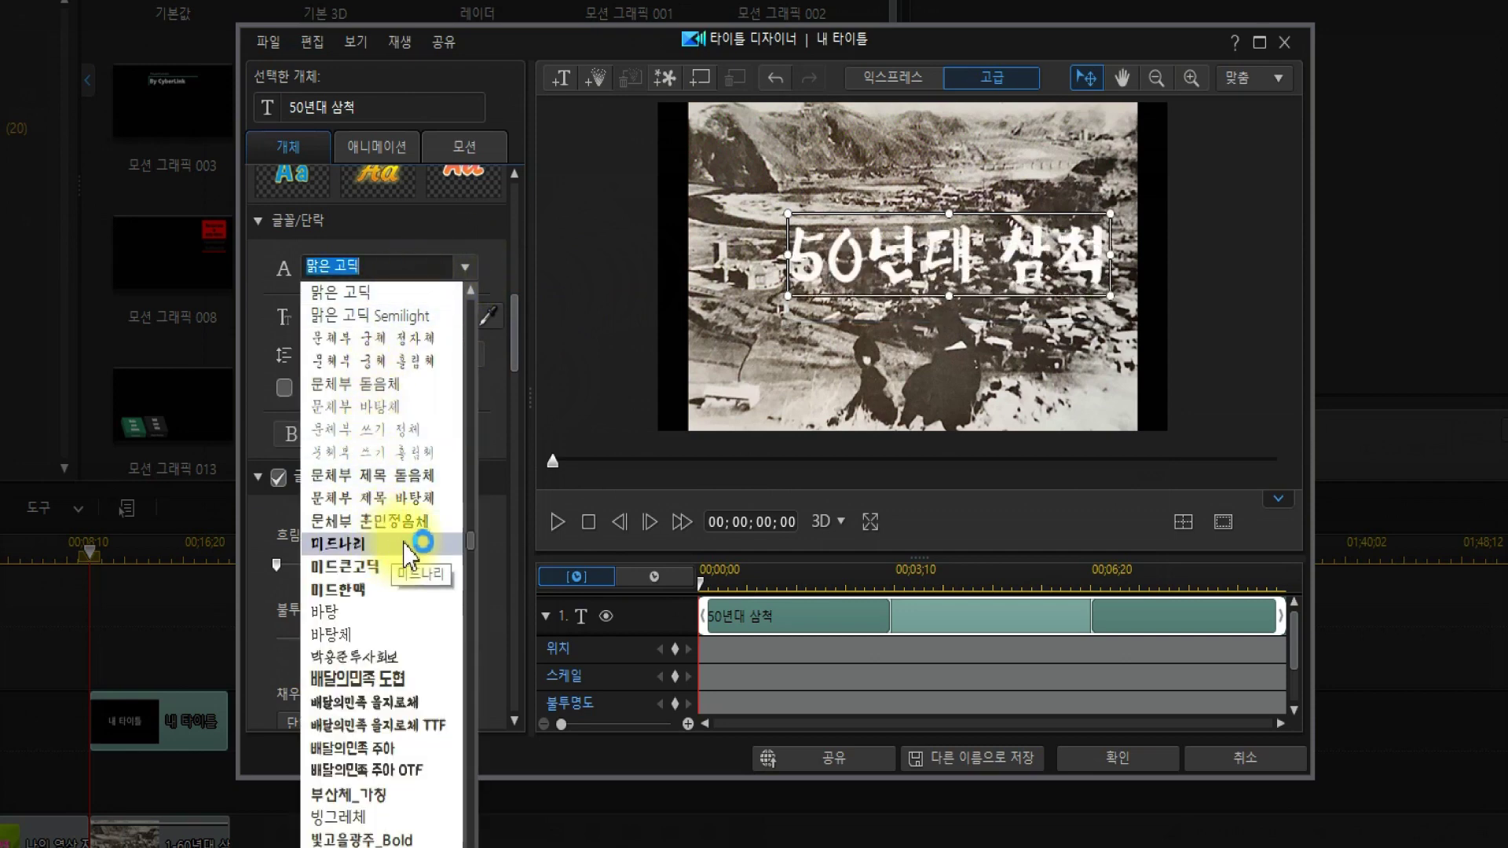
click(406, 700)
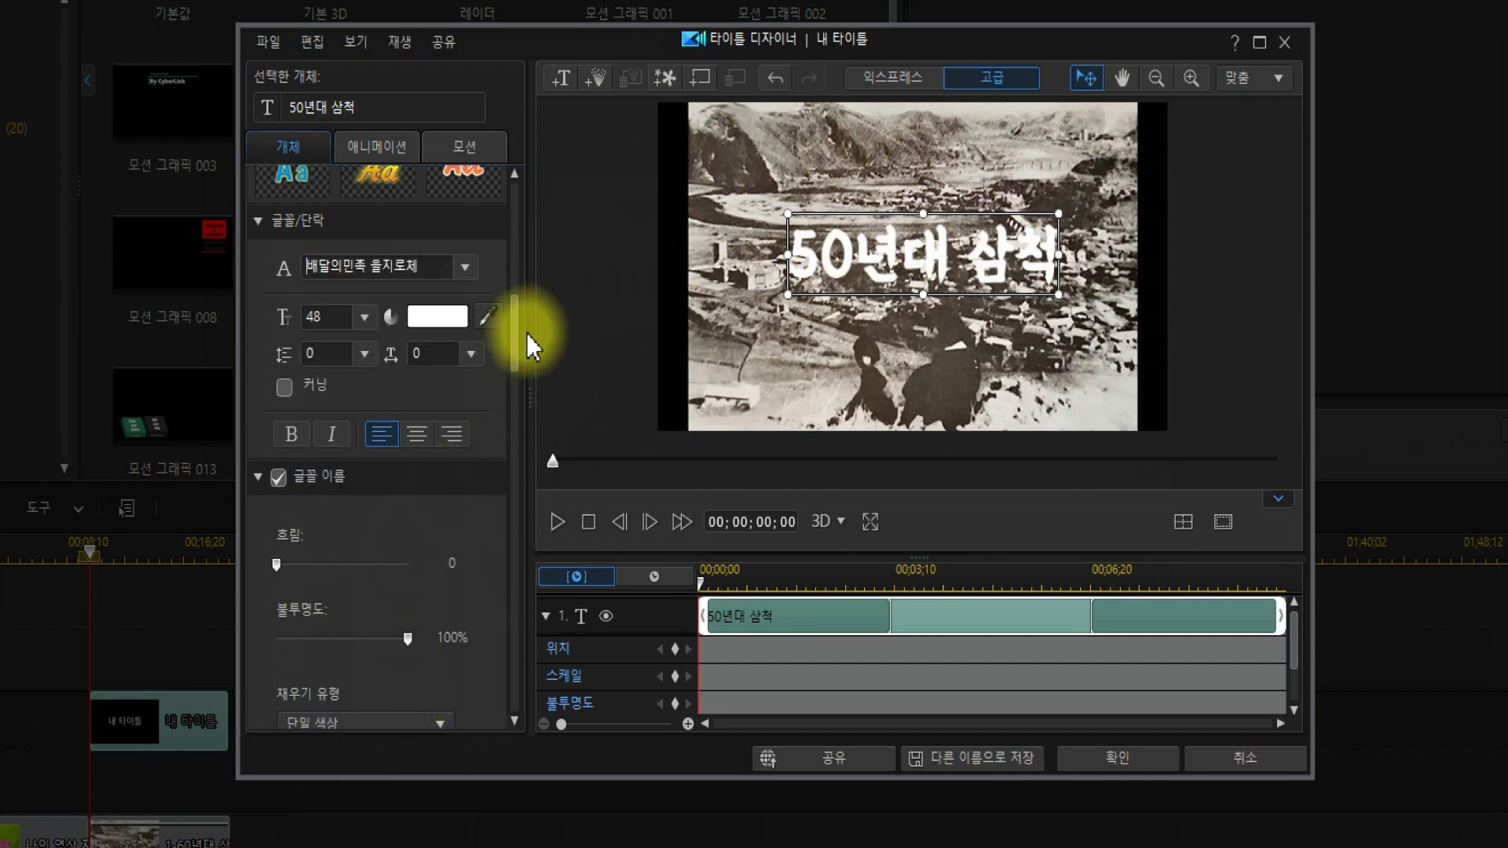
- Keep the caption's text colour white (FFFFFF) and set its font size to 36
click(441, 315)
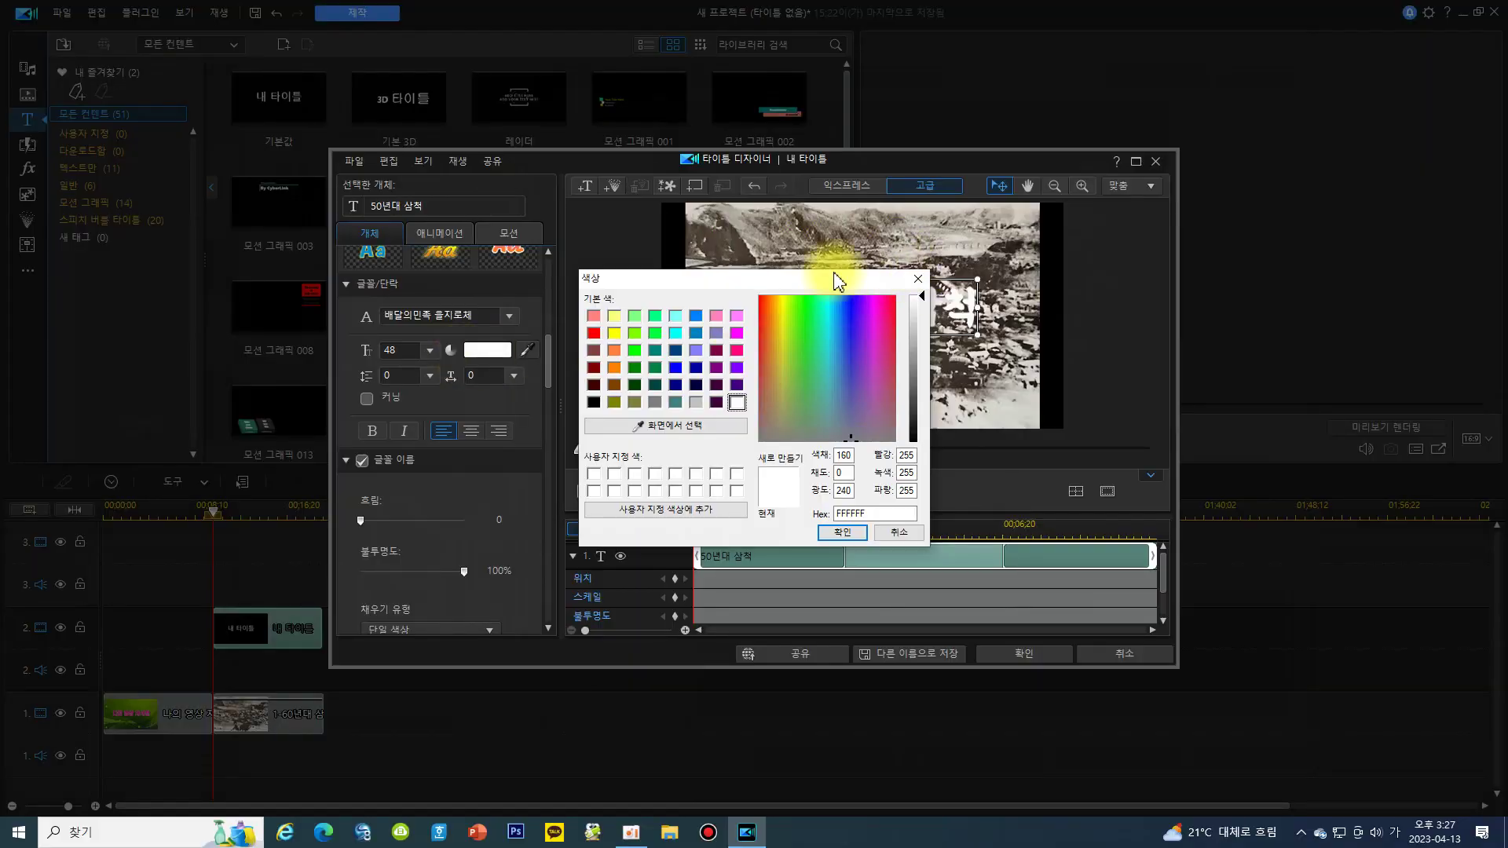
drag(881, 214, 843, 362)
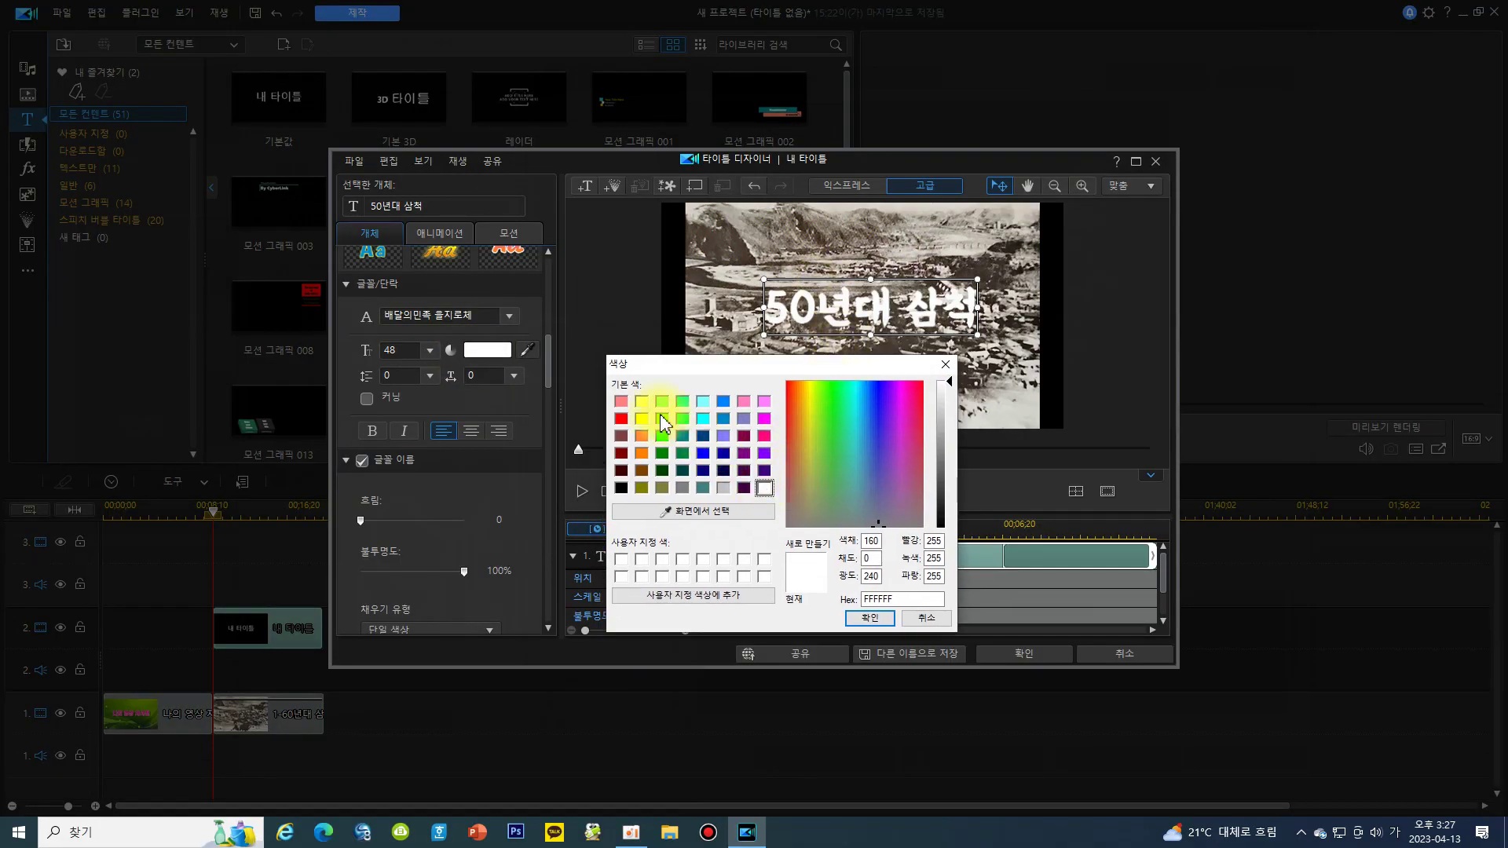
click(872, 619)
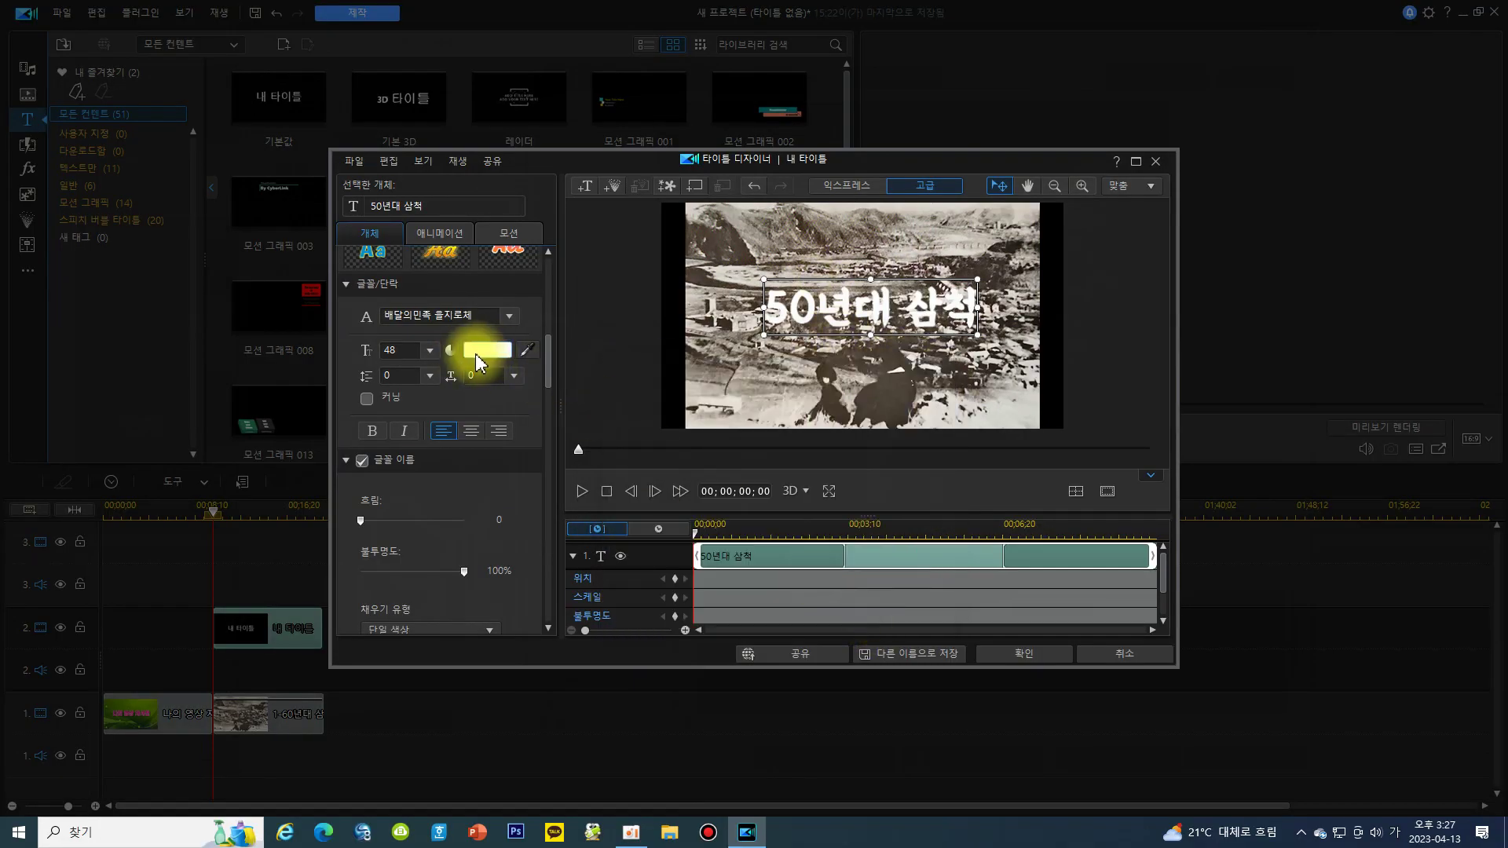
click(430, 350)
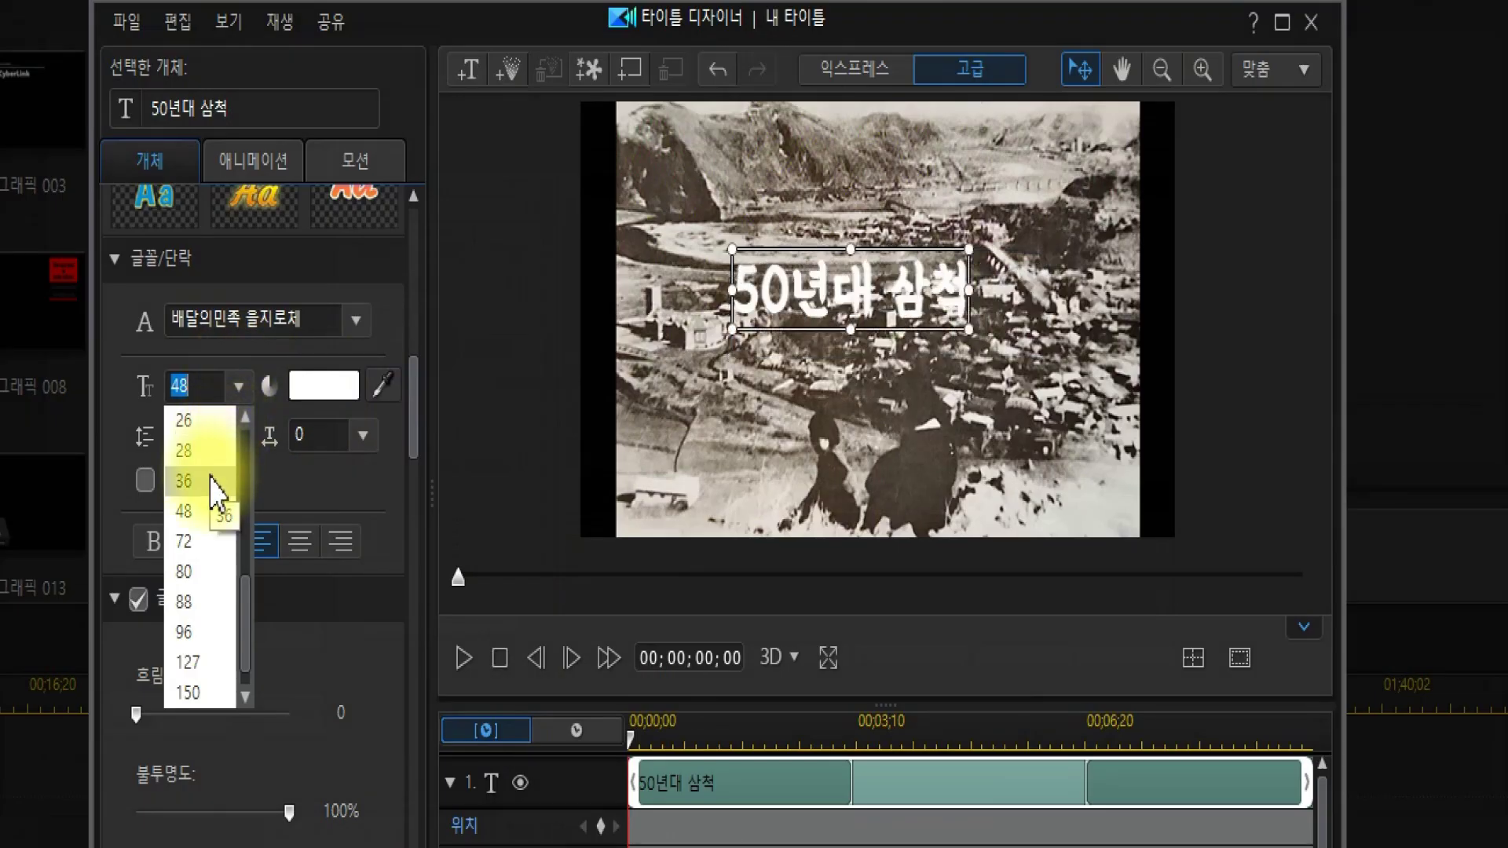
click(213, 481)
- Move the caption to the lower part of the photo, centred horizontally on the vertical guide
drag(902, 236, 935, 433)
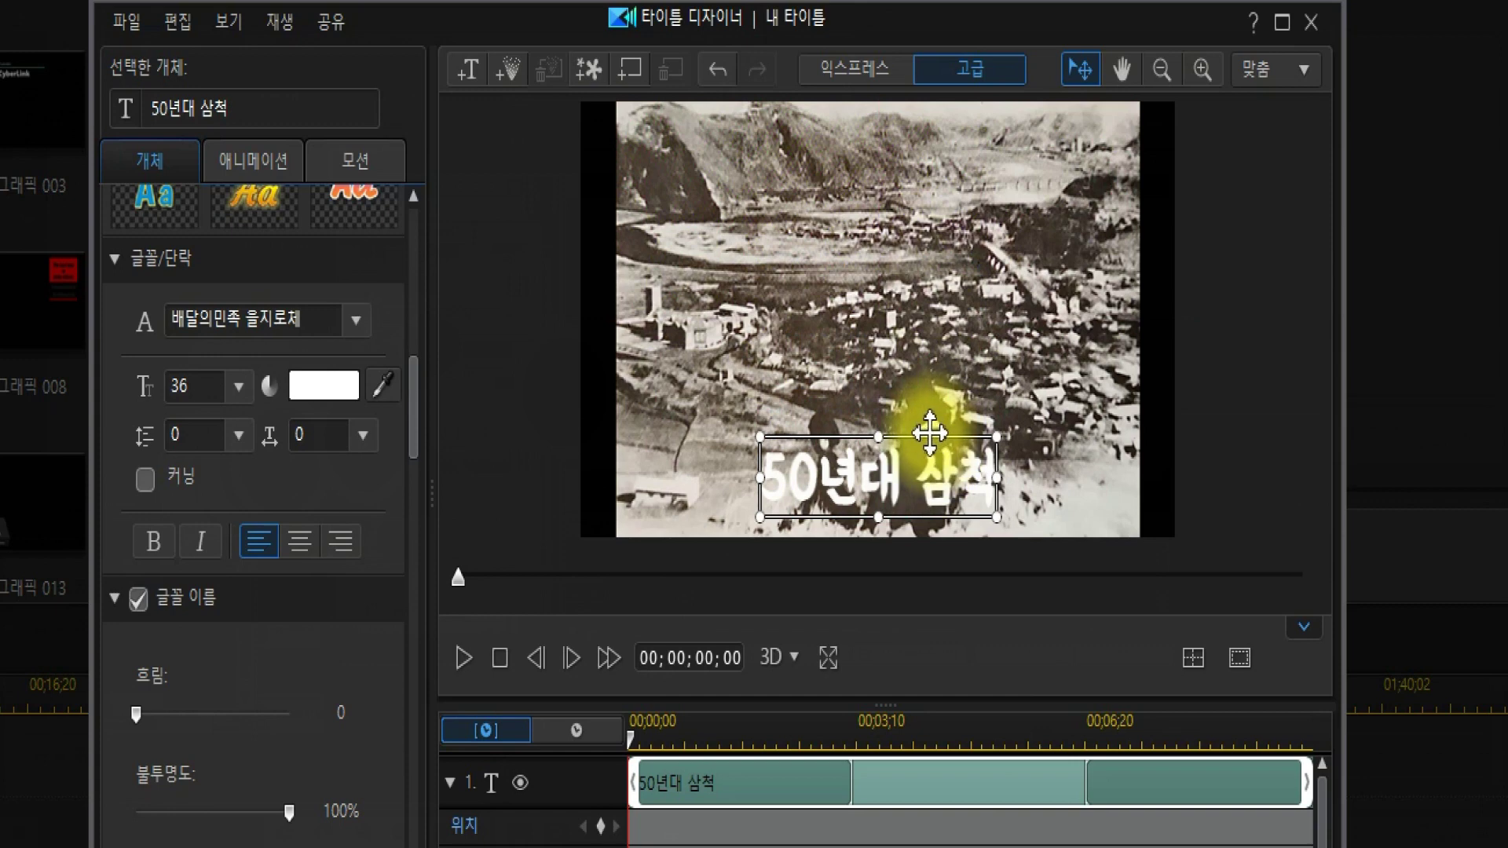
drag(920, 450, 930, 444)
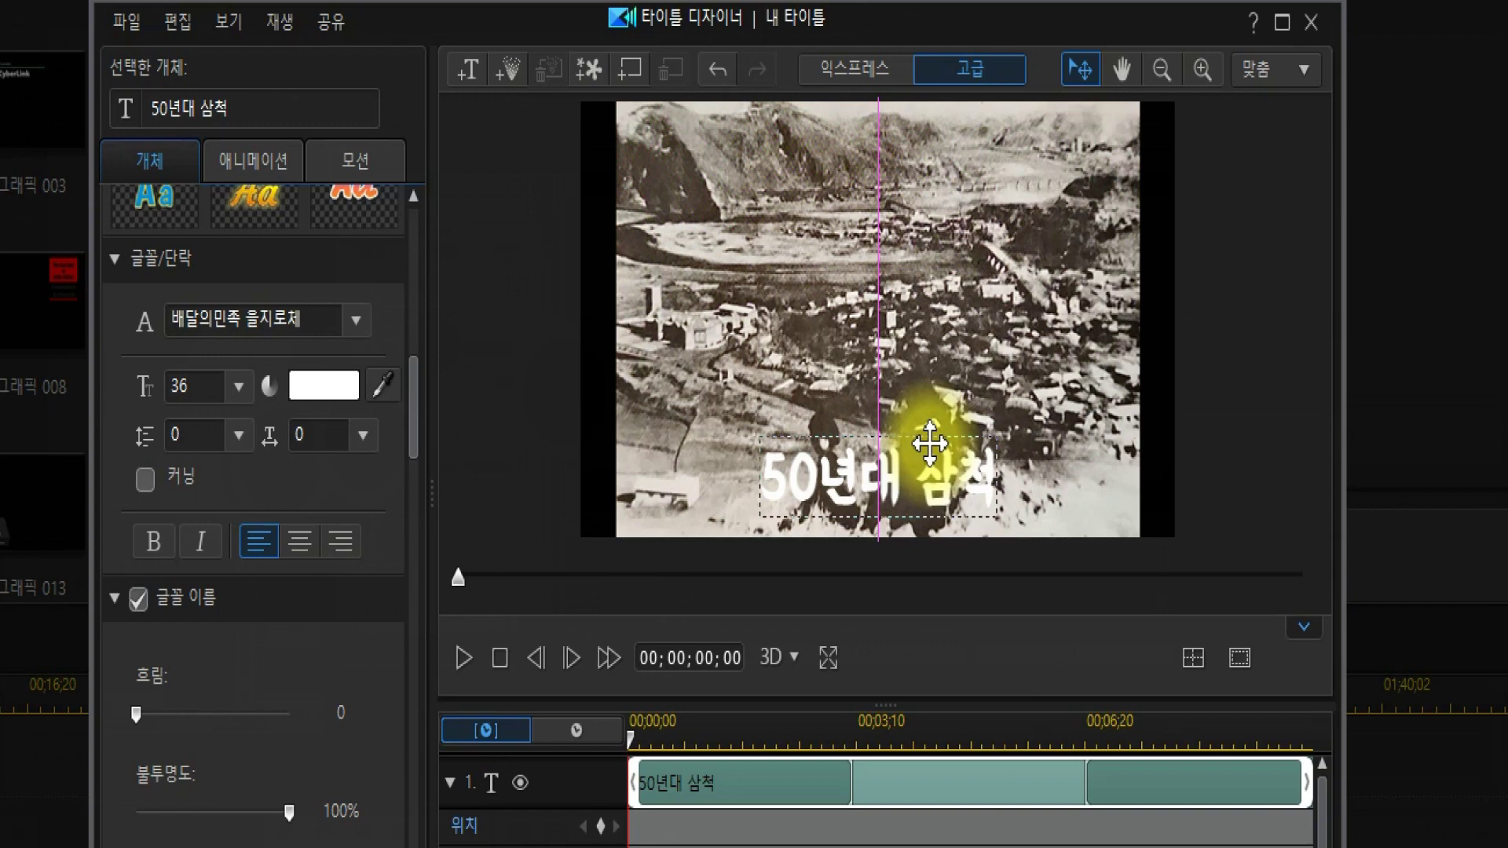
drag(930, 443, 930, 444)
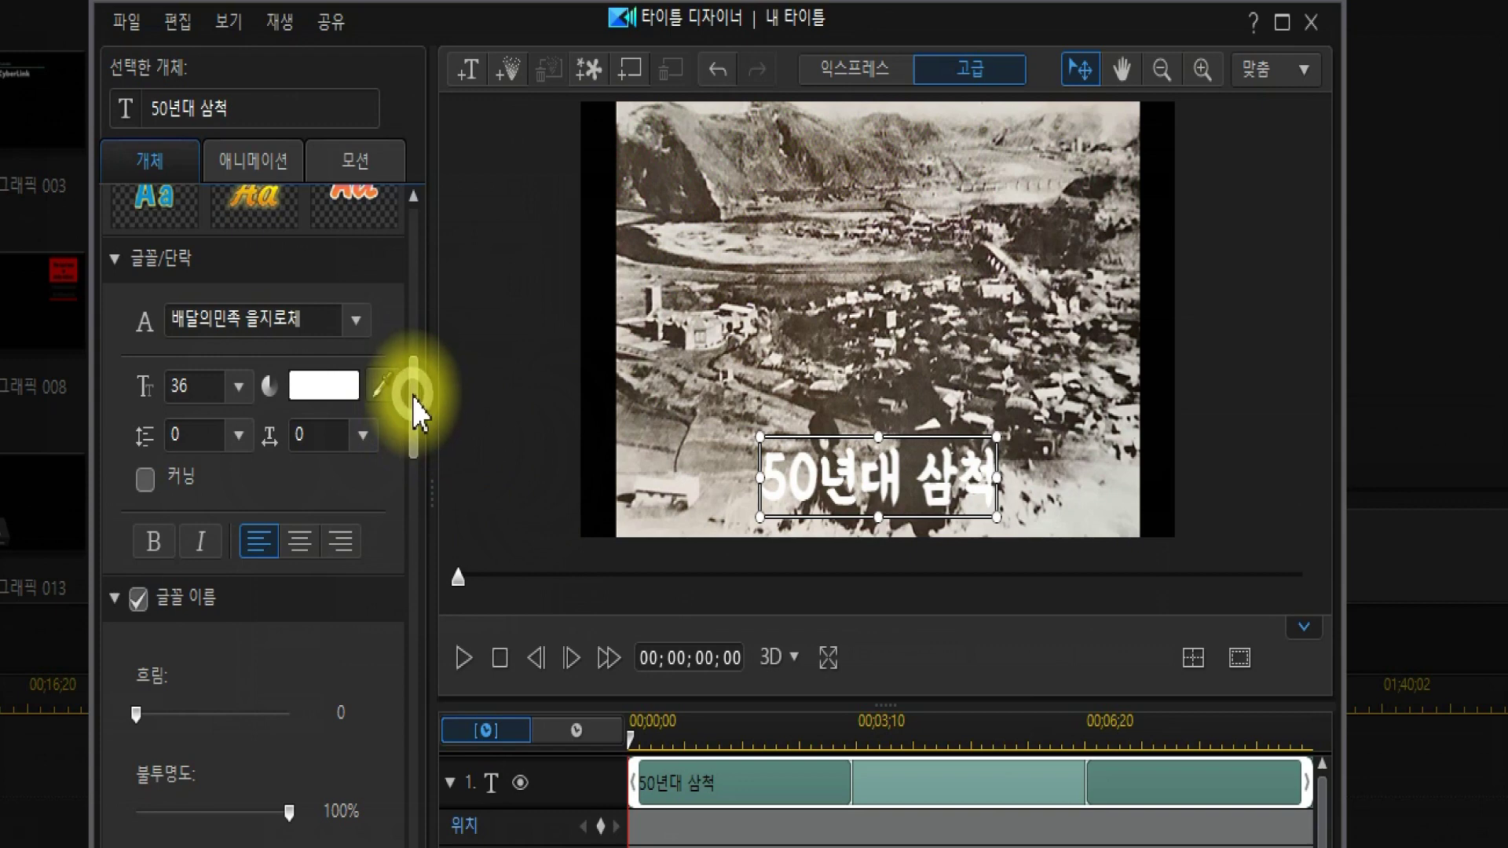
- Enable the border on the caption text and set its single colour to blue (0000FF)
scroll(414, 425, down, 3)
drag(415, 426, 414, 483)
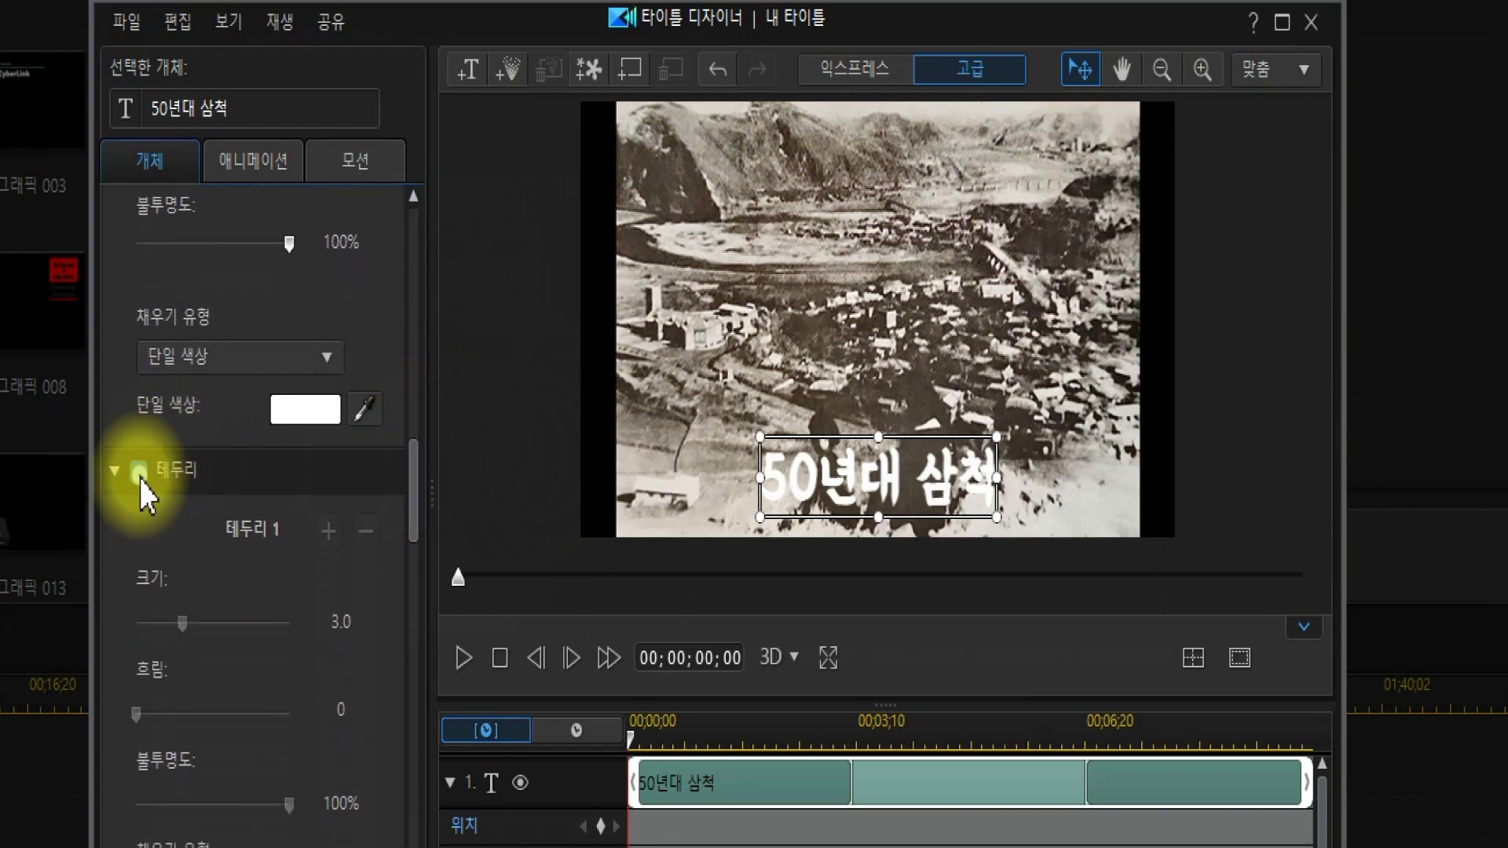
click(139, 475)
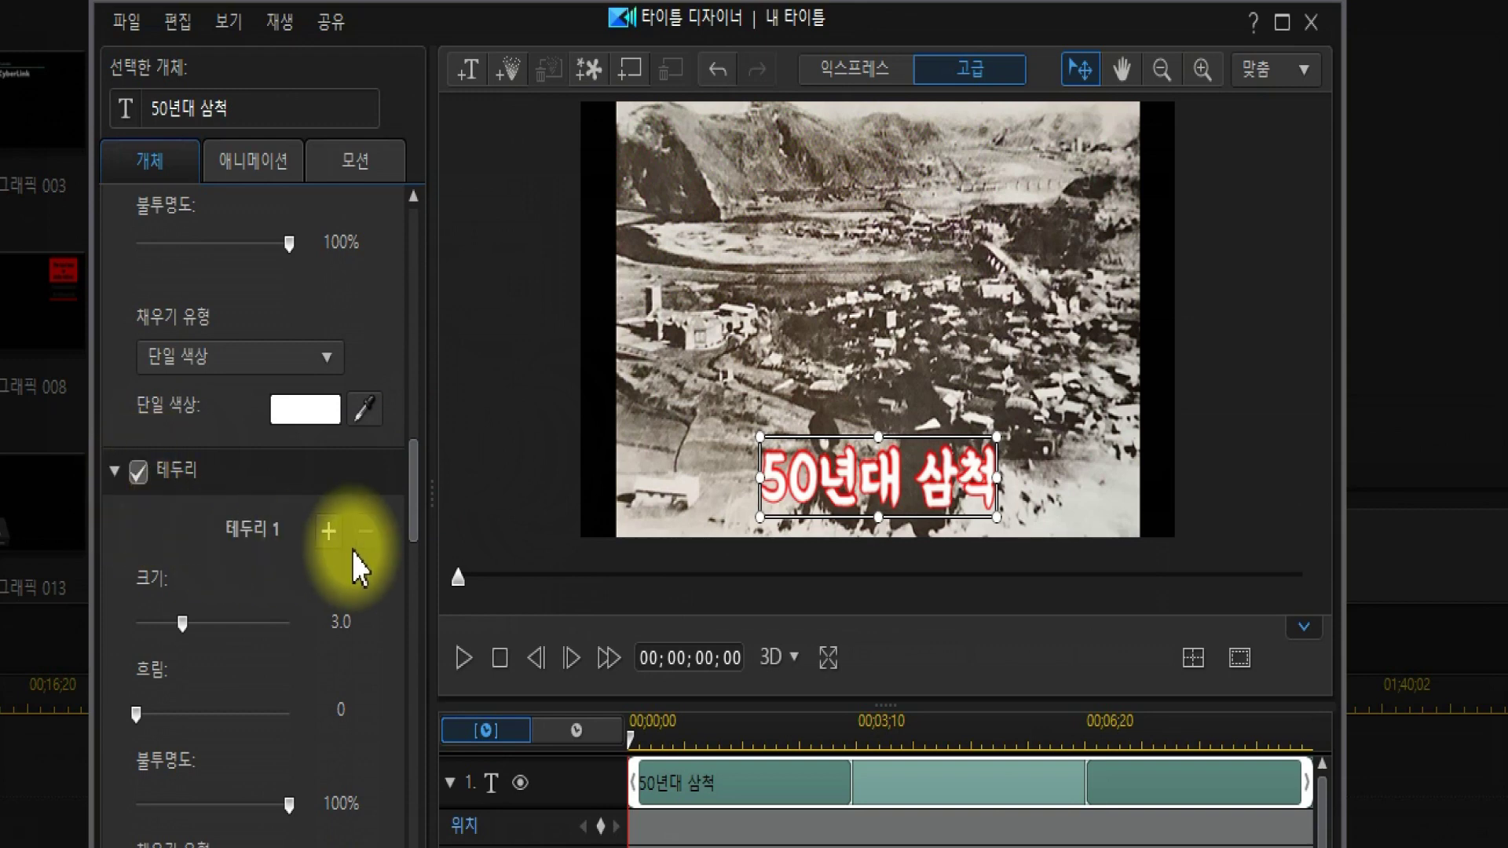
drag(411, 478, 416, 535)
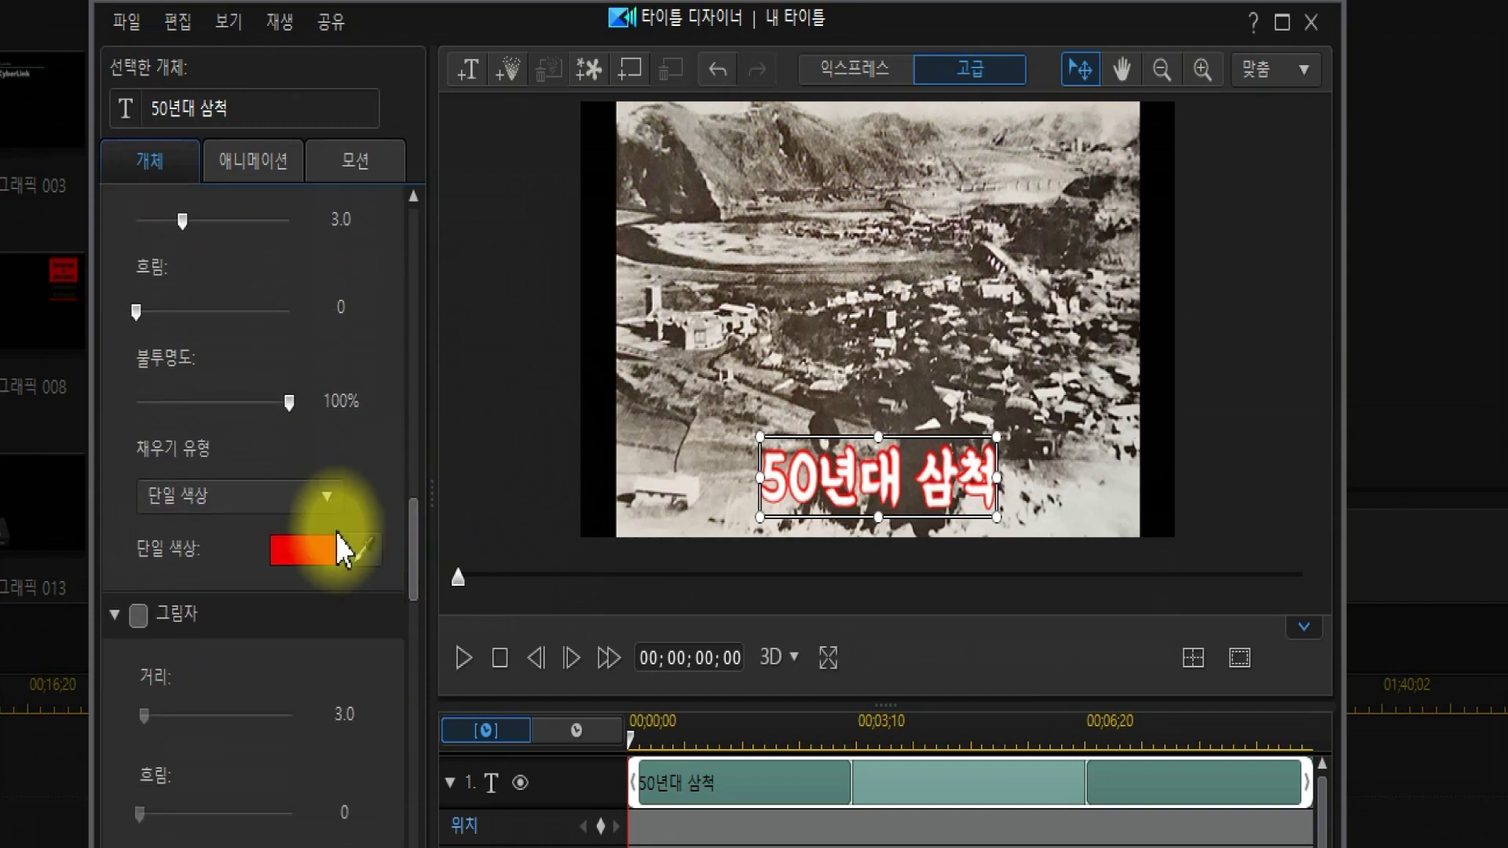
click(303, 554)
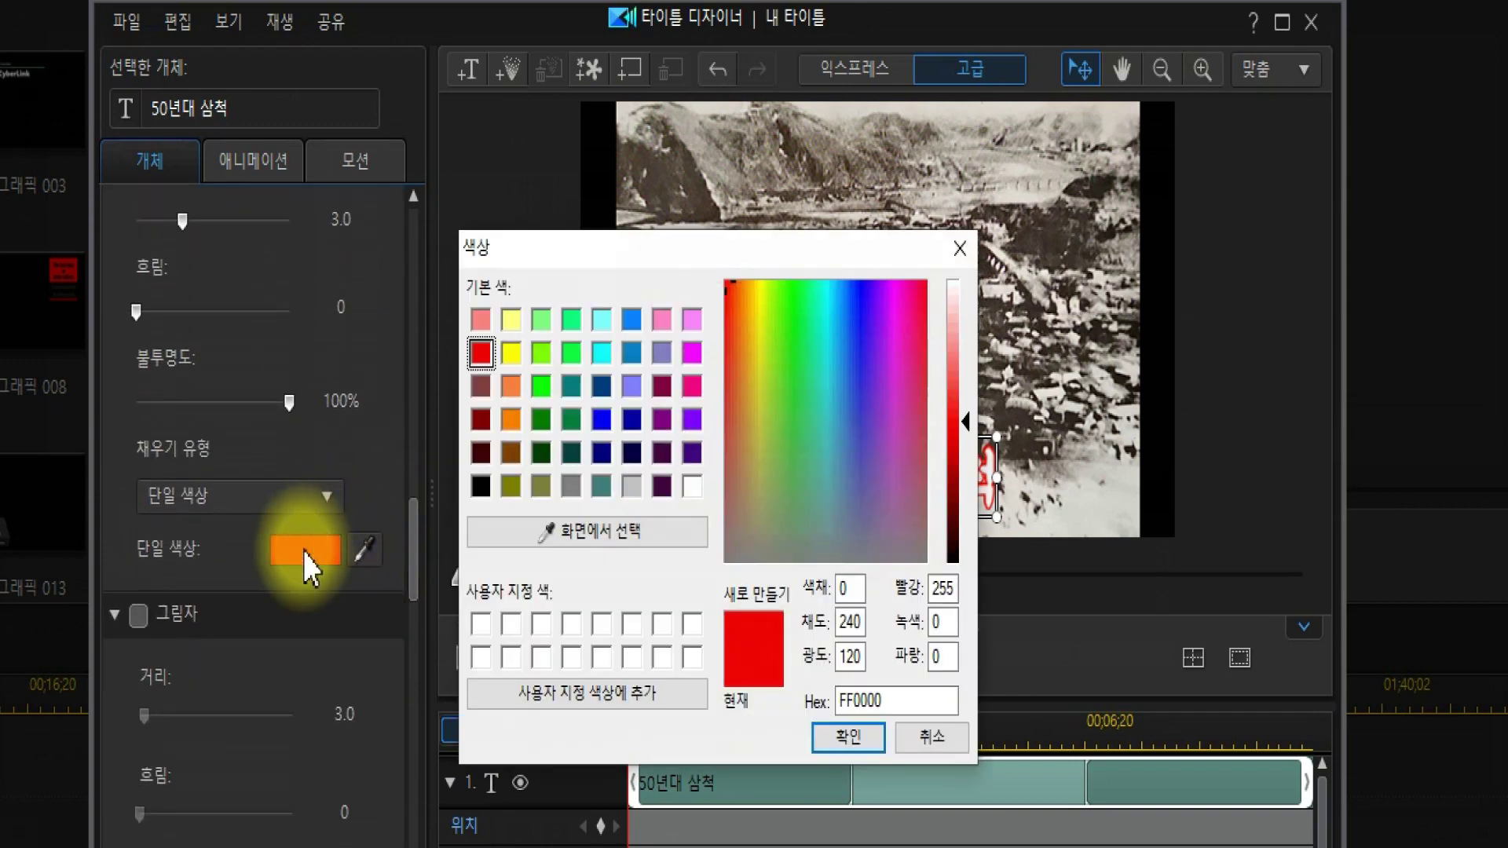
click(602, 420)
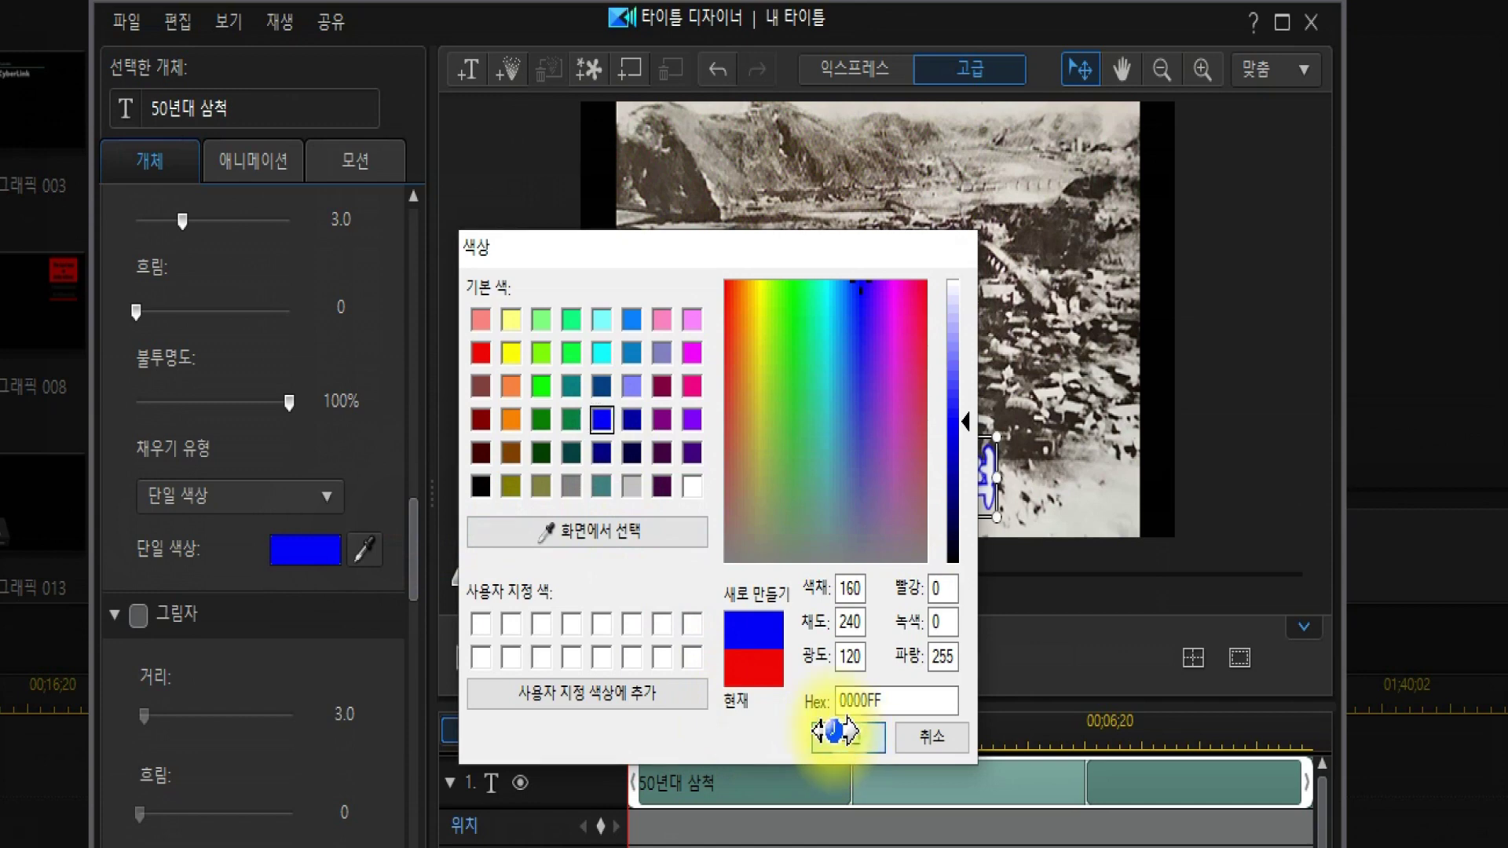
click(835, 734)
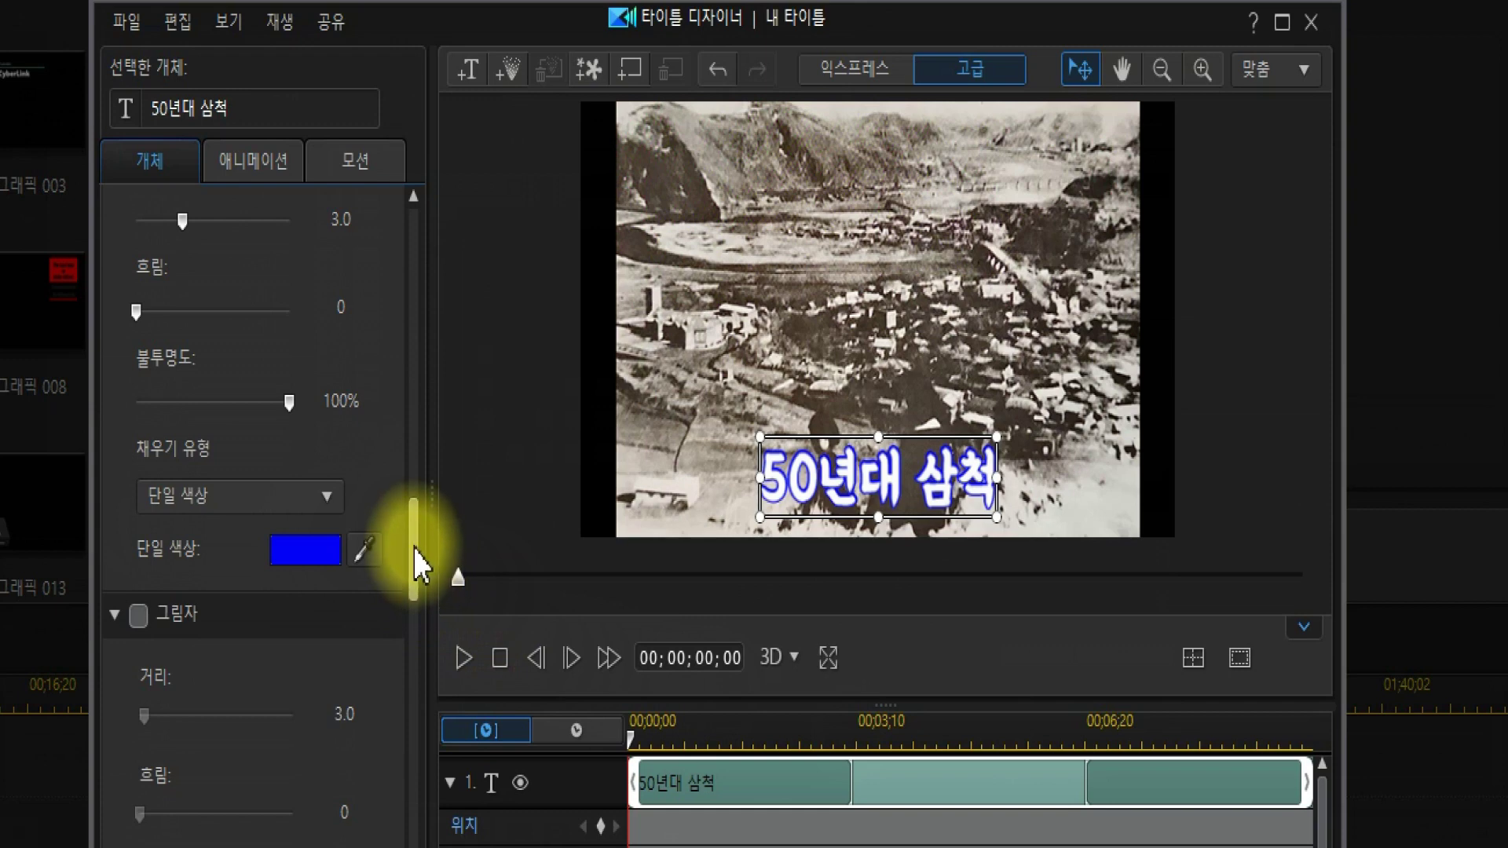
- Enable the shadow on the caption text and keep its opacity at 100%
click(139, 615)
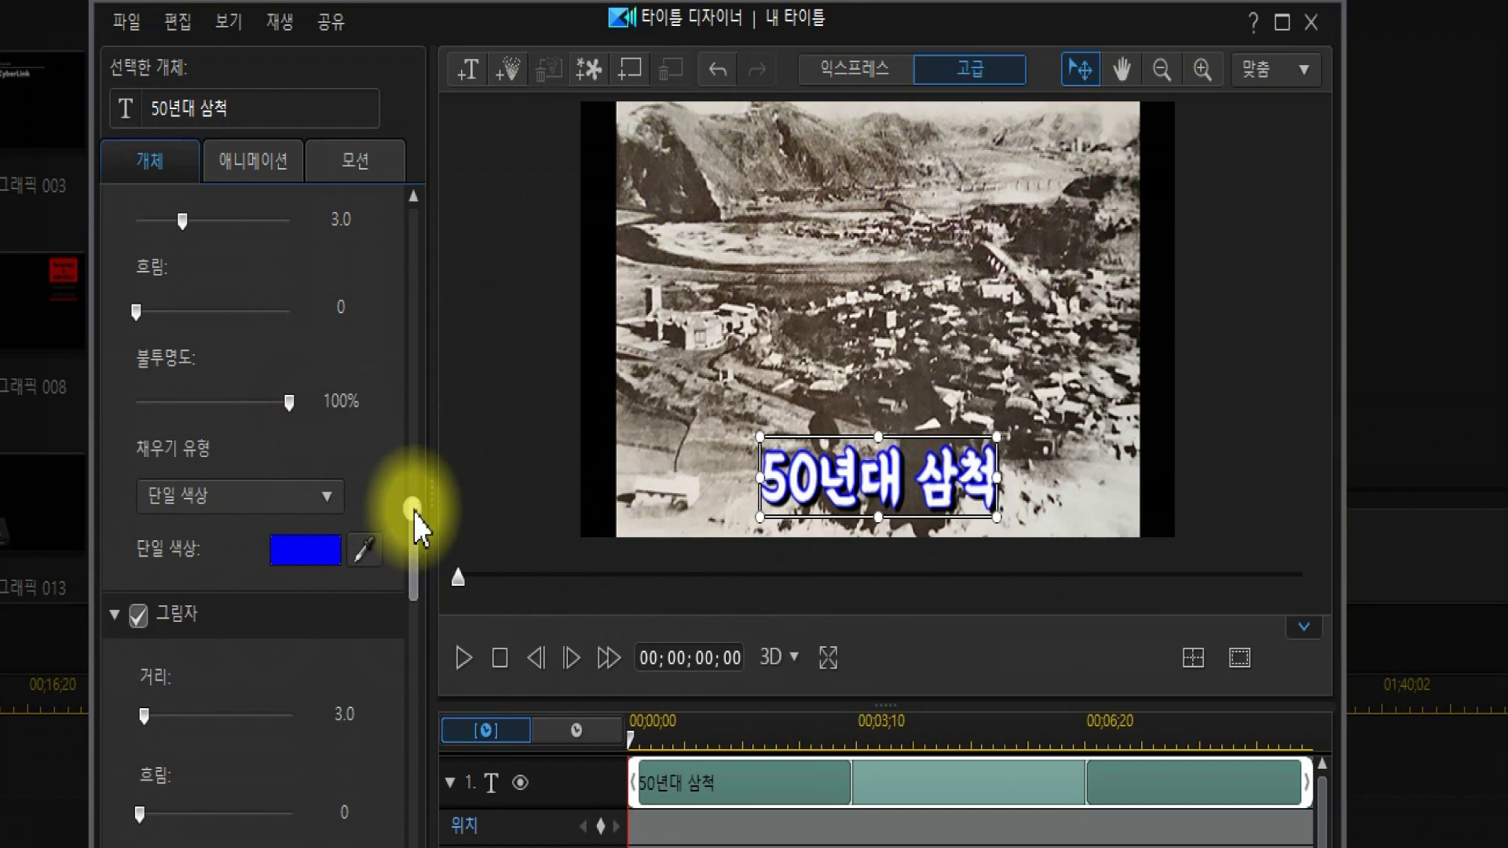
scroll(412, 512, down, 3)
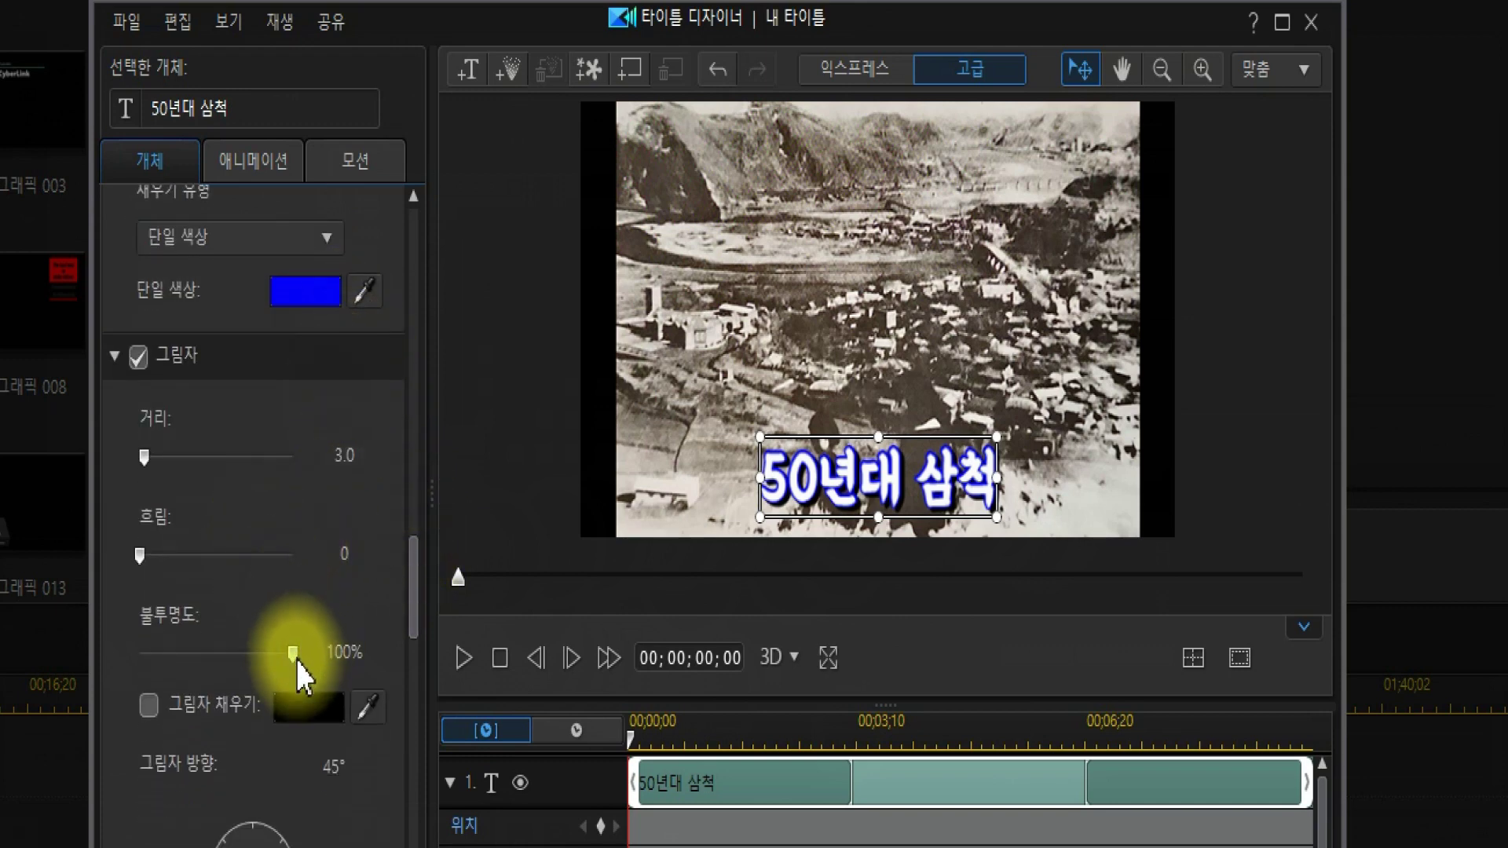
drag(292, 654, 366, 659)
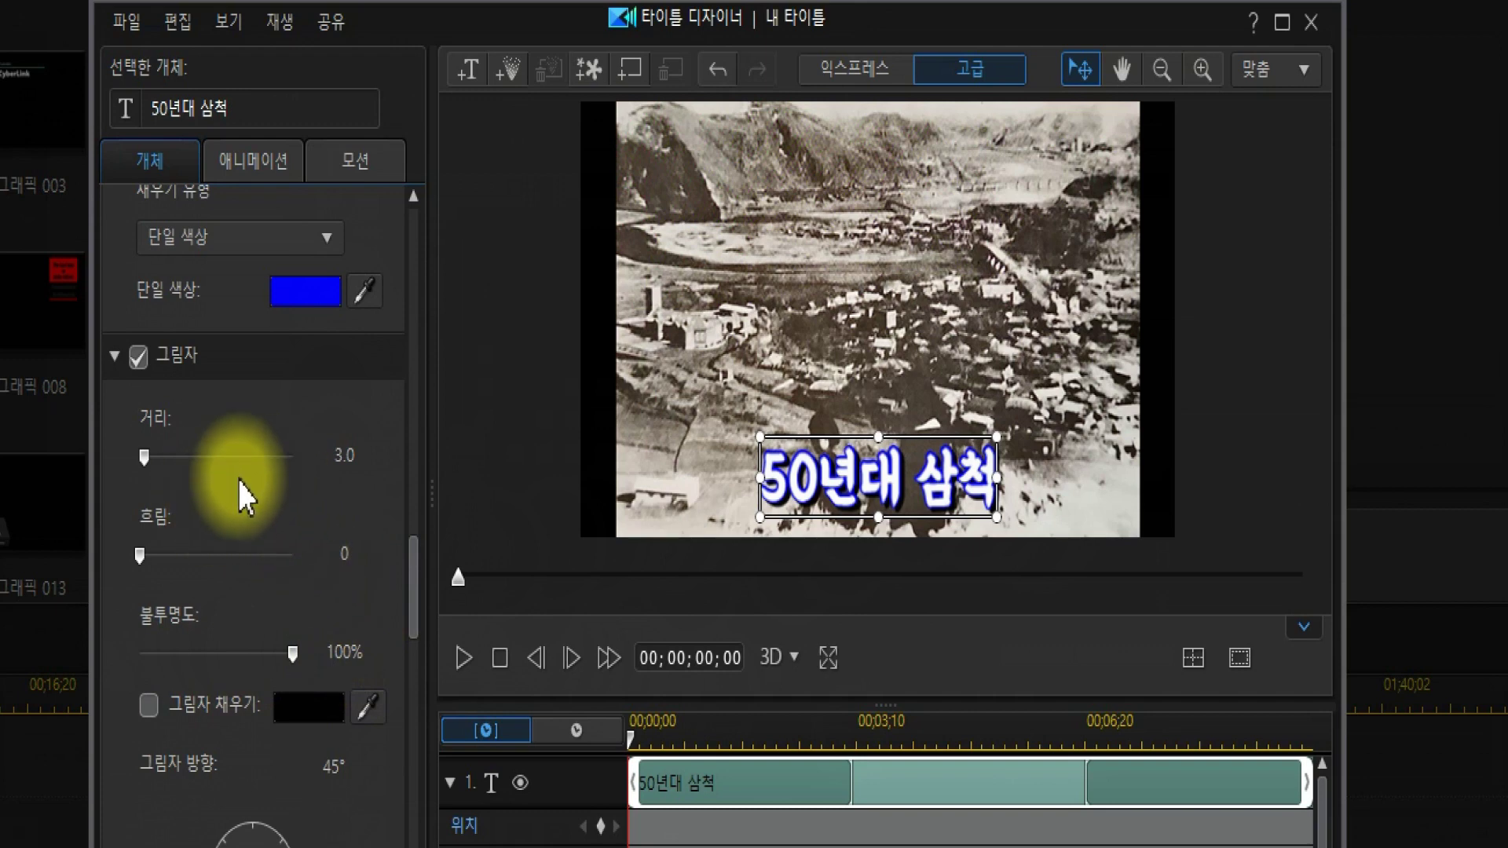
- Set the distance of the caption text's shadow to 2.3
mouse_move(145, 459)
mouse_down()
mouse_move(178, 474)
mouse_move(152, 472)
mouse_up()
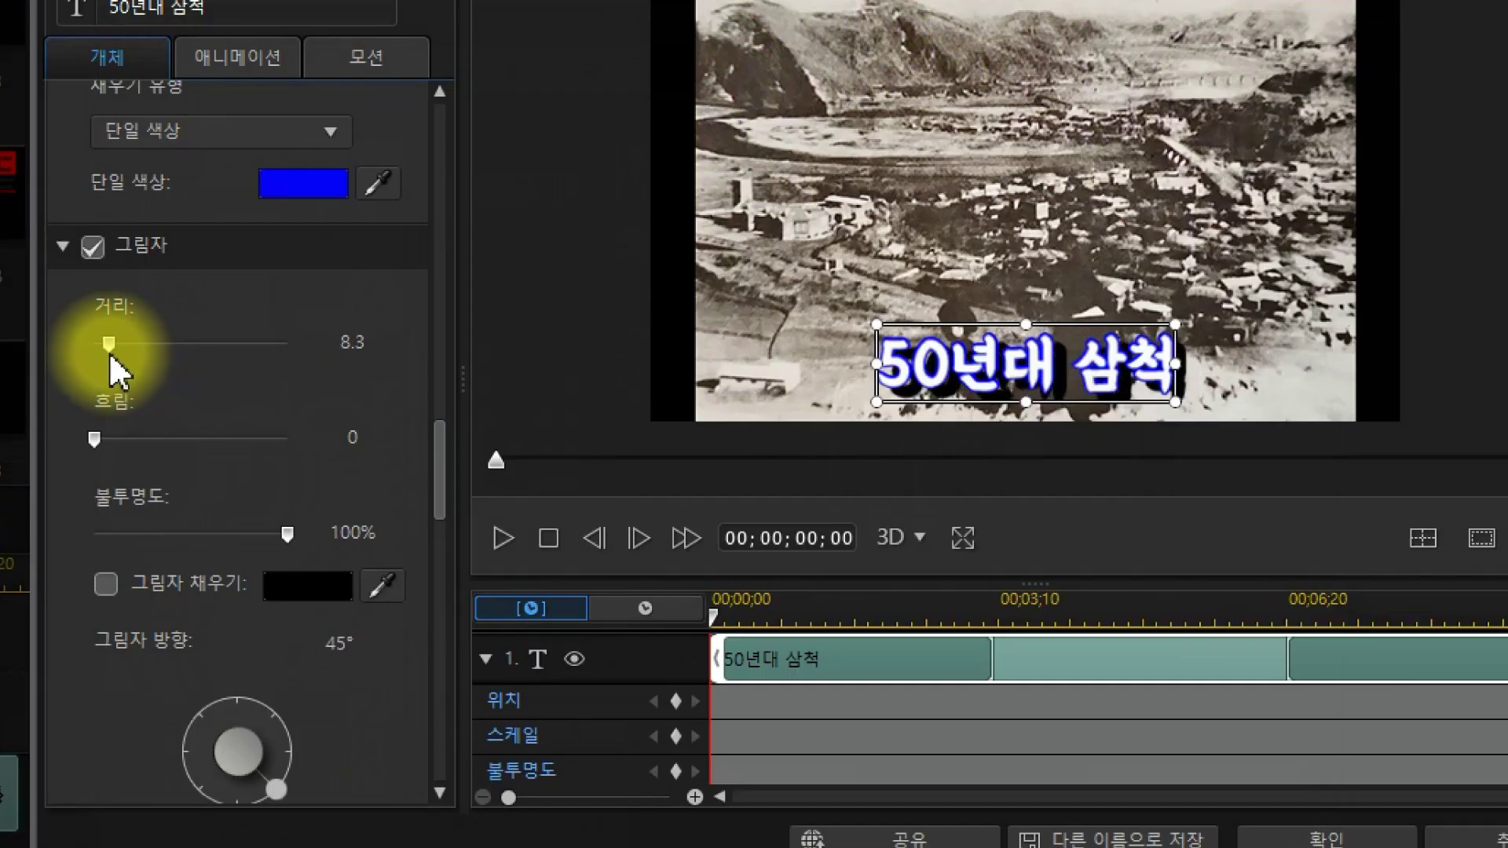
drag(109, 352, 99, 351)
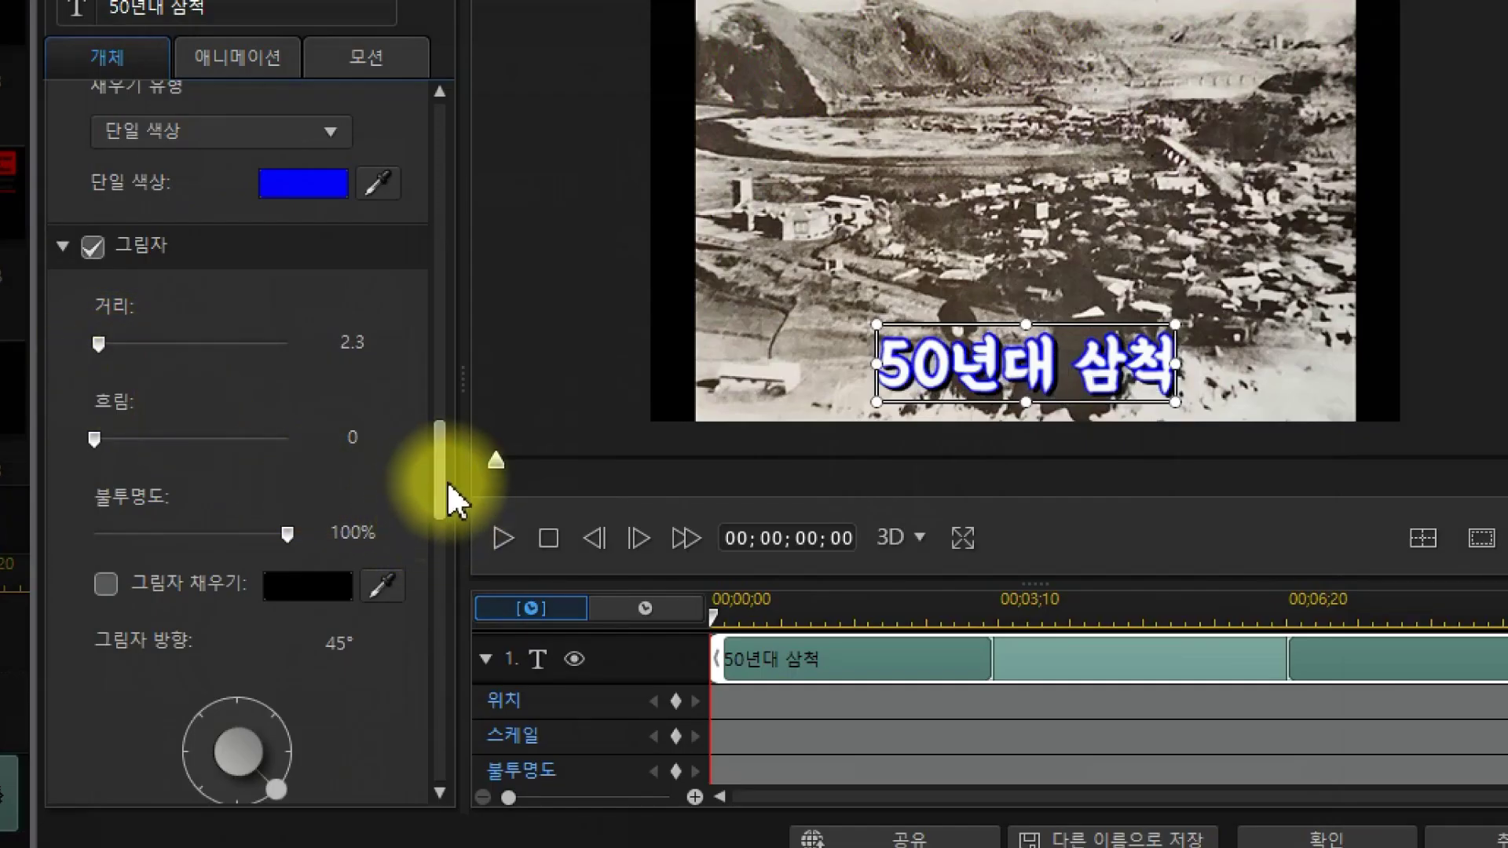
- Enable the caption's backdrop, try yellow (FFFF00) as its single colour and settle on blue (0000FF)
drag(441, 459, 449, 535)
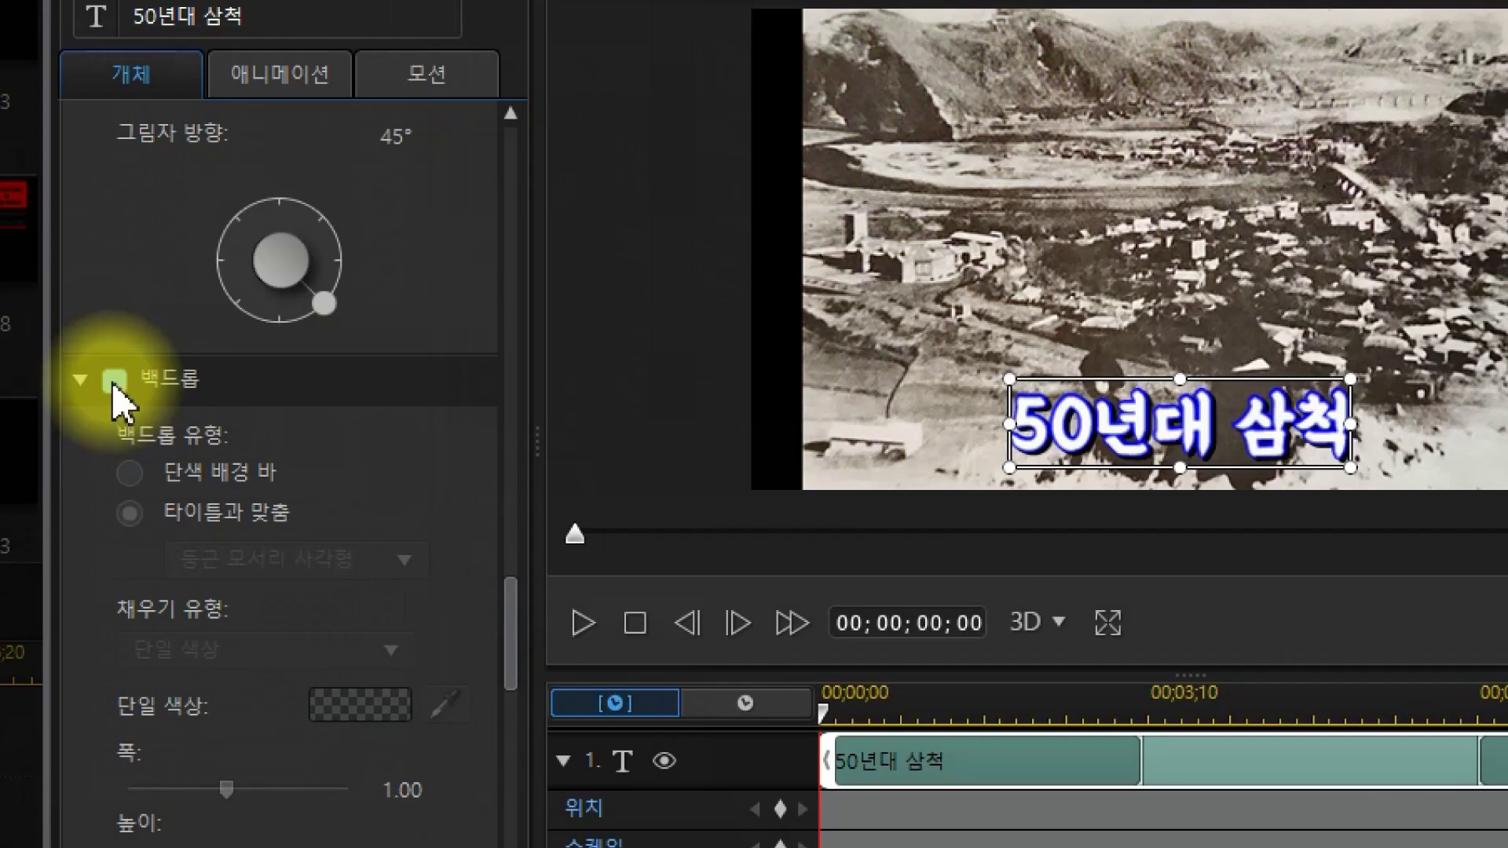
click(93, 327)
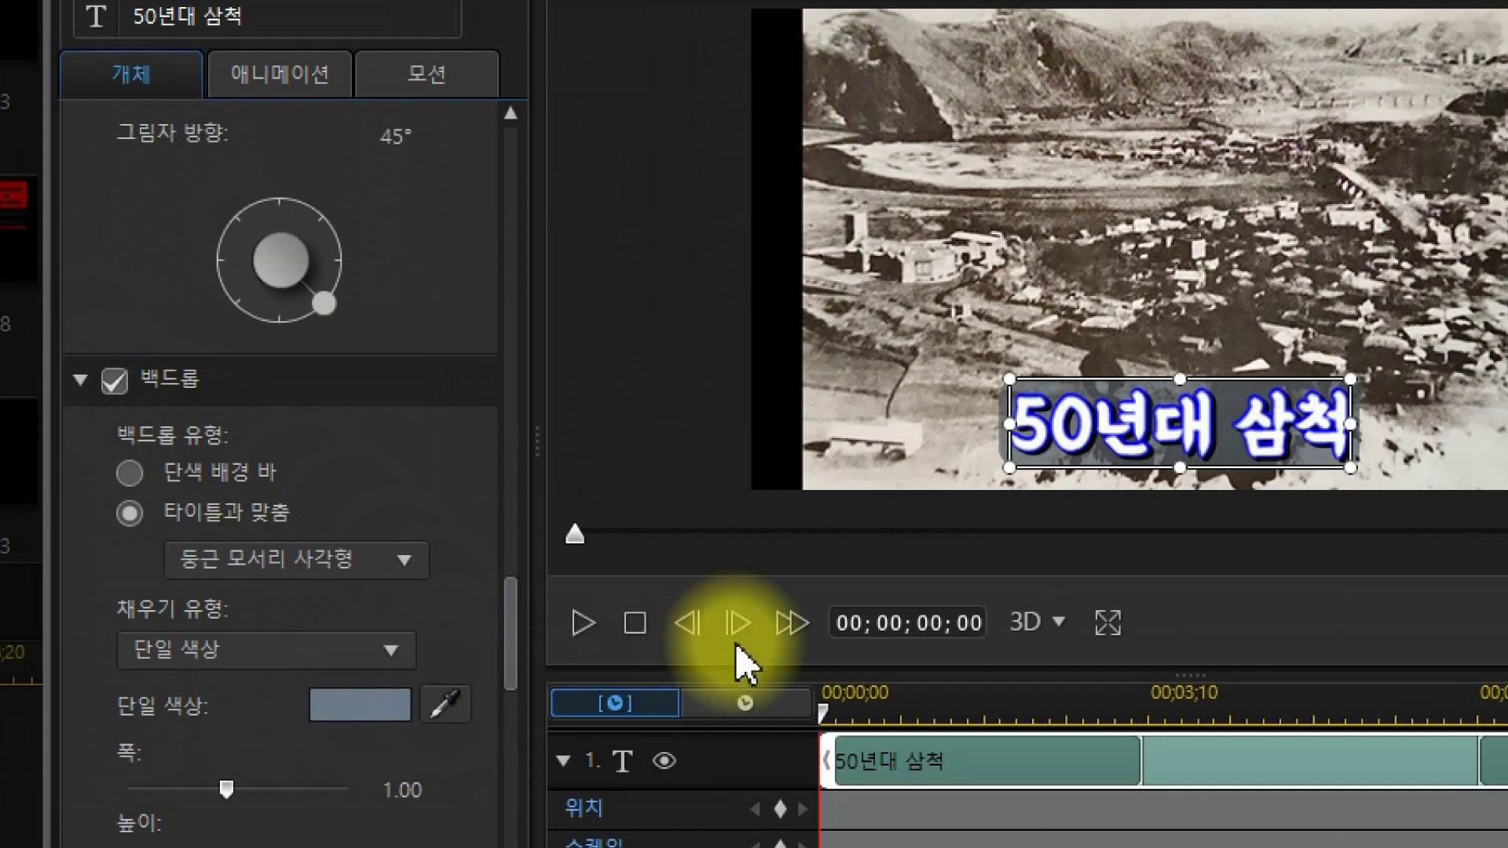
click(351, 707)
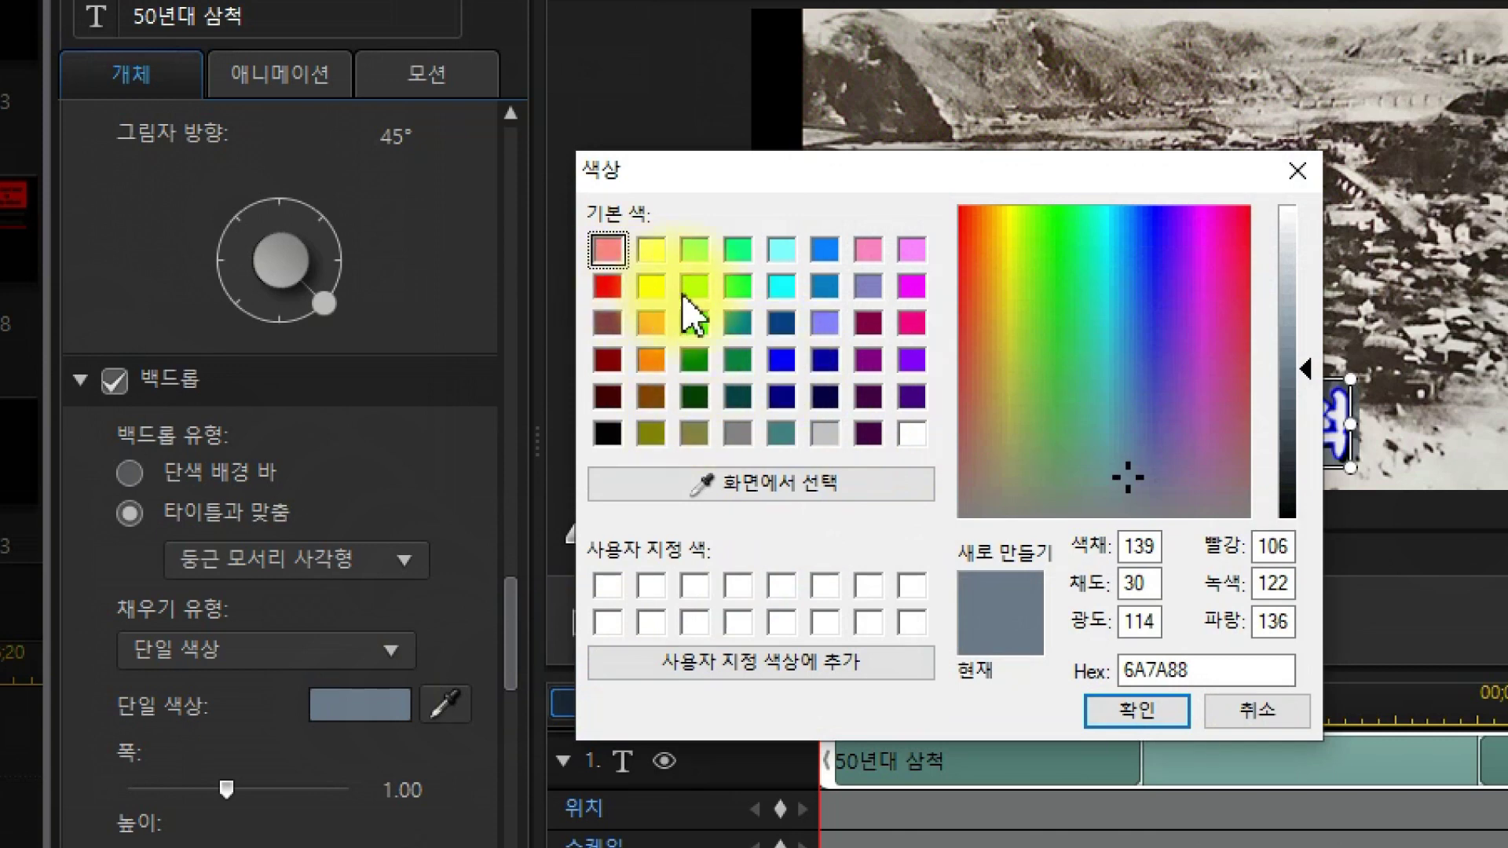
click(651, 286)
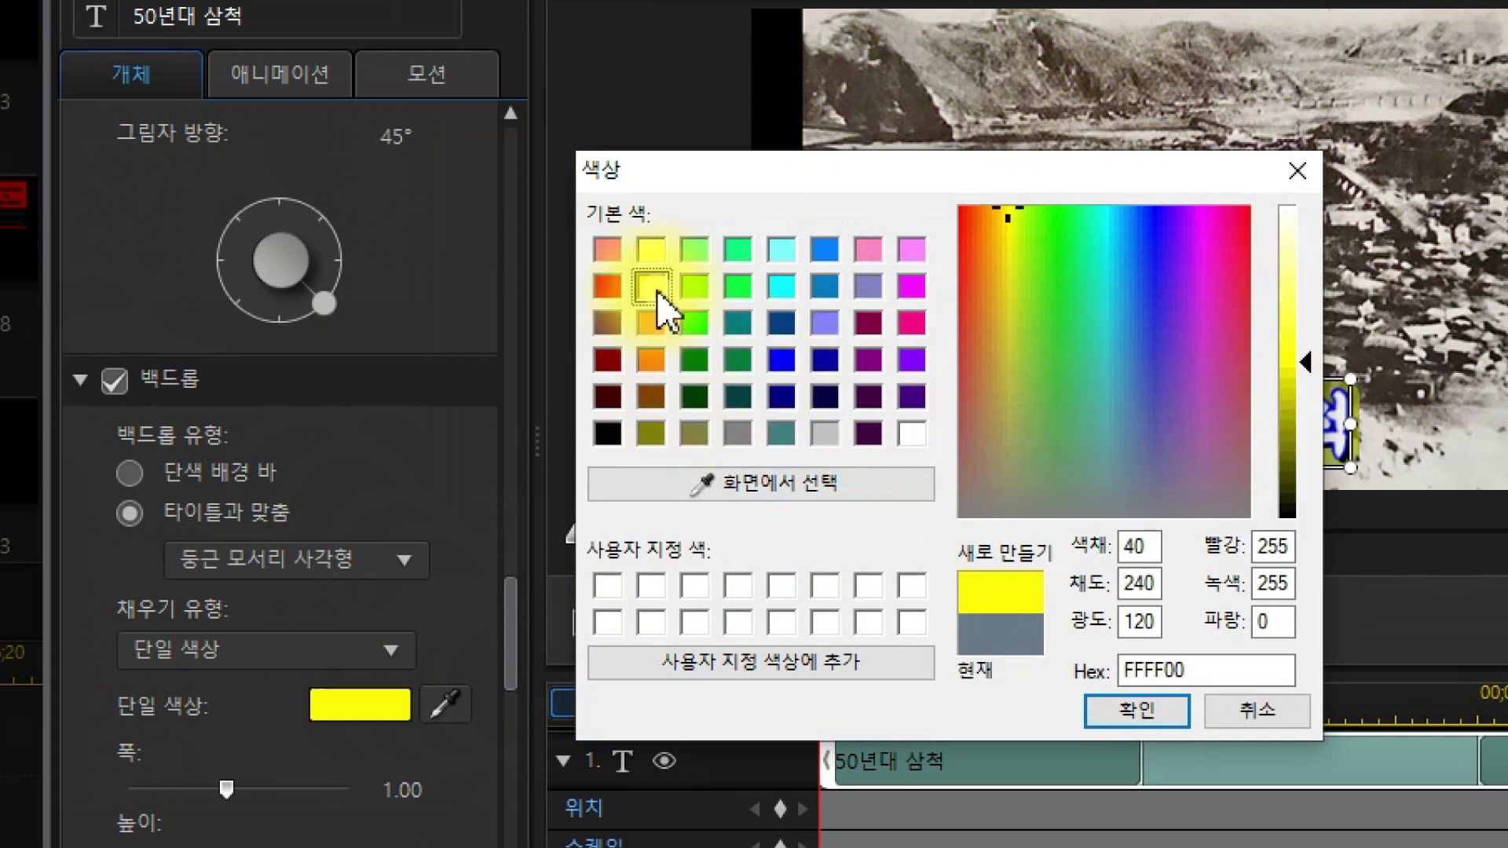
click(1145, 711)
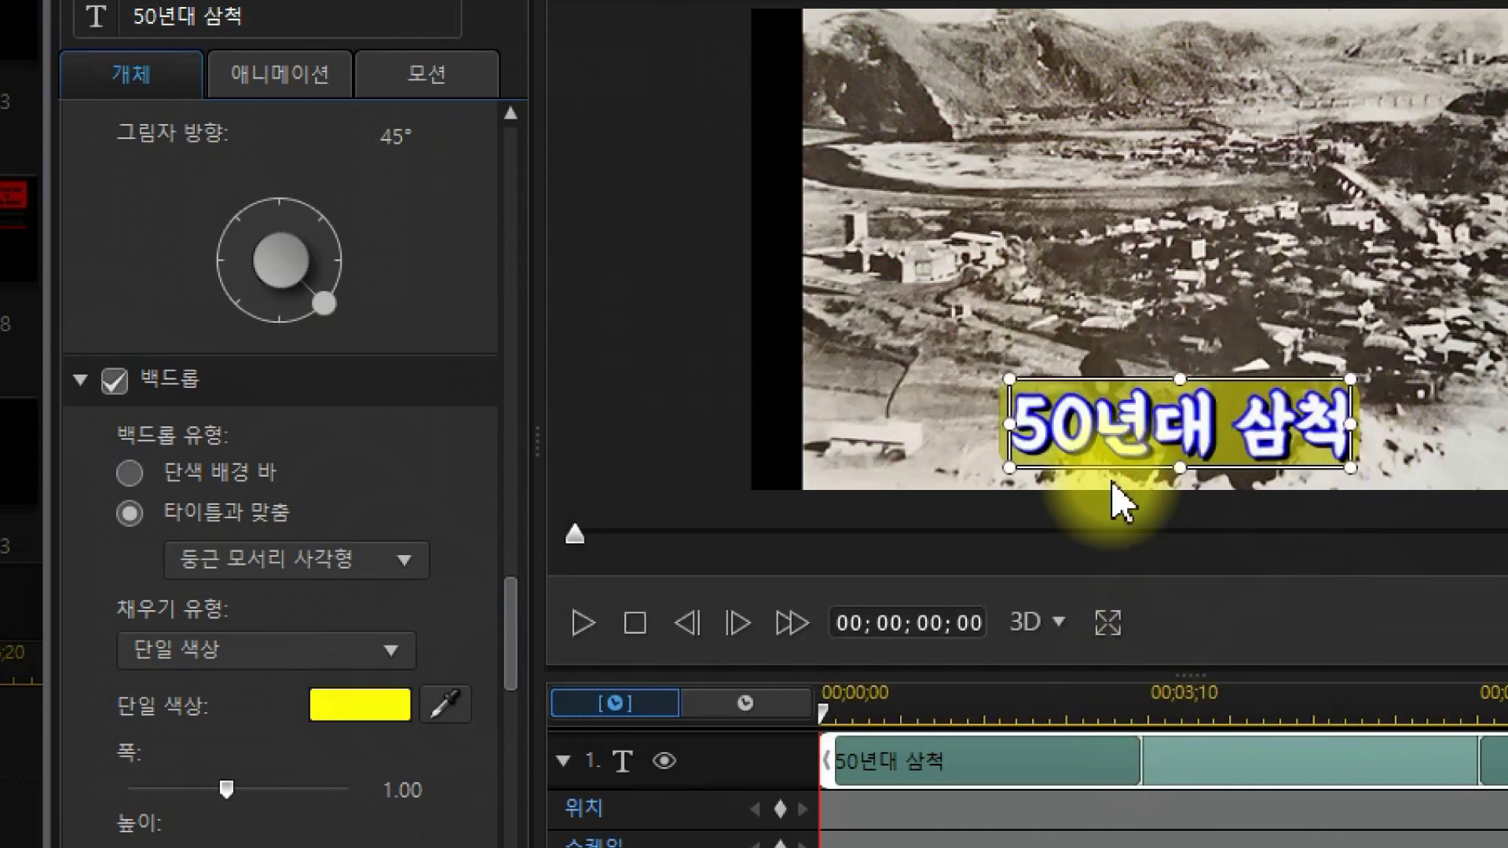
click(385, 711)
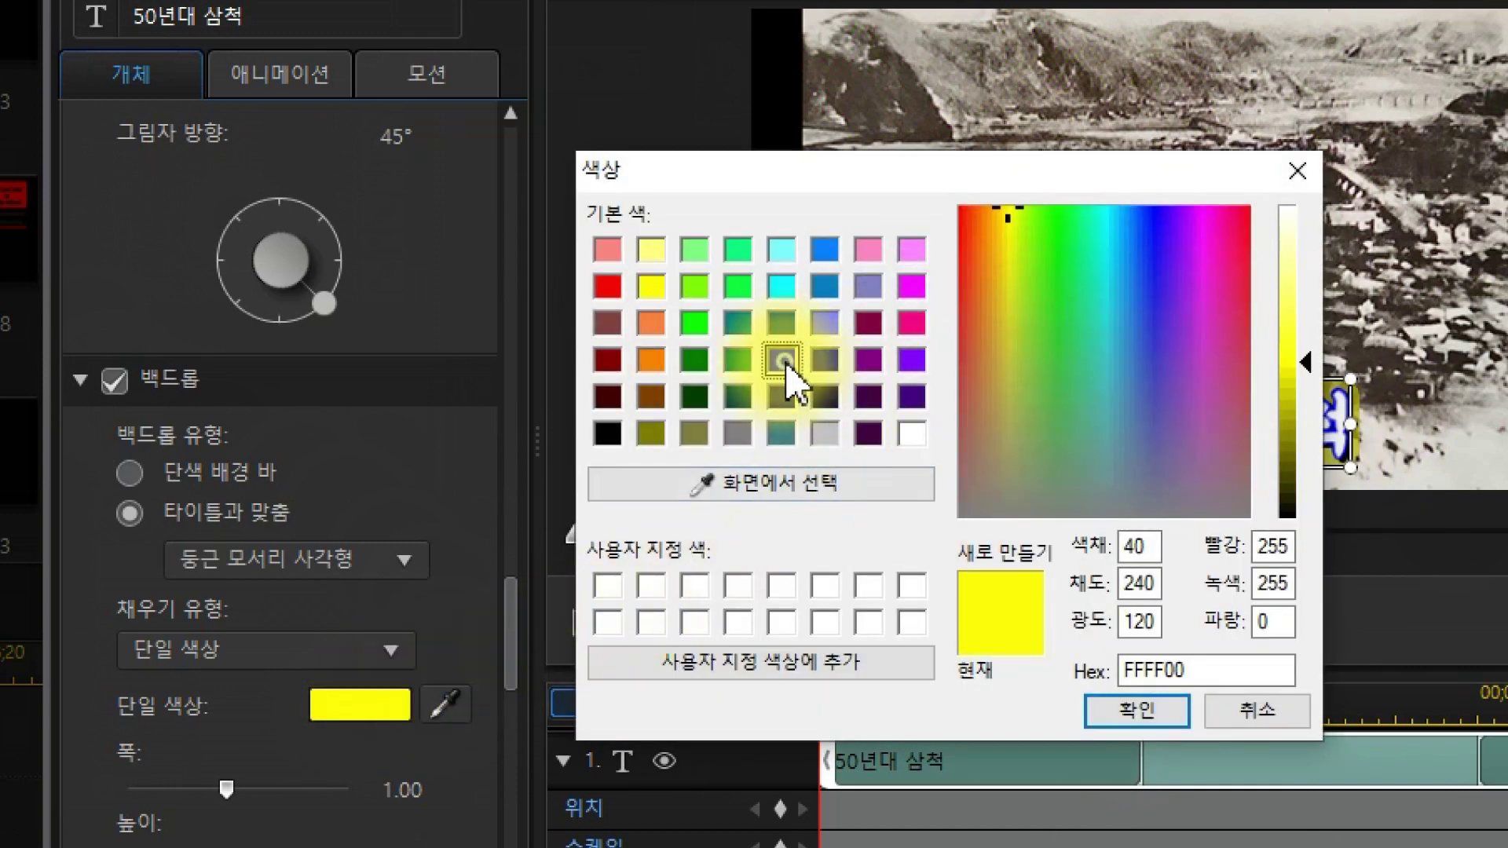
click(783, 361)
click(1139, 716)
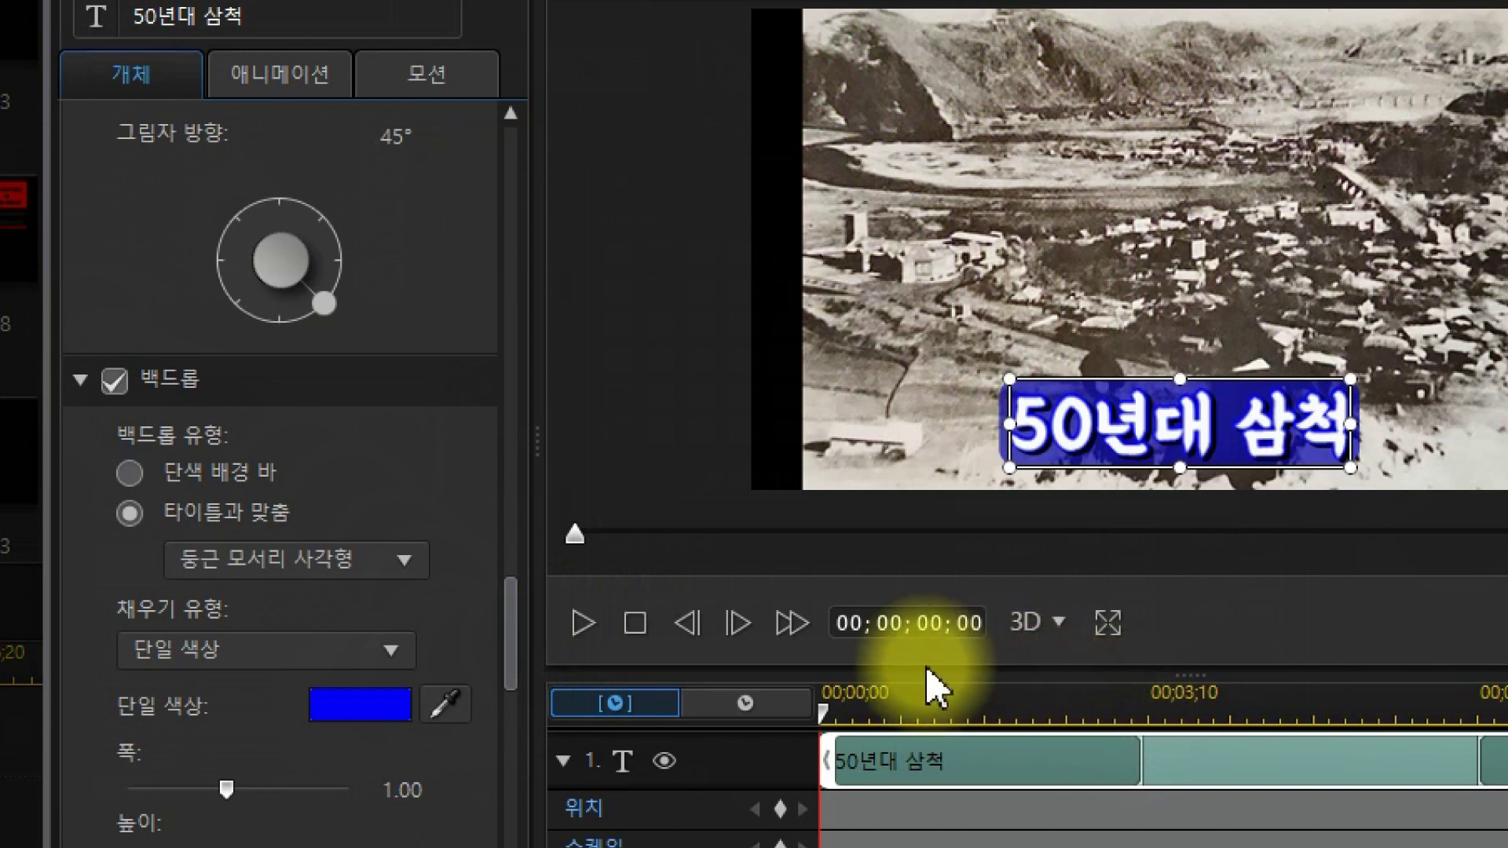
- Change the single colour of the caption text's border to black (000000)
drag(514, 630, 511, 505)
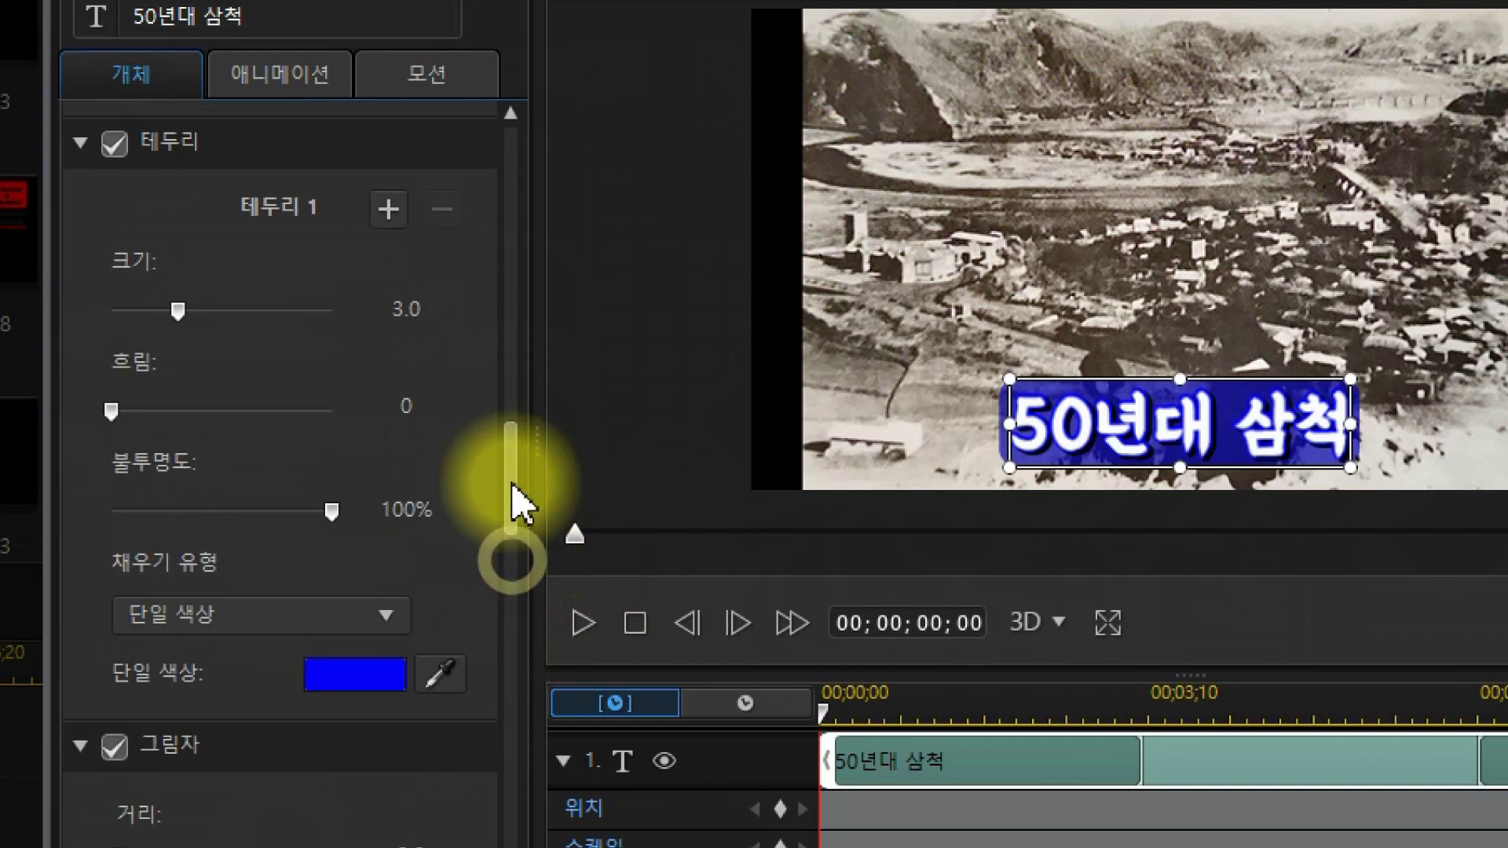
click(356, 682)
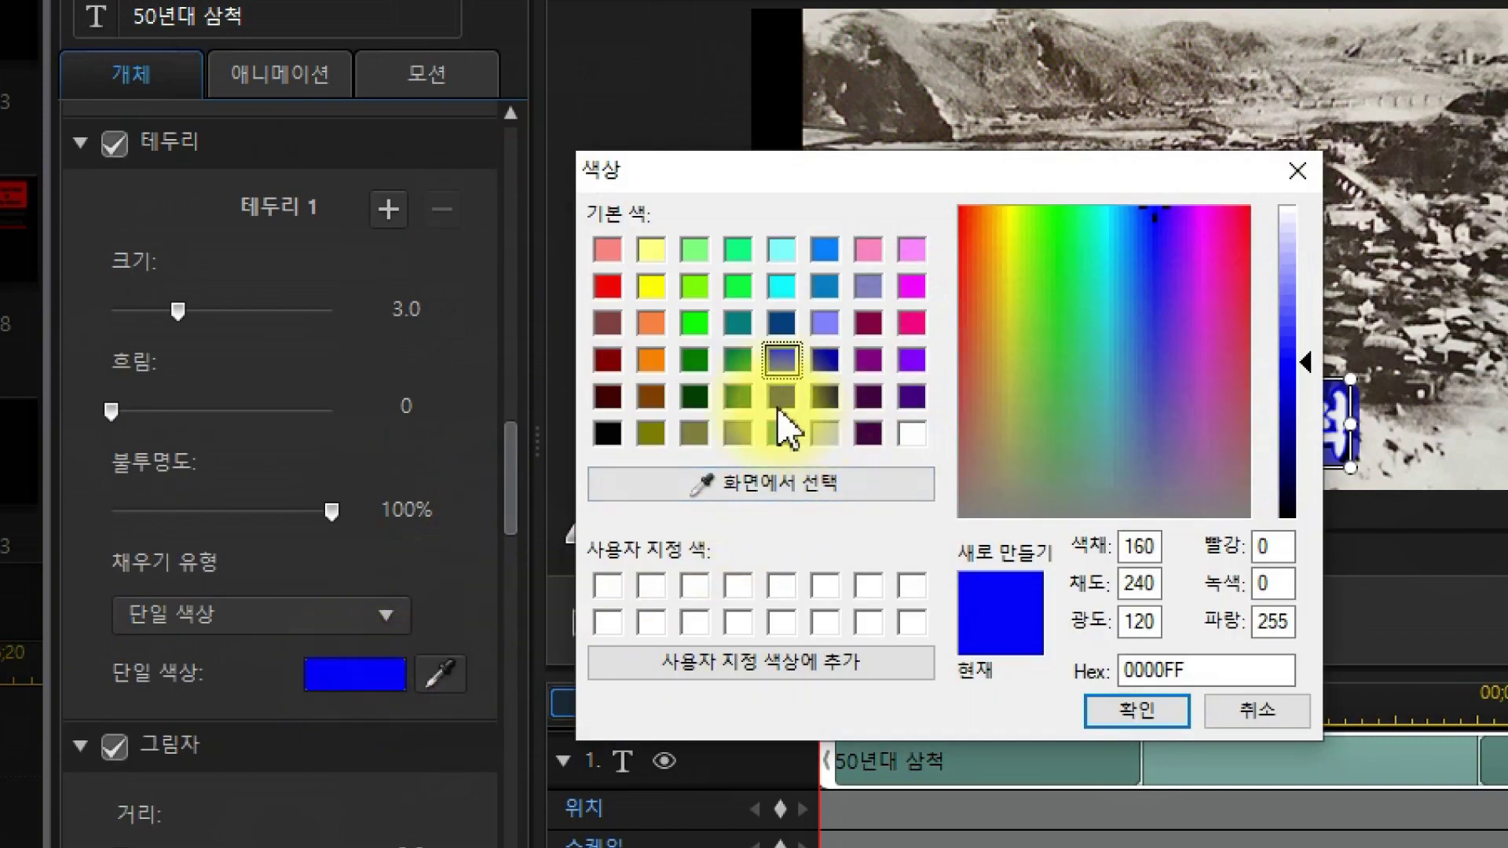
click(609, 434)
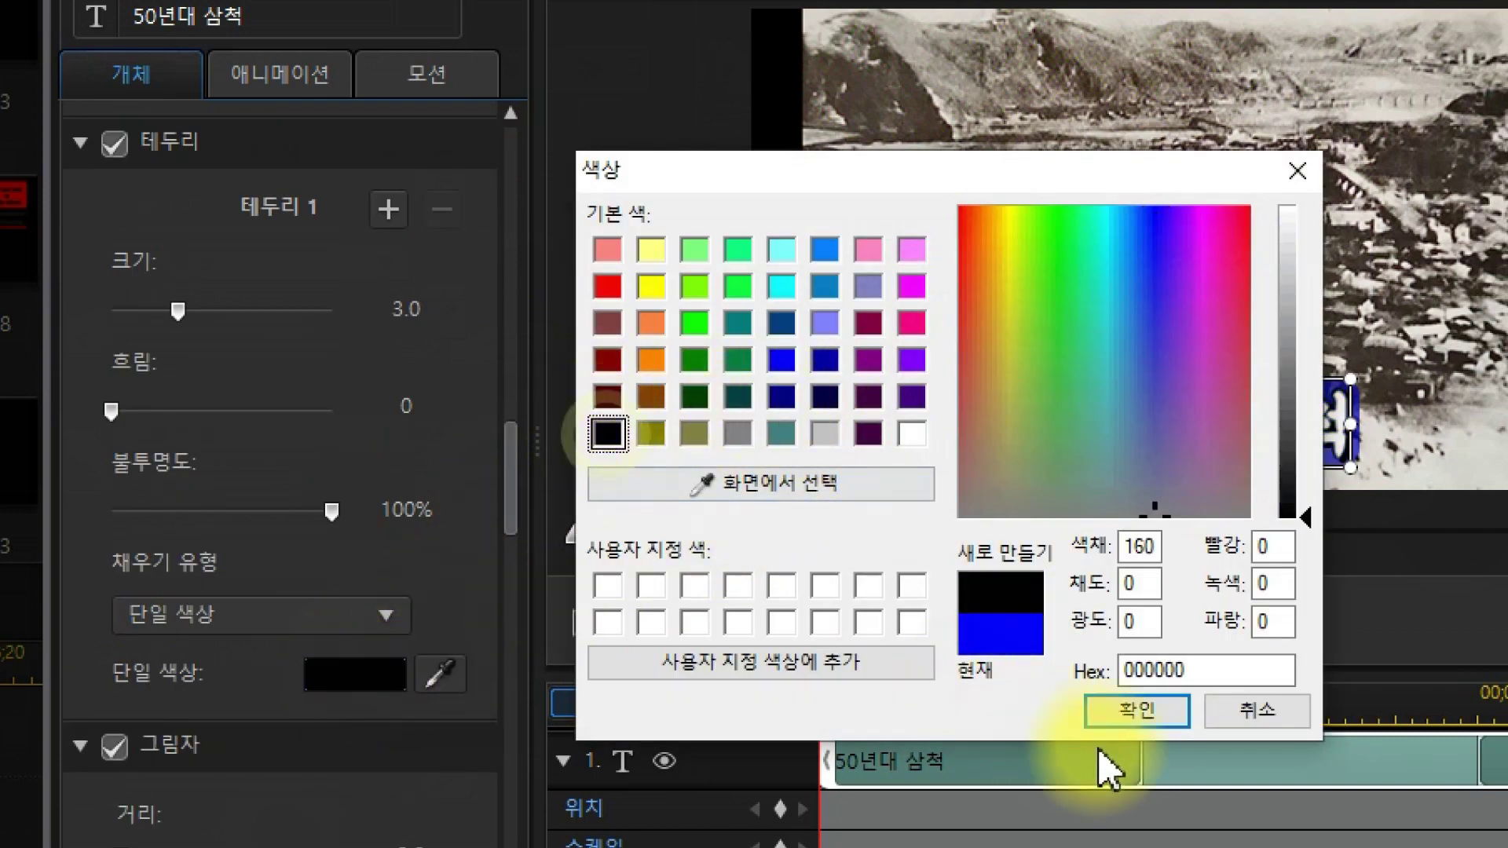
click(1136, 714)
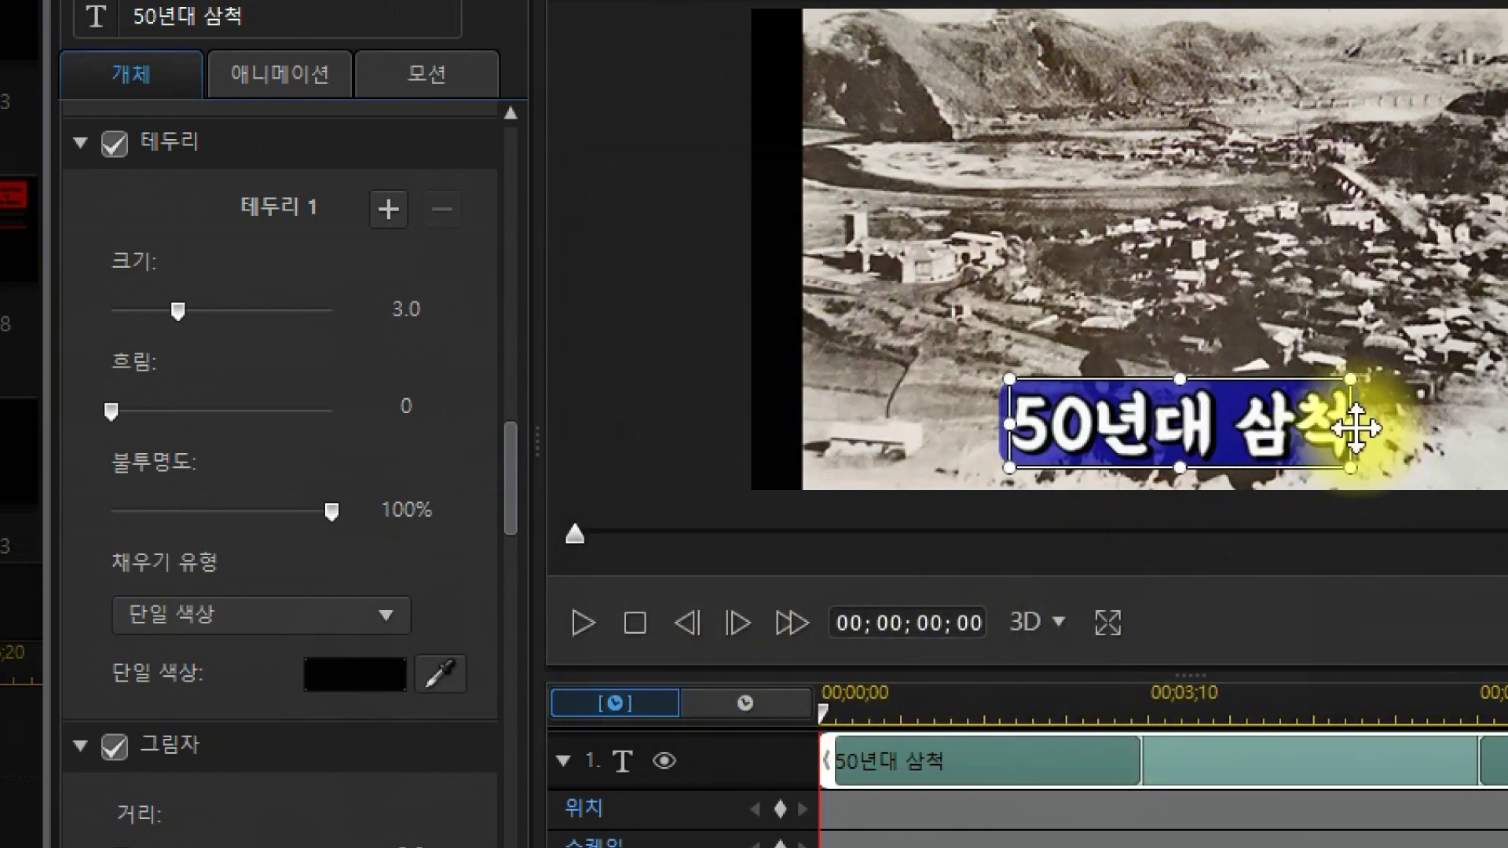
- Try larger backdrop sizes with the aspect ratio kept, ending with width and height at 1.14
click(511, 457)
drag(513, 460, 512, 641)
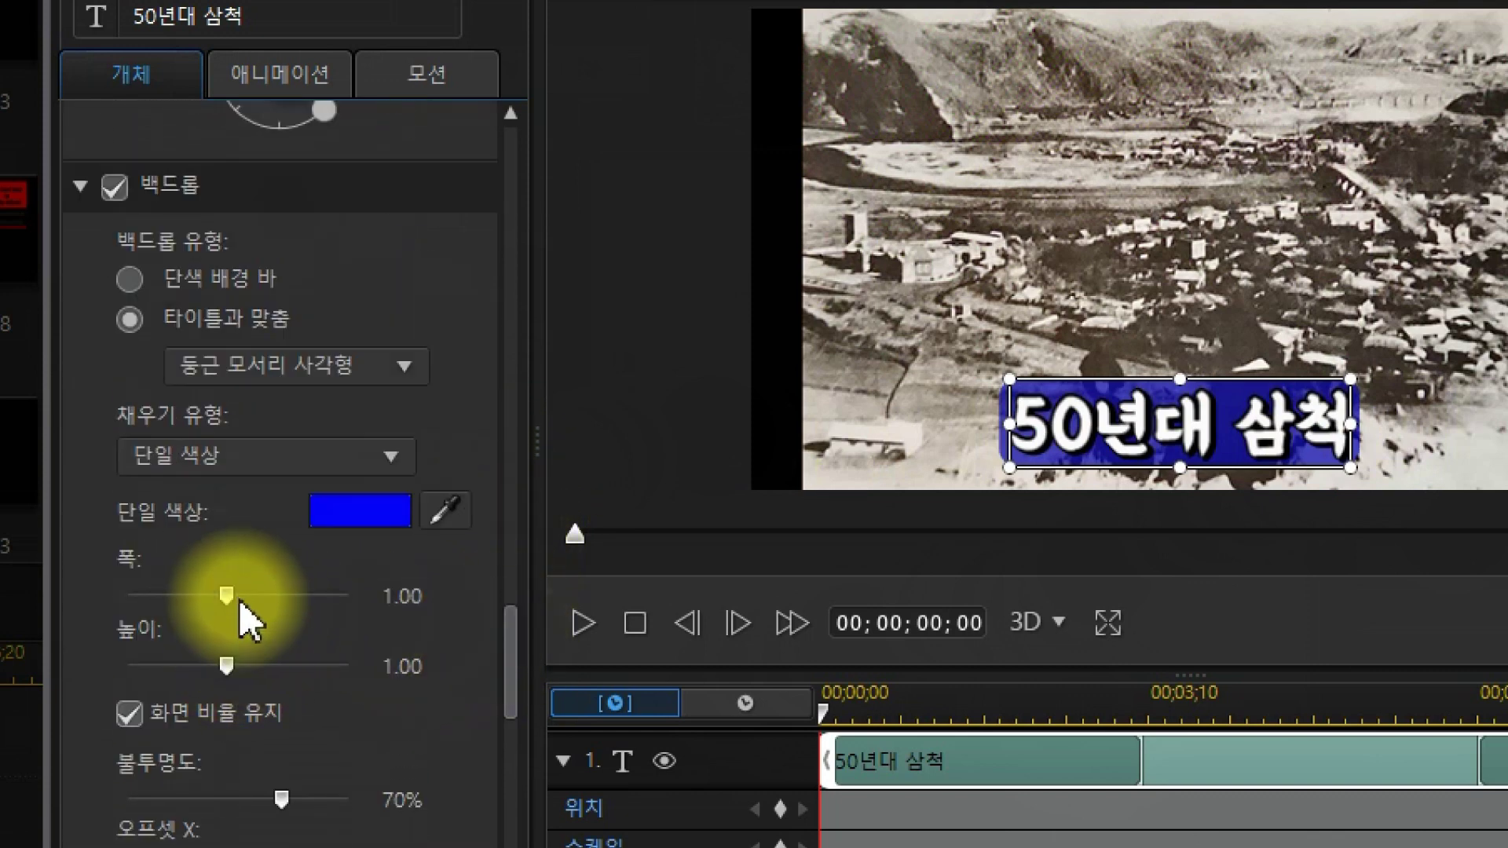
drag(228, 595, 263, 592)
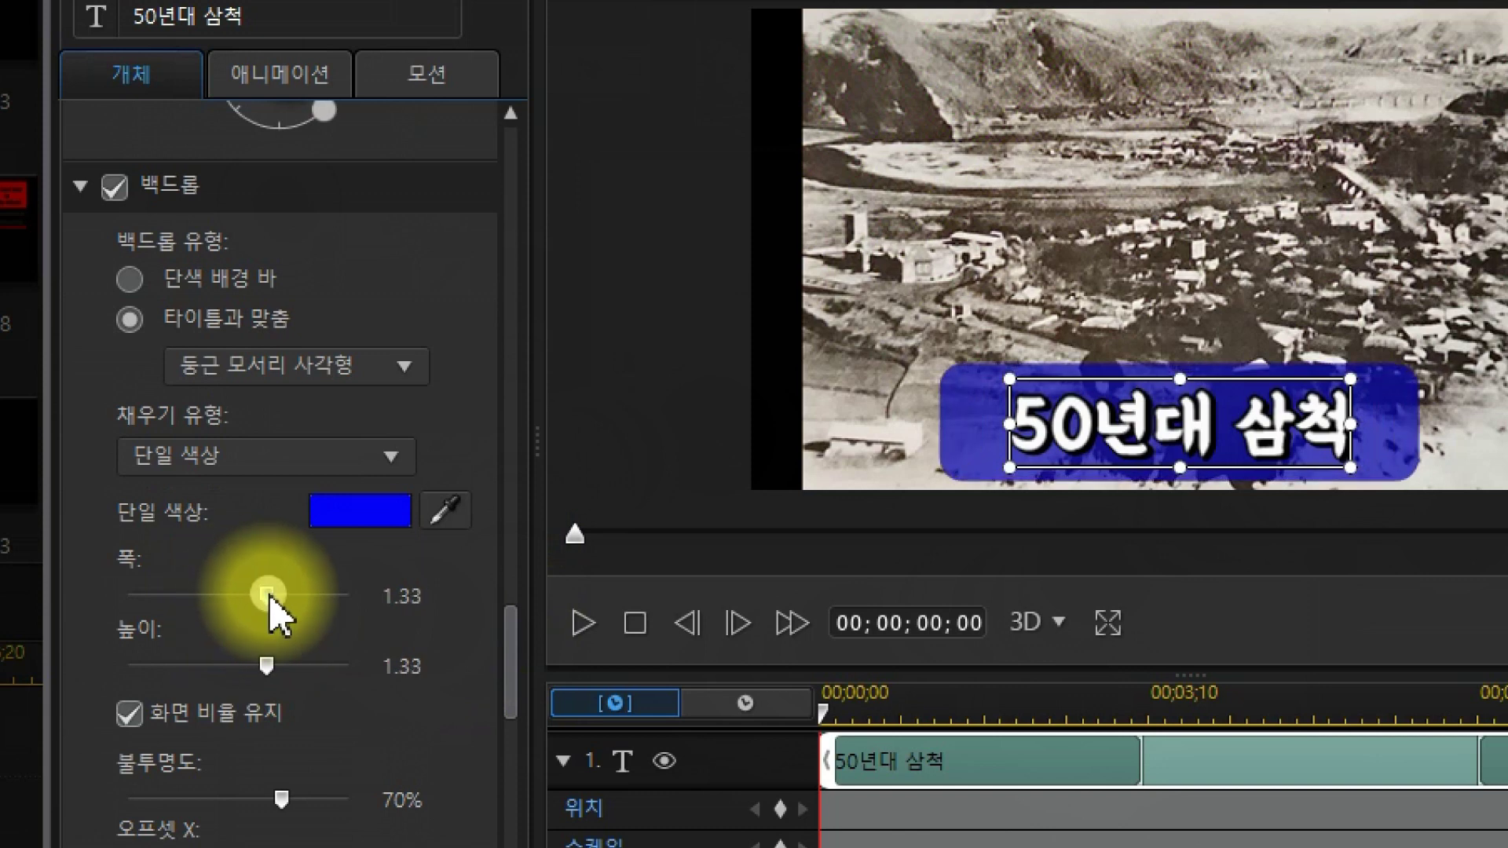
drag(267, 666, 245, 665)
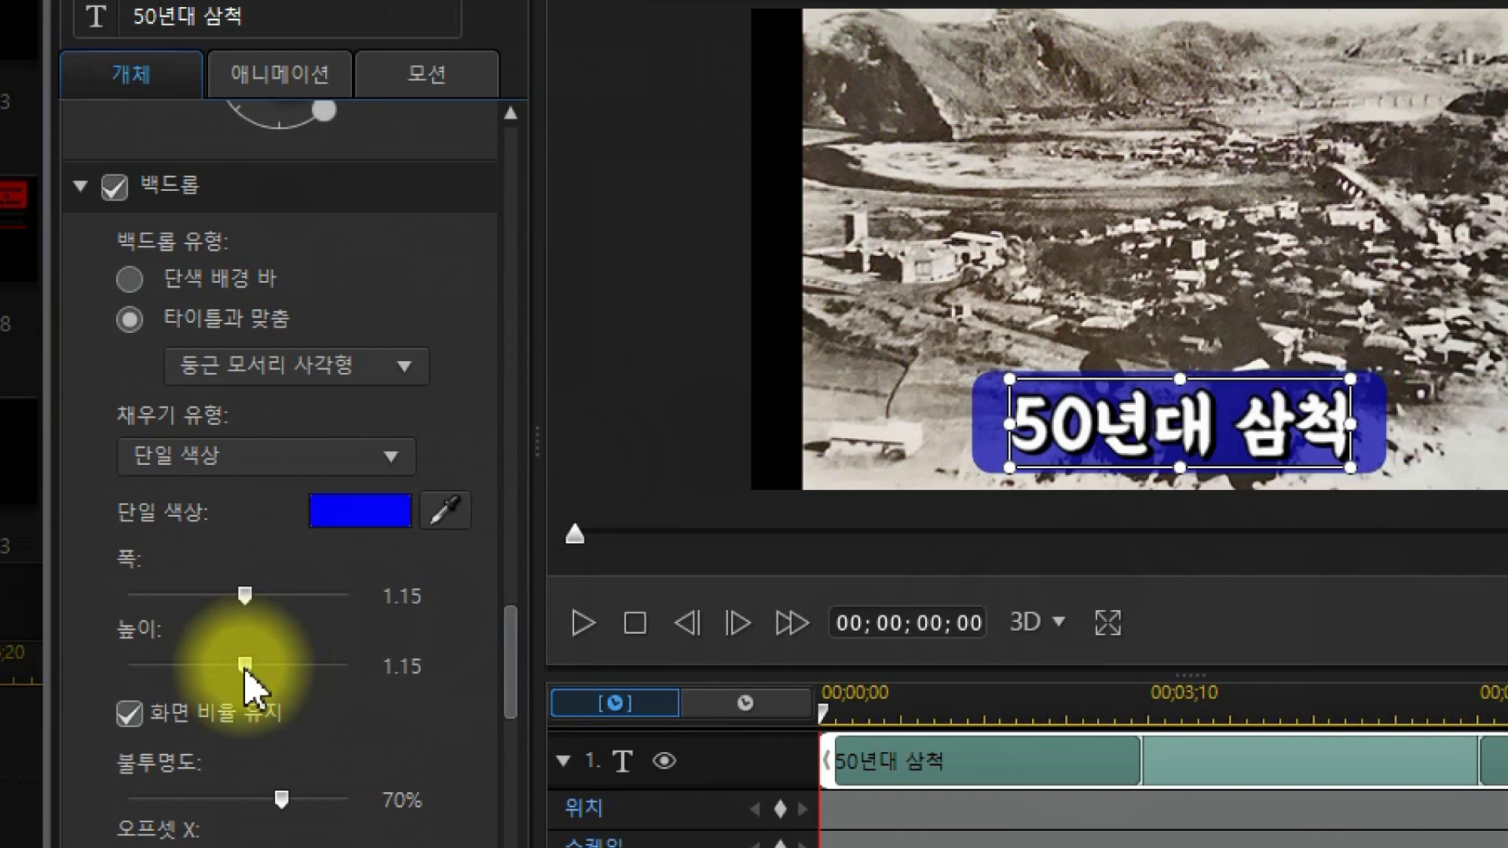
drag(246, 595, 272, 596)
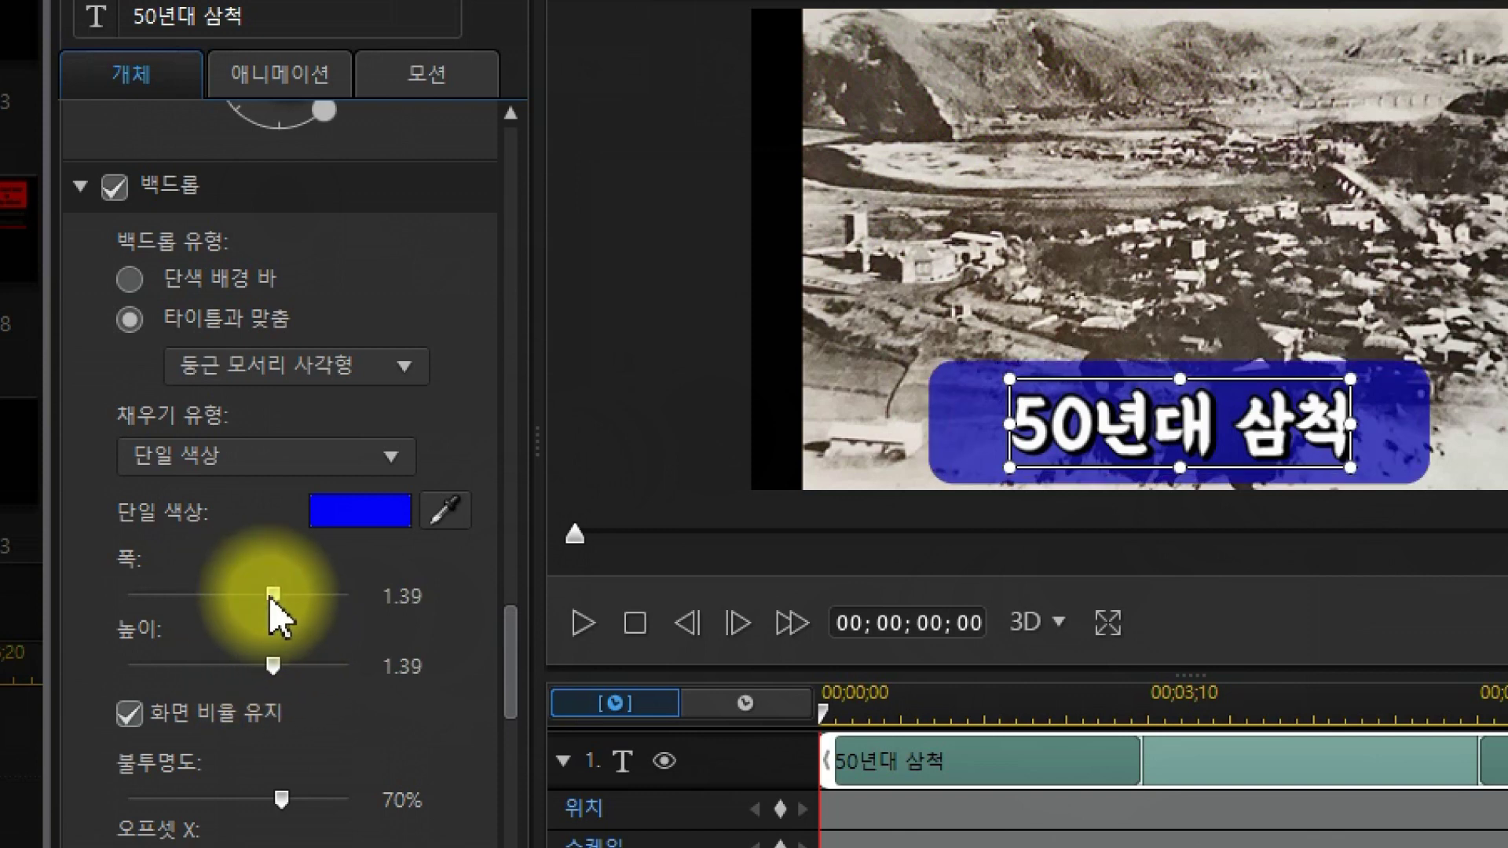
drag(274, 667, 243, 666)
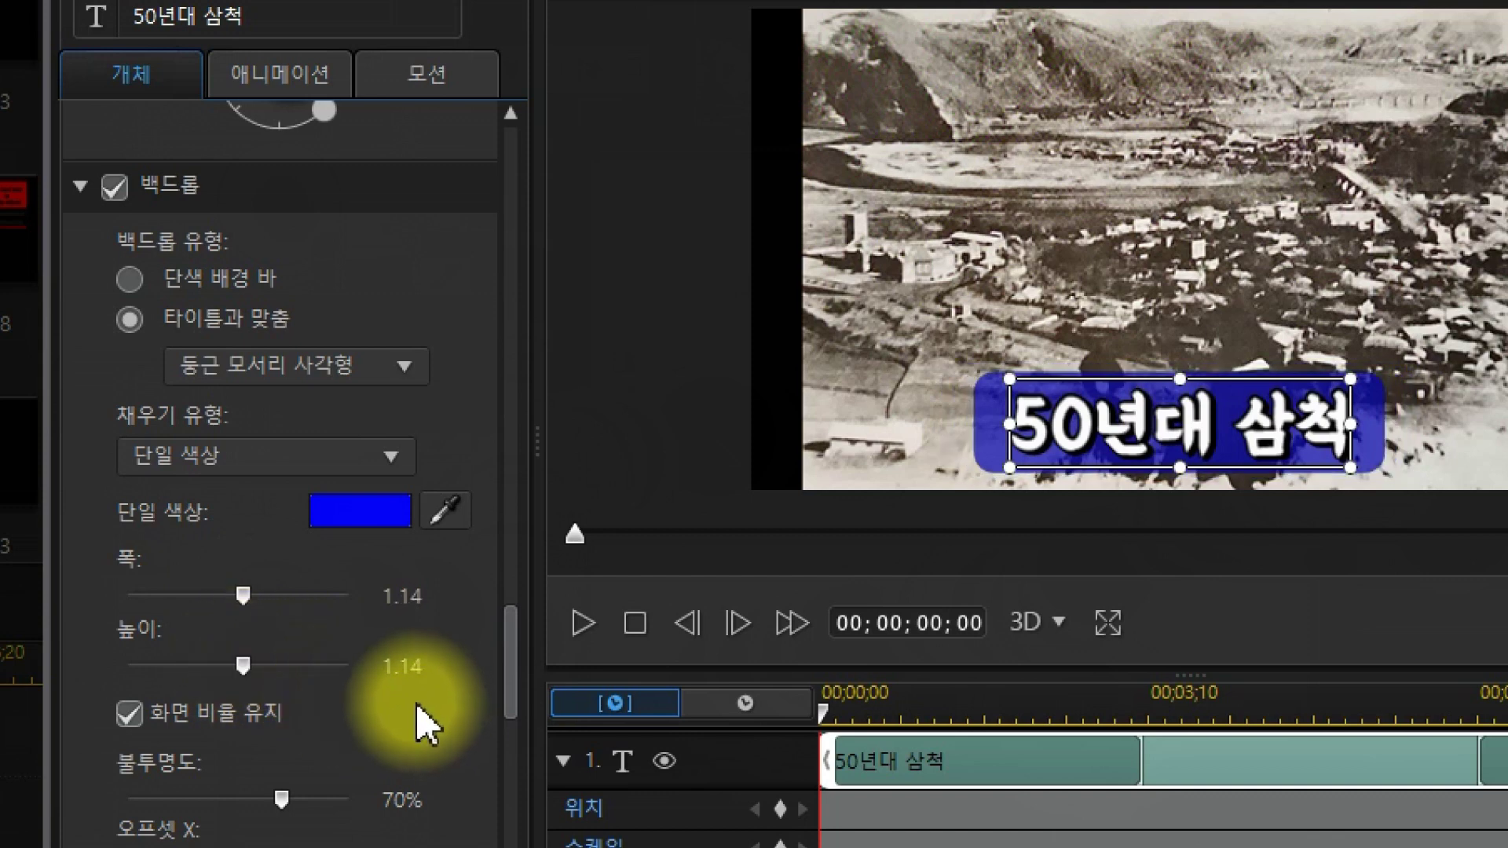
- Unlock the backdrop's aspect ratio and set its height to 0.88 and its width to 1.25
click(128, 718)
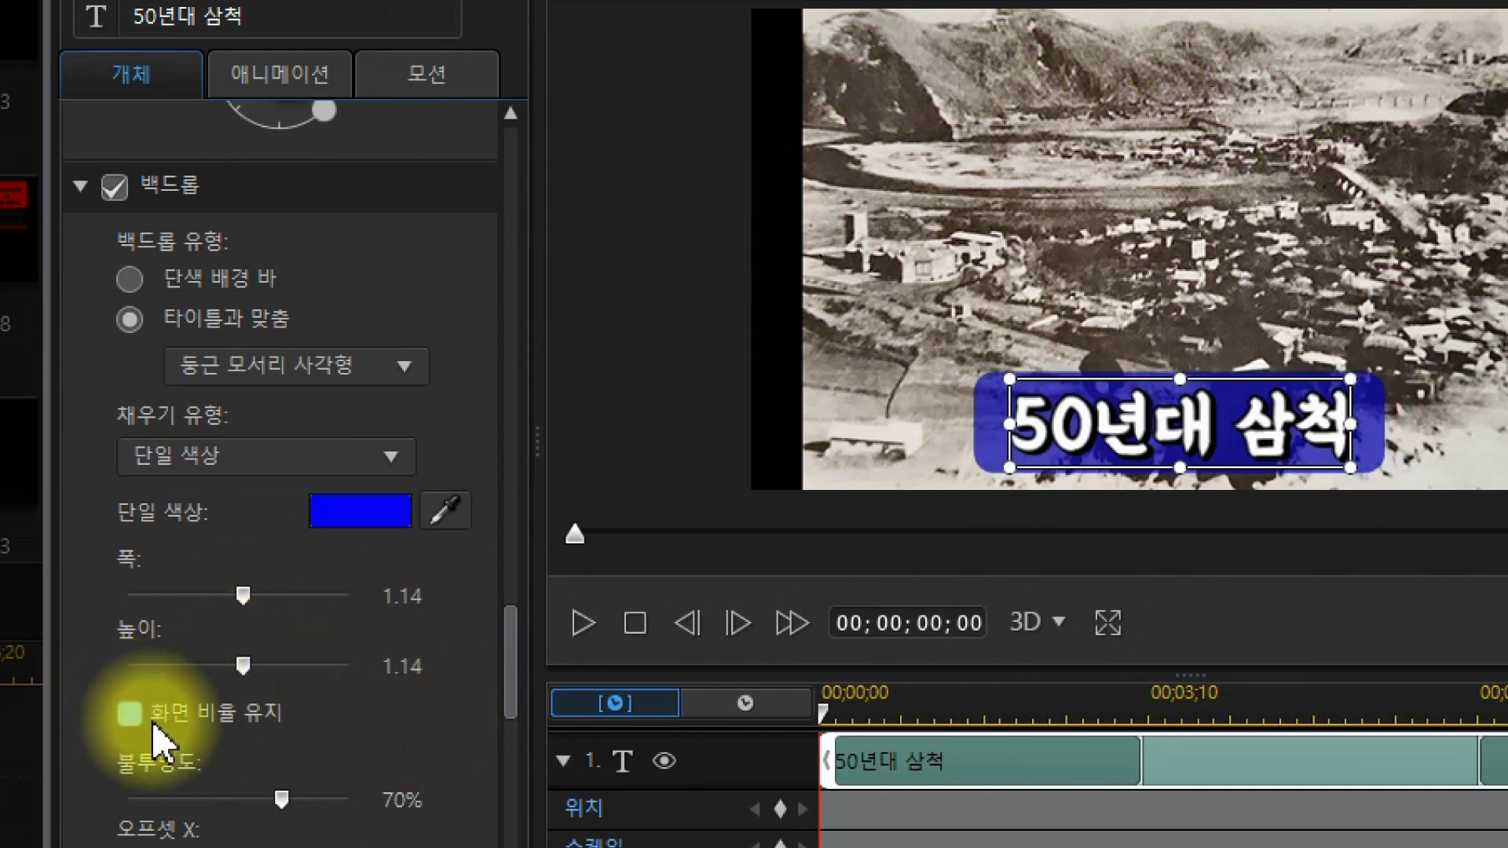
mouse_move(240, 668)
mouse_down()
mouse_move(286, 669)
mouse_move(212, 678)
mouse_up()
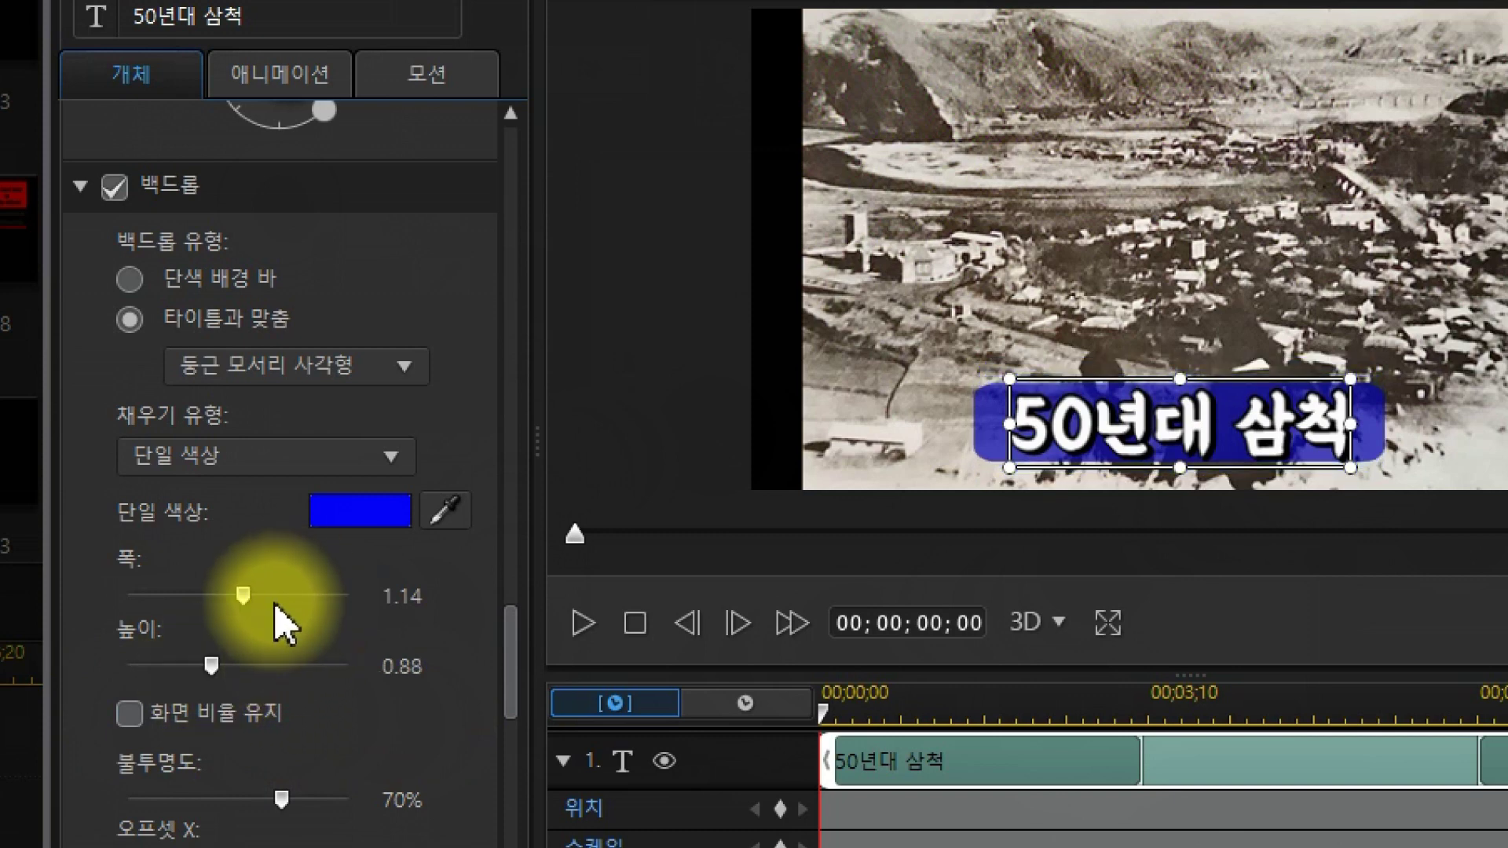
mouse_move(245, 595)
mouse_down()
mouse_move(272, 599)
mouse_move(256, 600)
mouse_move(266, 612)
mouse_up()
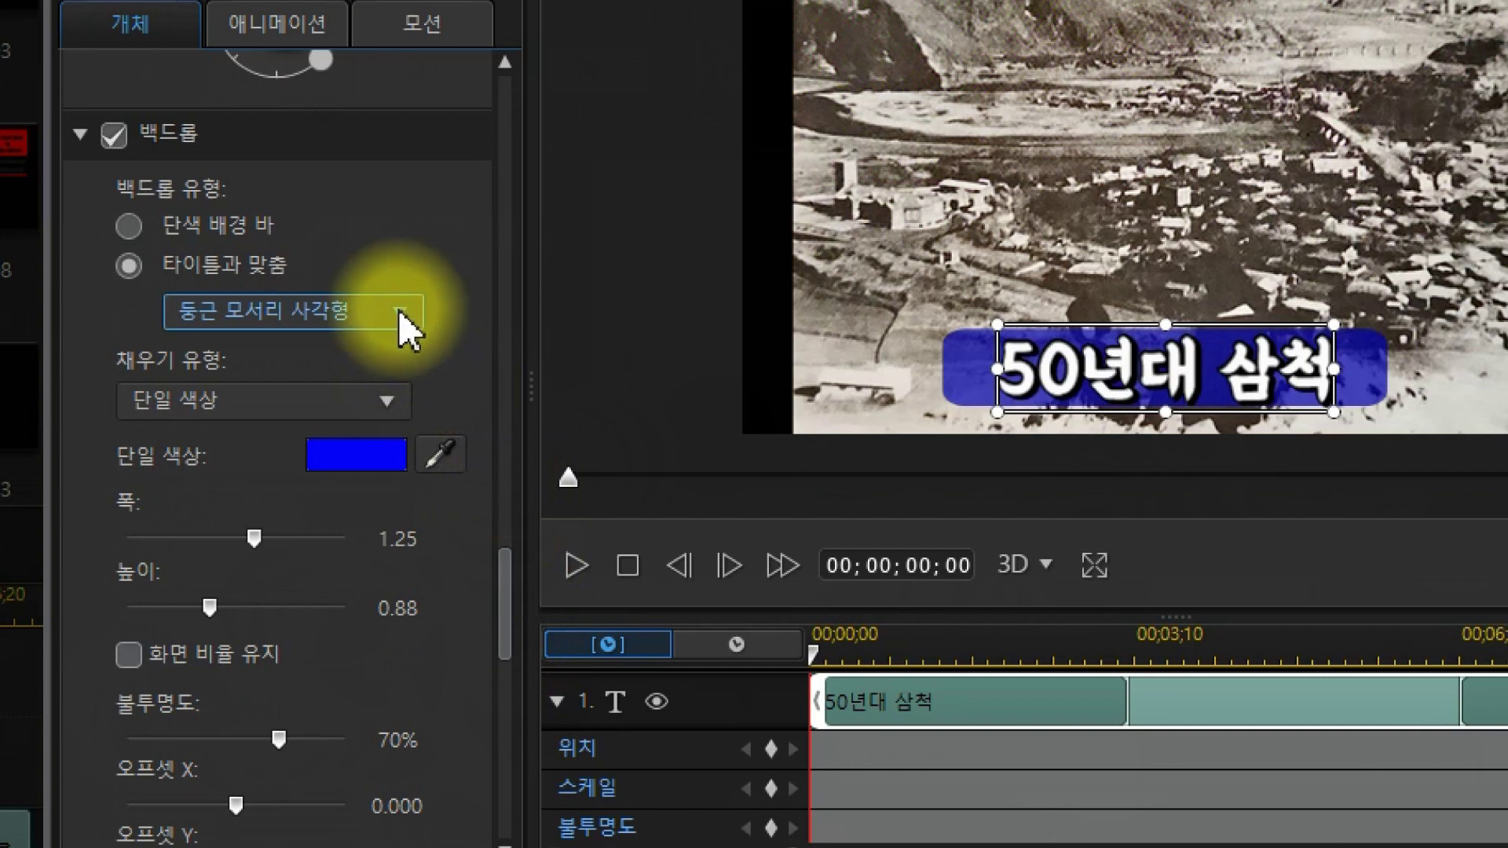
- Change the backdrop shape to a plain rectangle (사각형) and look through the remaining backdrop and object settings
click(403, 366)
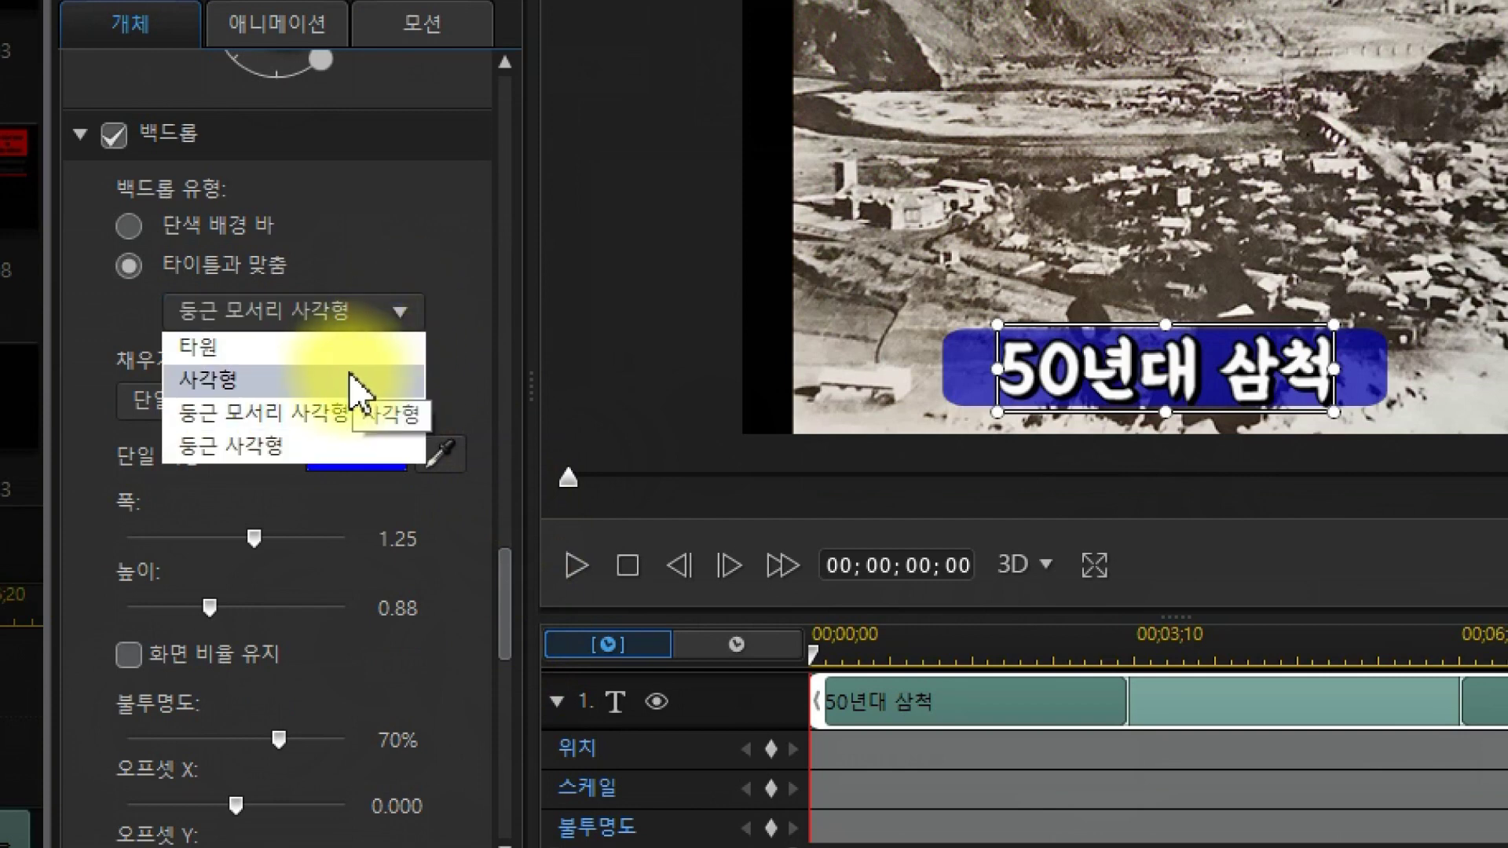
click(324, 385)
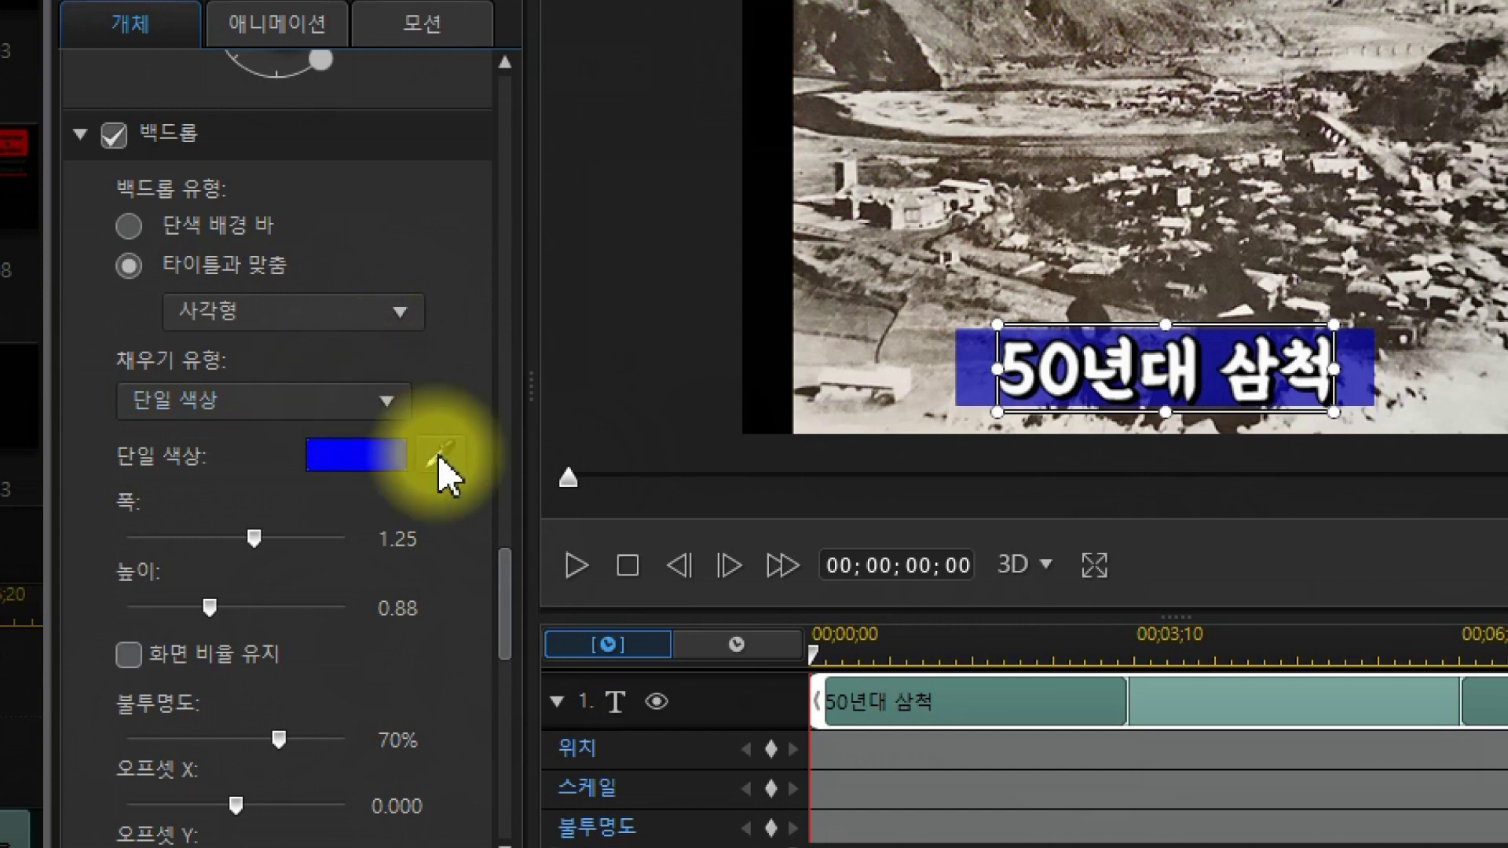
drag(505, 585, 500, 605)
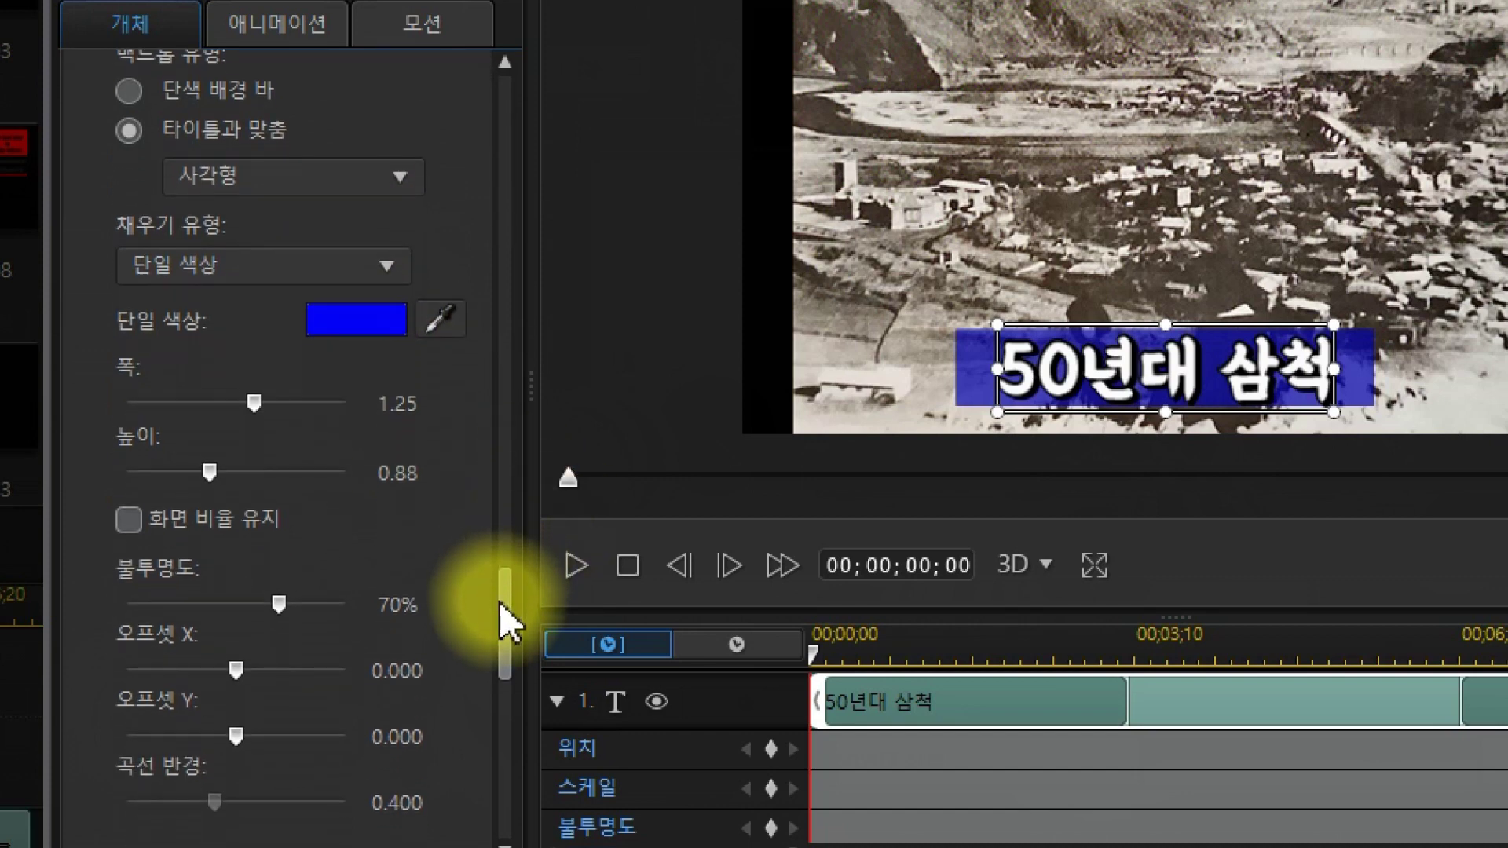
drag(500, 604, 502, 666)
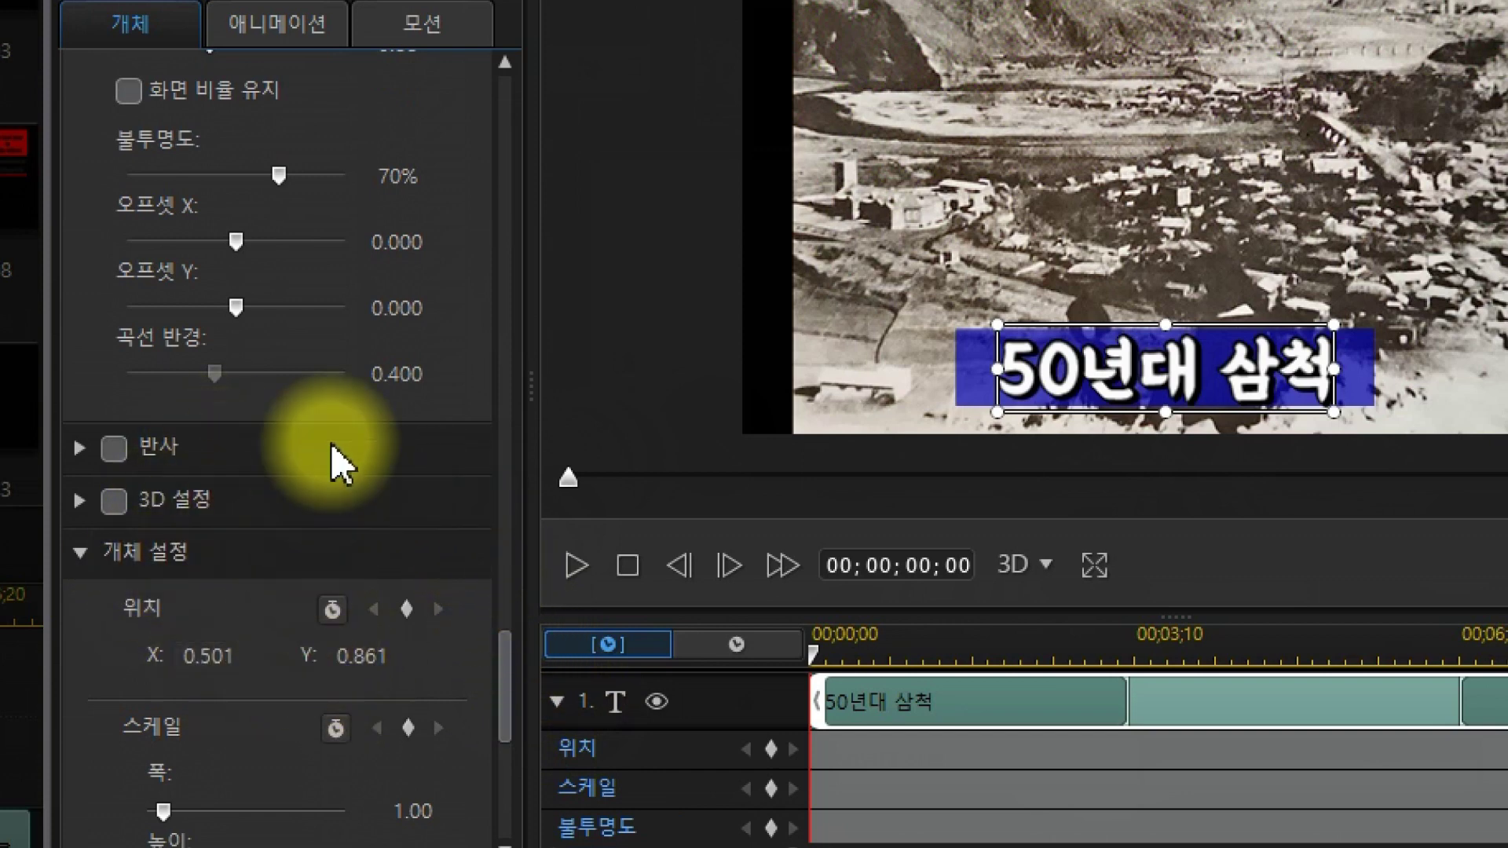
- Apply the 자석 I in animation to the caption after trying 왼쪽...스트 and 위쪽 지우기, accepting the removal of the backdrop
click(285, 44)
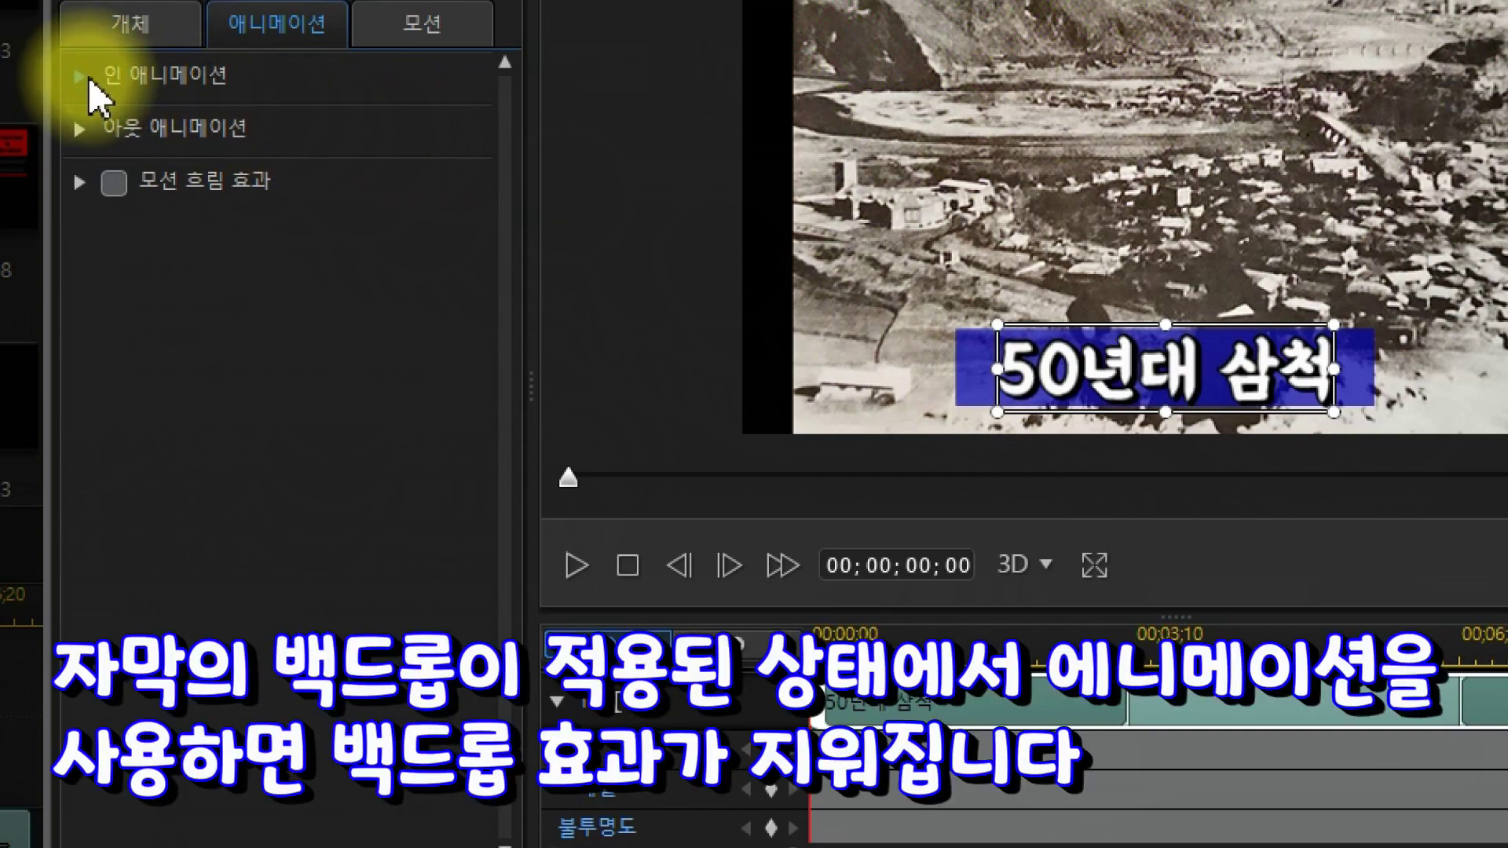
click(79, 76)
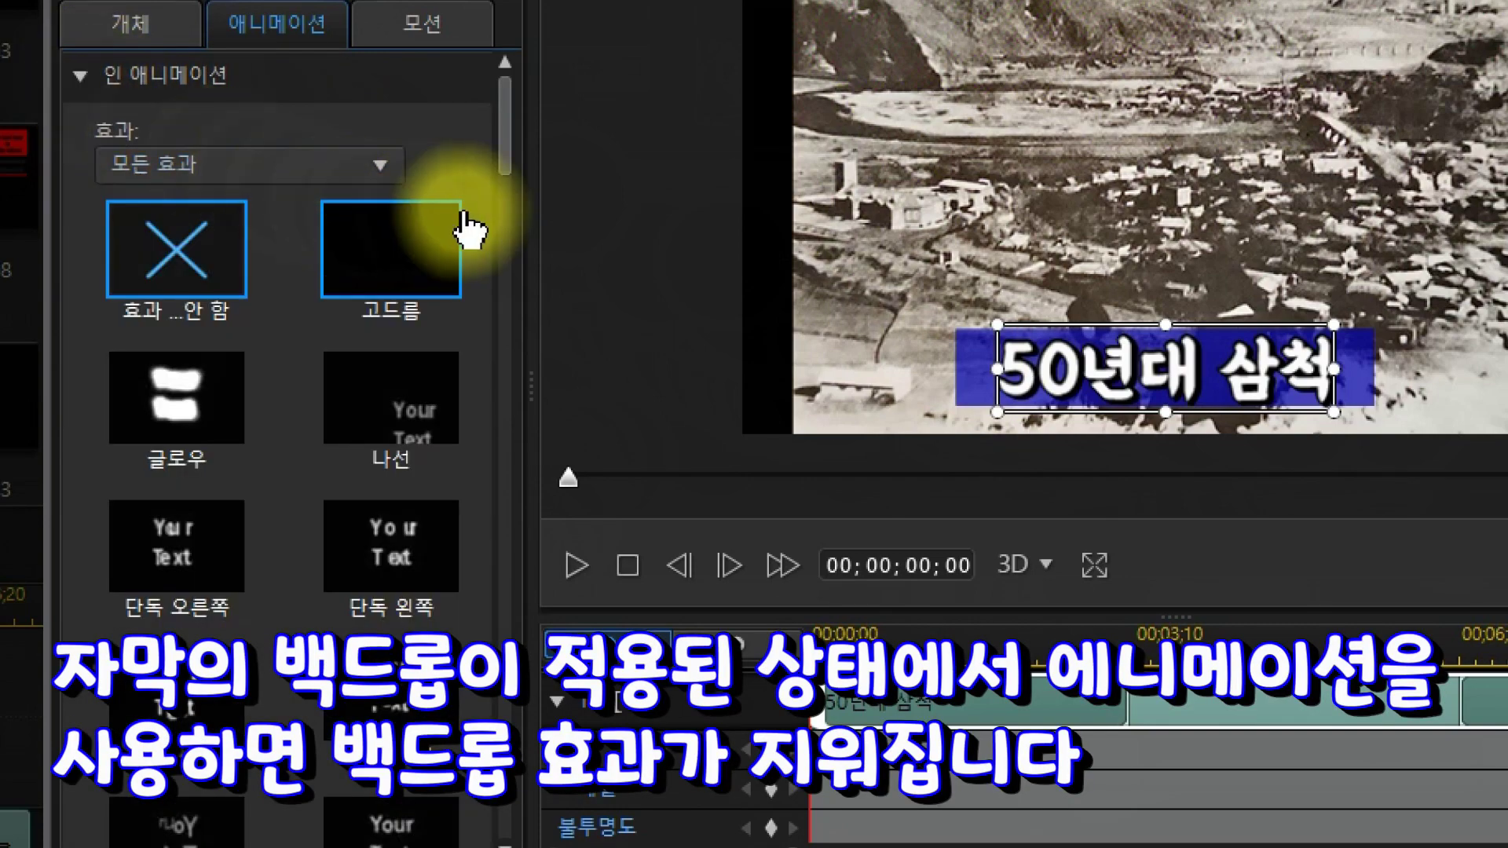
drag(503, 129, 503, 499)
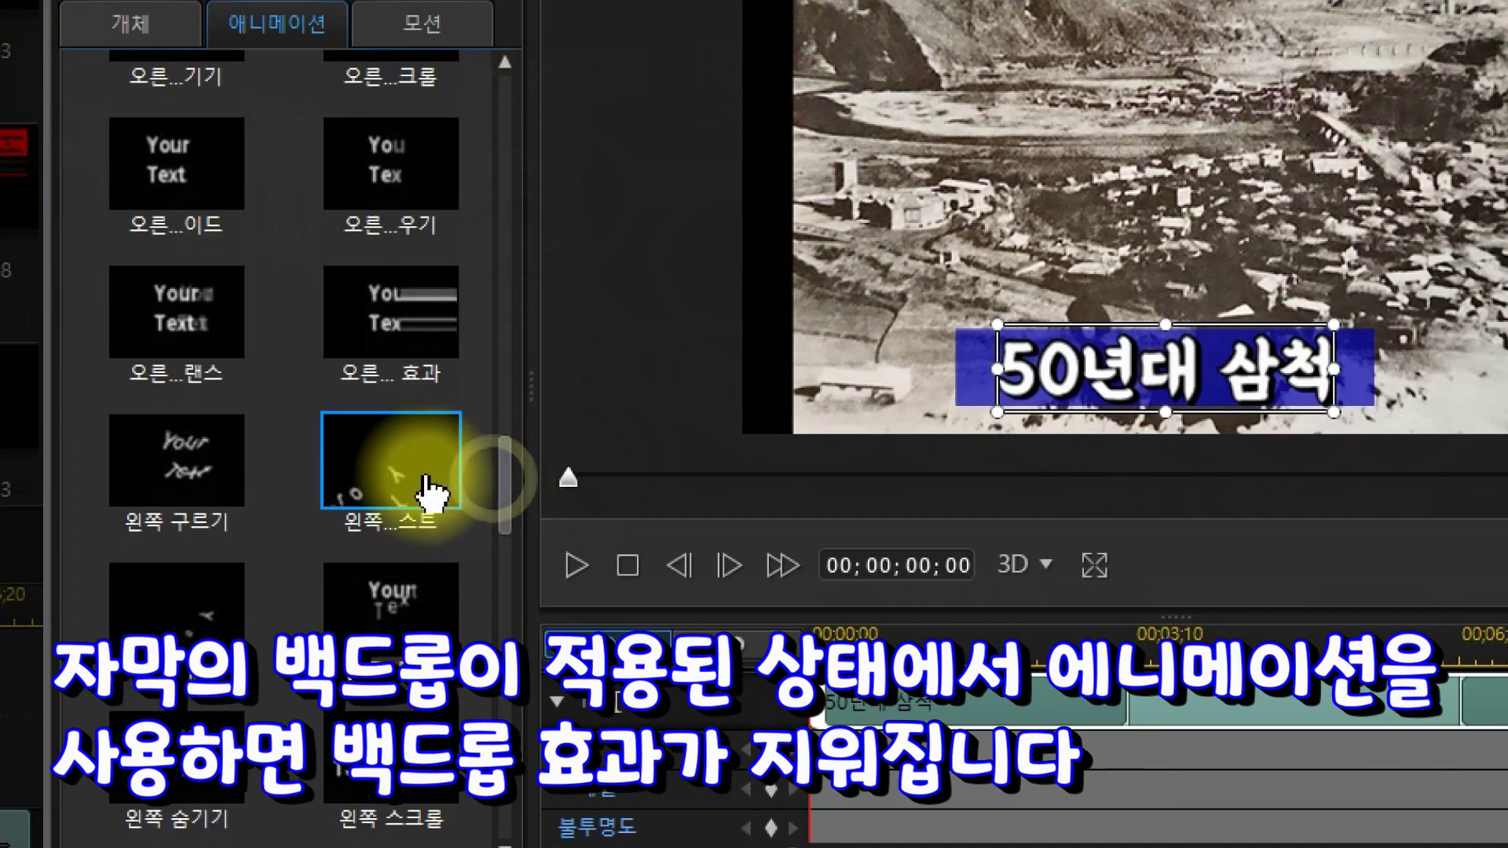
click(399, 473)
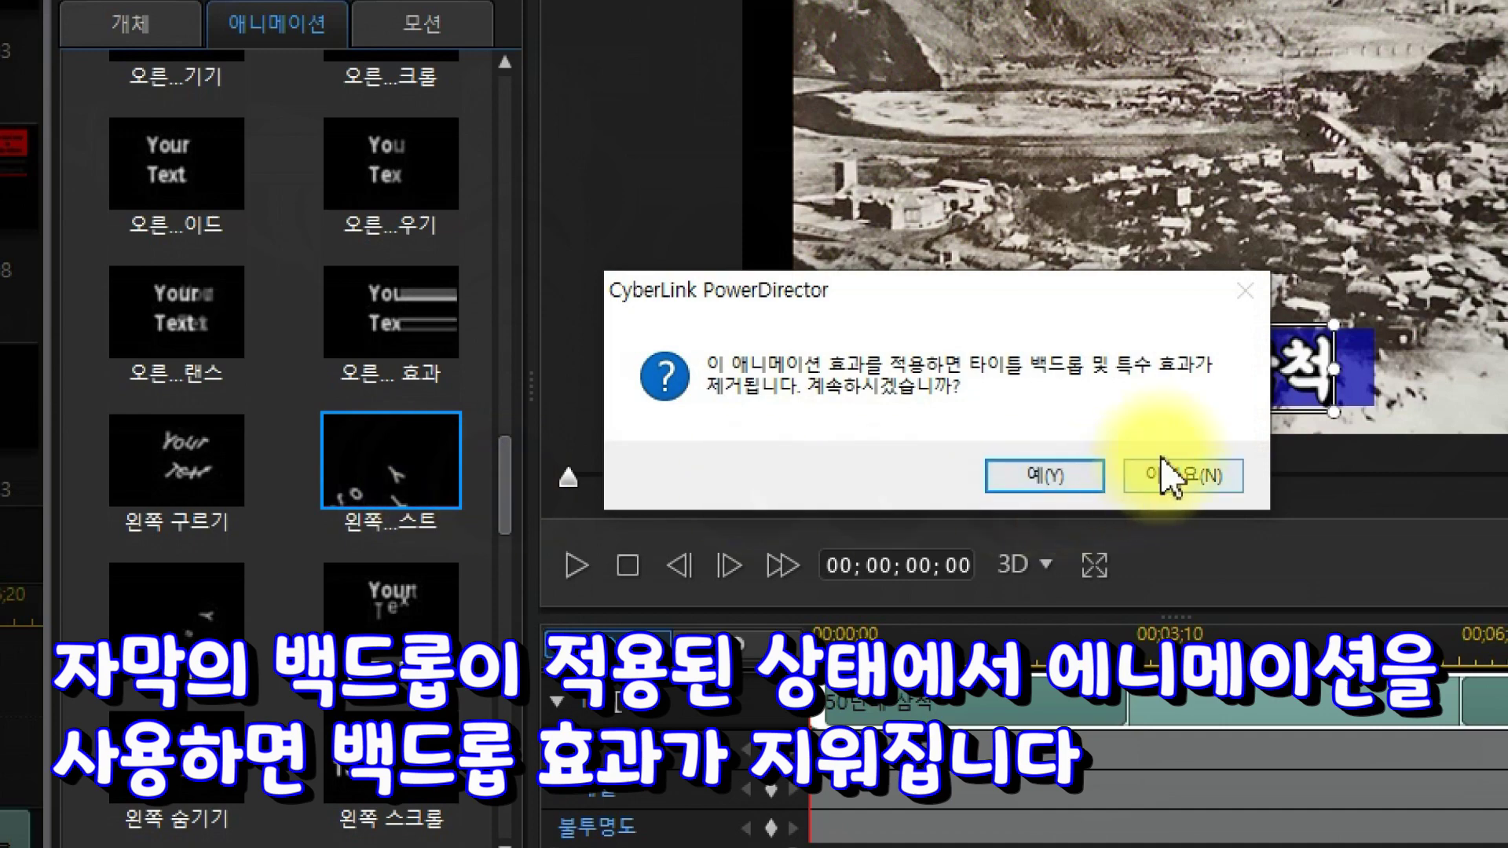
click(1064, 474)
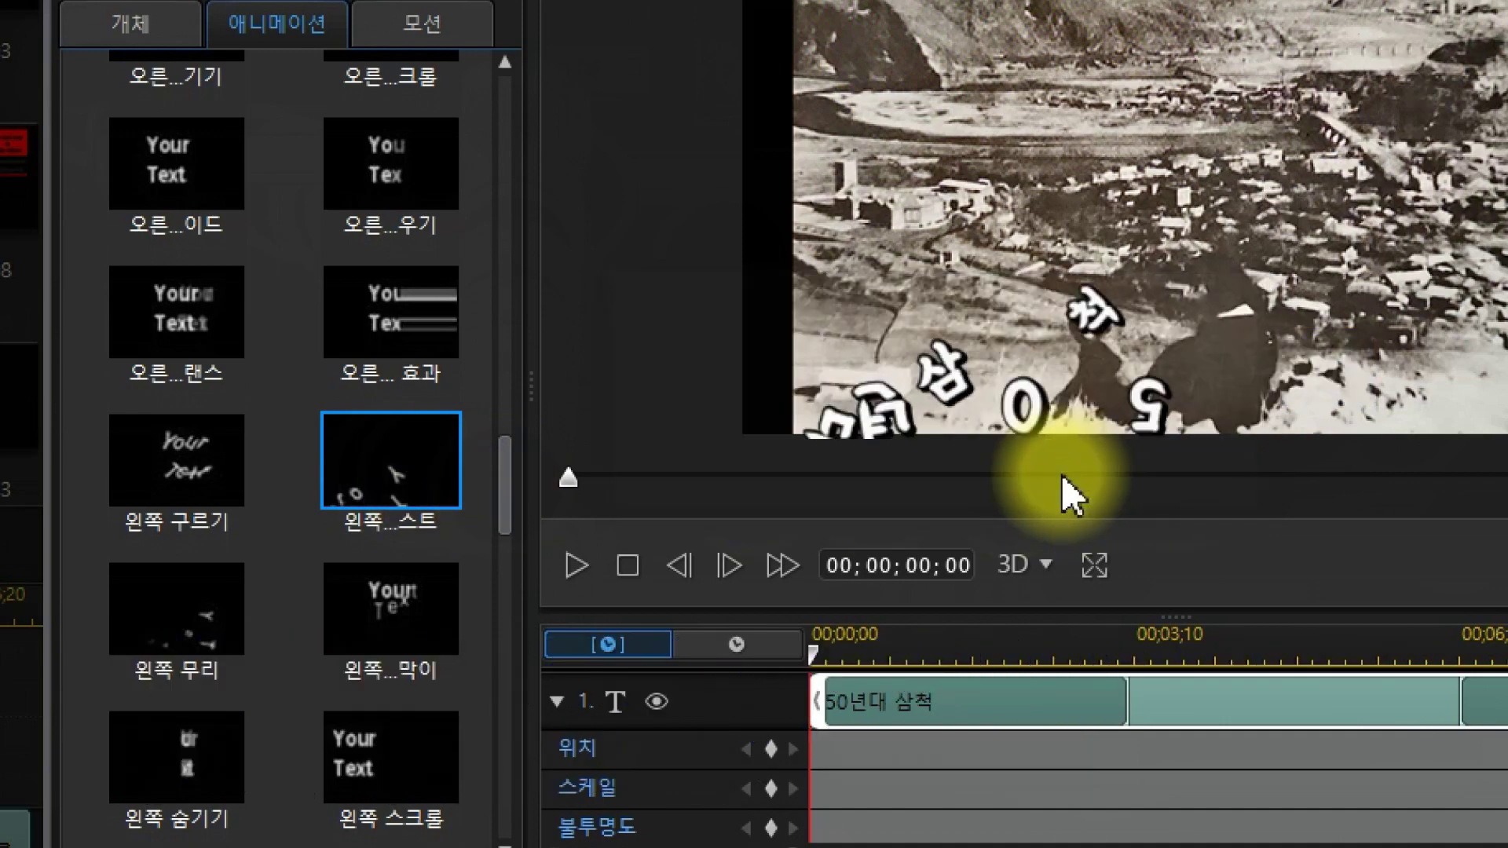
drag(496, 457, 498, 607)
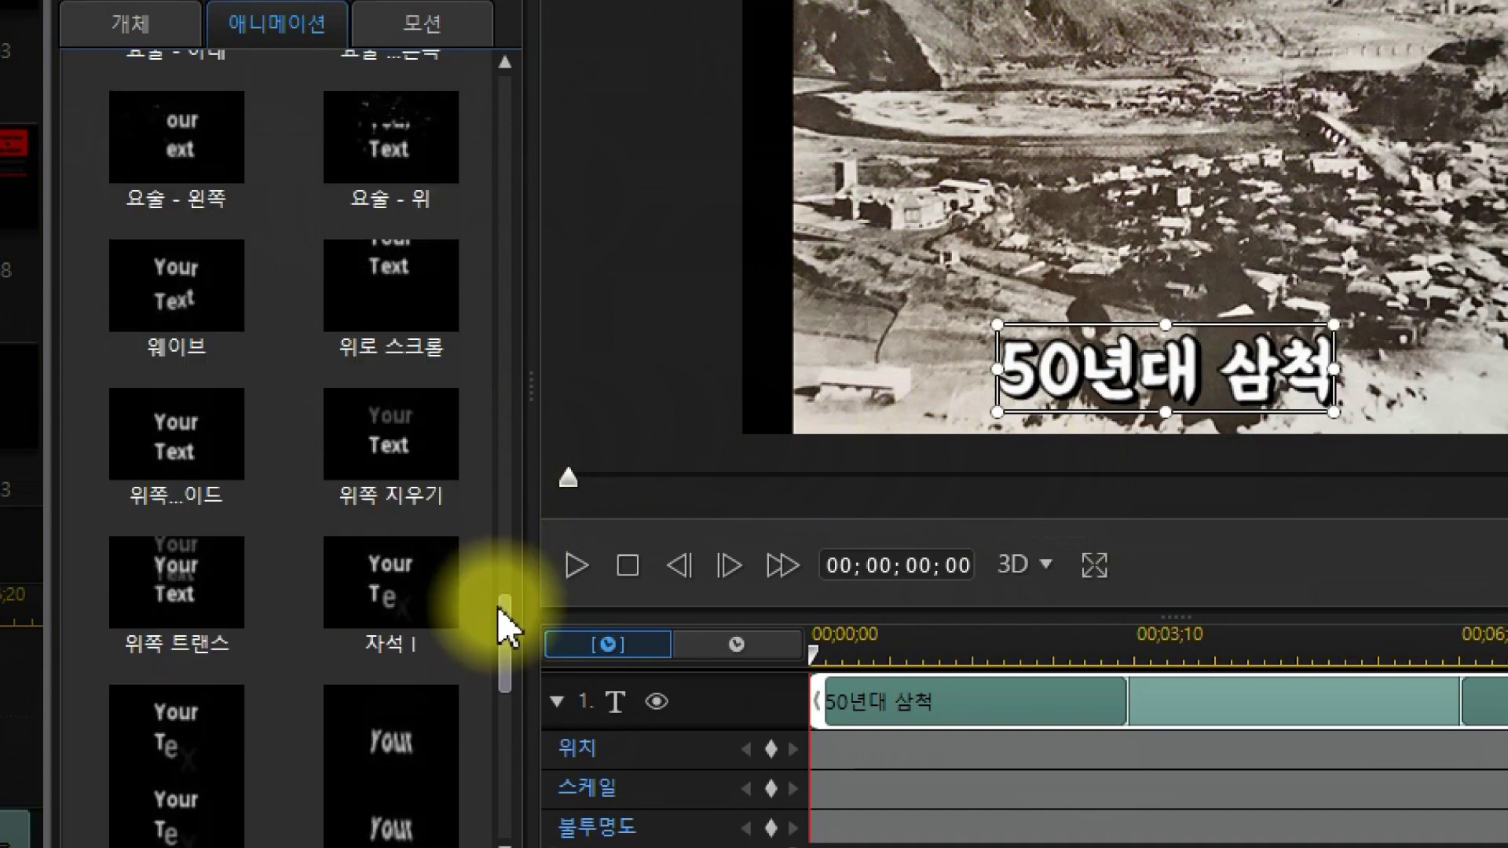
click(428, 469)
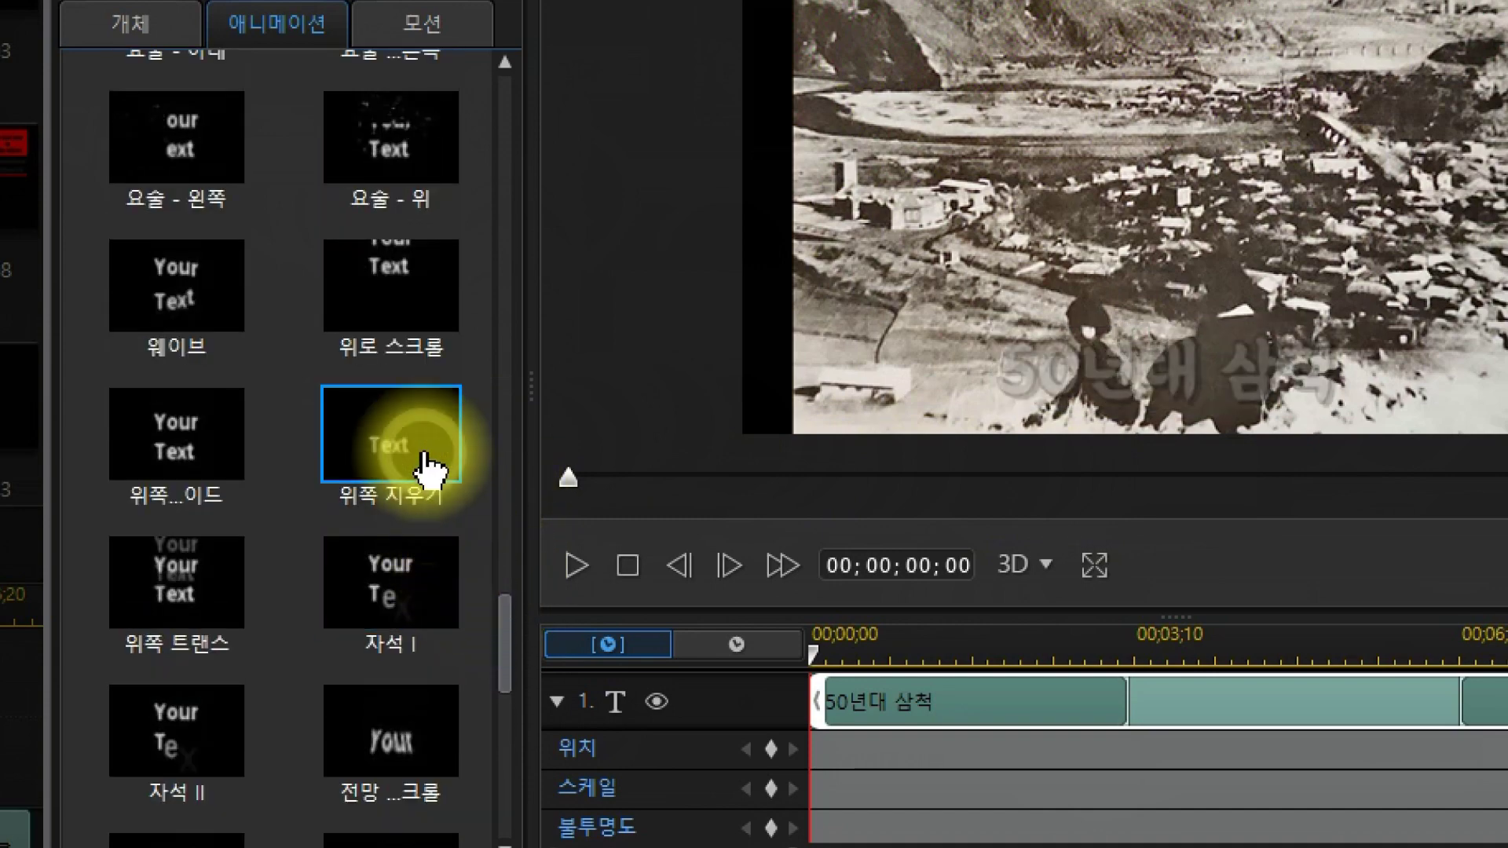
click(428, 609)
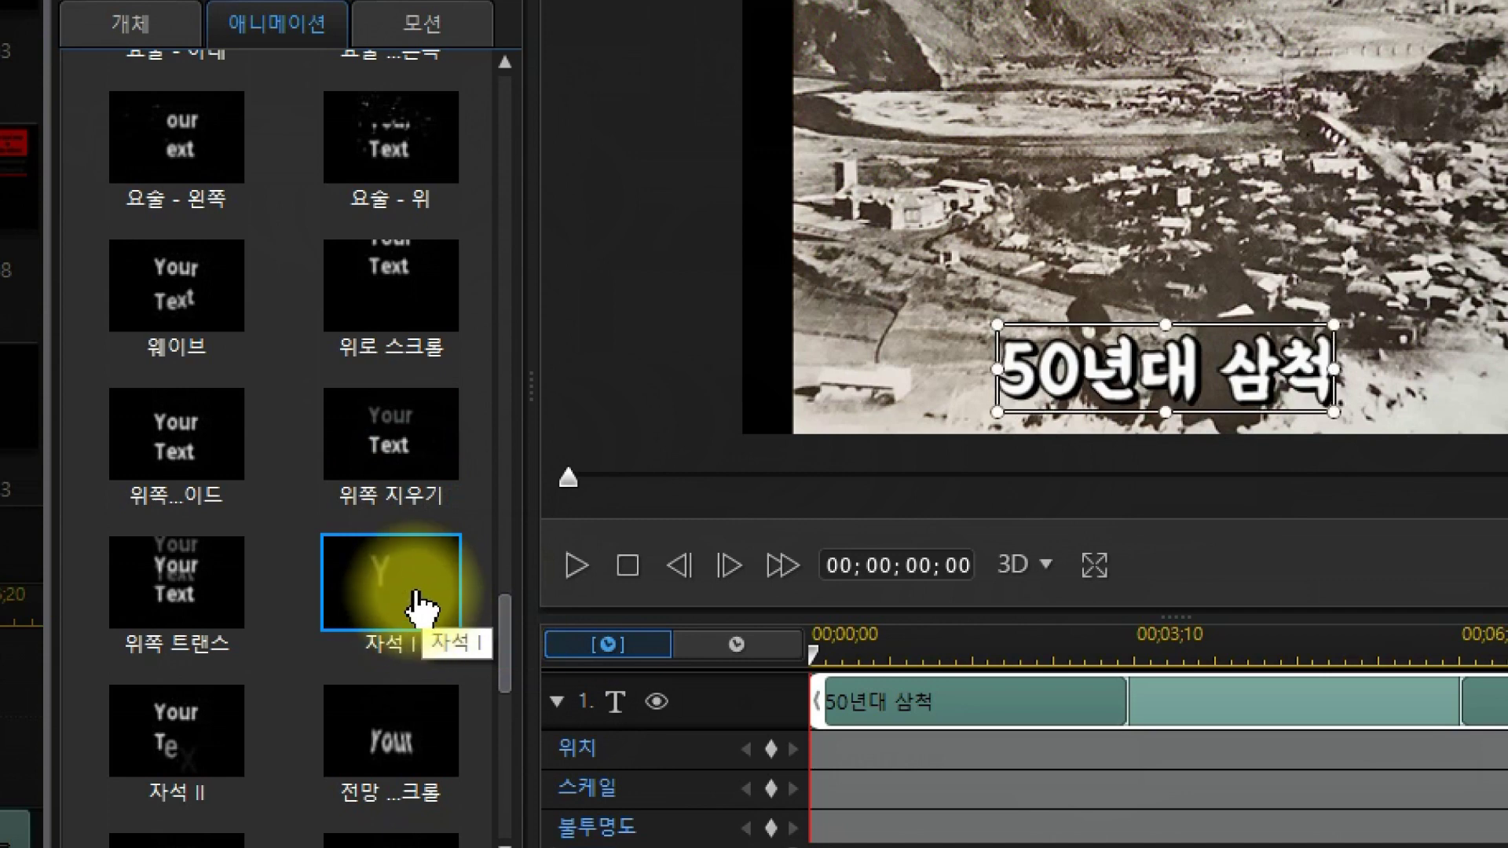
- Apply the 페이드 out animation to the 50년대 삼척 caption
drag(512, 631, 495, 802)
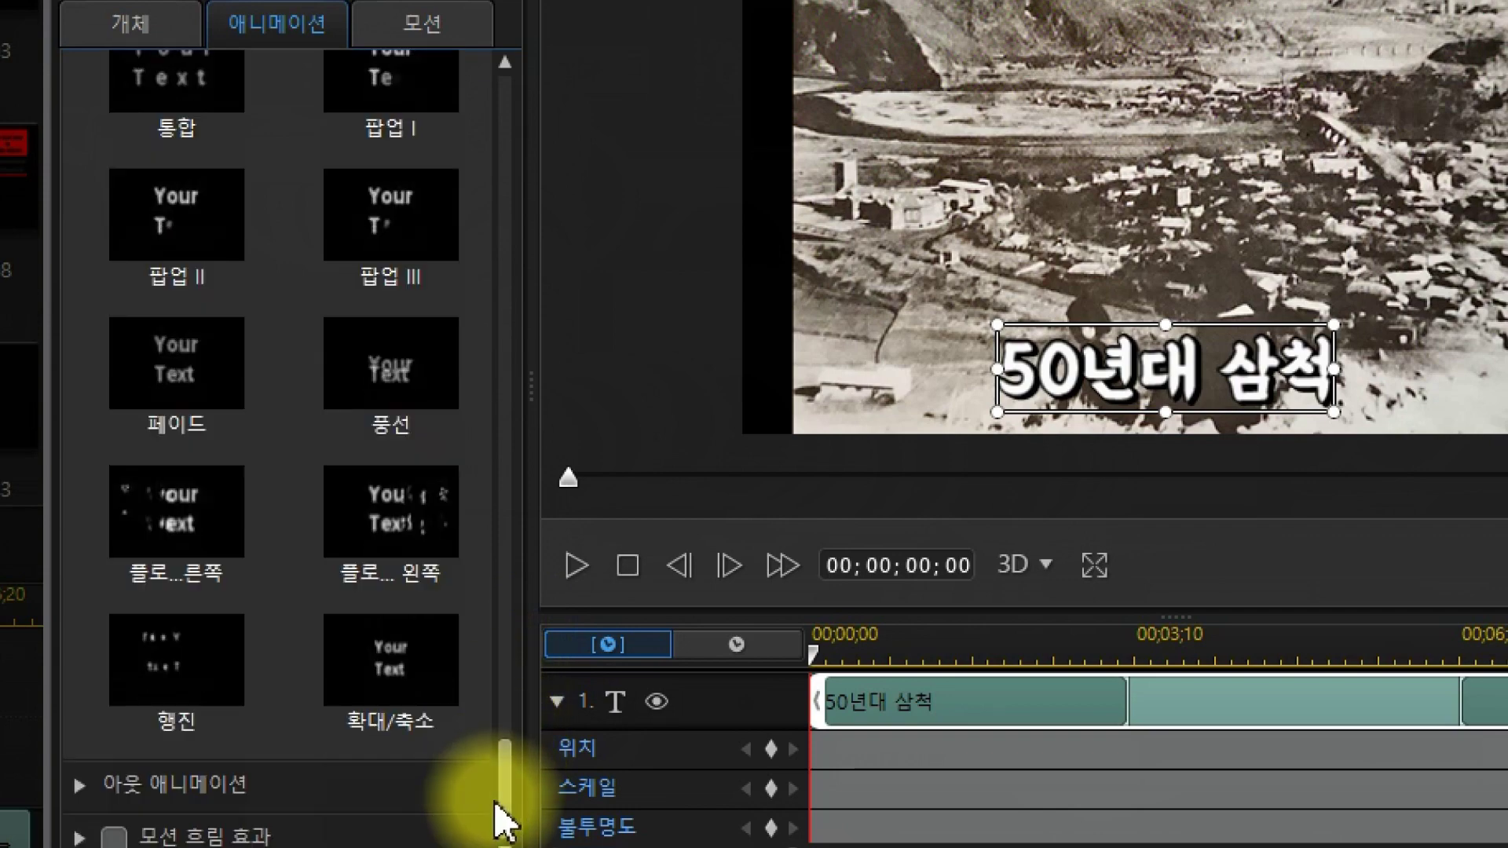
click(81, 790)
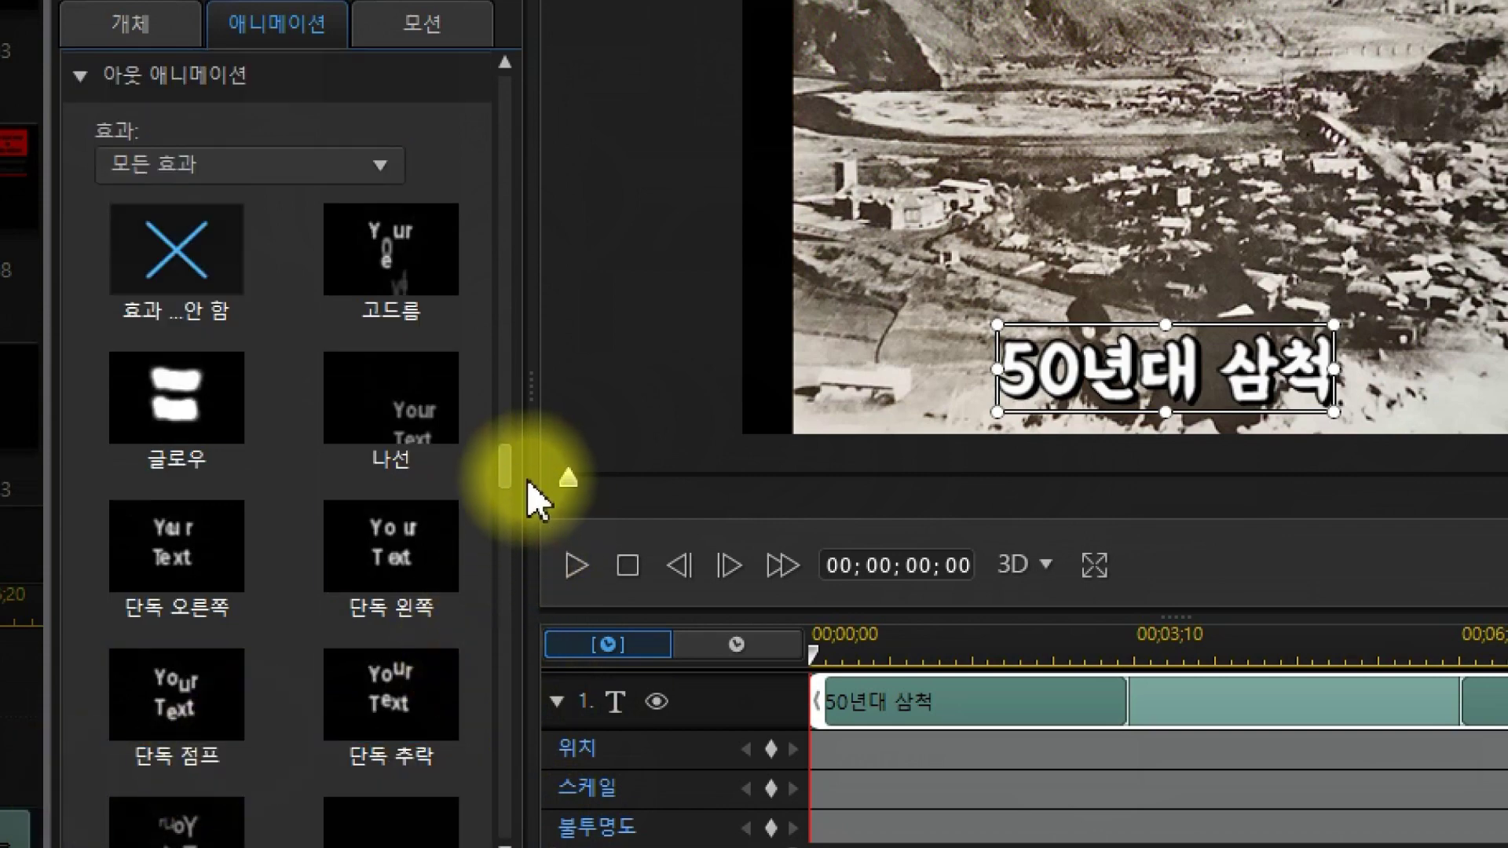
drag(503, 469, 511, 601)
drag(512, 767, 503, 817)
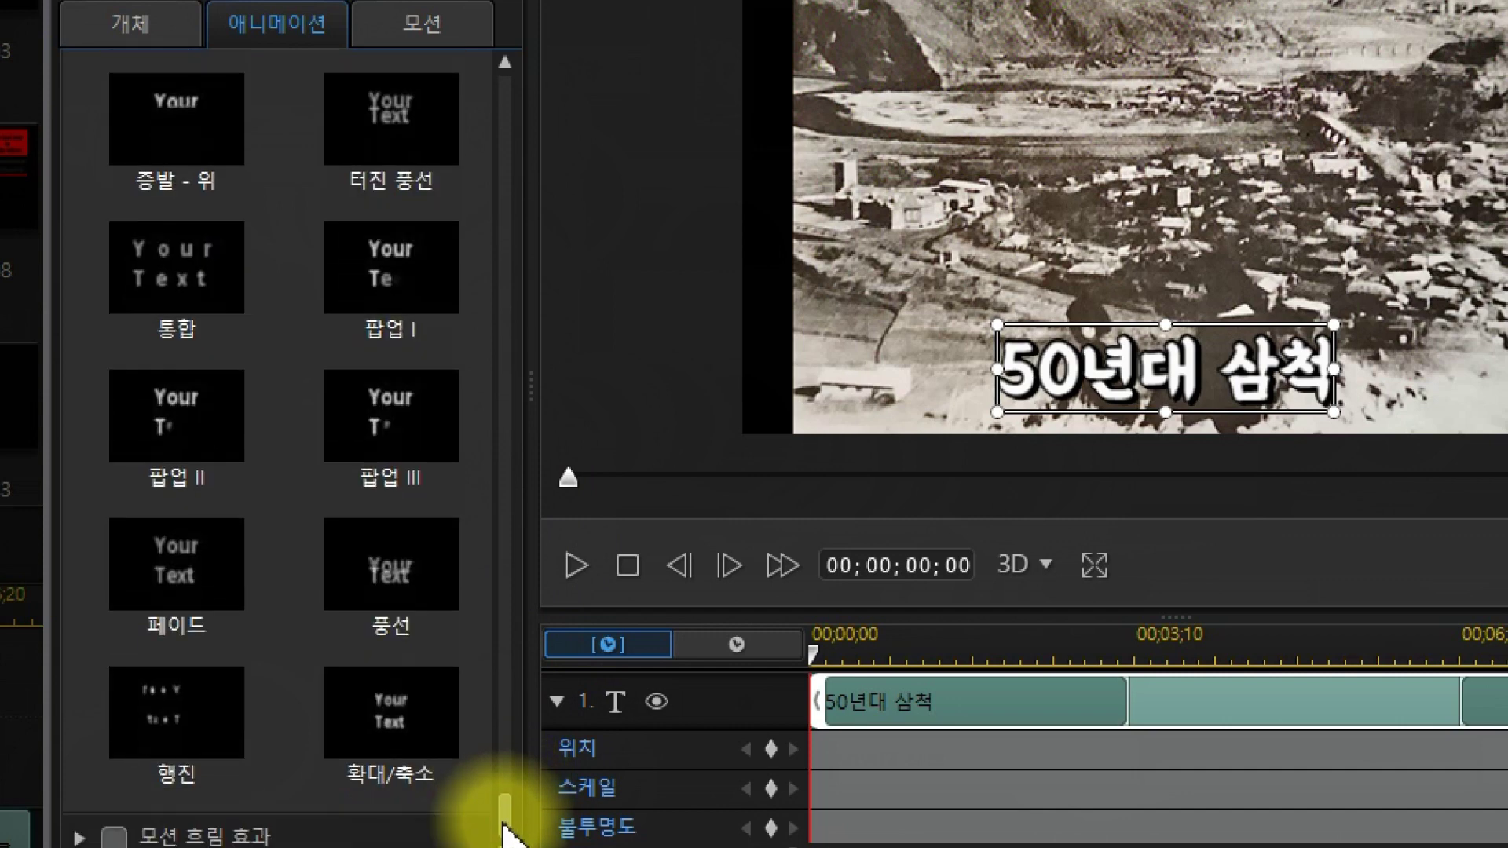
click(194, 573)
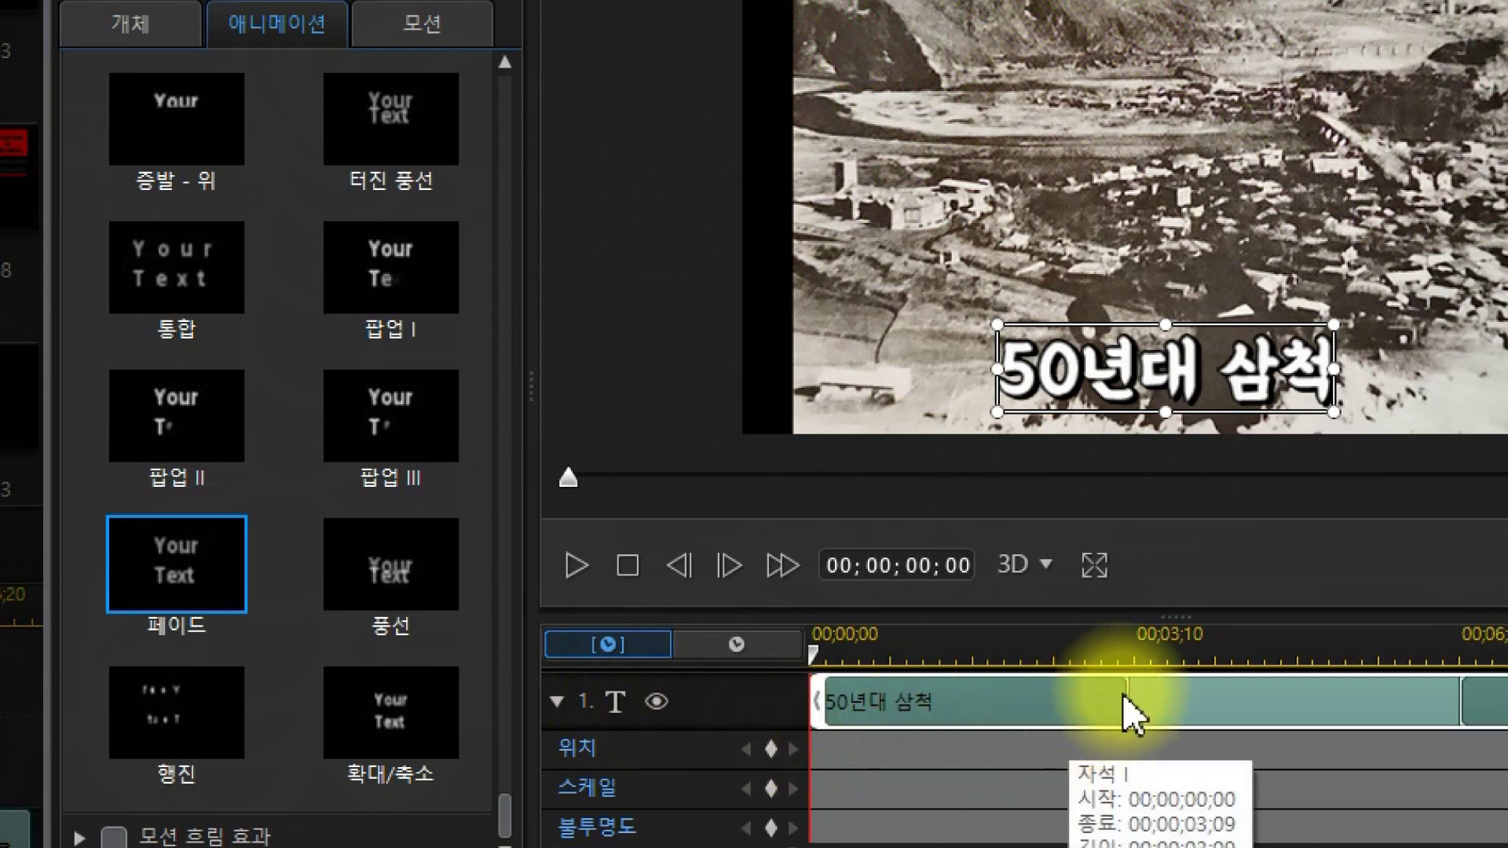
- Shorten the caption's in animation to end at about 00;00;01;21, start its out animation at about 00;00;08;02, accept the title and preview it
drag(1127, 695, 973, 703)
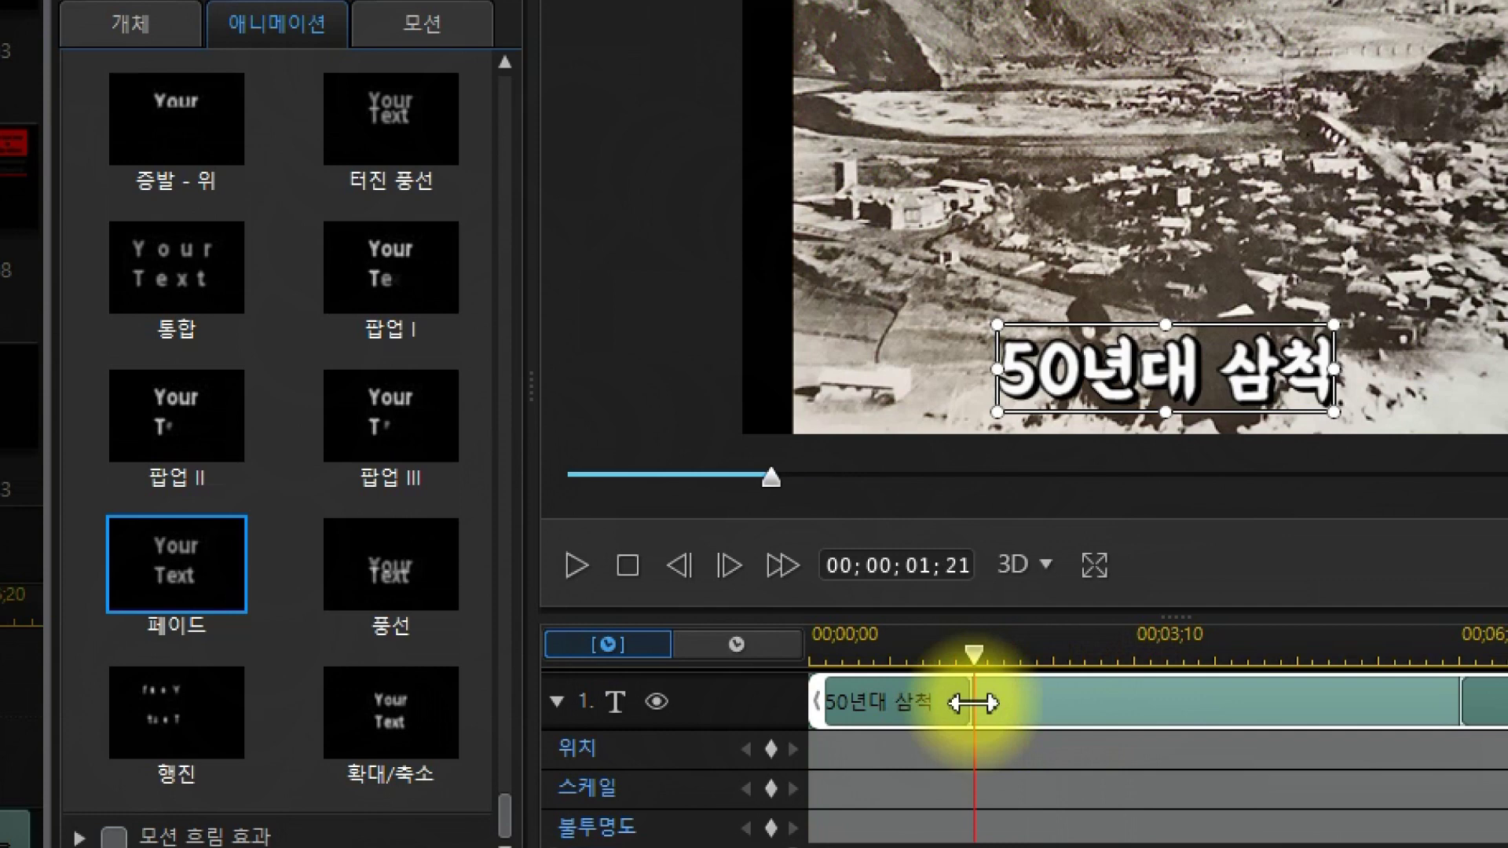
drag(1460, 687, 1506, 692)
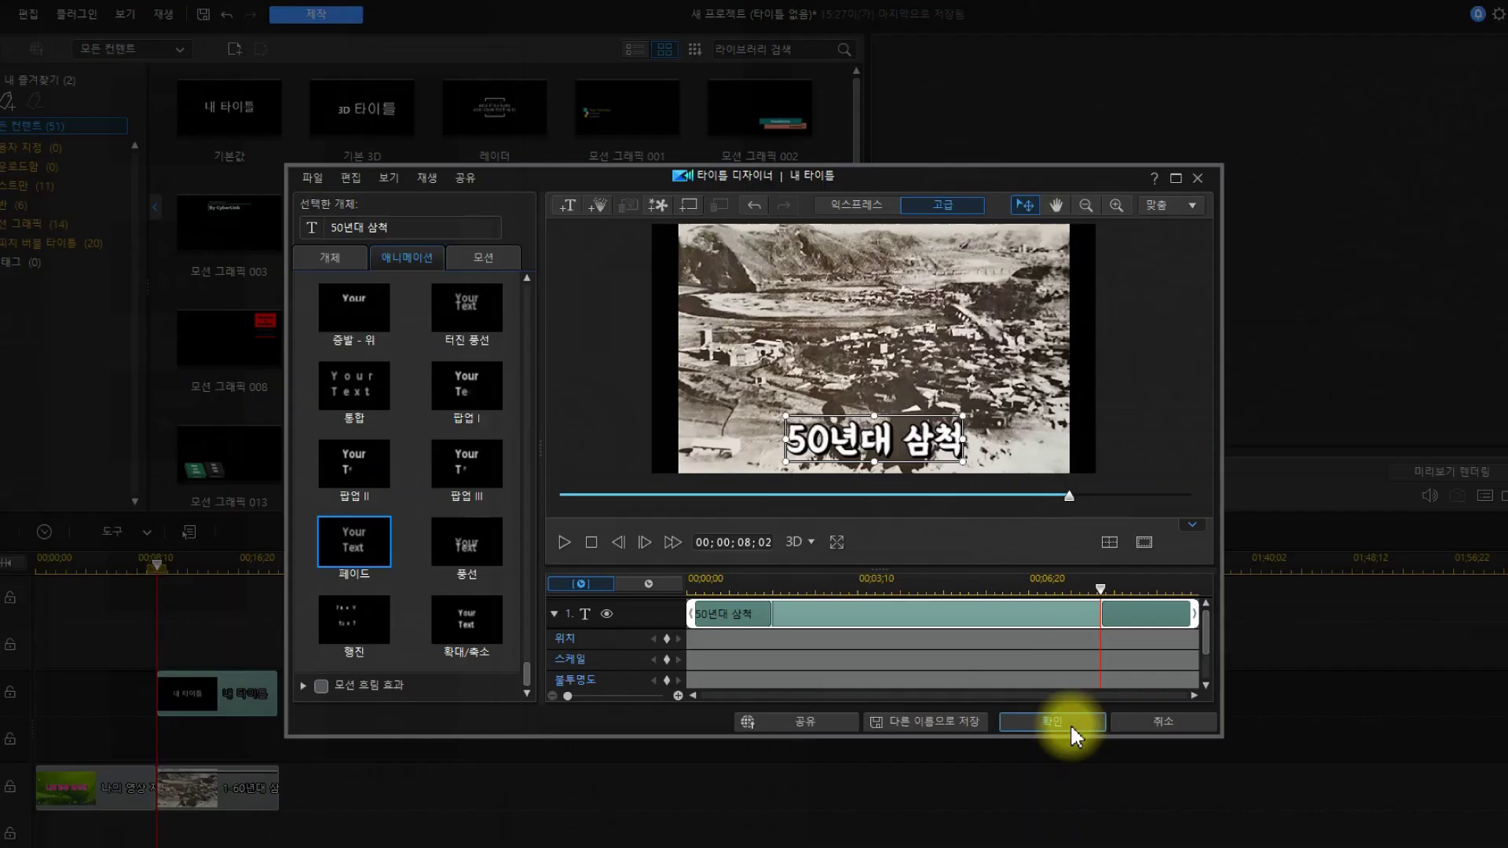
click(1070, 723)
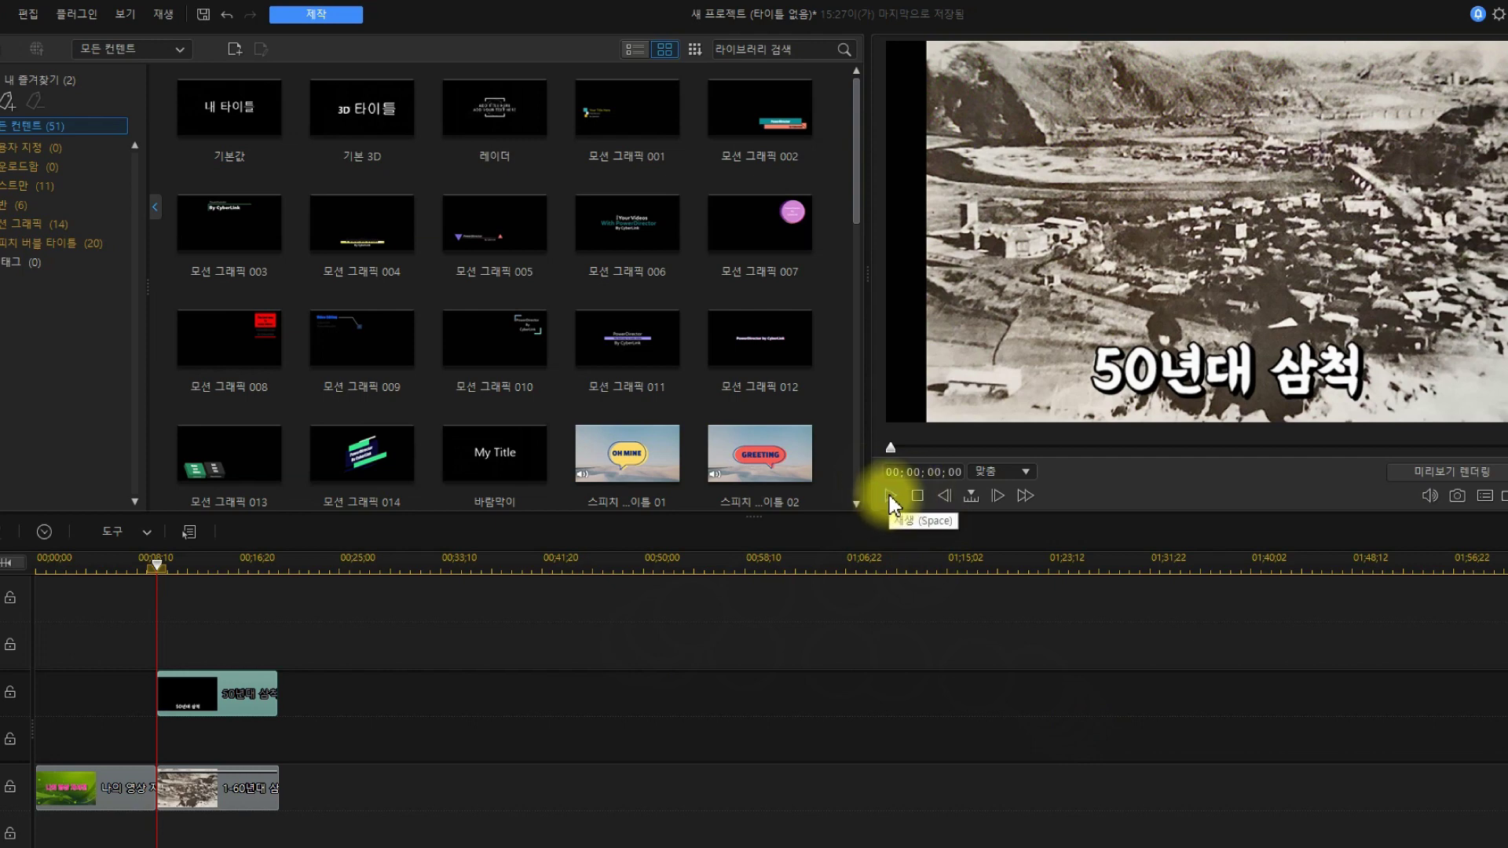
click(886, 501)
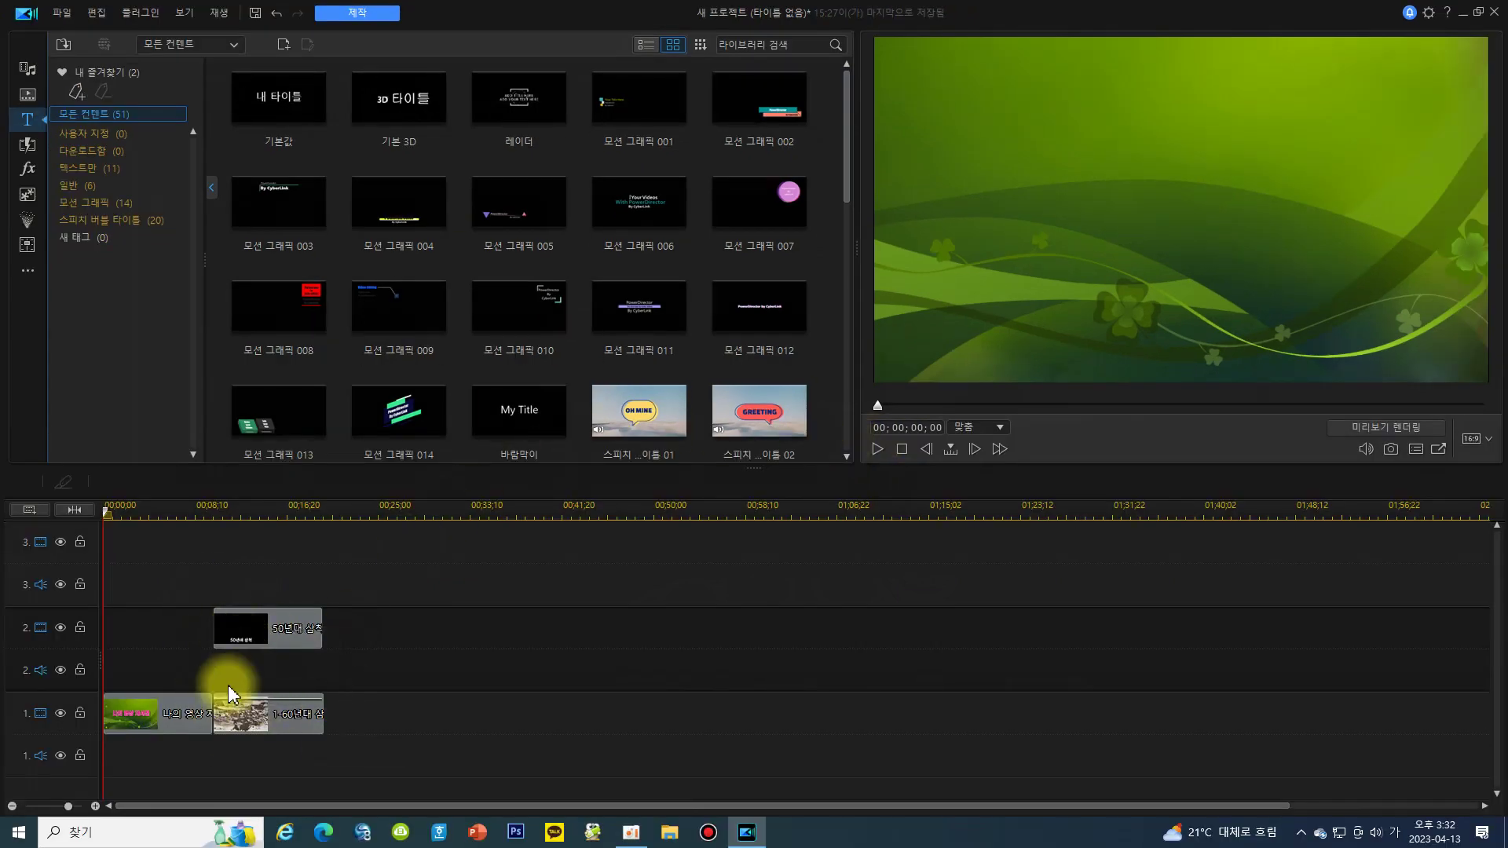
key(space)
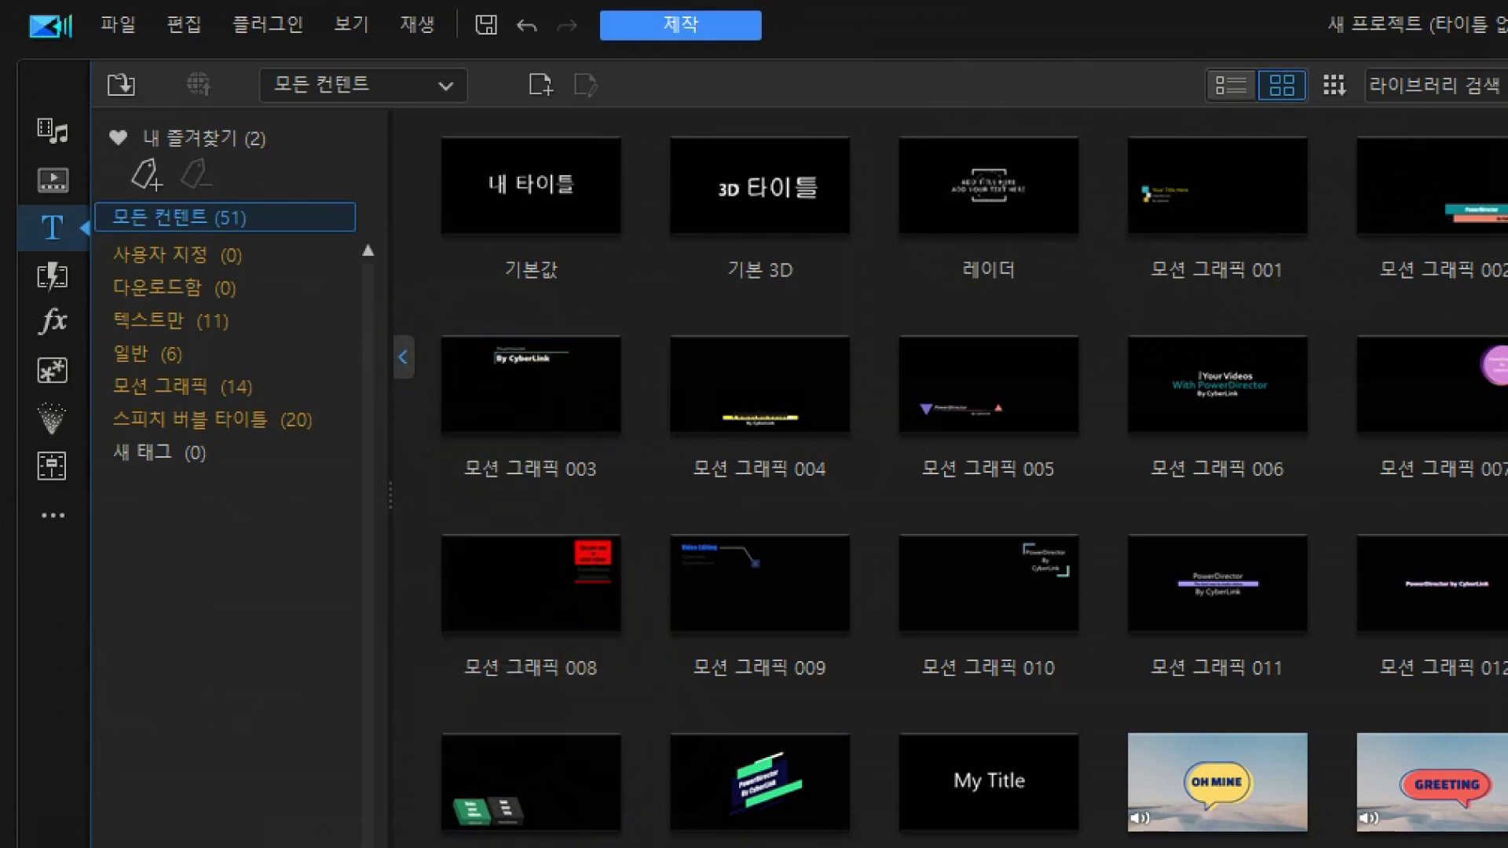
- Place the 거울 transition between the opening title clip and the first photo on track 1, and preview it
click(50, 284)
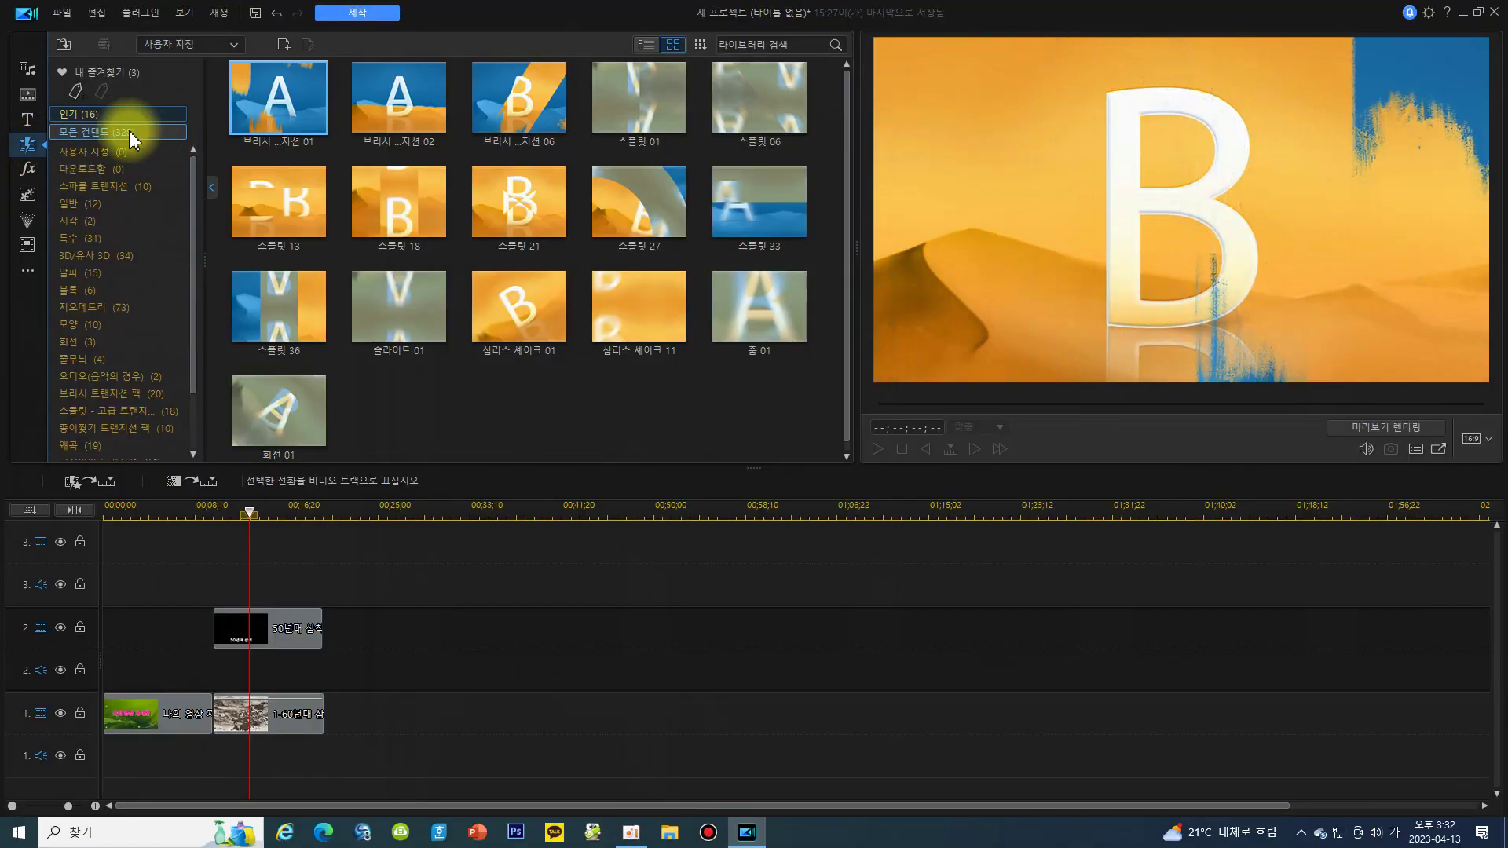
click(129, 130)
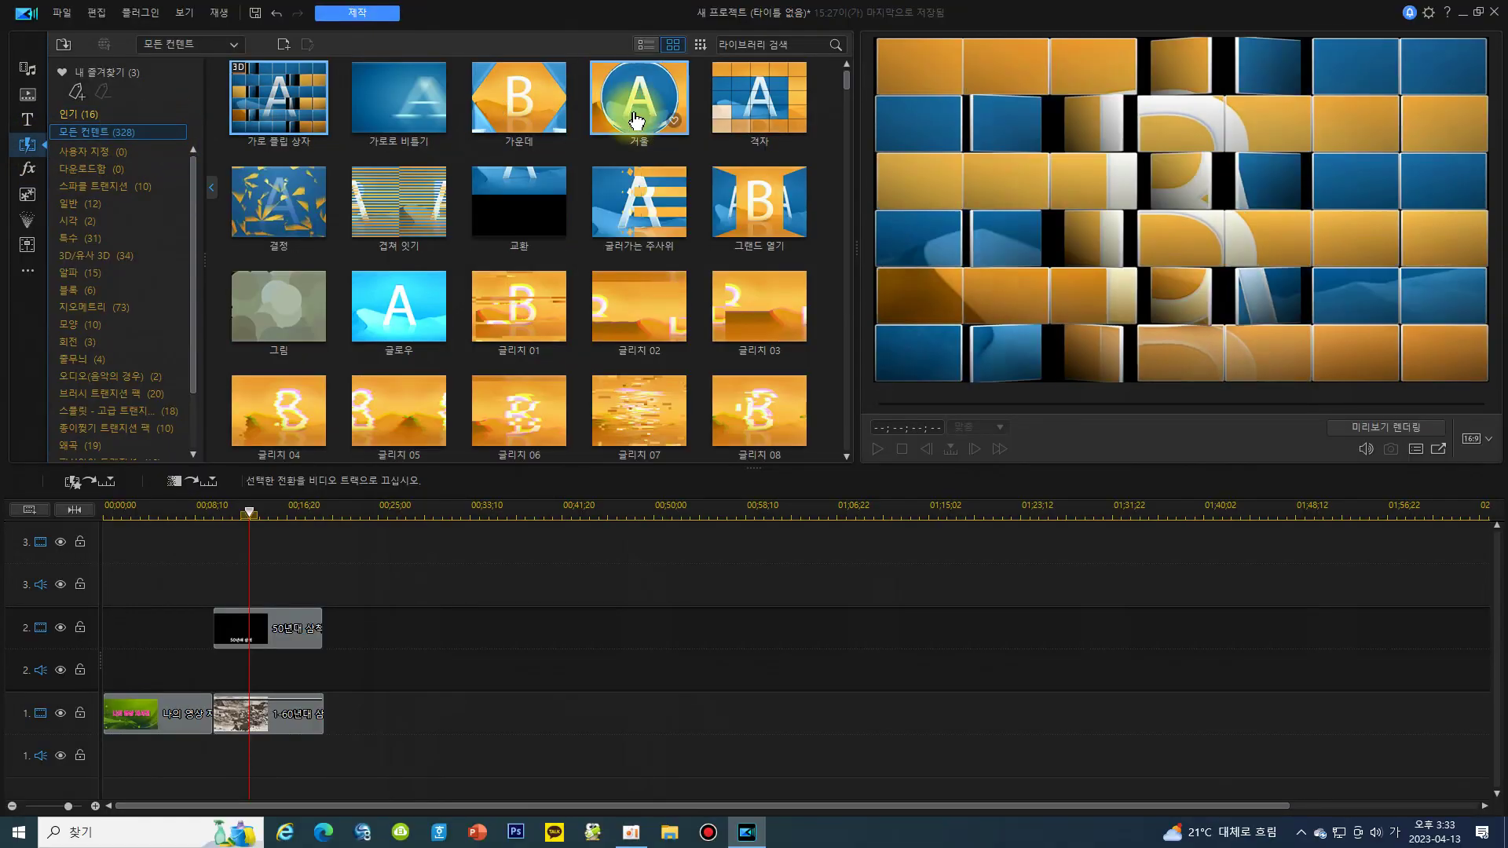
click(639, 118)
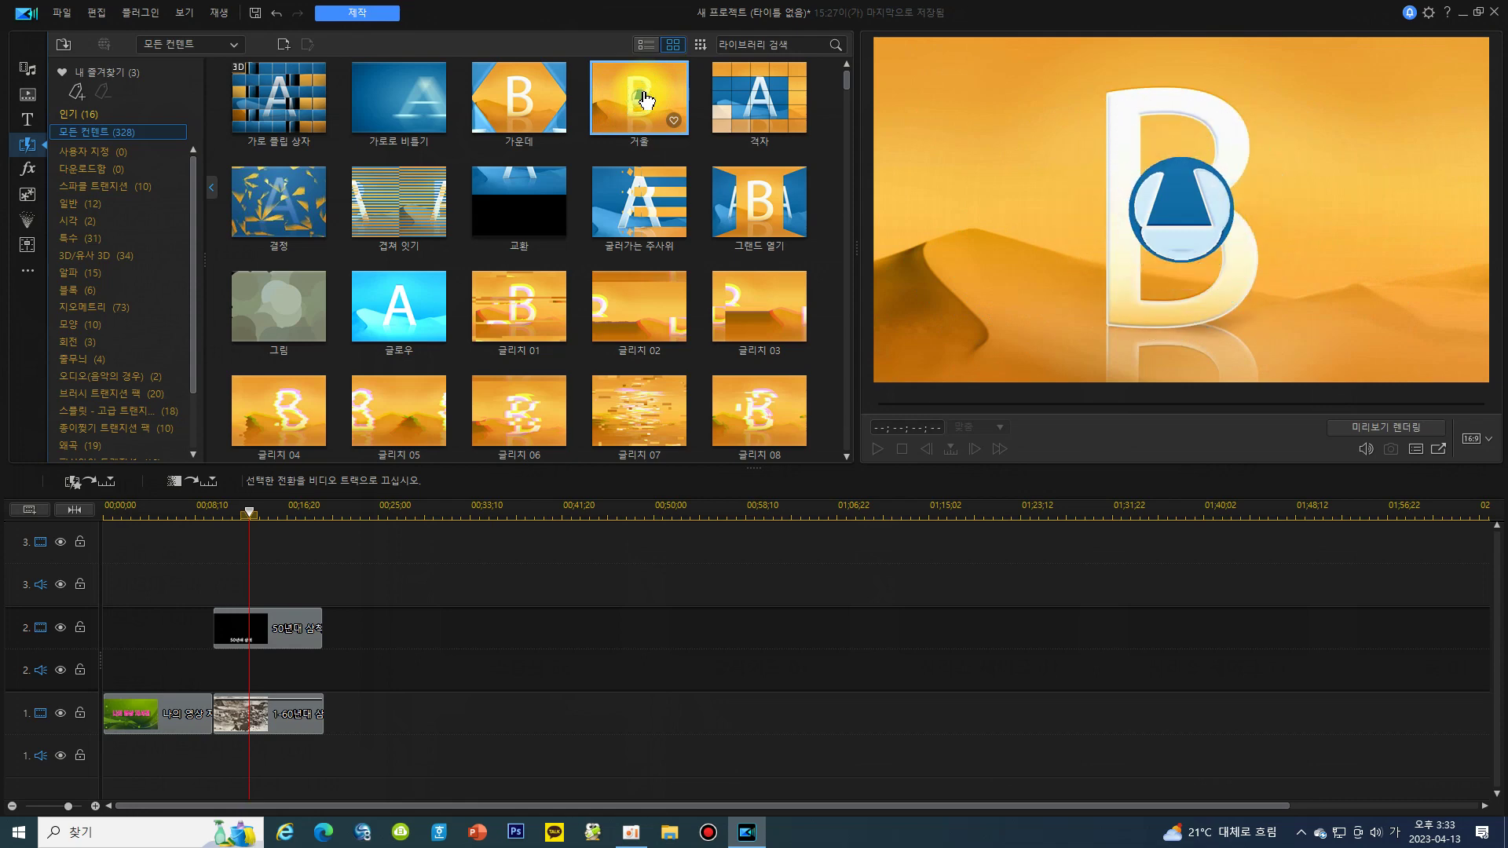
drag(644, 100, 224, 715)
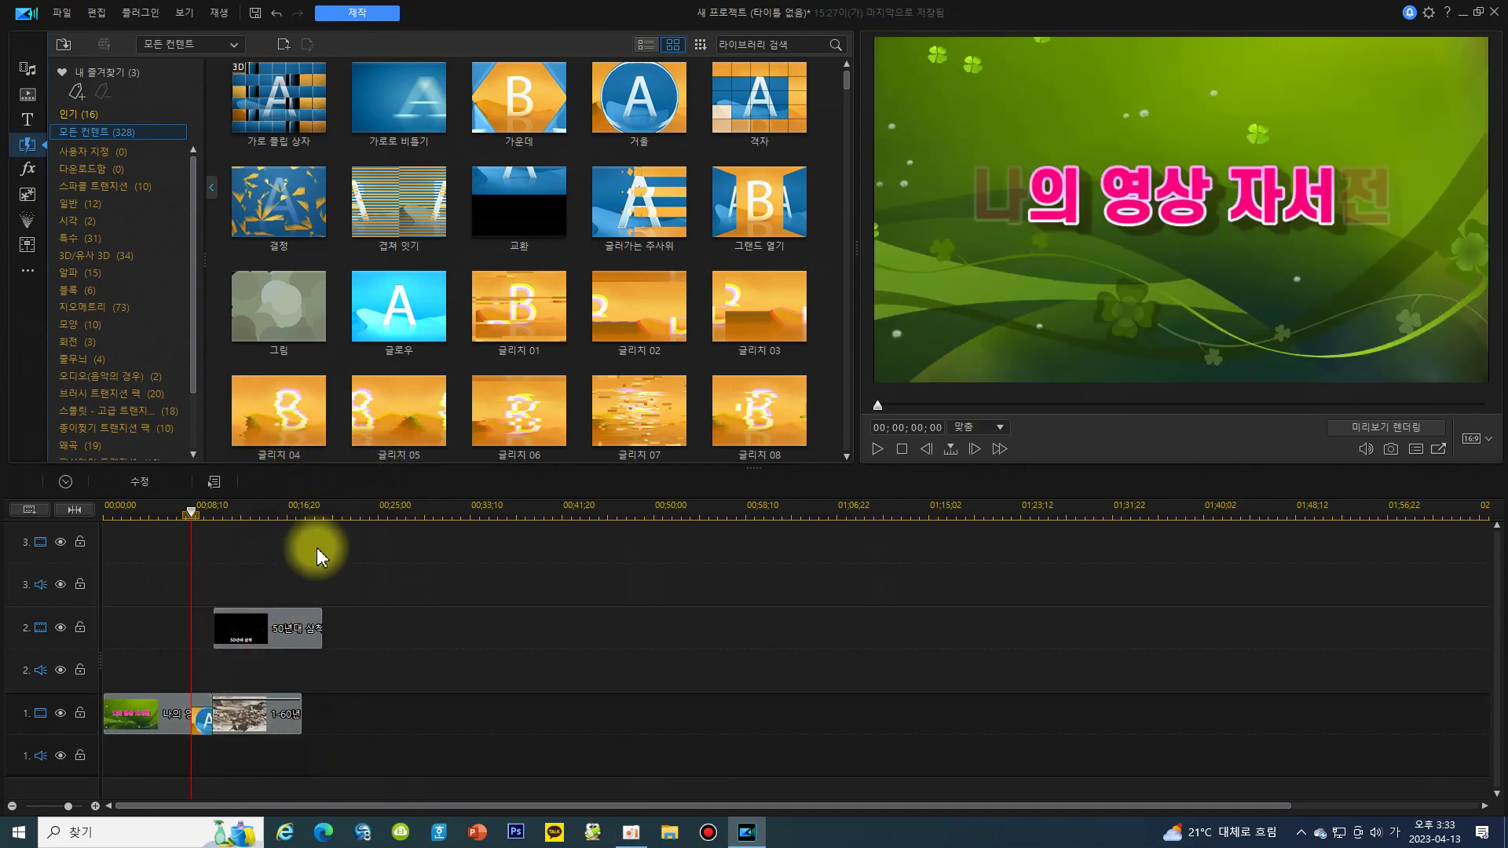
key(space)
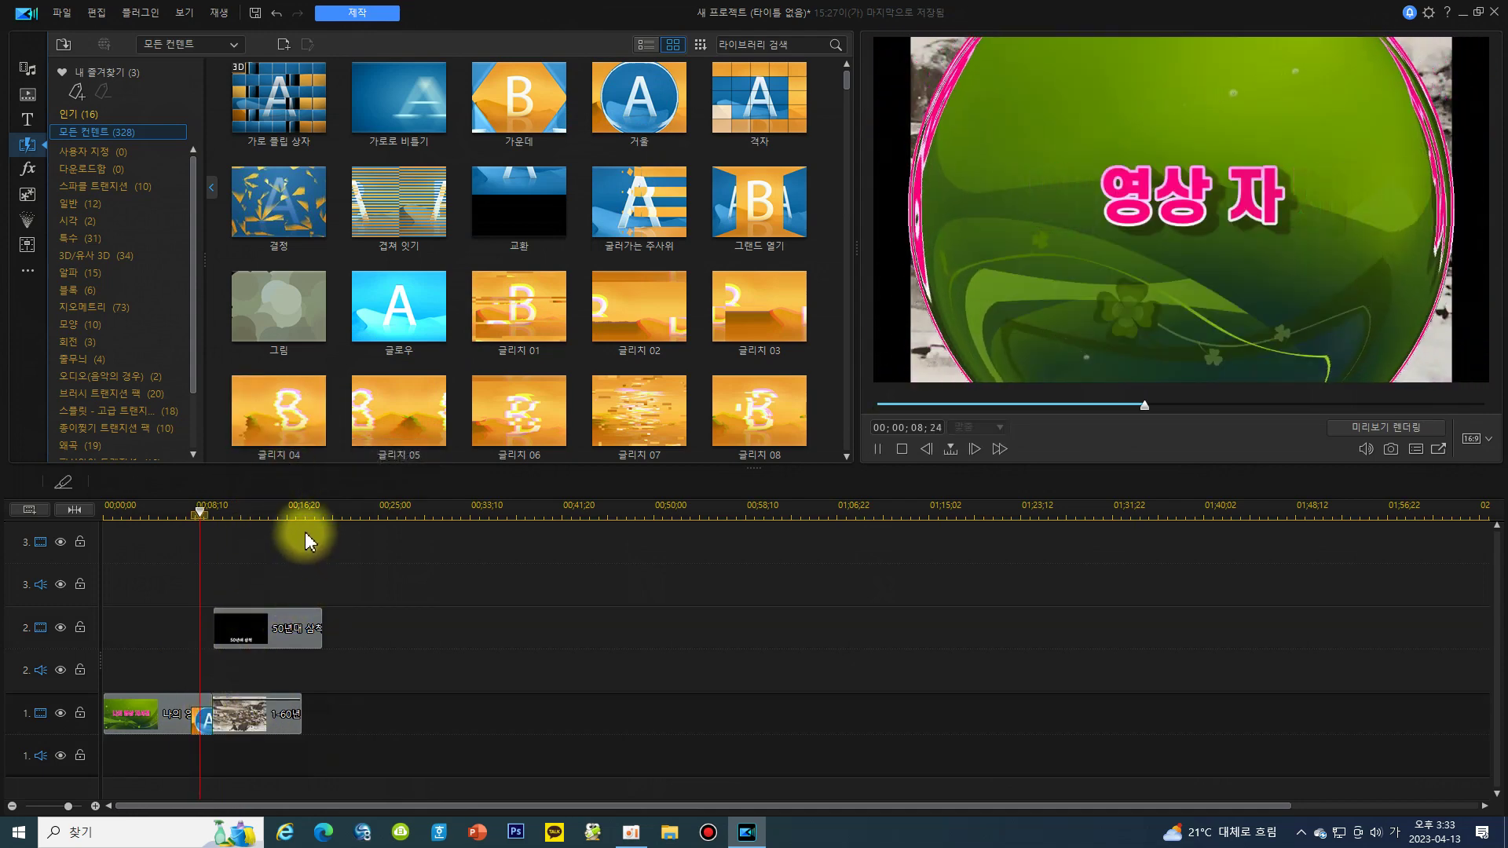
key(space)
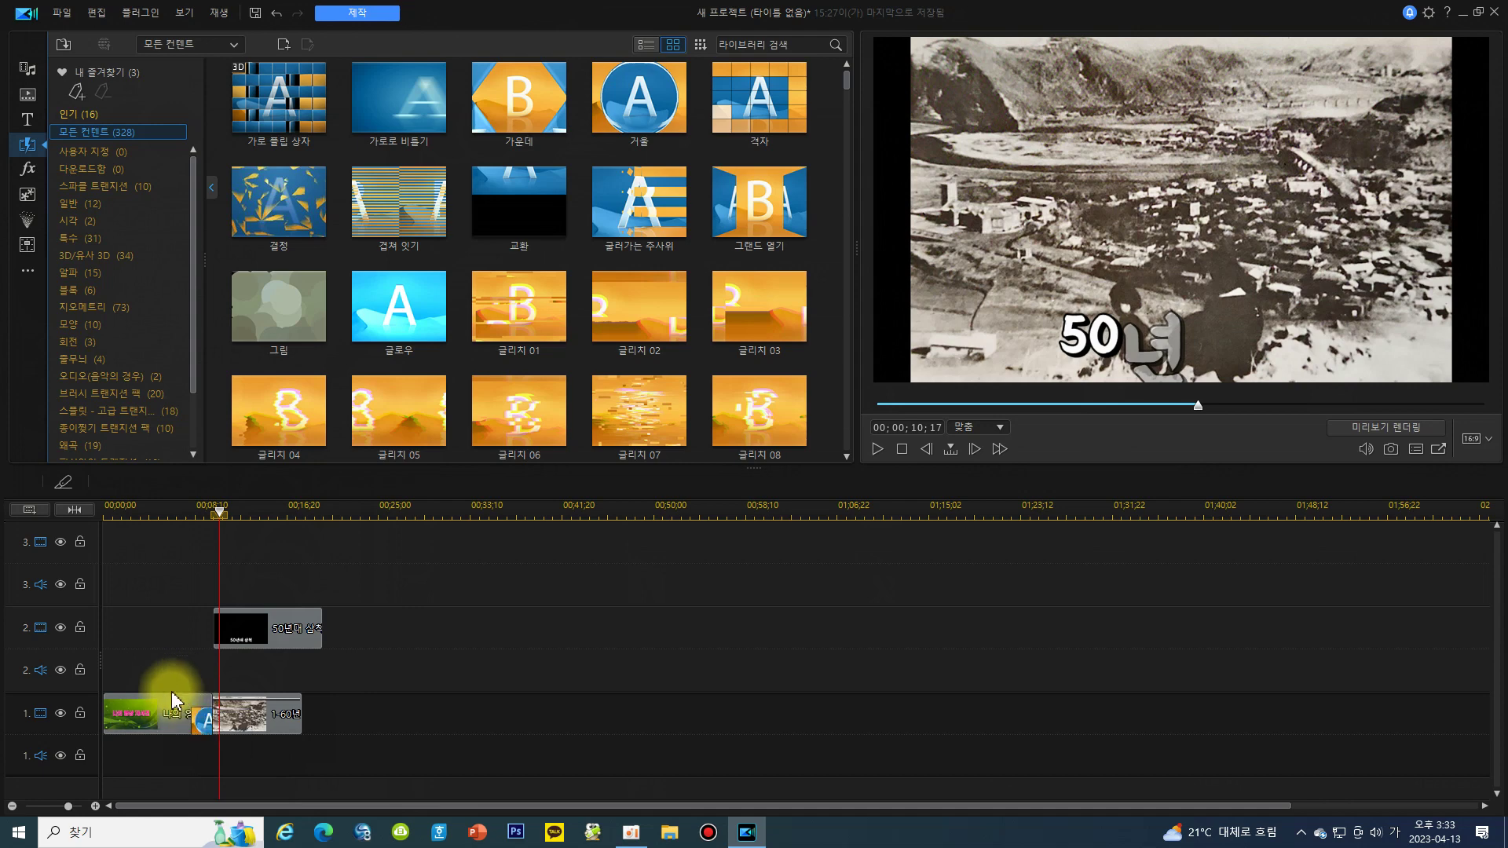
- Change the 거울 transition's behaviour from overlap to 십자가 (cross)
double_click(206, 729)
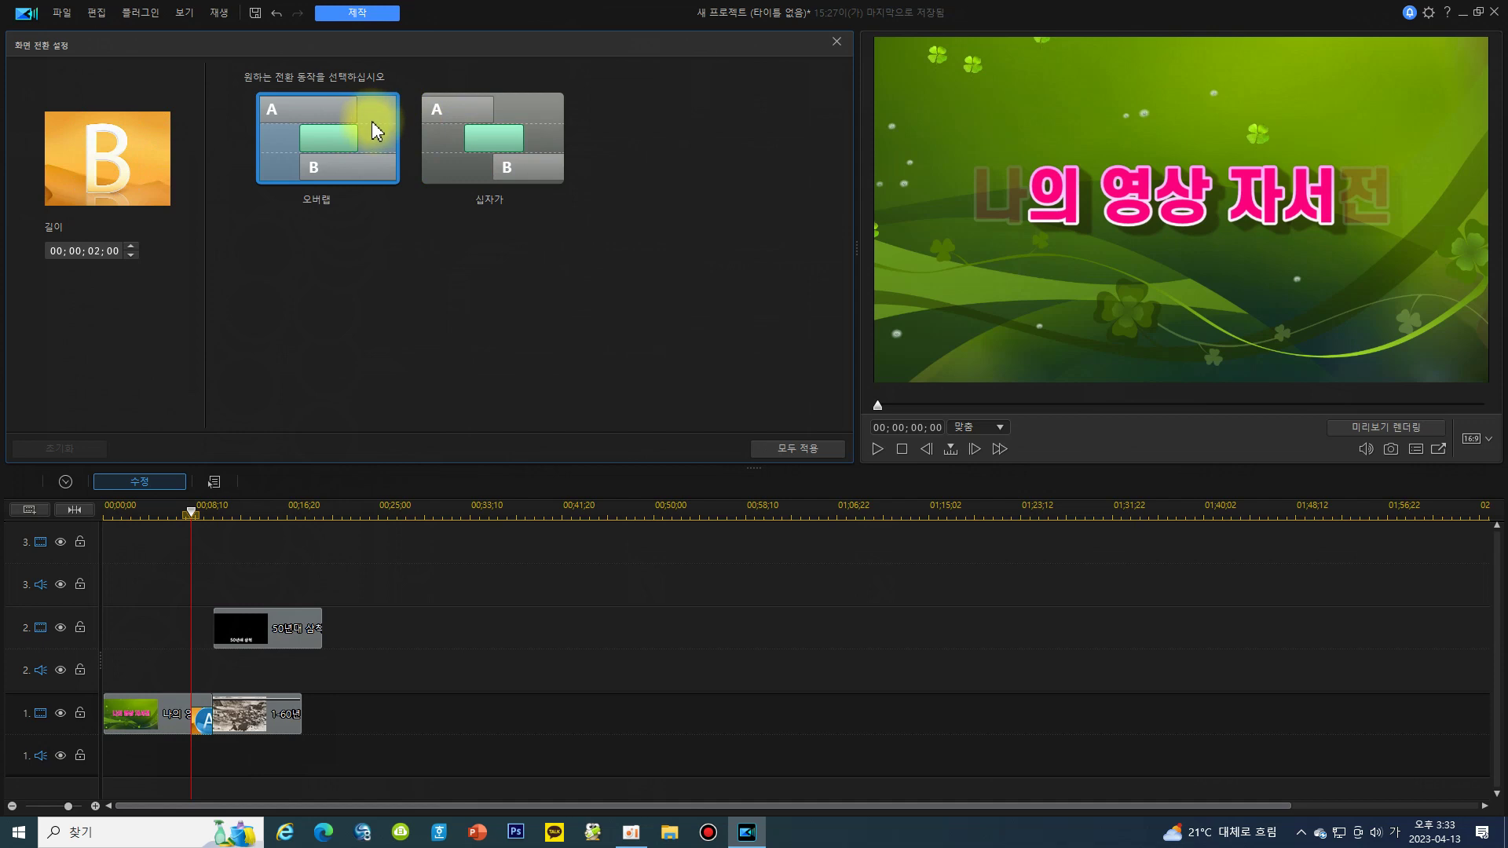
click(505, 147)
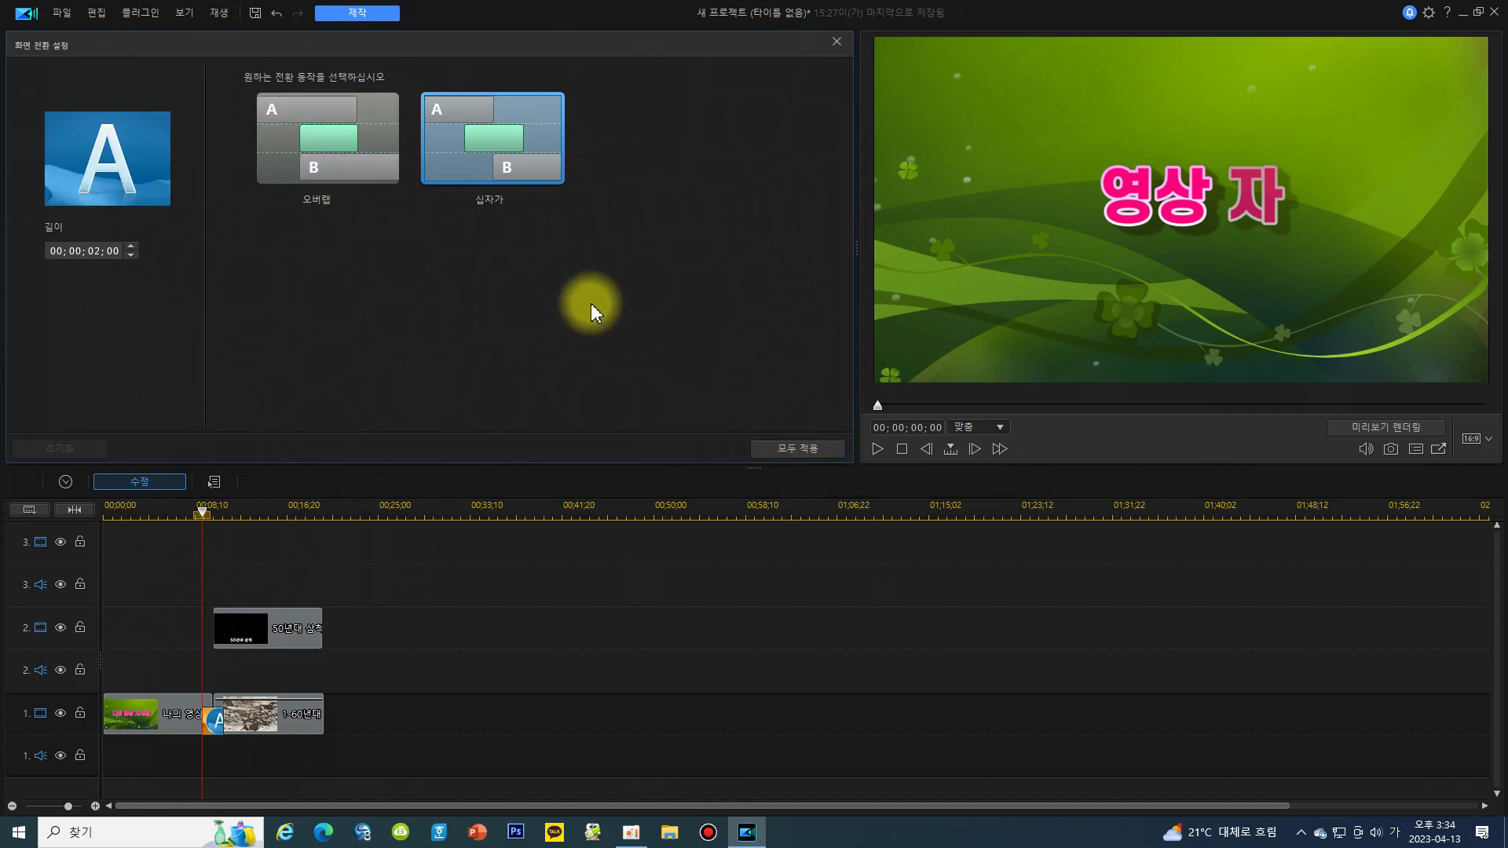
click(836, 41)
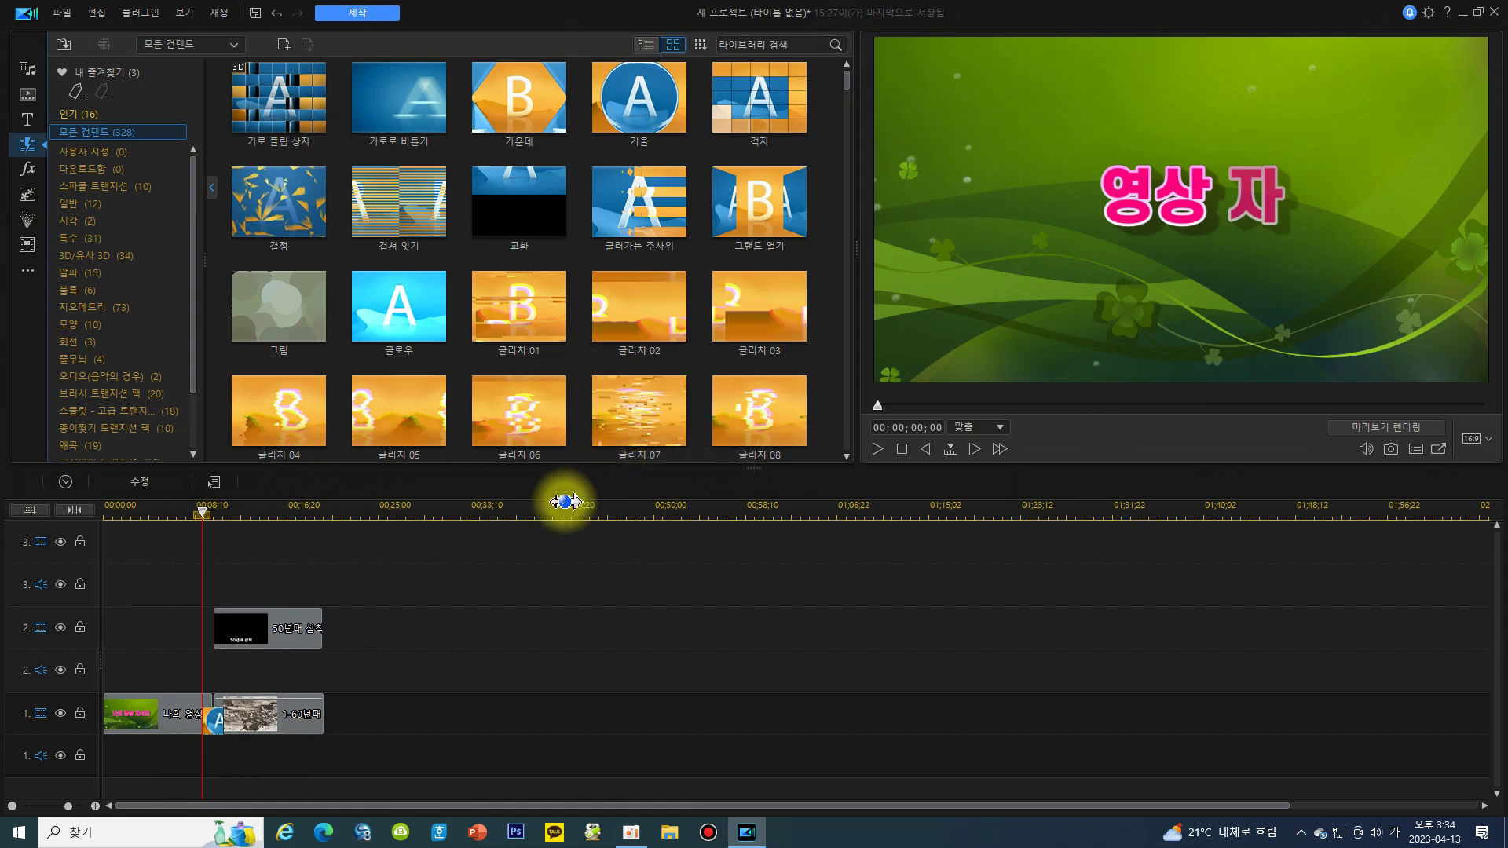
- Add 2-나.jpg from the 1-유년시절 folder after the first photo on track 1 and extend it to about 00;00;11;14
click(28, 70)
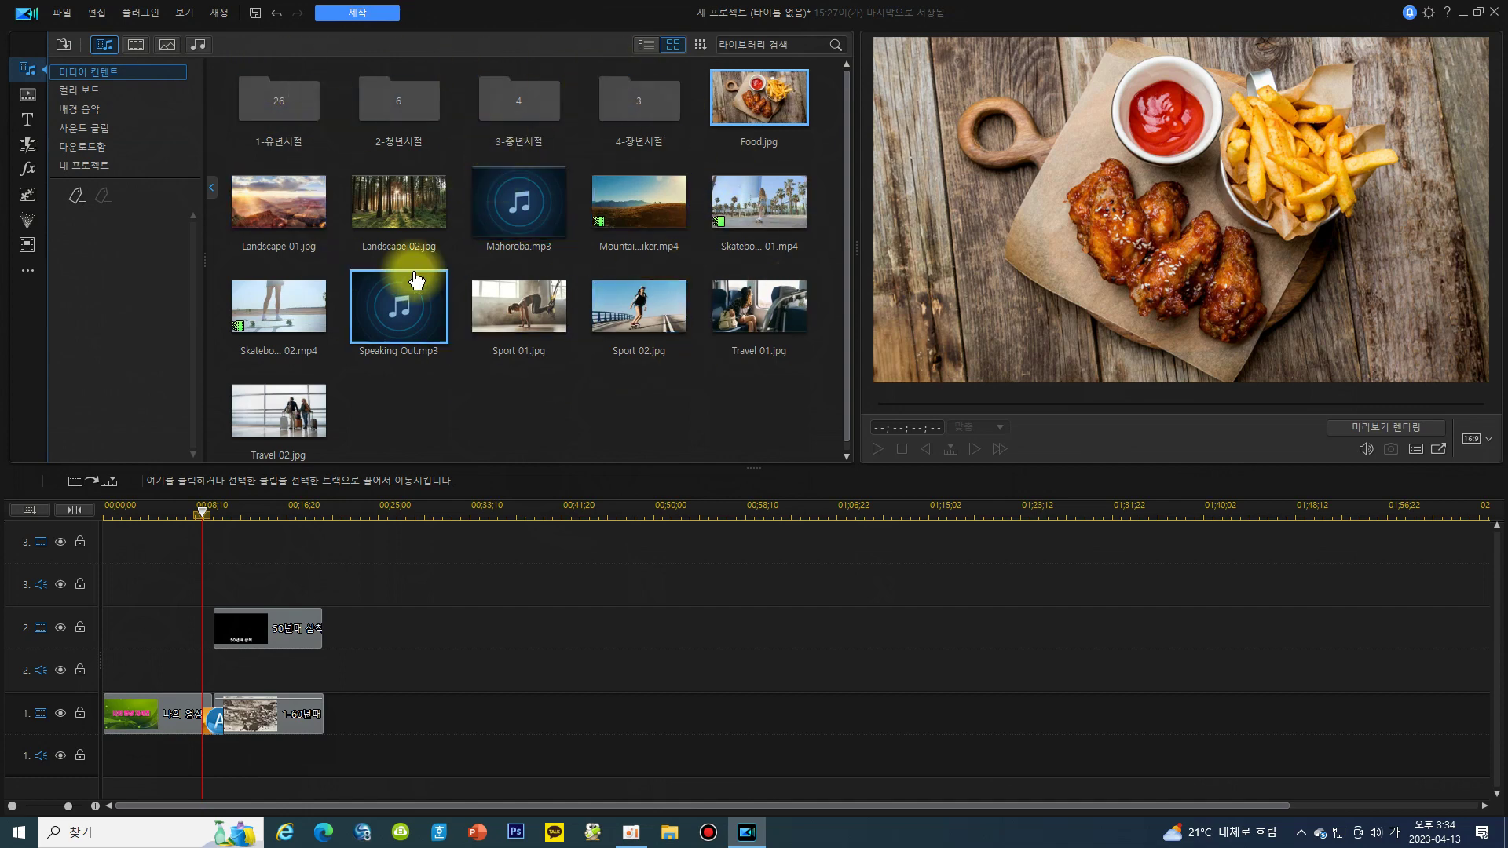
double_click(301, 126)
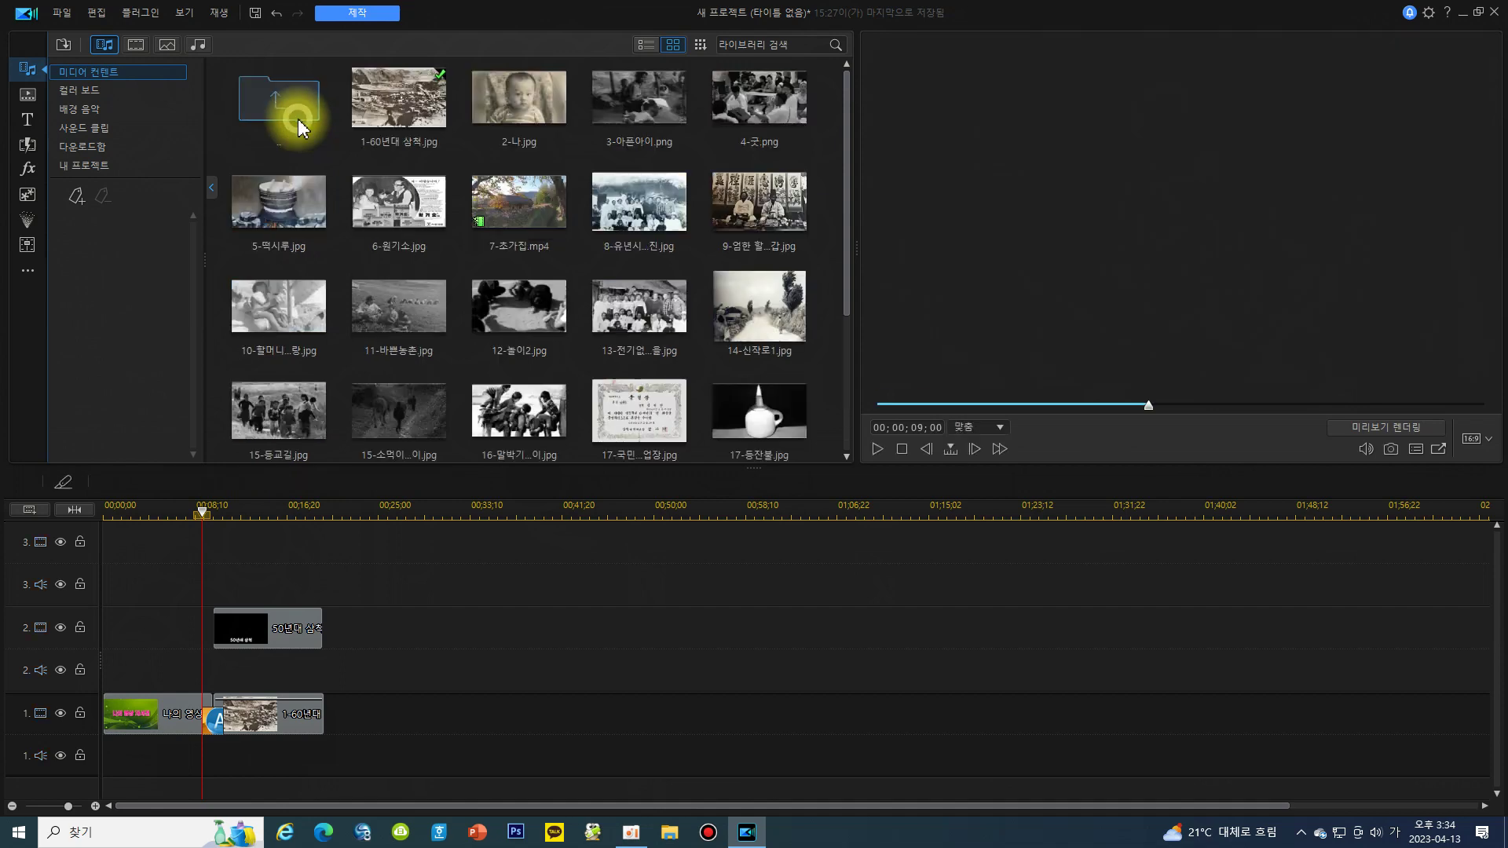
click(547, 123)
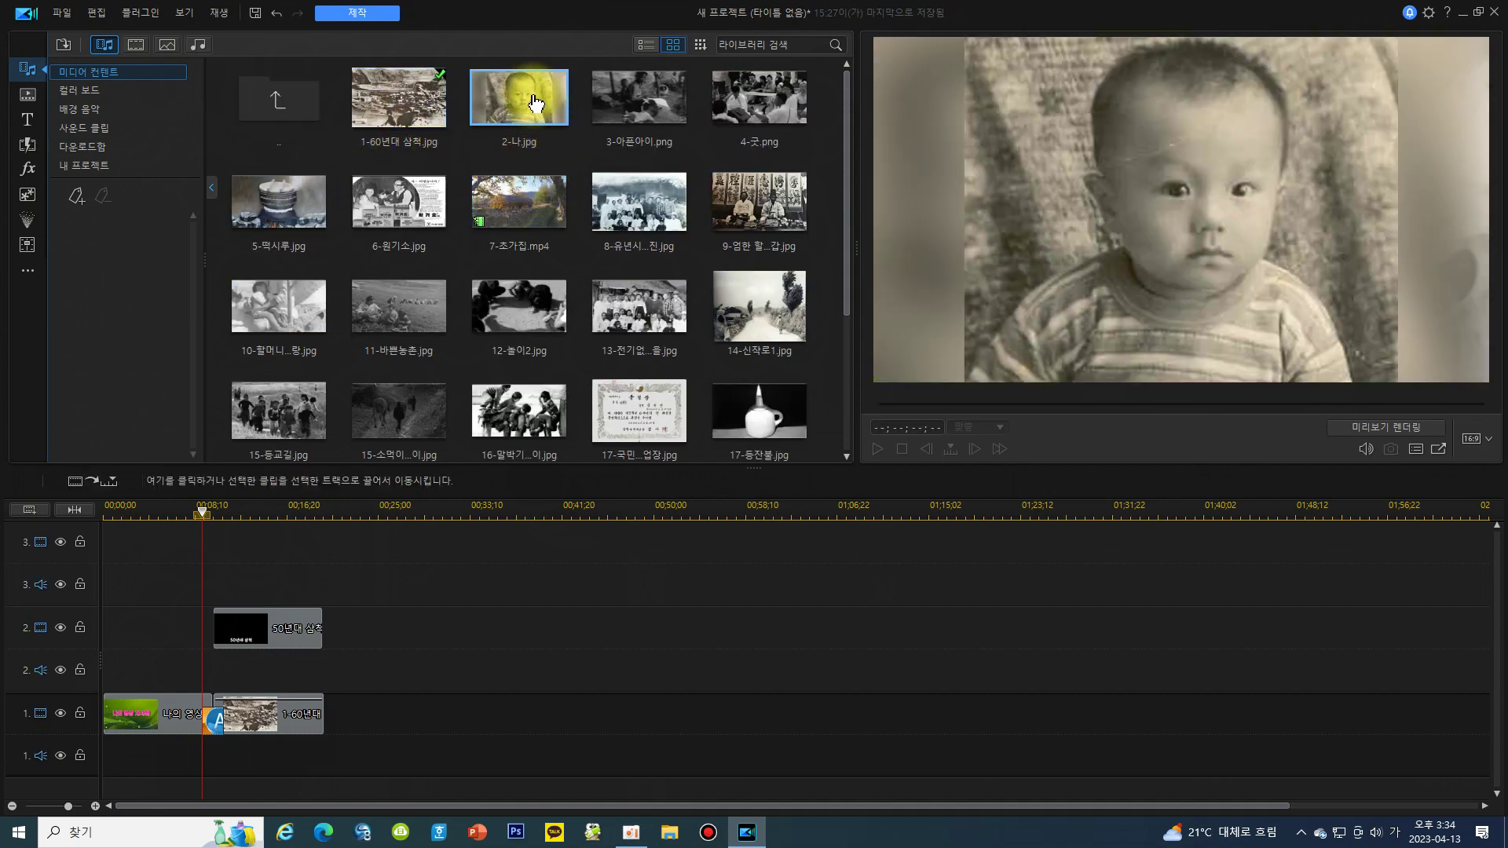
drag(527, 99, 344, 734)
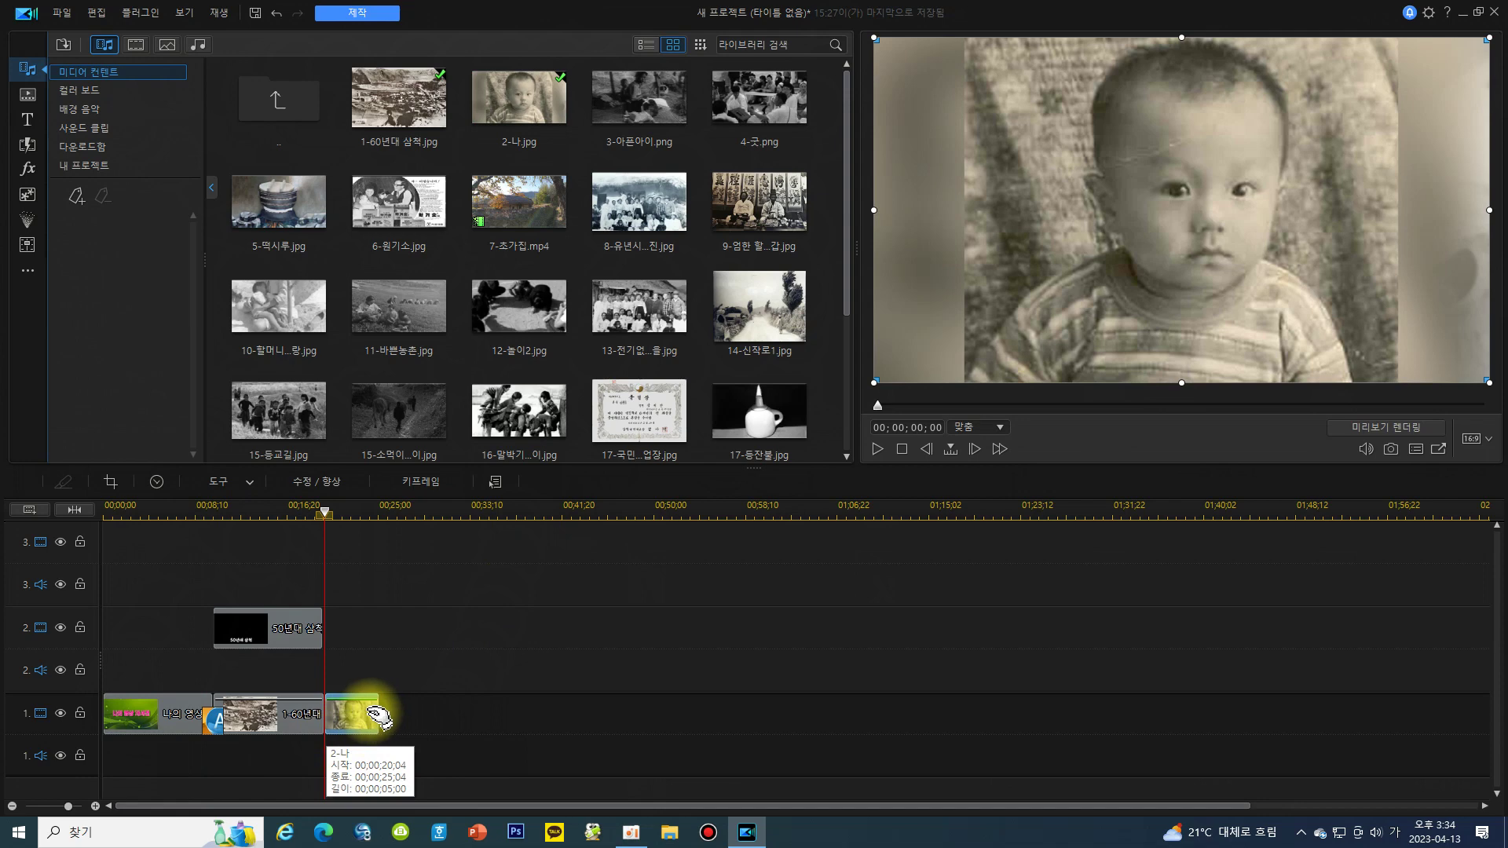
drag(376, 712, 451, 712)
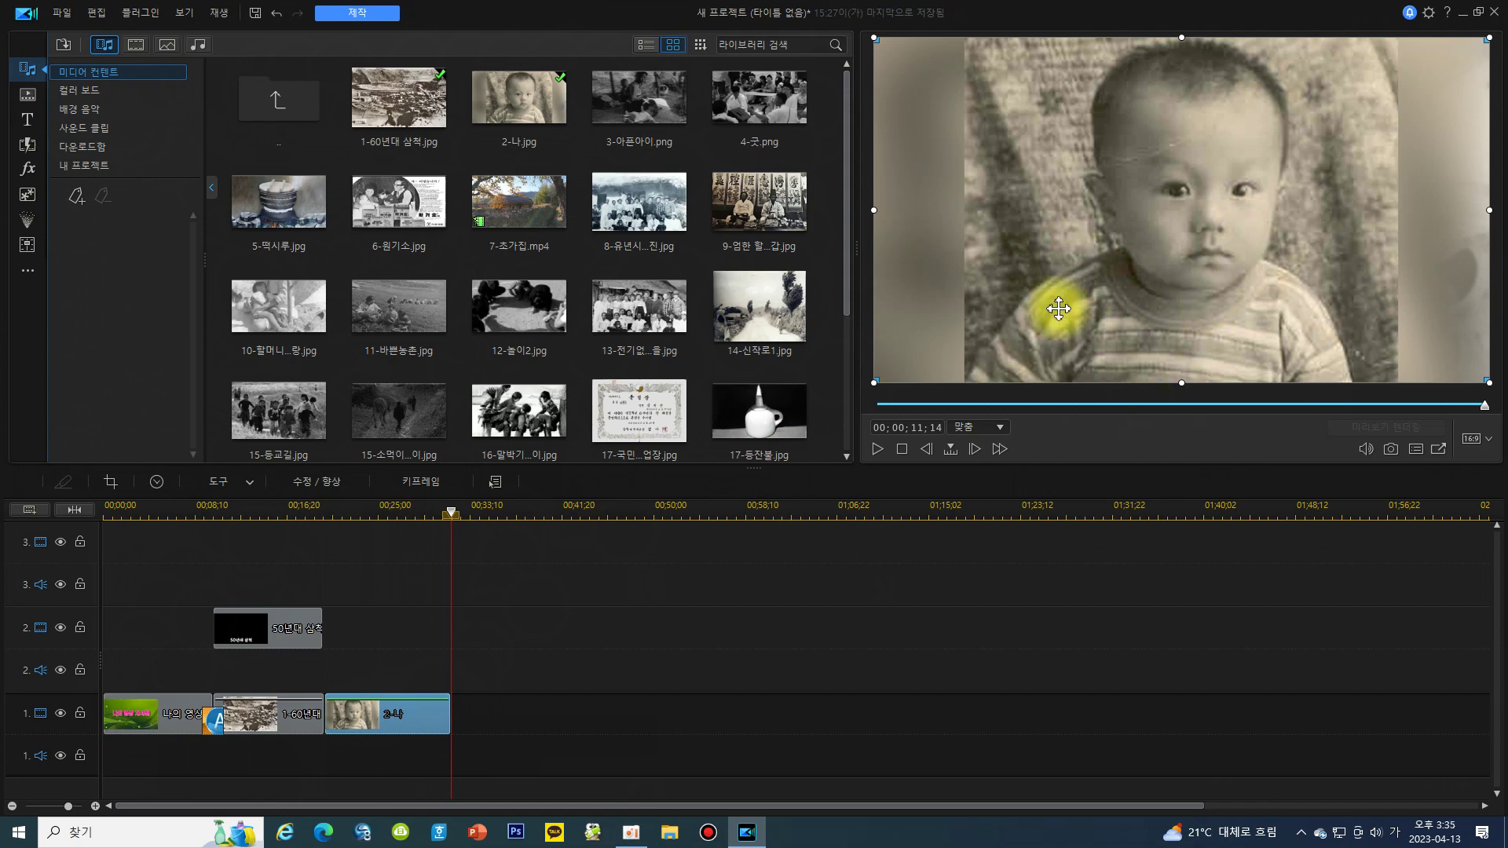
- Copy the 50년대 삼척 caption and paste it with overwrite on track 2 at 00;00;20;19, above the baby photo
click(299, 628)
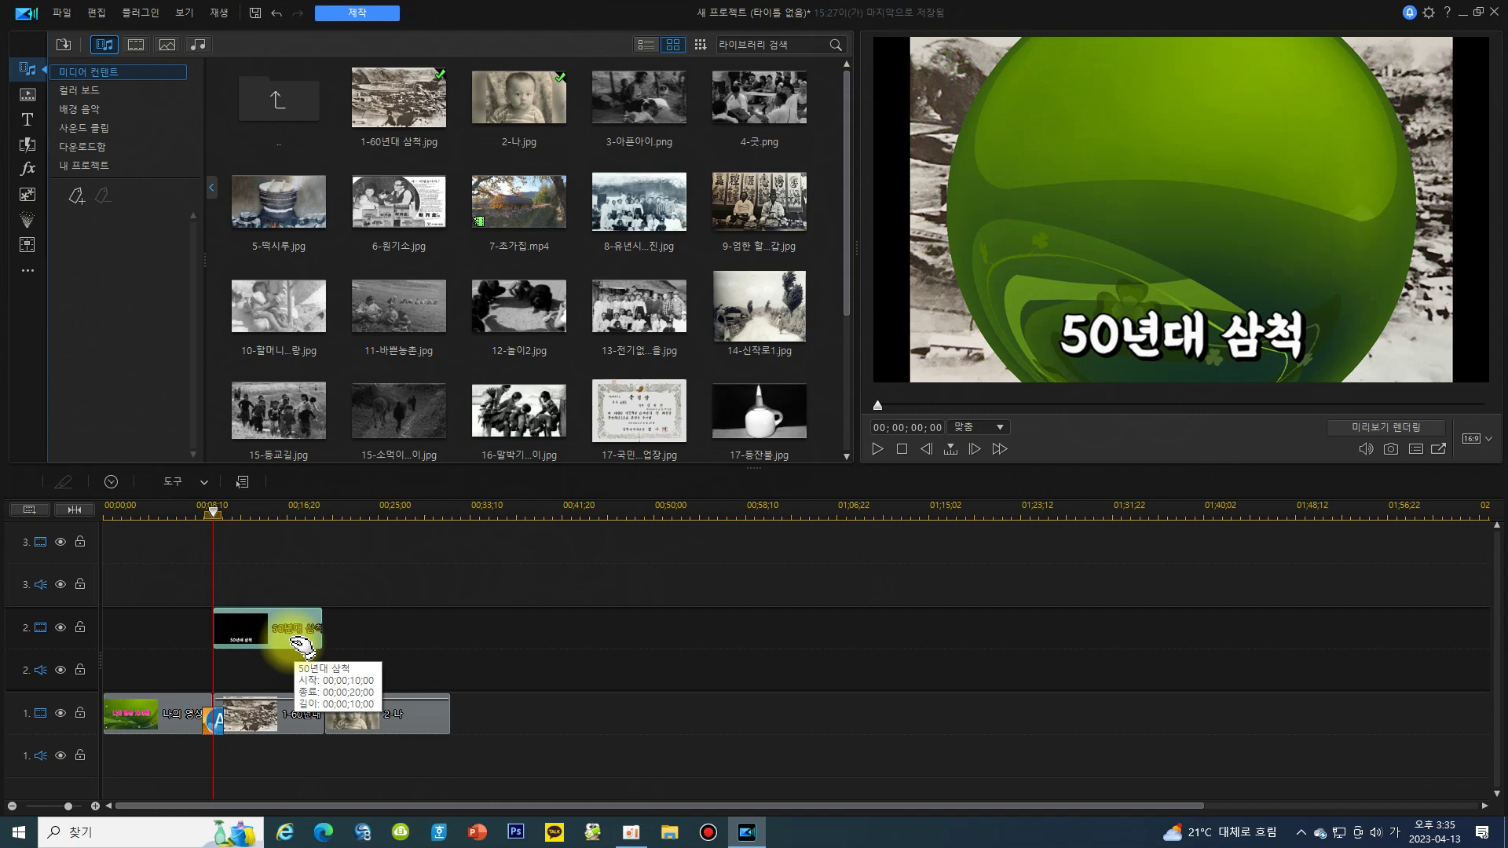
right_click(299, 644)
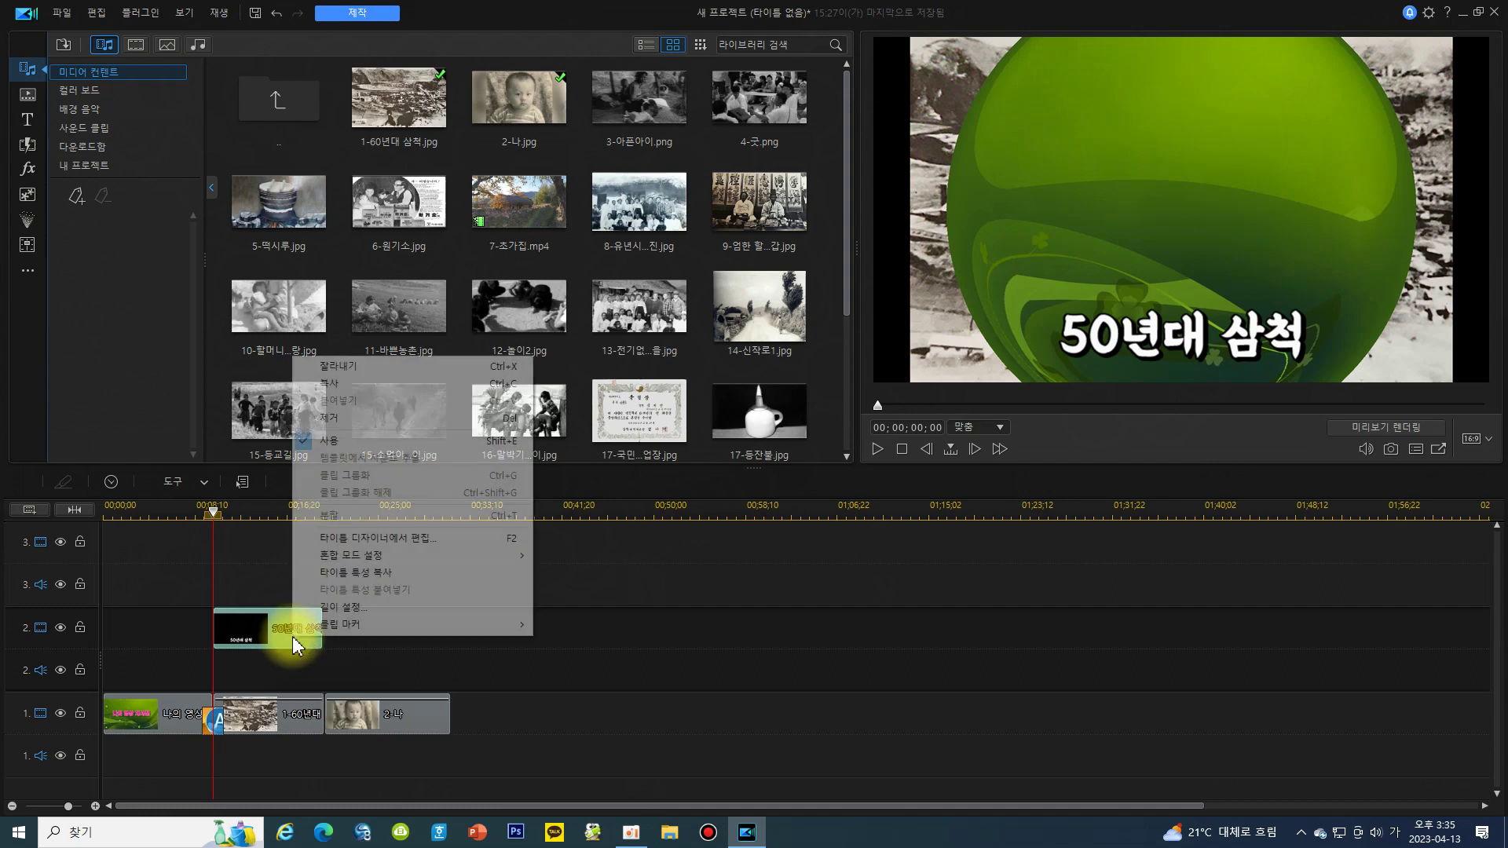
click(341, 385)
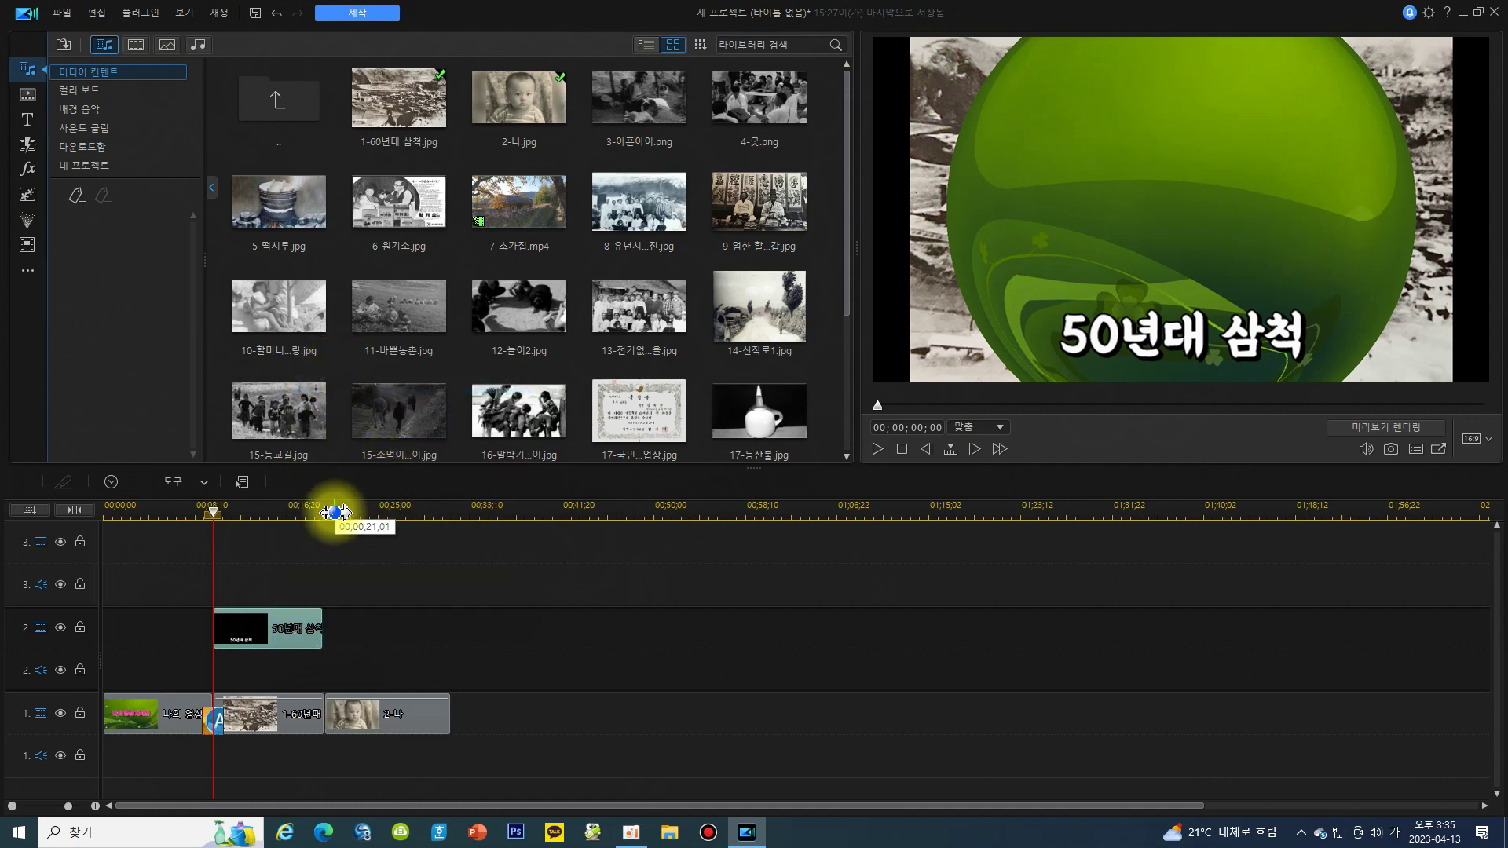
click(328, 512)
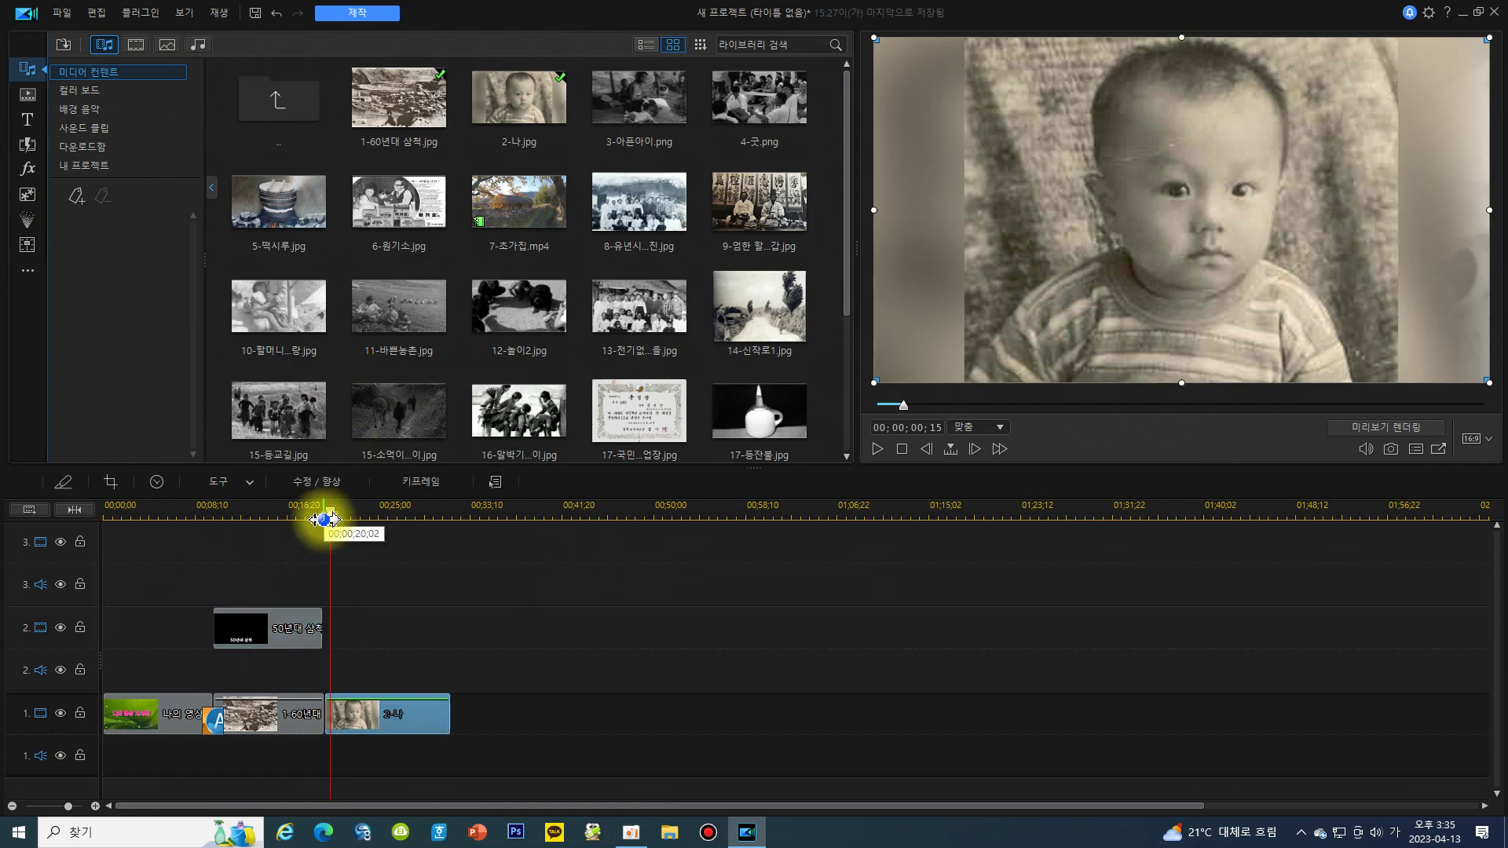
right_click(346, 620)
mouse_move(387, 347)
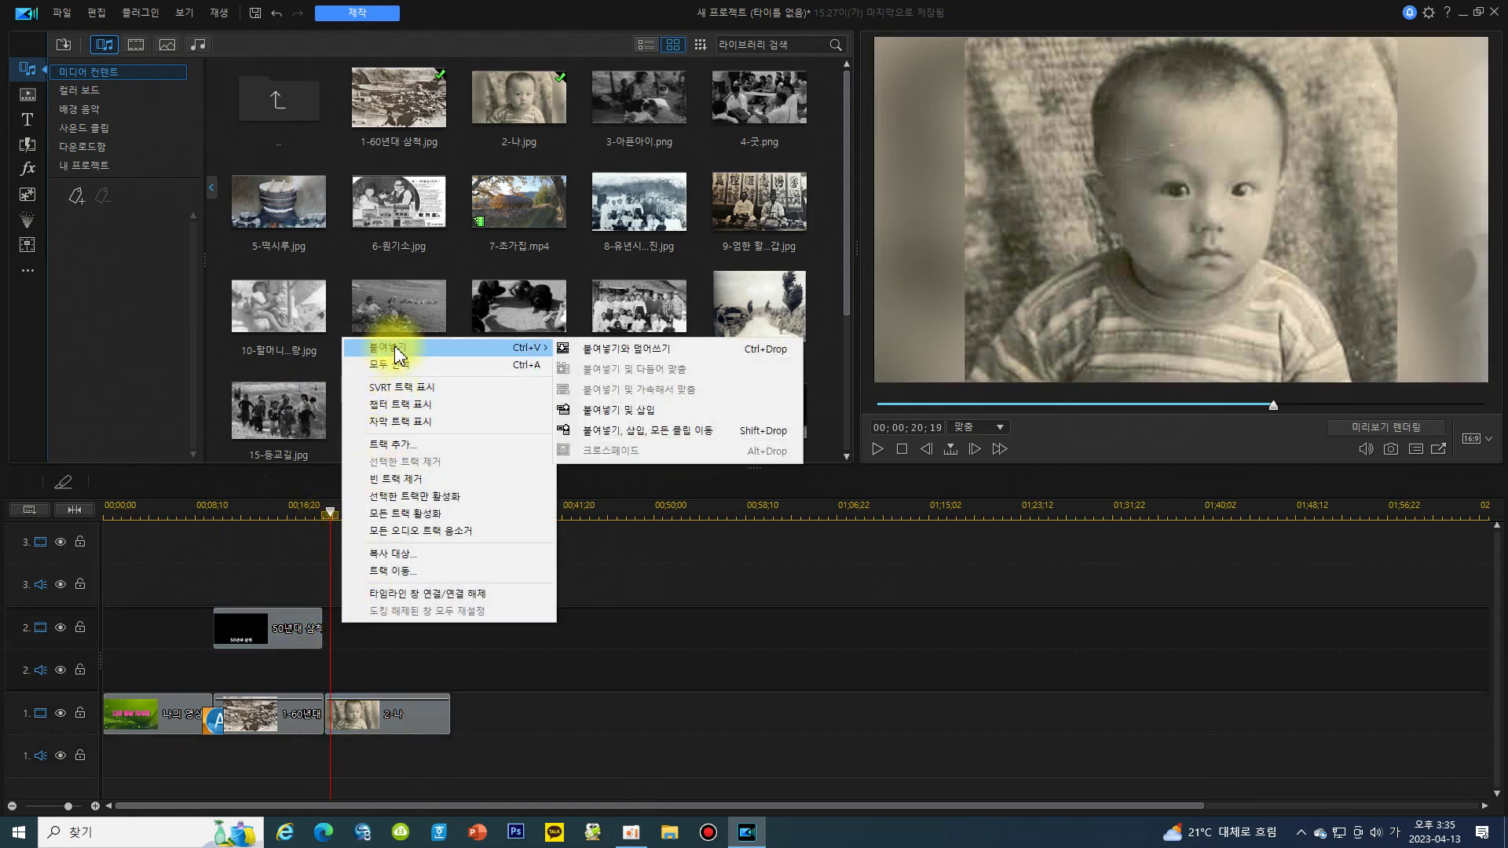
click(613, 351)
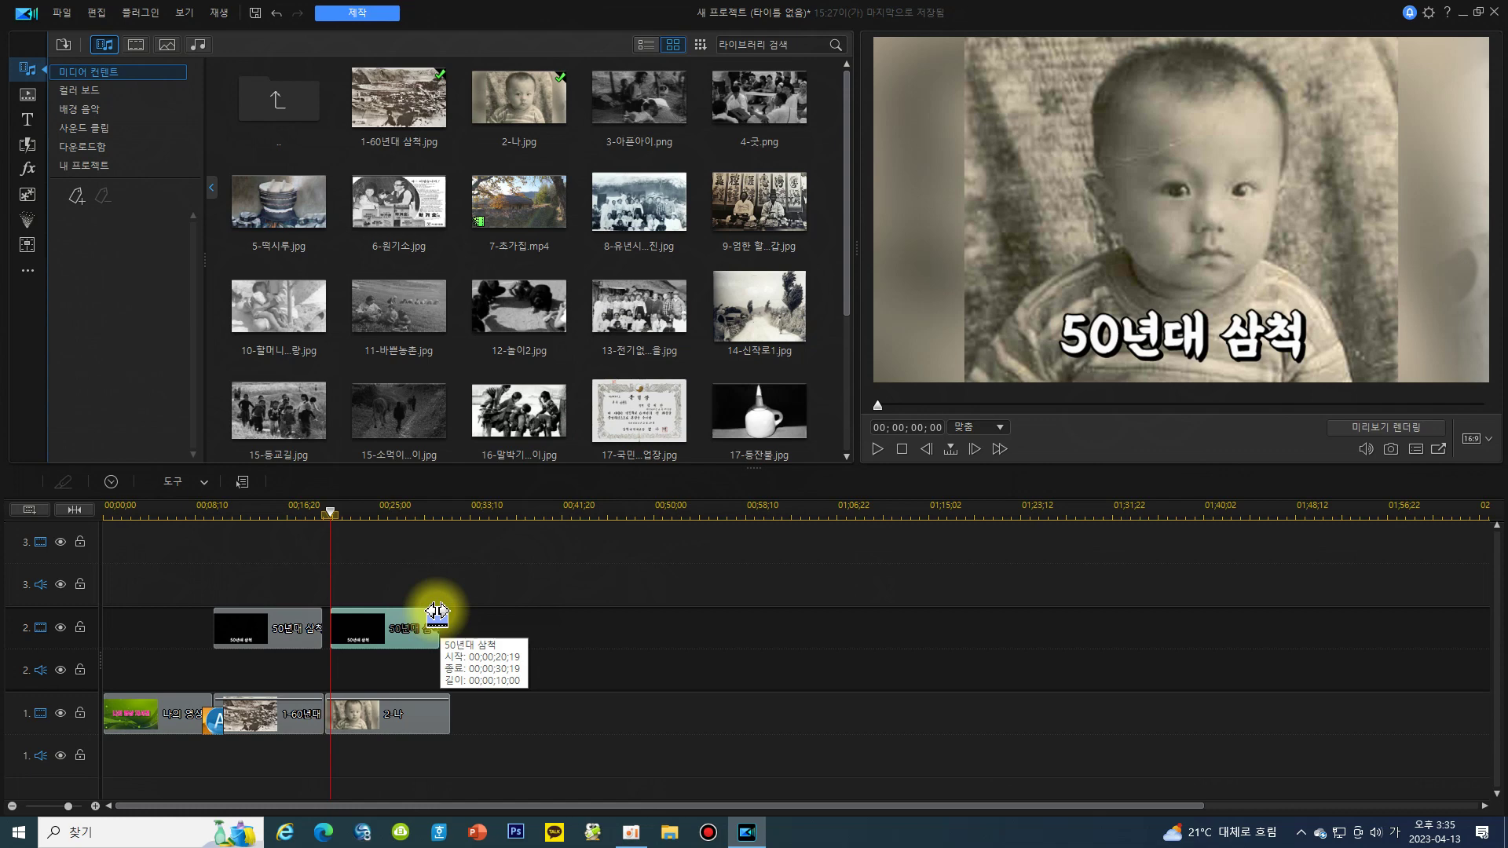
- Replace the copied caption's text with the birth-date caption and centre it horizontally over the lower part of the baby photo
double_click(403, 639)
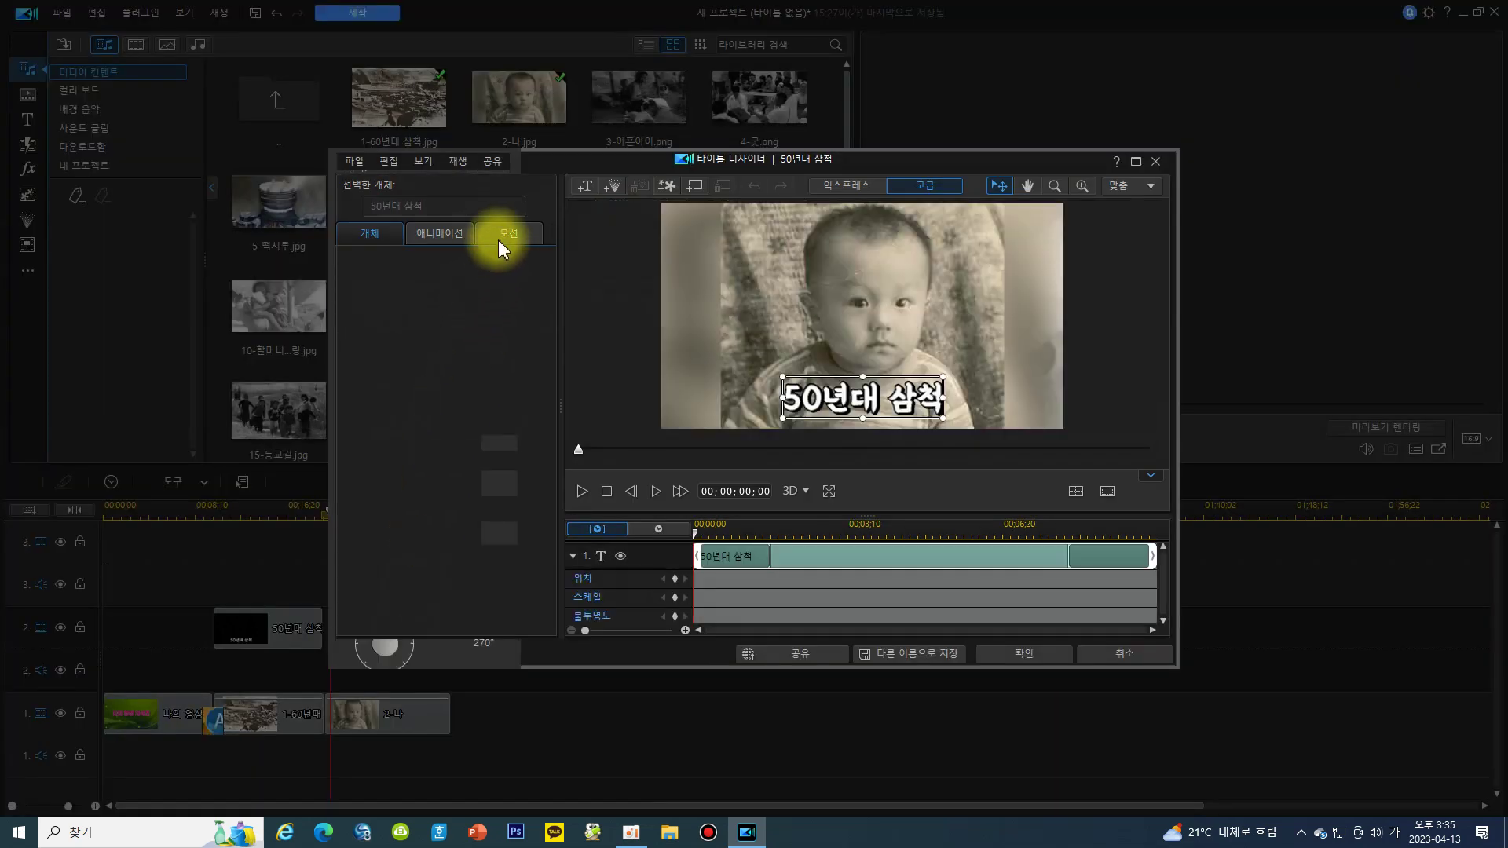
drag(437, 207, 369, 205)
text(56년 6월 15일 탄생)
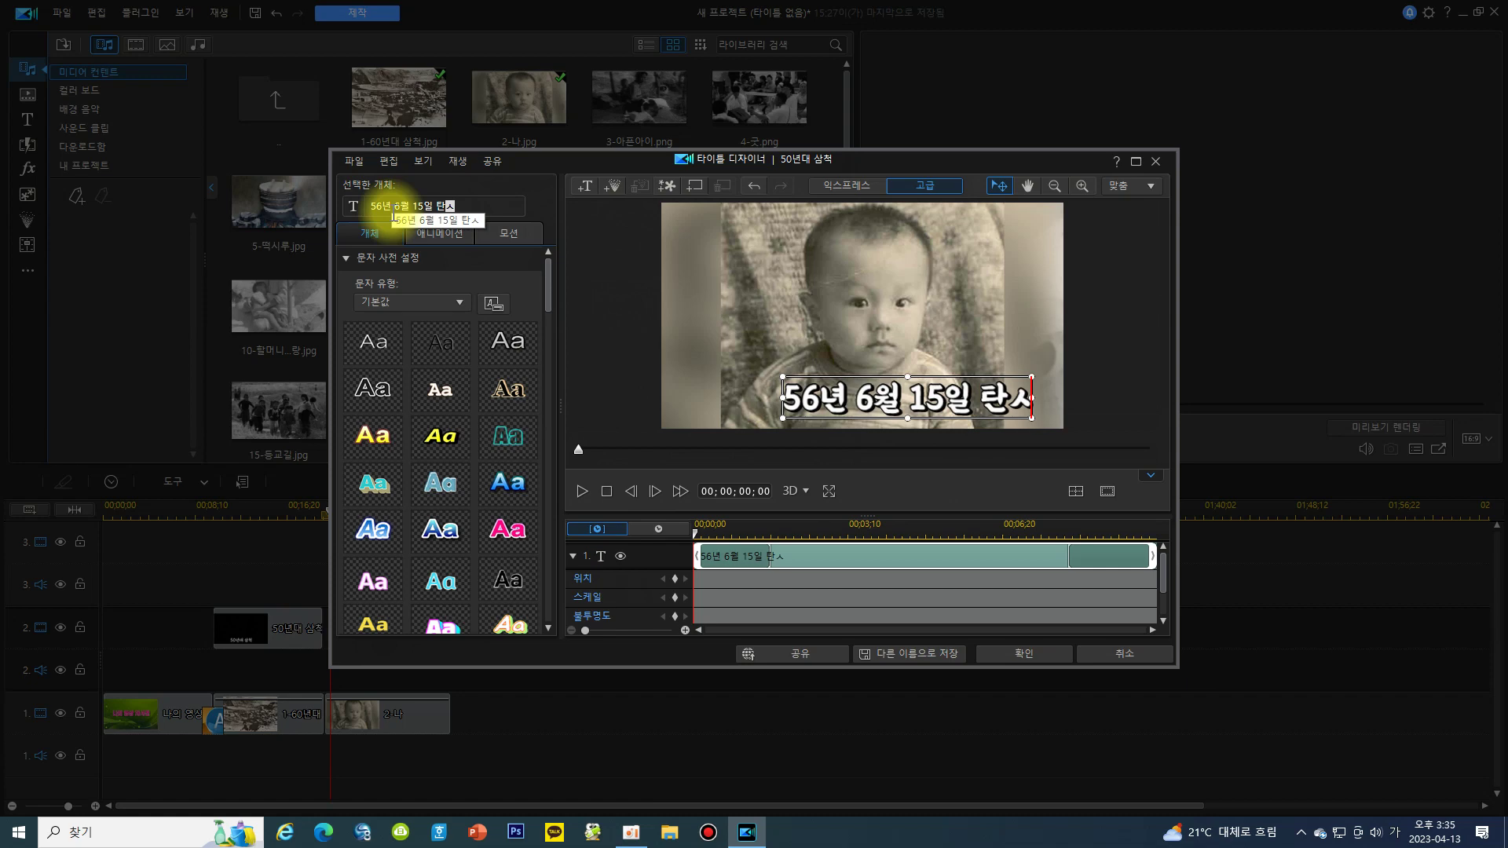
drag(935, 377, 888, 380)
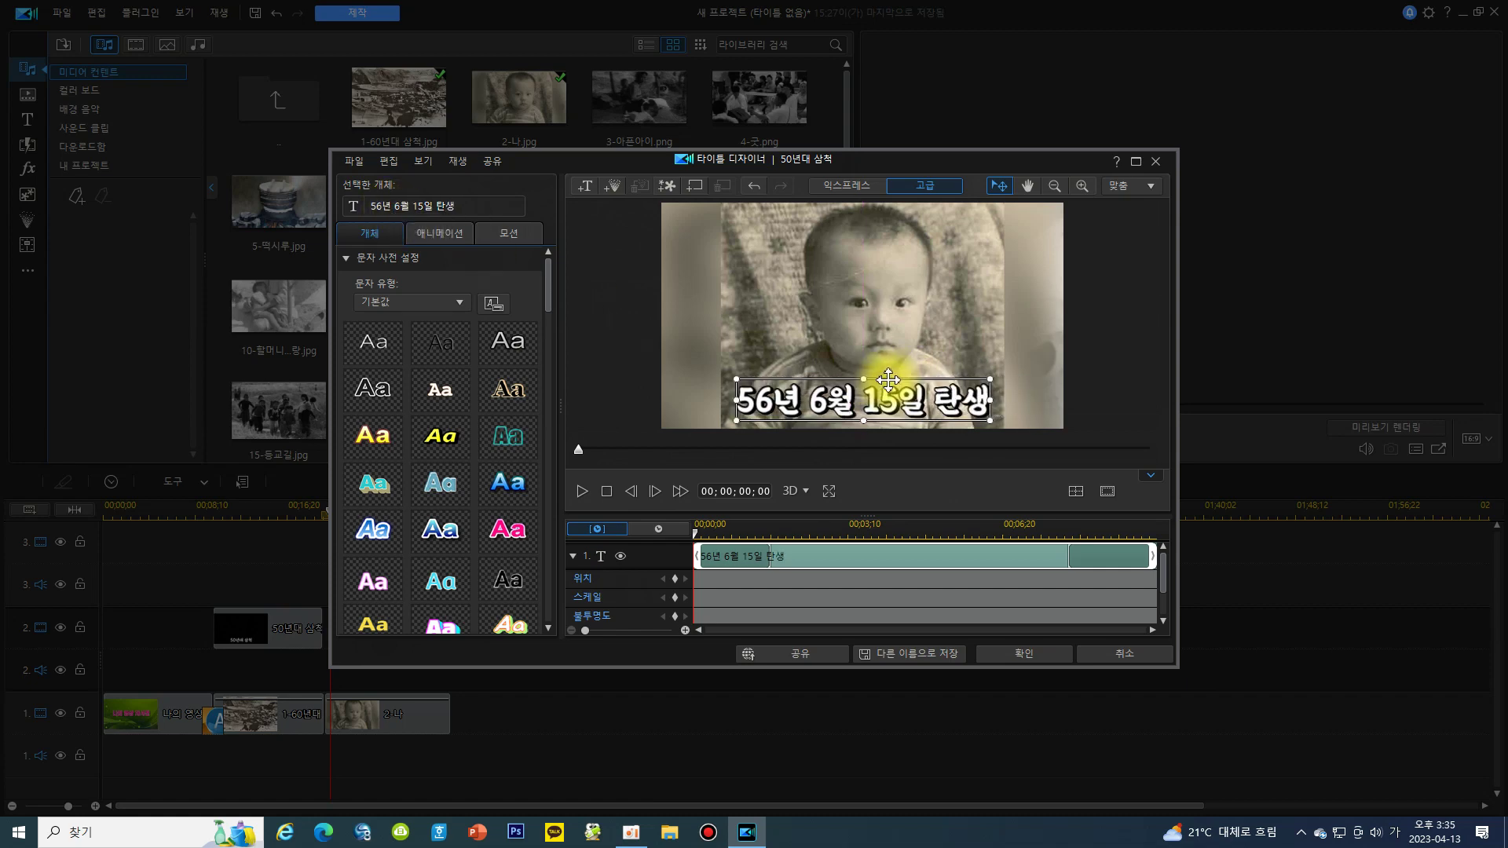
- Set the birth caption's font colour to bright green (00FF00) after trying yellow (FFFF00)
drag(549, 286, 550, 371)
click(491, 378)
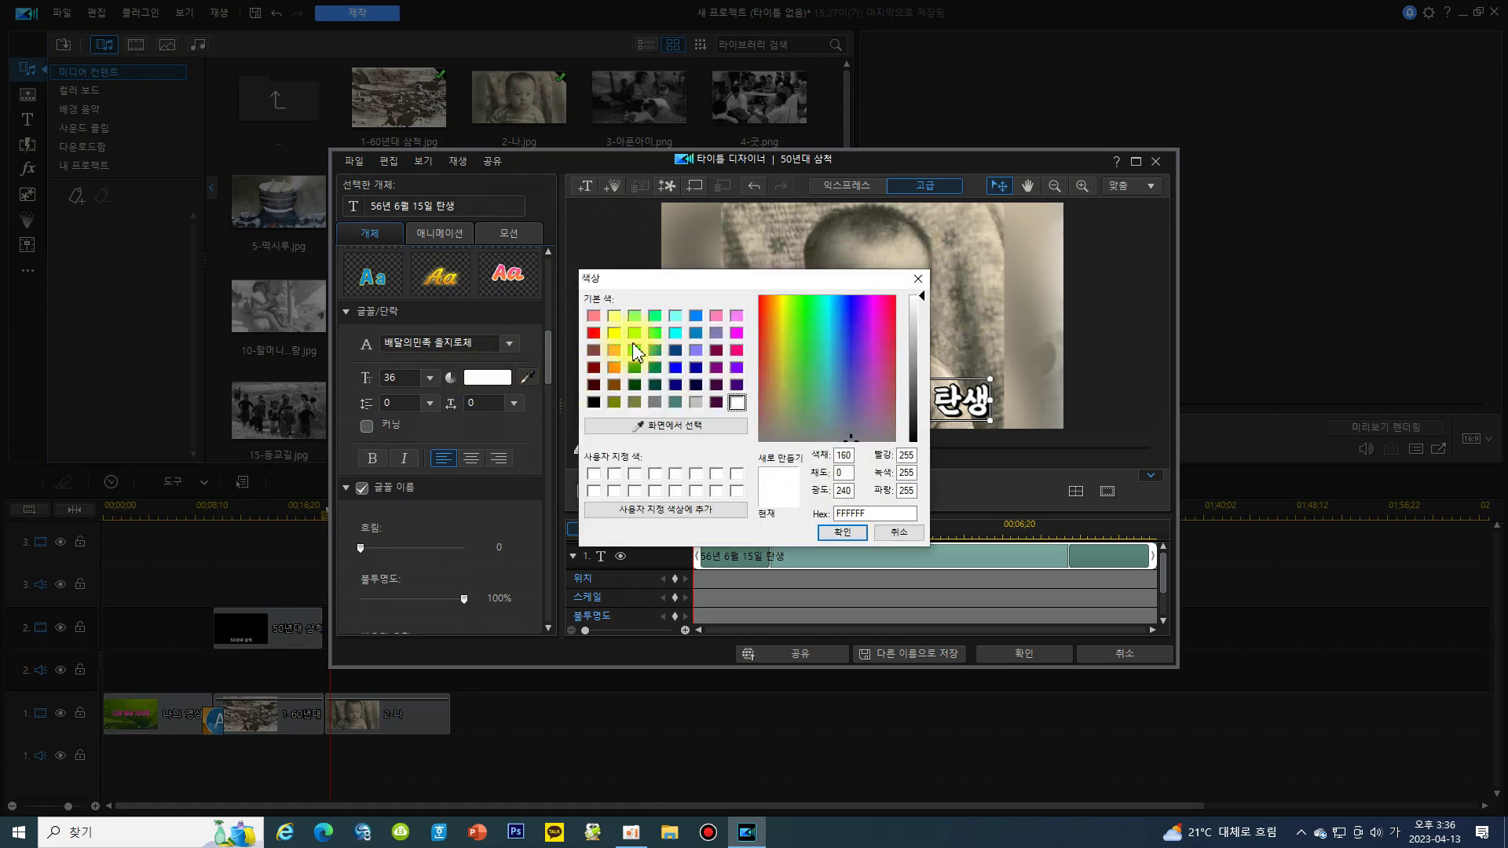
click(613, 332)
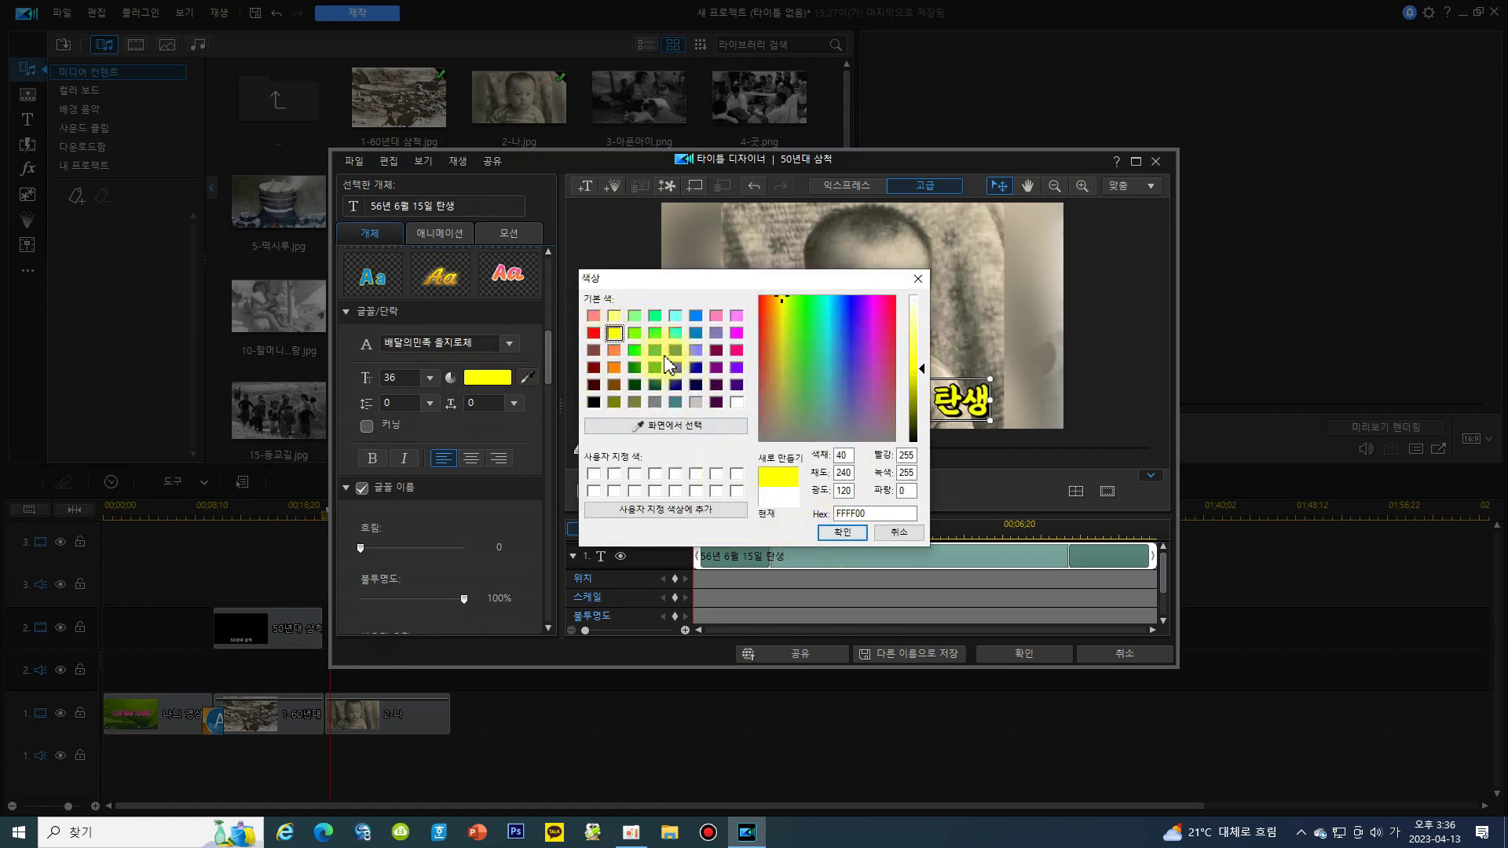
click(634, 350)
click(842, 532)
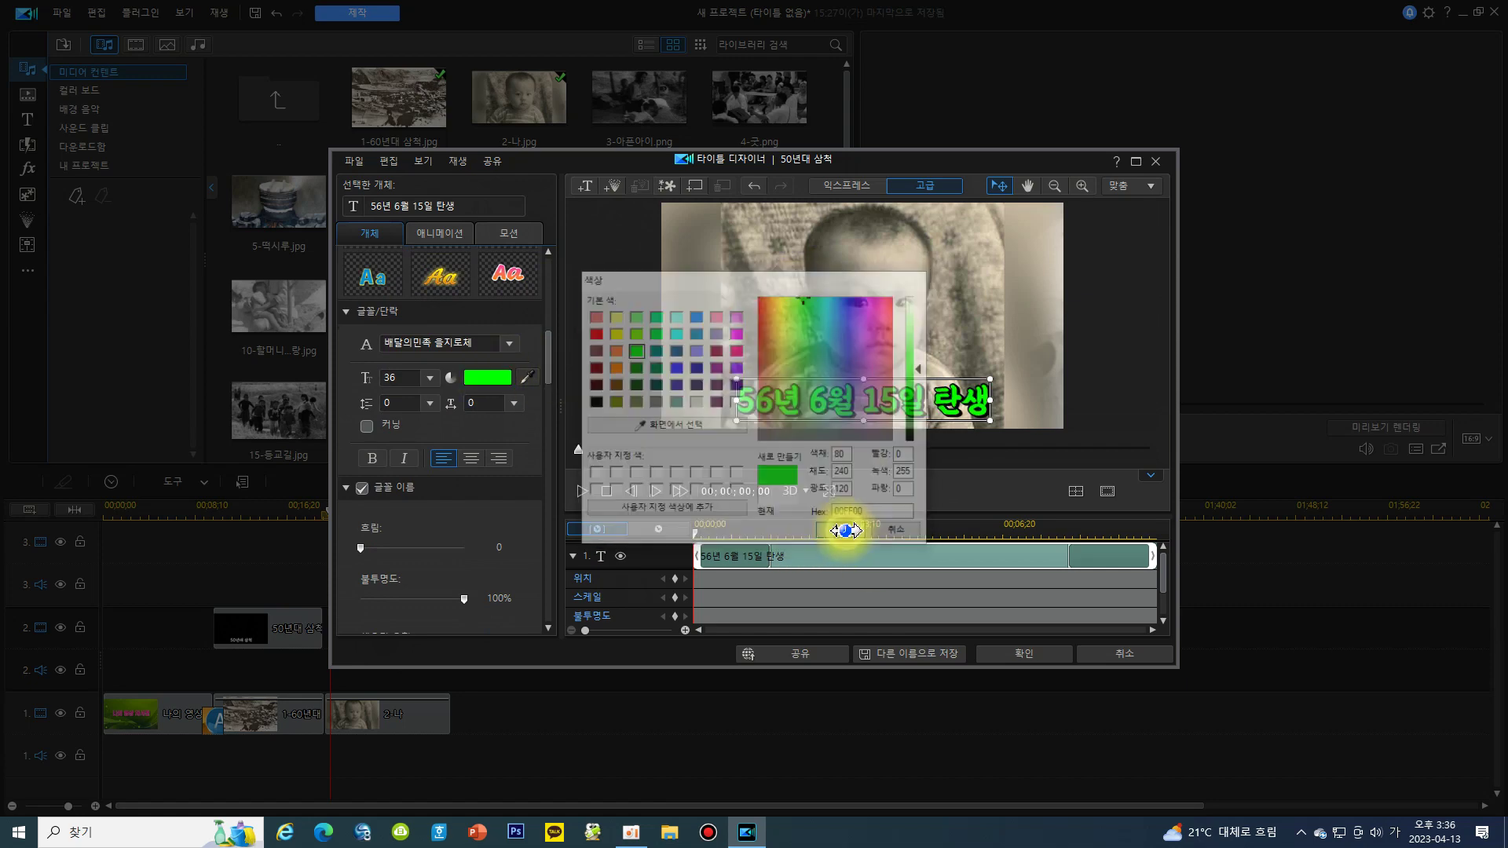
- Set the birth caption's font size to 24 and centre the caption over the lower part of the baby photo
click(429, 378)
click(407, 398)
click(407, 377)
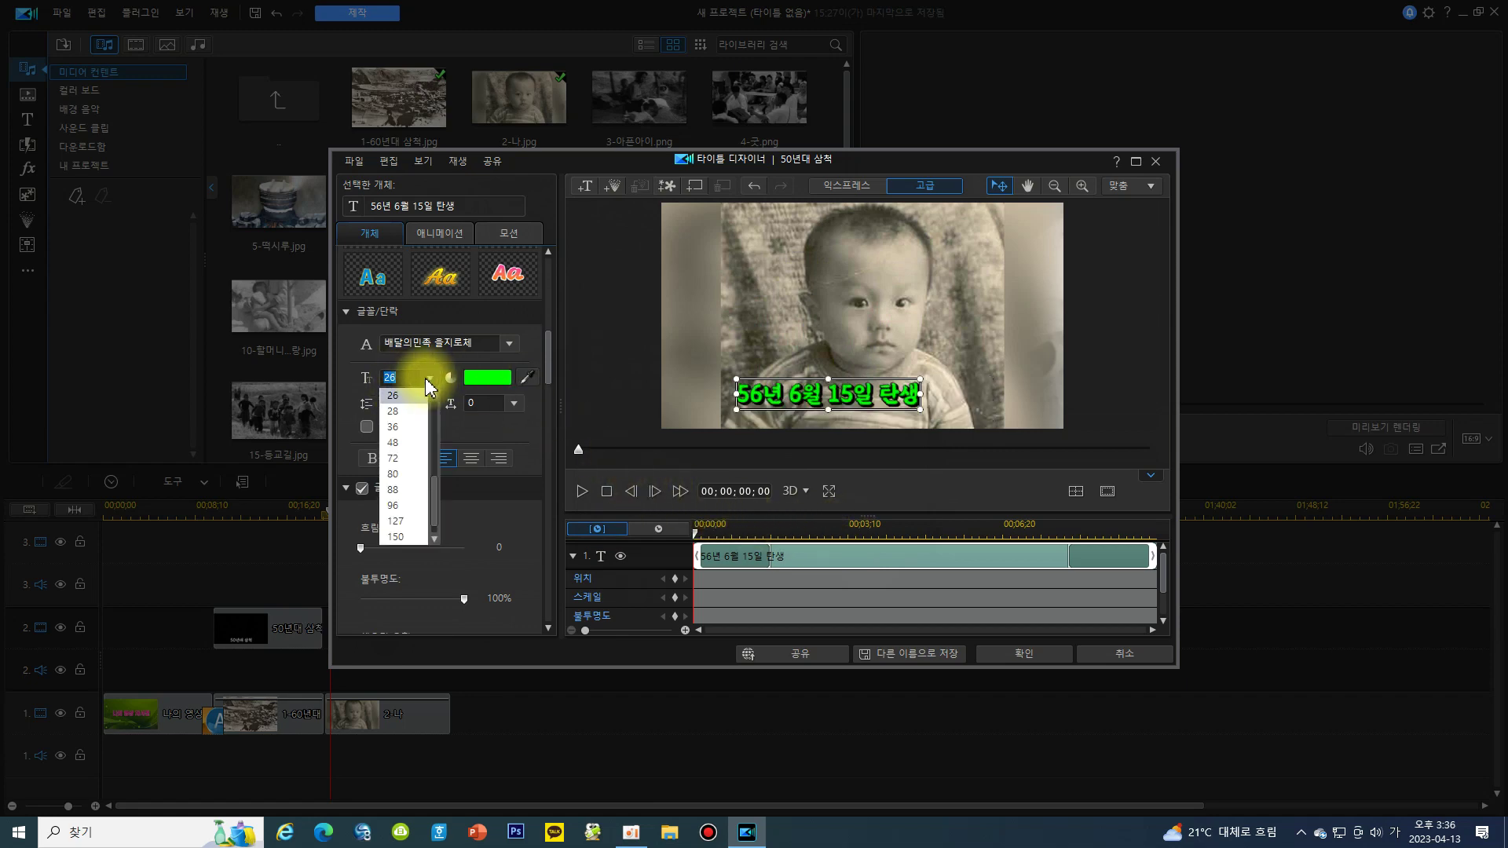
scroll(411, 397, up, 2)
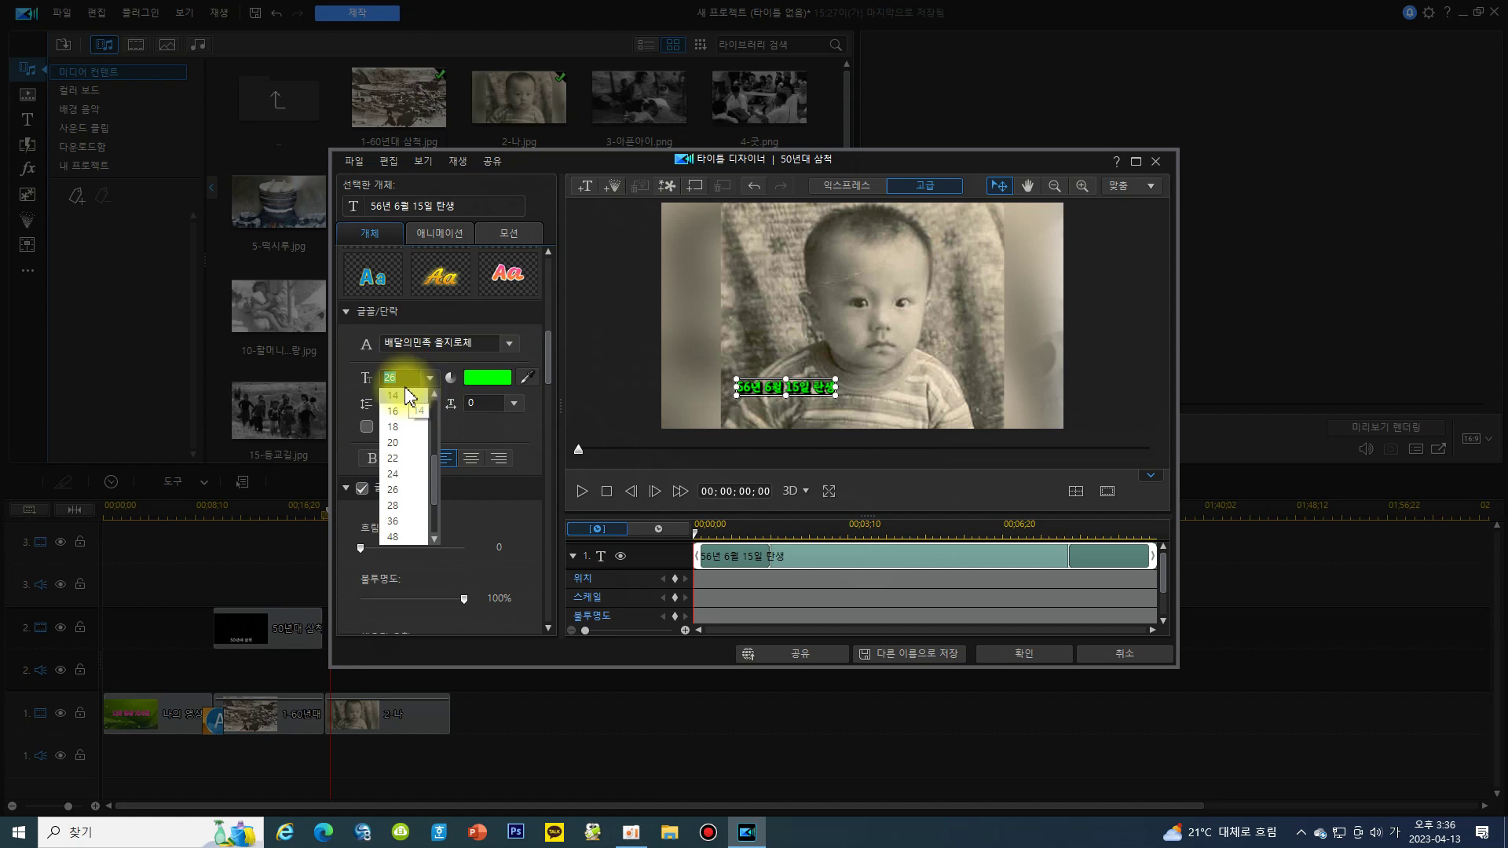
click(399, 474)
click(897, 383)
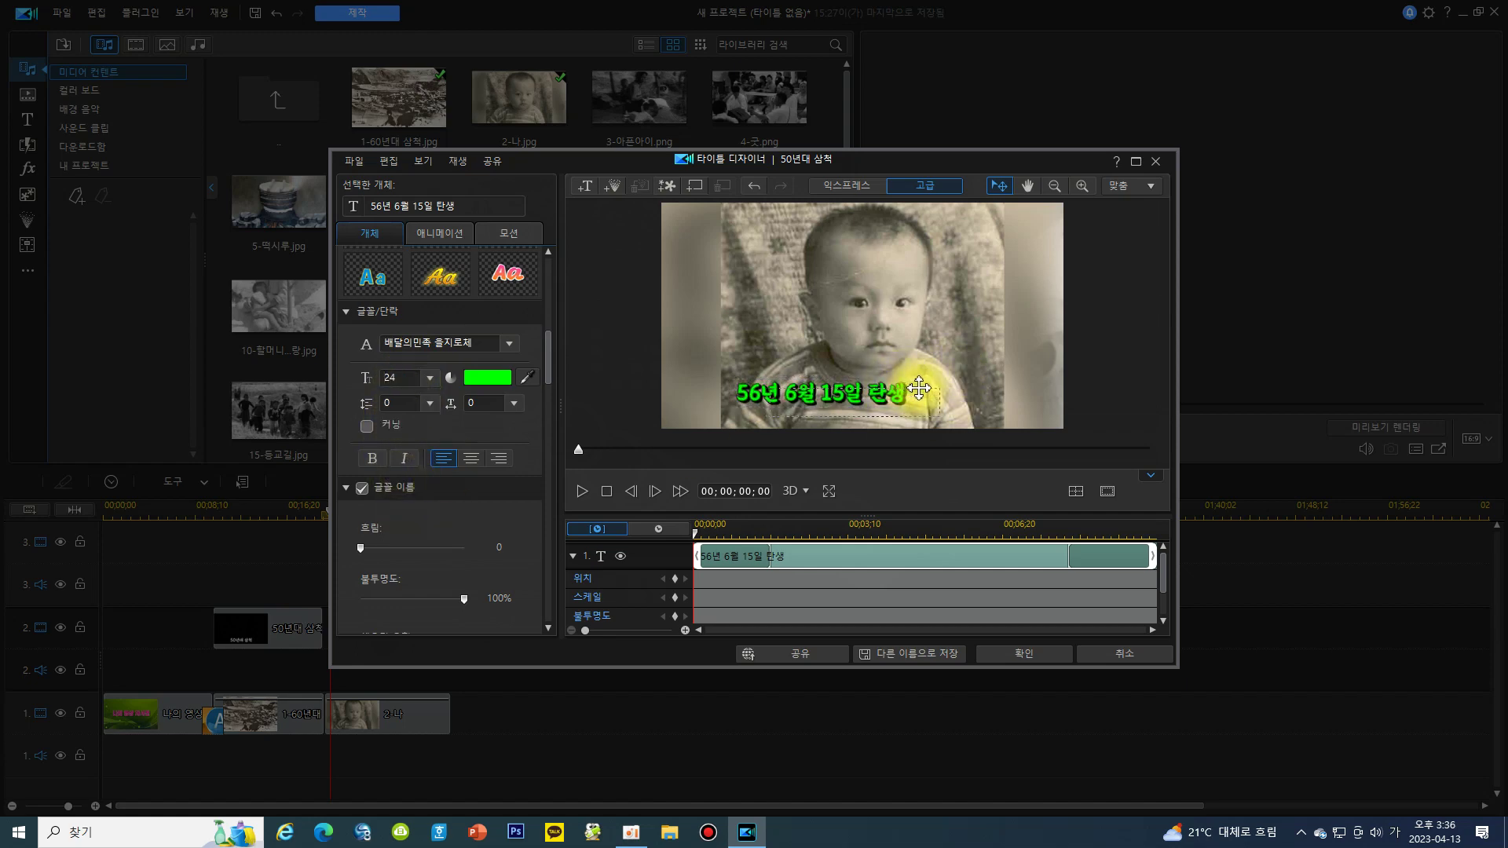
drag(944, 394, 914, 389)
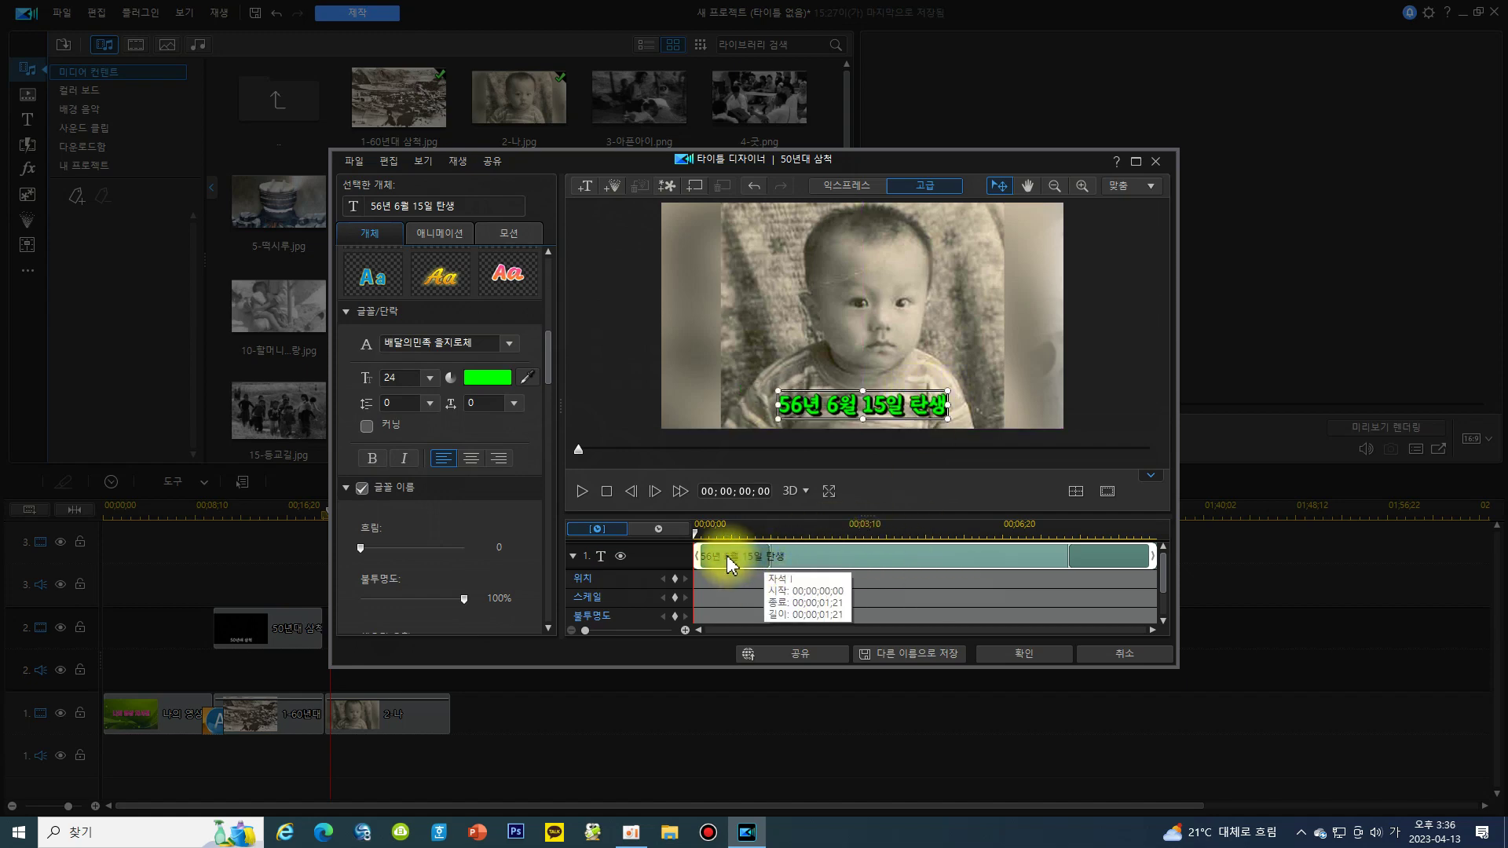
- Insert 삼척에서 before 탄생 in the birth caption and recentre the text at the photo's lower edge
click(913, 406)
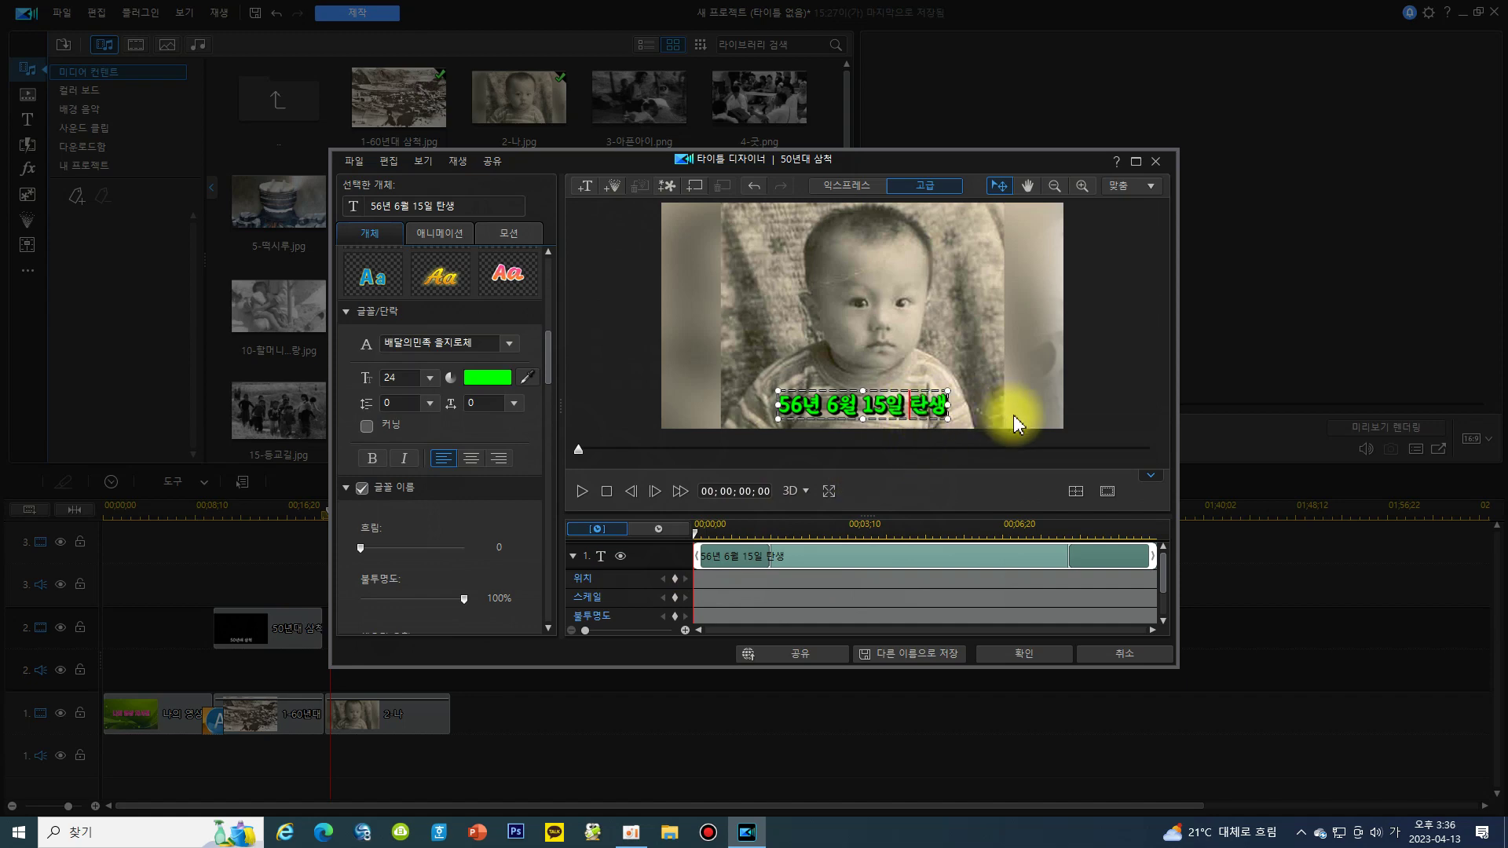
text(삼척)
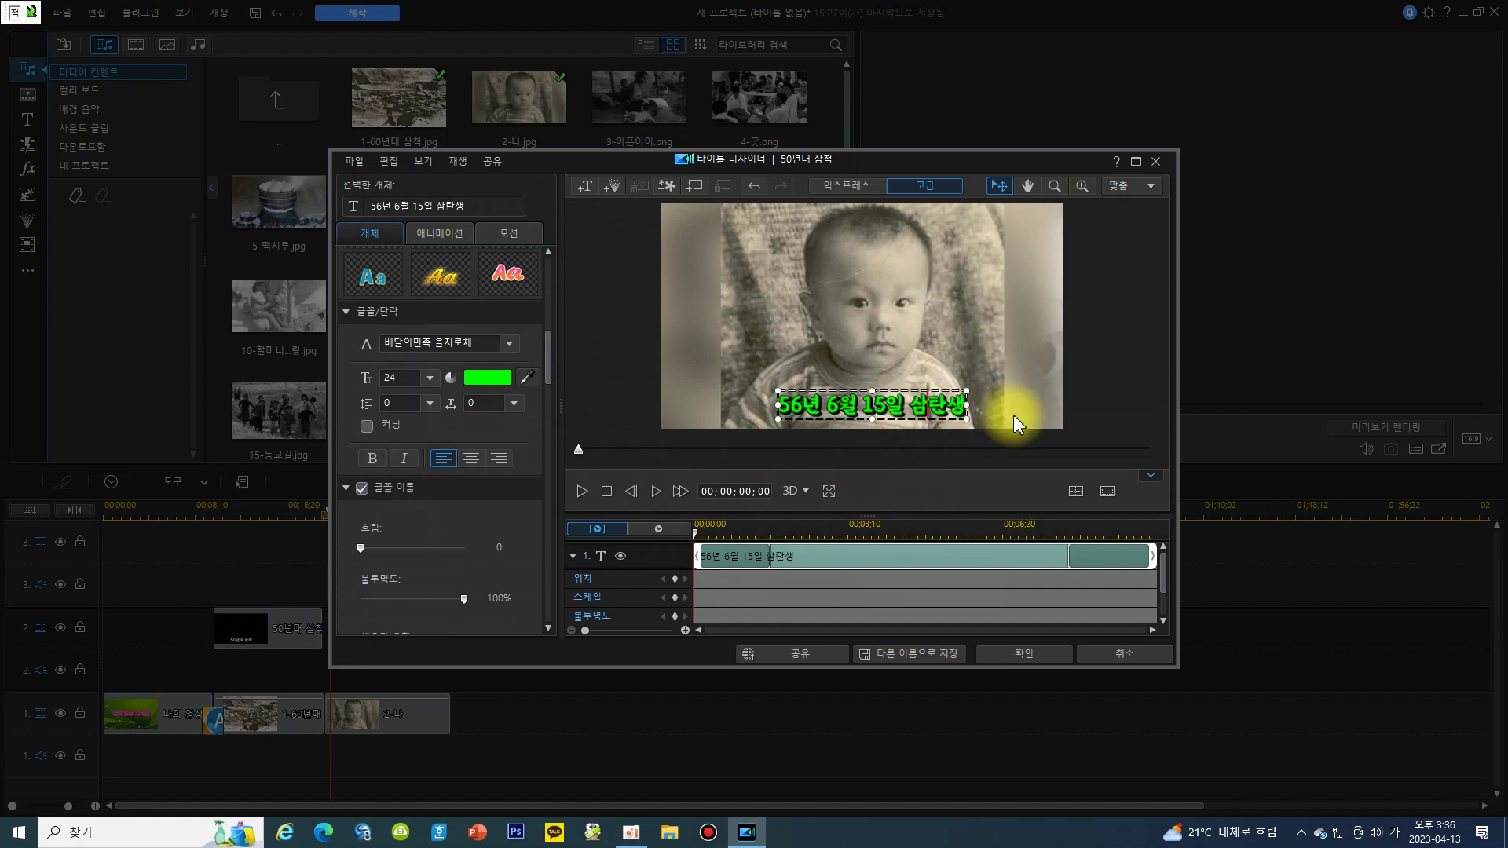
text(에서)
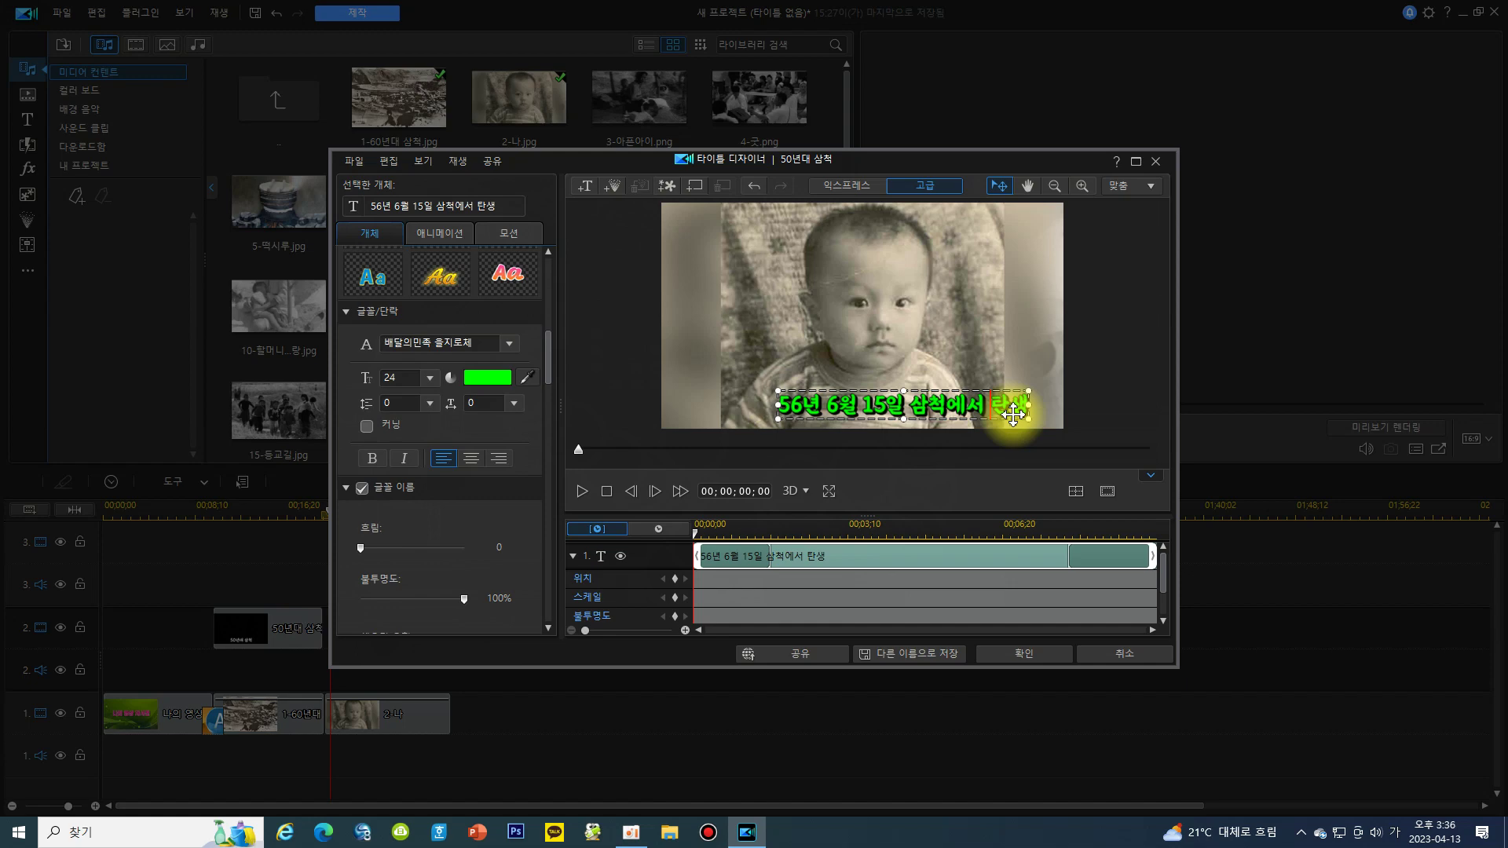
mouse_move(978, 388)
mouse_down()
mouse_move(941, 395)
mouse_move(956, 395)
mouse_up()
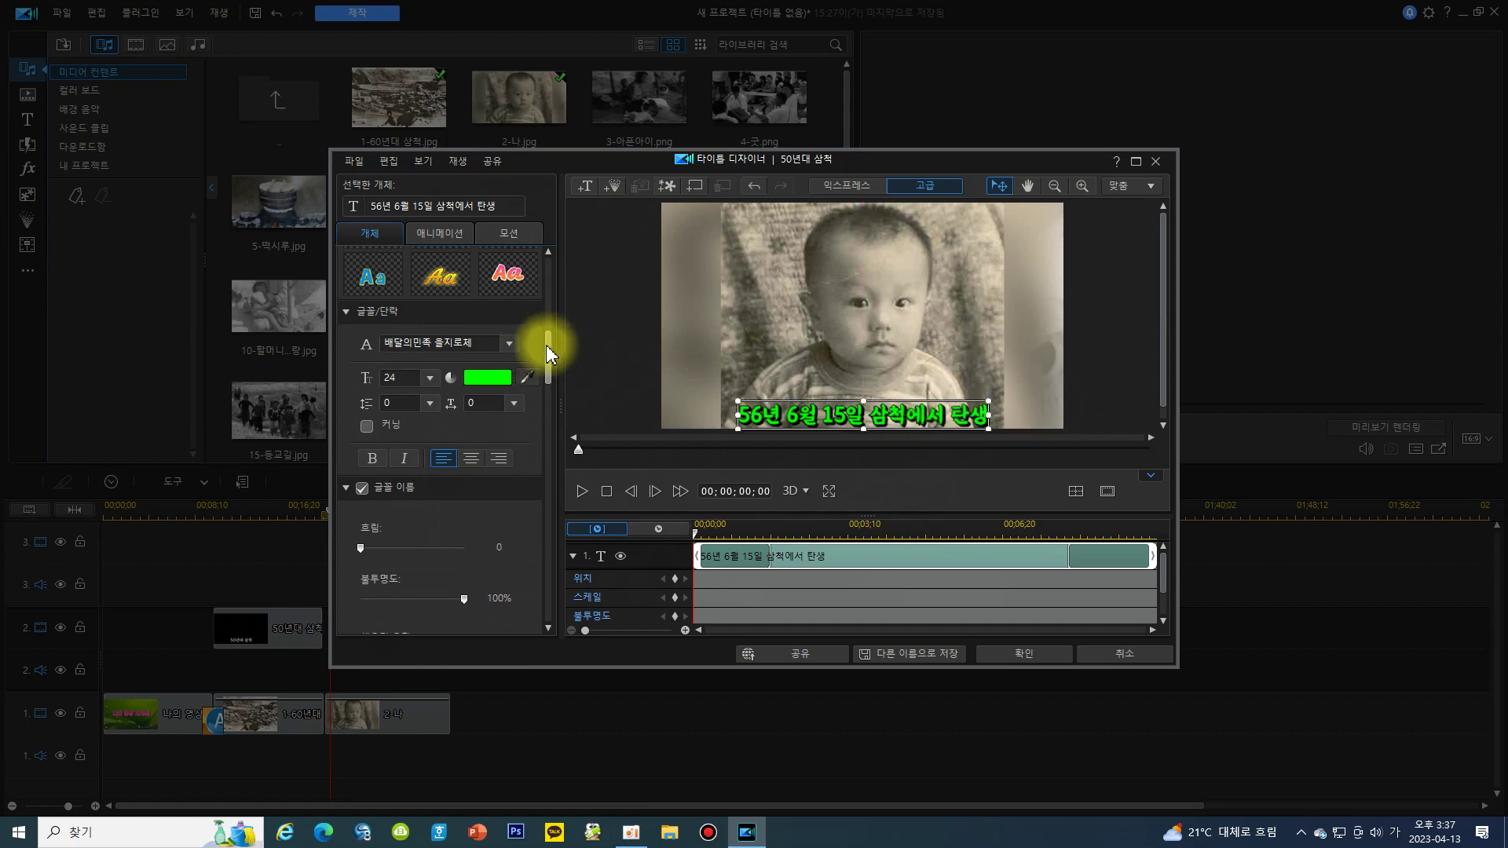
- Change the birth caption's border colour to solid blue
drag(547, 350, 556, 421)
click(479, 482)
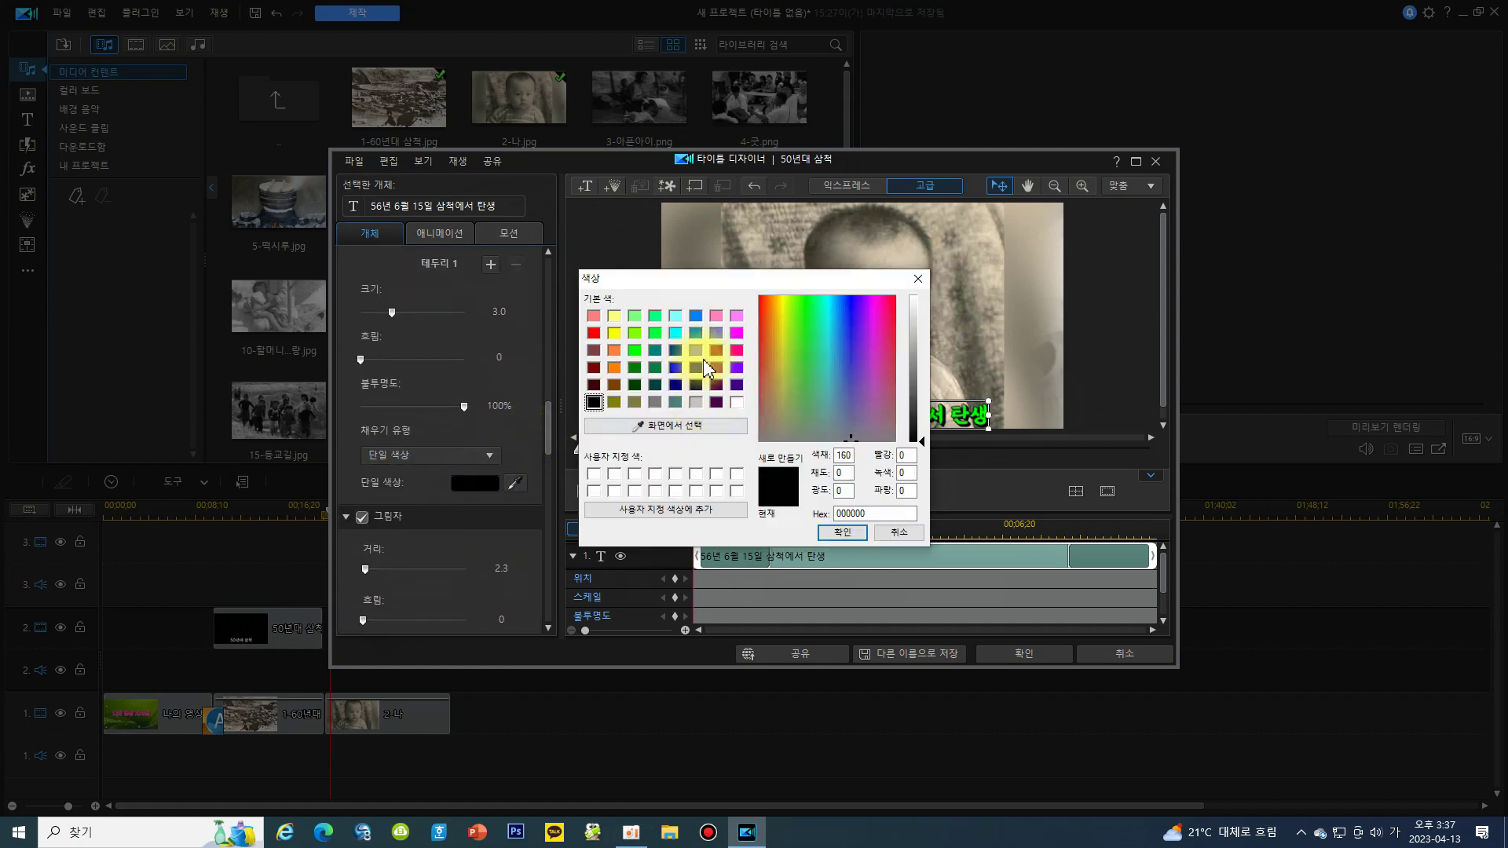
click(676, 368)
click(842, 532)
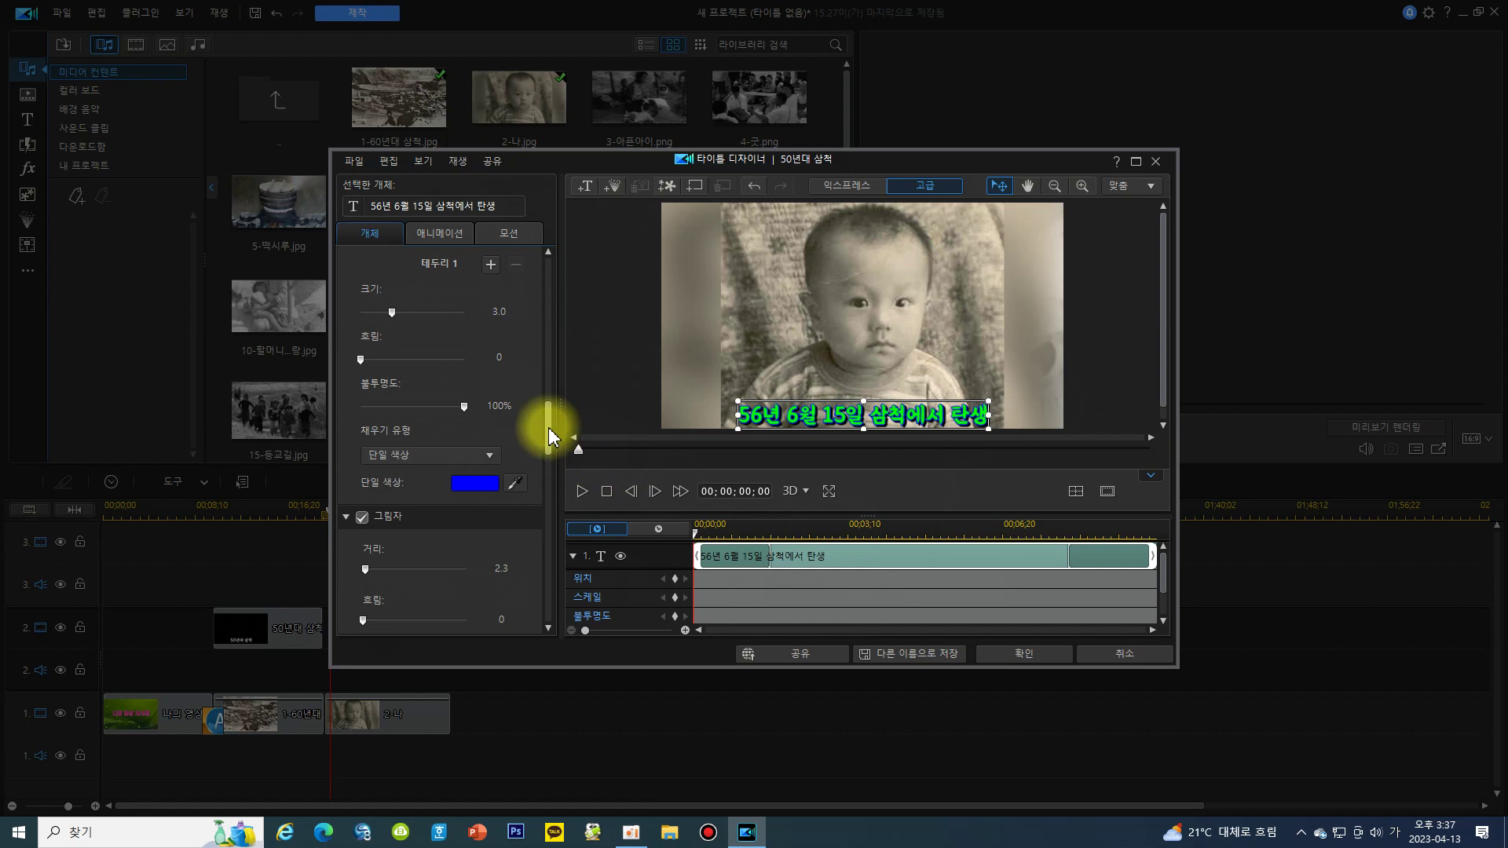
- Apply the 페이드 (Fade) in-animation to the birth caption, confirm the title, and preview the change from the first photo to the second
click(440, 234)
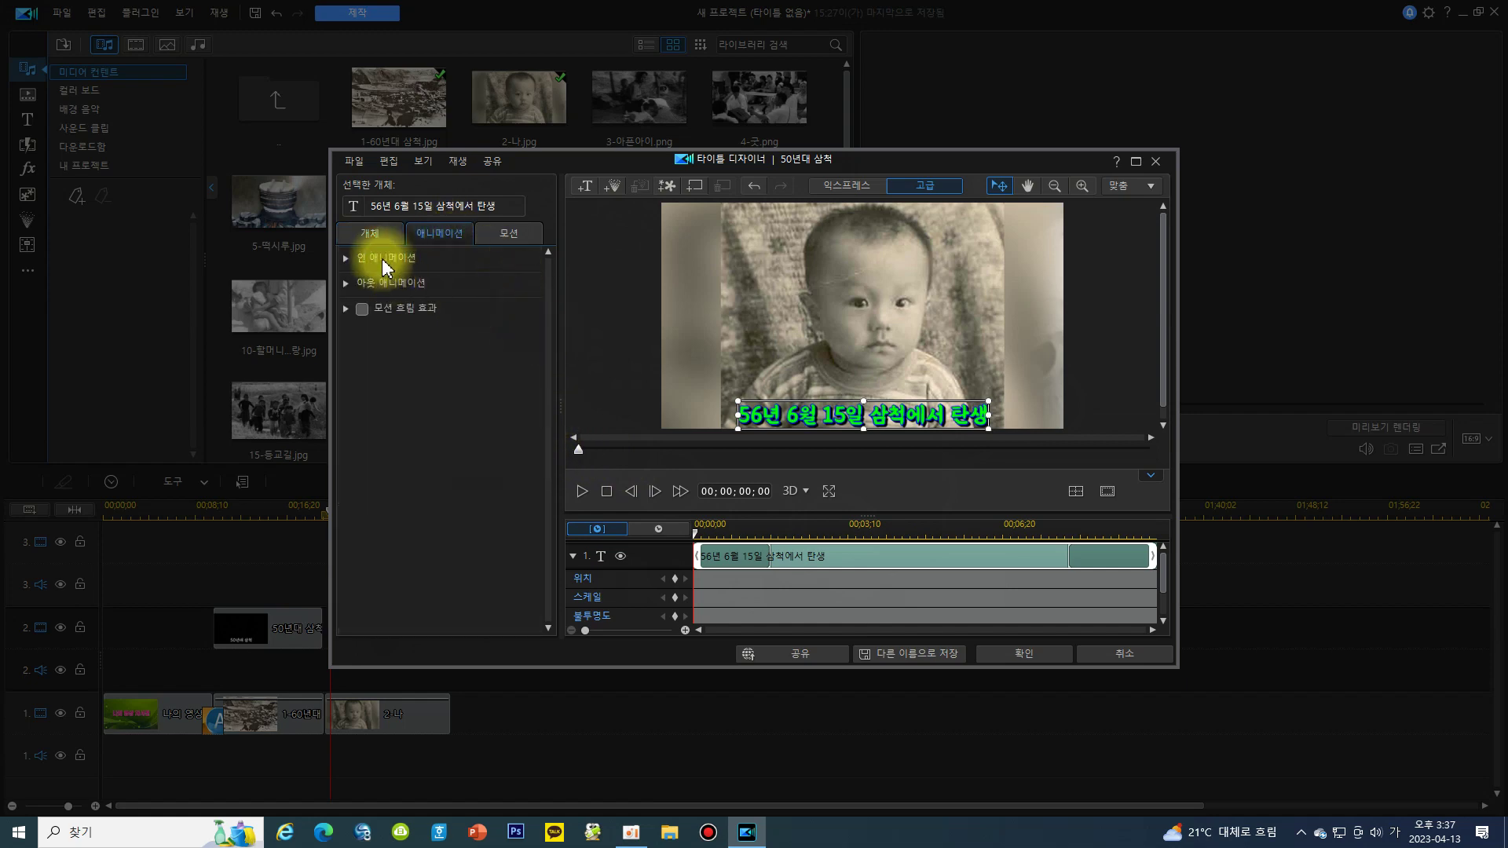
click(350, 255)
drag(548, 515, 546, 579)
click(395, 465)
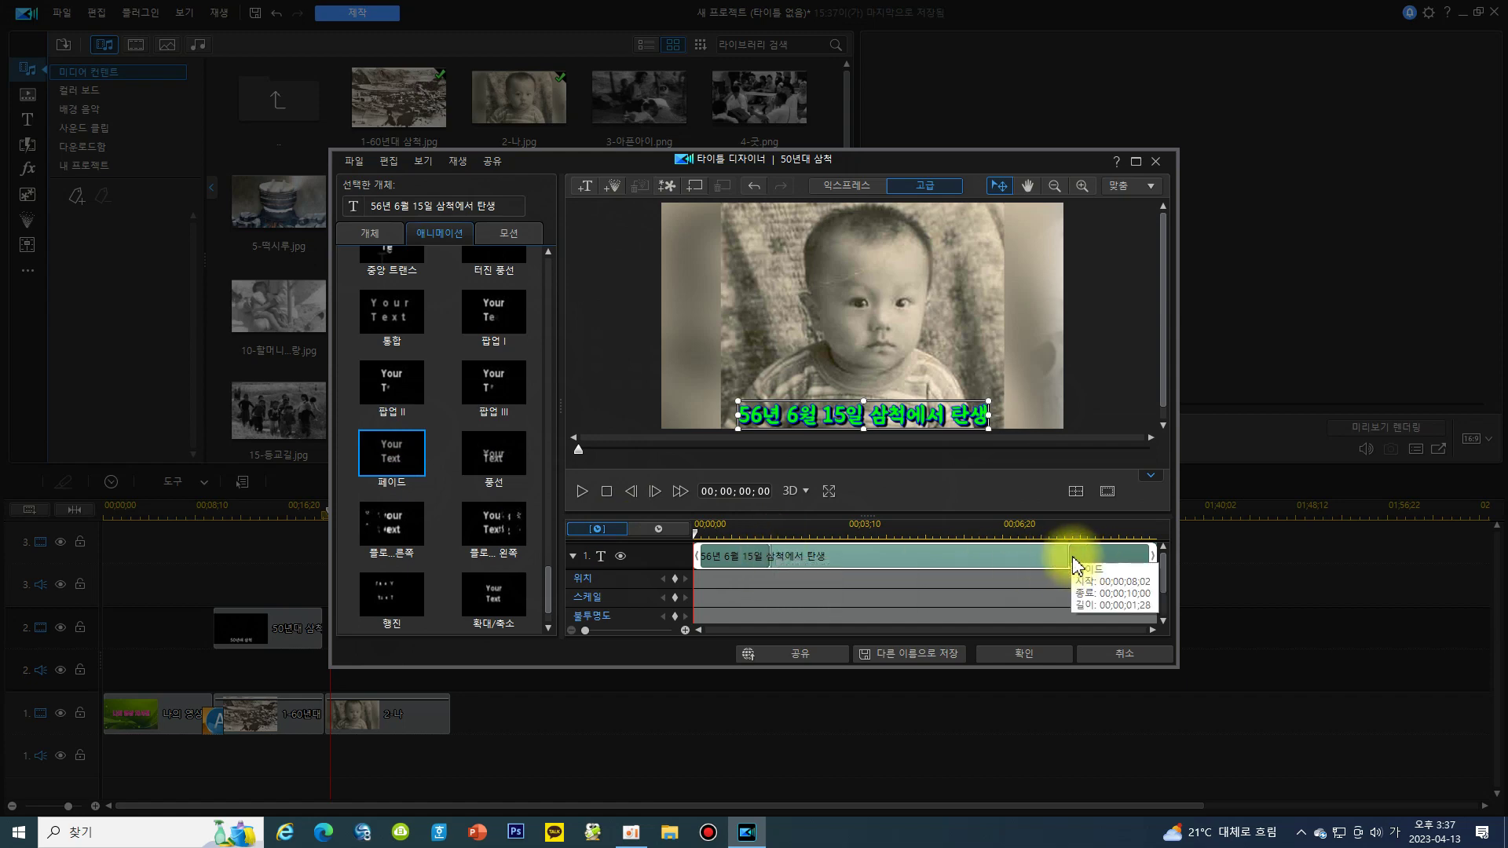
click(1034, 654)
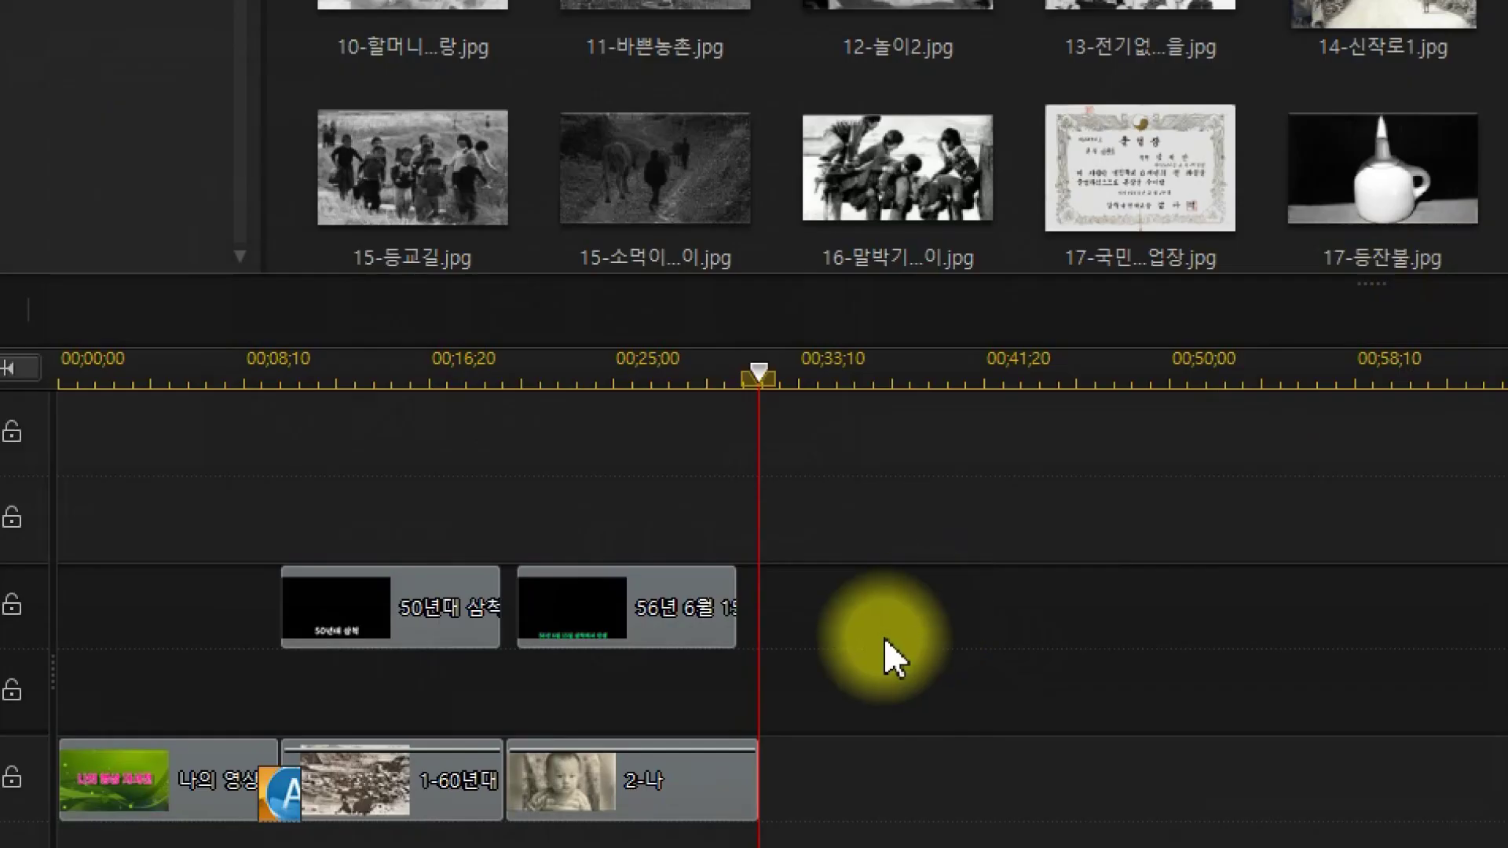
click(448, 349)
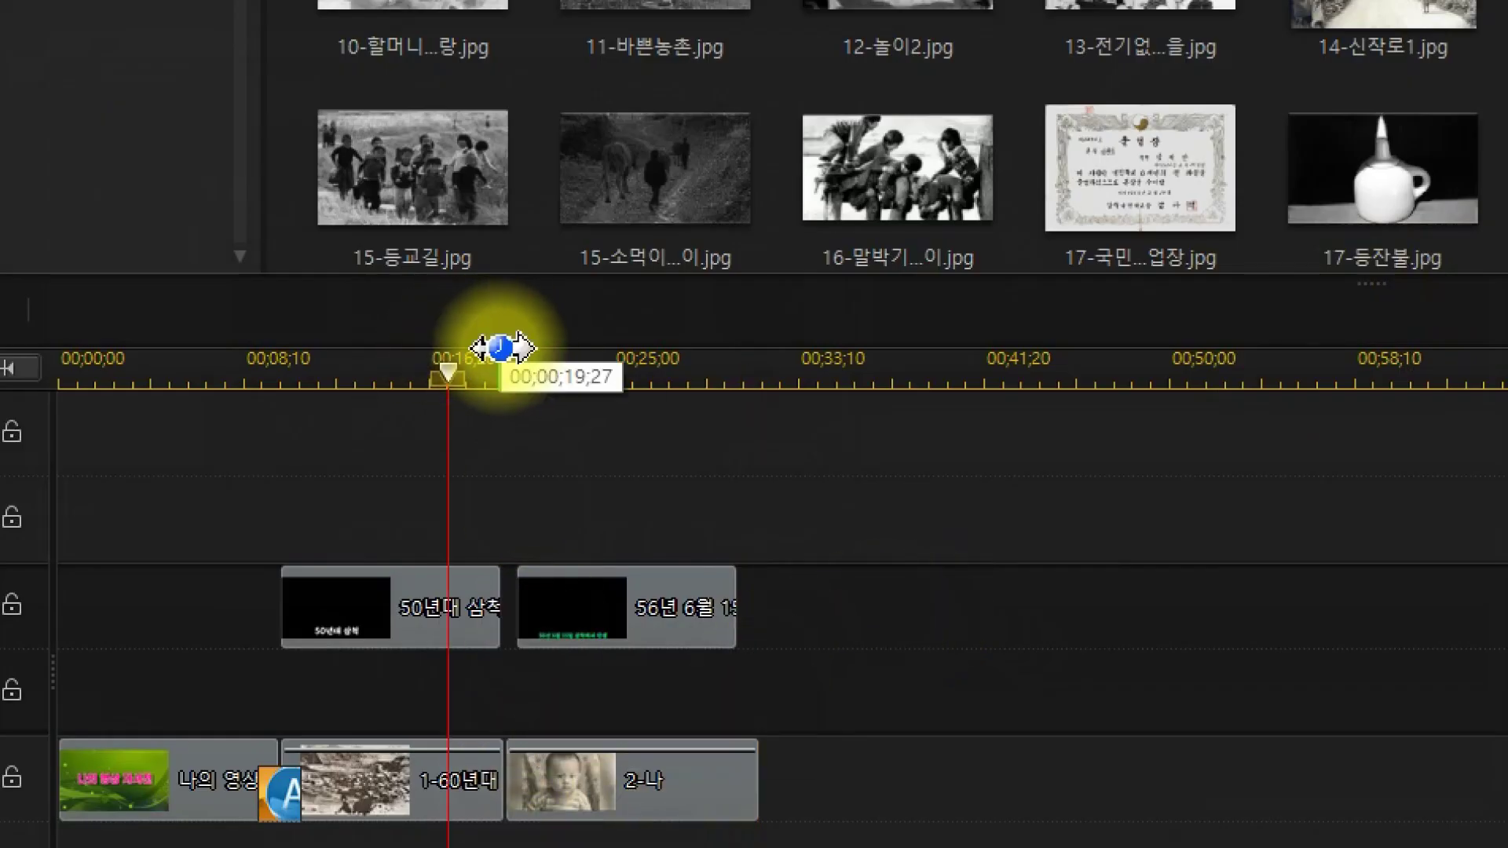
key(space)
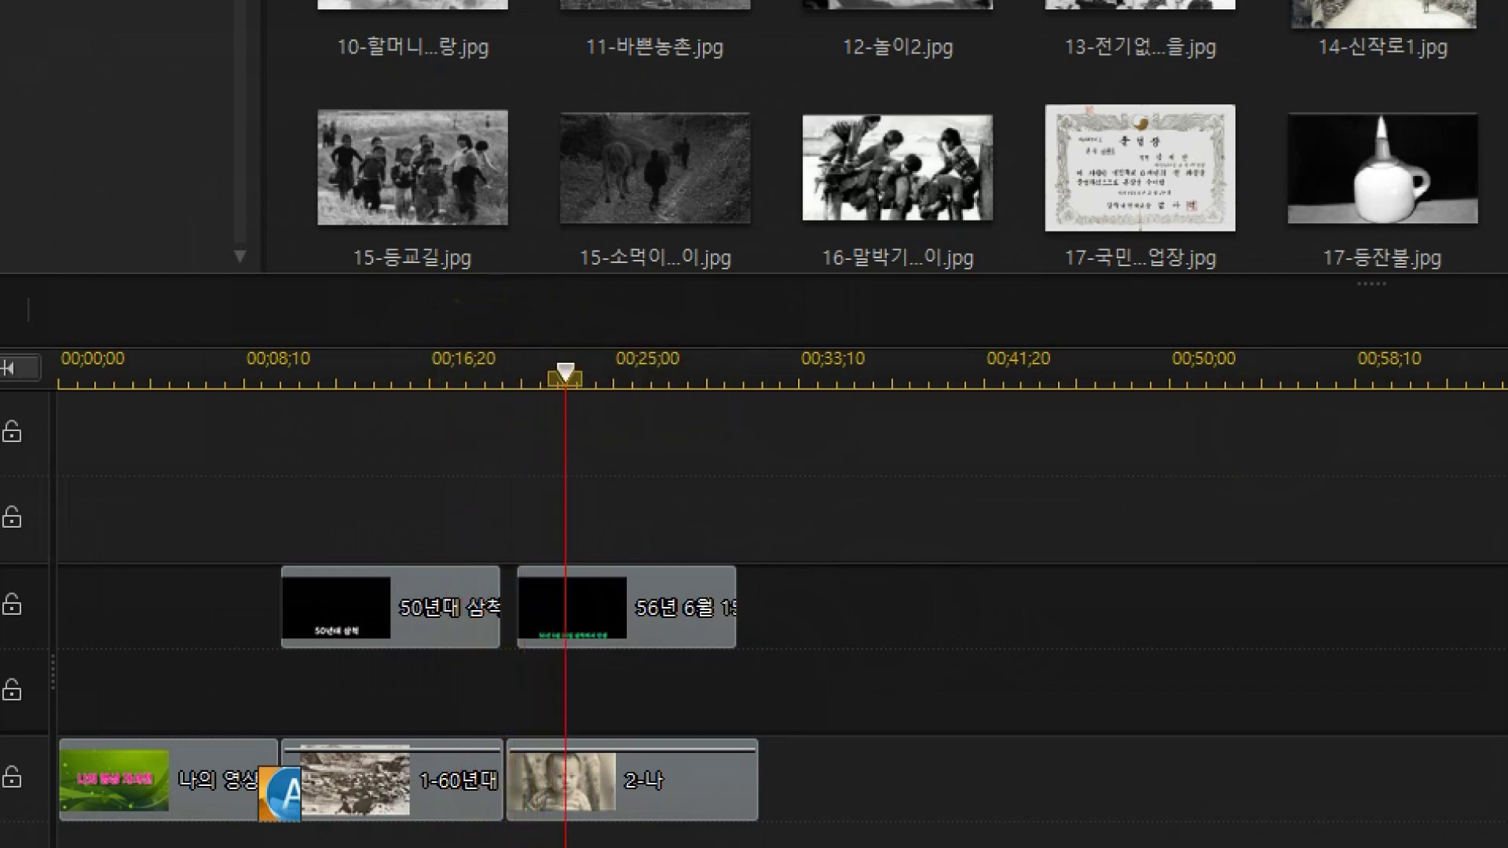
- Add opacity keyframes at the end of the 1-60년대 삼척 photo so it fades out, and preview the result
click(497, 765)
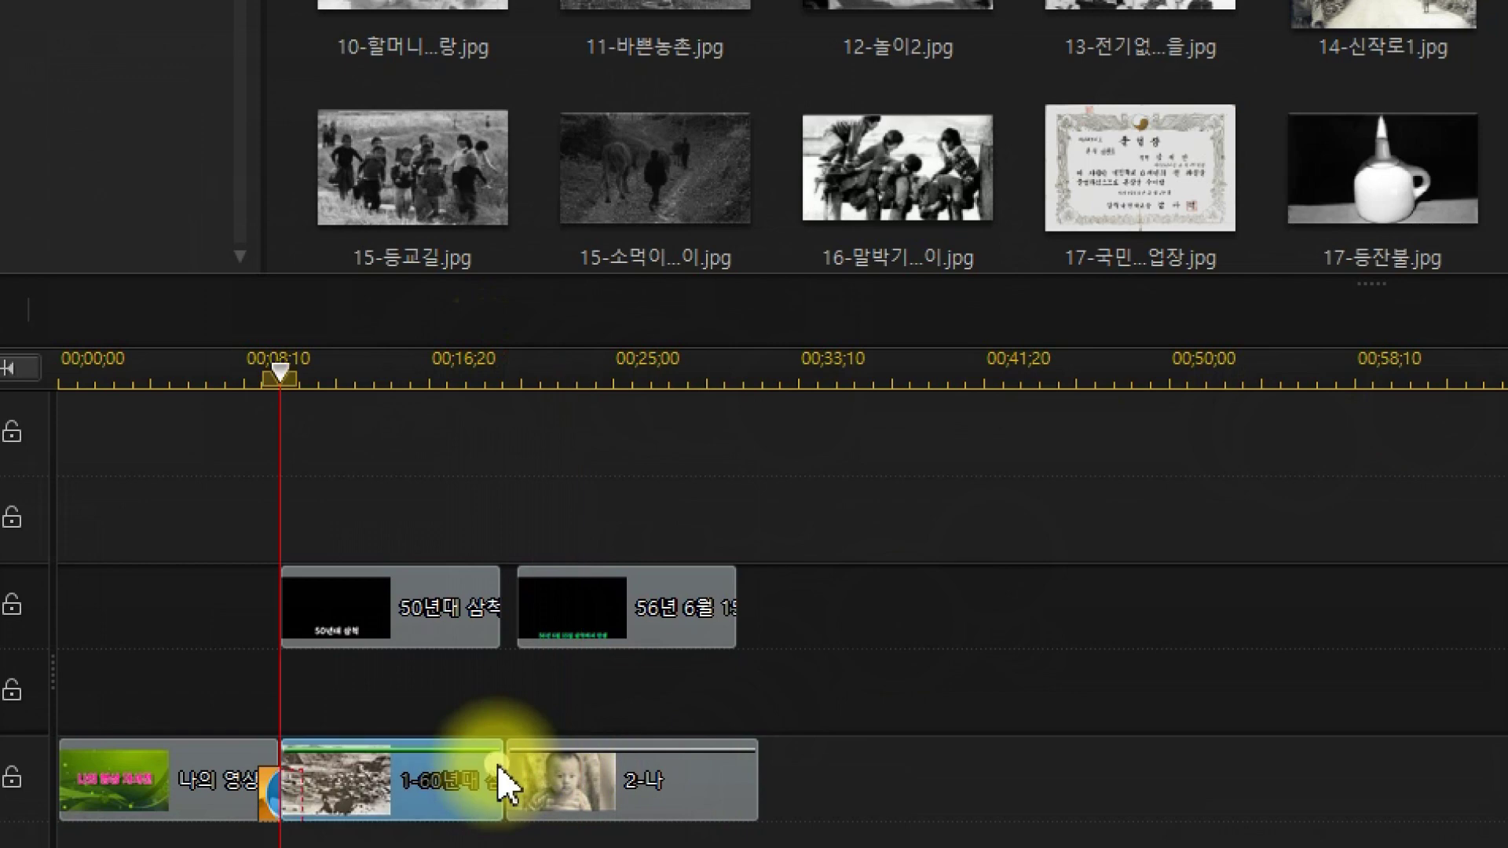
click(537, 774)
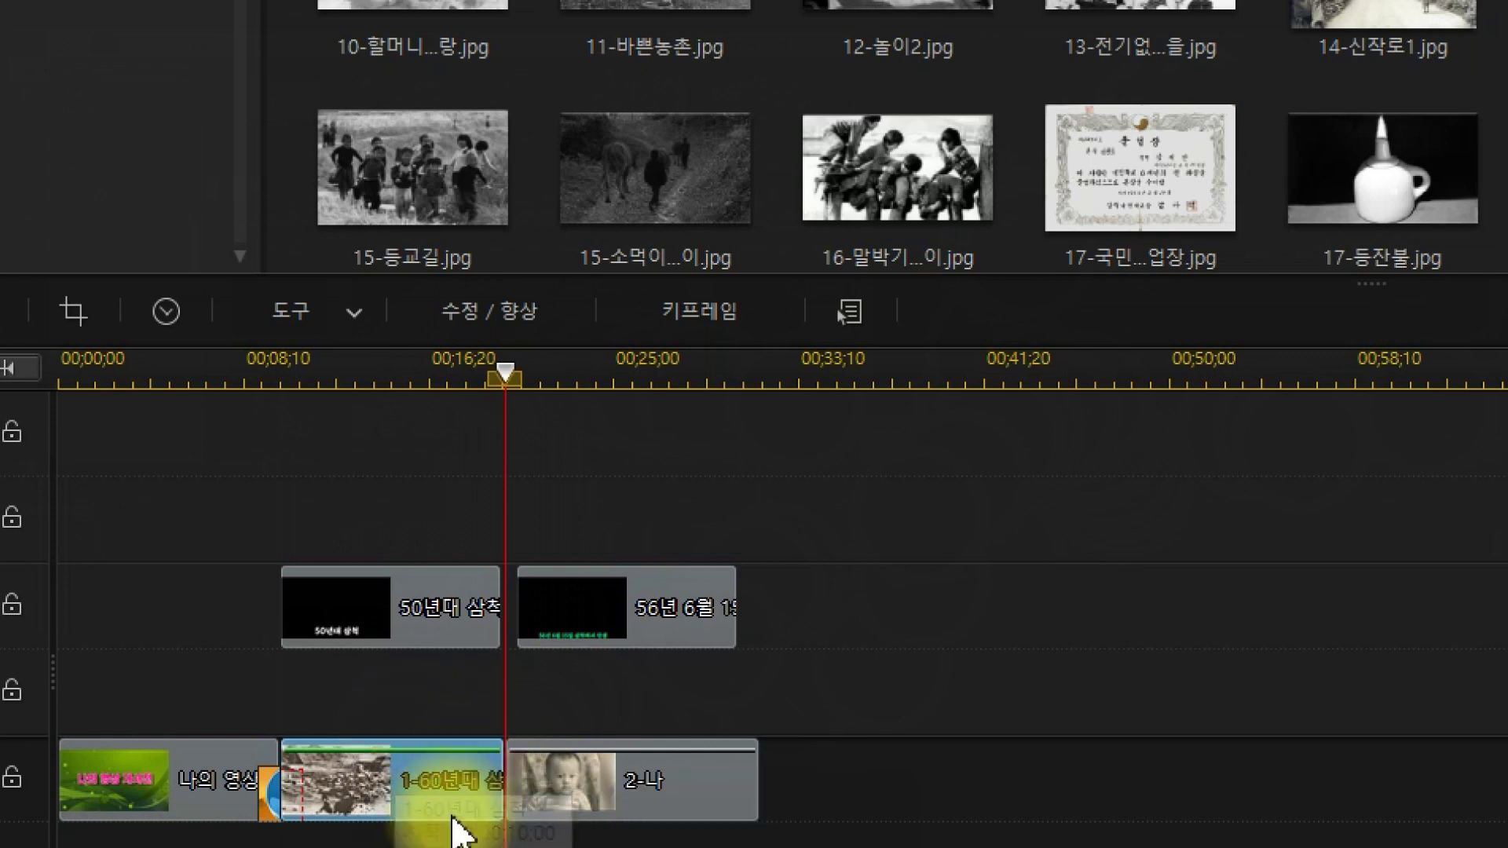
click(478, 750)
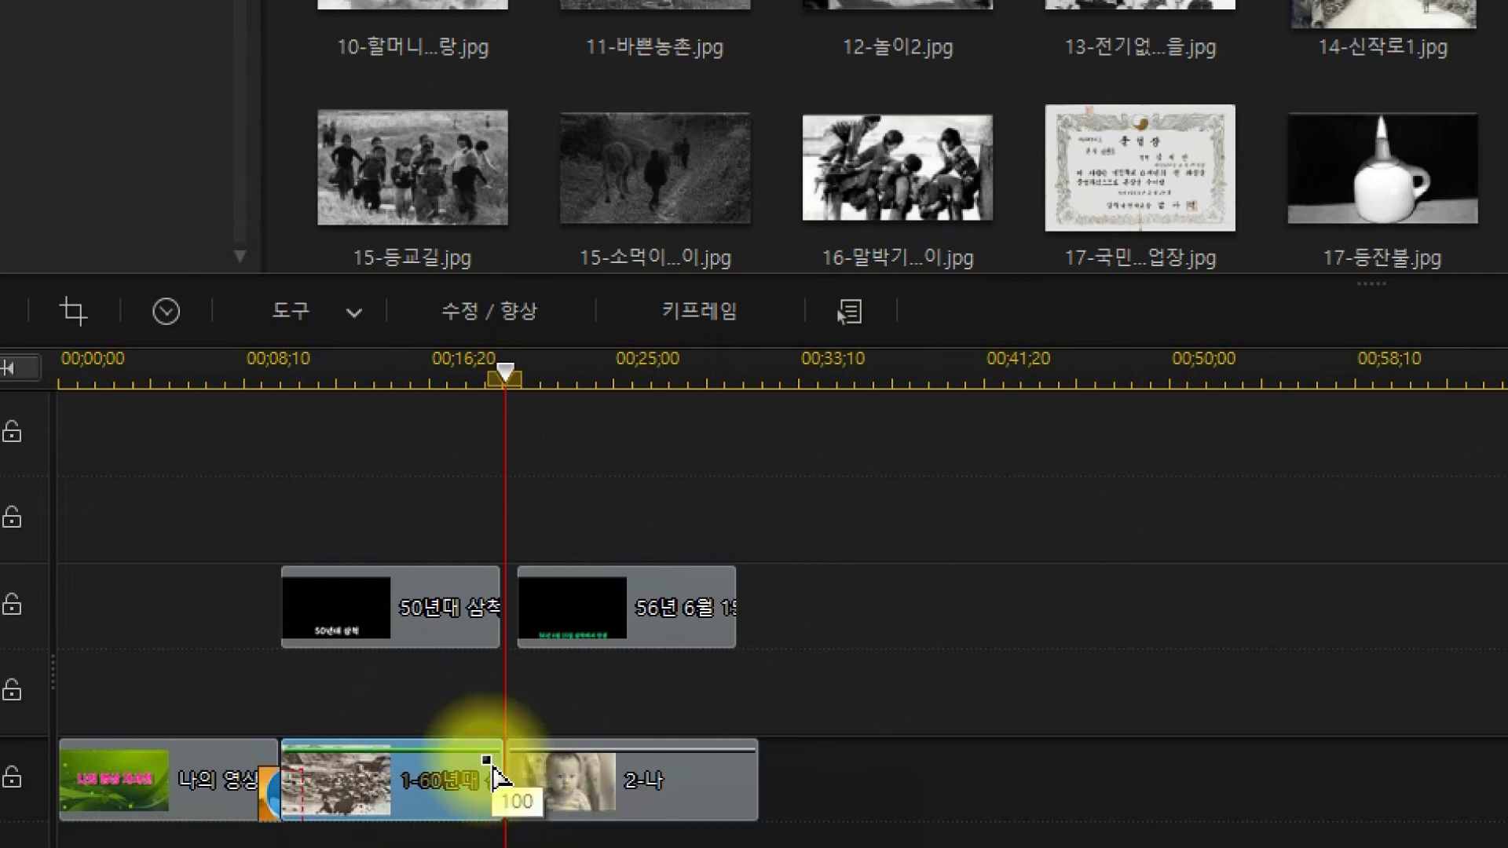
drag(484, 756, 478, 754)
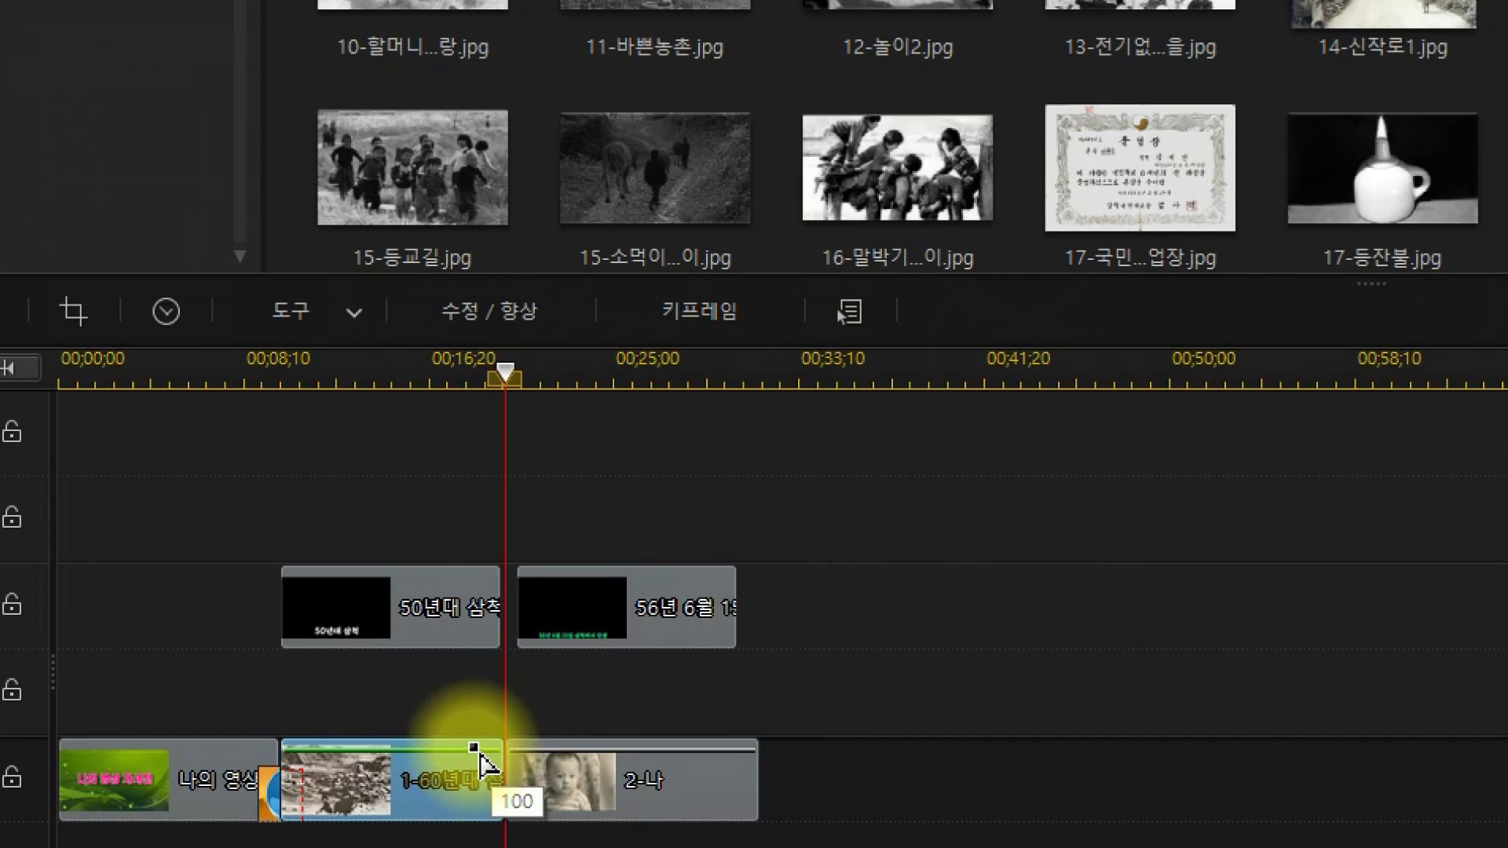
click(504, 755)
drag(506, 756, 498, 835)
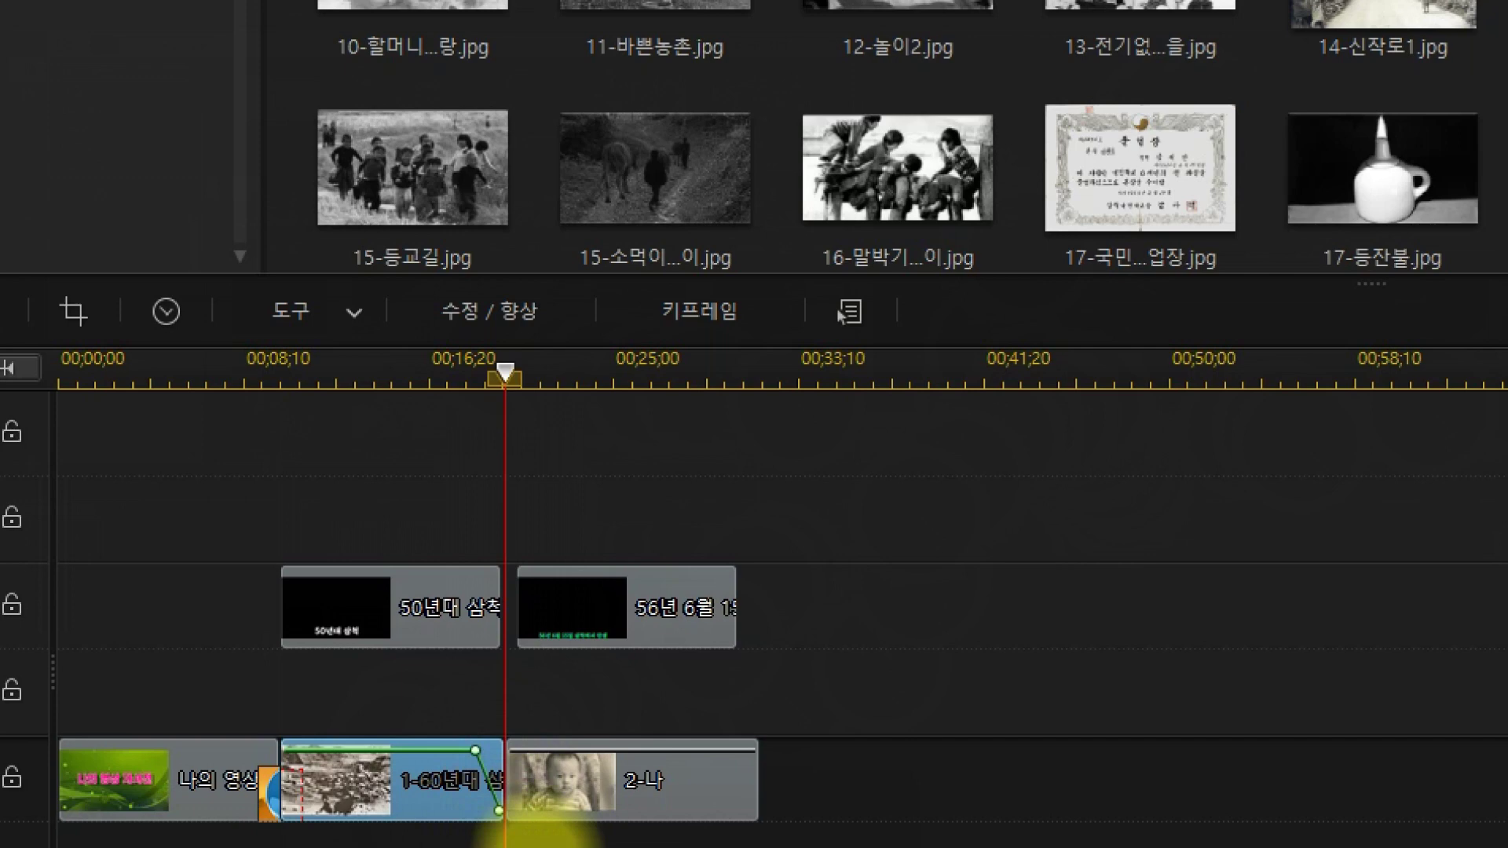
click(458, 371)
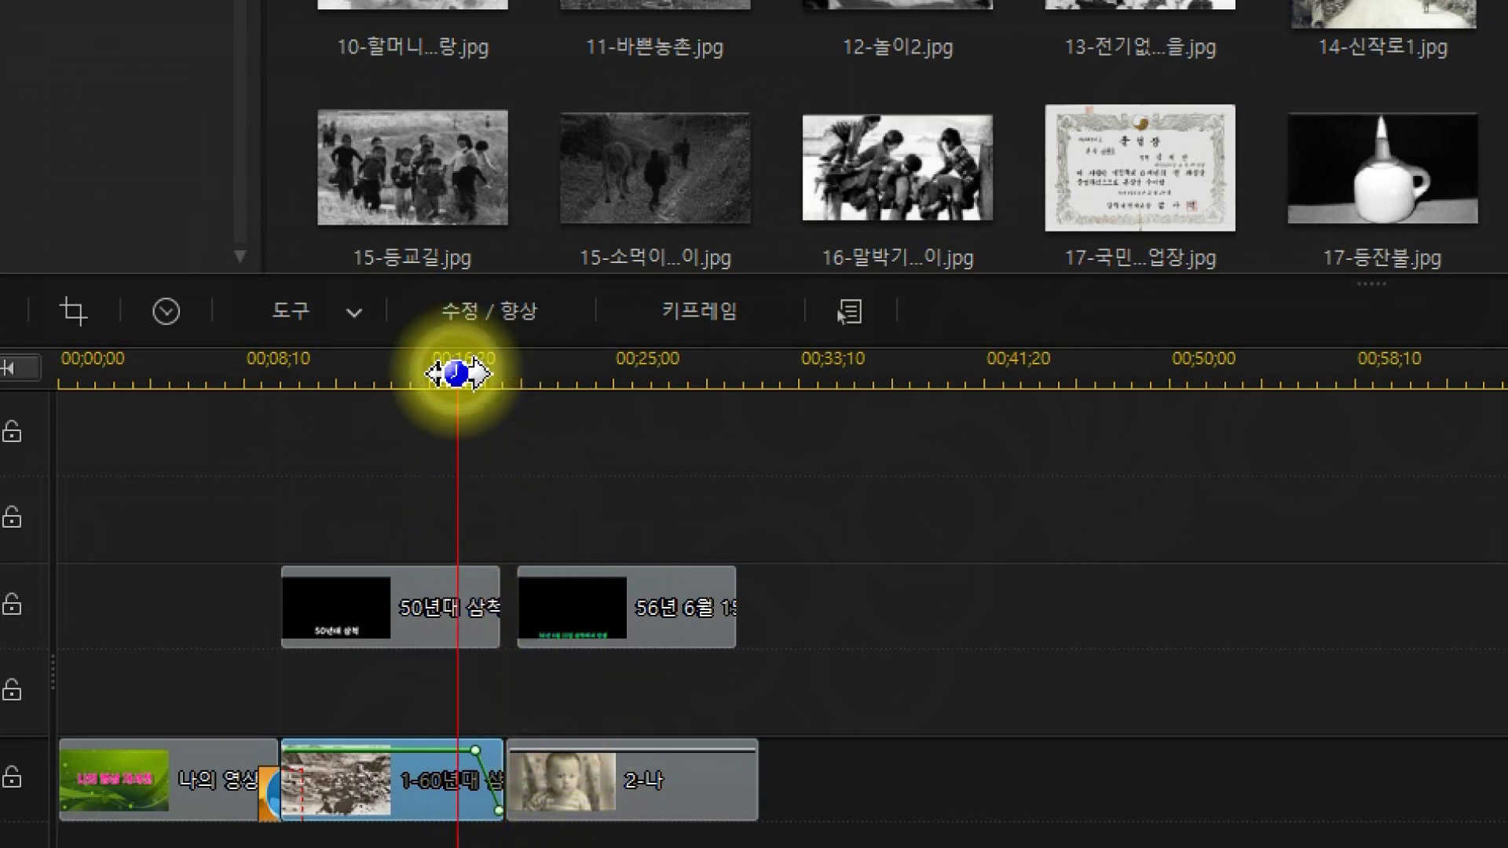
key(space)
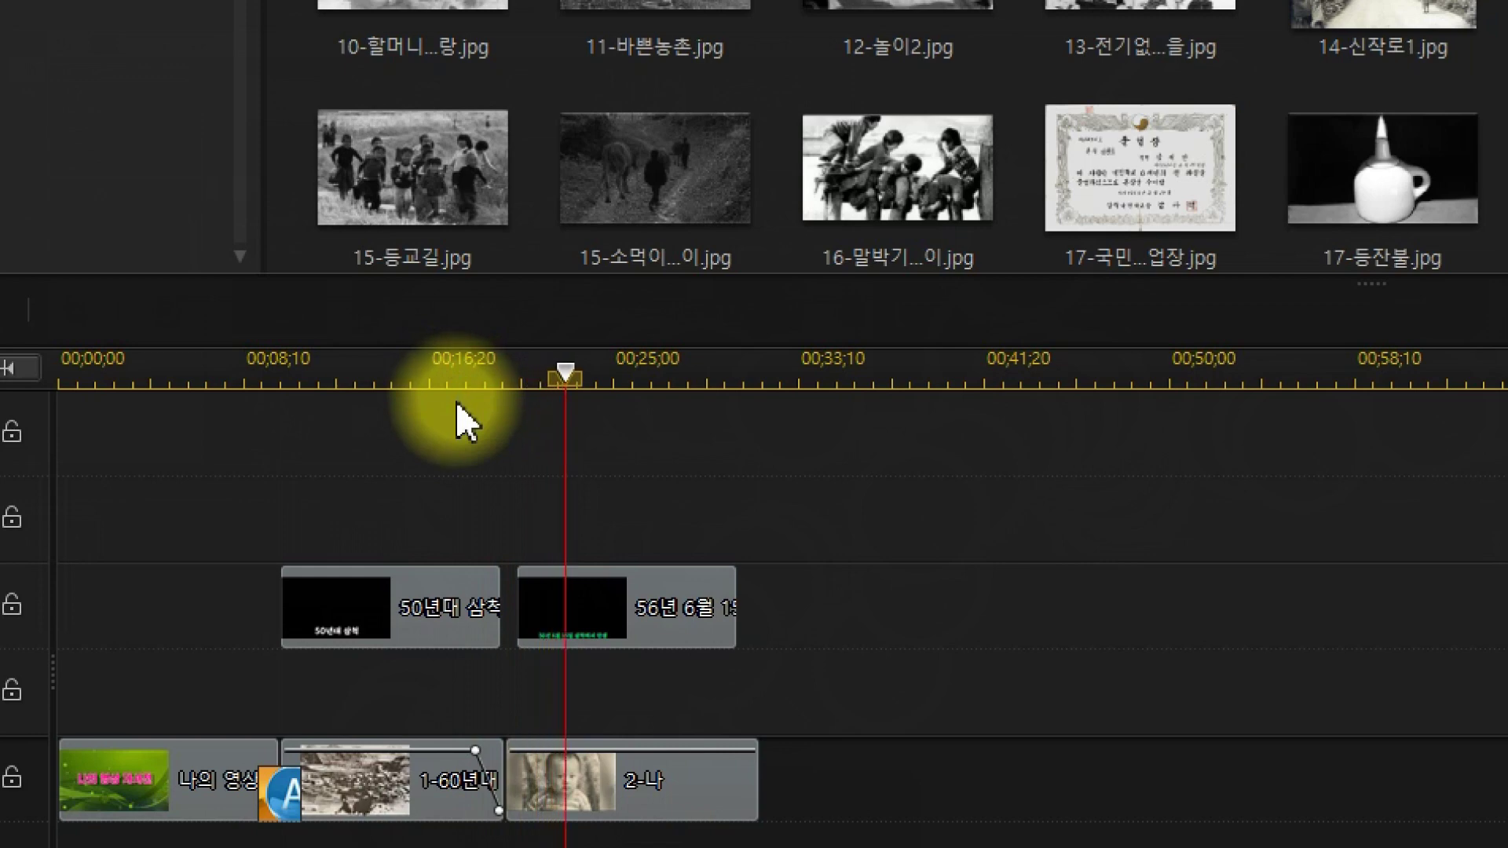
- Add opacity keyframes at the start of the 2-나 photo clip so it fades in
click(560, 761)
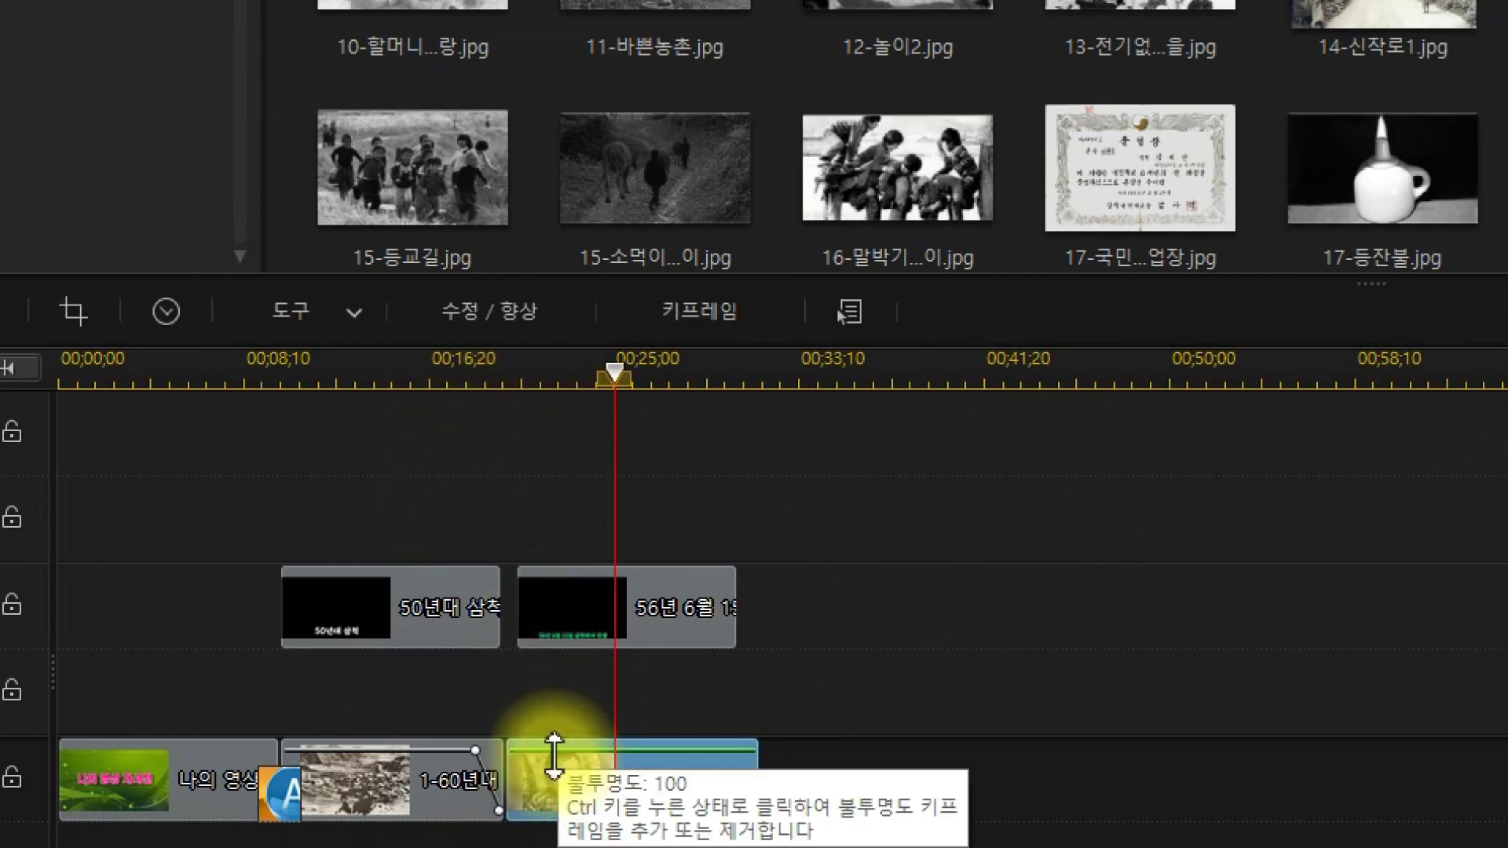
drag(548, 752, 512, 817)
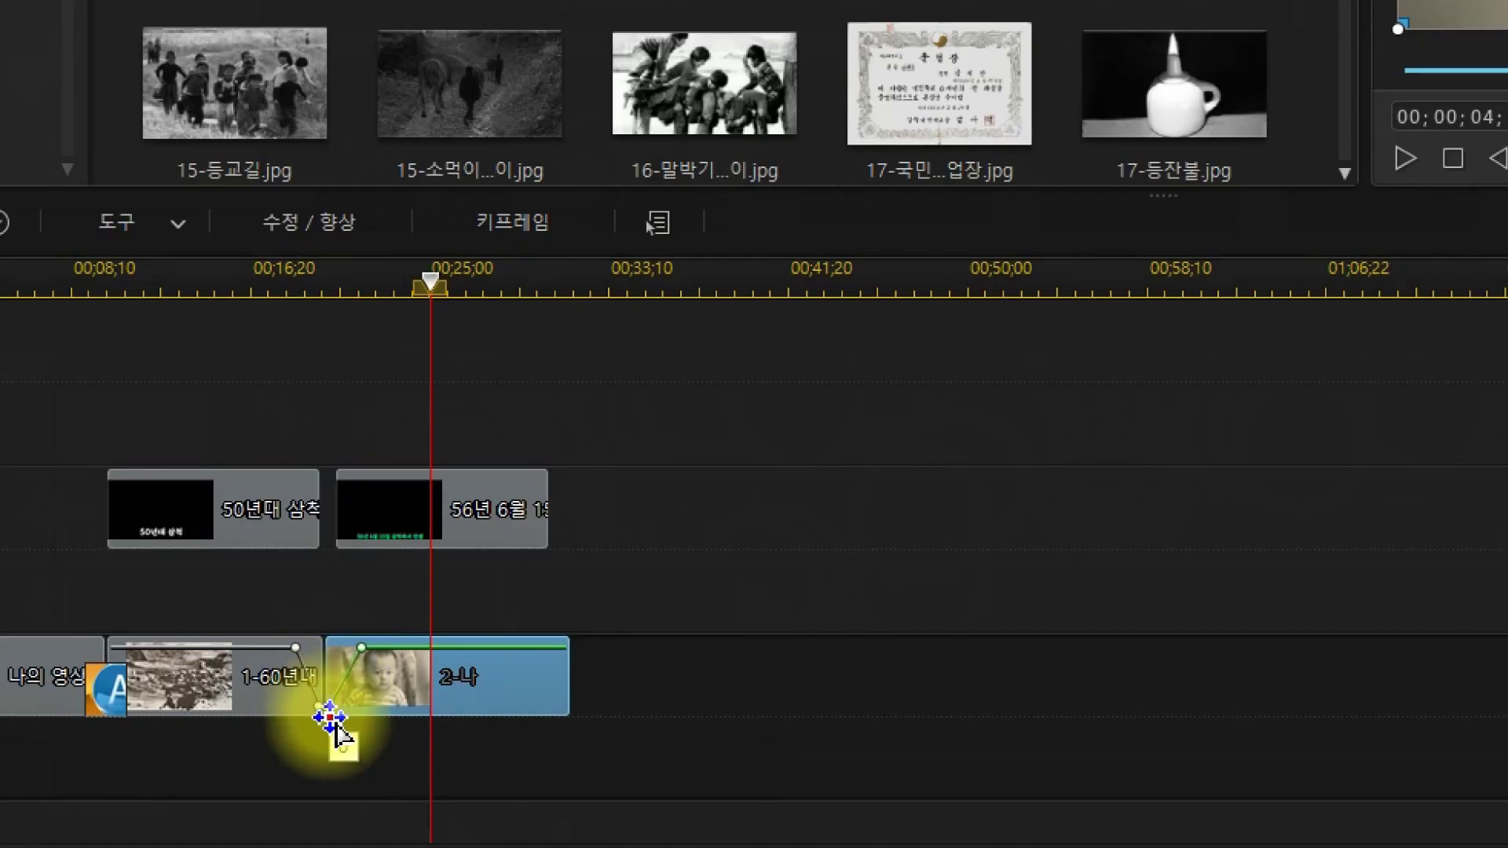
drag(328, 717, 328, 711)
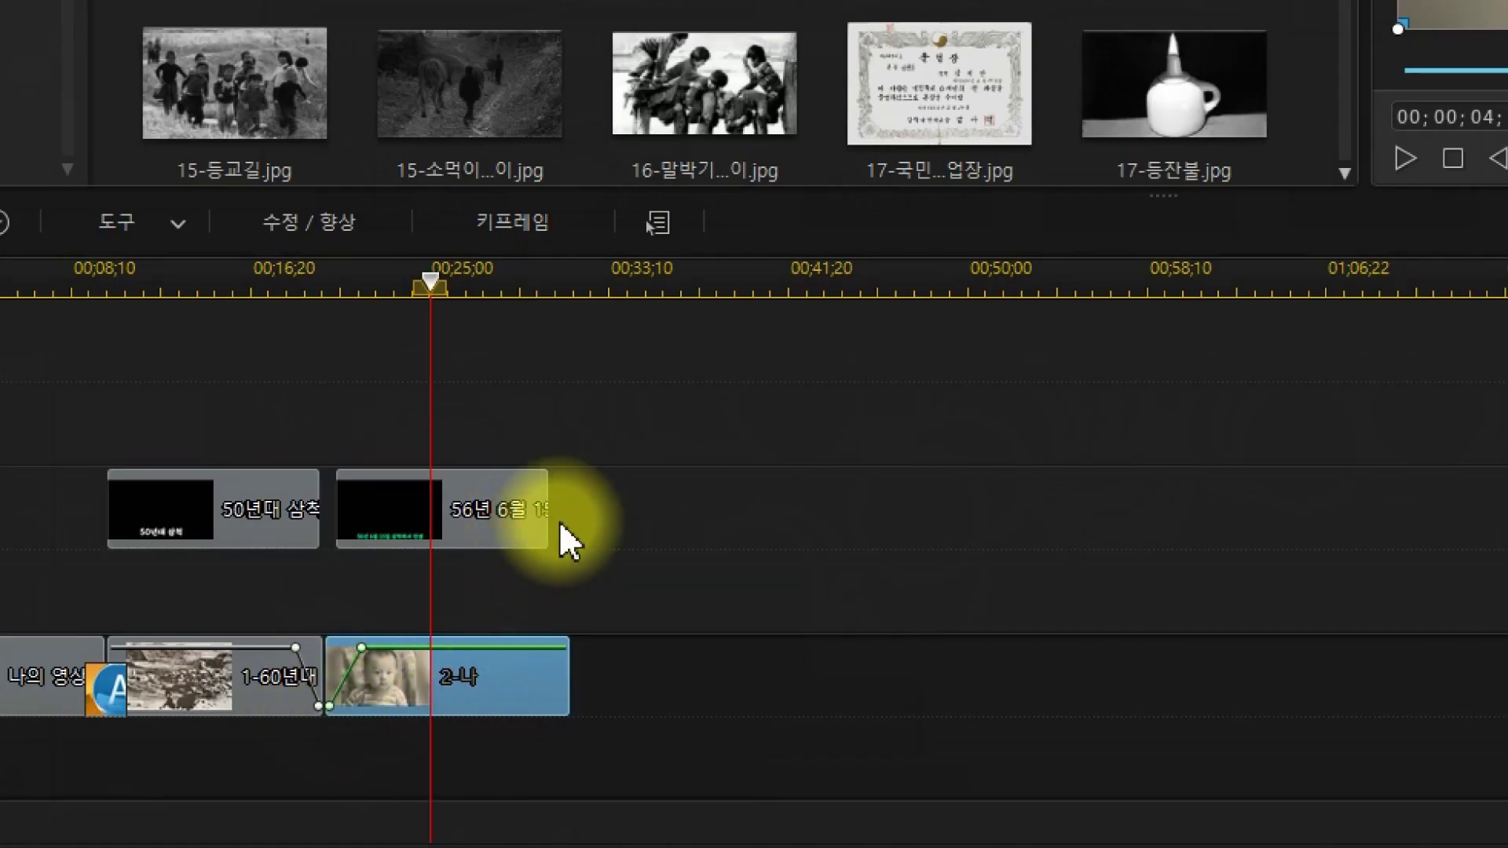
click(330, 288)
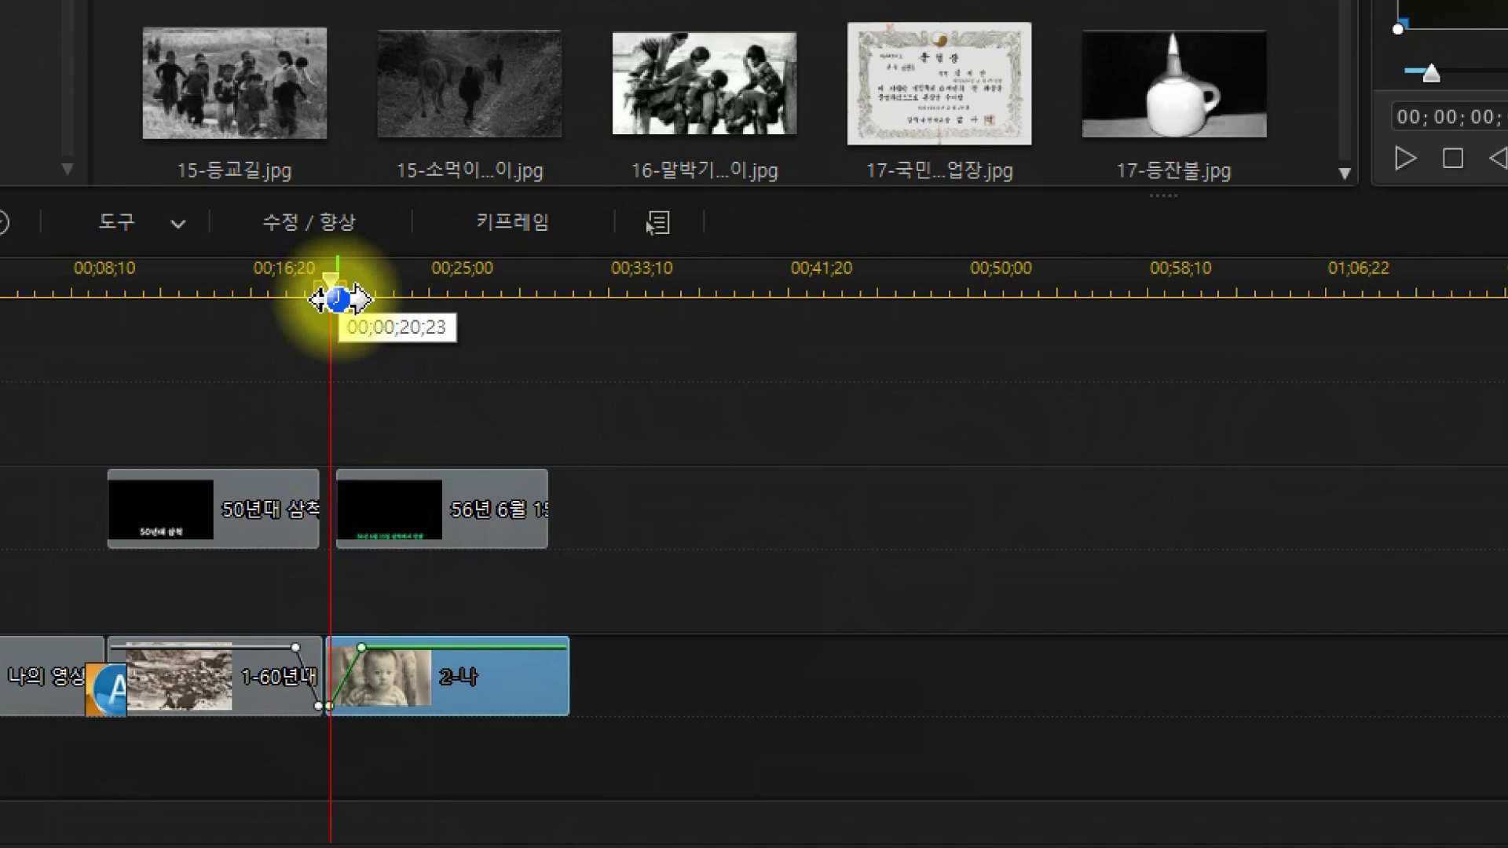
- Move both caption titles from track 2 up to track 3, keeping their timing
click(412, 503)
drag(424, 502, 243, 507)
drag(245, 507, 235, 370)
- Move the 2-나 photo to track 2 at about 00;00;19;05, overlapping the first photo's fade-out, and preview the cross-fade
click(423, 664)
drag(423, 665, 402, 588)
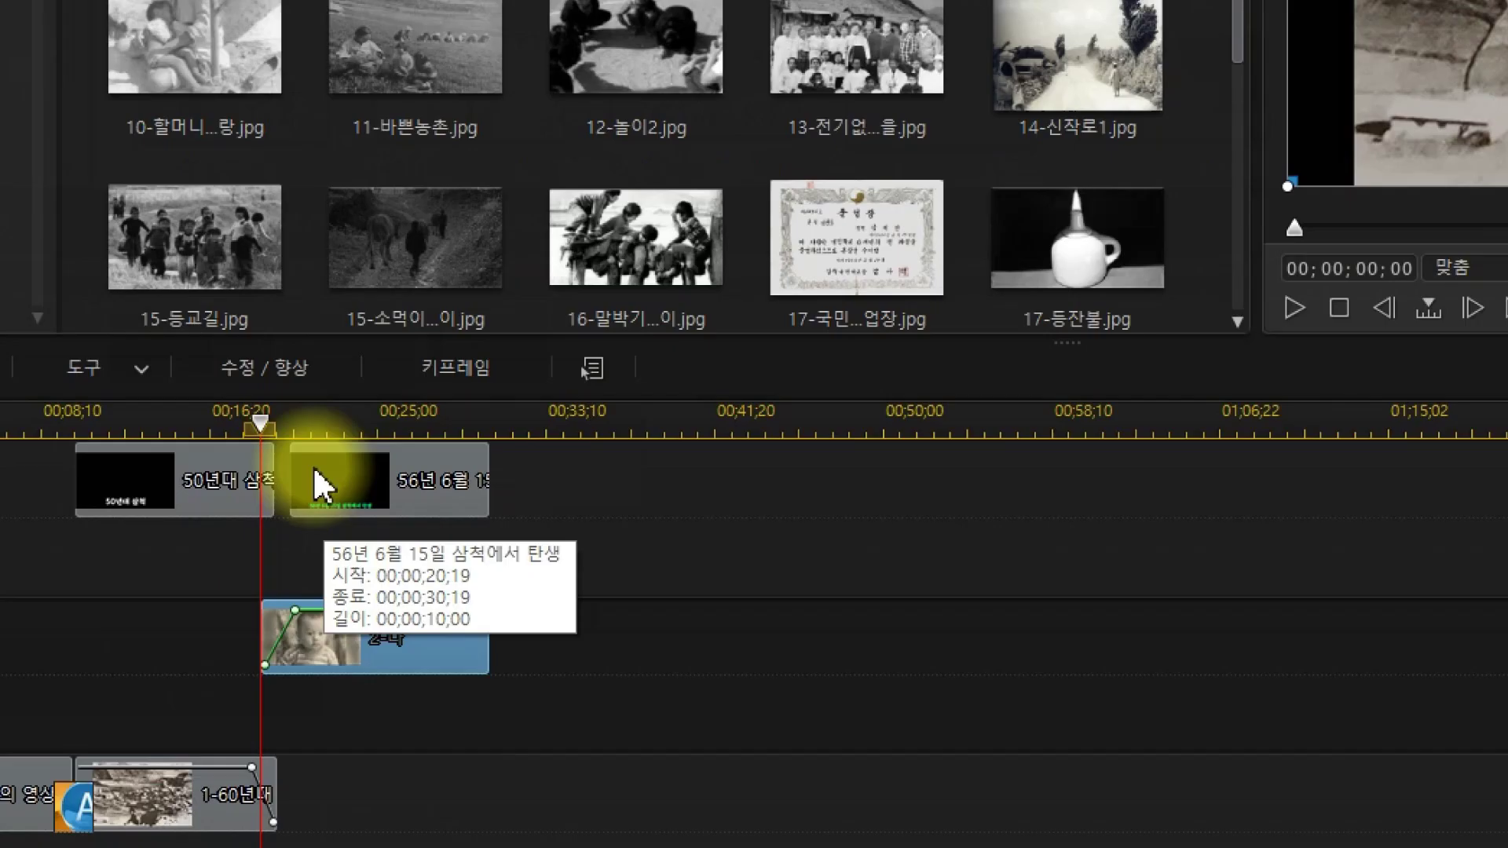
drag(441, 528, 441, 528)
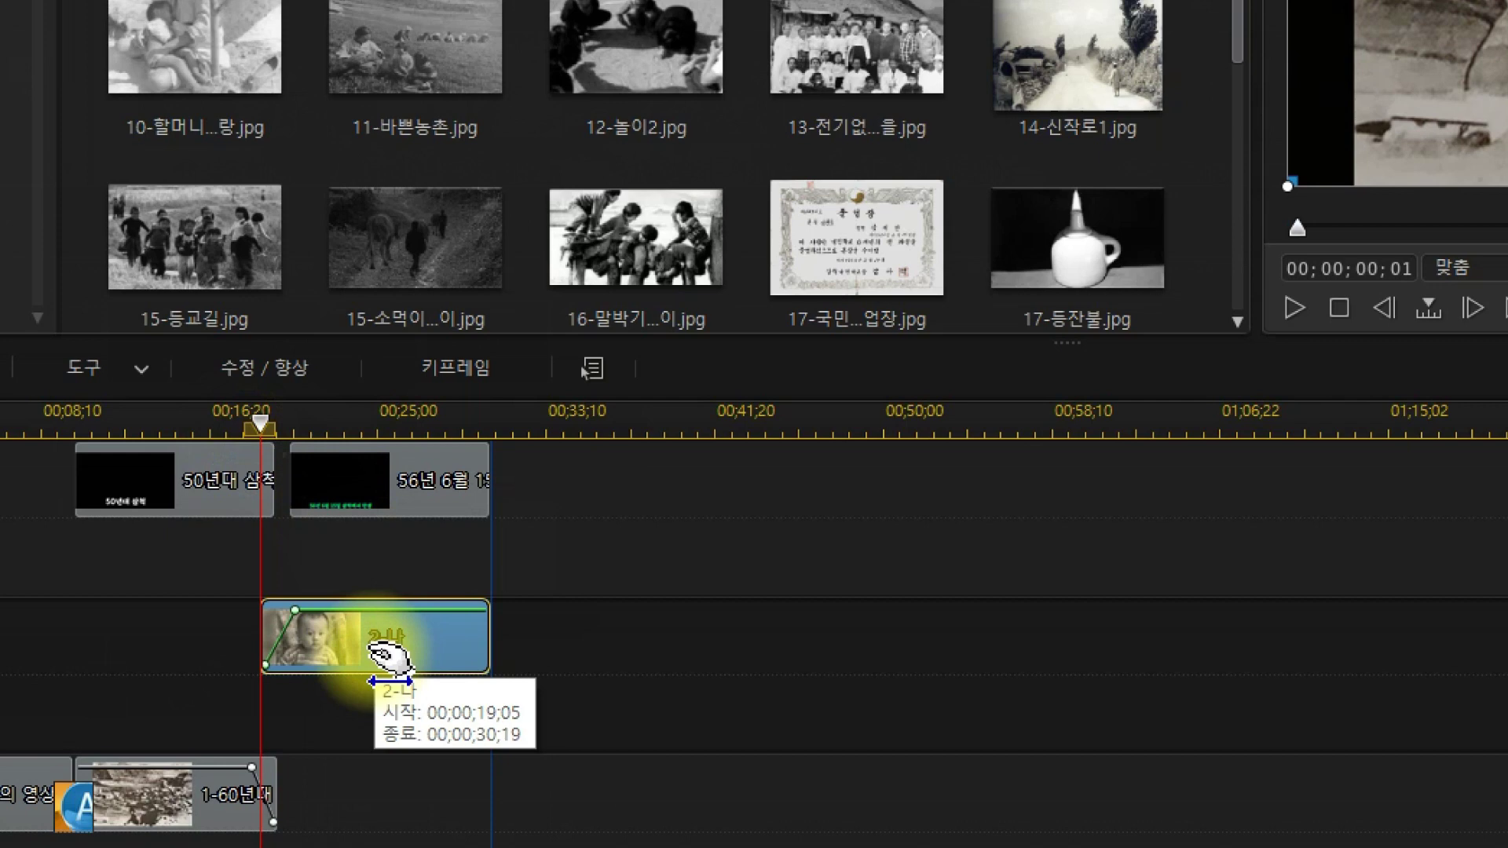
drag(253, 414, 211, 416)
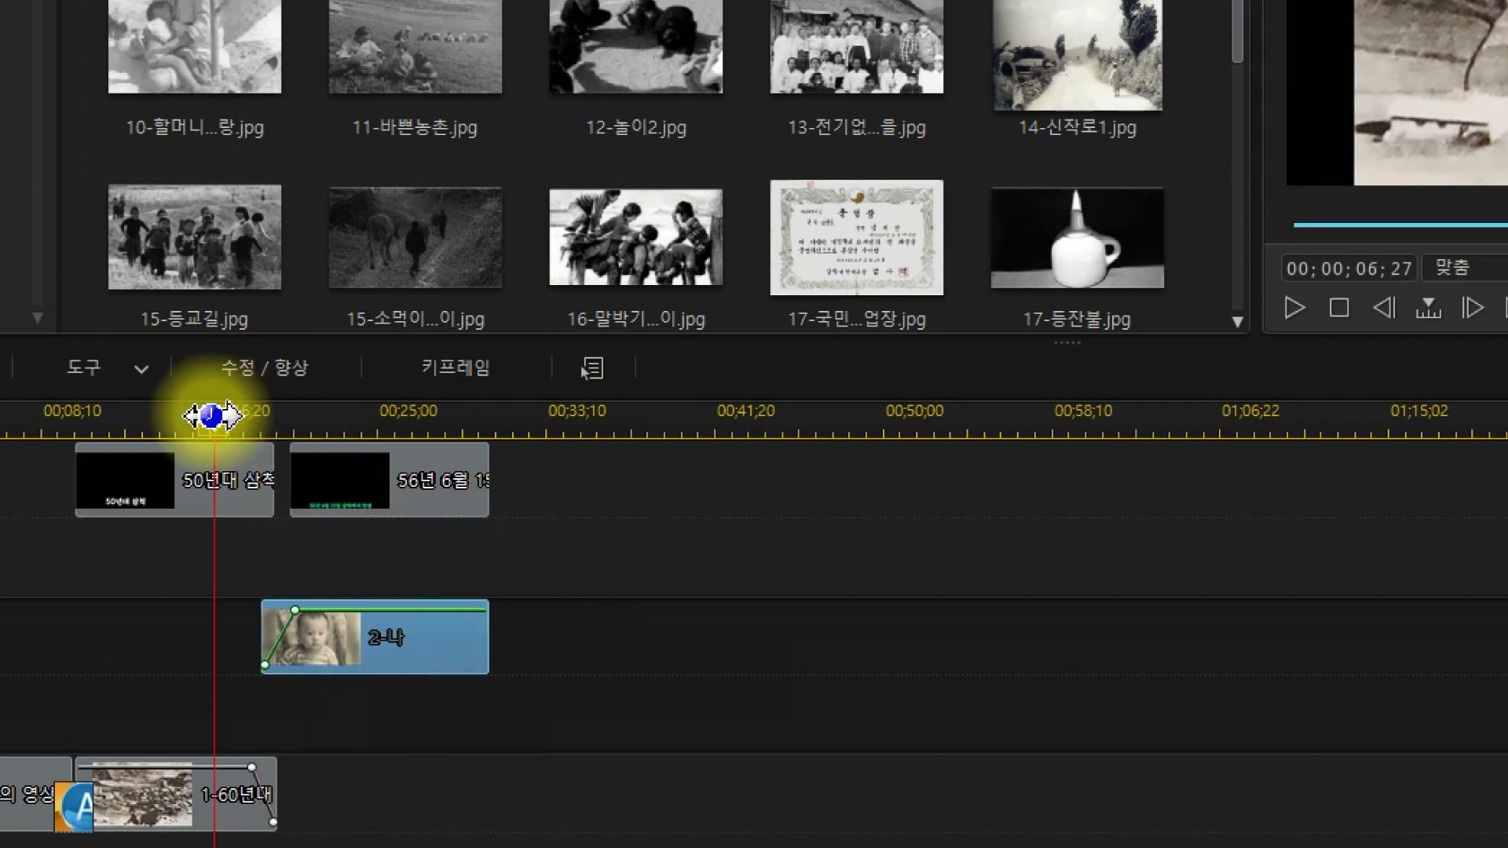
key(space)
click(2, 420)
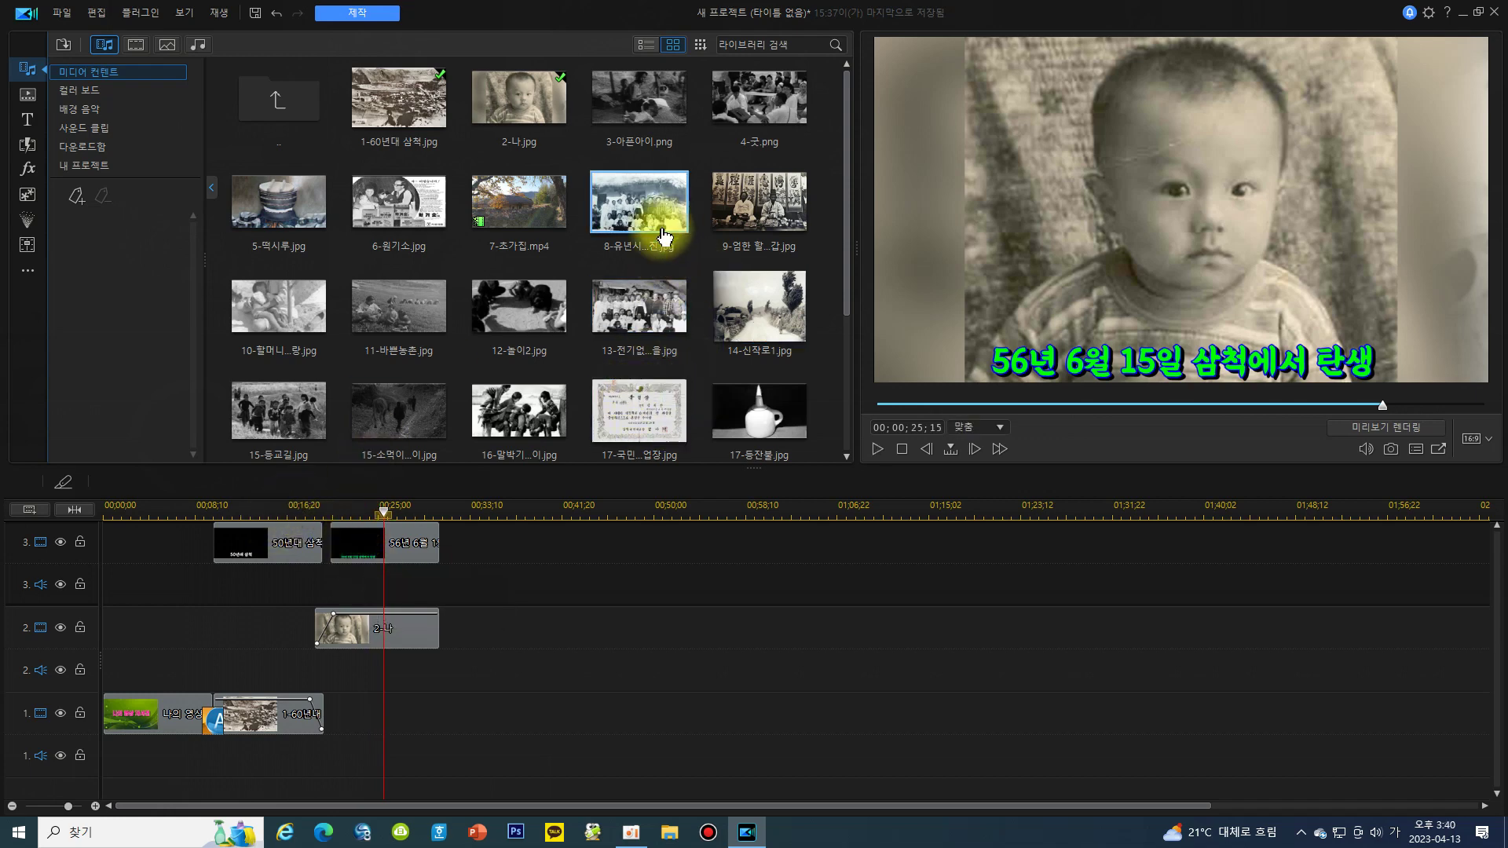
- Add 3-아픈아이.png to track 1, overlapping the end of the baby photo, and trim its end slightly
click(643, 108)
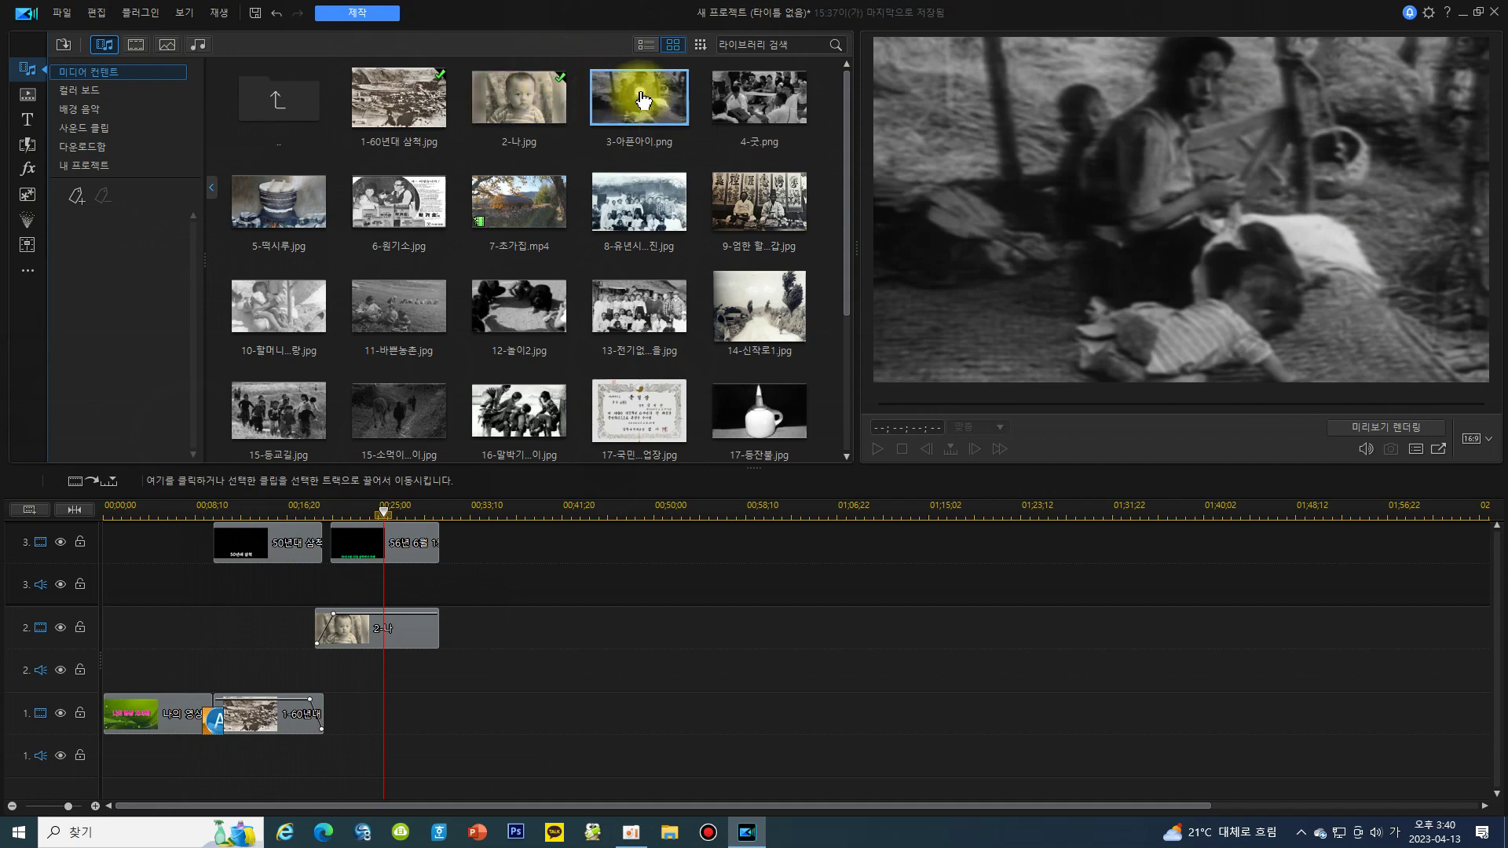
drag(643, 98, 560, 711)
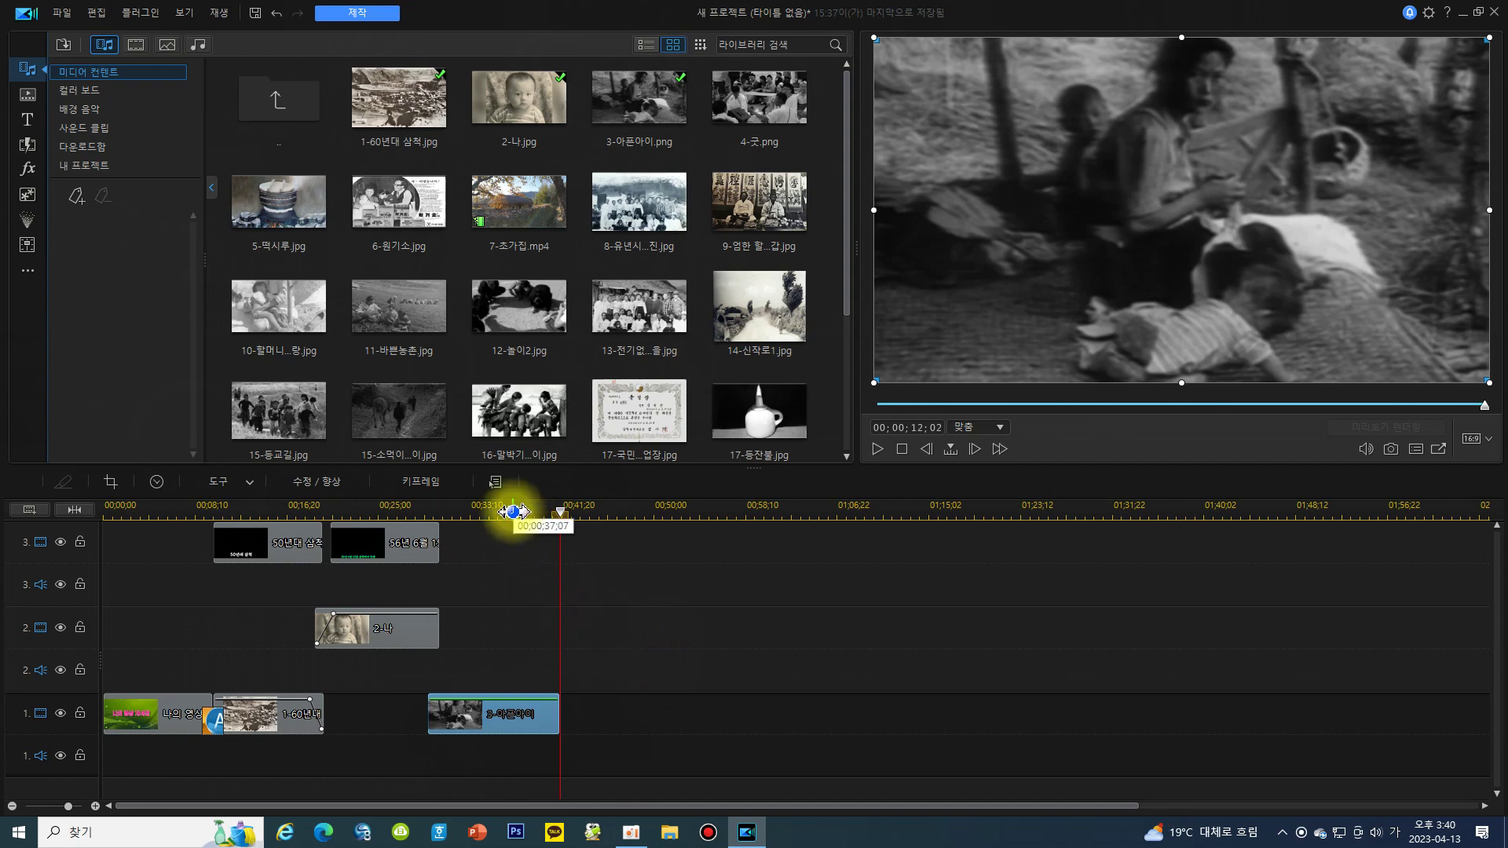
drag(558, 715, 550, 715)
- Copy the green birth caption from the baby photo and paste it on track 3 over the 3-아픈아이 photo, starting at about 00;00;31;14
click(404, 542)
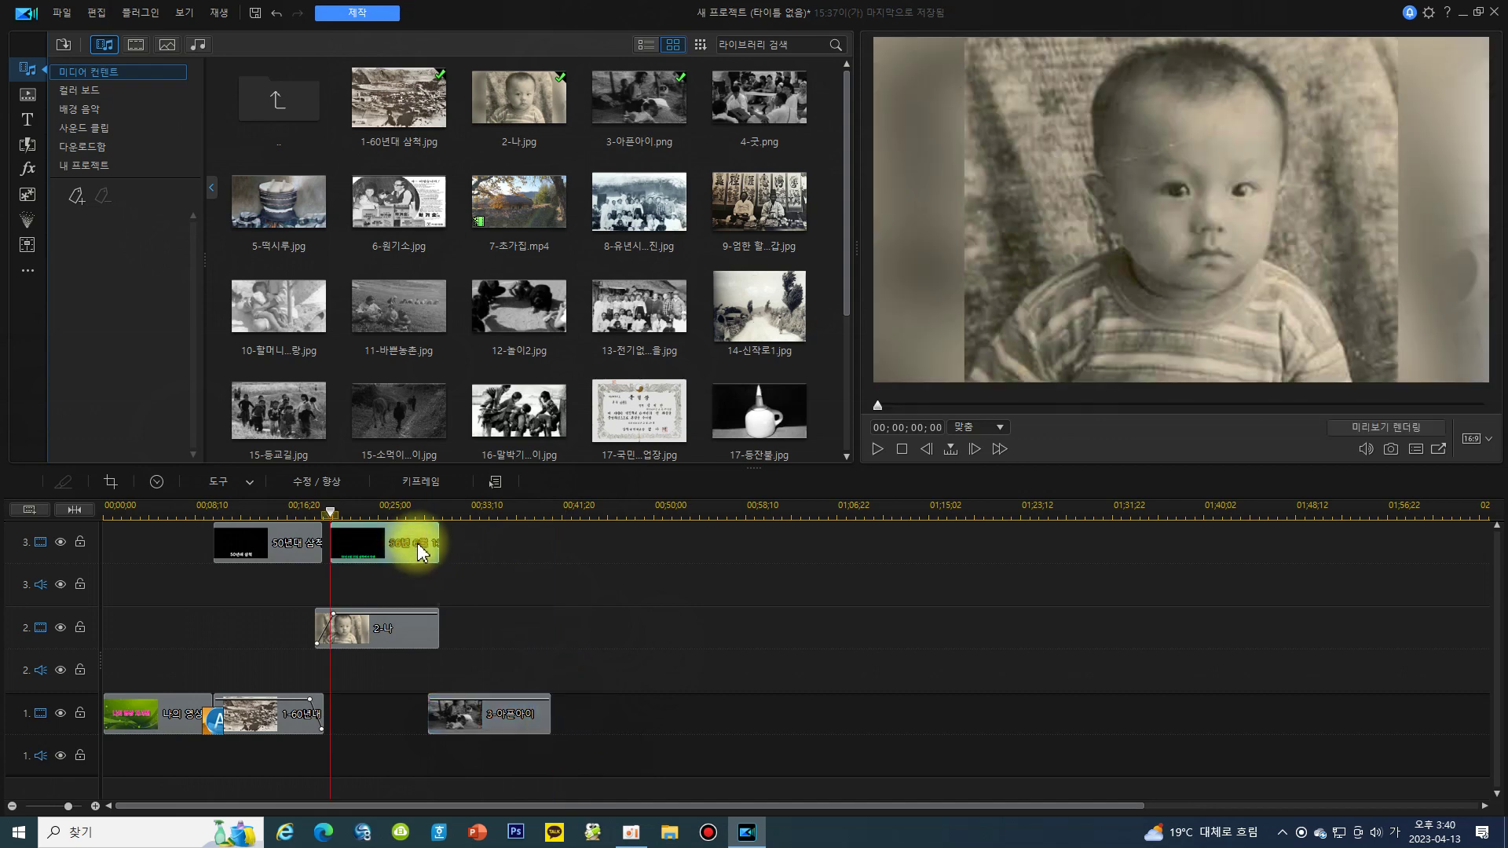
right_click(422, 553)
click(465, 296)
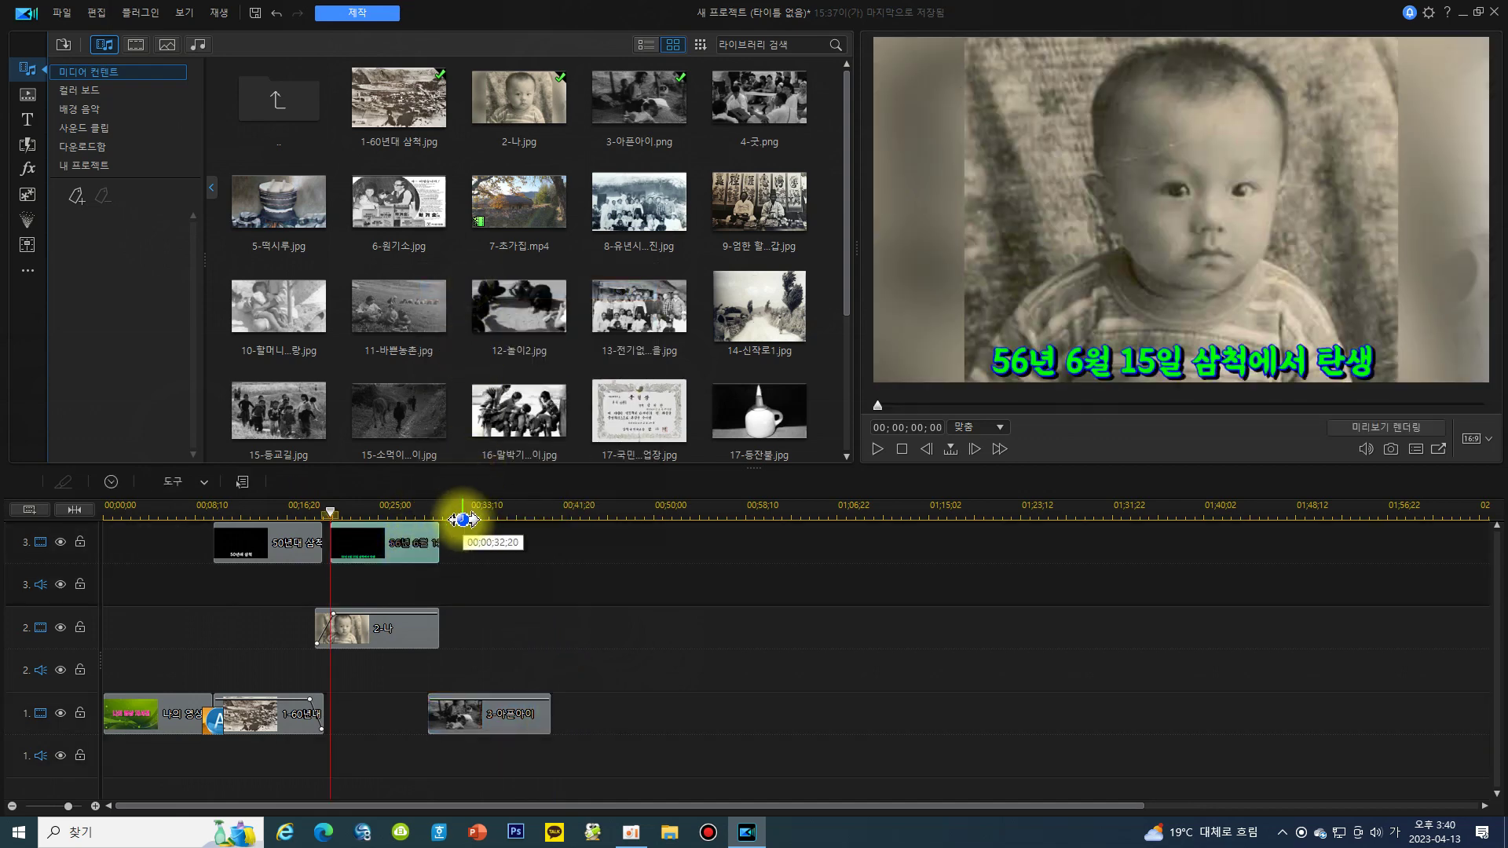
click(454, 512)
right_click(478, 555)
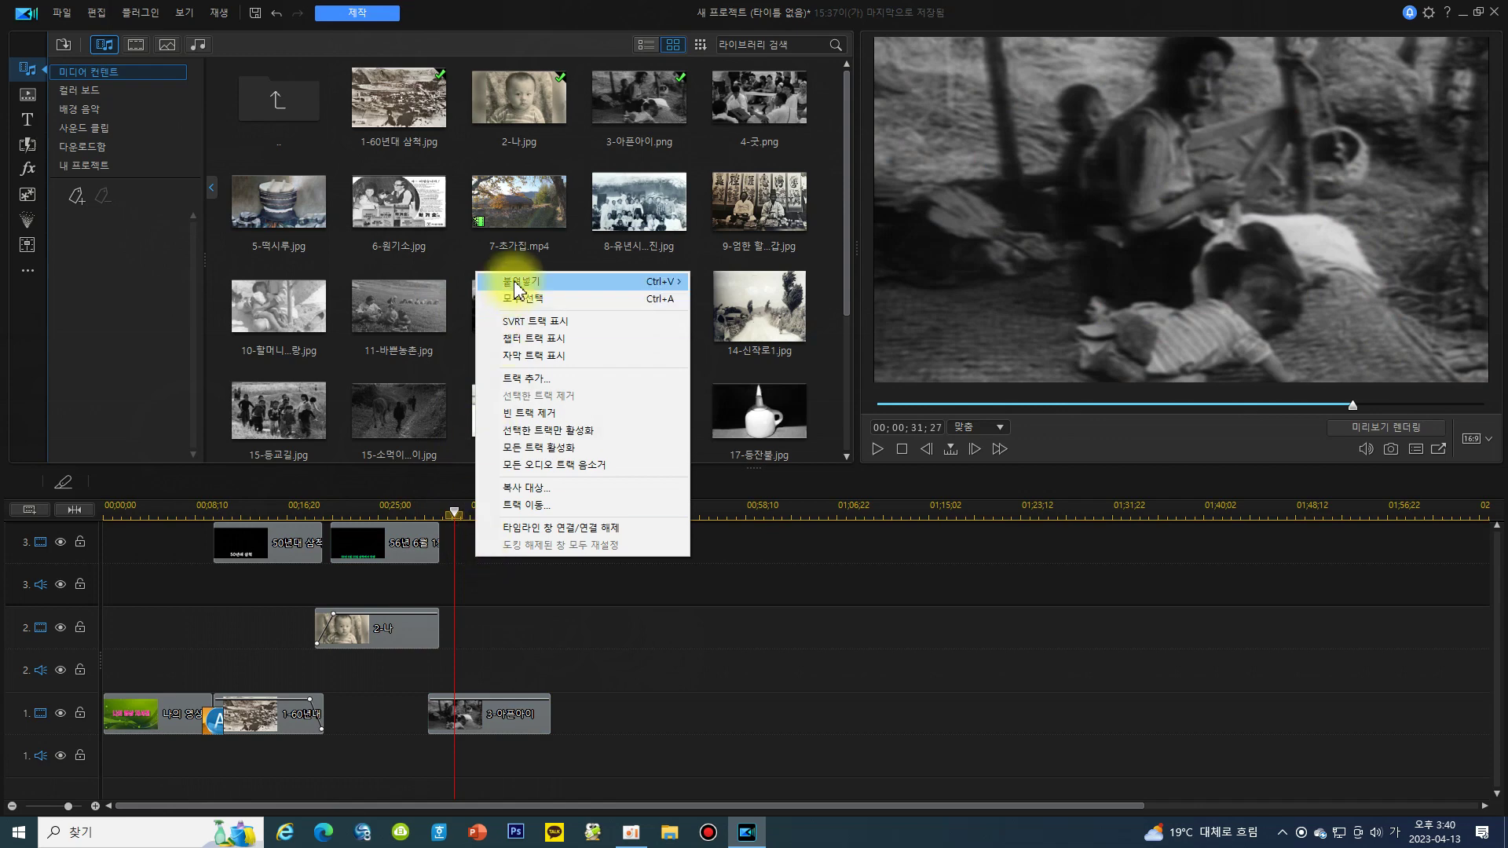
mouse_move(517, 287)
click(734, 282)
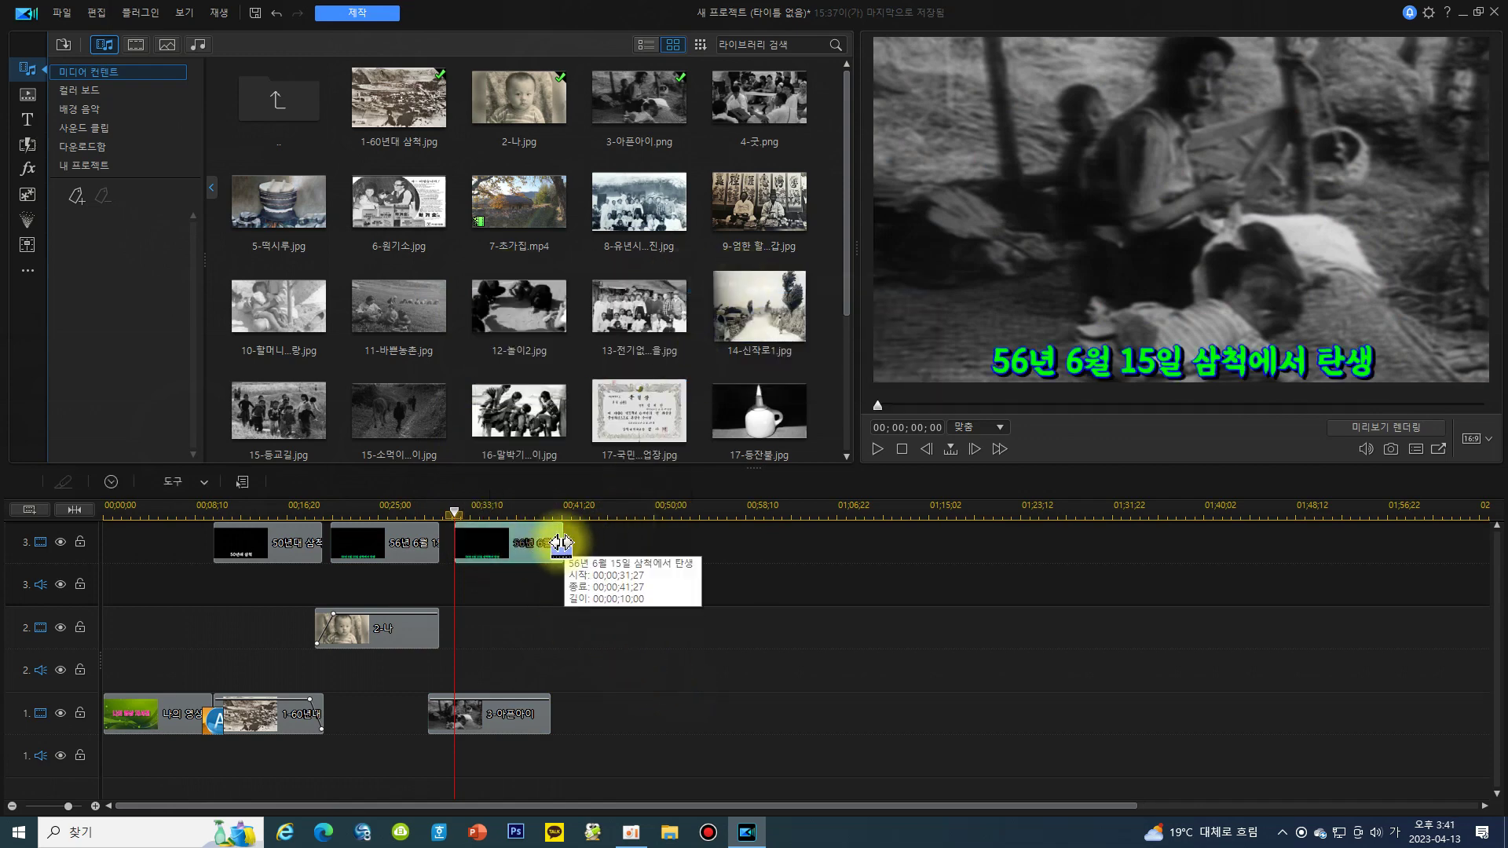
drag(526, 549, 523, 550)
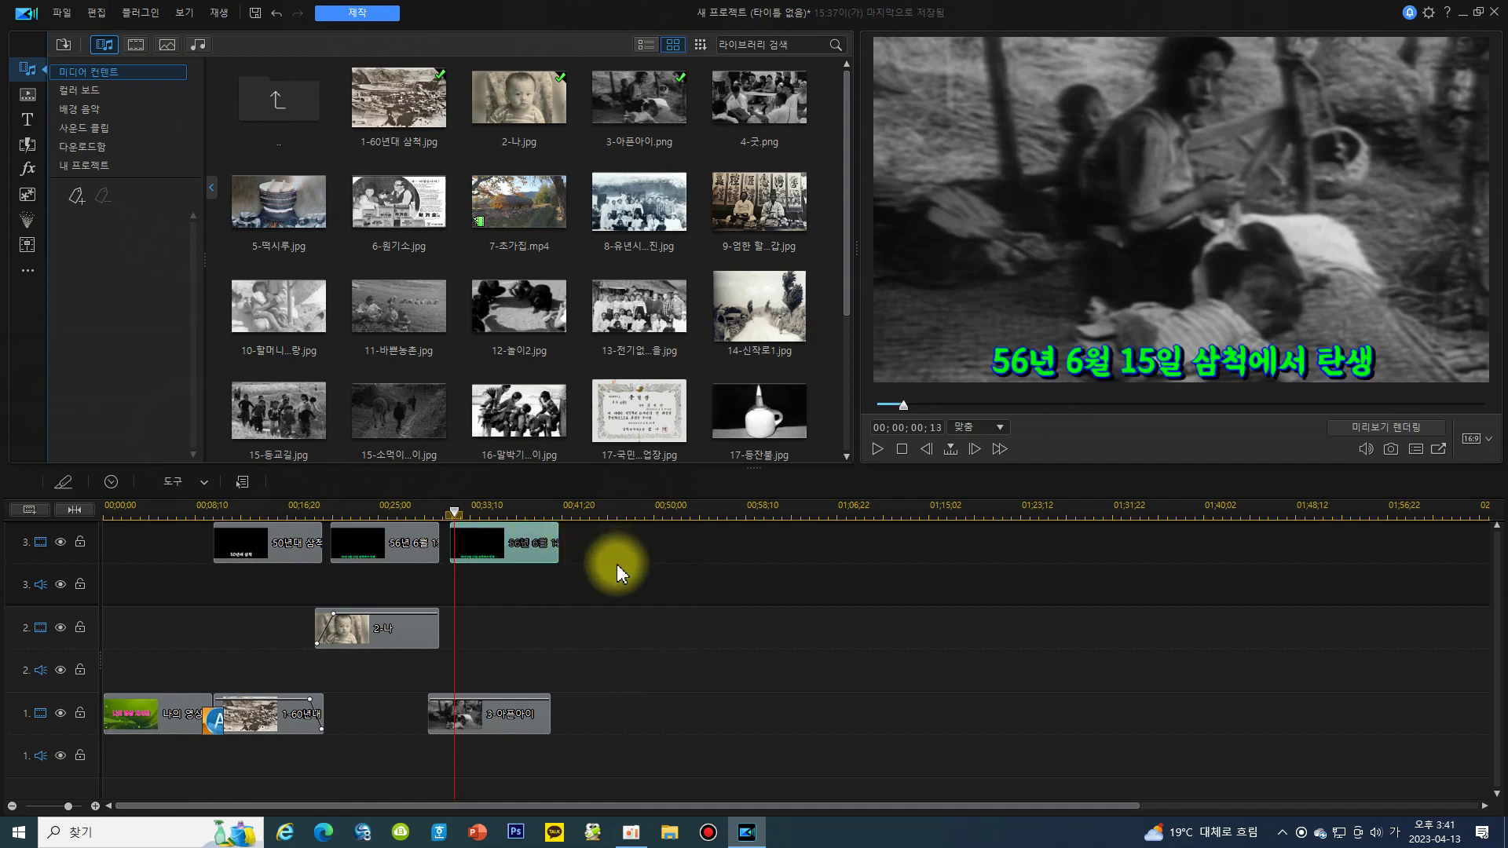
- Replace the pasted caption's text with "갑자기 한쪽 수족을 못쓰는 큰병에 걸림" and centre it near the bottom of the frame
double_click(520, 548)
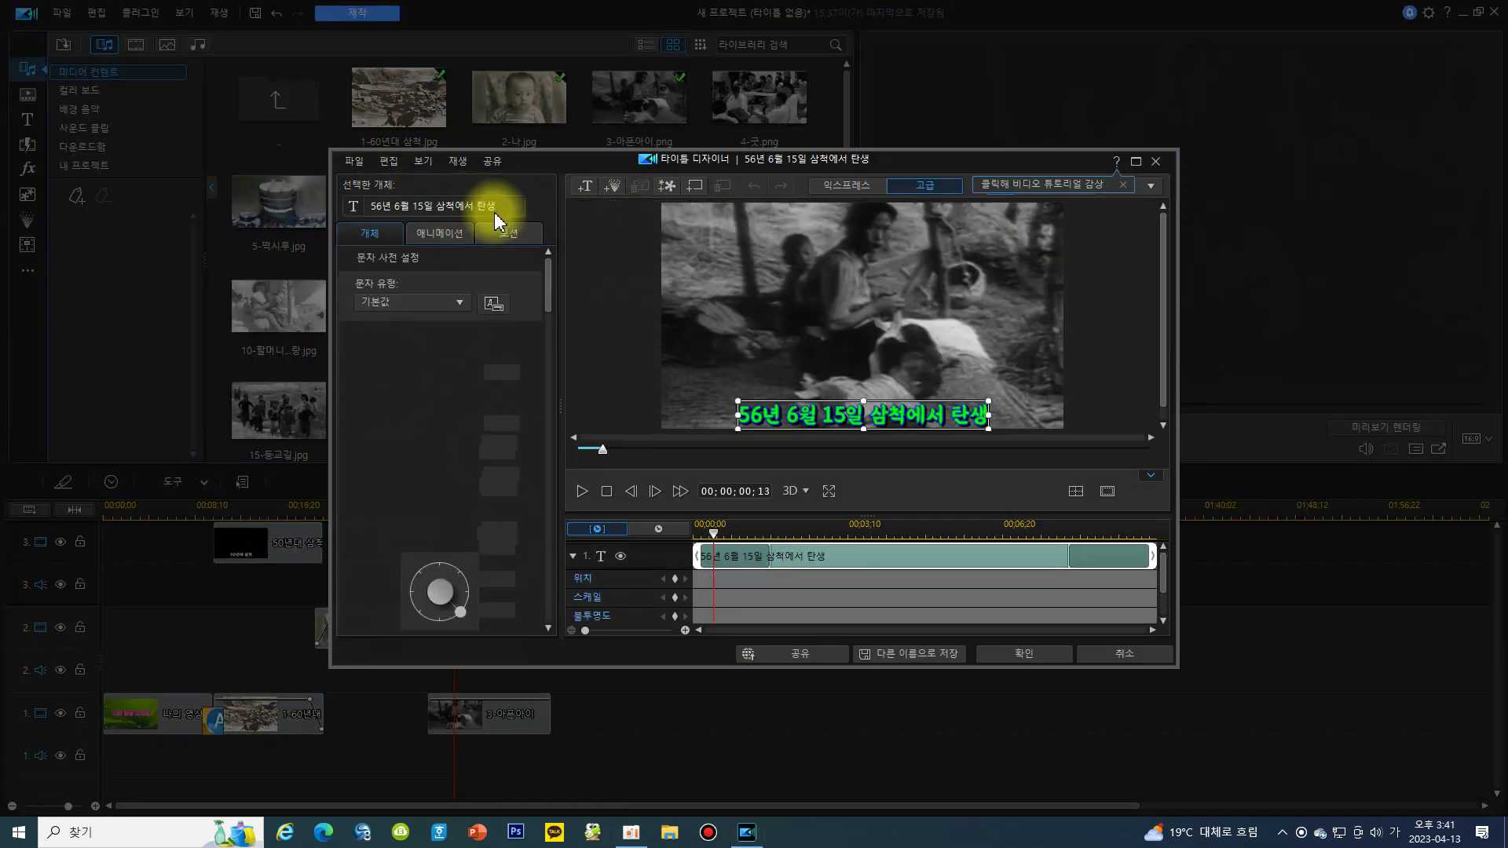
drag(498, 209, 364, 206)
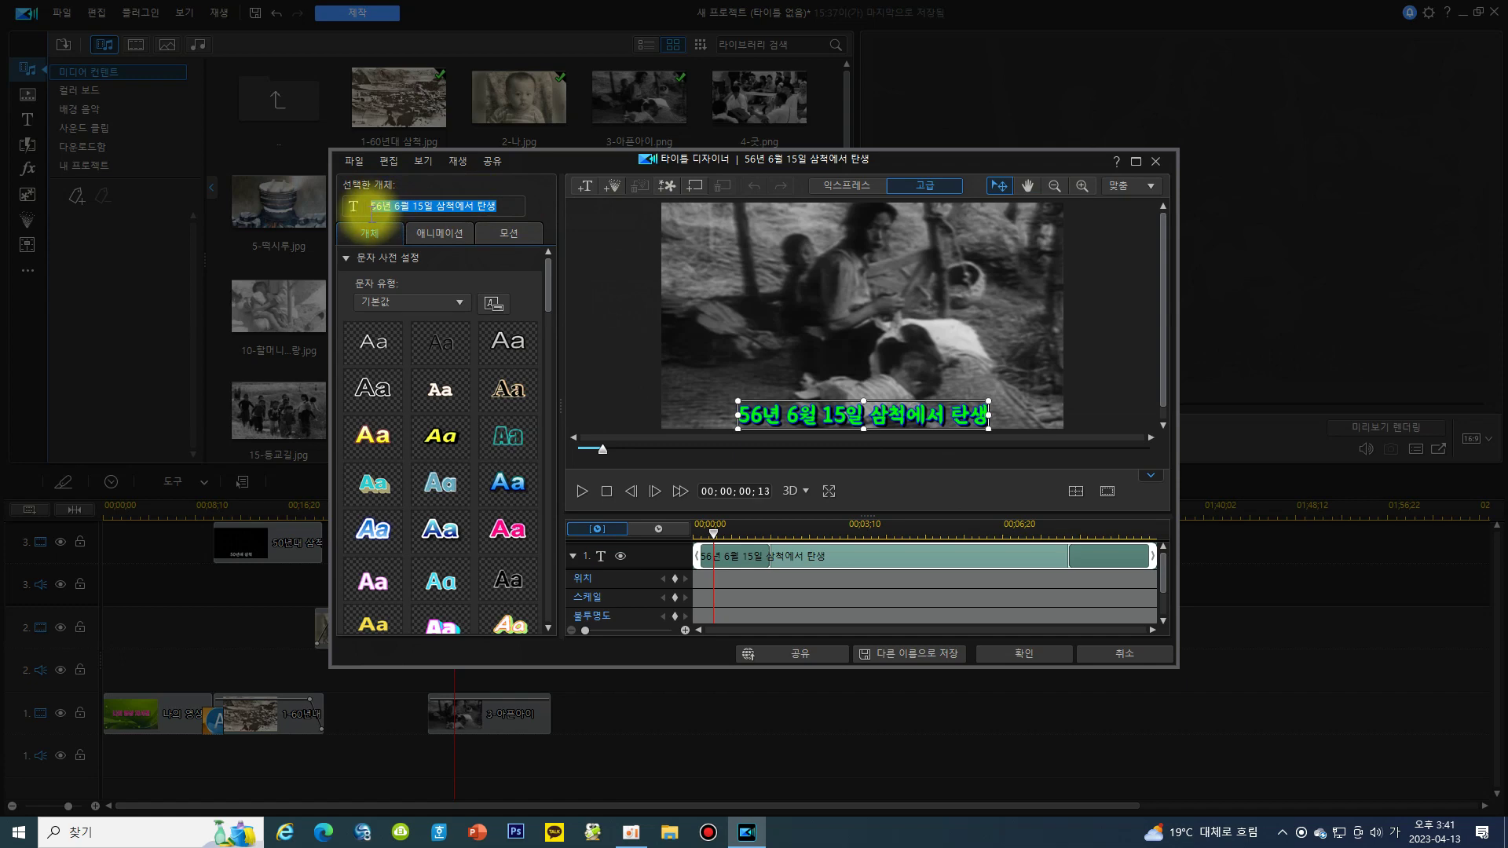
text(감자)
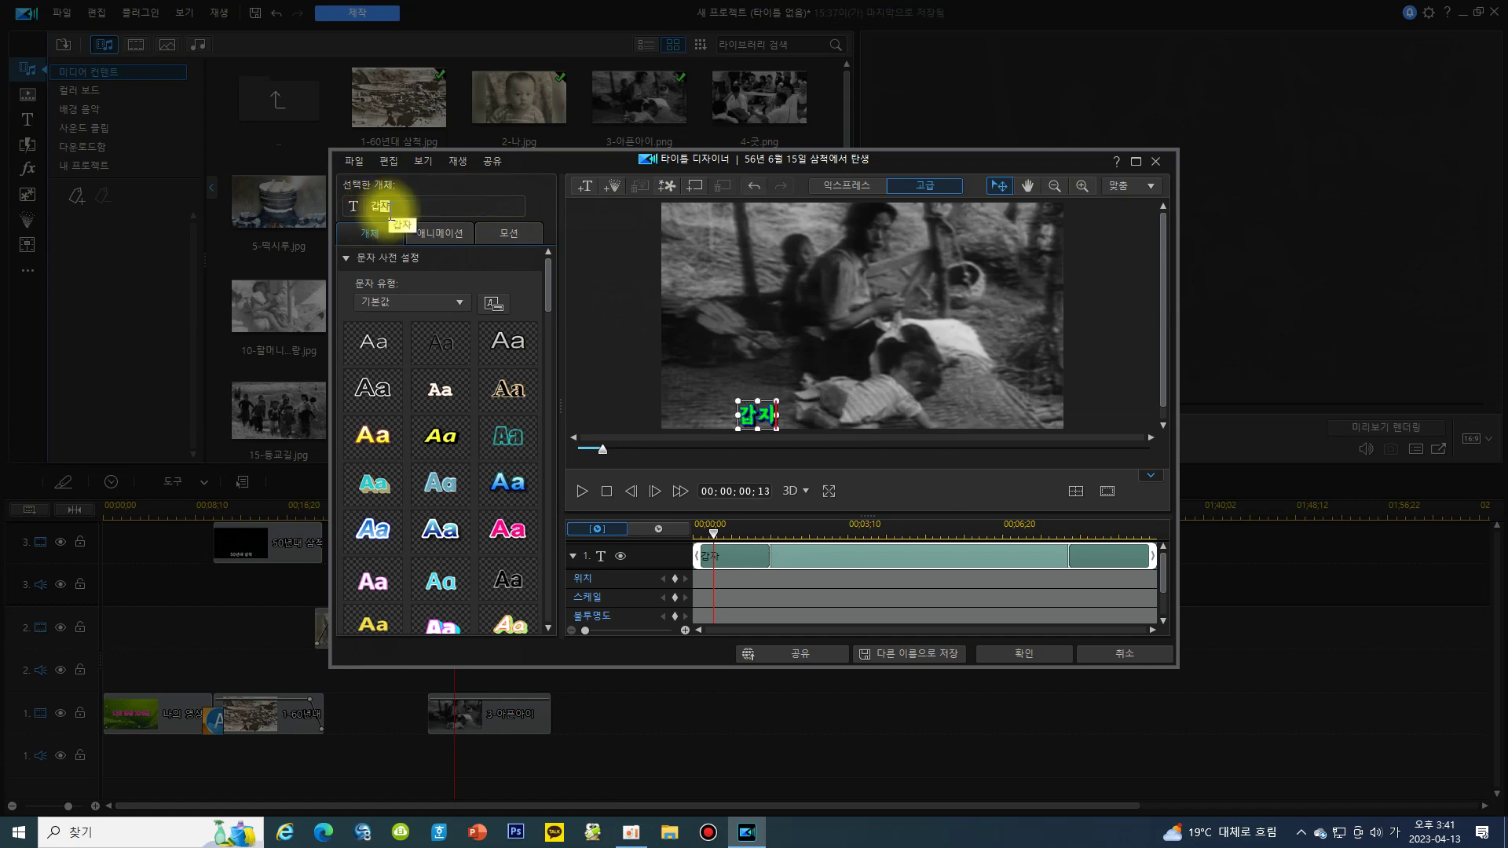
text(기 한쪽)
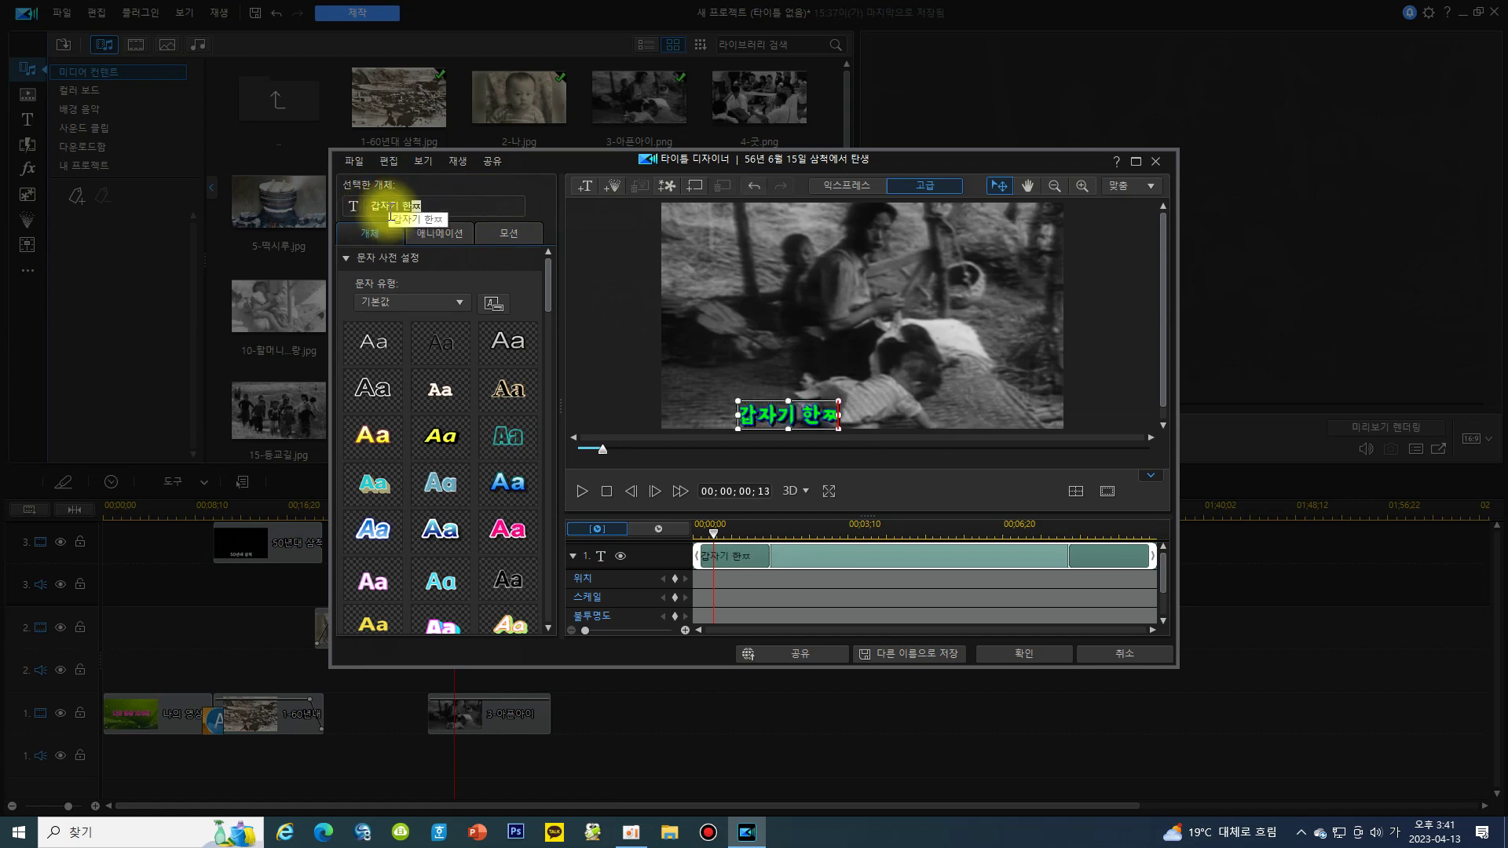
text( 수족을)
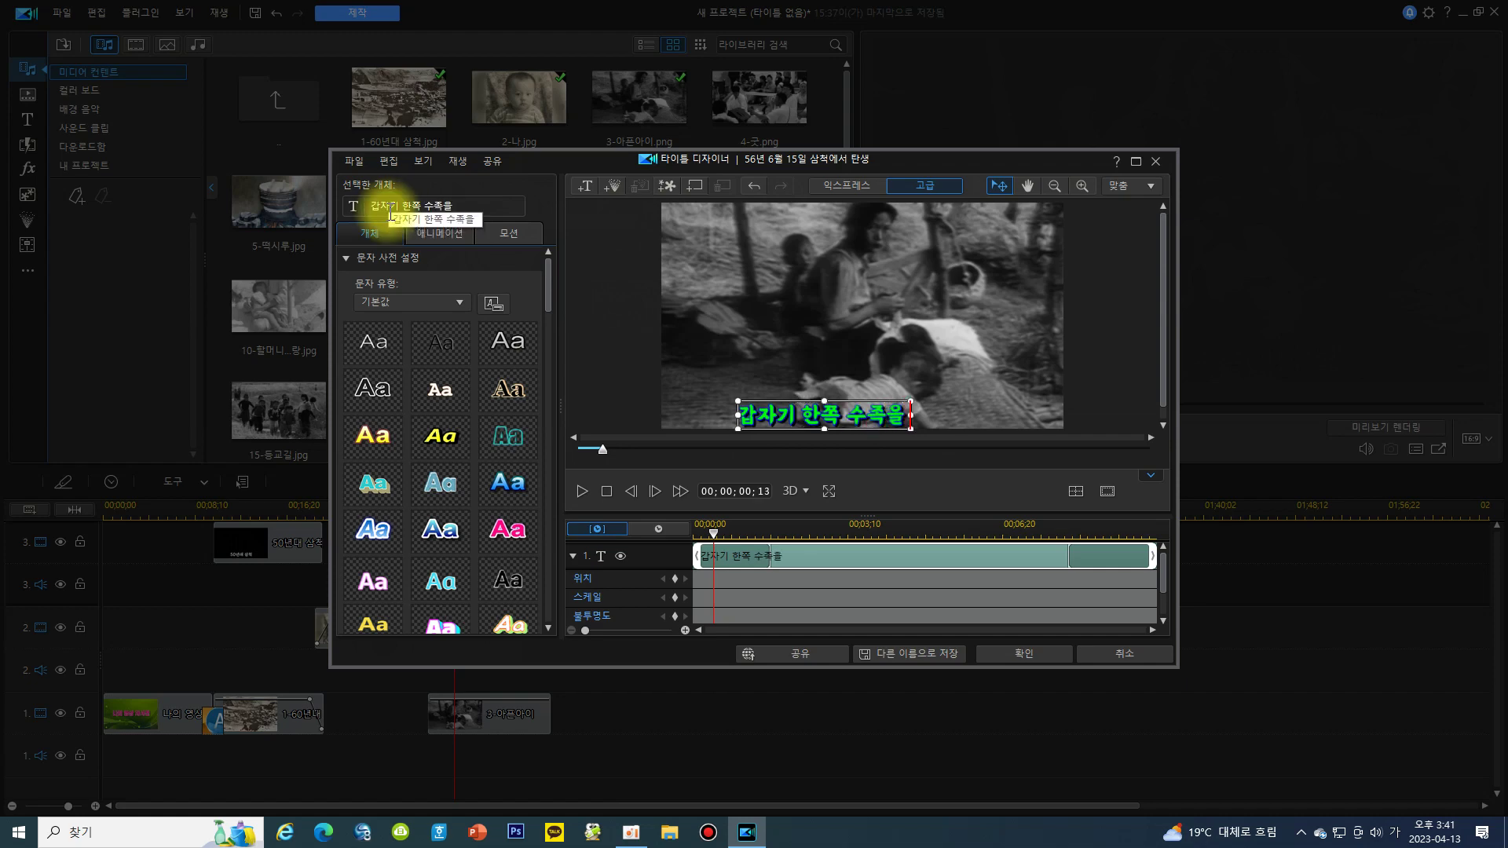
text(못쓰는)
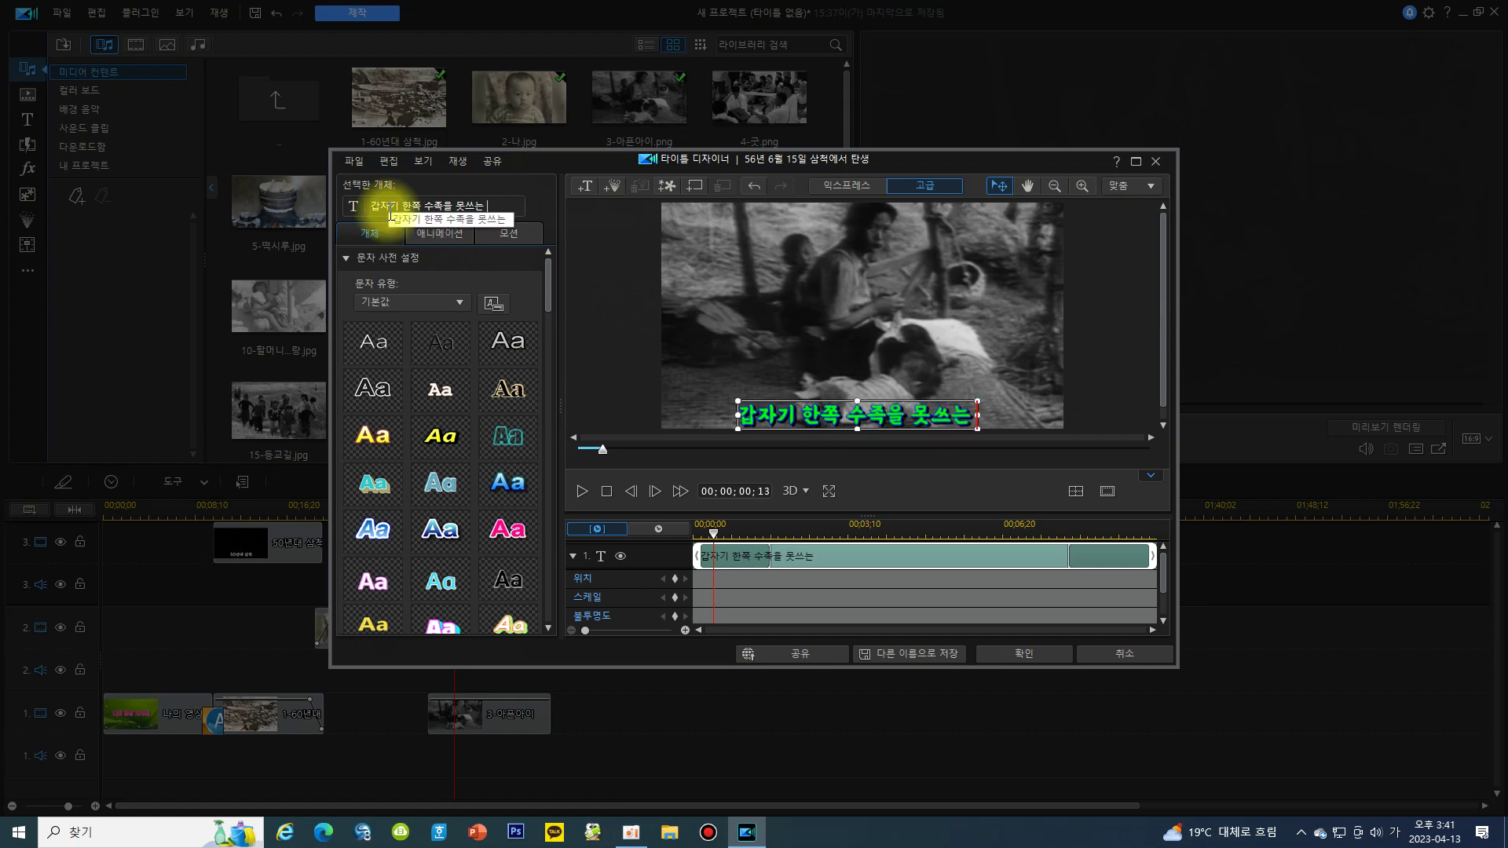
text( 큰병)
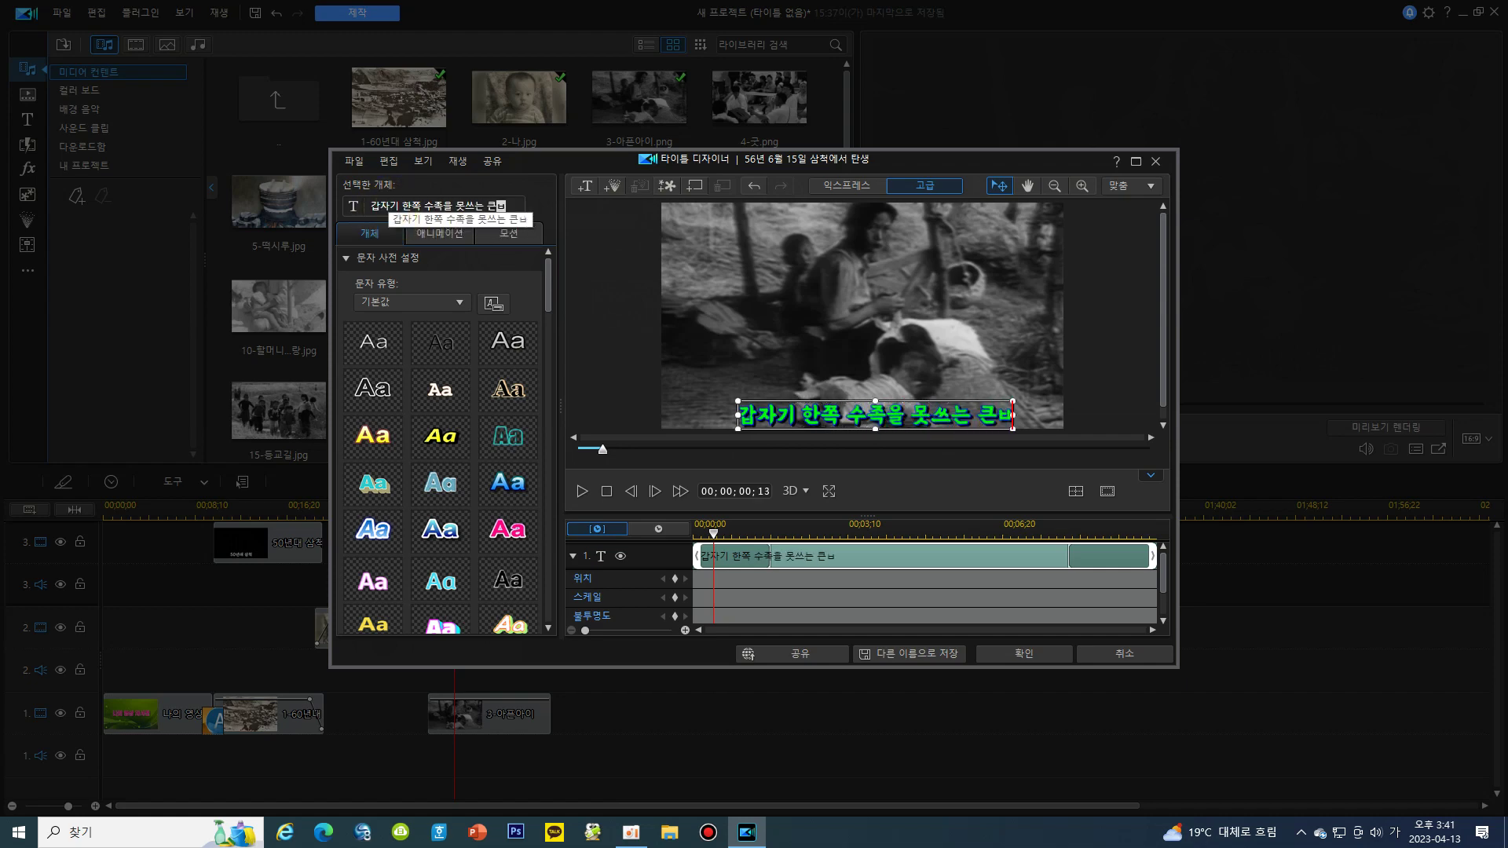
text(에 거)
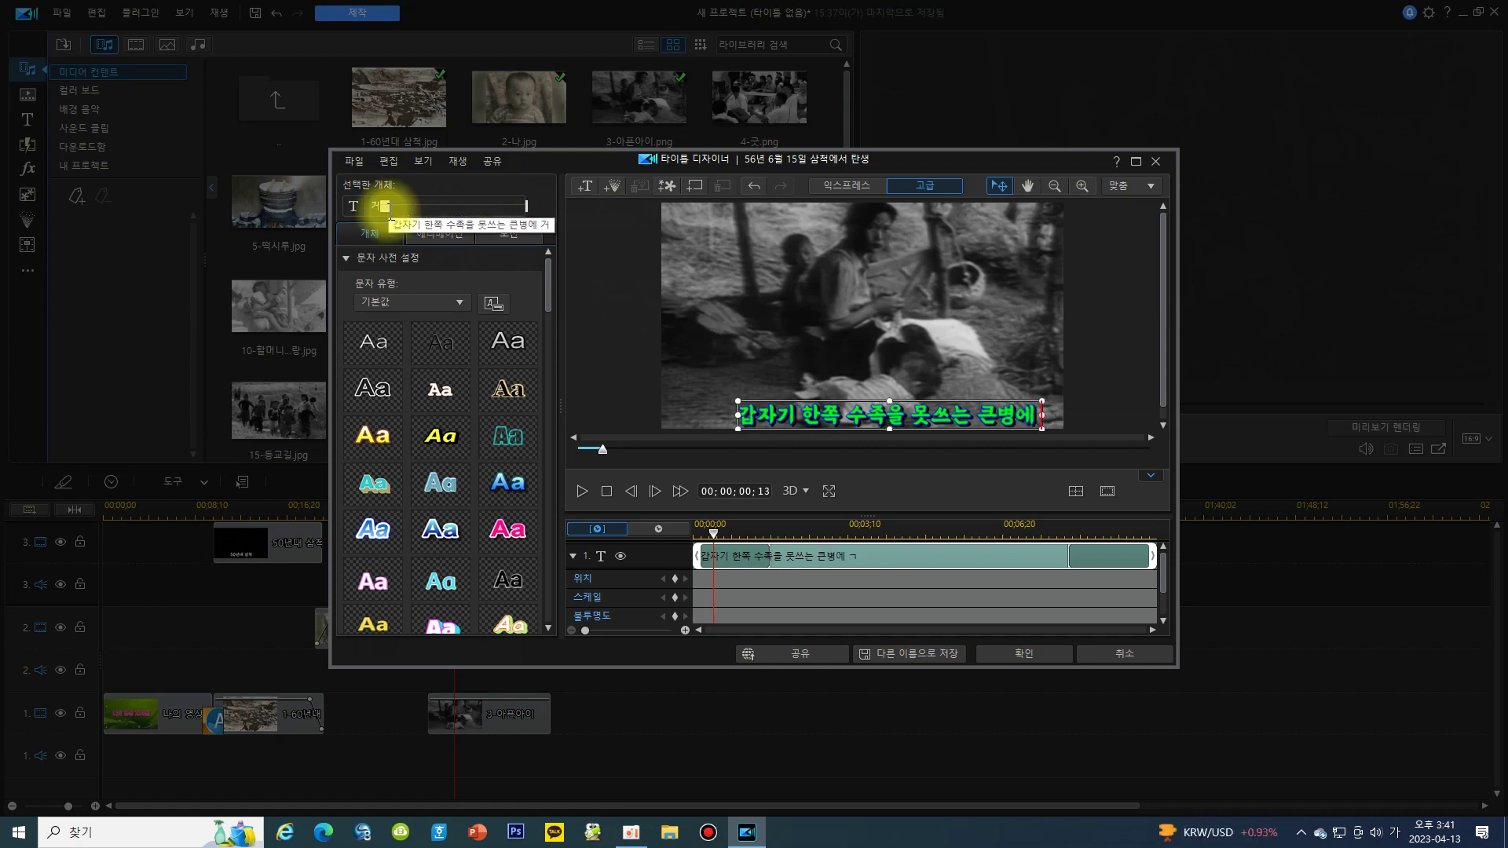
key(BackSpace)
text(걸림)
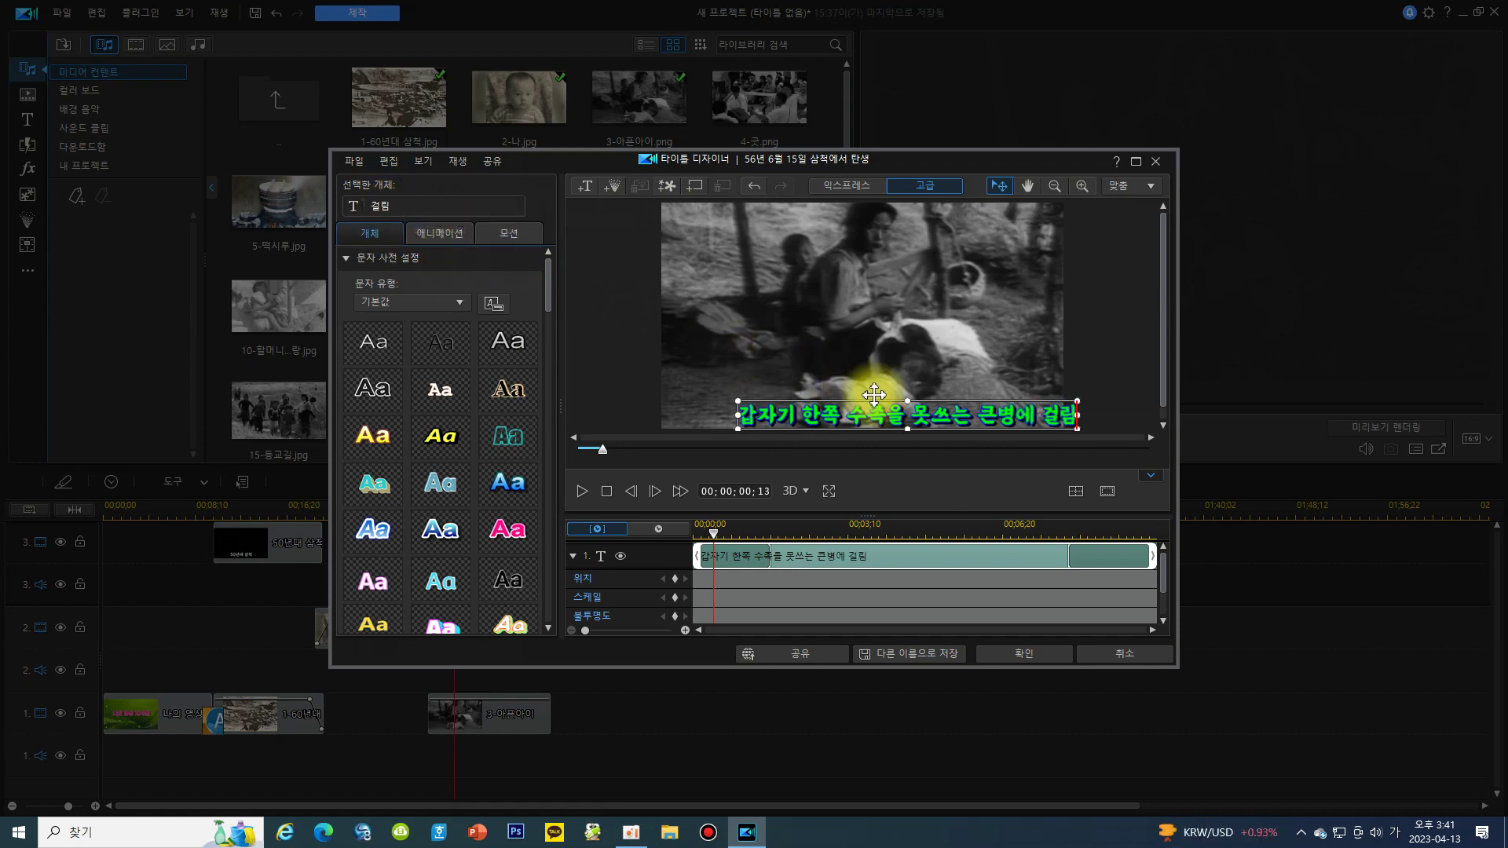
click(906, 402)
drag(930, 402, 900, 394)
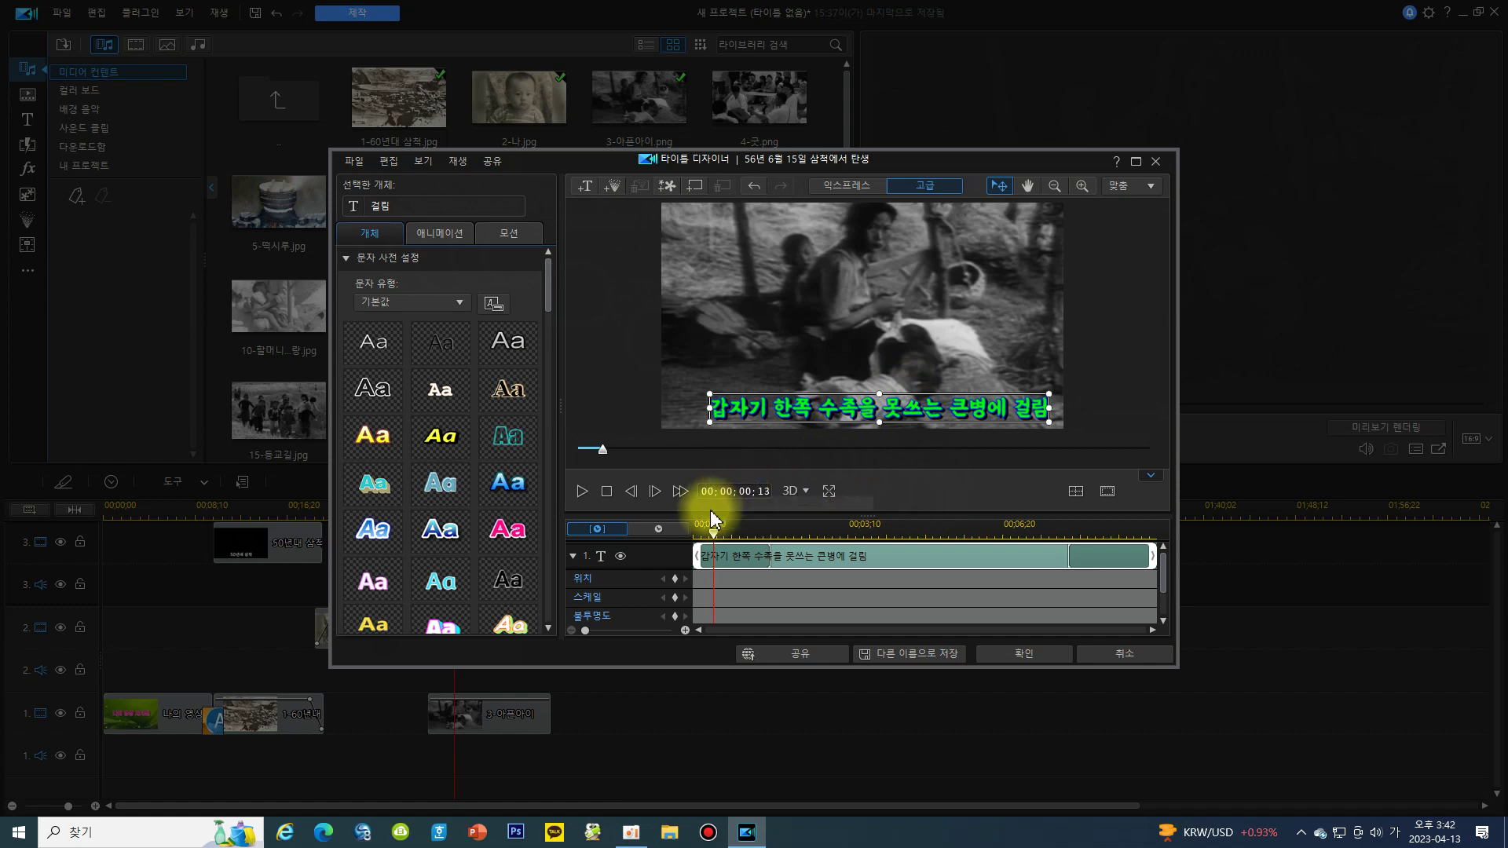
- Set the new caption's font to 안동엄마까투리 and its colour to yellow (FFFF00), and apply the title changes
drag(548, 281, 557, 352)
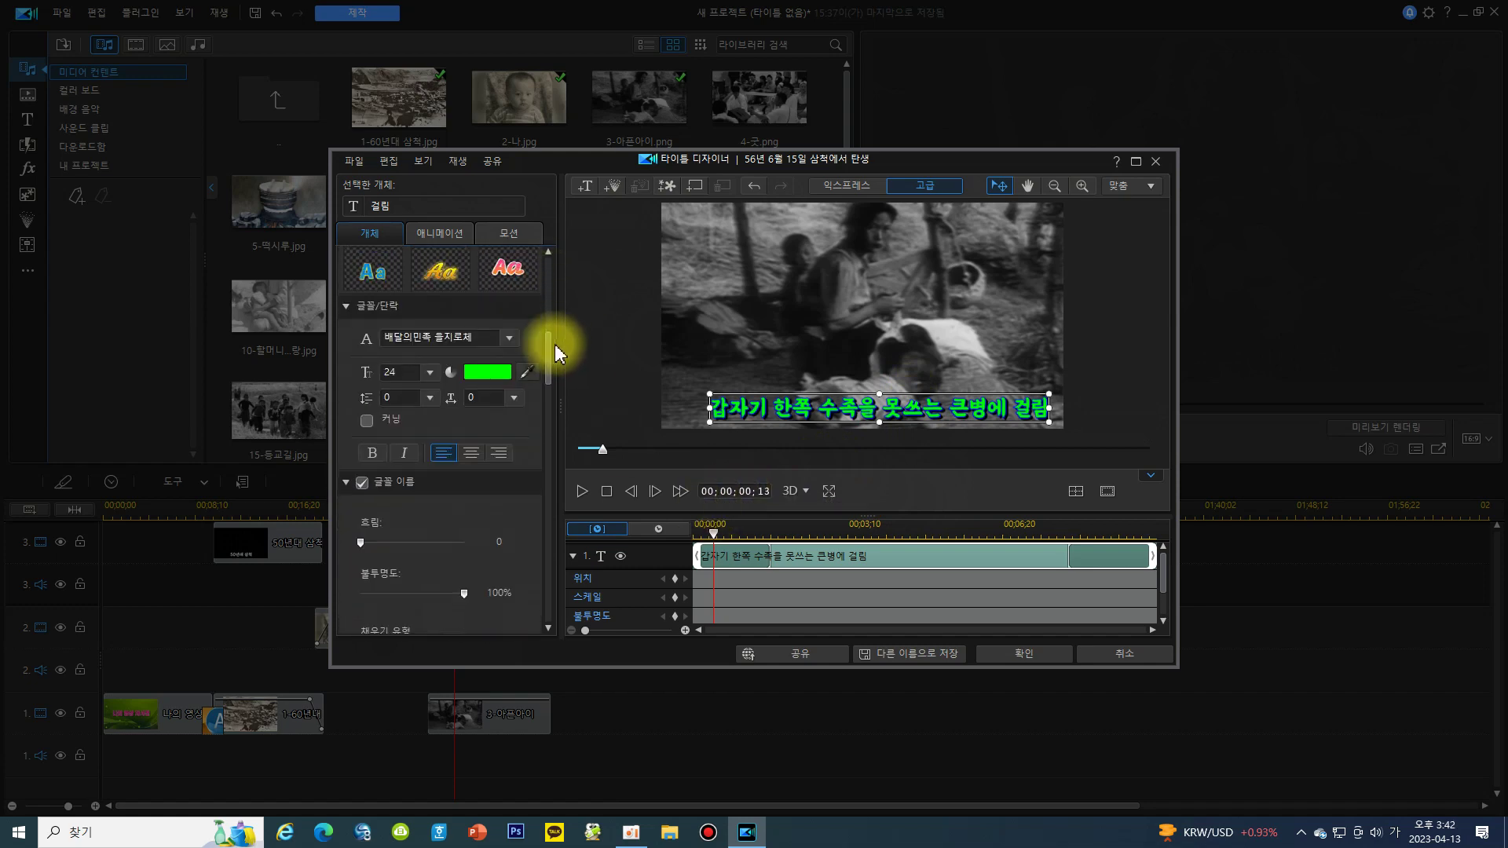
click(507, 337)
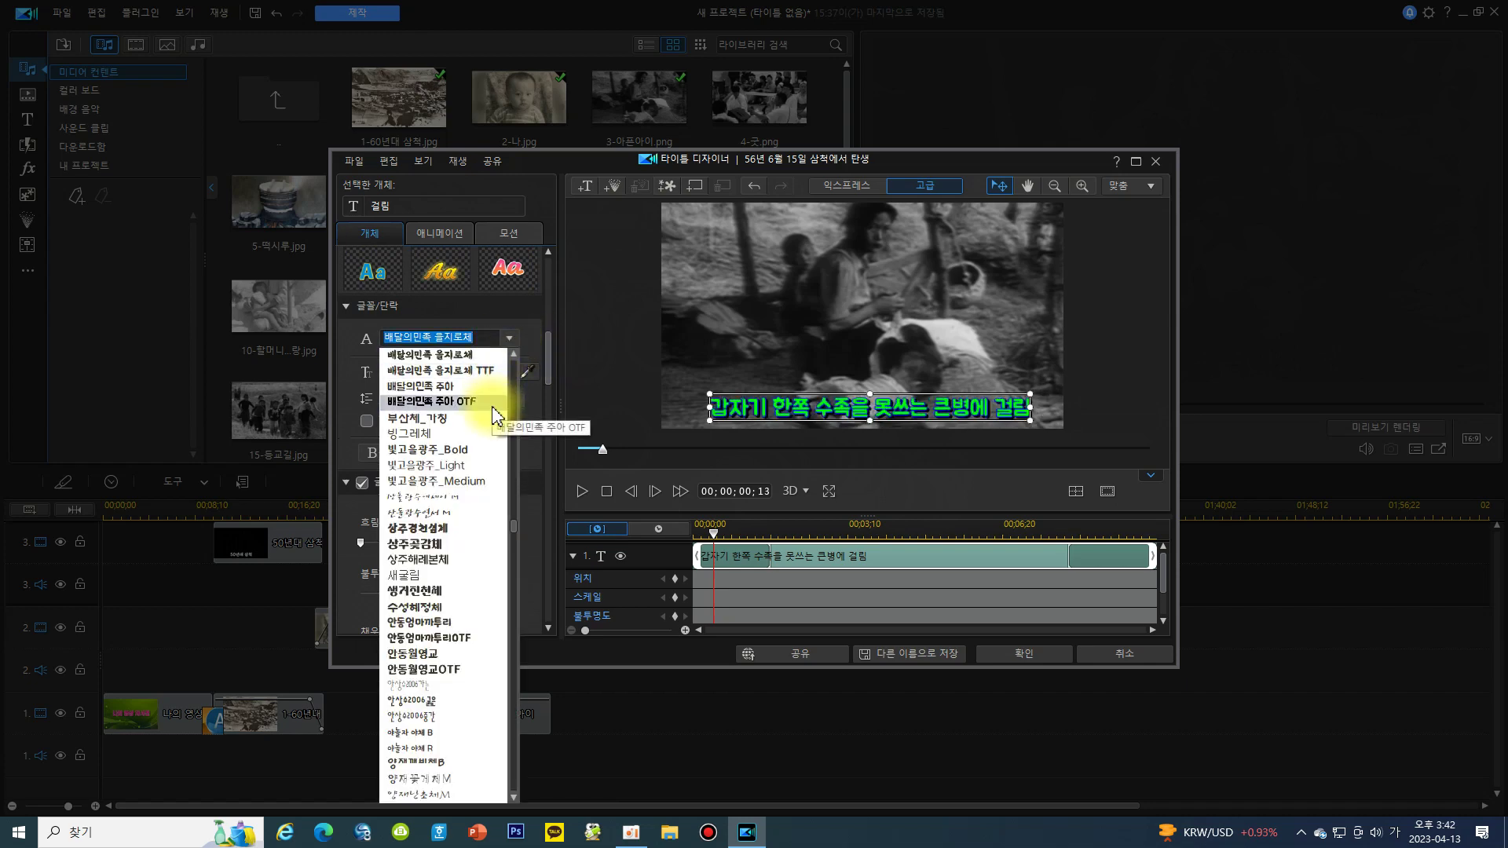
click(450, 626)
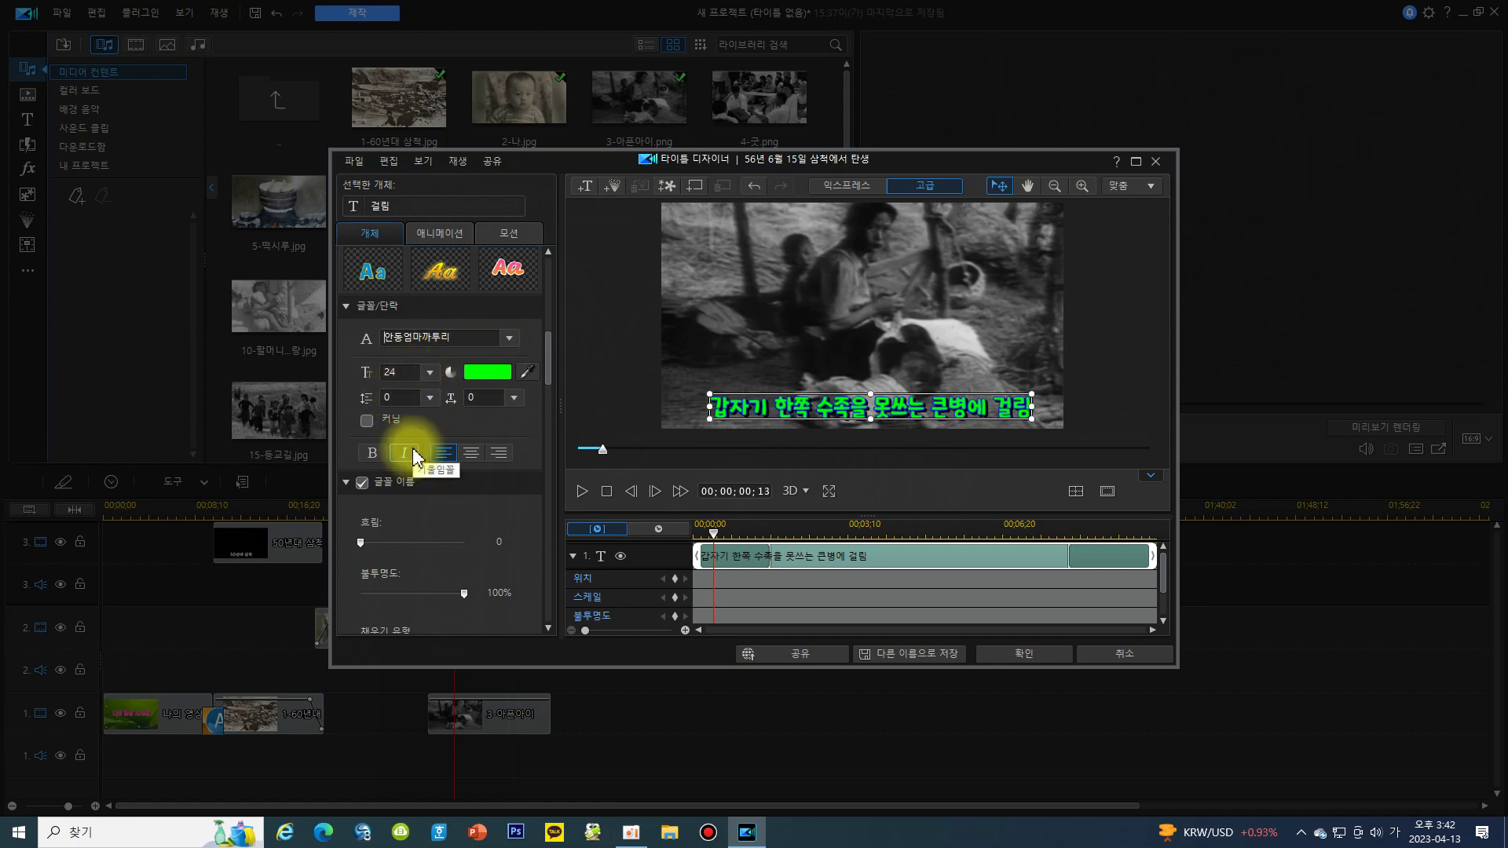
click(487, 371)
click(617, 334)
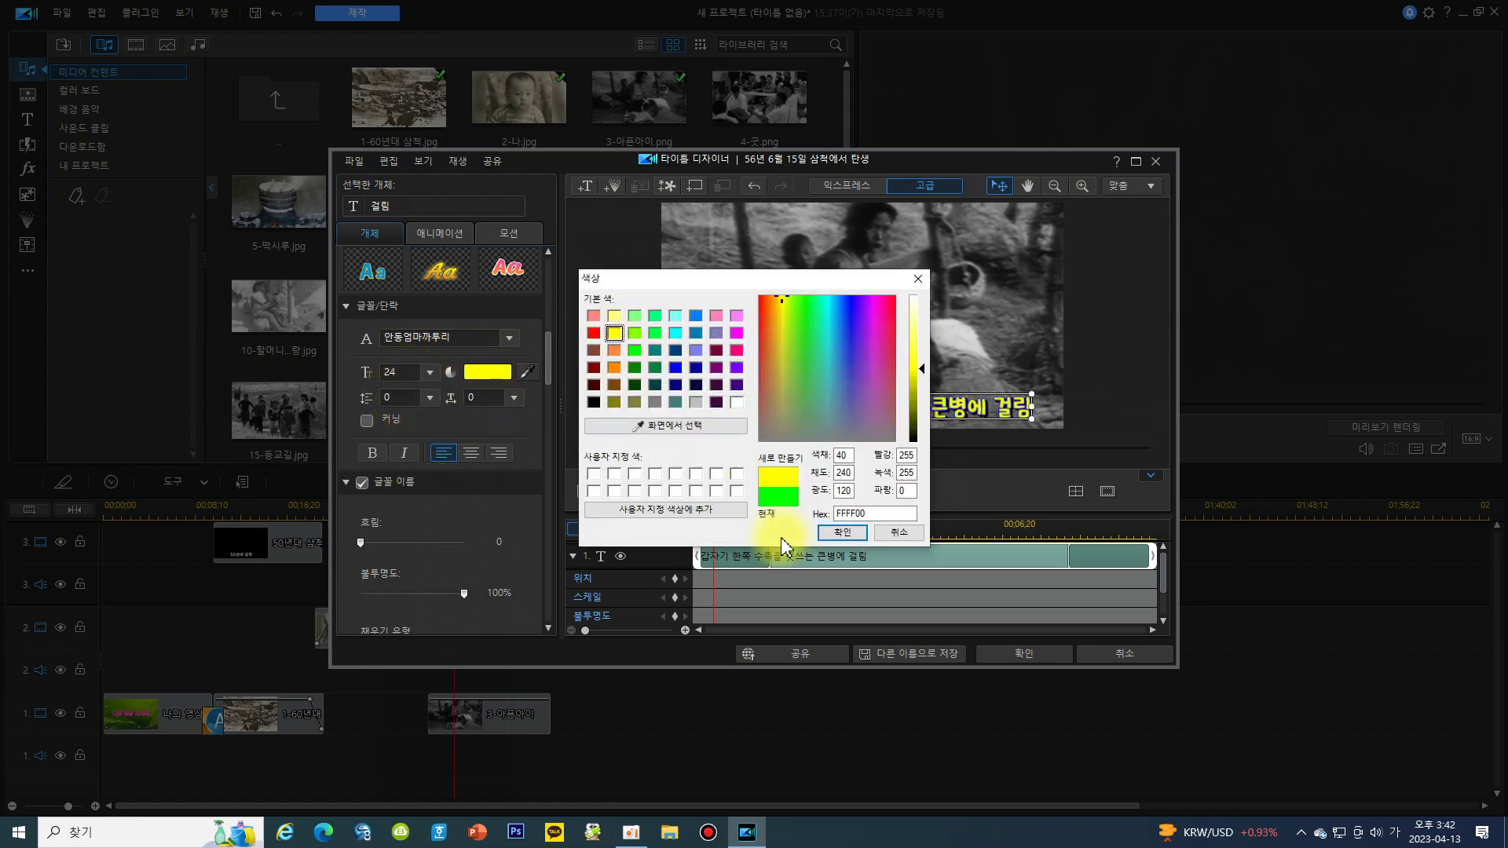
click(845, 532)
drag(550, 360, 559, 436)
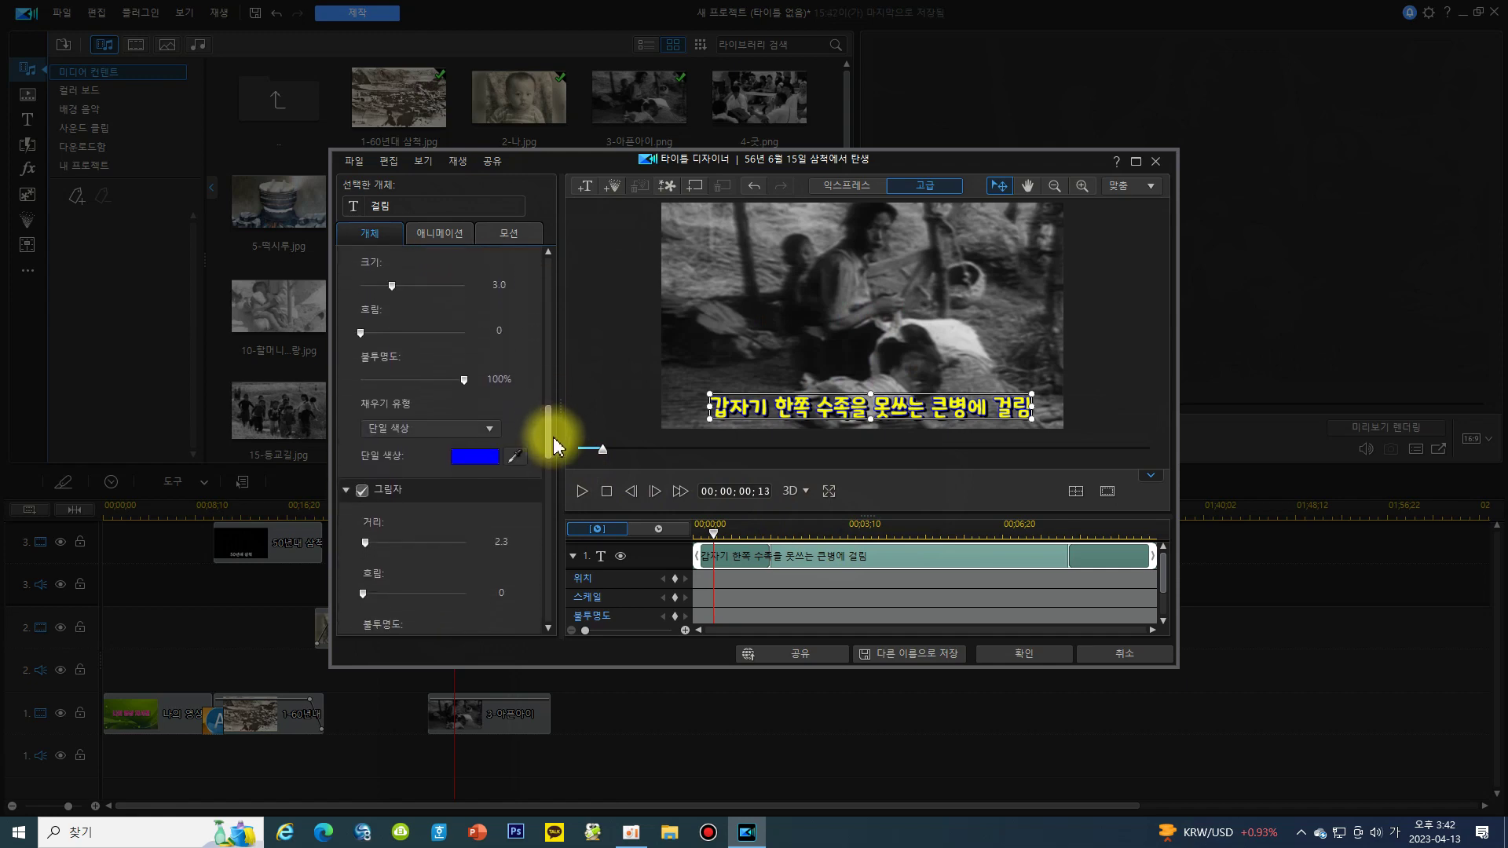
click(1027, 656)
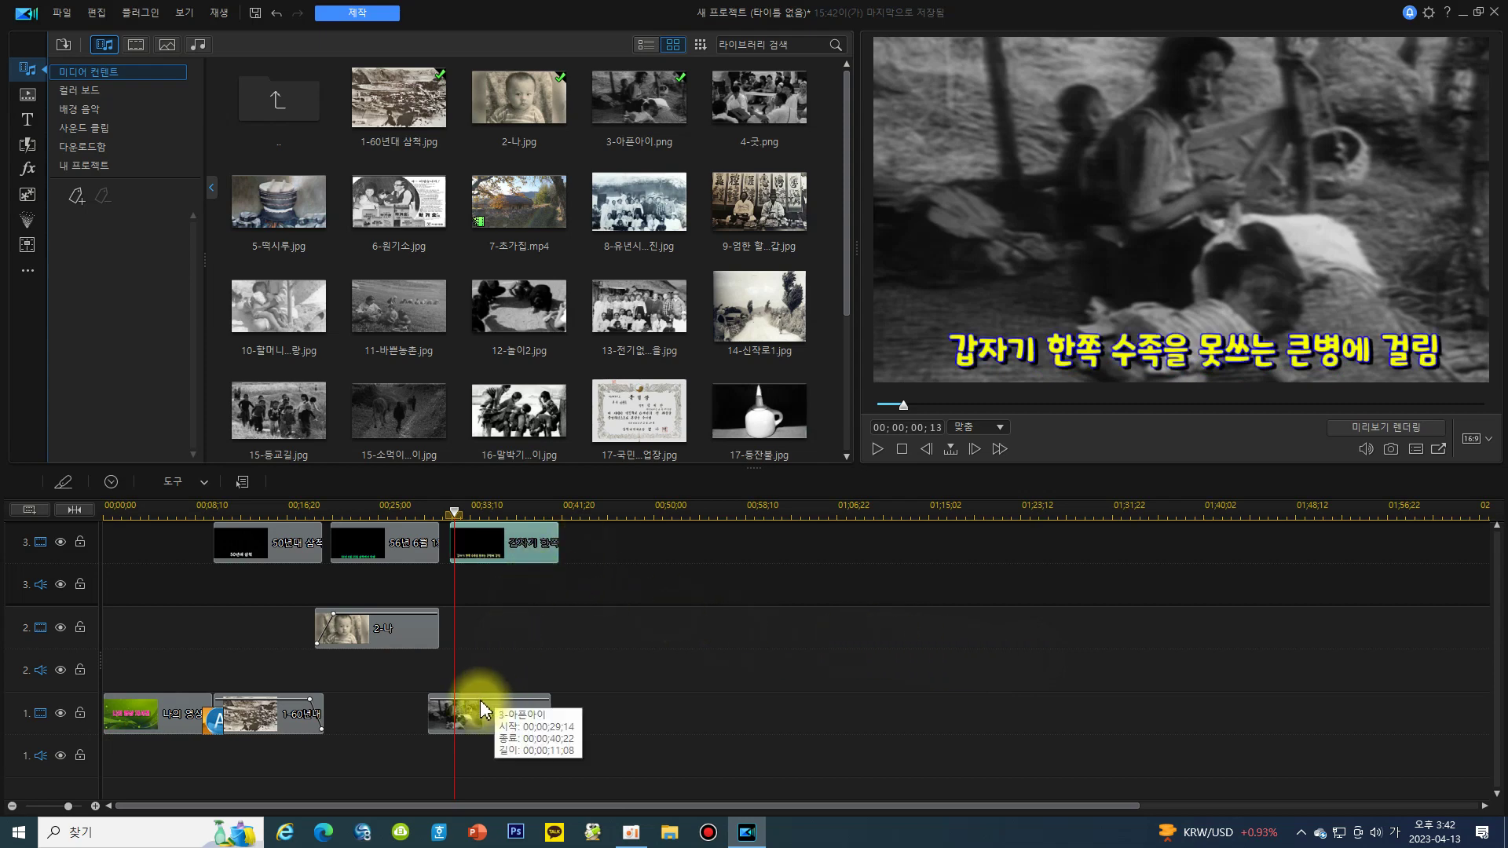
- Add opacity keyframes that fade out the end of the 2-나 photo and fade in the start of 3-아픈아이, and preview the cross-fade
click(429, 625)
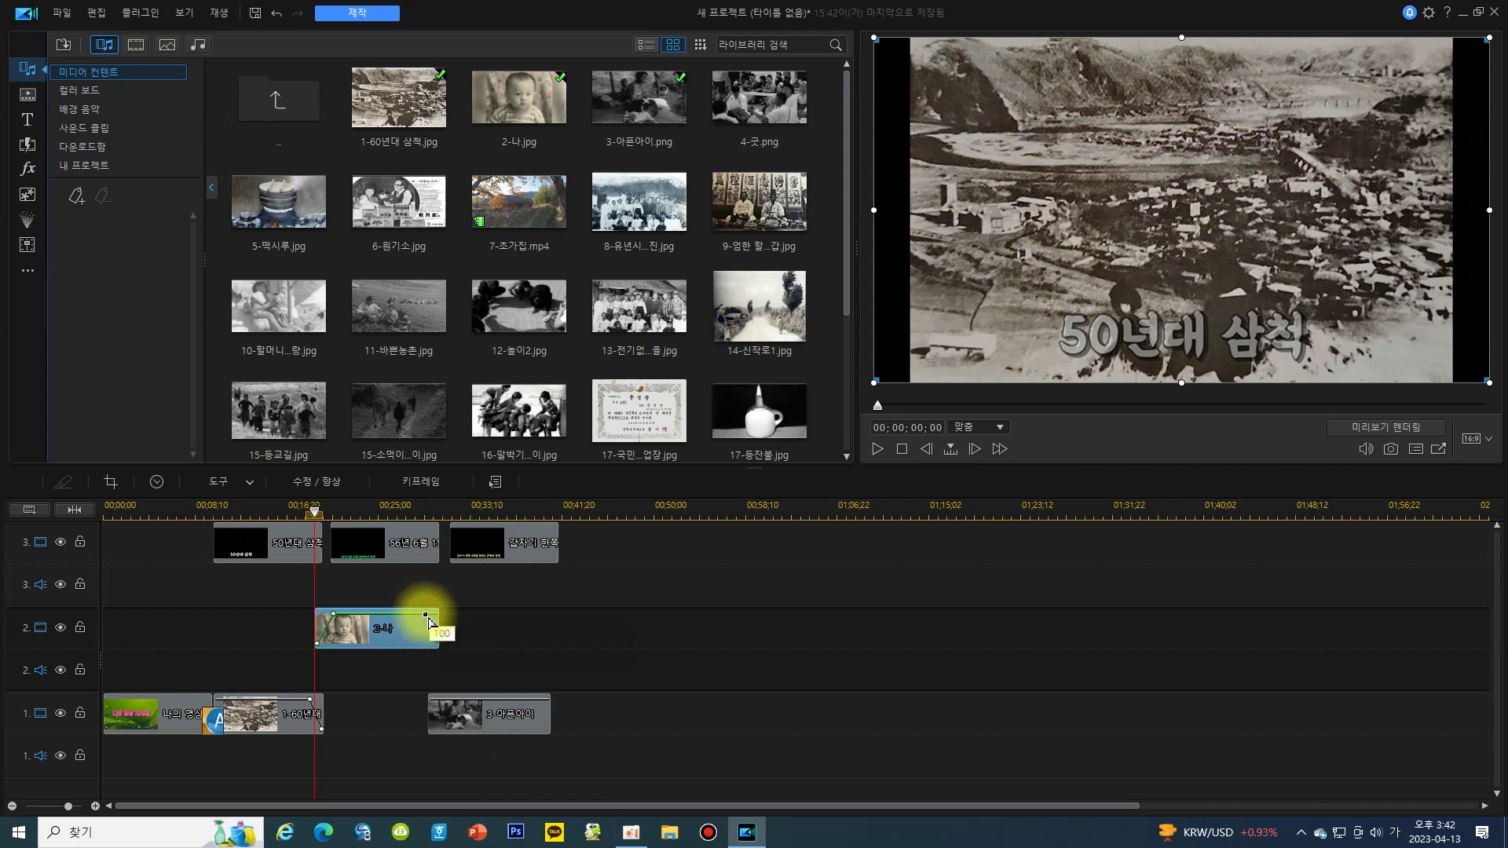
drag(432, 623, 438, 707)
click(436, 705)
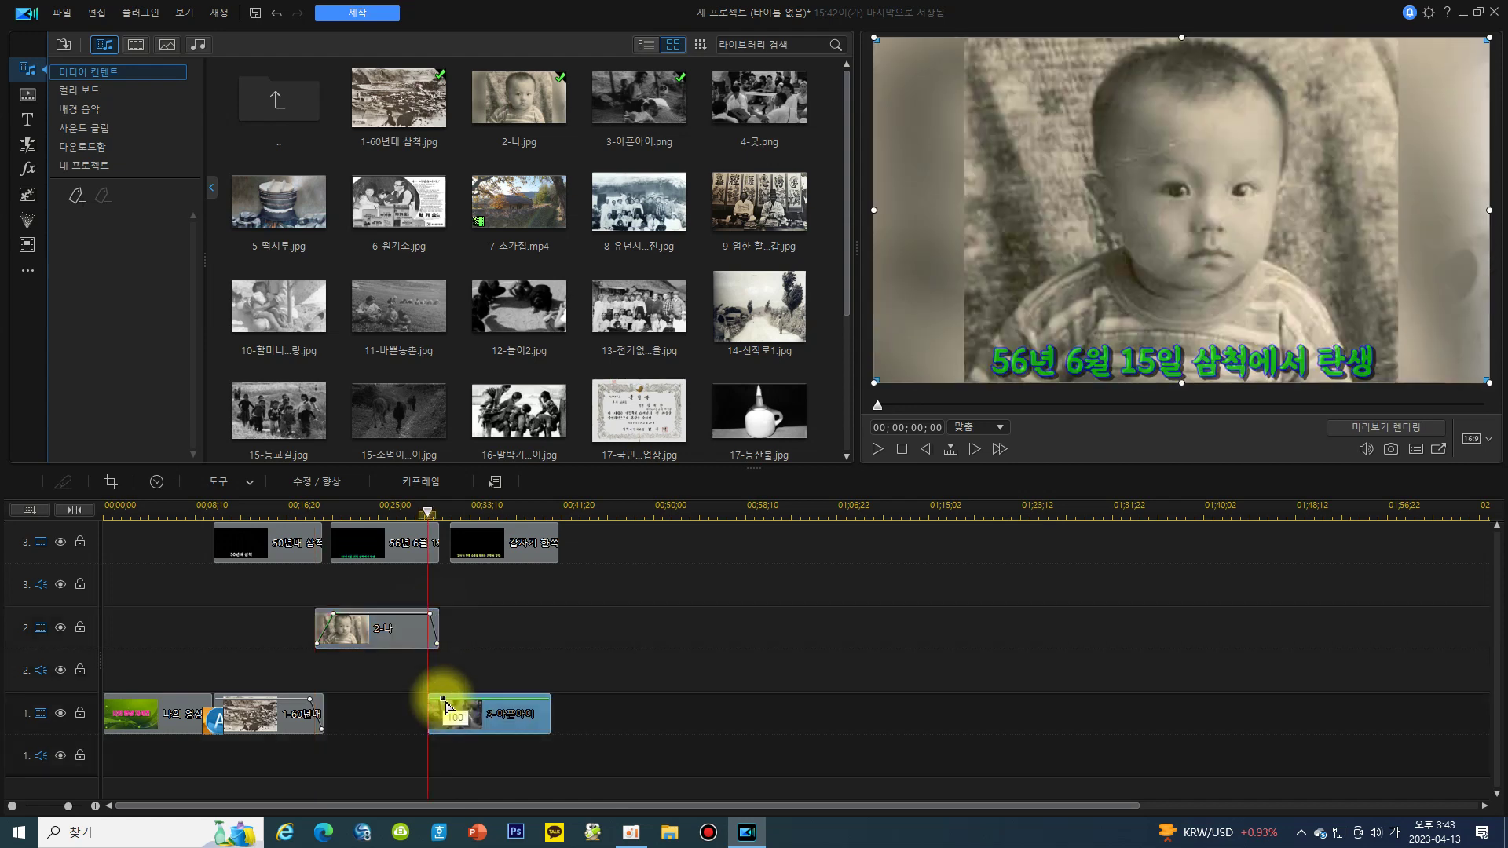
drag(431, 702, 430, 729)
click(630, 665)
key(space)
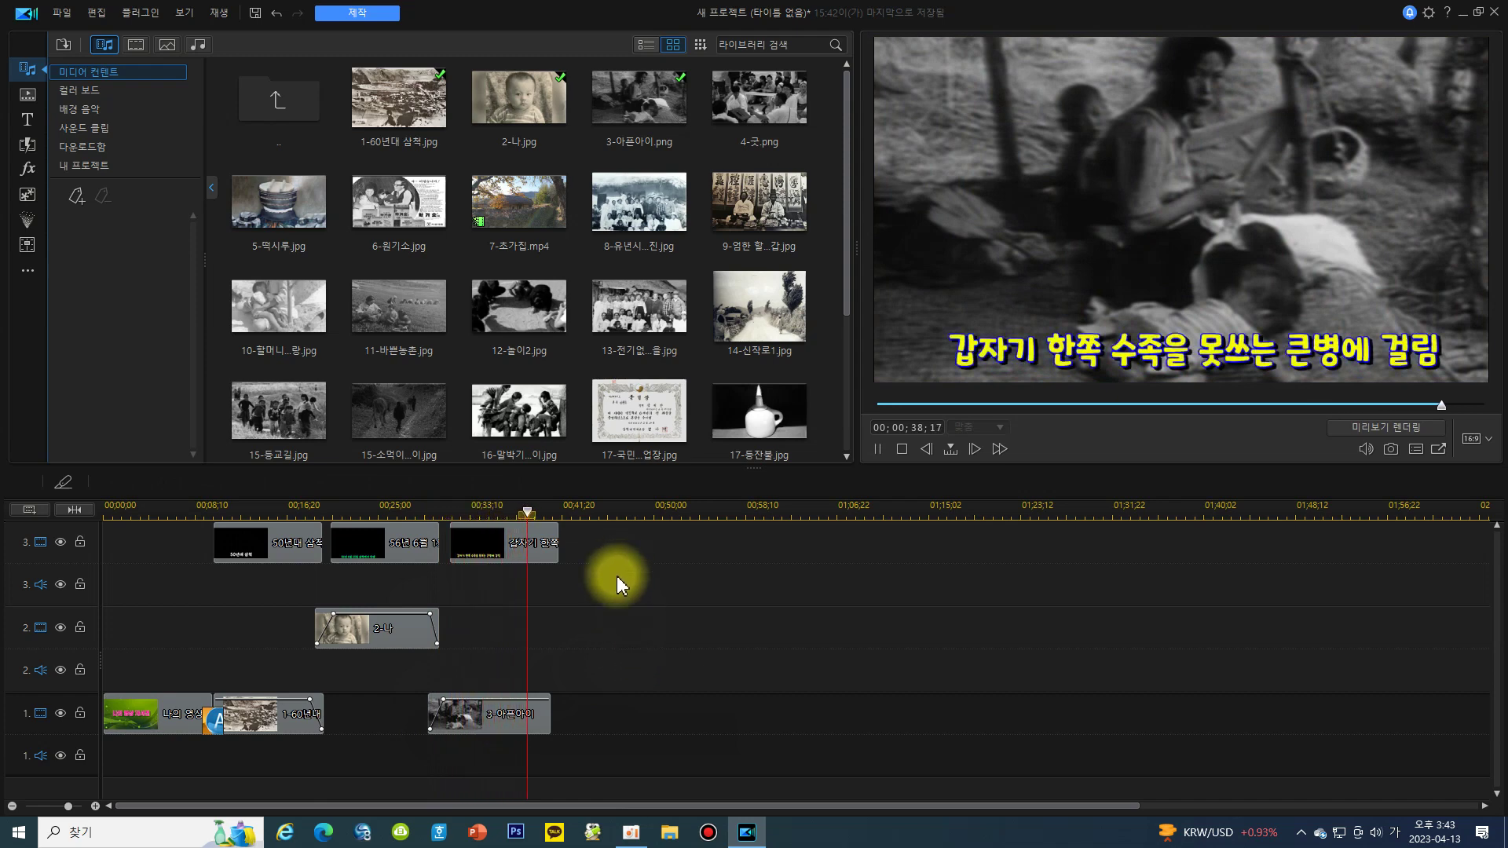
- Shorten the third caption on track 3 to about 00;00;08;25 so it ends just before the 3-아픈아이 photo
click(556, 549)
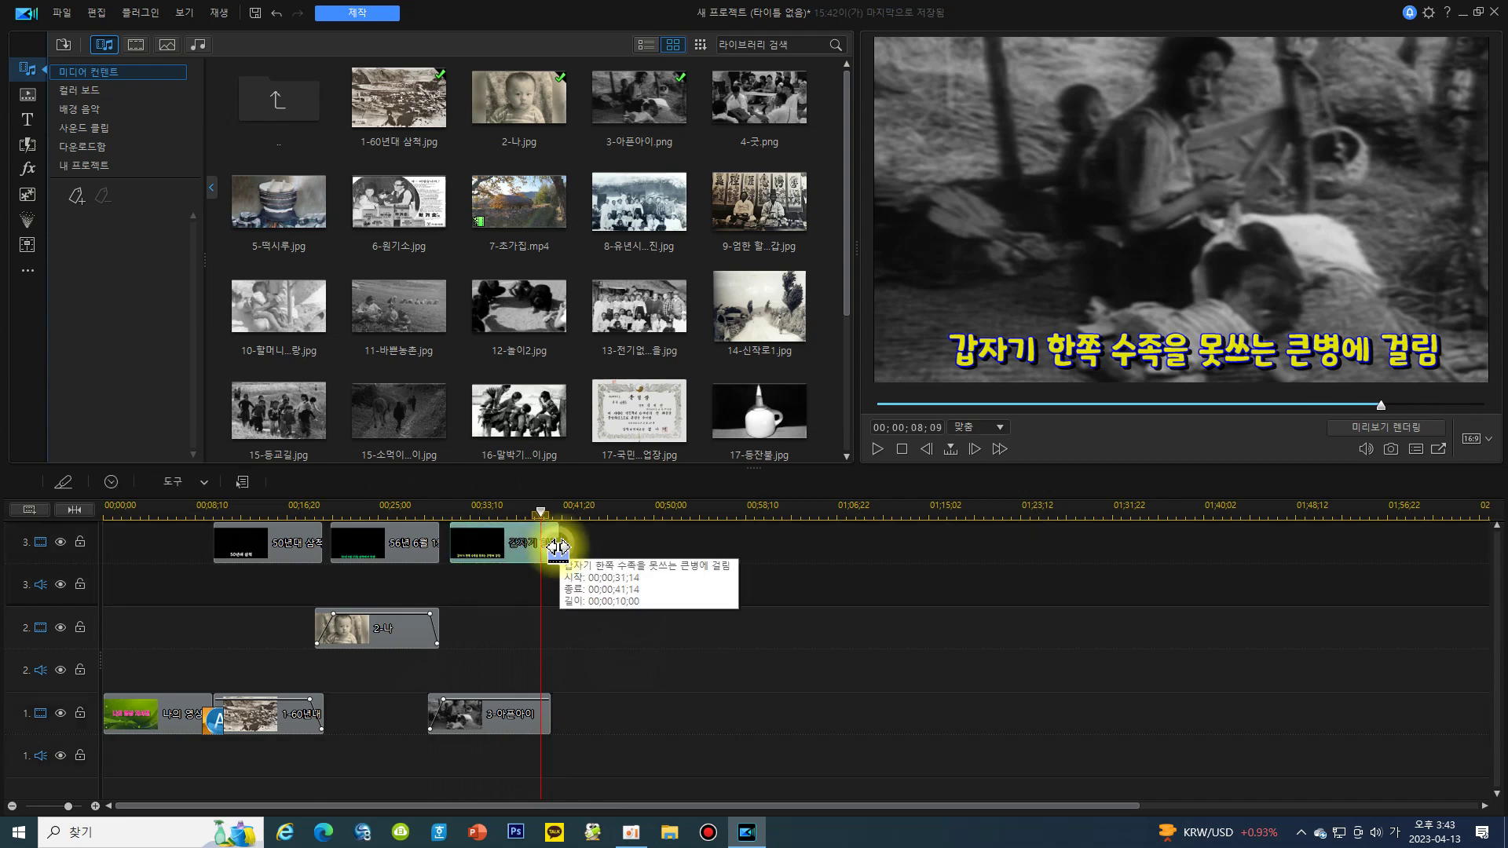
drag(559, 549, 590, 589)
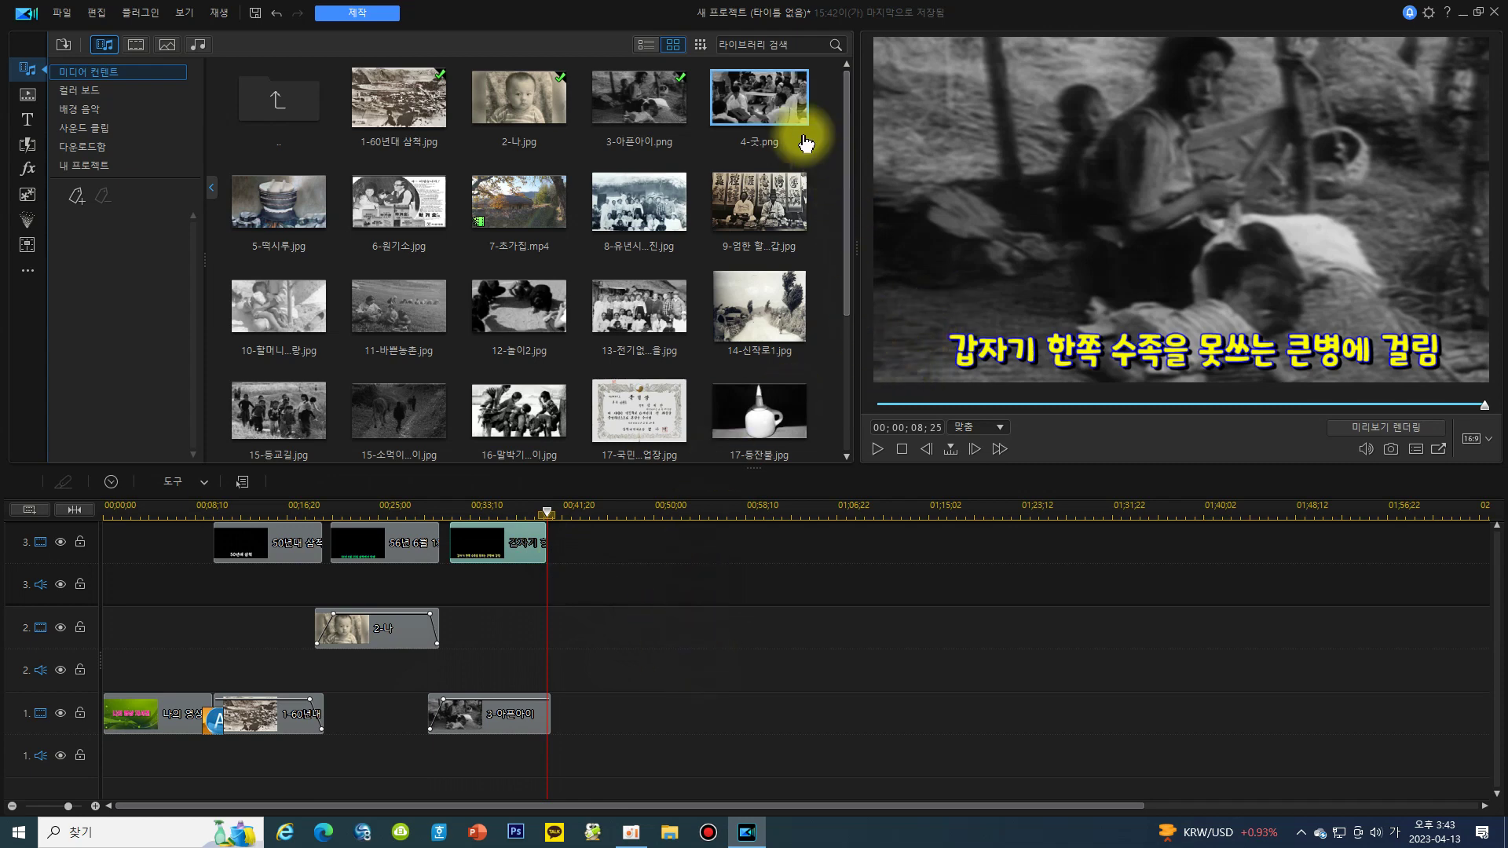
- Add 4-굿.png to track 2, overlapping the end of the 3-아픈아이 photo, and extend its end to about 49 seconds on the timeline
click(788, 106)
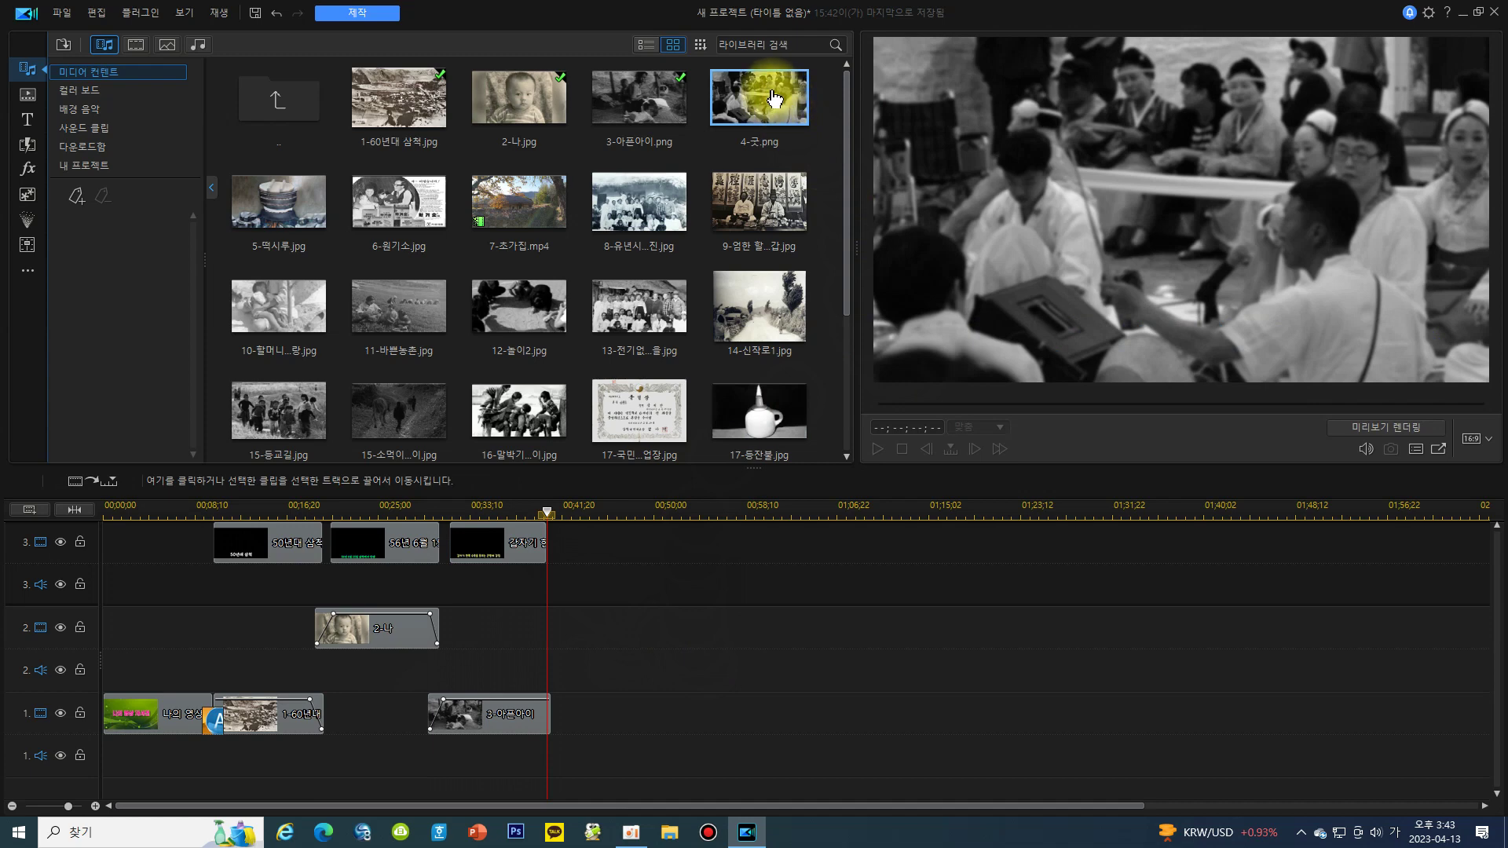
drag(776, 98, 539, 645)
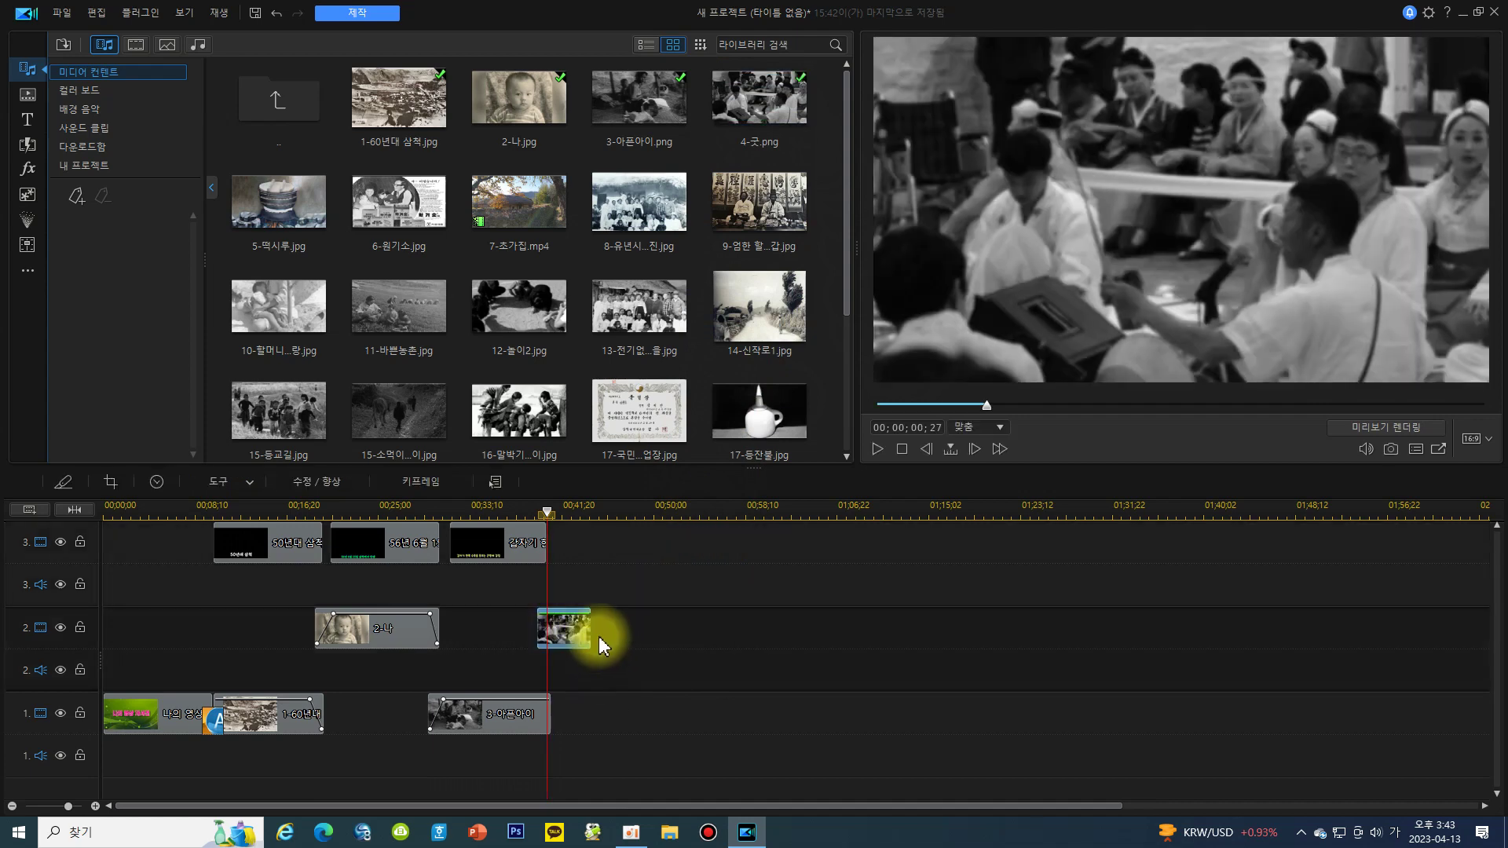
drag(591, 627, 649, 627)
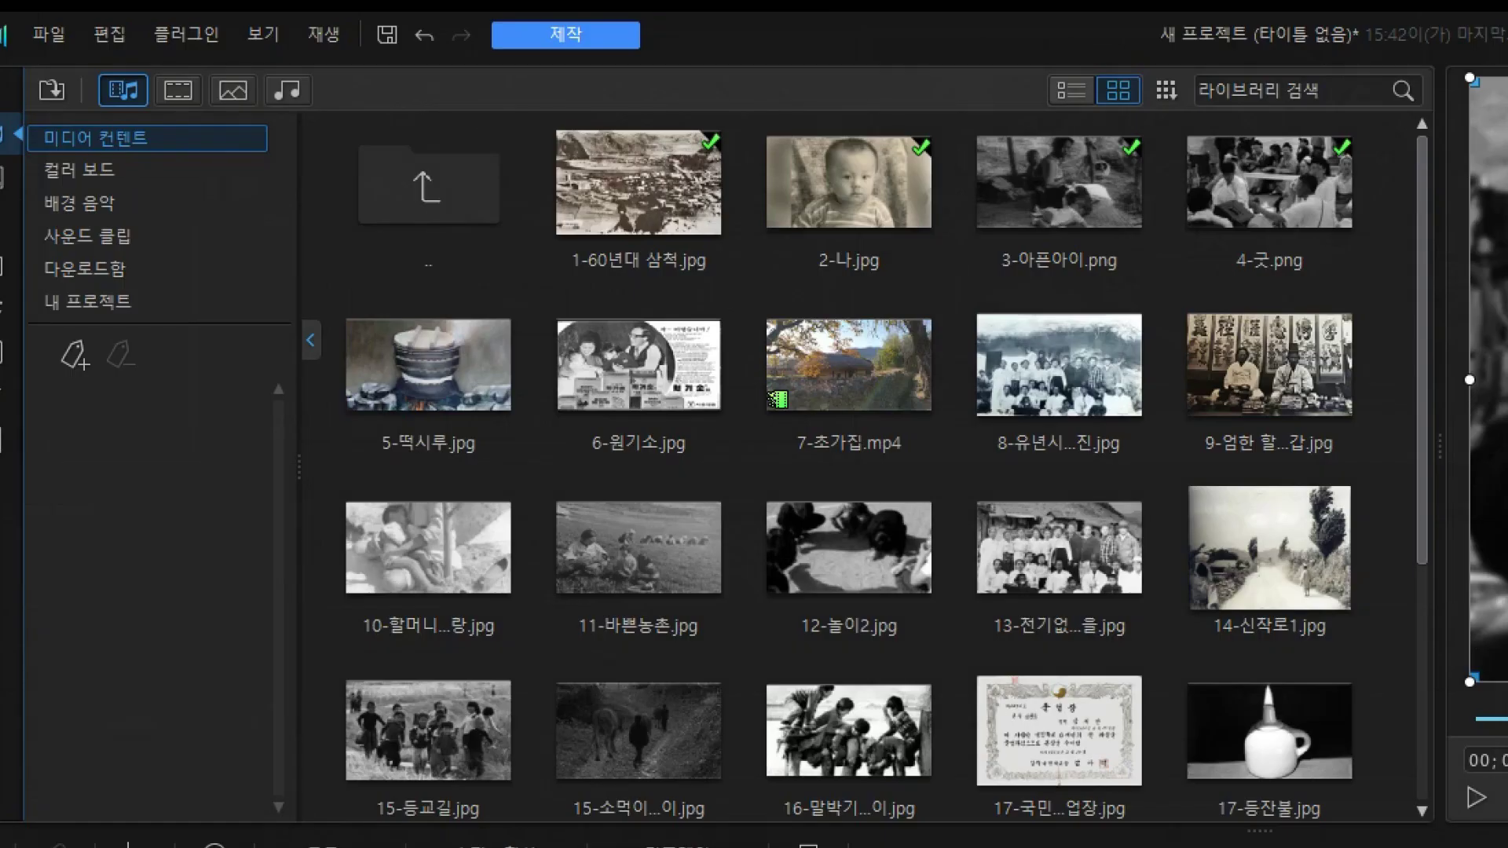
- Set the default image file duration to 10 seconds in the editing preferences and apply it
click(104, 35)
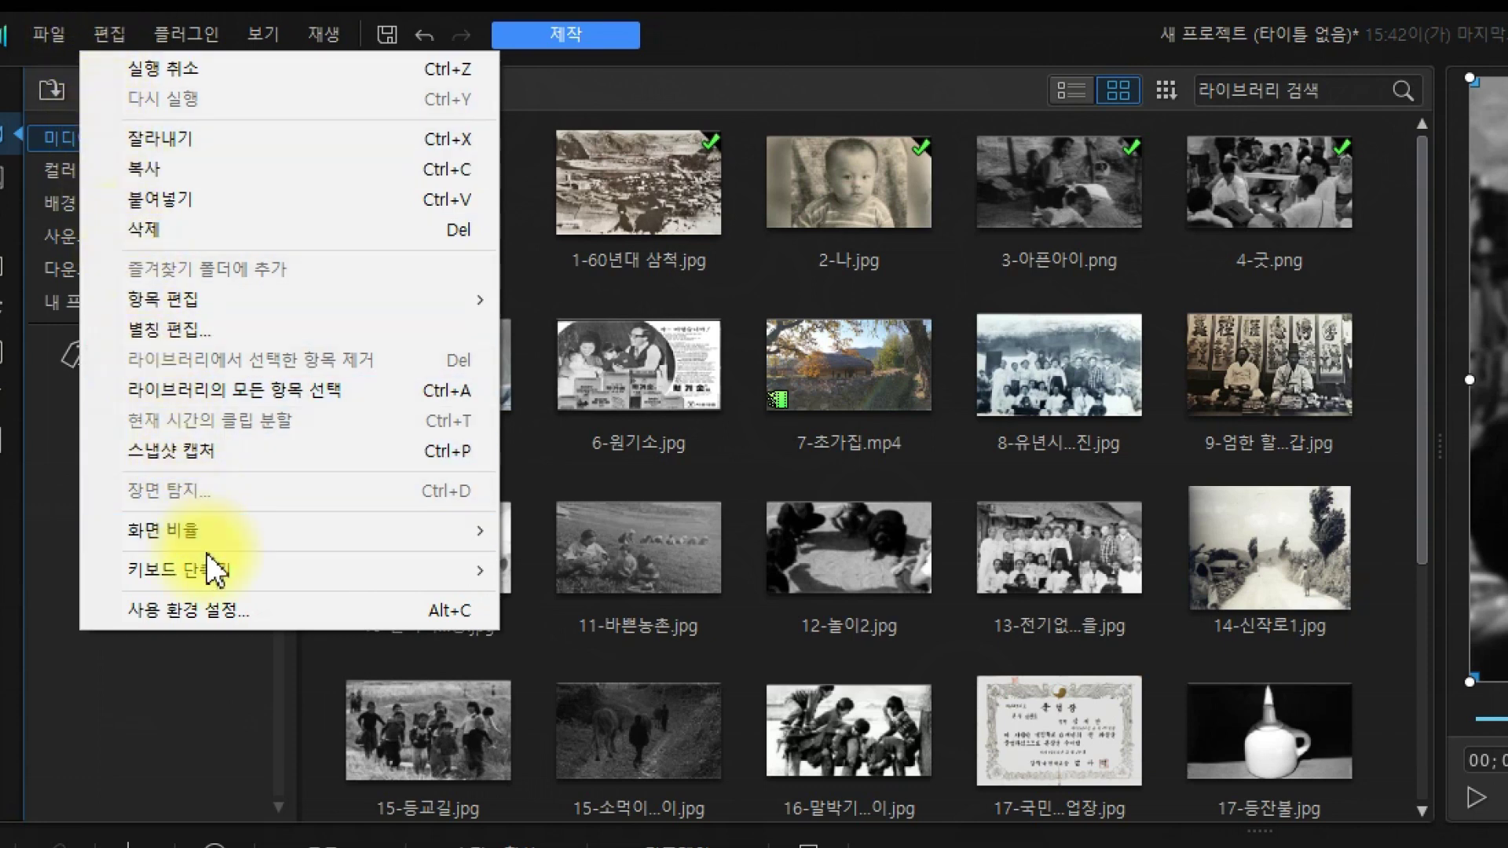
click(213, 610)
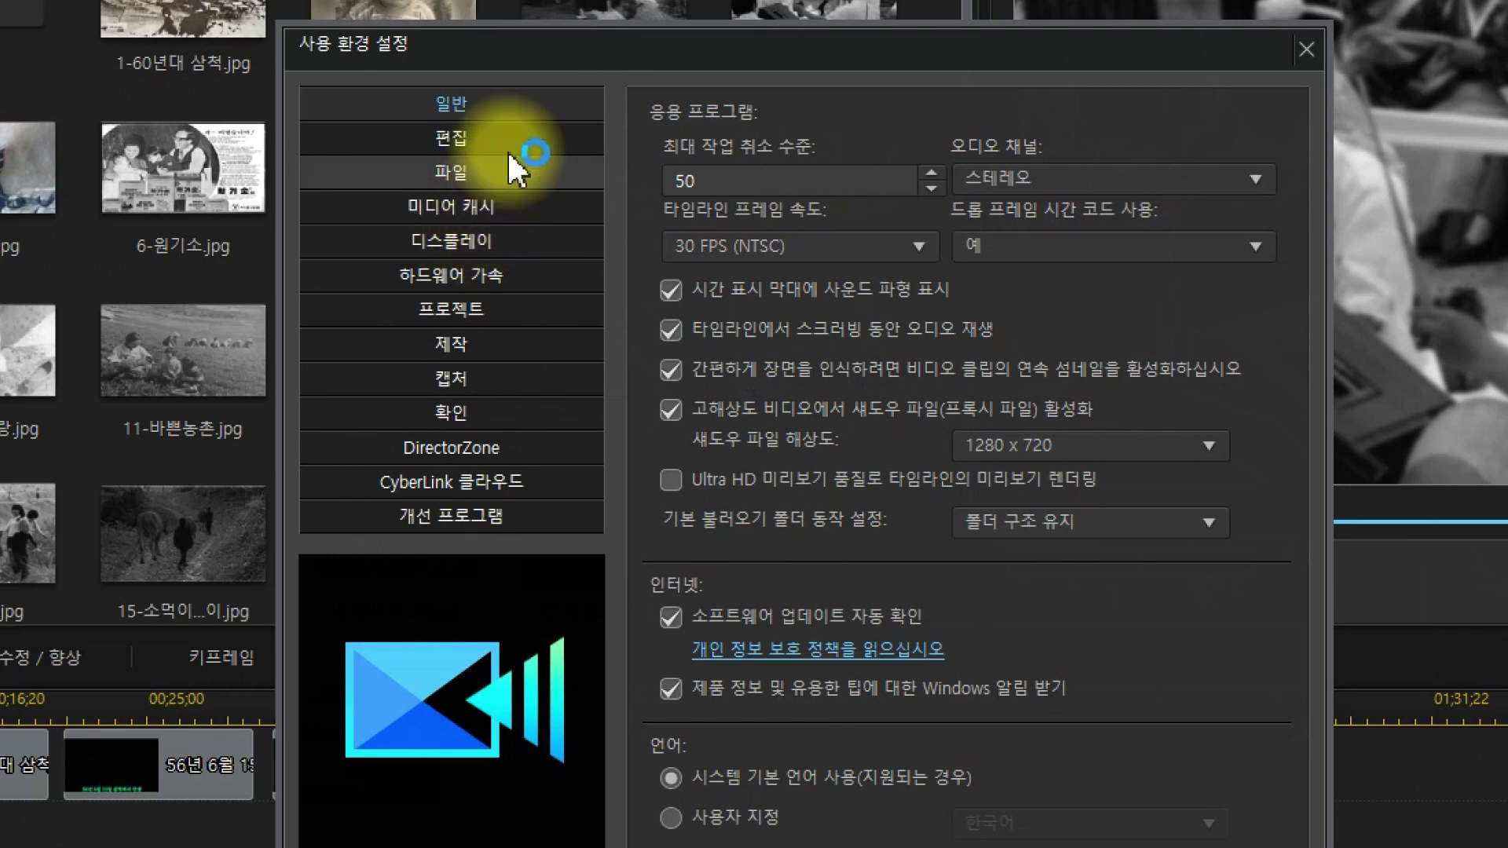
click(452, 134)
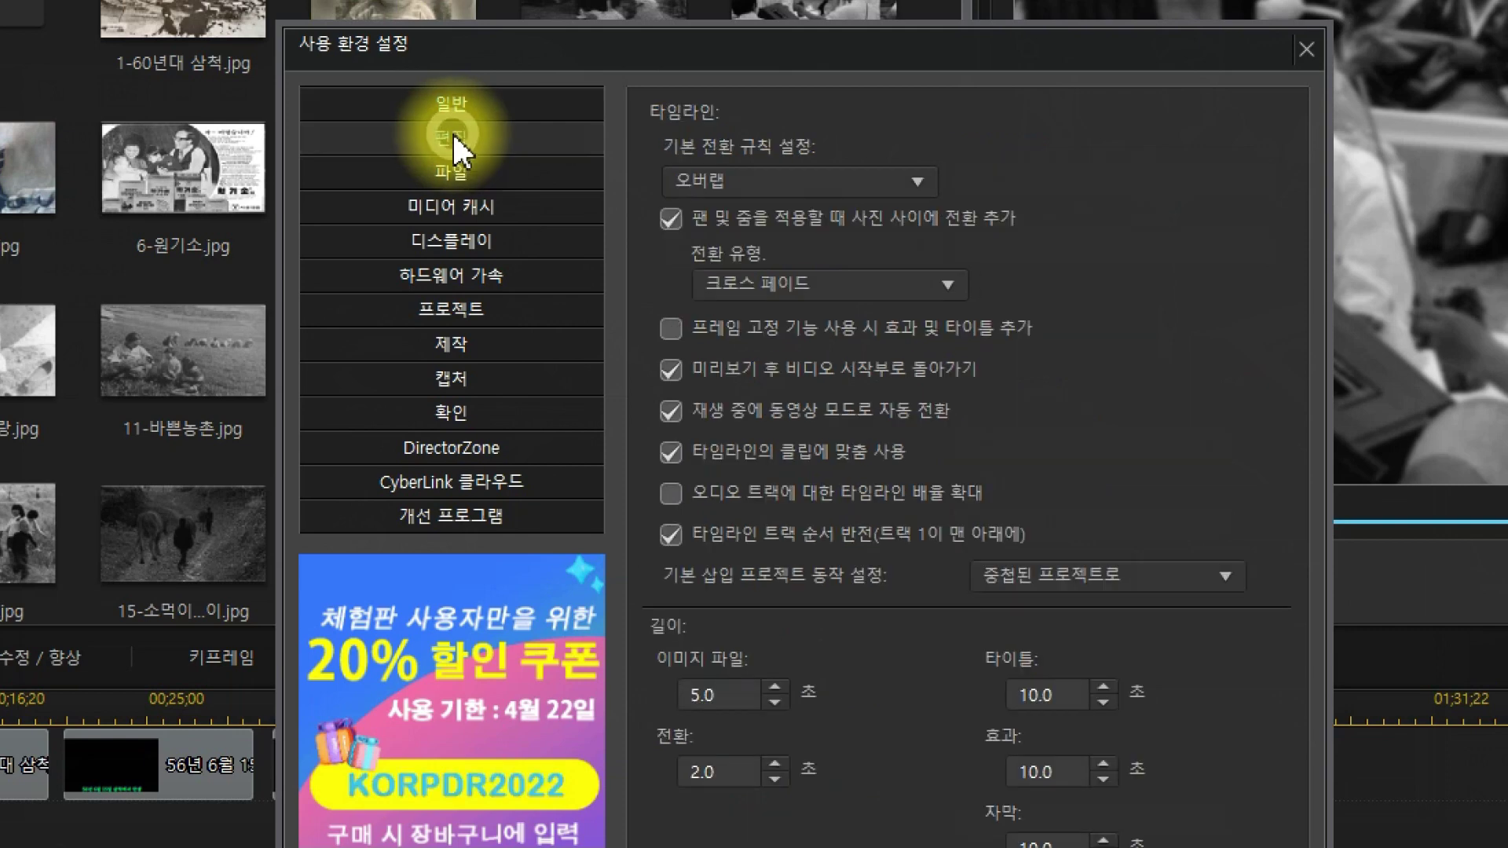
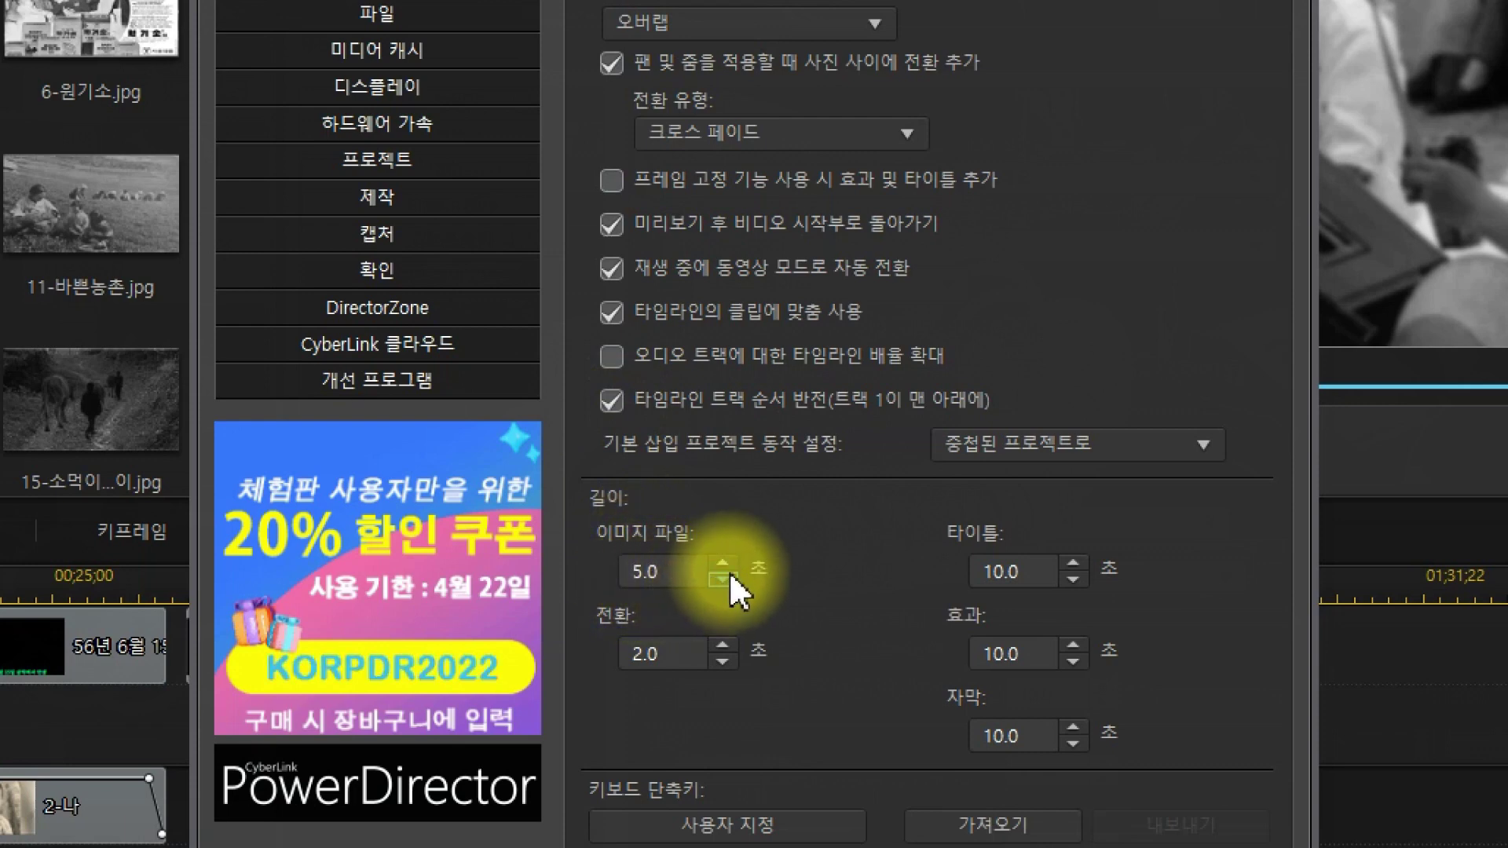
drag(668, 572, 618, 575)
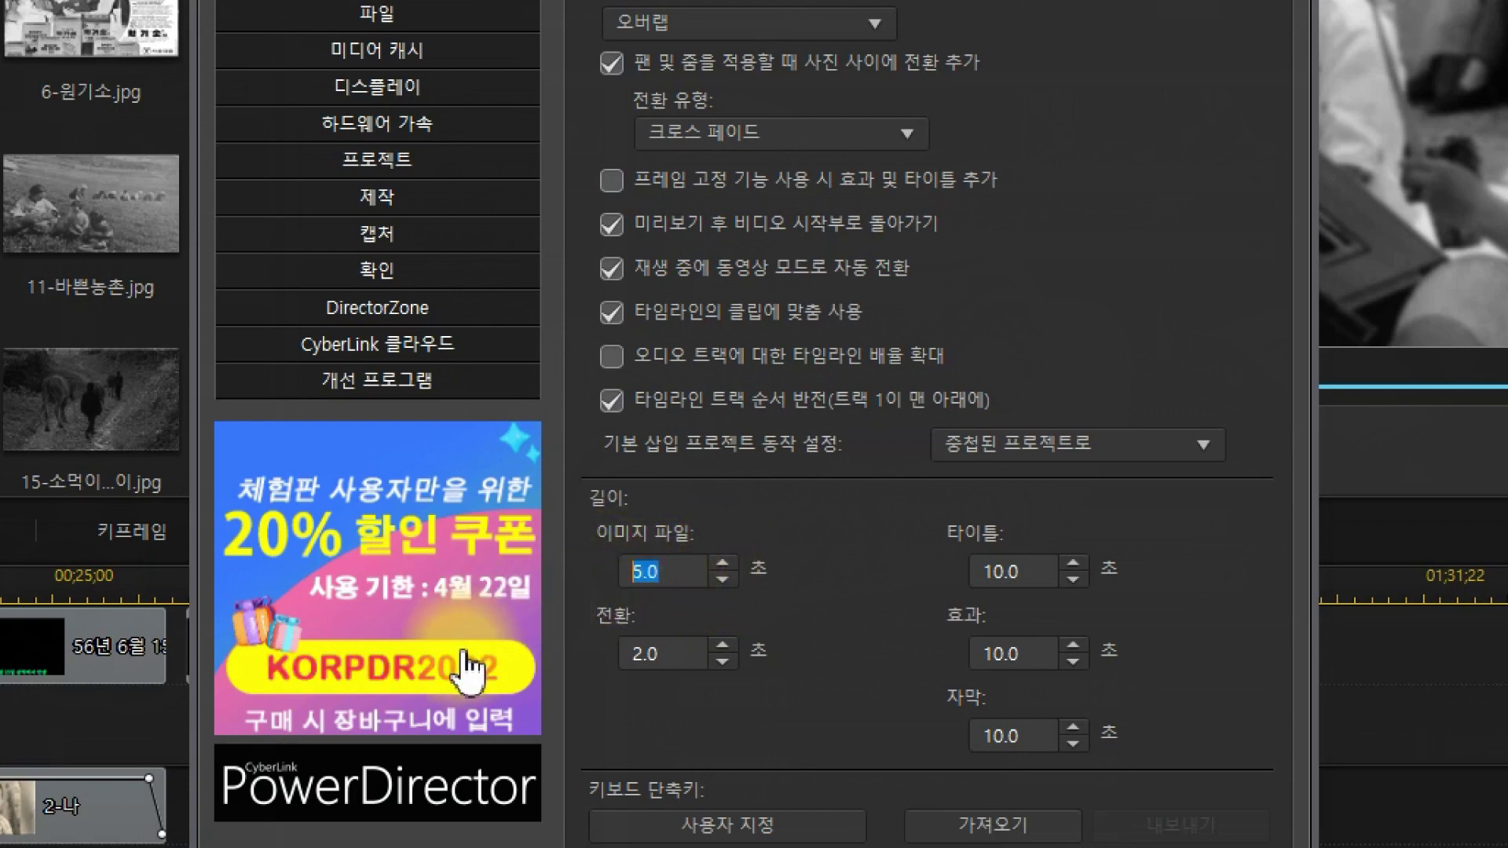
text(10)
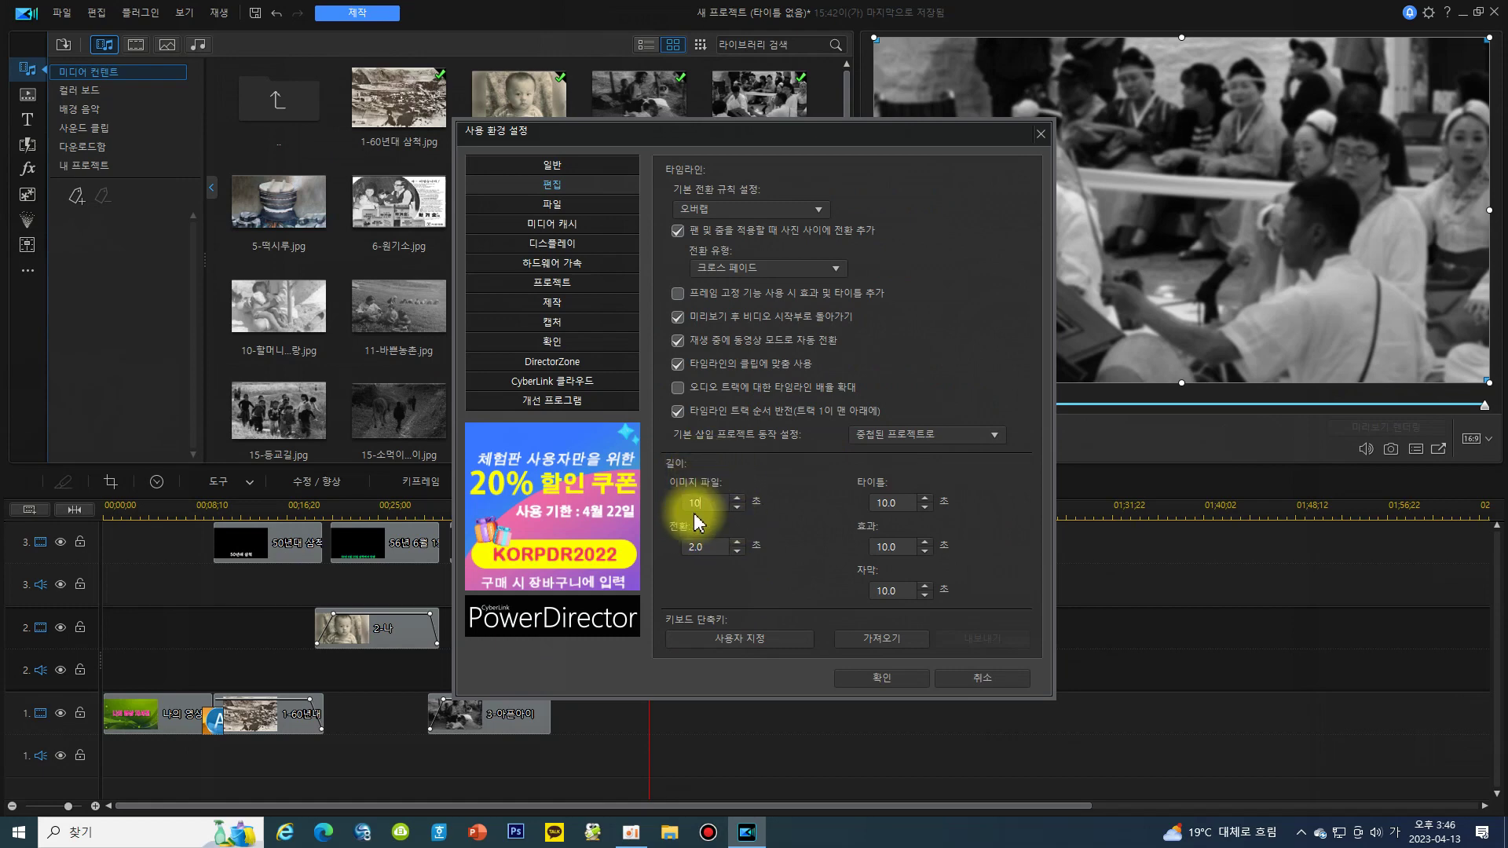
click(892, 680)
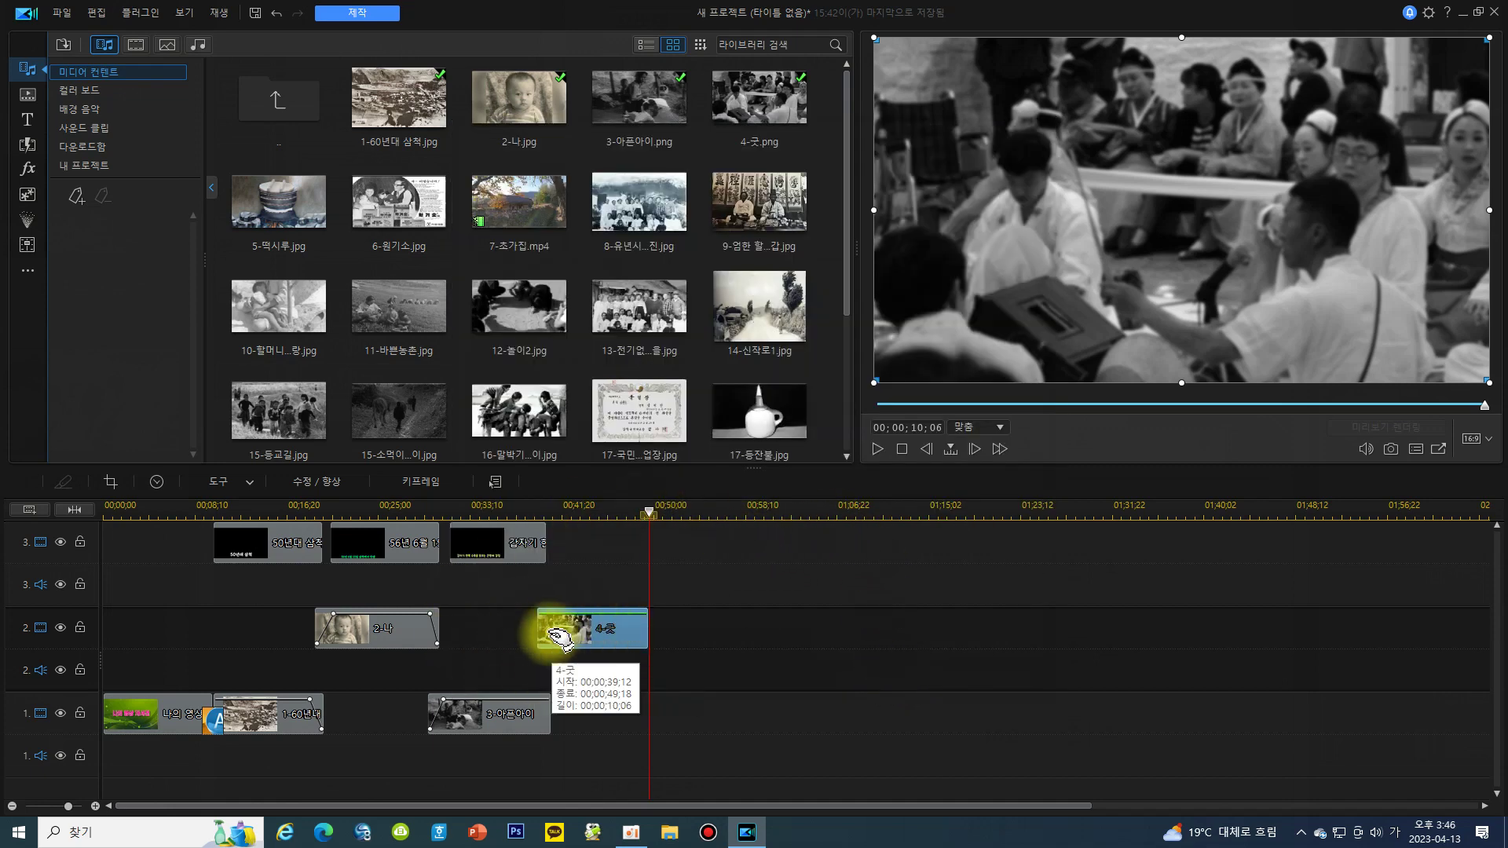
- Trim the end of the third caption on track 3 back to about 00;00;38;10, before the 4-굿 photo starts
mouse_move(589, 629)
mouse_down()
mouse_move(589, 716)
mouse_move(579, 647)
mouse_up()
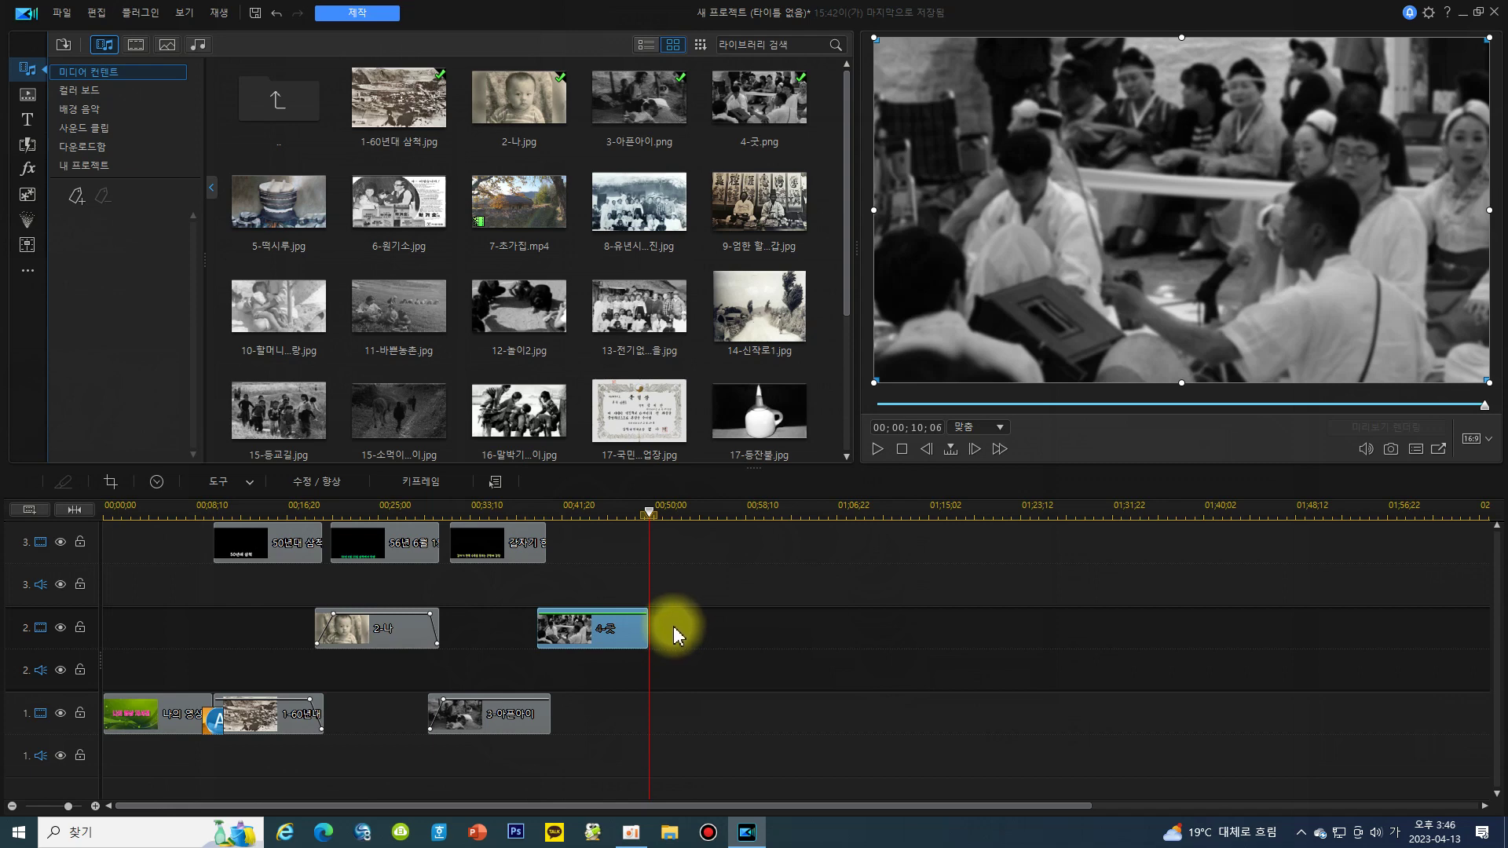
click(550, 546)
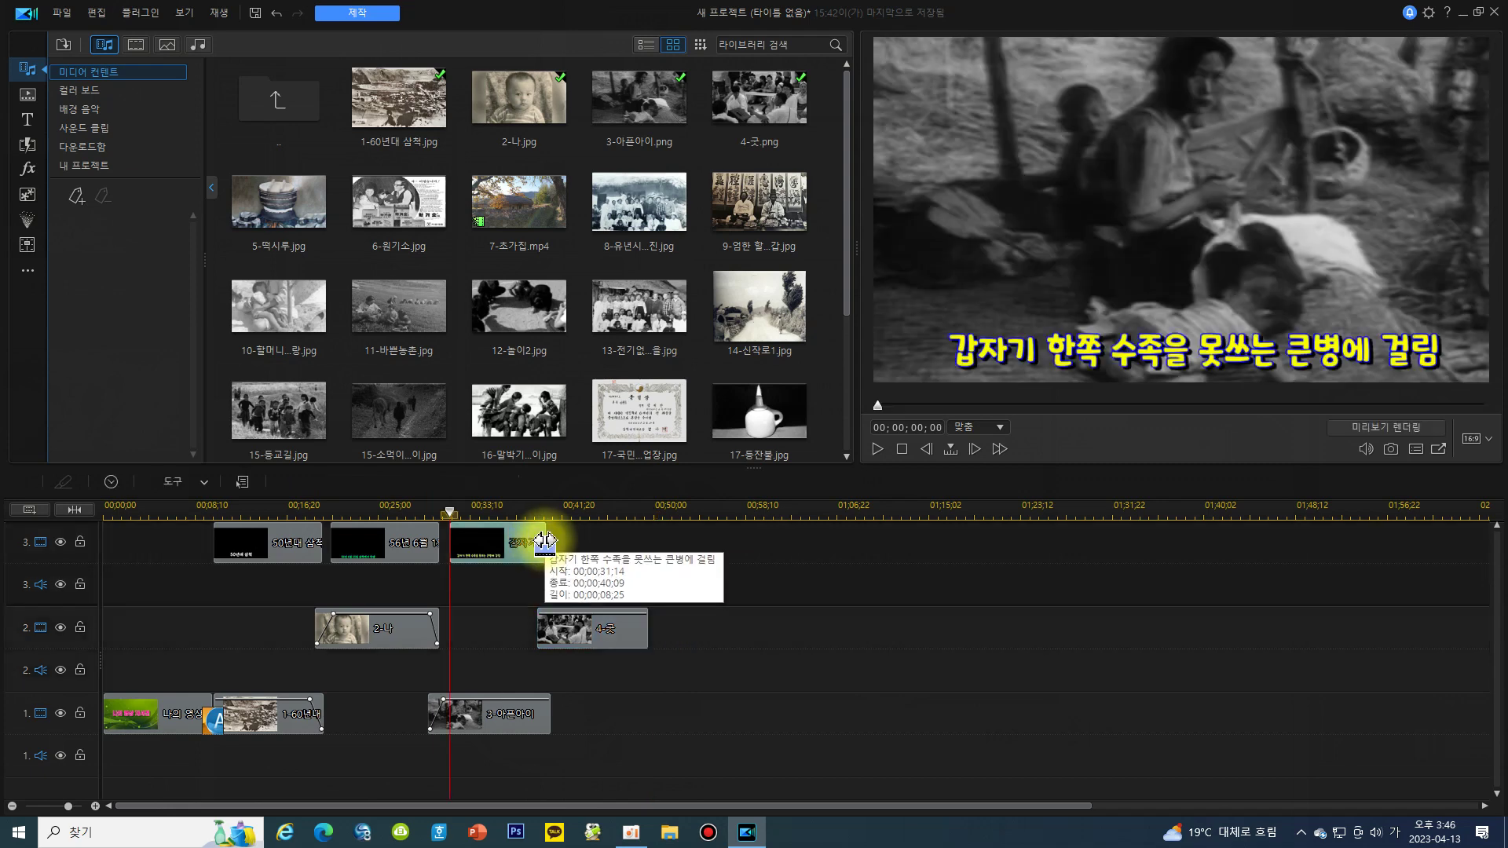
drag(549, 541, 582, 539)
- Paste the copied caption with overwrite onto track 3 at 00;00;39;17, just after the start of the 4-굿 photo
click(548, 516)
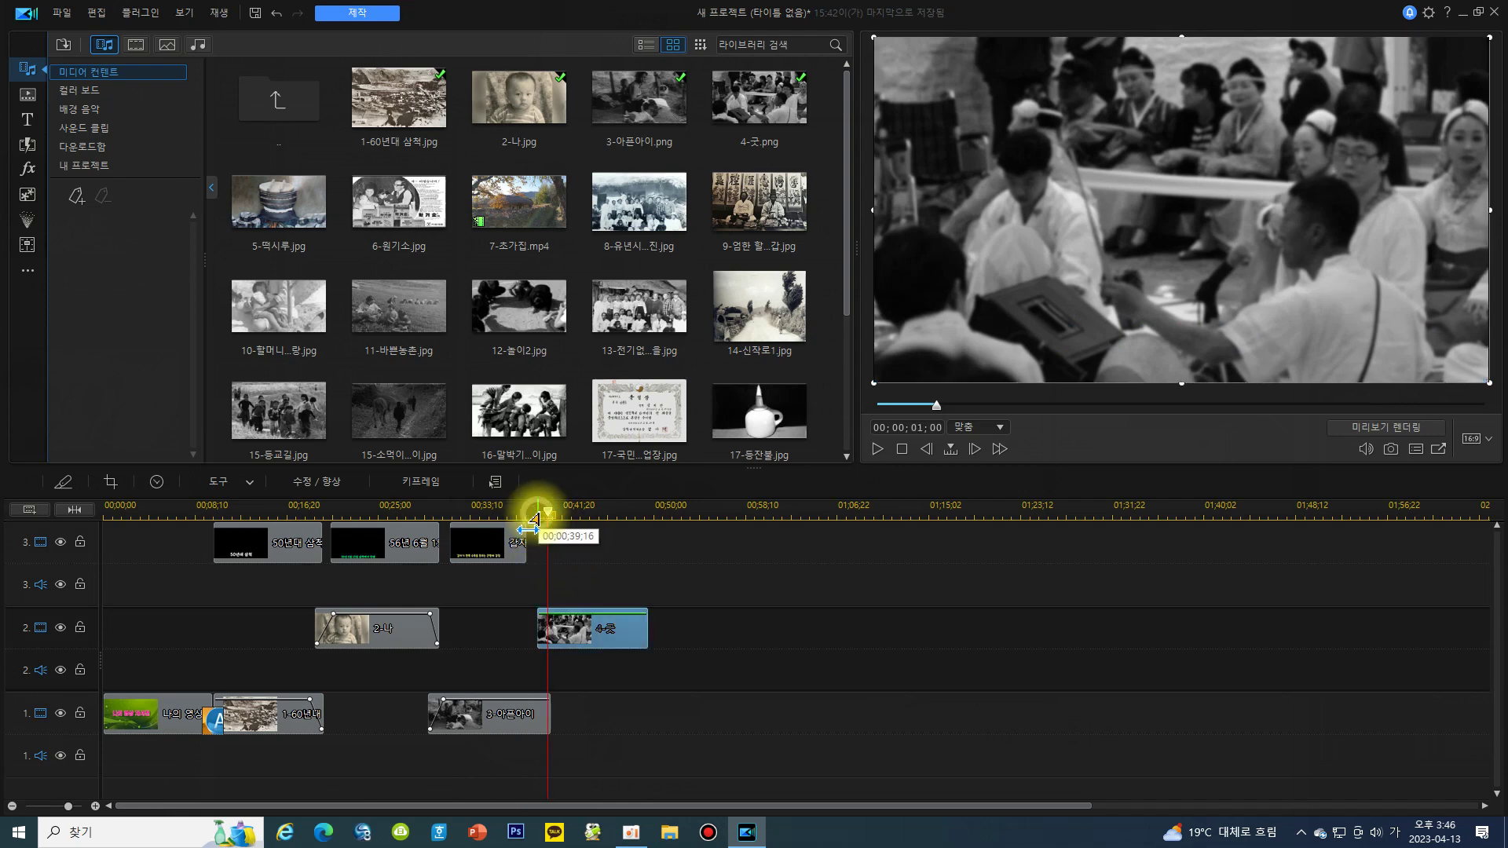
drag(597, 515, 824, 507)
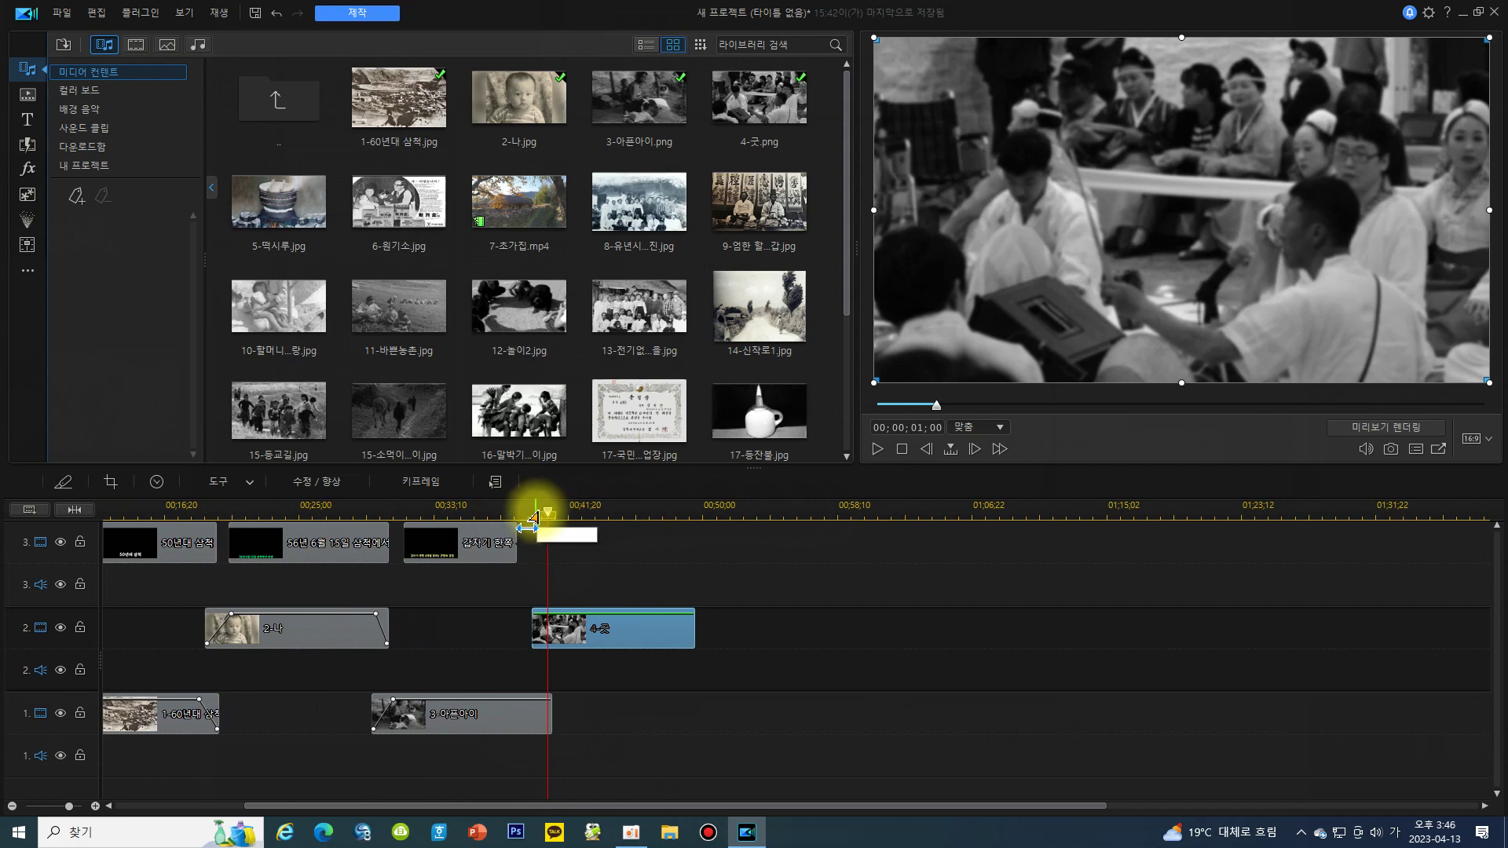
drag(626, 511, 674, 511)
mouse_move(766, 508)
mouse_down()
mouse_move(1054, 505)
mouse_move(589, 511)
mouse_move(953, 505)
mouse_move(599, 516)
mouse_move(746, 509)
mouse_up()
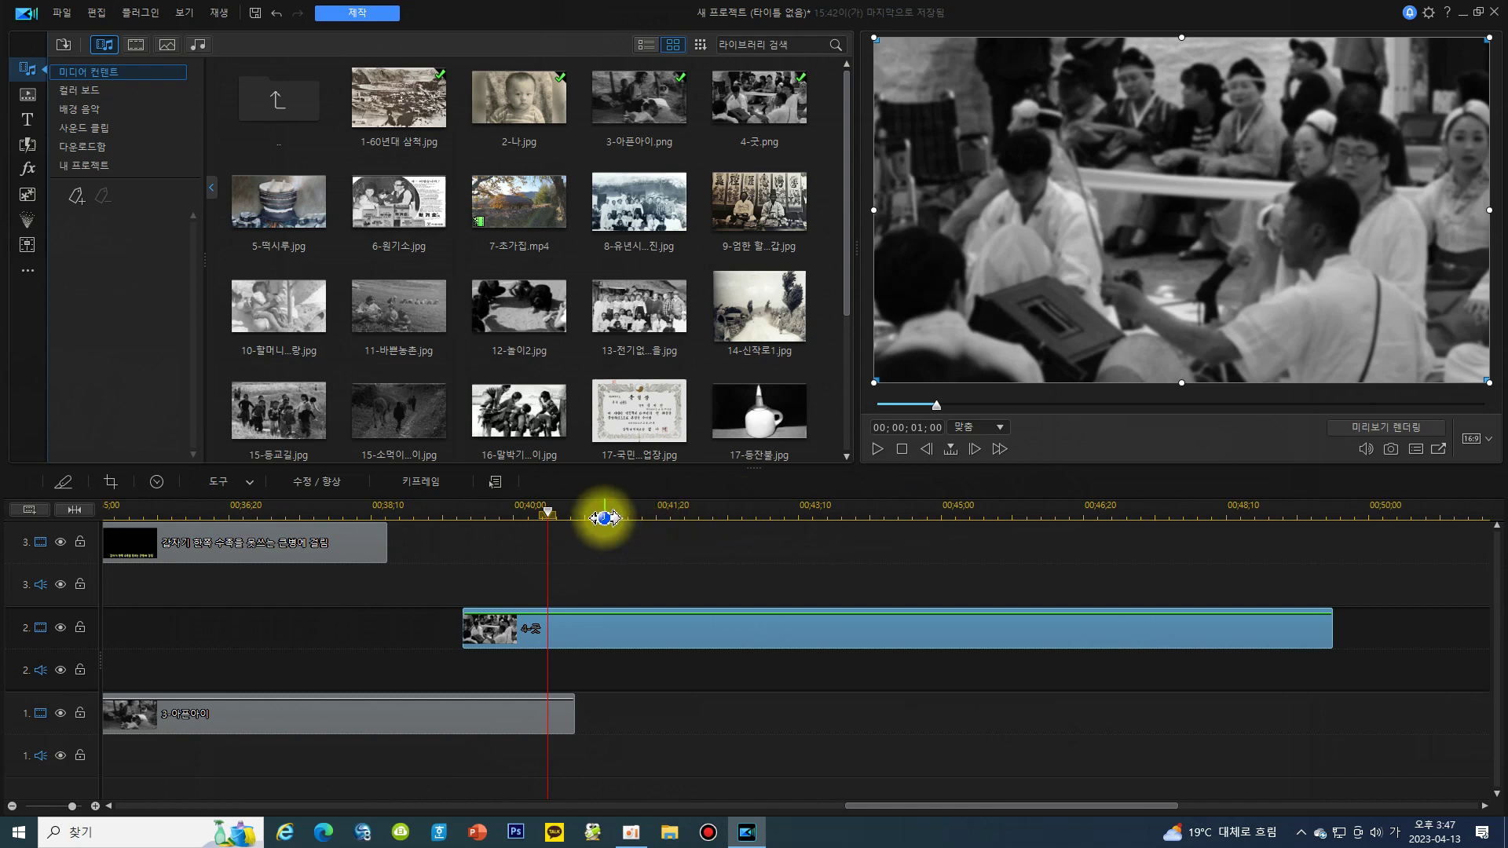
mouse_move(604, 518)
mouse_down()
mouse_move(691, 516)
mouse_move(565, 524)
mouse_move(639, 512)
mouse_move(620, 515)
mouse_up()
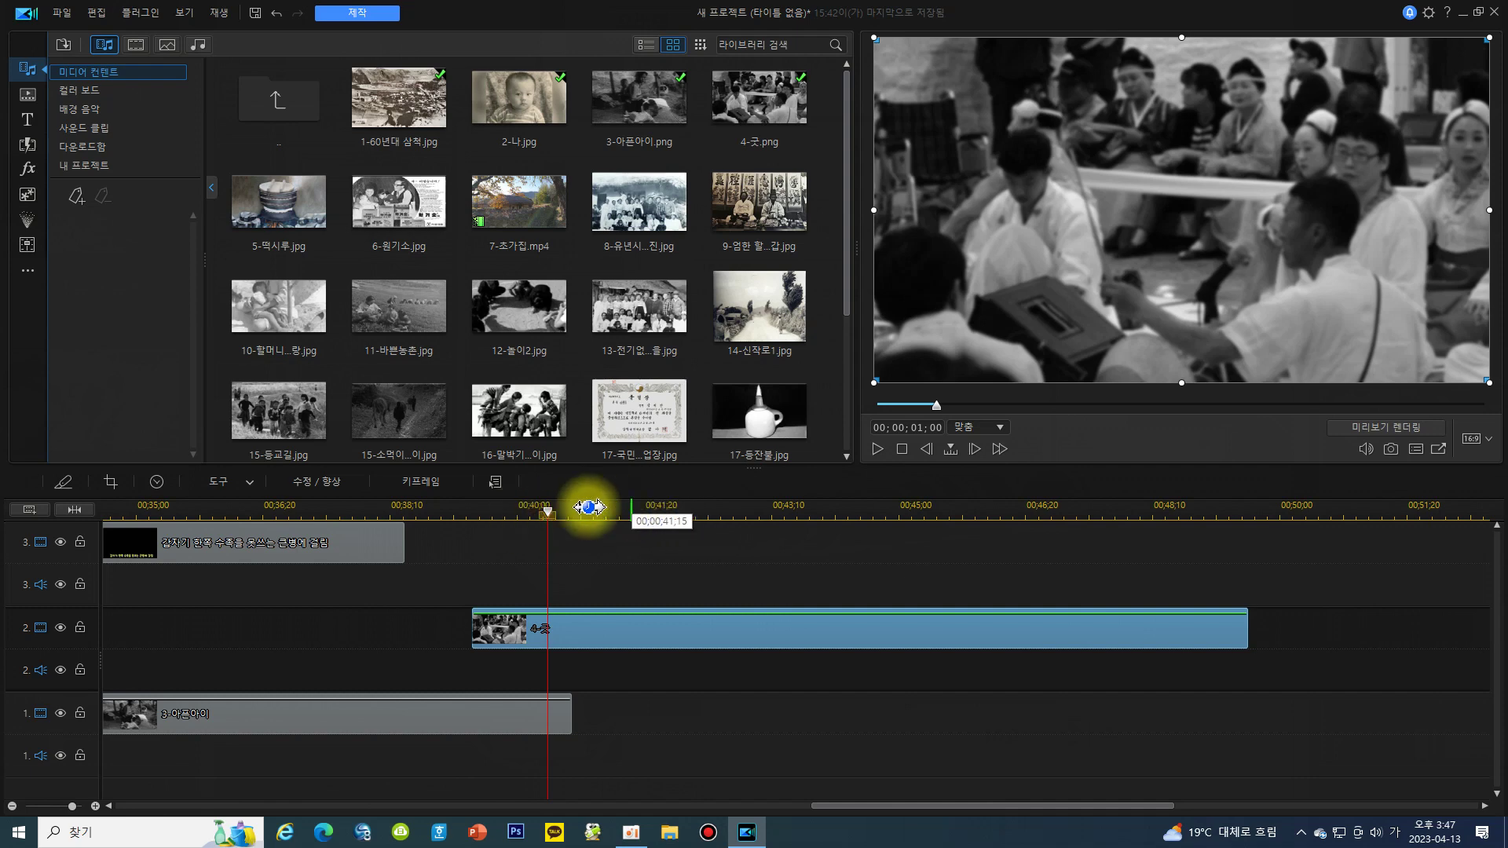
click(480, 515)
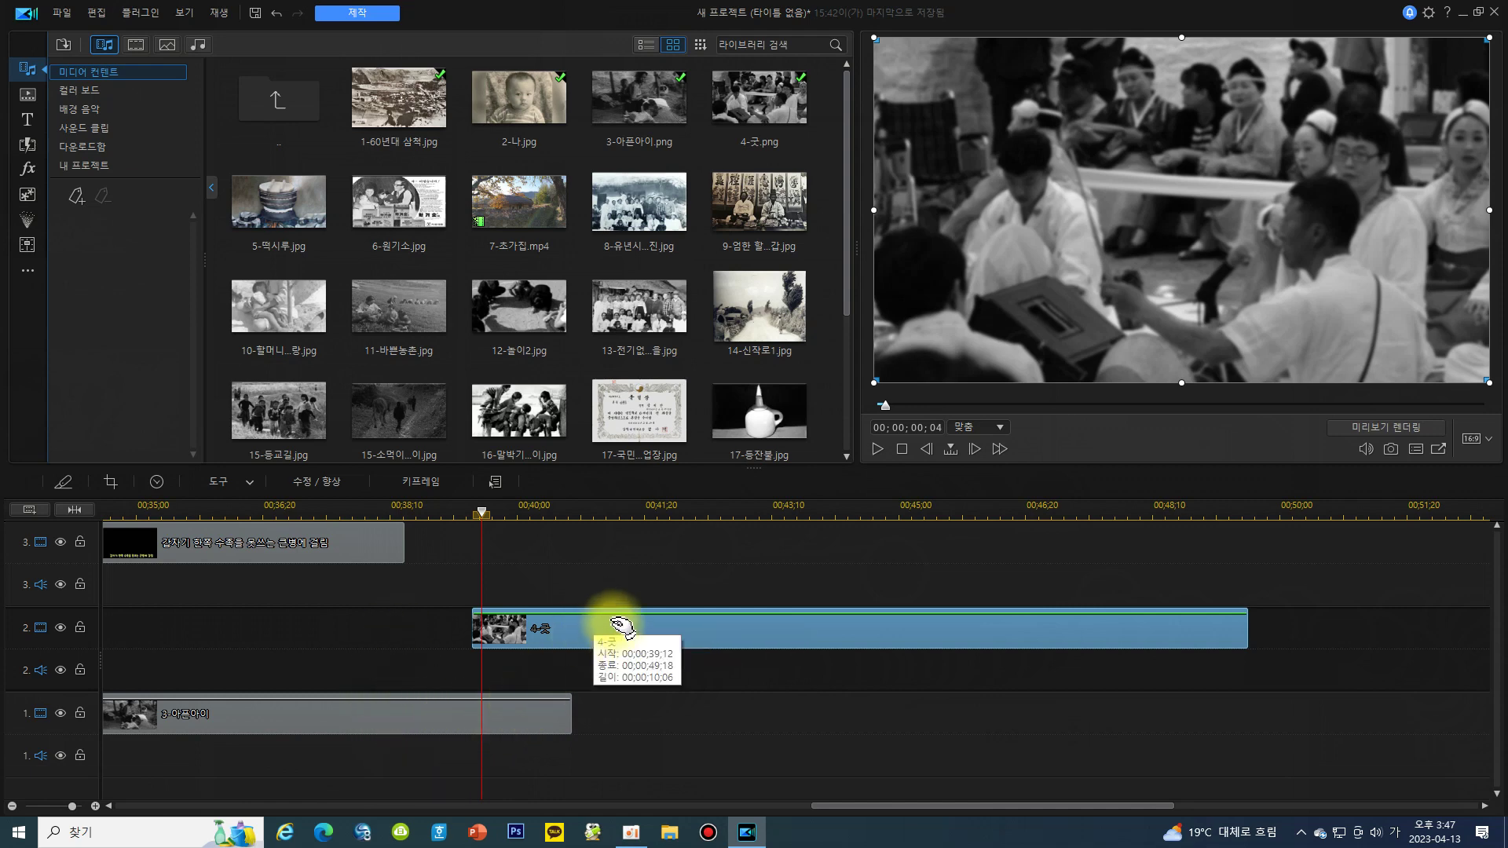
click(646, 511)
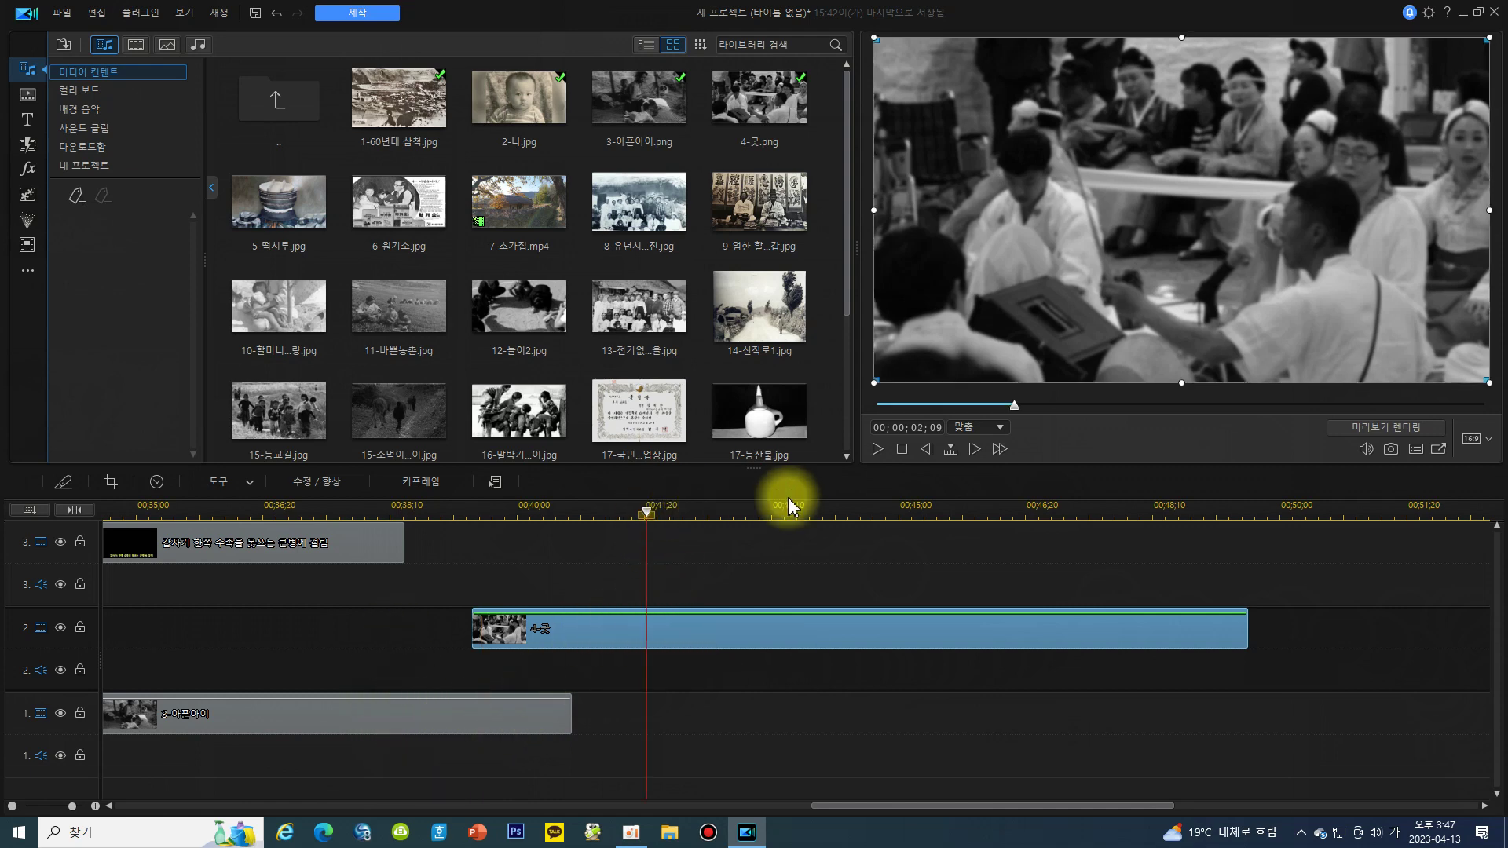
click(484, 714)
drag(458, 509, 484, 511)
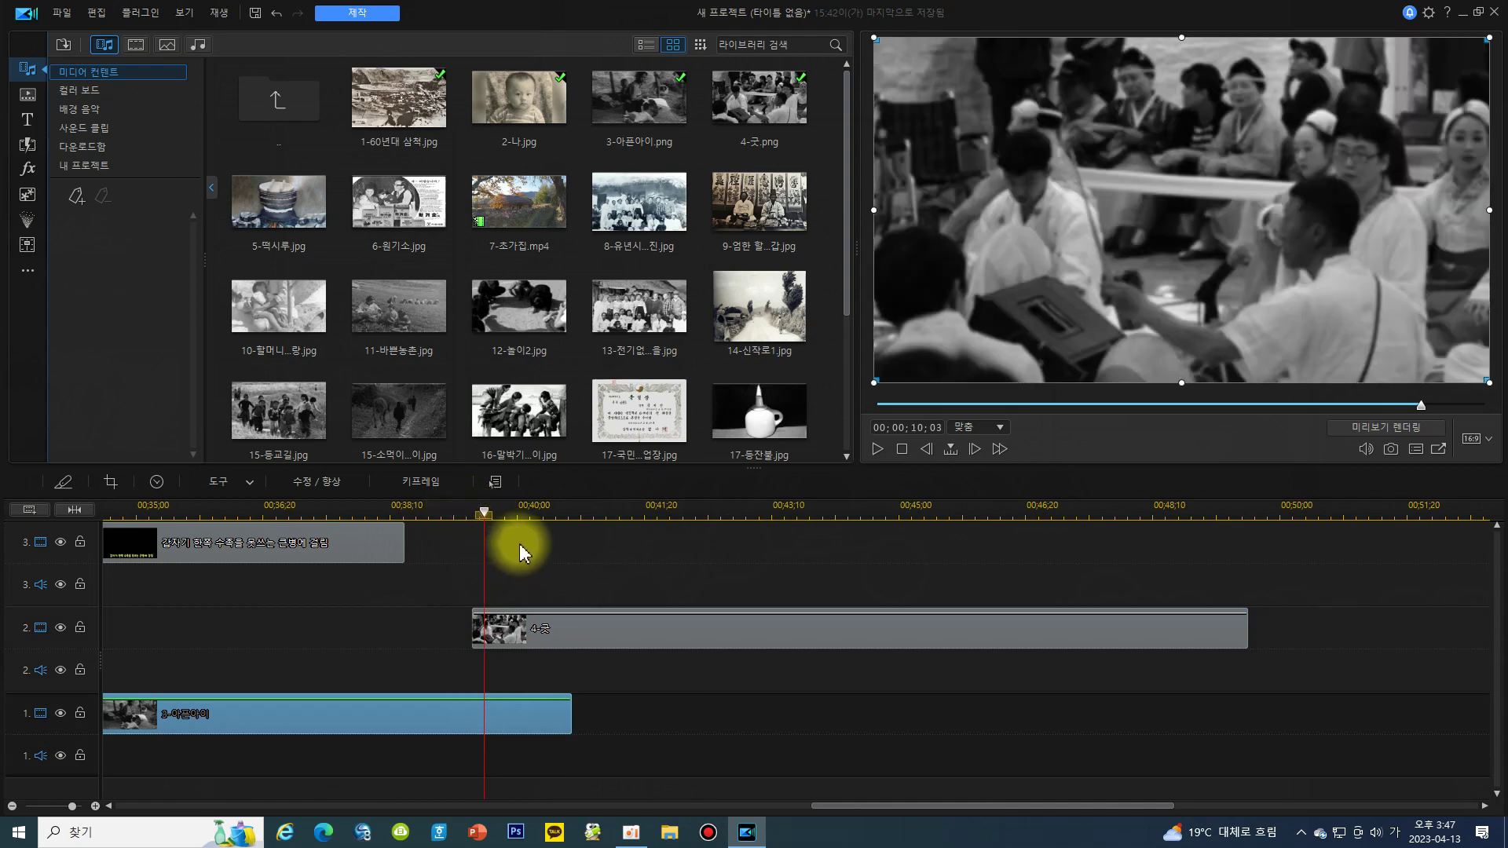
right_click(521, 553)
mouse_move(586, 269)
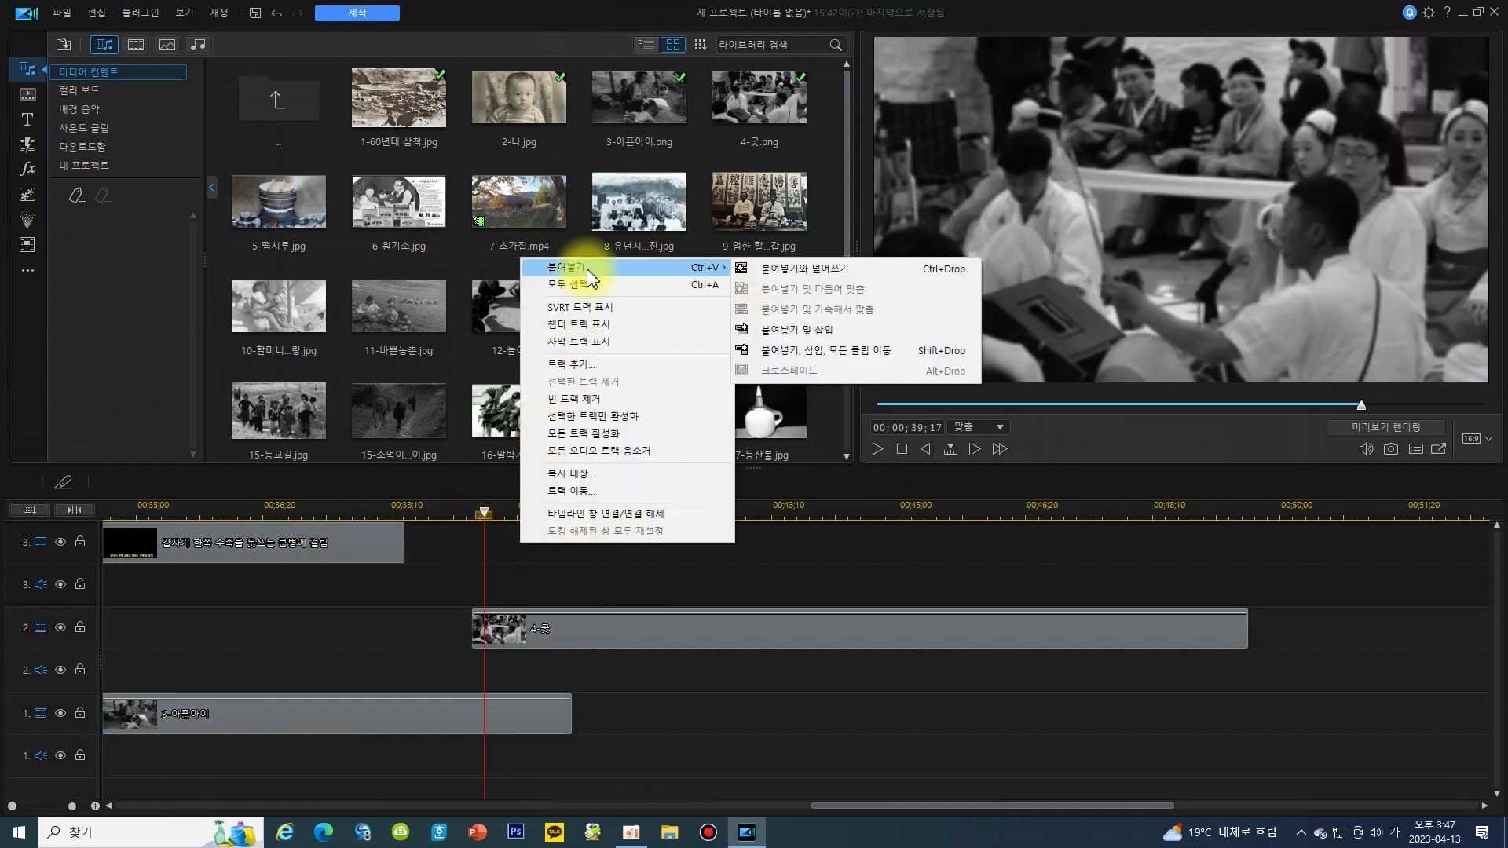
click(781, 267)
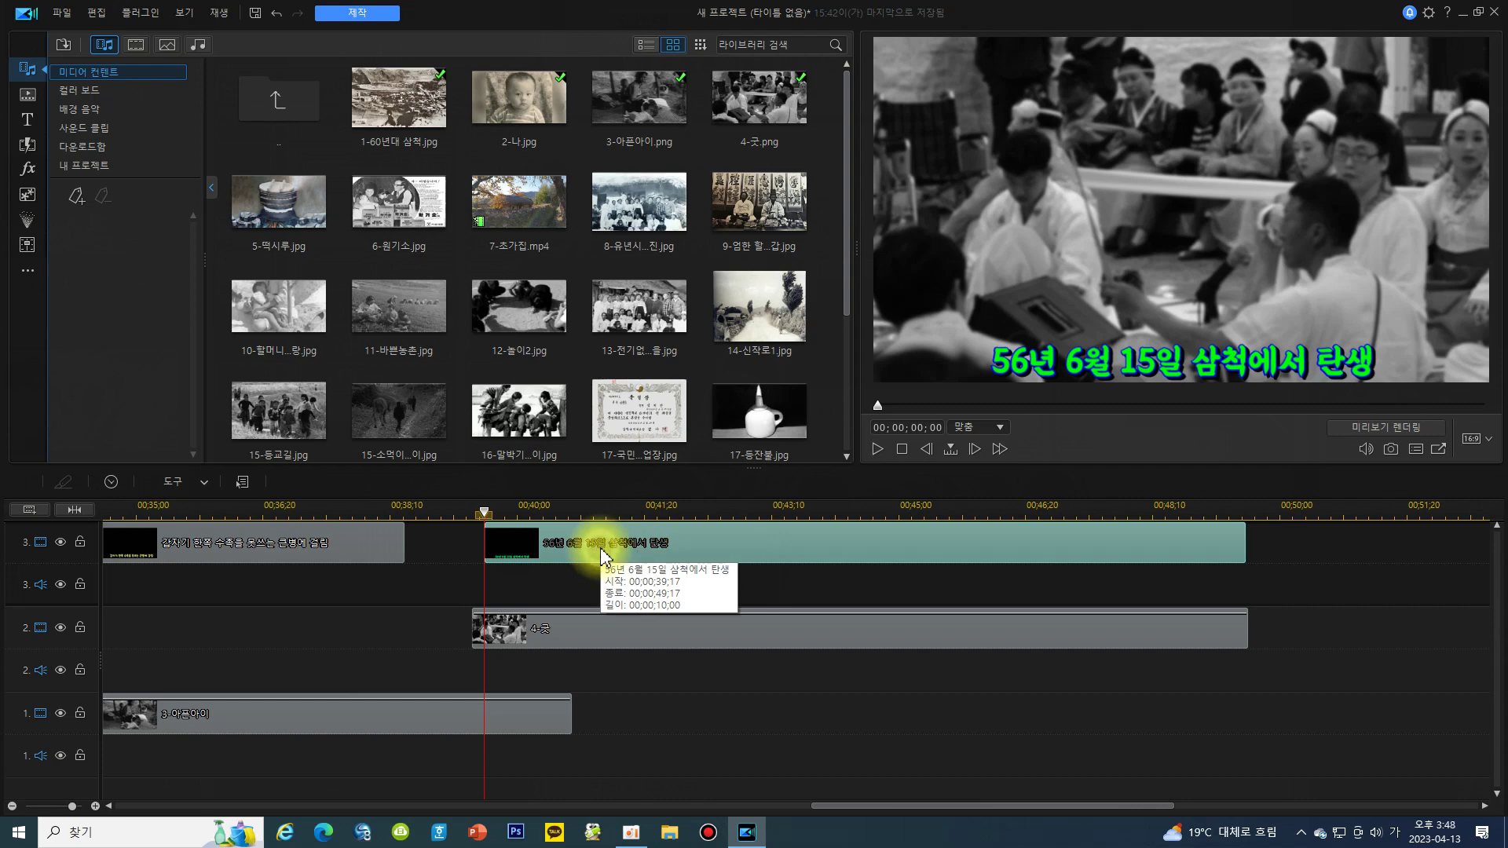
- Change the pasted caption's text to "당시 아픈 사람은 병원보다는 푸닥거리를 함", move it fully inside the frame, and apply the title changes
double_click(602, 556)
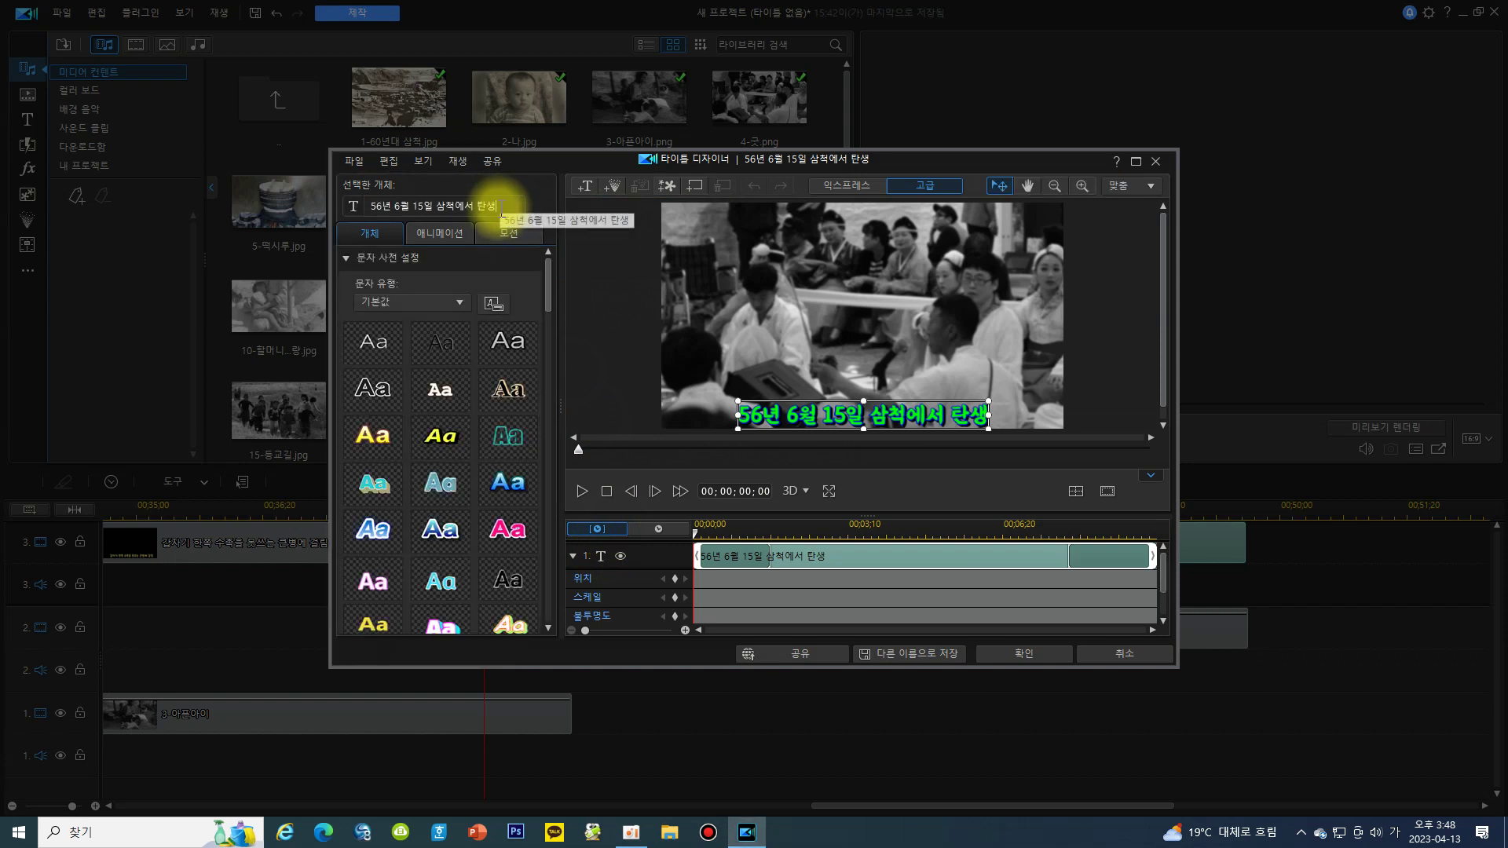
drag(500, 209, 374, 207)
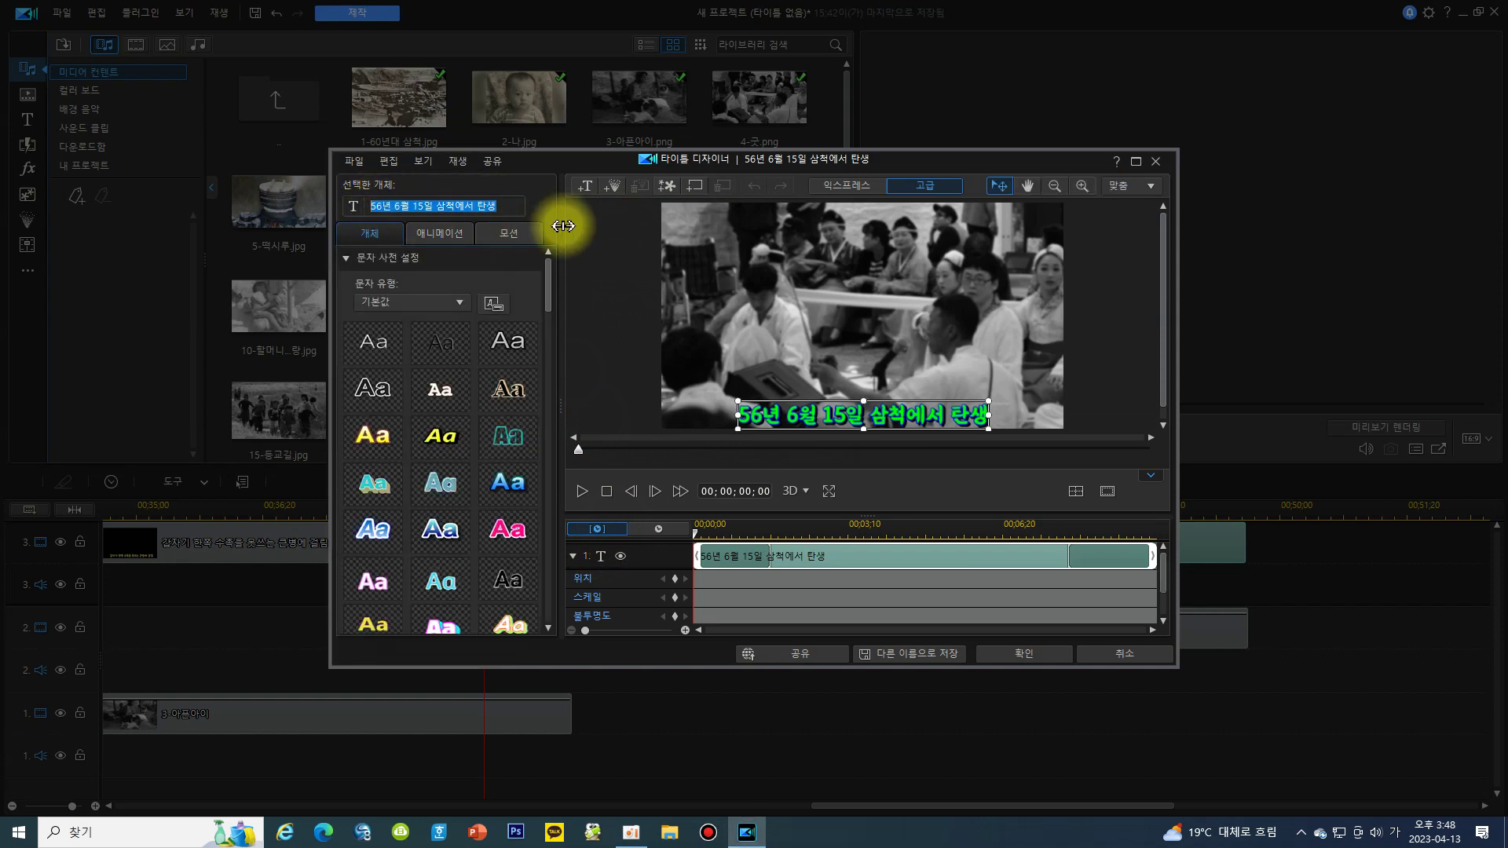
text(당시)
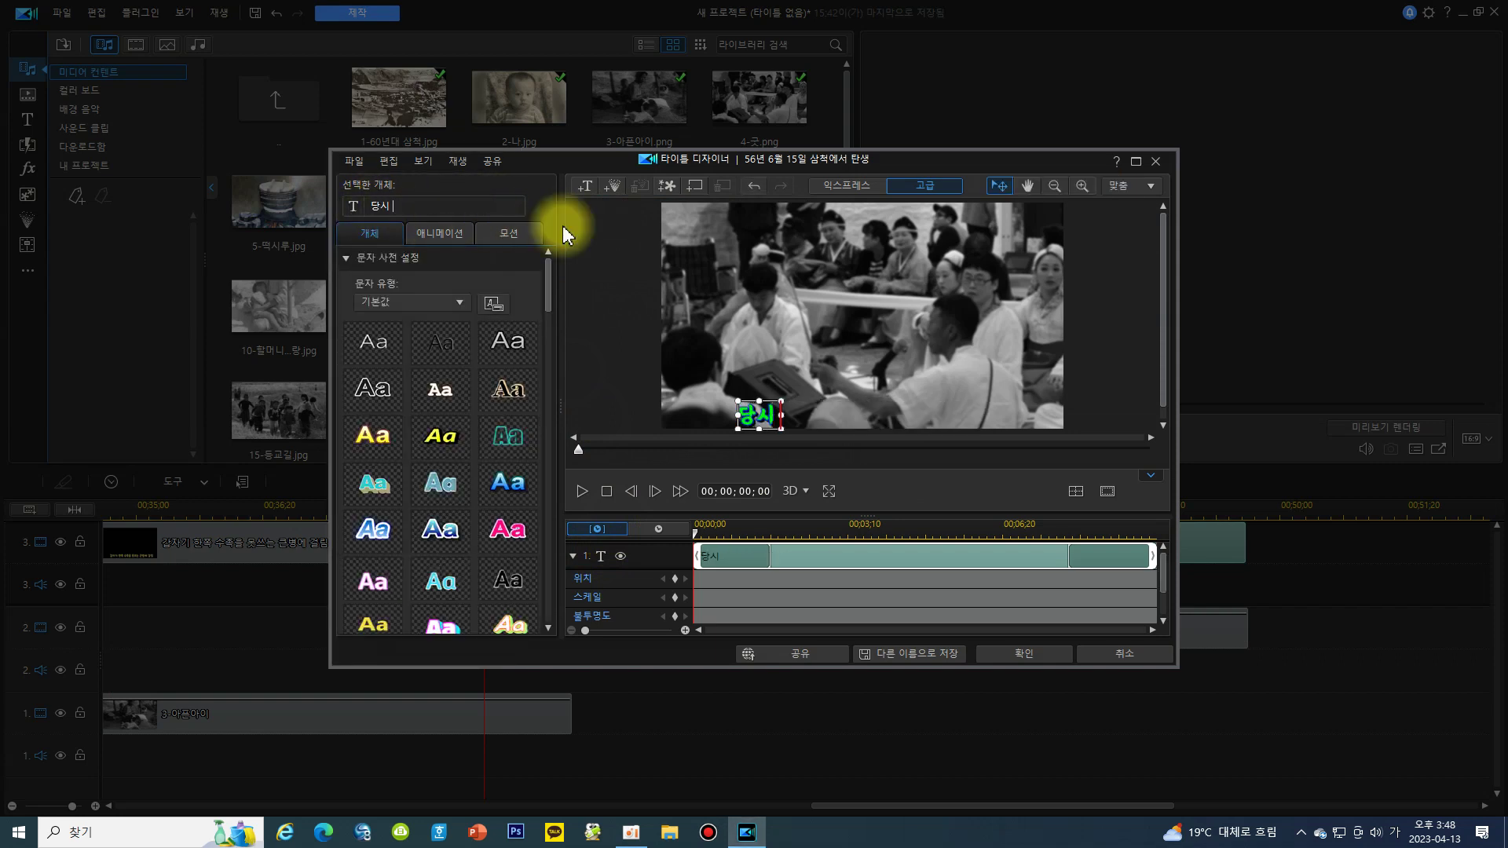
text( 아픈 ㅇ)
text(이는 )
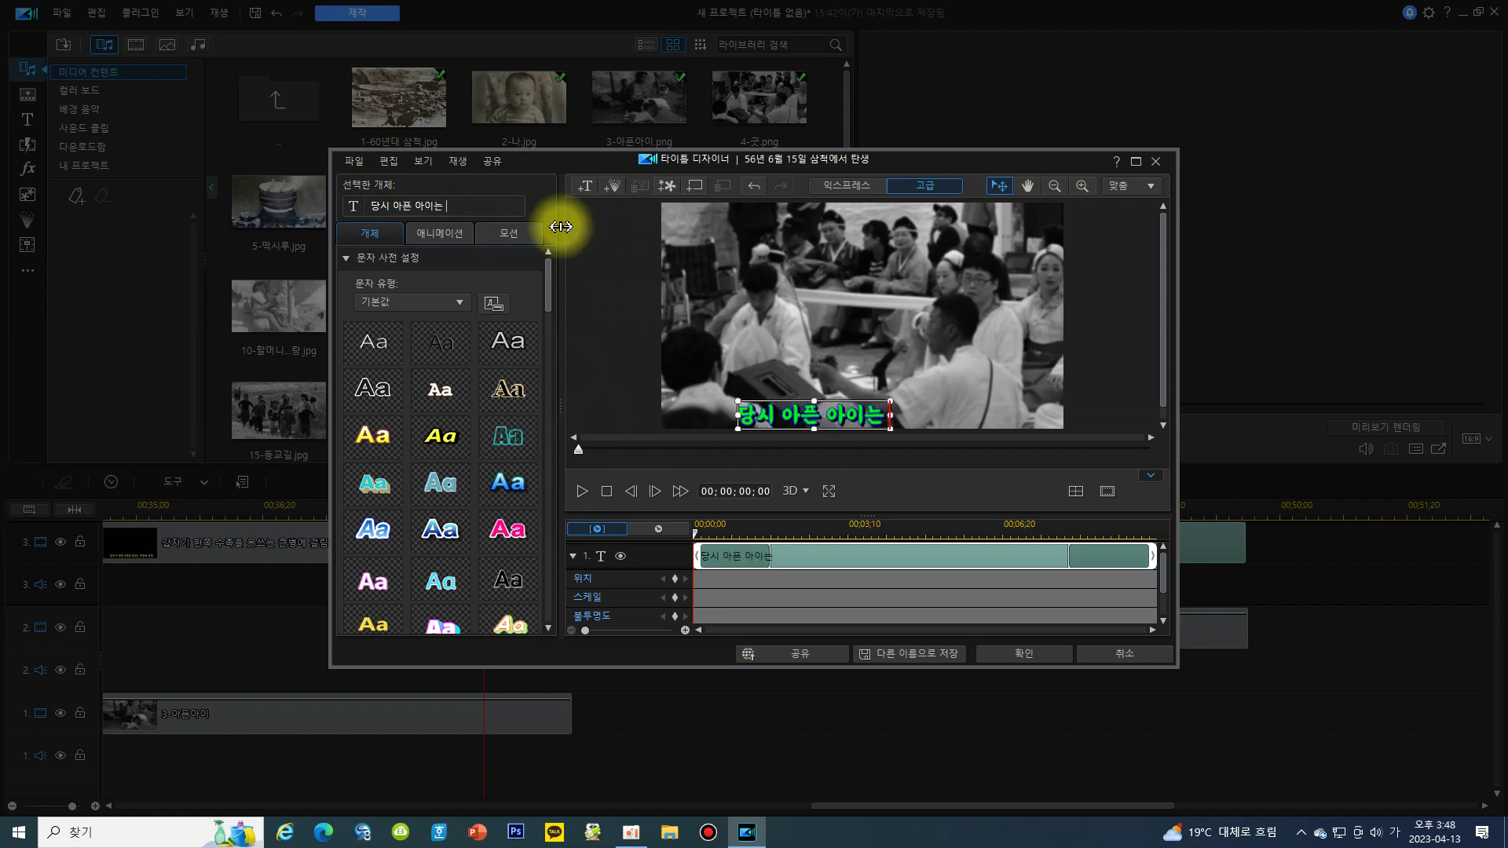
text(람은)
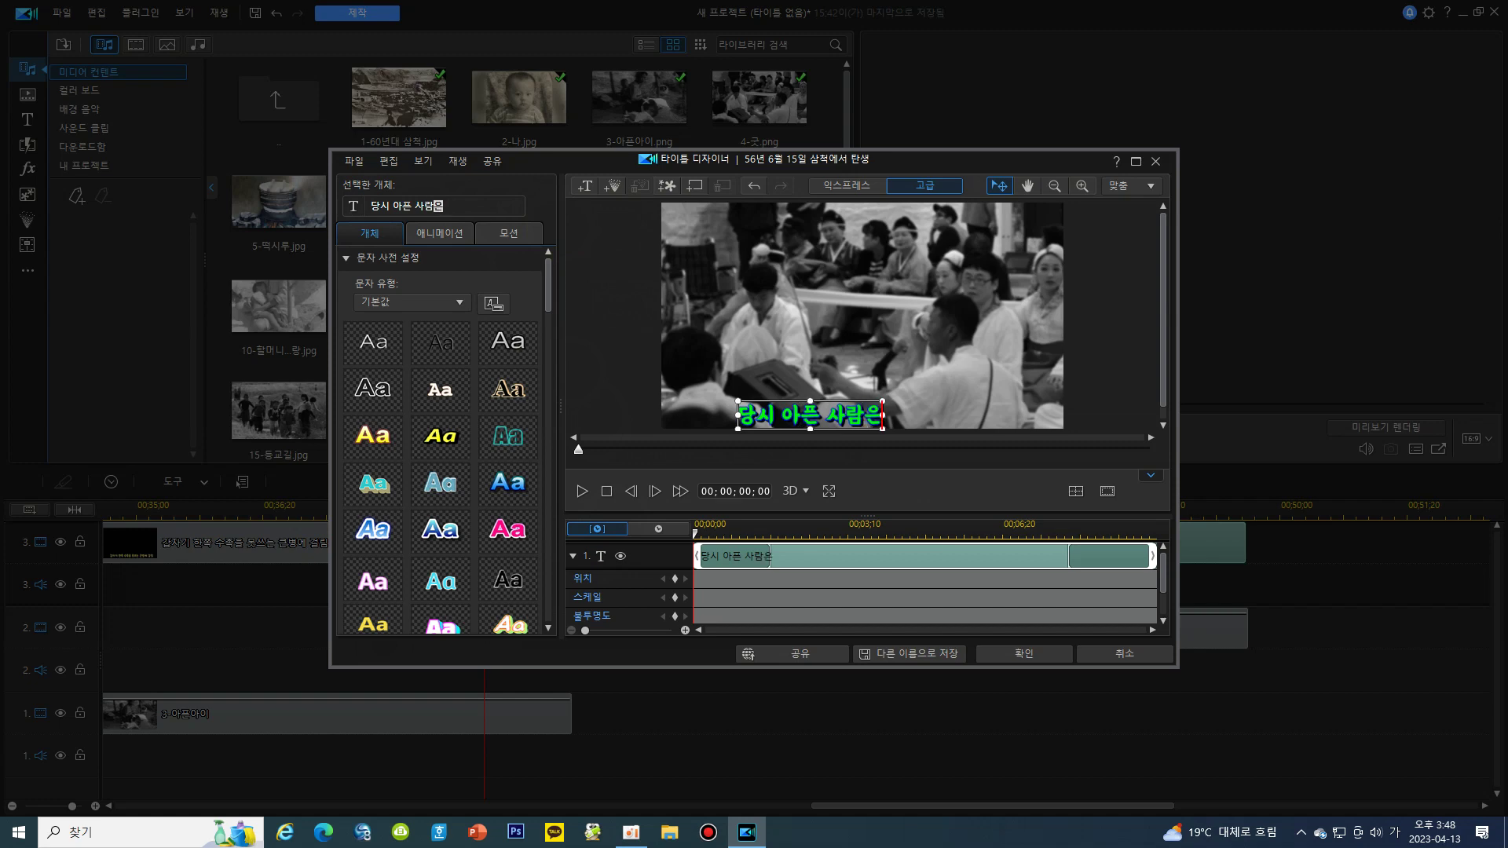
text( 병ㅇ보다는)
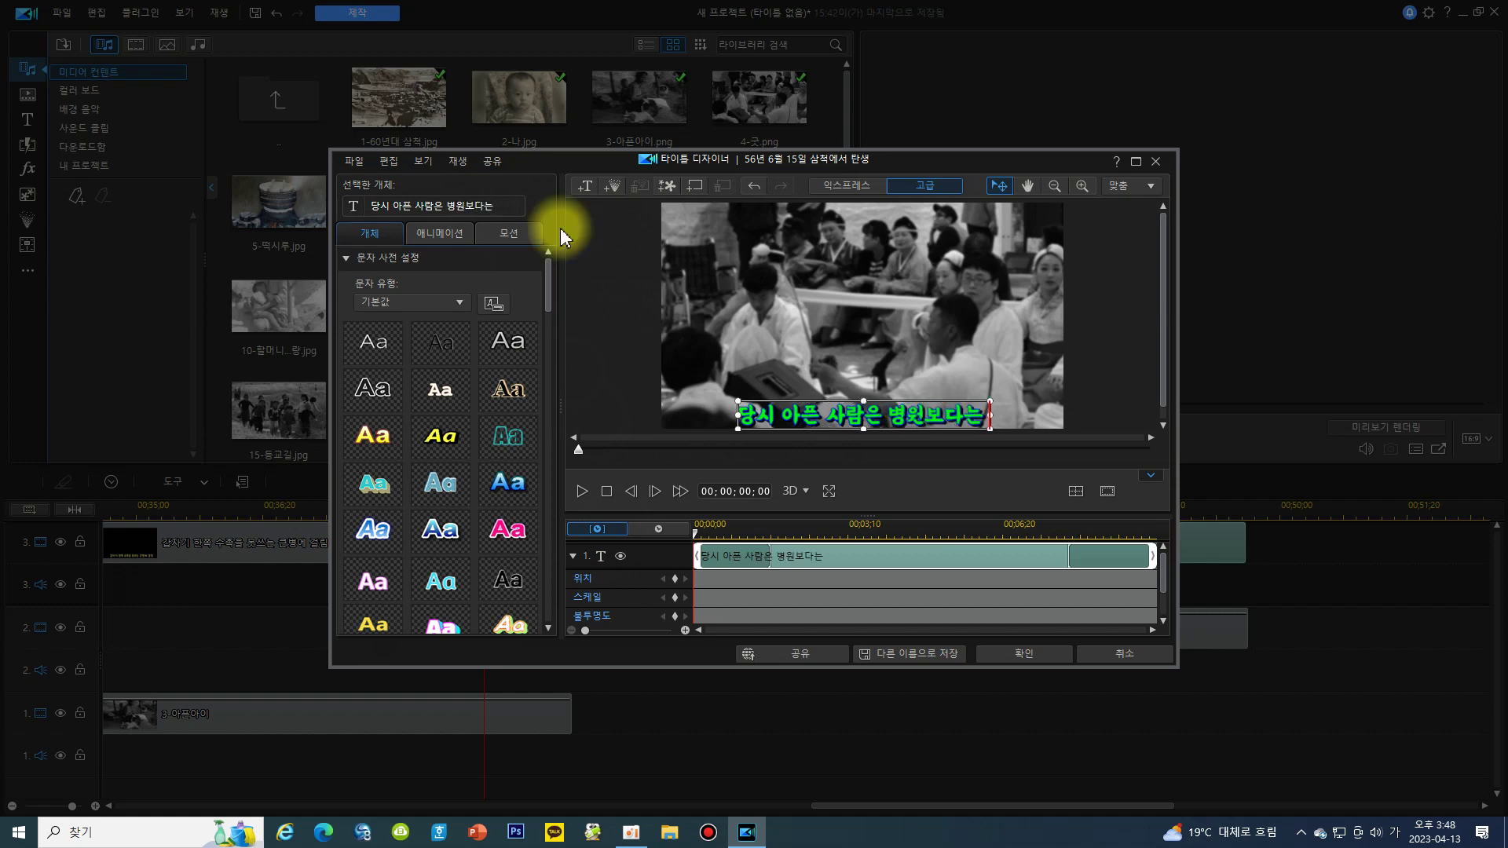
text( 푸닥거리를 함)
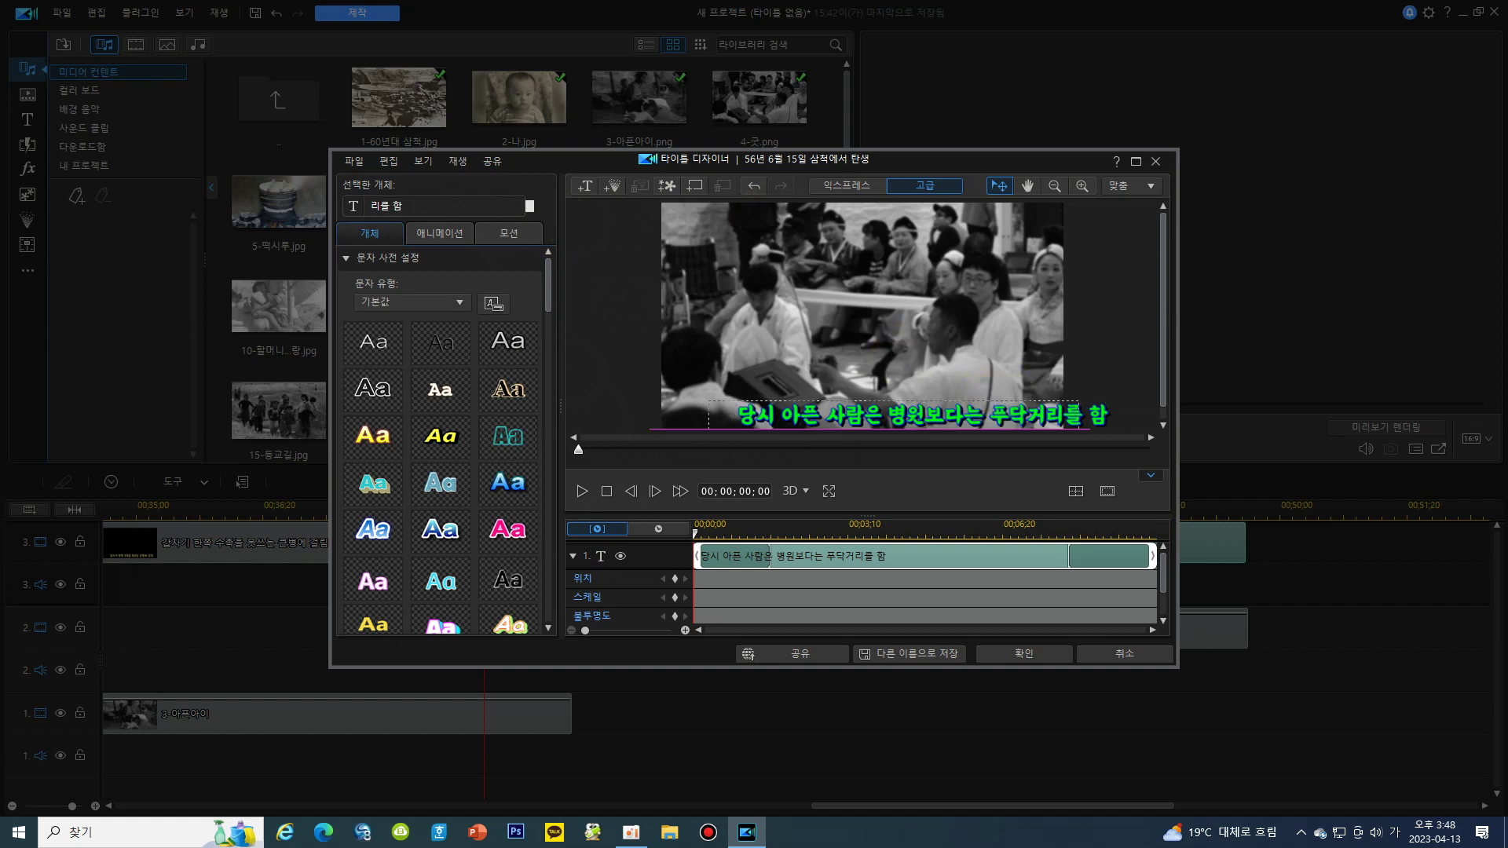
drag(1013, 399, 949, 393)
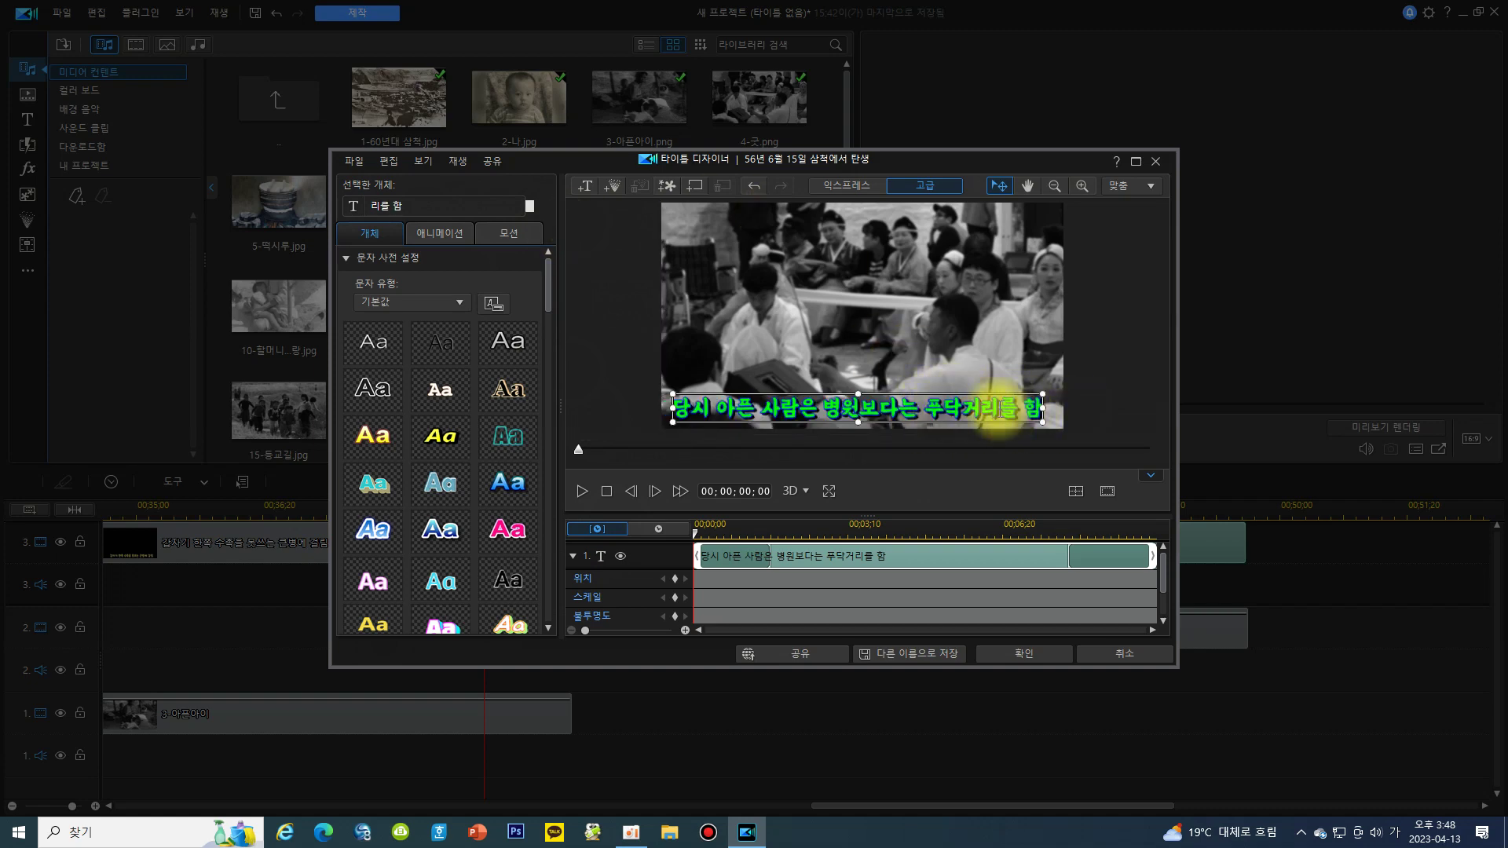
click(1025, 654)
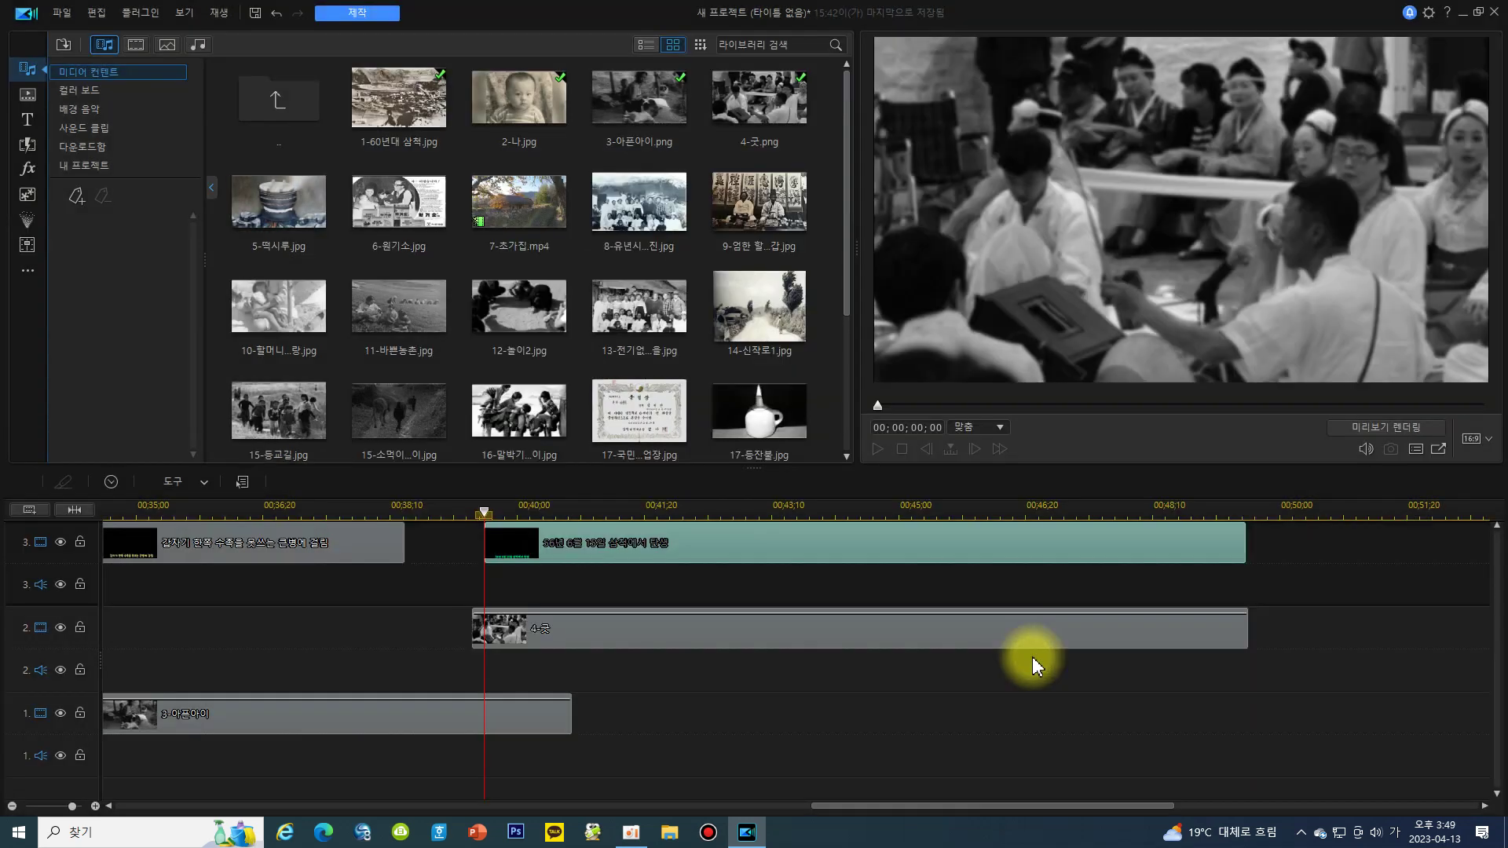
- Add opacity keyframes that fade in the start of the 4-굿 photo on track 2
click(518, 614)
ctrl+click(519, 612)
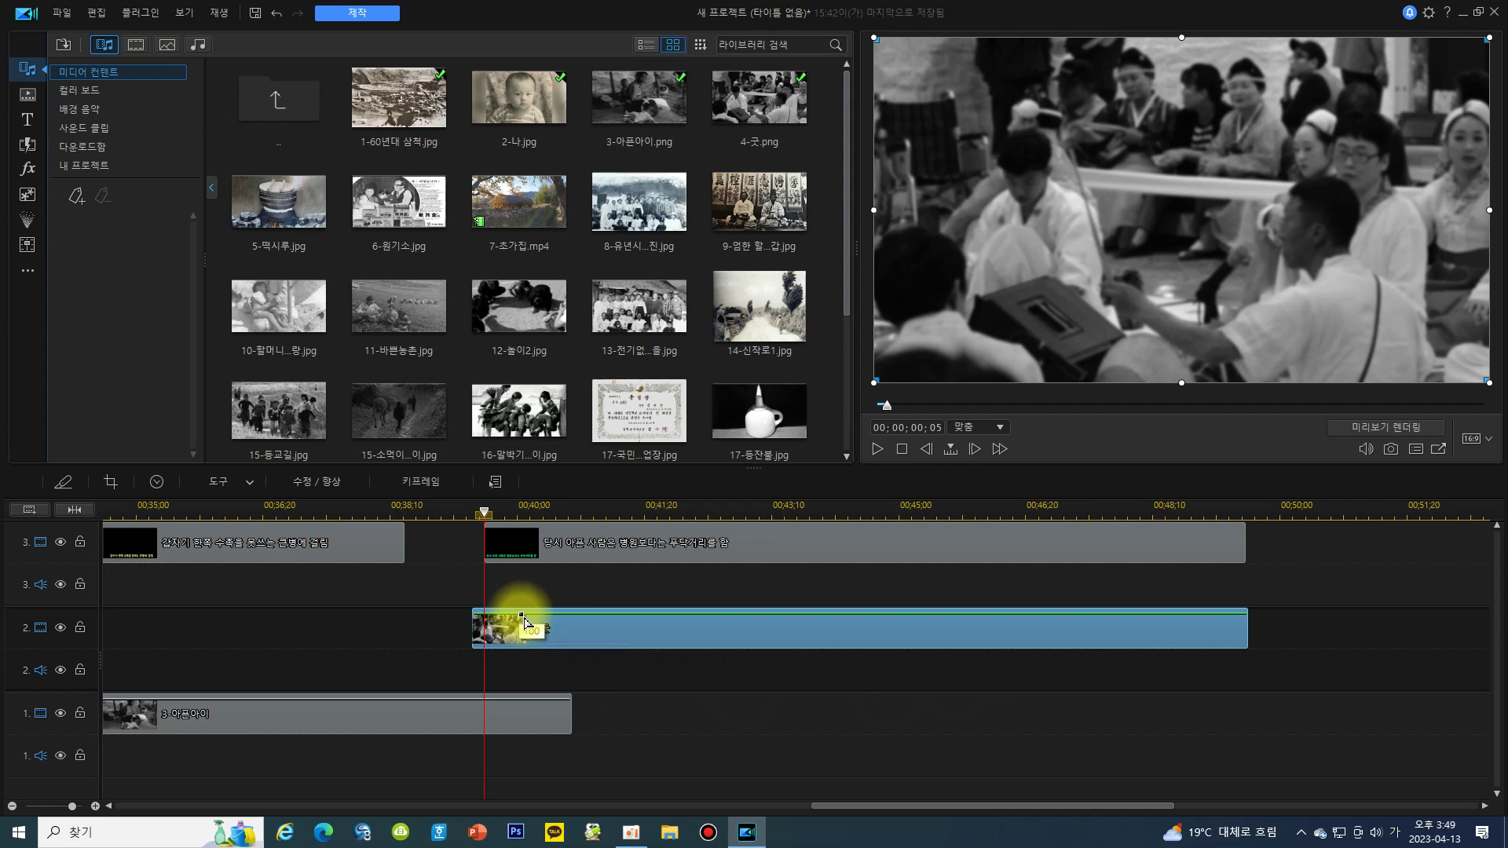
drag(511, 620, 530, 623)
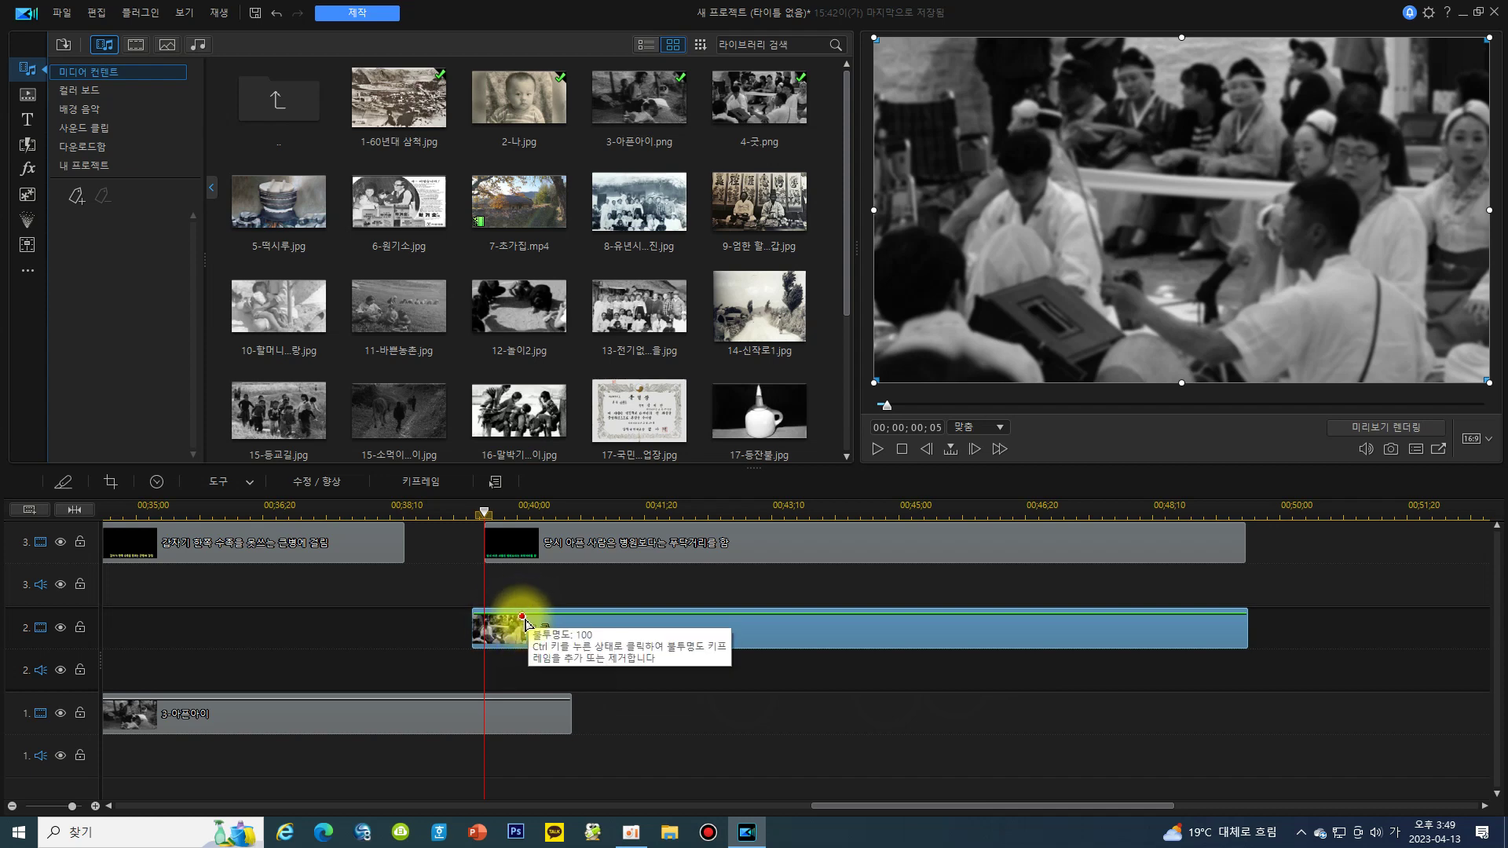
drag(478, 620, 476, 646)
- Add opacity keyframes that fade out the end of the 3-아픈아이 photo, and preview the cross-fade into 4-굿
click(533, 696)
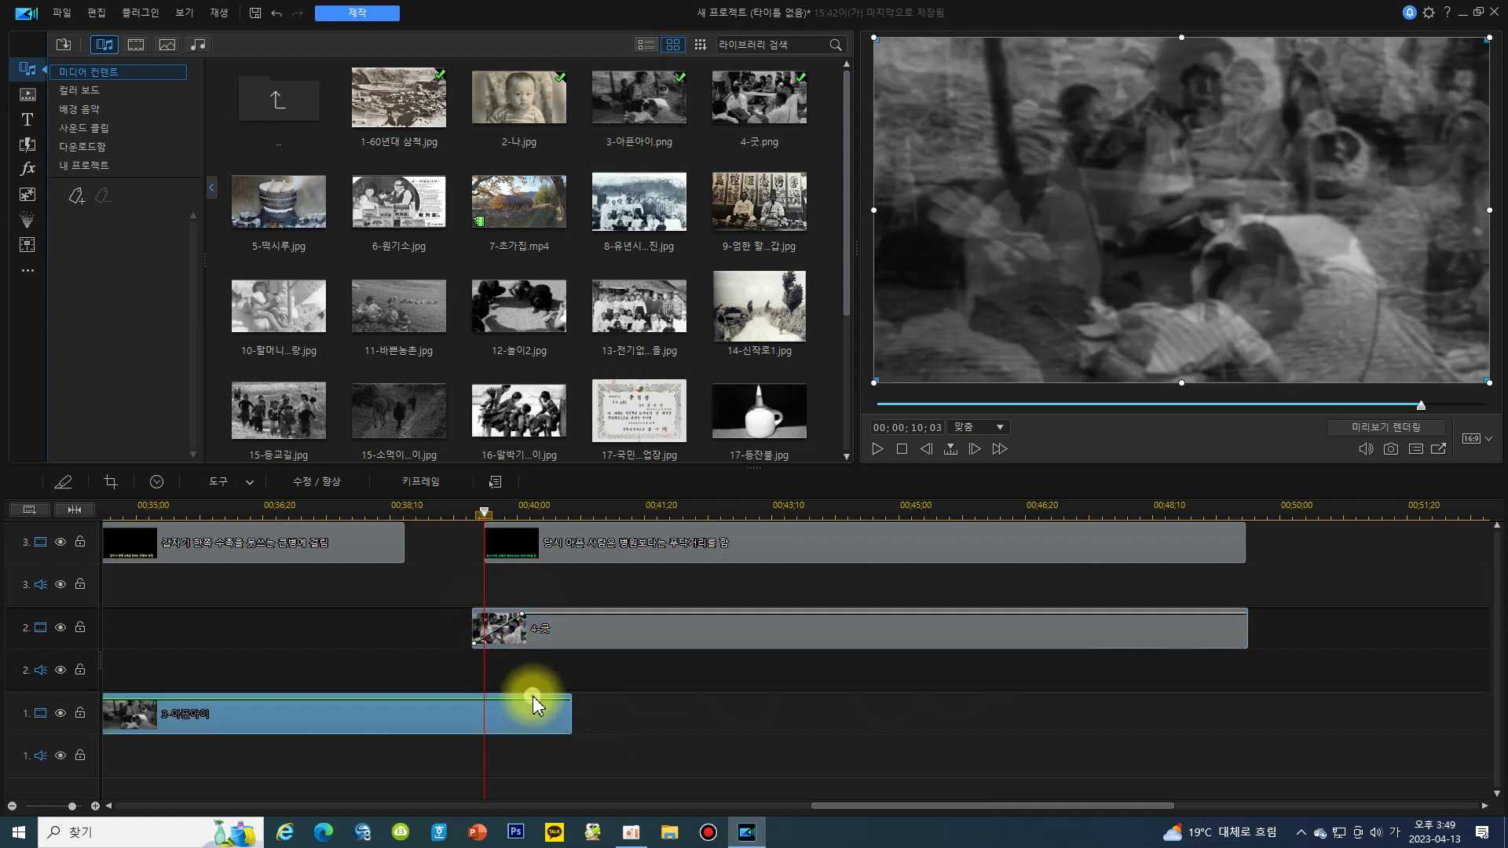
click(525, 699)
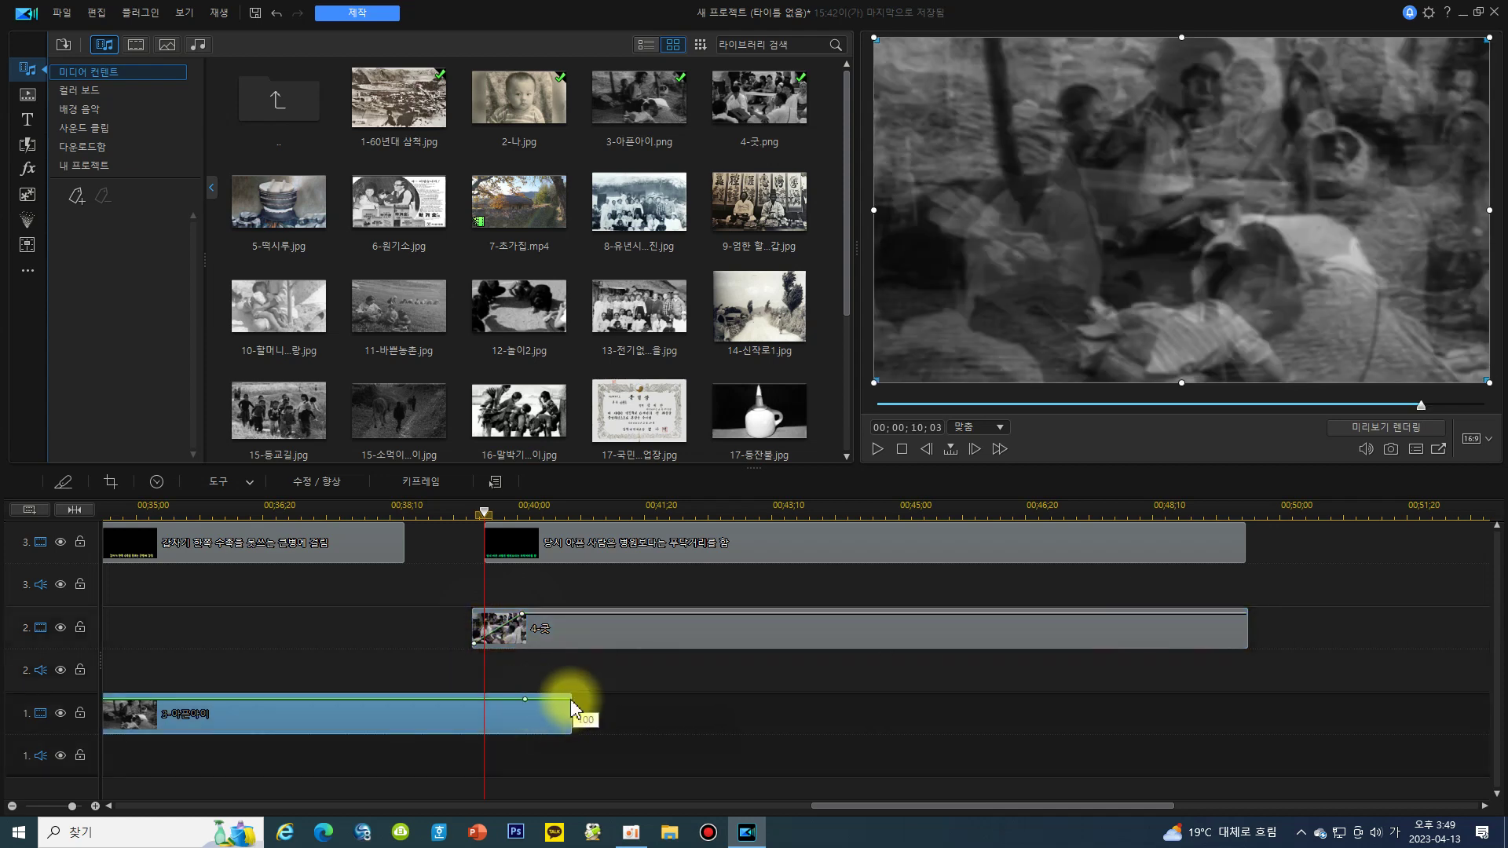
drag(569, 699, 566, 736)
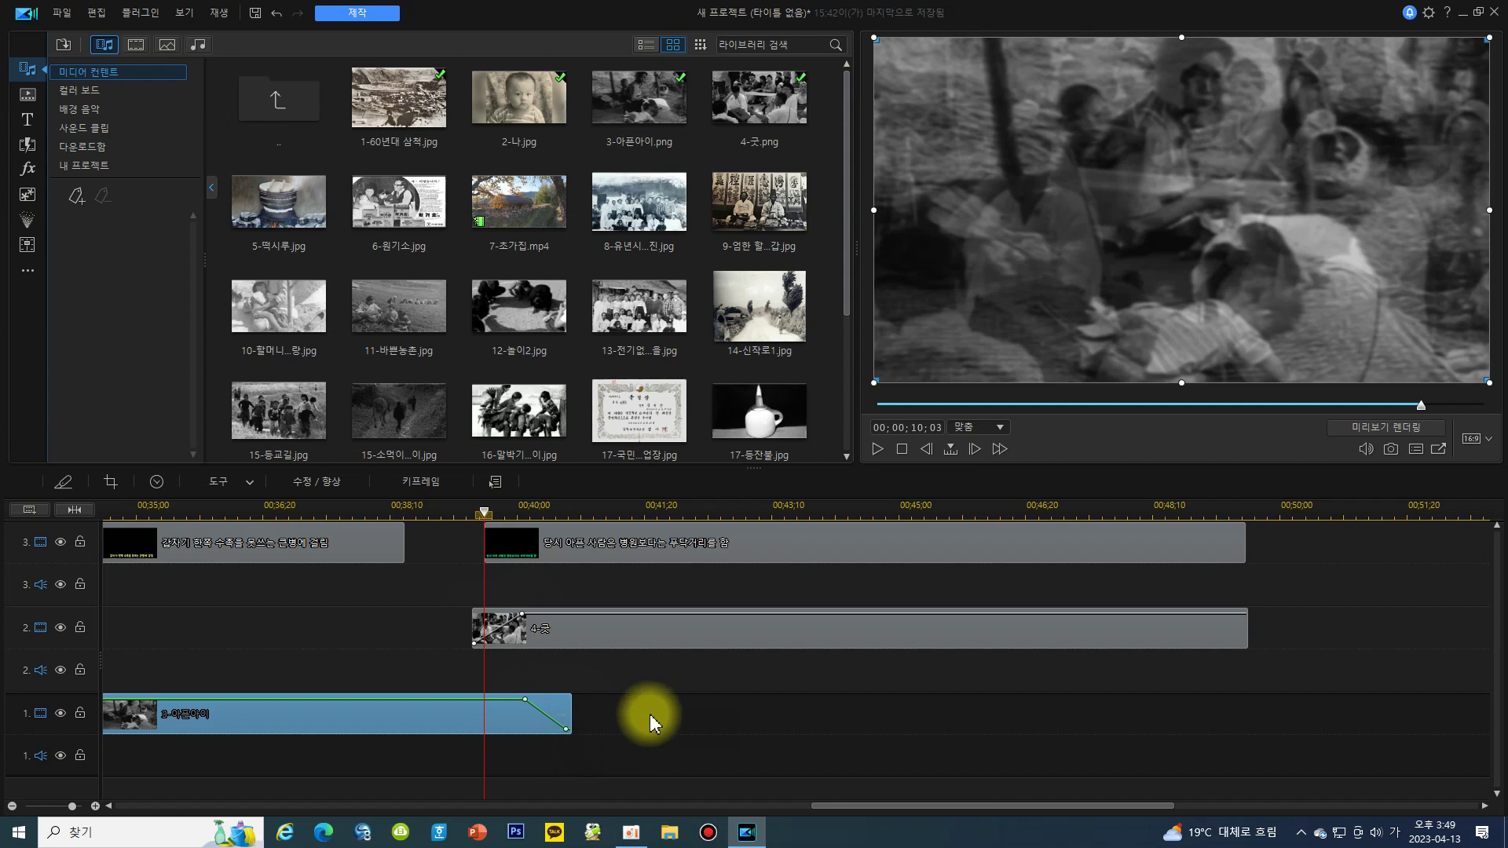
click(626, 660)
key(space)
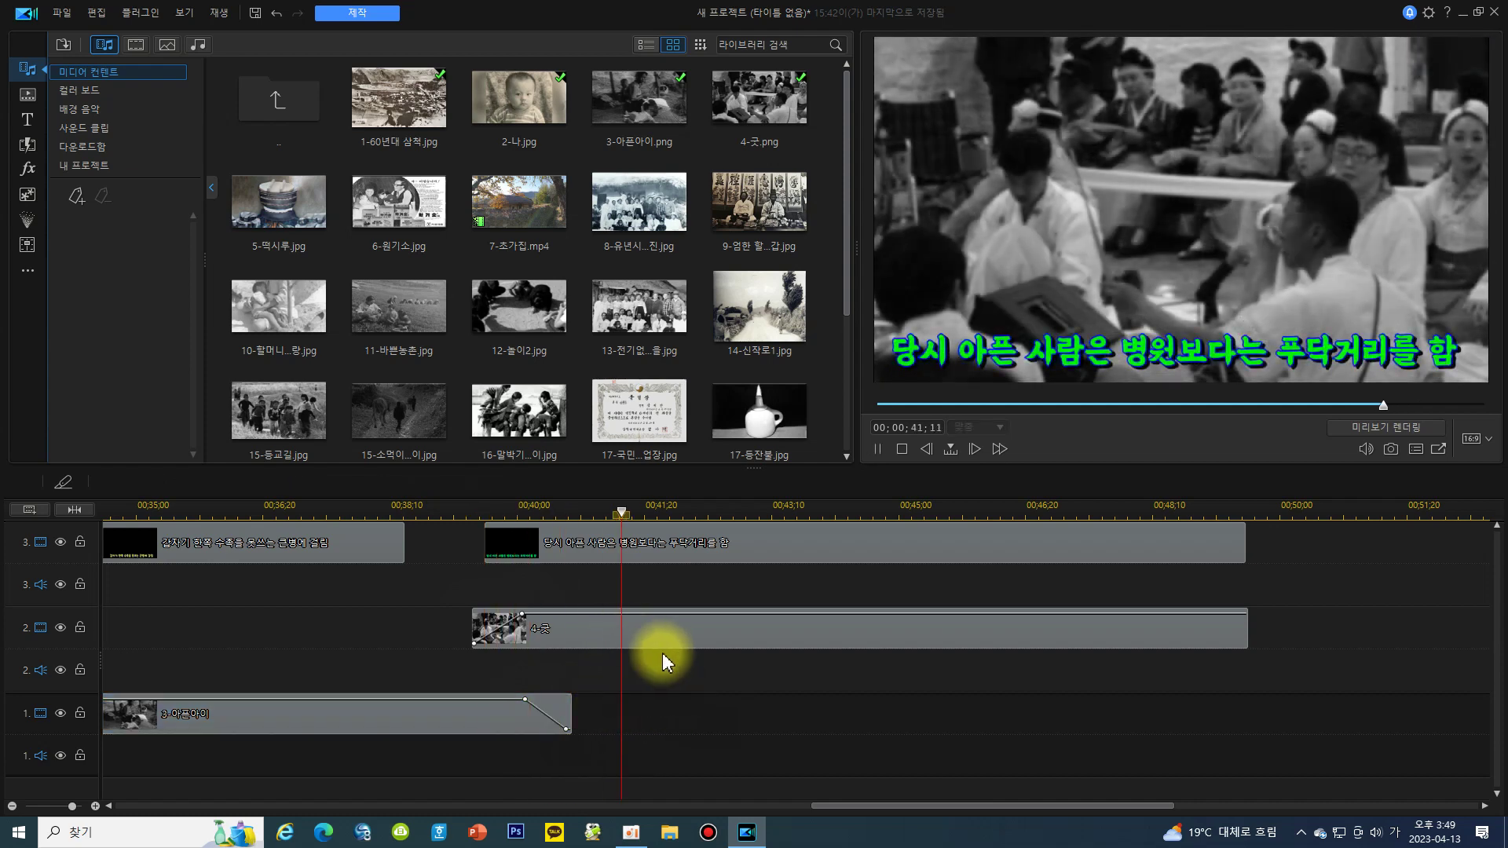
- Add 5-떡시루.jpg to track 1 starting at about 00;00;48;20, overlapping the end of the 4-굿 photo
drag(953, 806, 1068, 809)
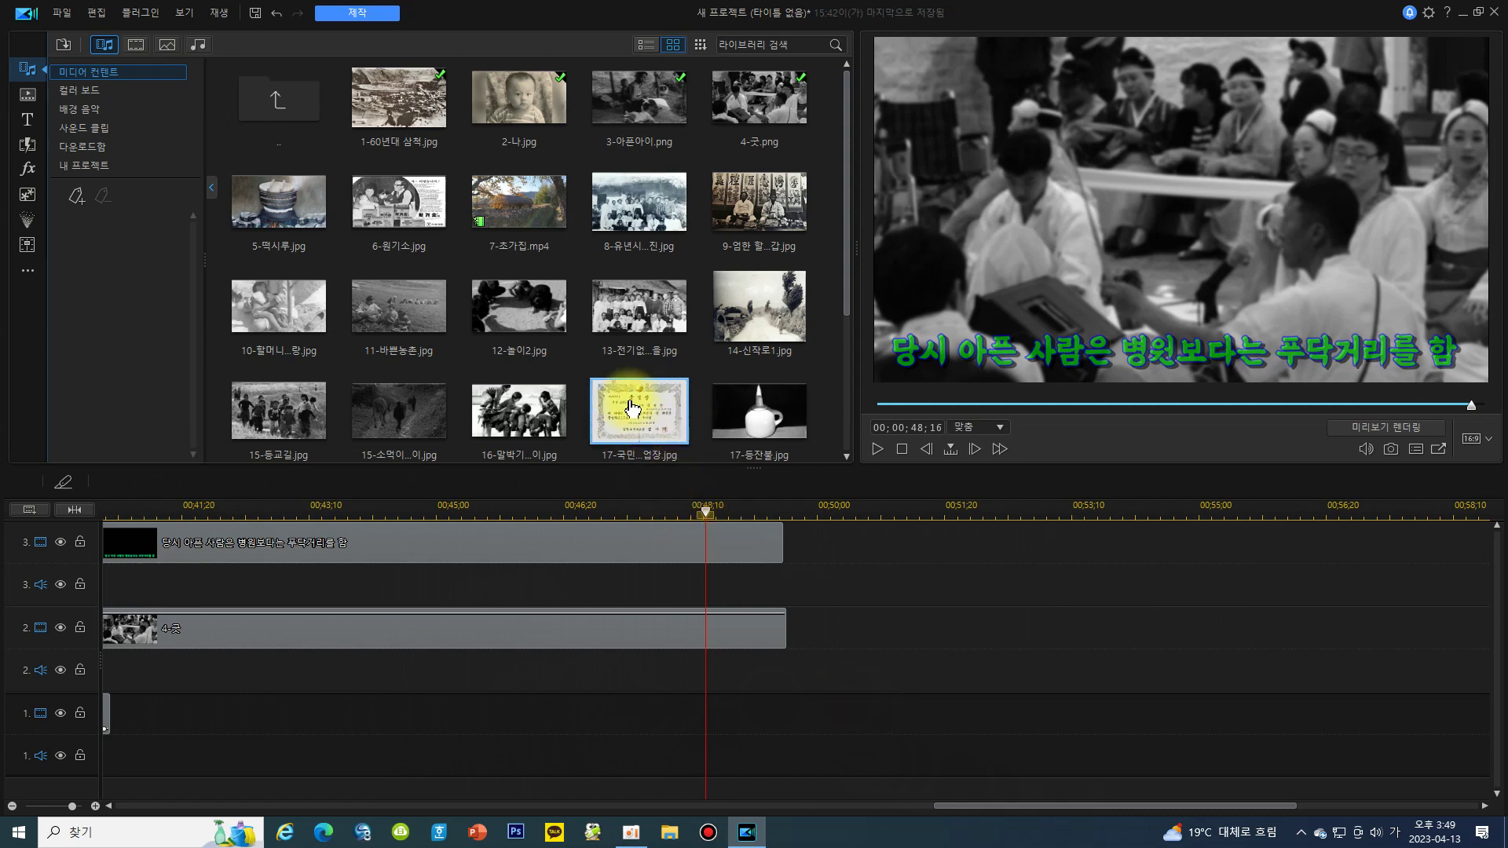
click(275, 218)
drag(277, 214, 739, 738)
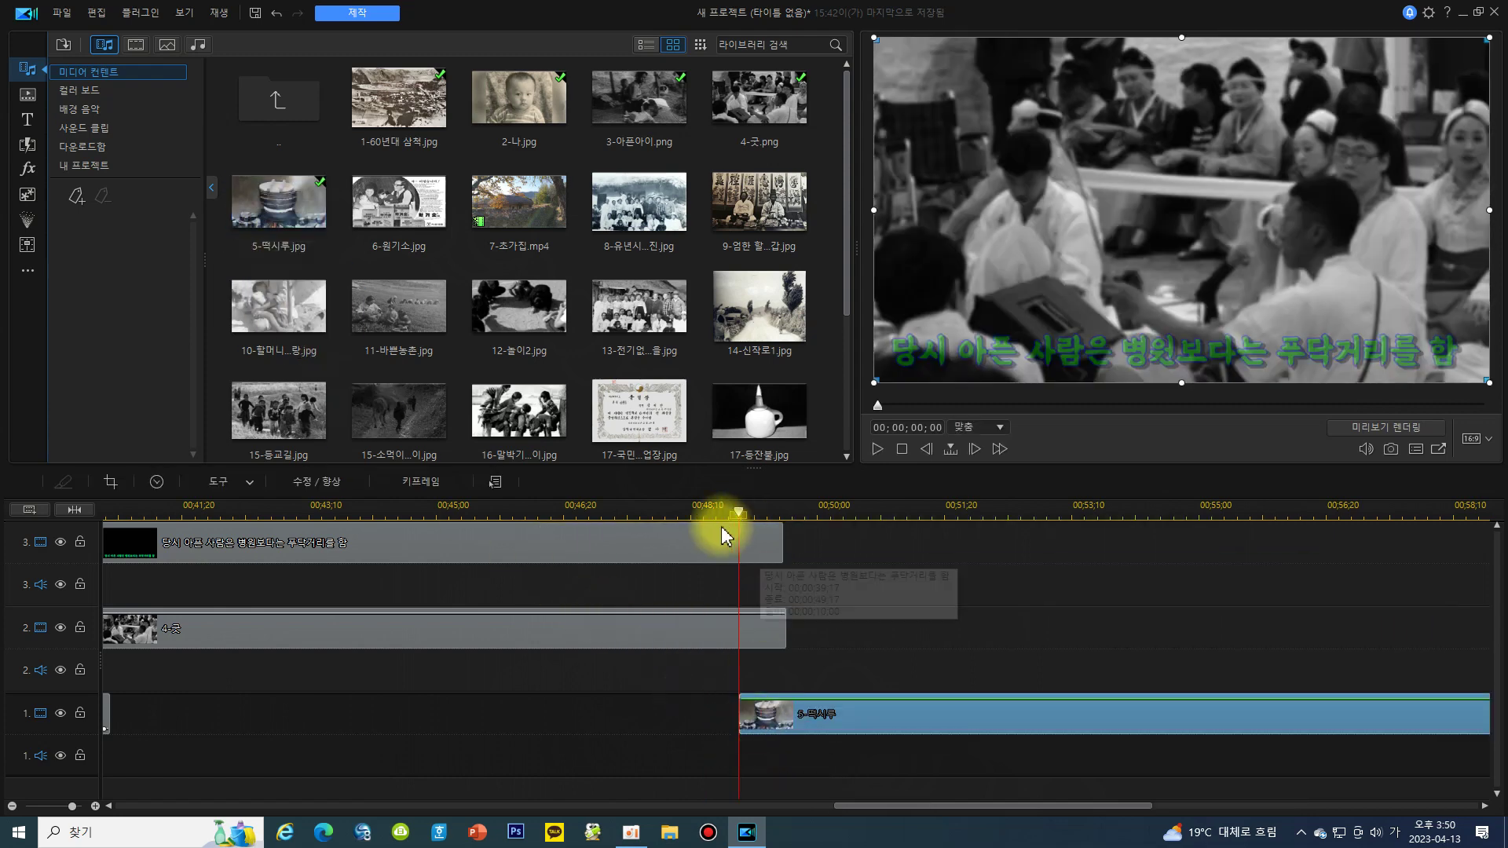
- Trim the end of the track 3 caption to 00;00;48;06 and shift the 5-떡시루 photo slightly earlier on track 1
click(723, 532)
drag(780, 541, 745, 588)
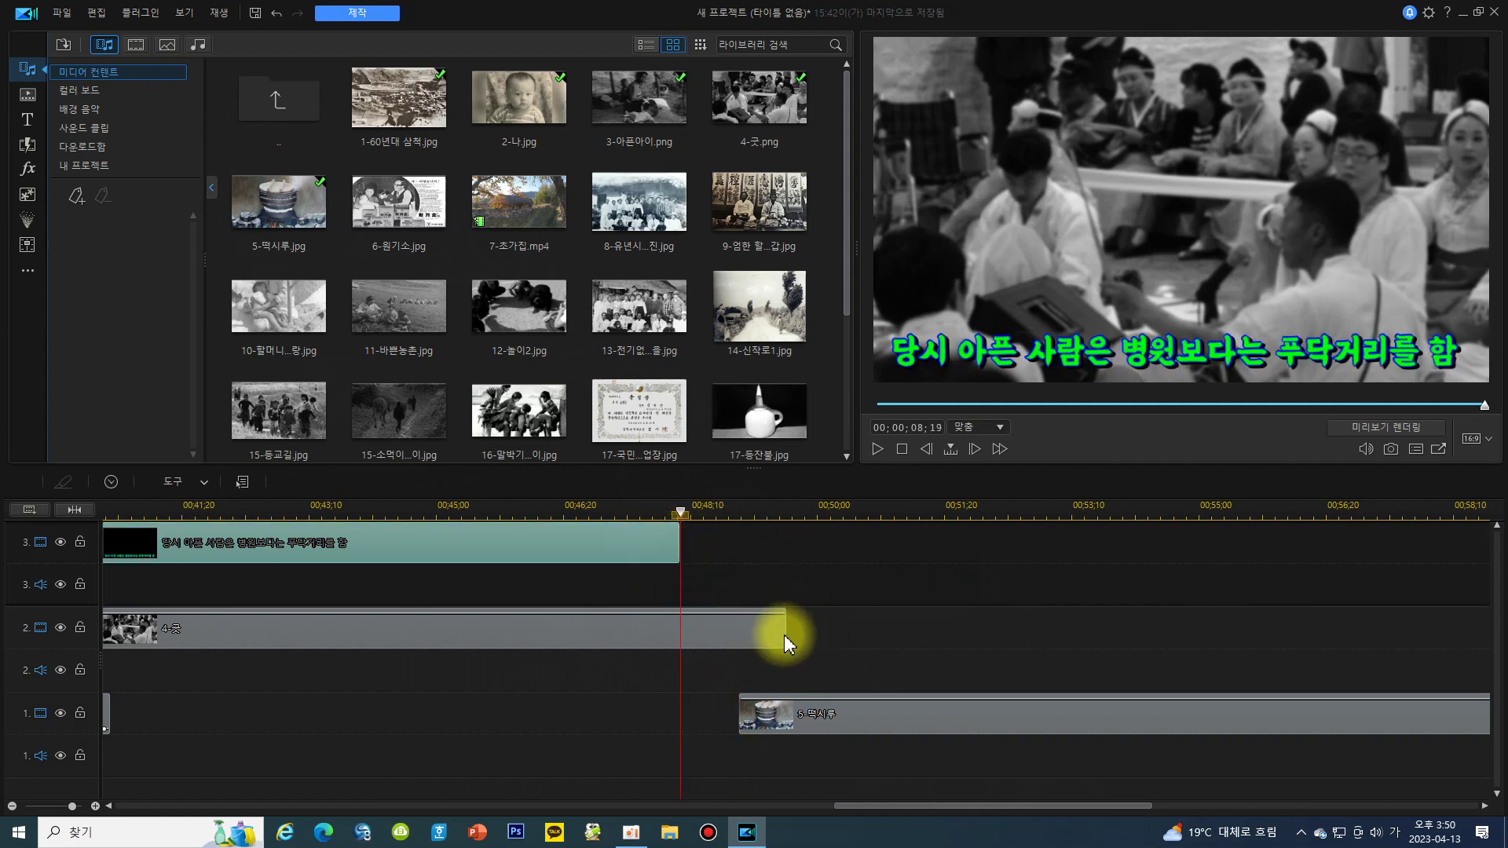
drag(831, 721, 817, 719)
- Add opacity keyframes that fade out the end of the 4-굿 photo and fade in the start of 5-떡시루
click(752, 618)
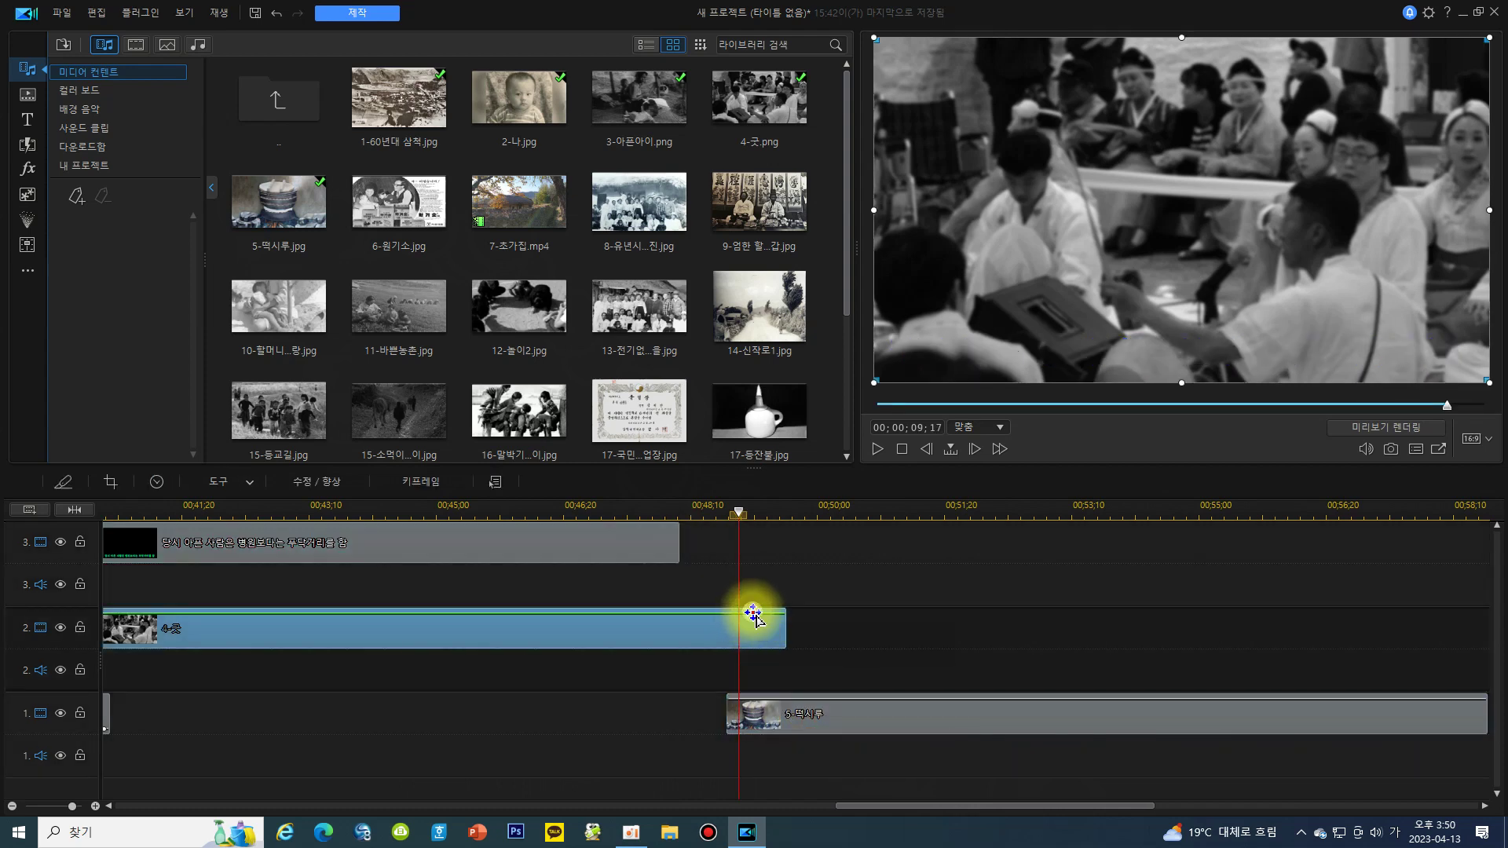
click(752, 613)
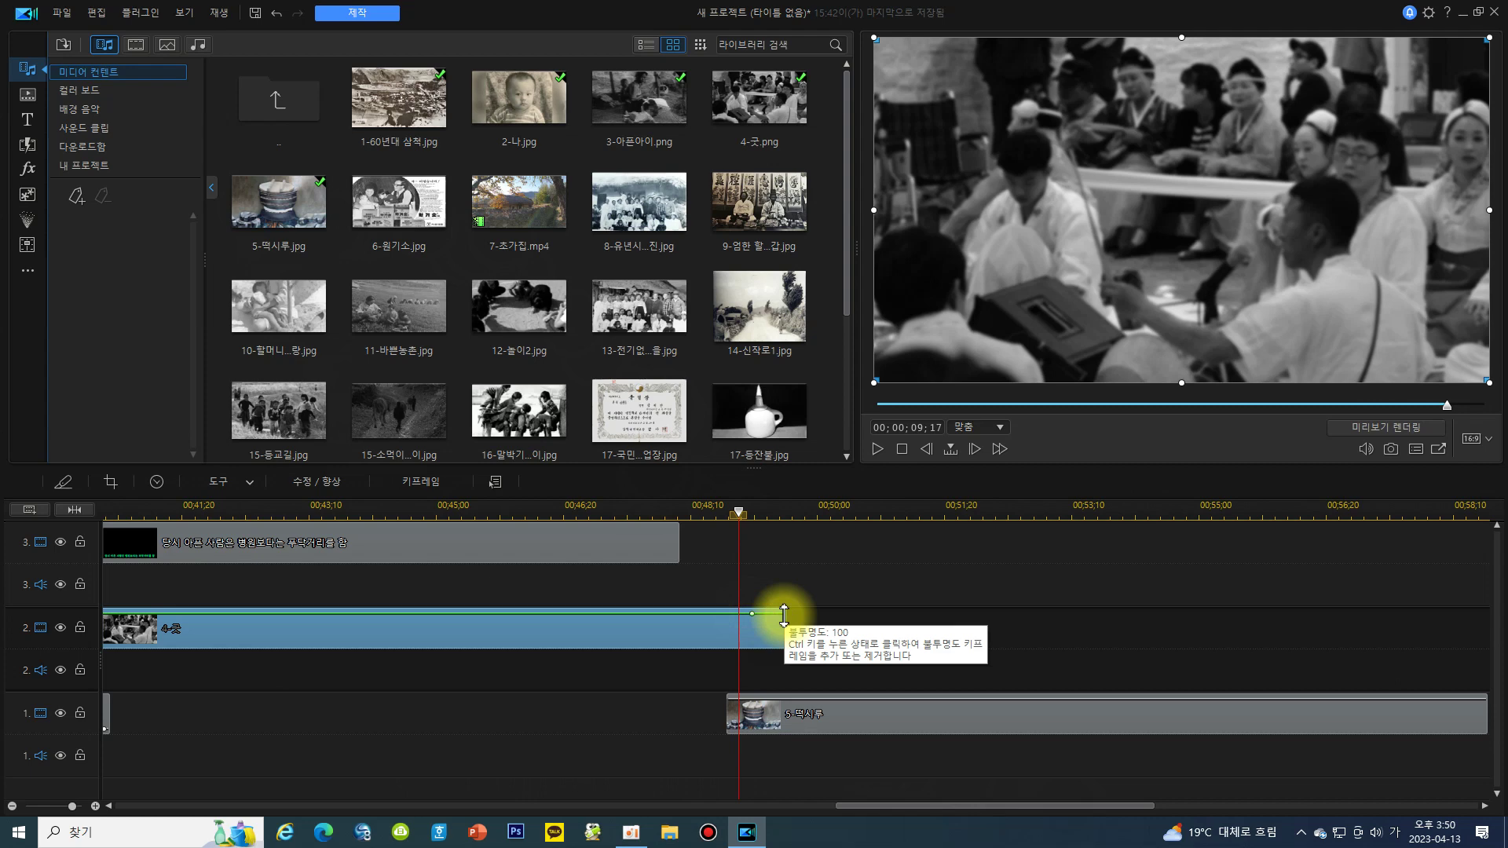
drag(781, 612, 784, 644)
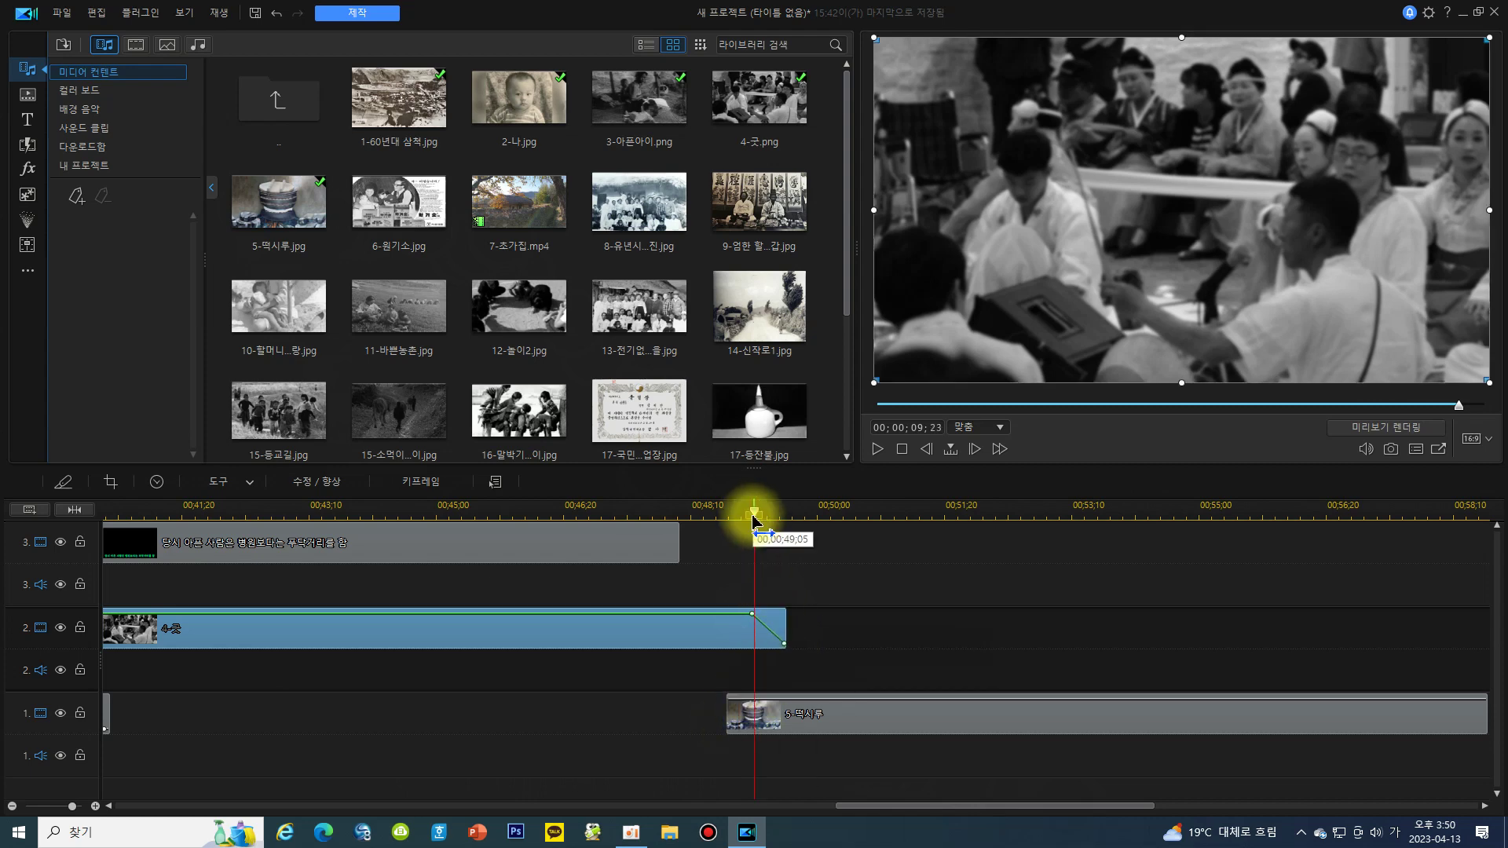
click(754, 705)
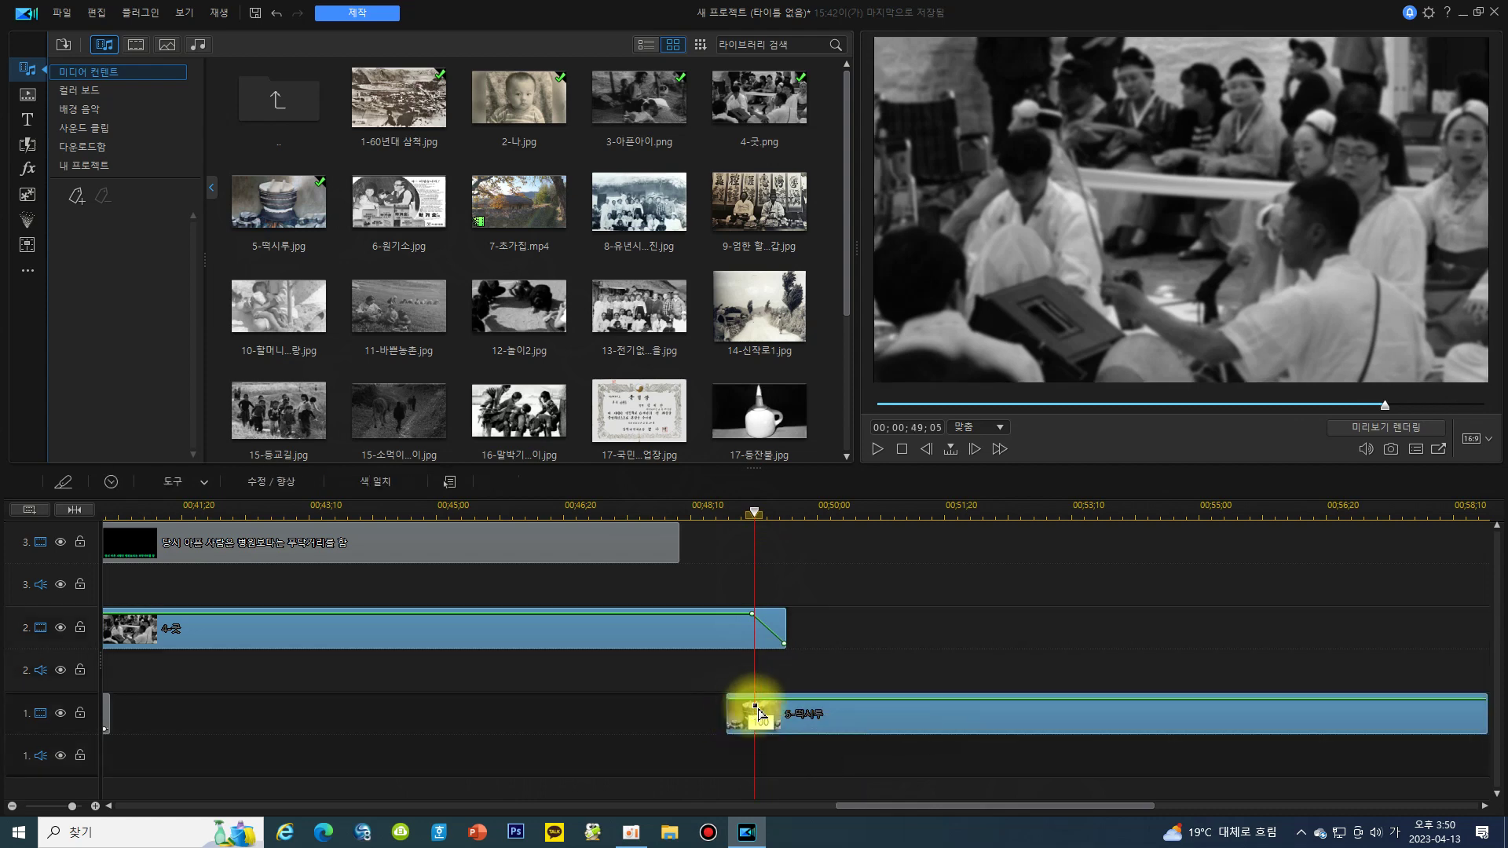
drag(759, 704, 733, 735)
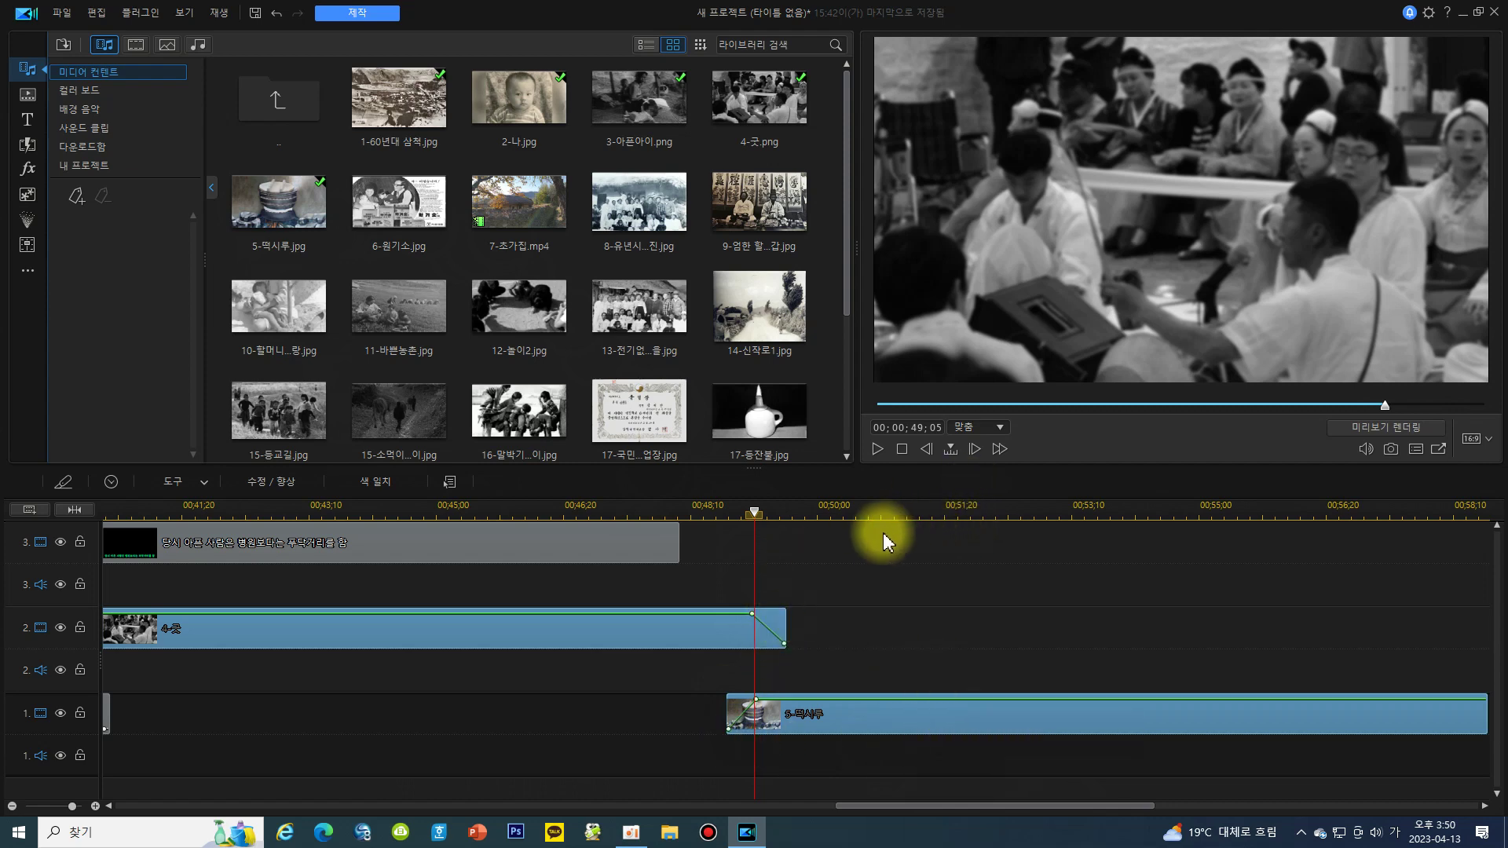
- Paste a copy of the caption on track 3 at 00;00;49;26, over the 5-떡시루 photo
click(808, 512)
right_click(814, 543)
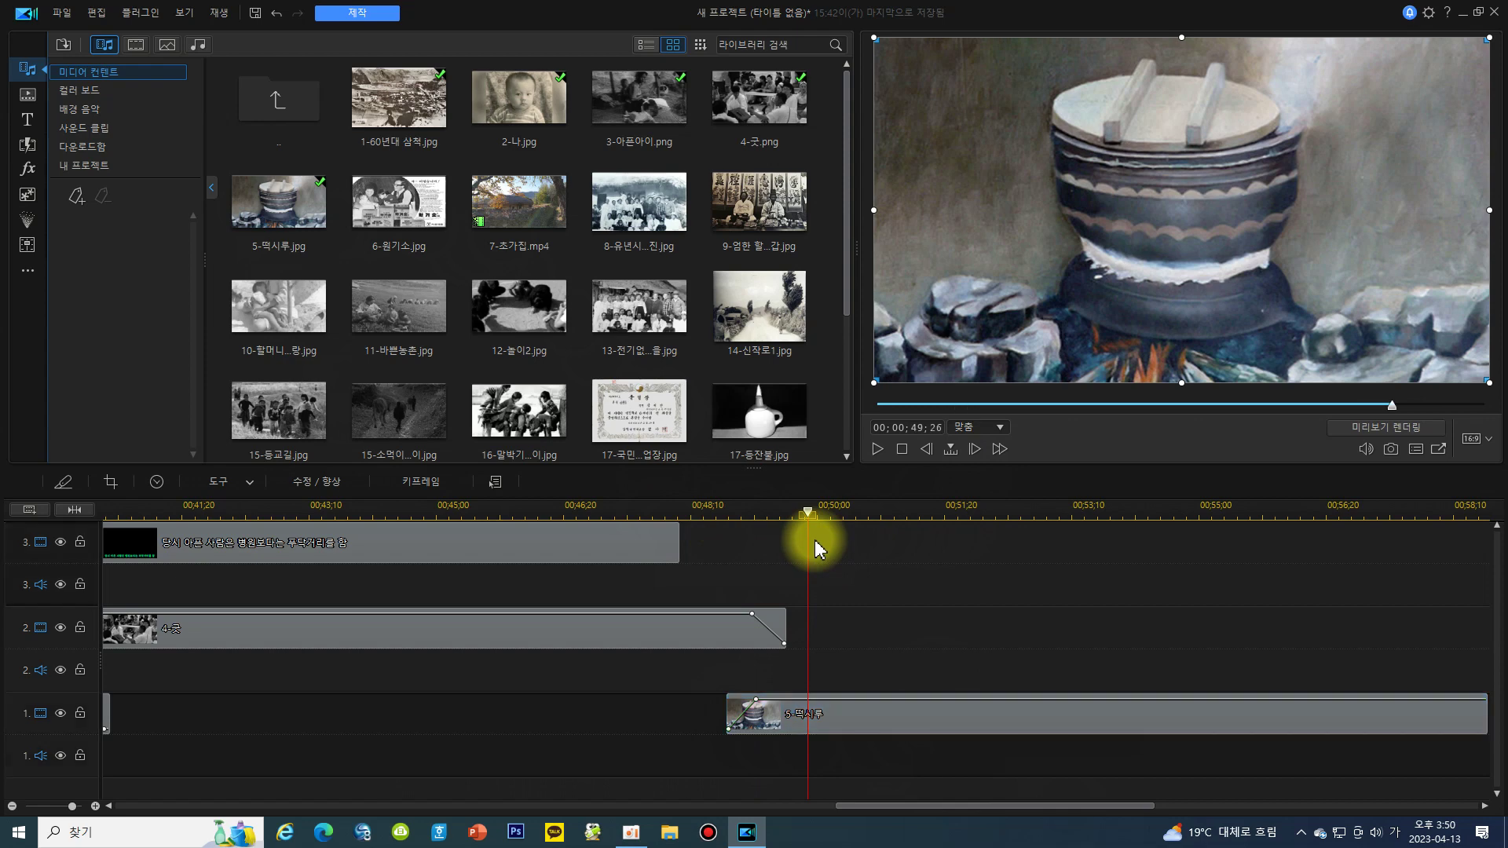
mouse_move(880, 271)
click(1073, 267)
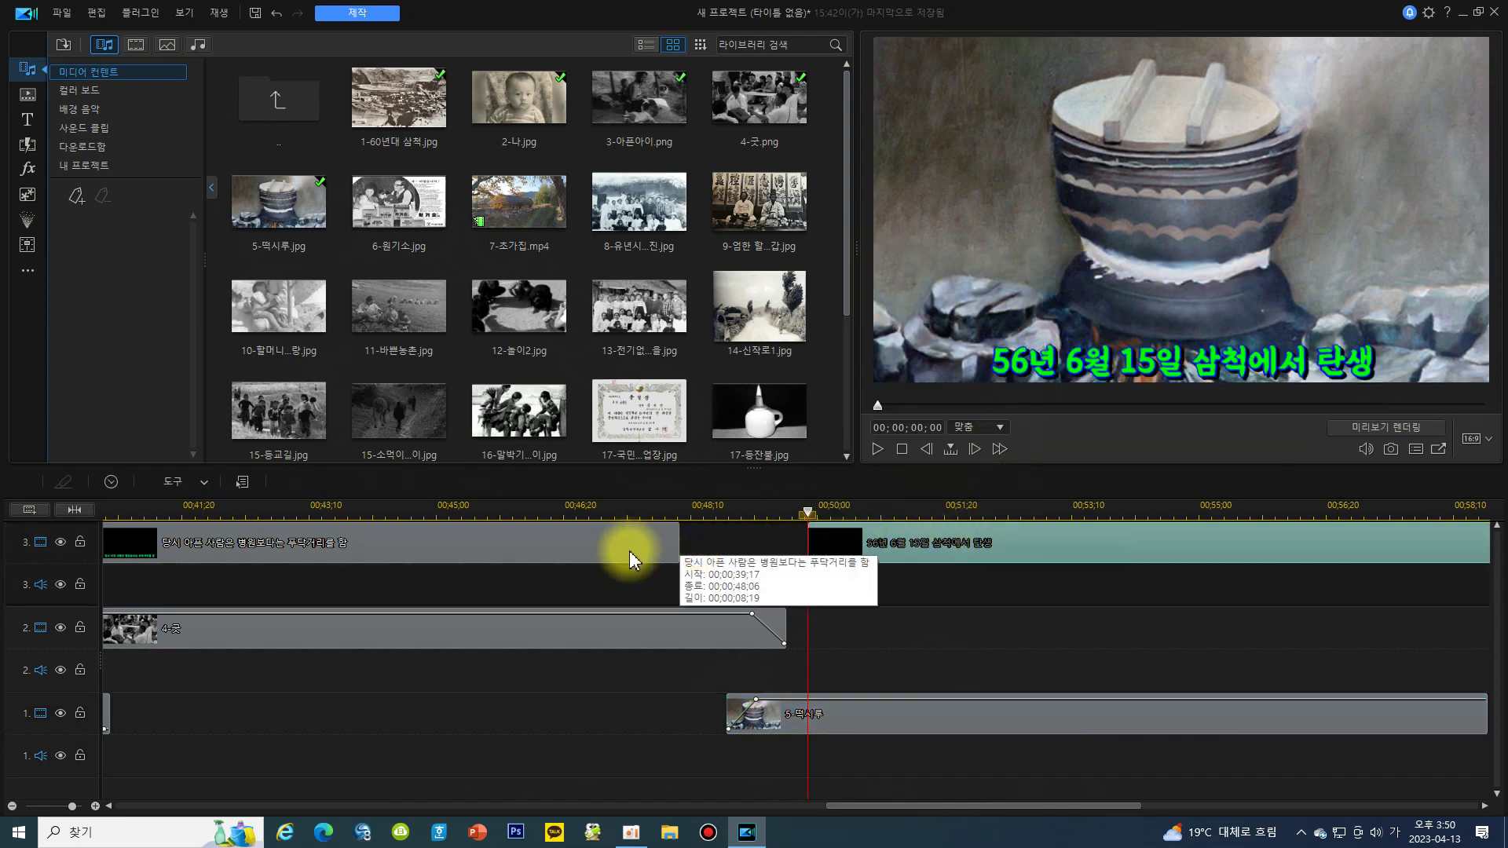
click(598, 550)
- Replace the pasted caption's text with "무당이 시루떡을 해서 새발자욱이 찍히면 살고"
double_click(900, 542)
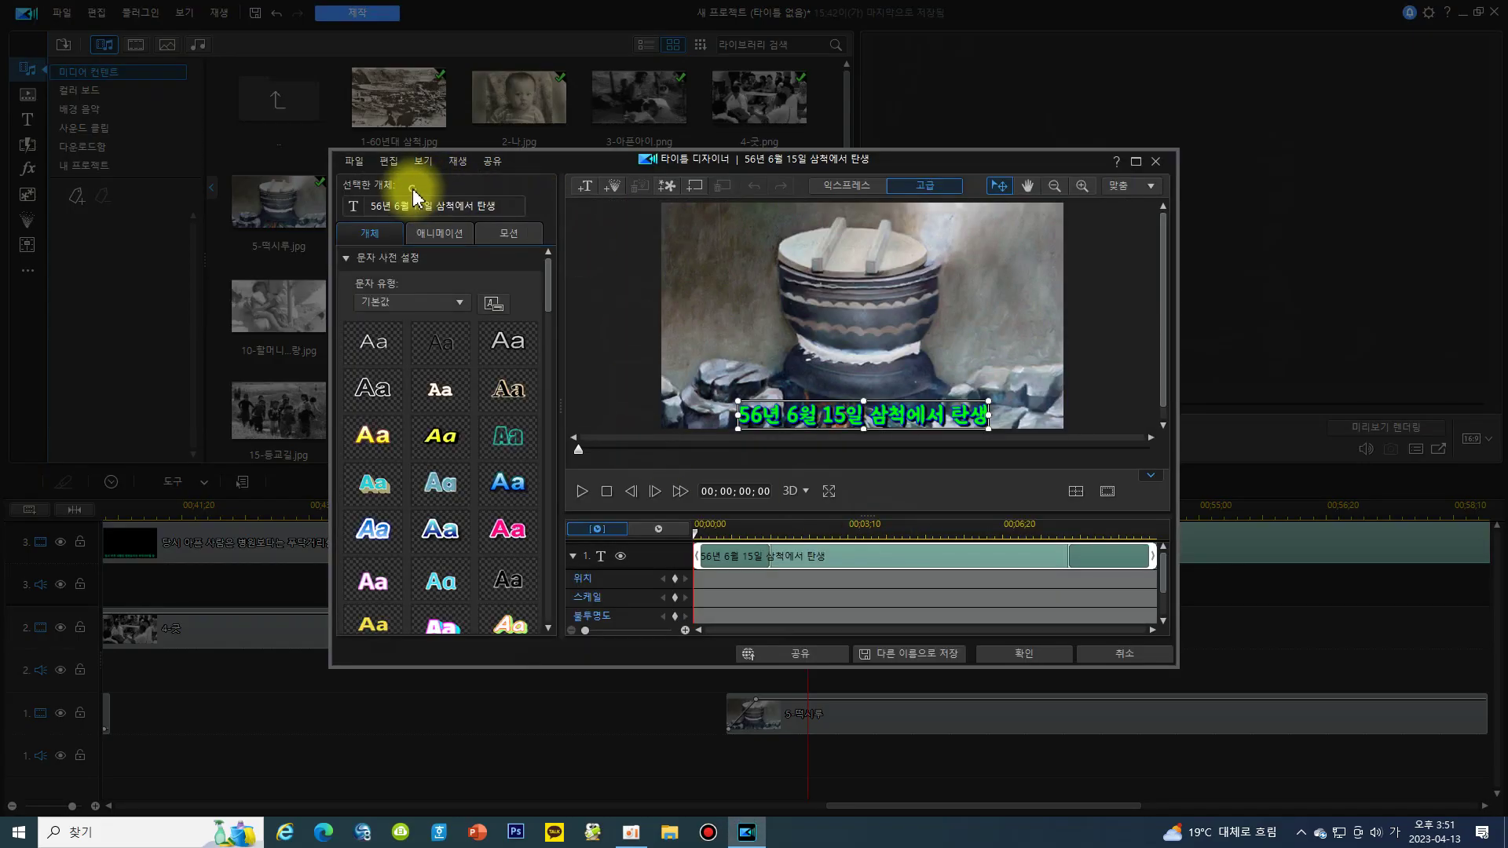
click(519, 209)
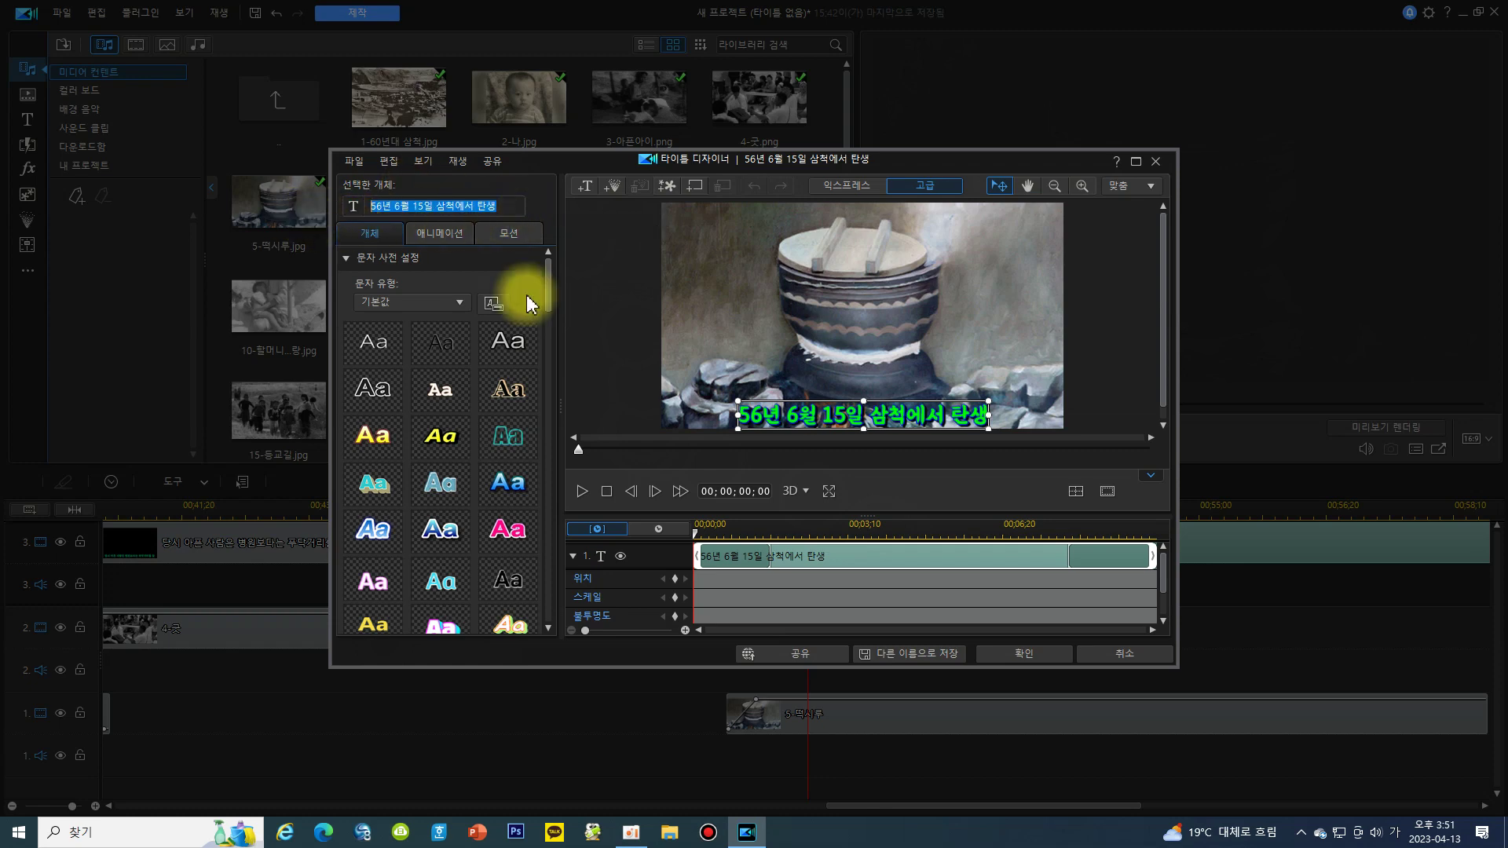
text(무당이)
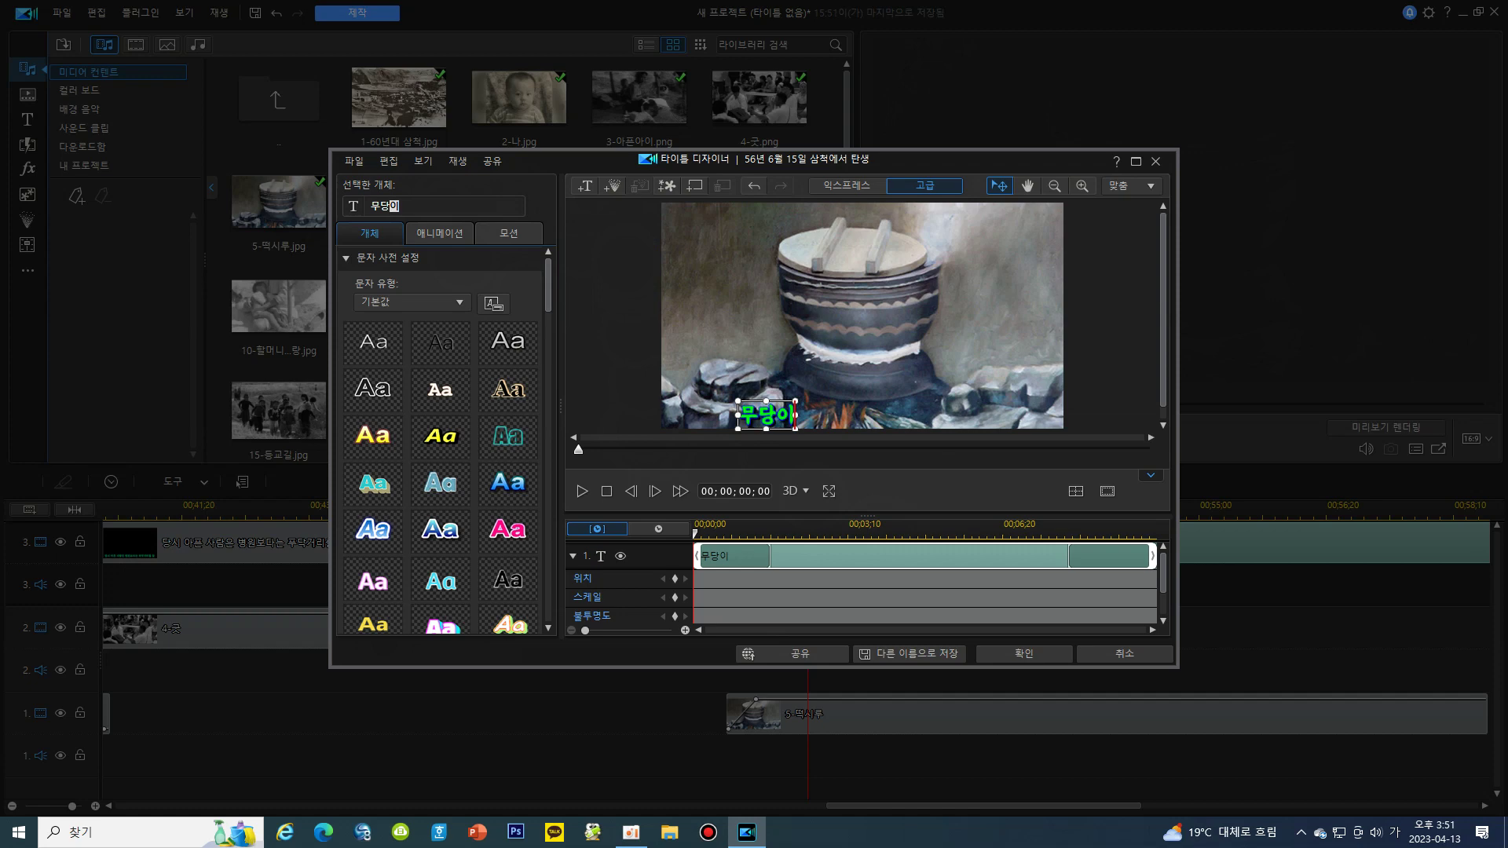
click(627, 275)
text(시루)
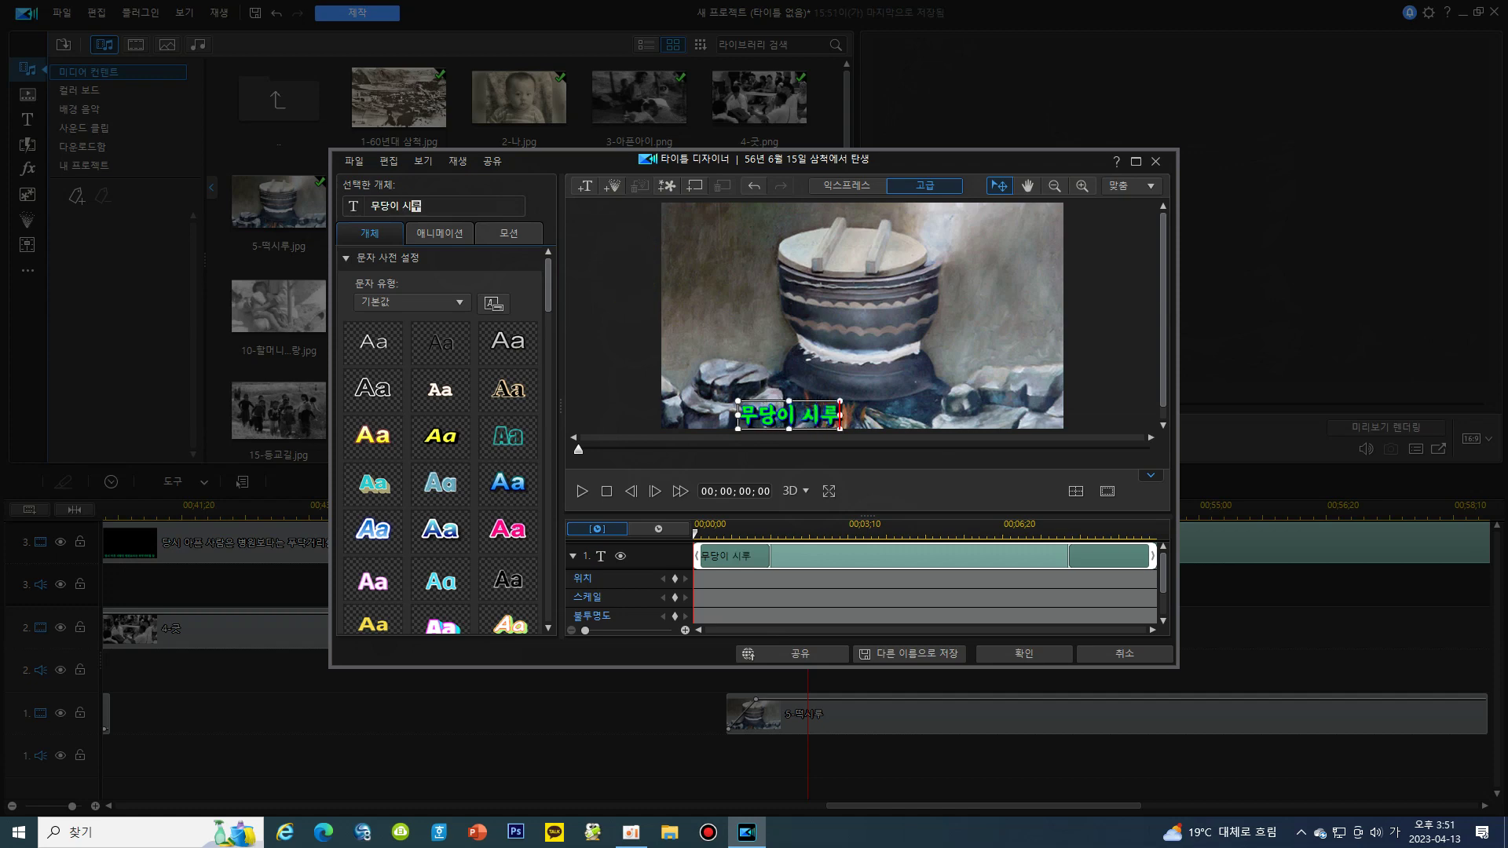
text(떡을 해)
click(626, 272)
text(서 새발자구)
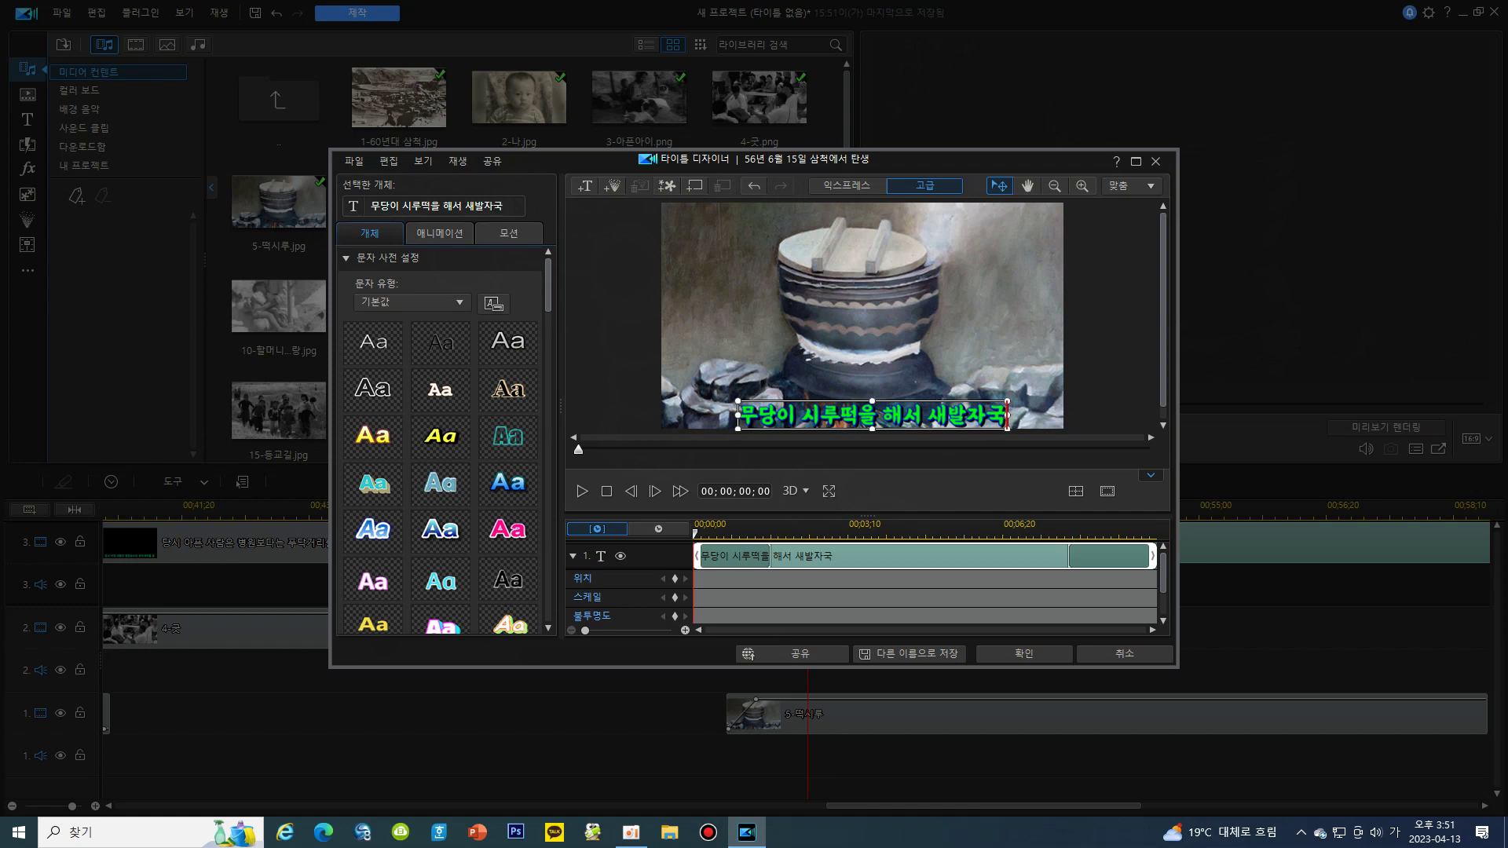
key(BackSpace)
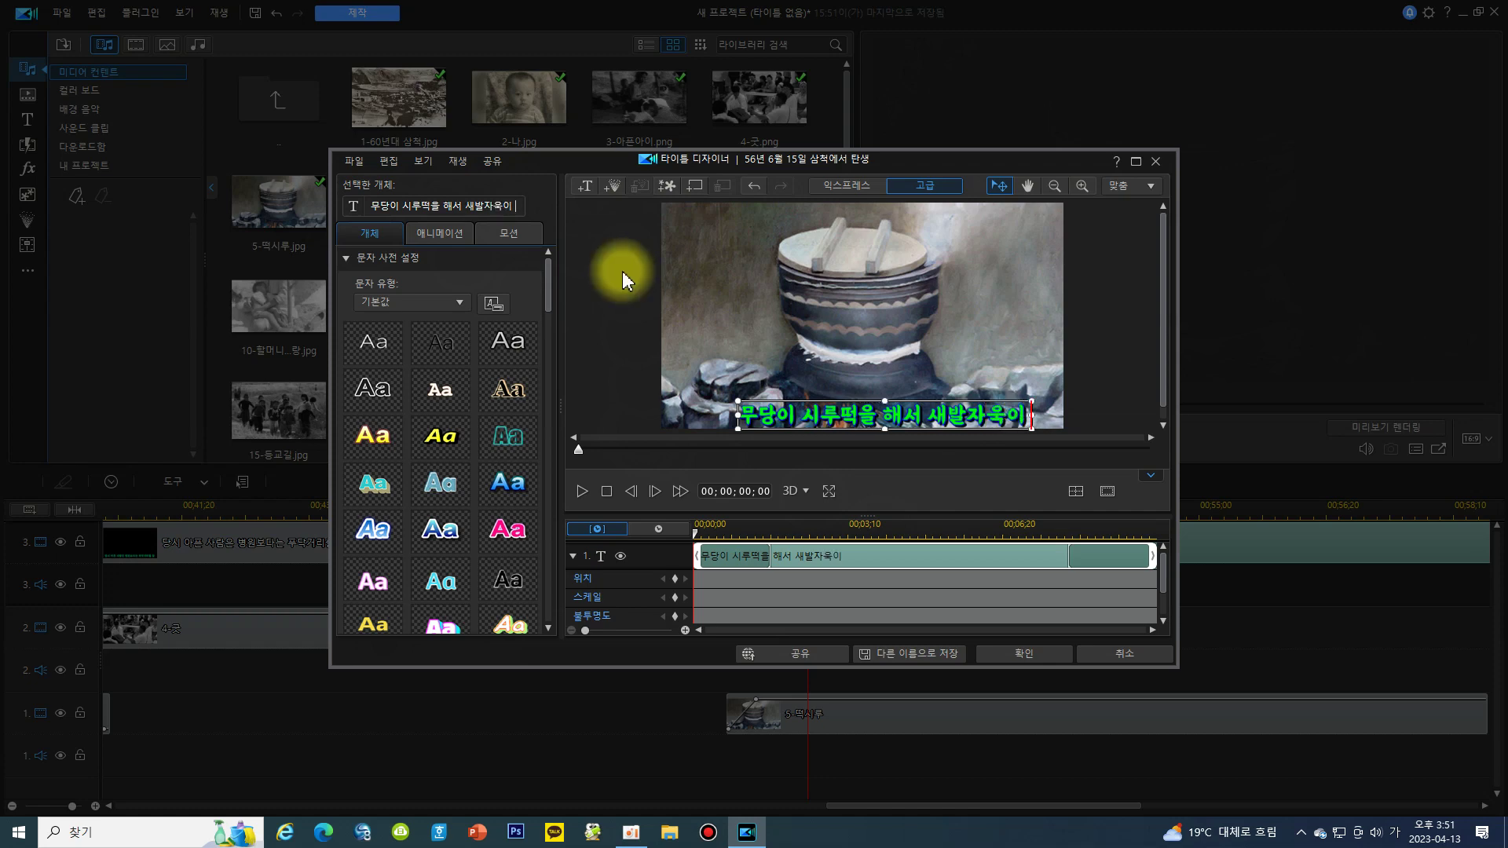
text(찍히면 살고)
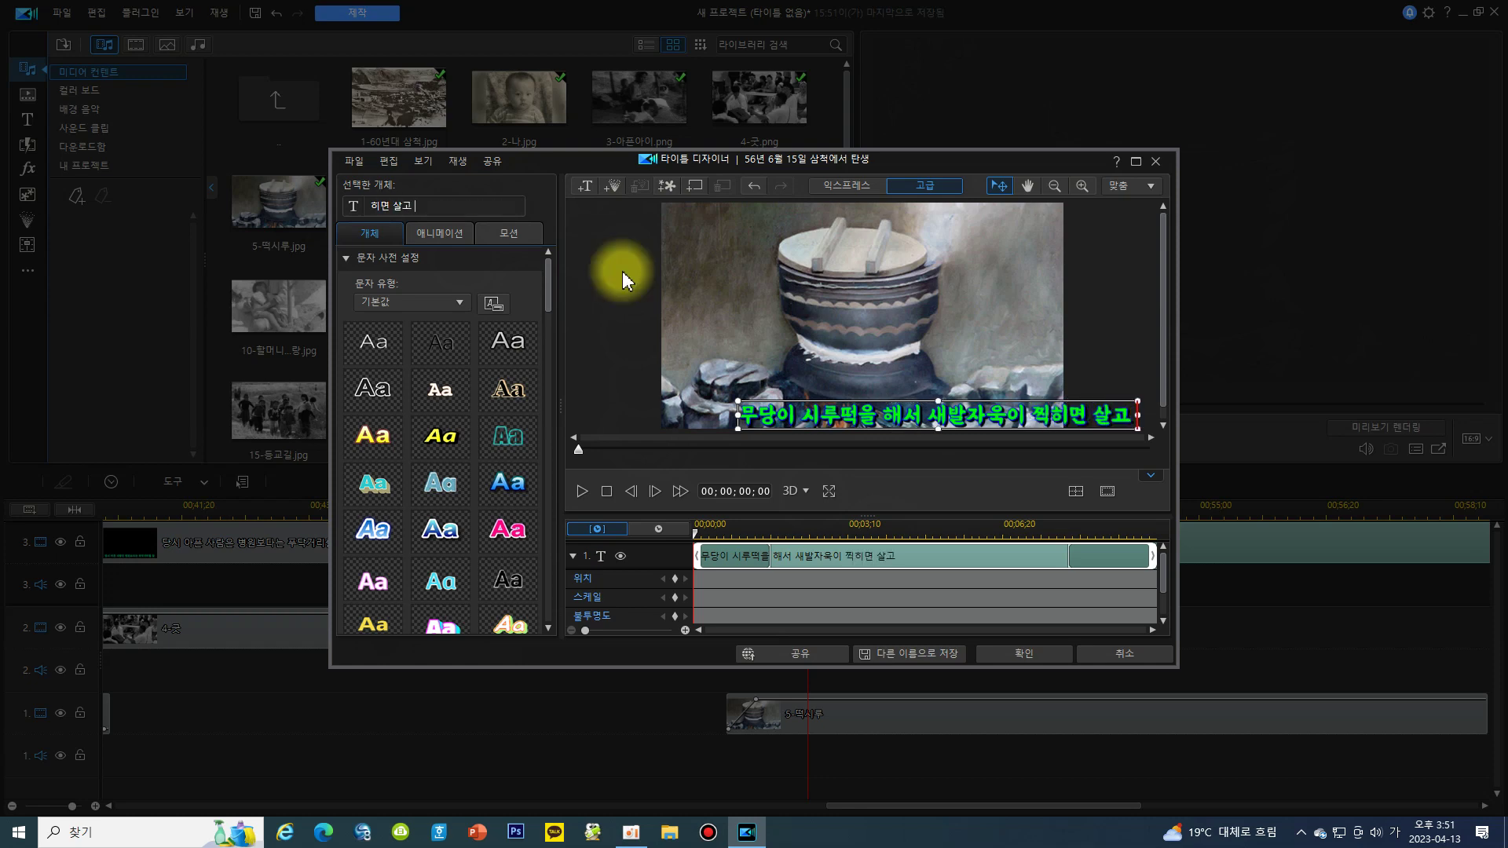
- Move the caption up inside the frame and add a second line reading "골이 새겨지면 이 아이는 주는다고 하였음"
drag(946, 405, 895, 363)
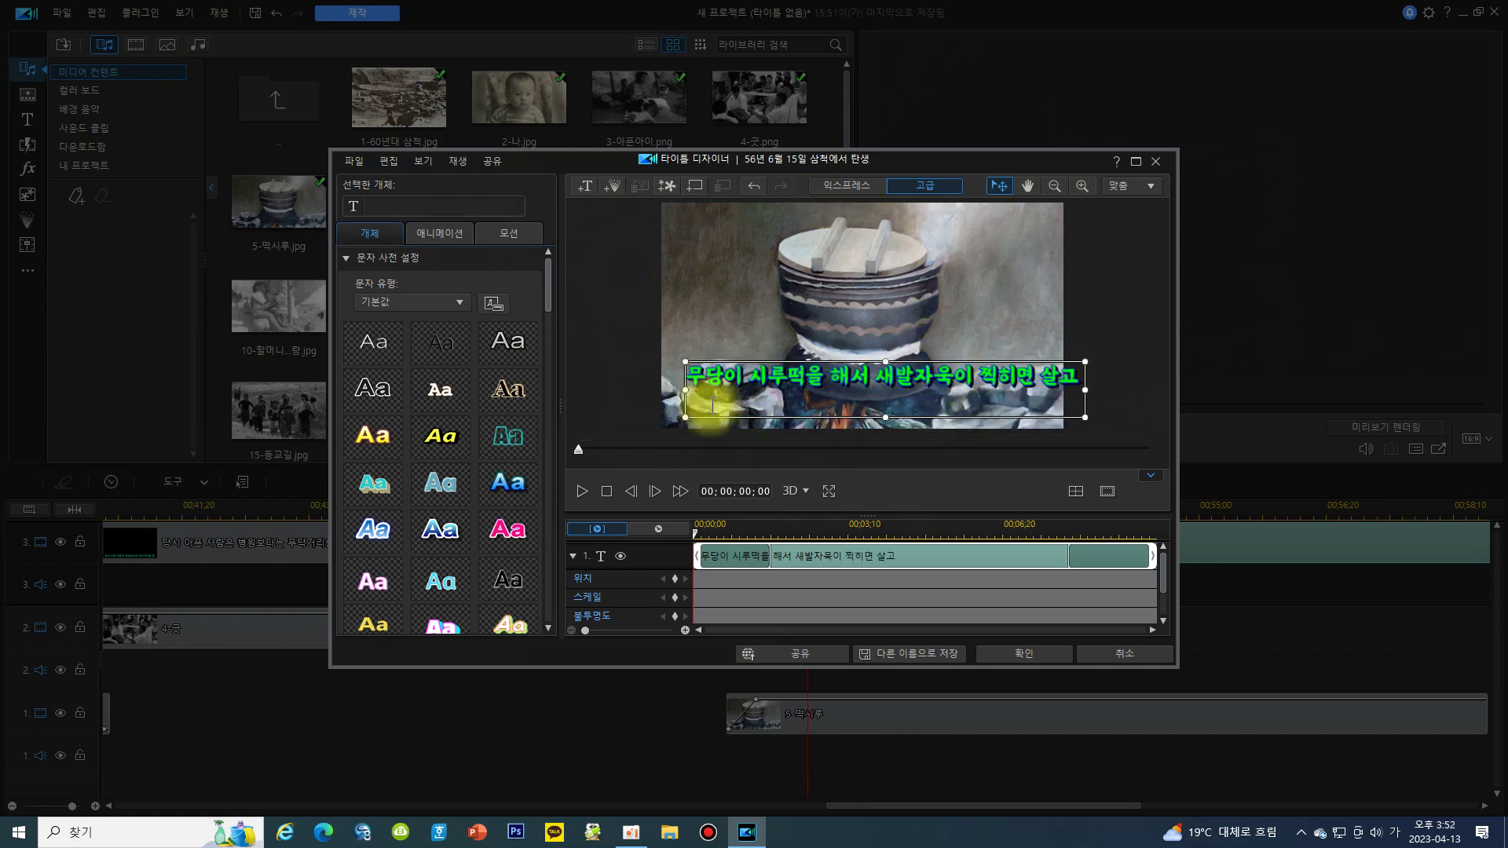
click(712, 405)
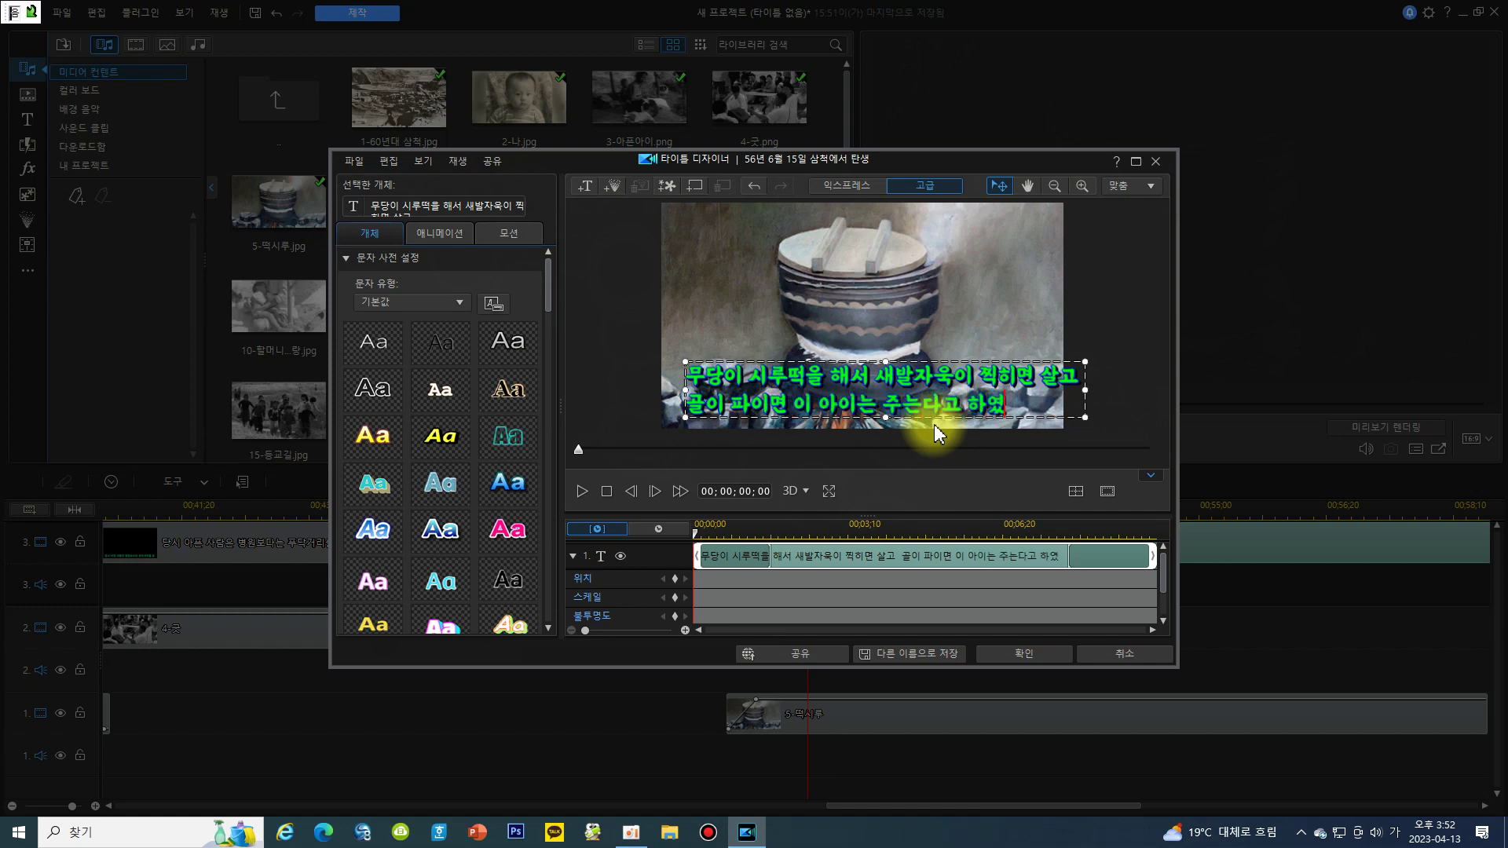
text(음)
drag(1048, 363, 1024, 363)
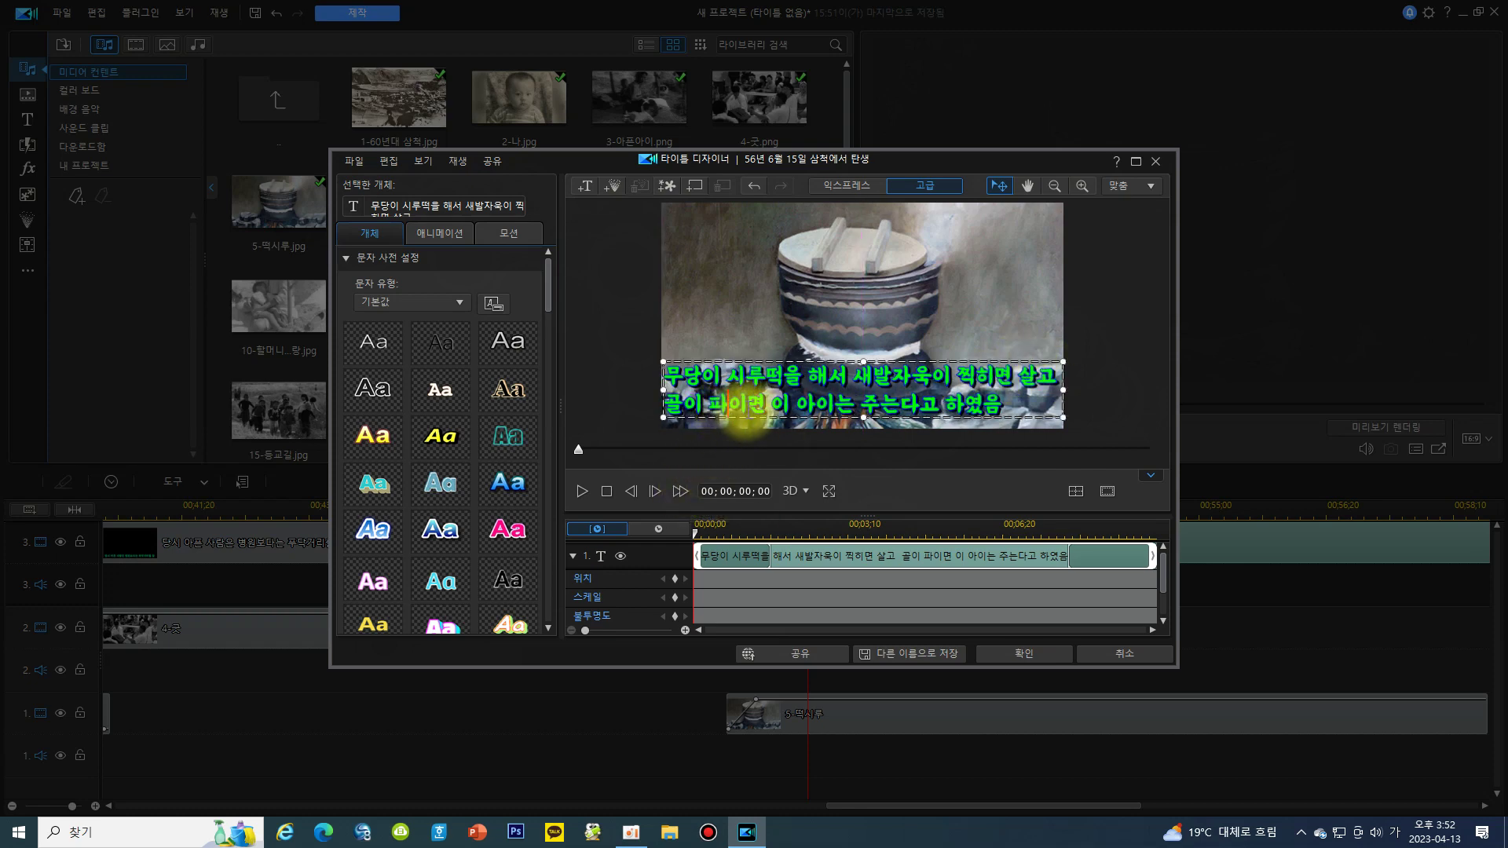
key(BackSpace)
key(BackSpace)
text(새겨지)
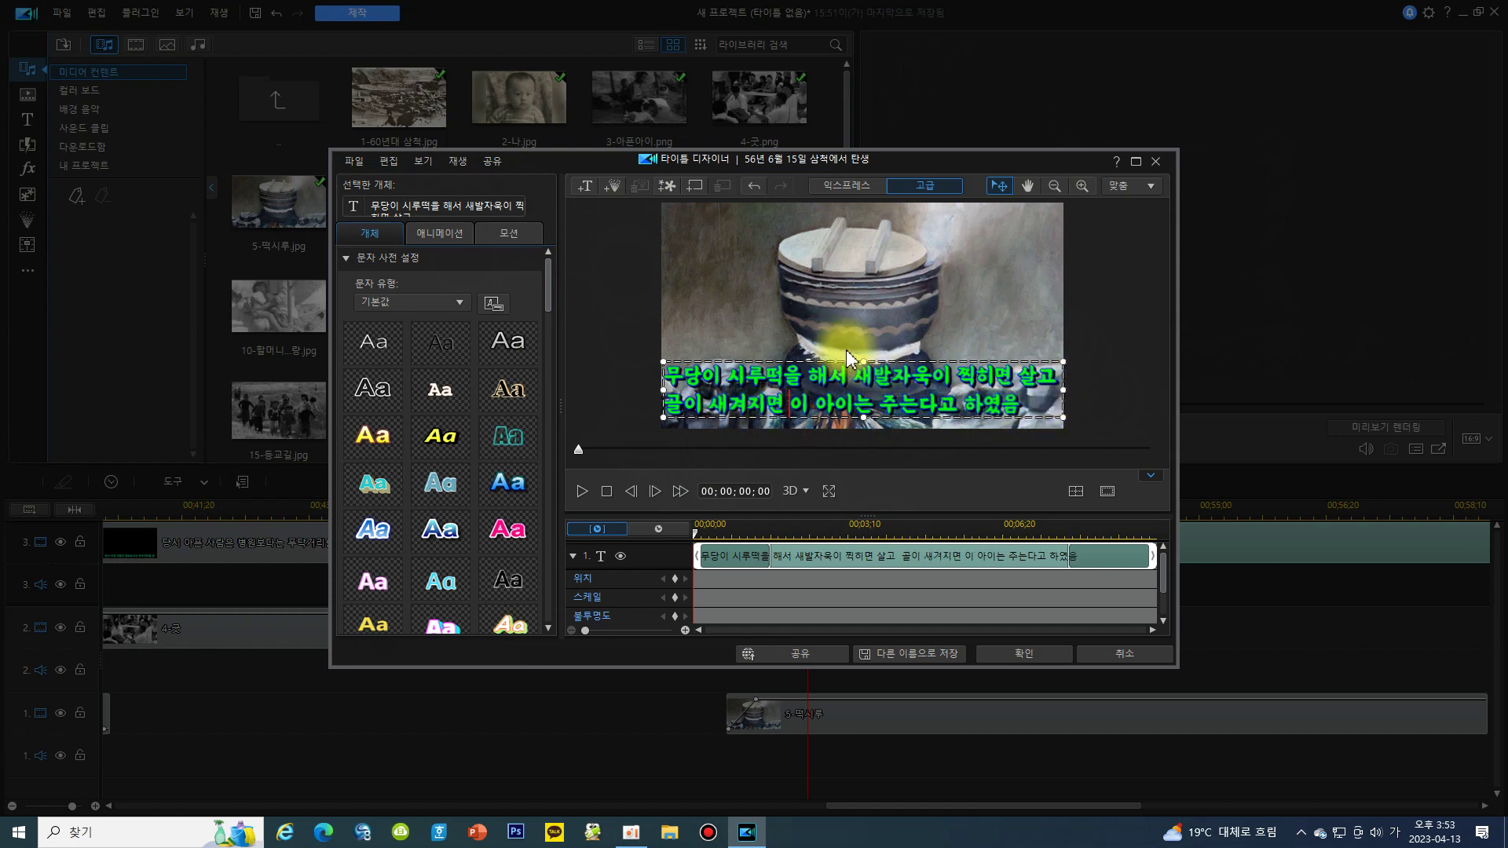
- Set the caption's font to 안동엄마까투리 and its size to 20
scroll(554, 287, down, 1)
drag(555, 287, 554, 359)
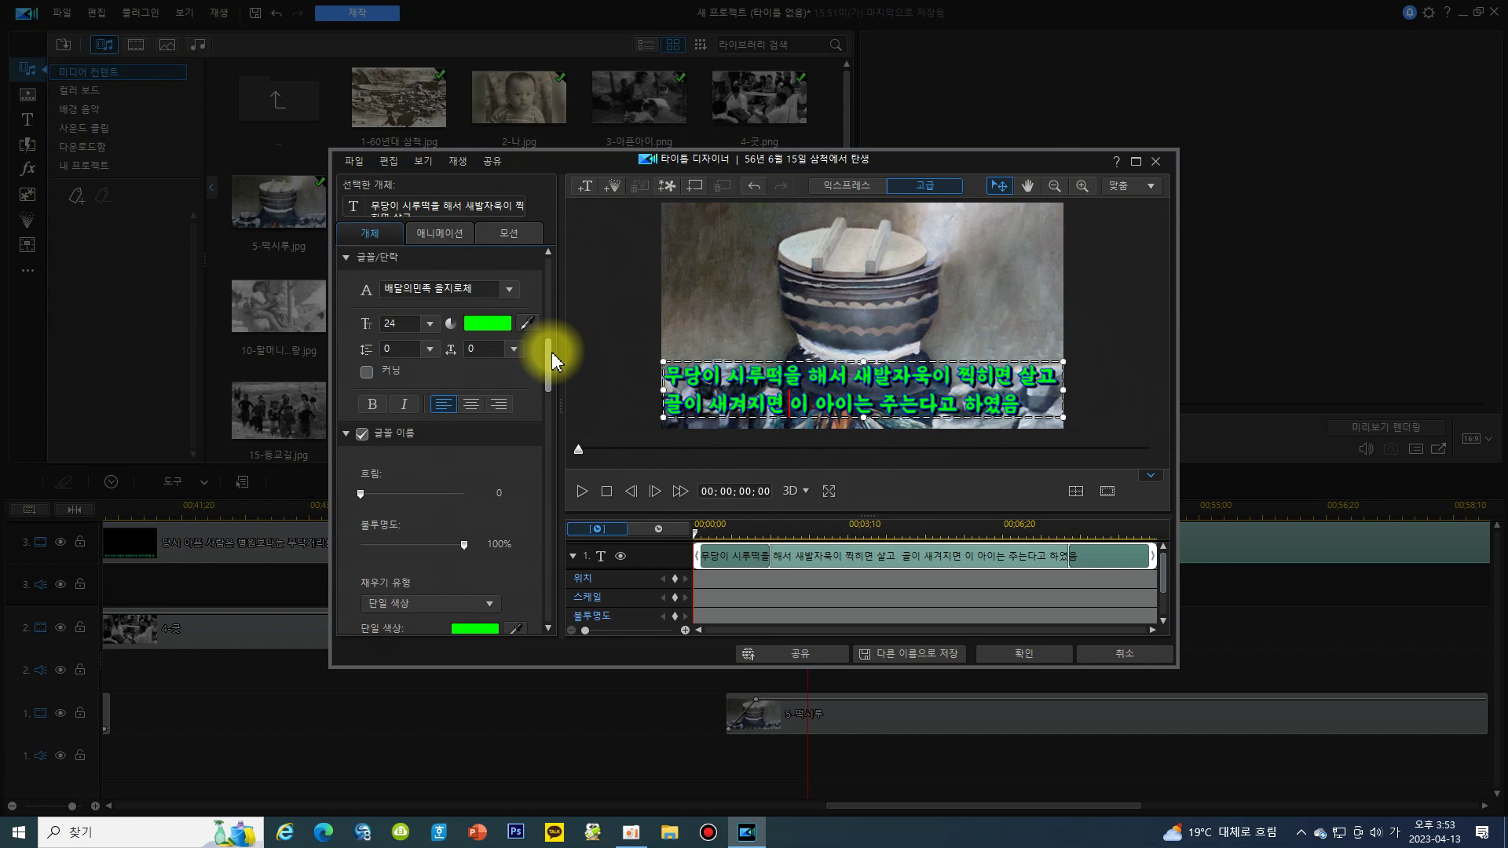
click(509, 289)
click(474, 579)
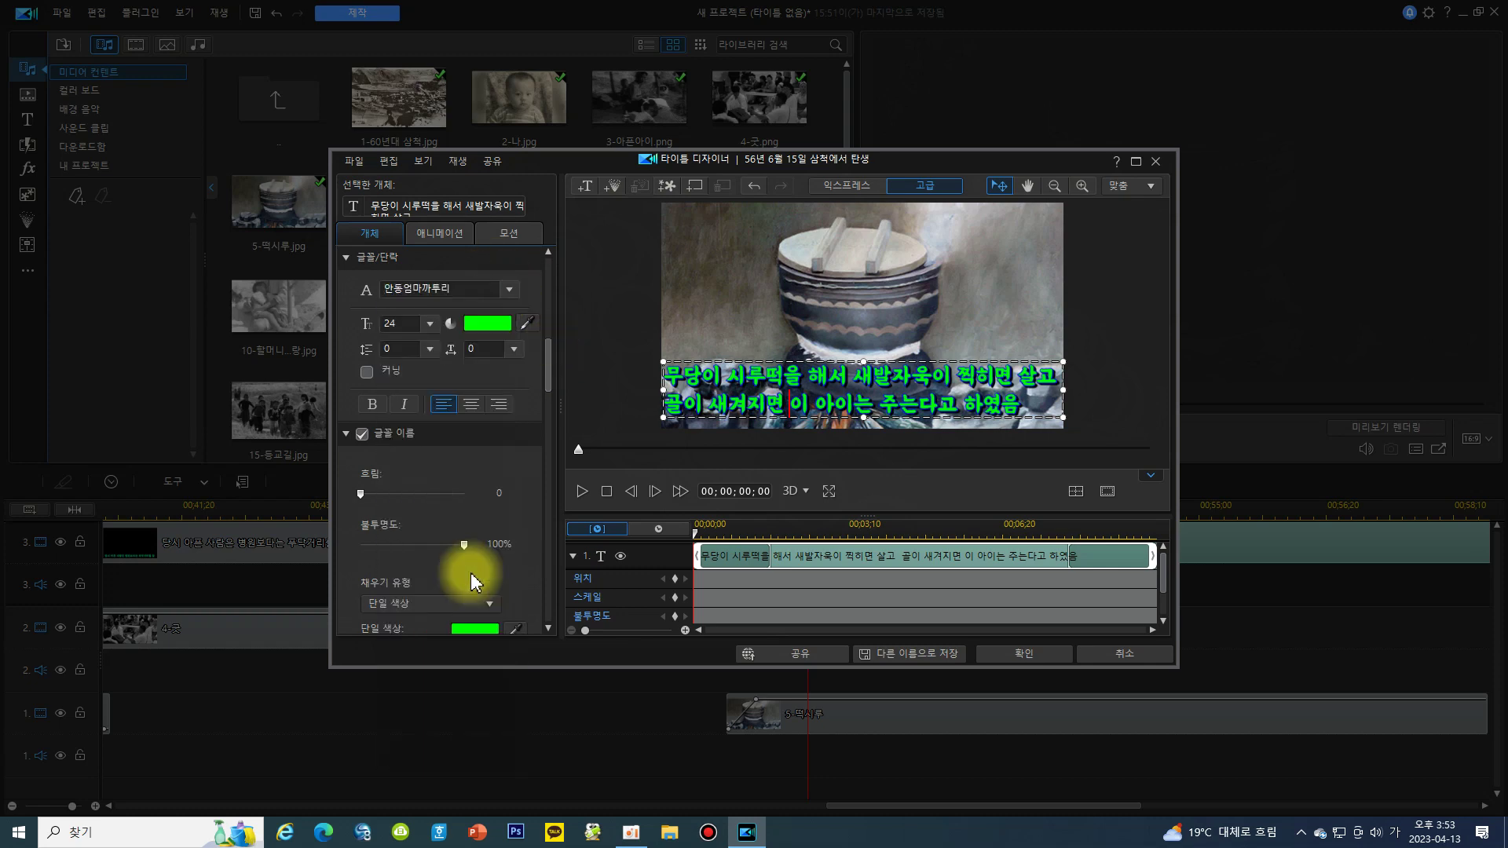
click(509, 289)
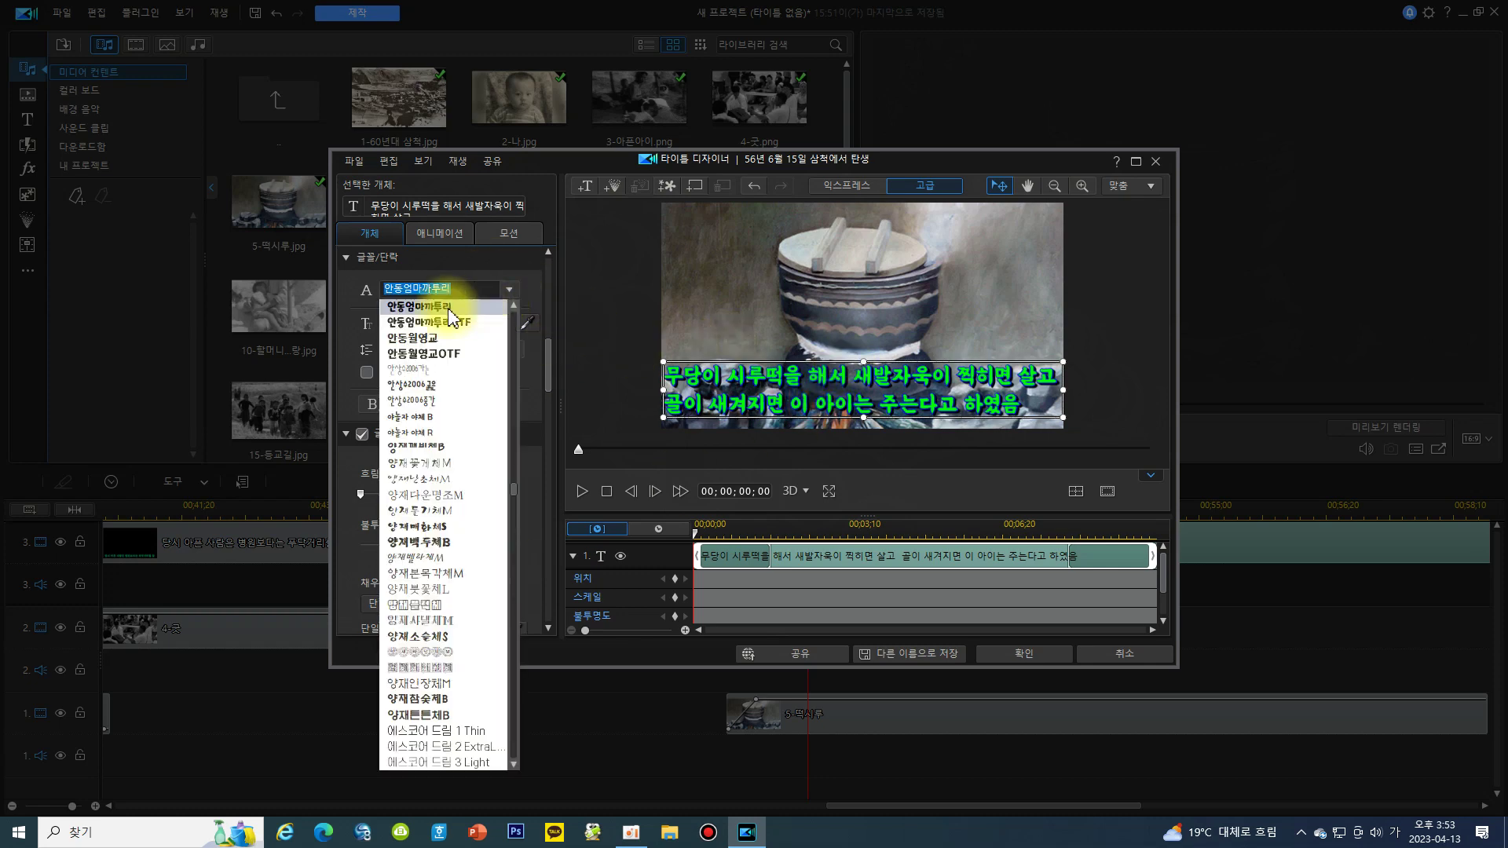
click(474, 308)
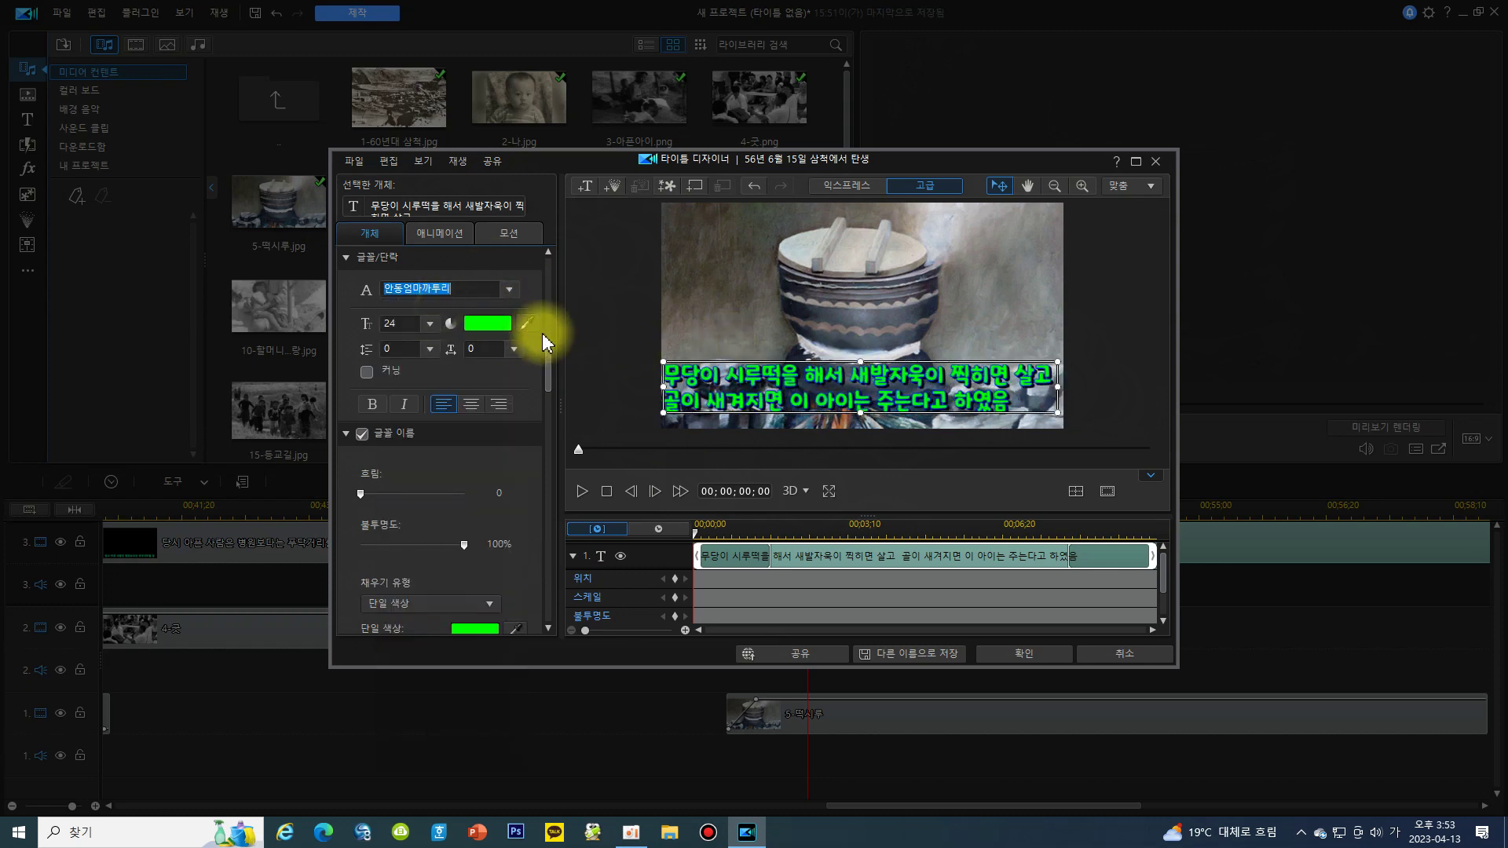
click(430, 324)
click(401, 372)
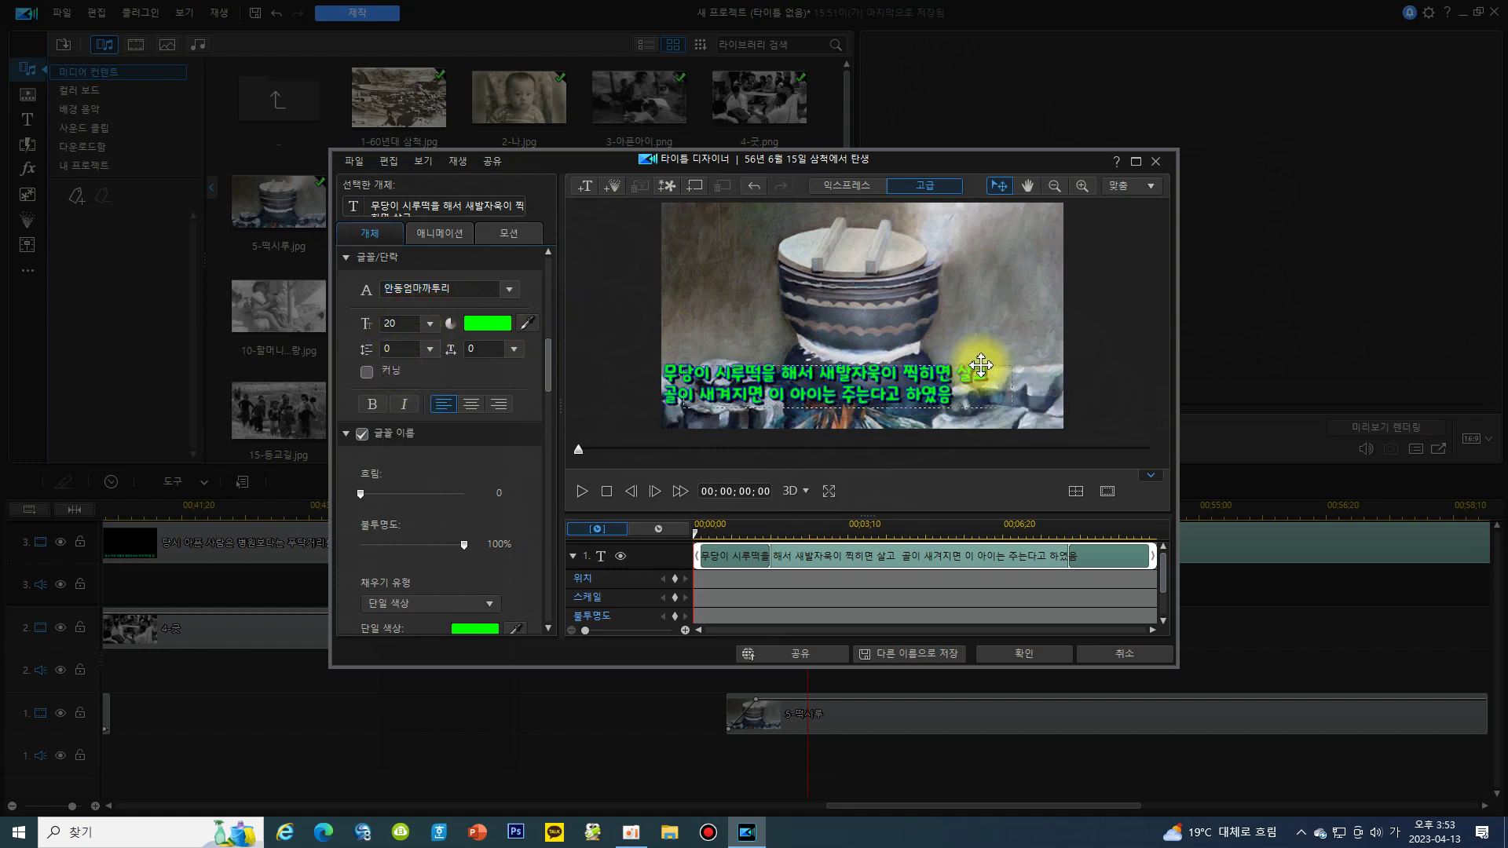
- Reposition the caption, change the second line's ending to "죽는다고 하였고", and add the third line "새발자욱이 찍혔는데 이후 감쪽 같이 병이 나음"
drag(982, 365, 986, 367)
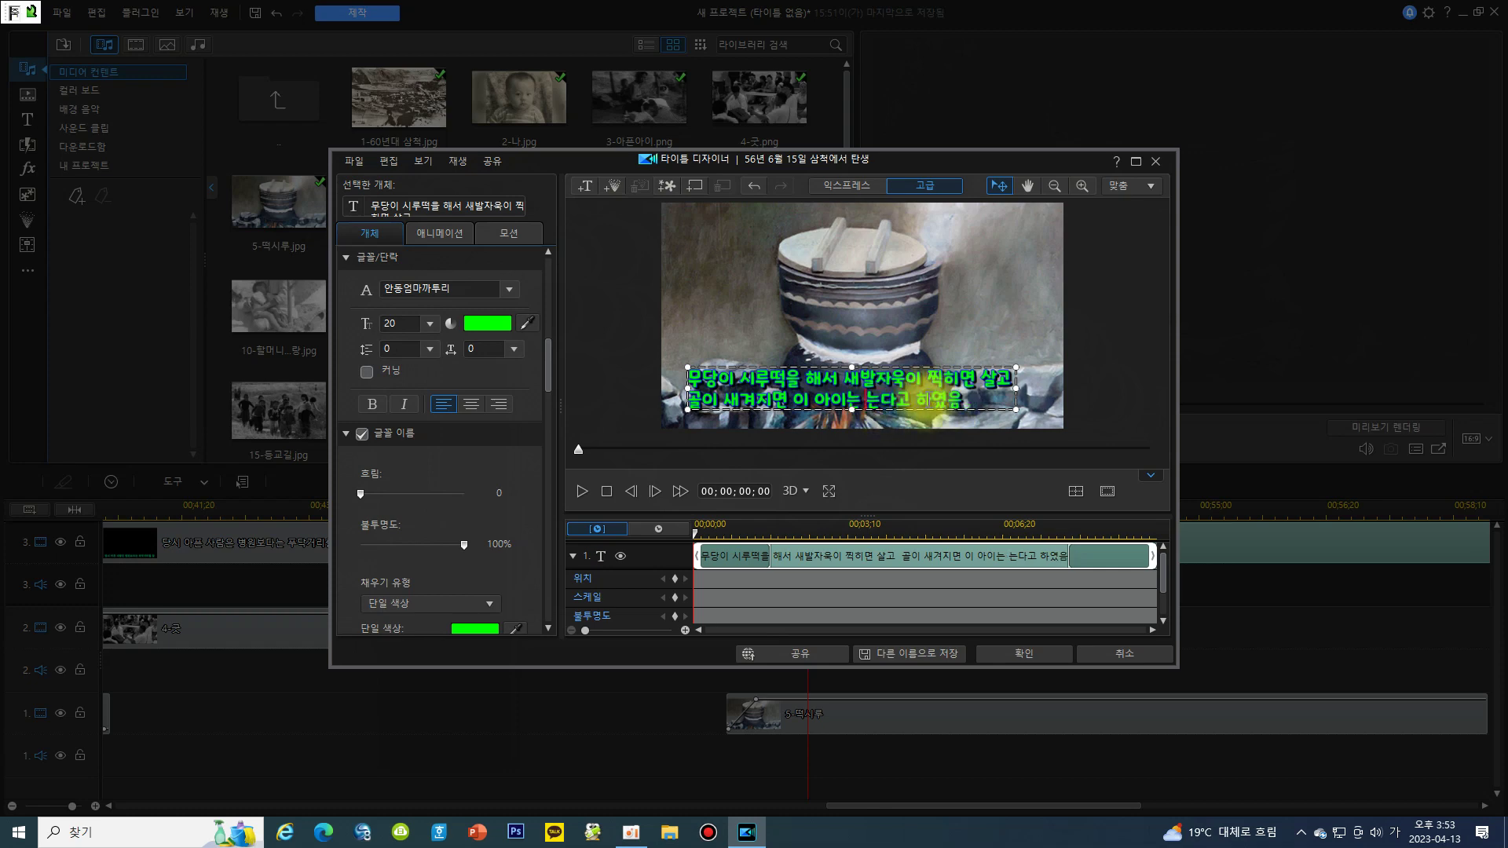
text(죽)
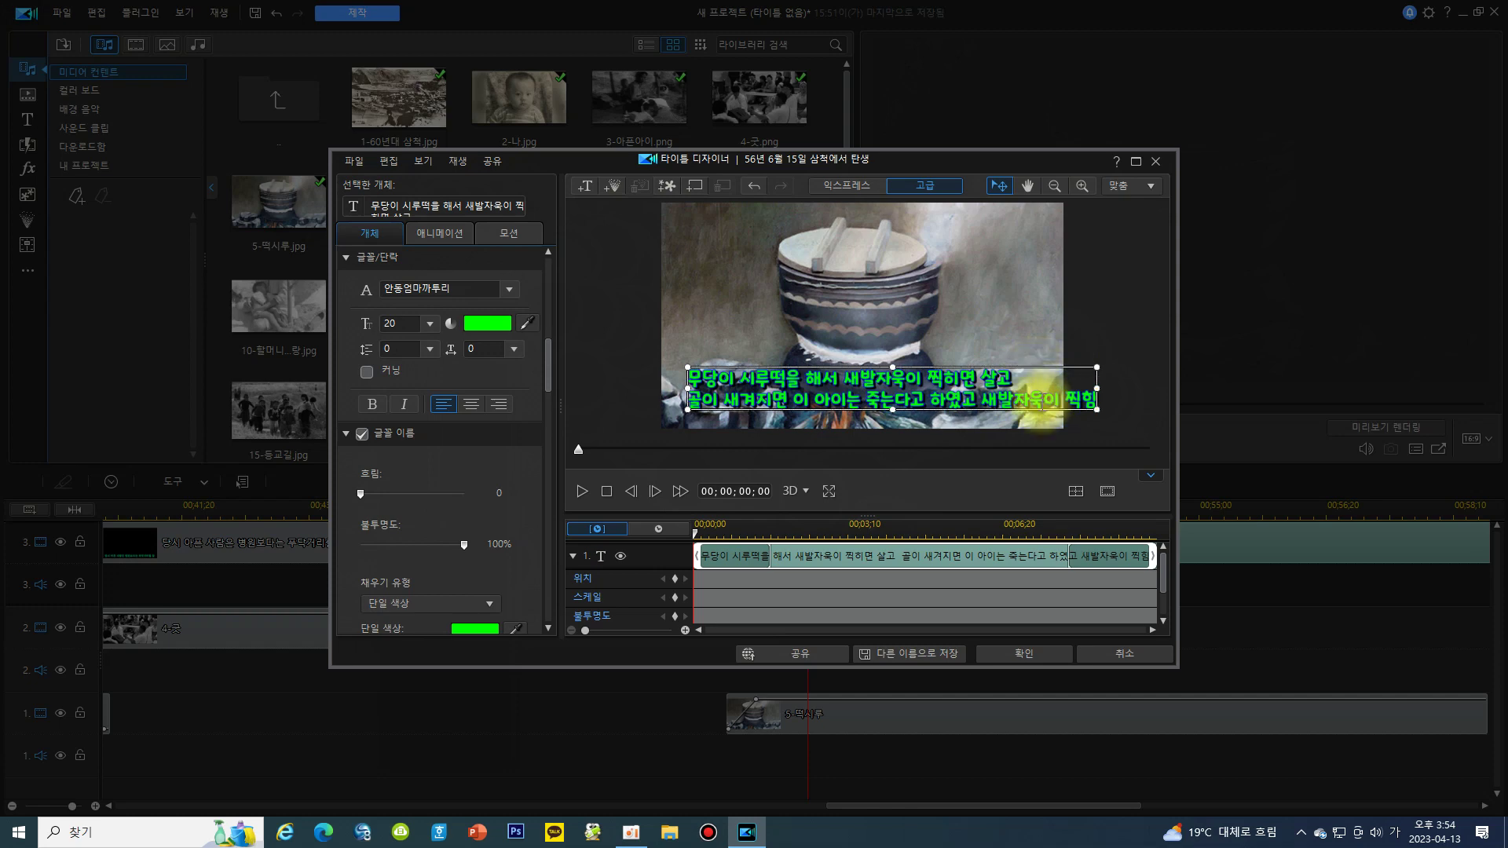
drag(1008, 411, 1015, 414)
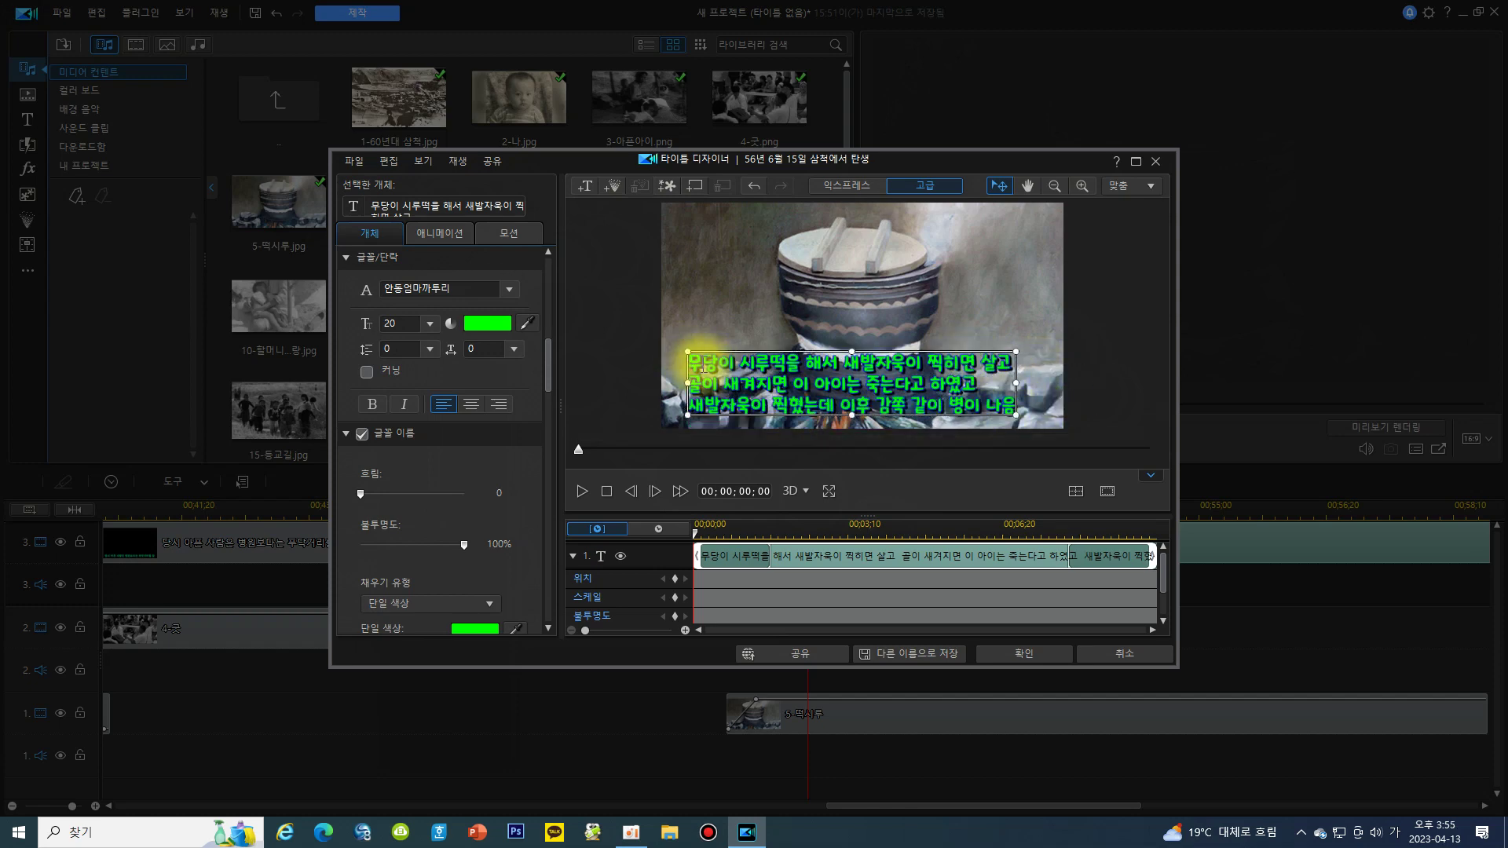
- Recolour all three caption lines pale yellow (FFFF80), apply the title changes, and preview the caption over the 5-떡시루 photo
drag(694, 363, 1015, 410)
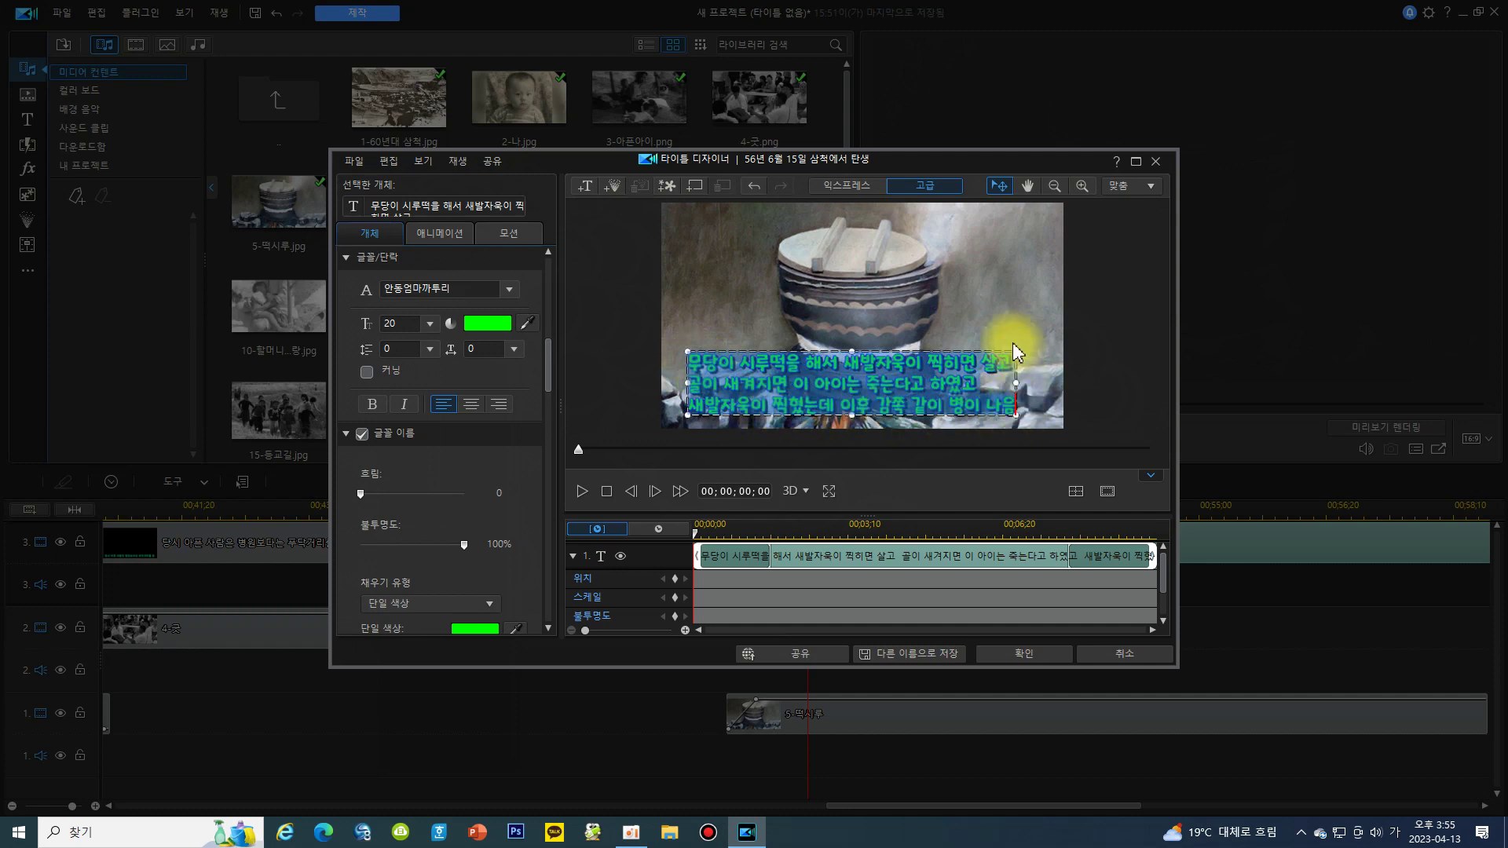
click(497, 323)
click(614, 316)
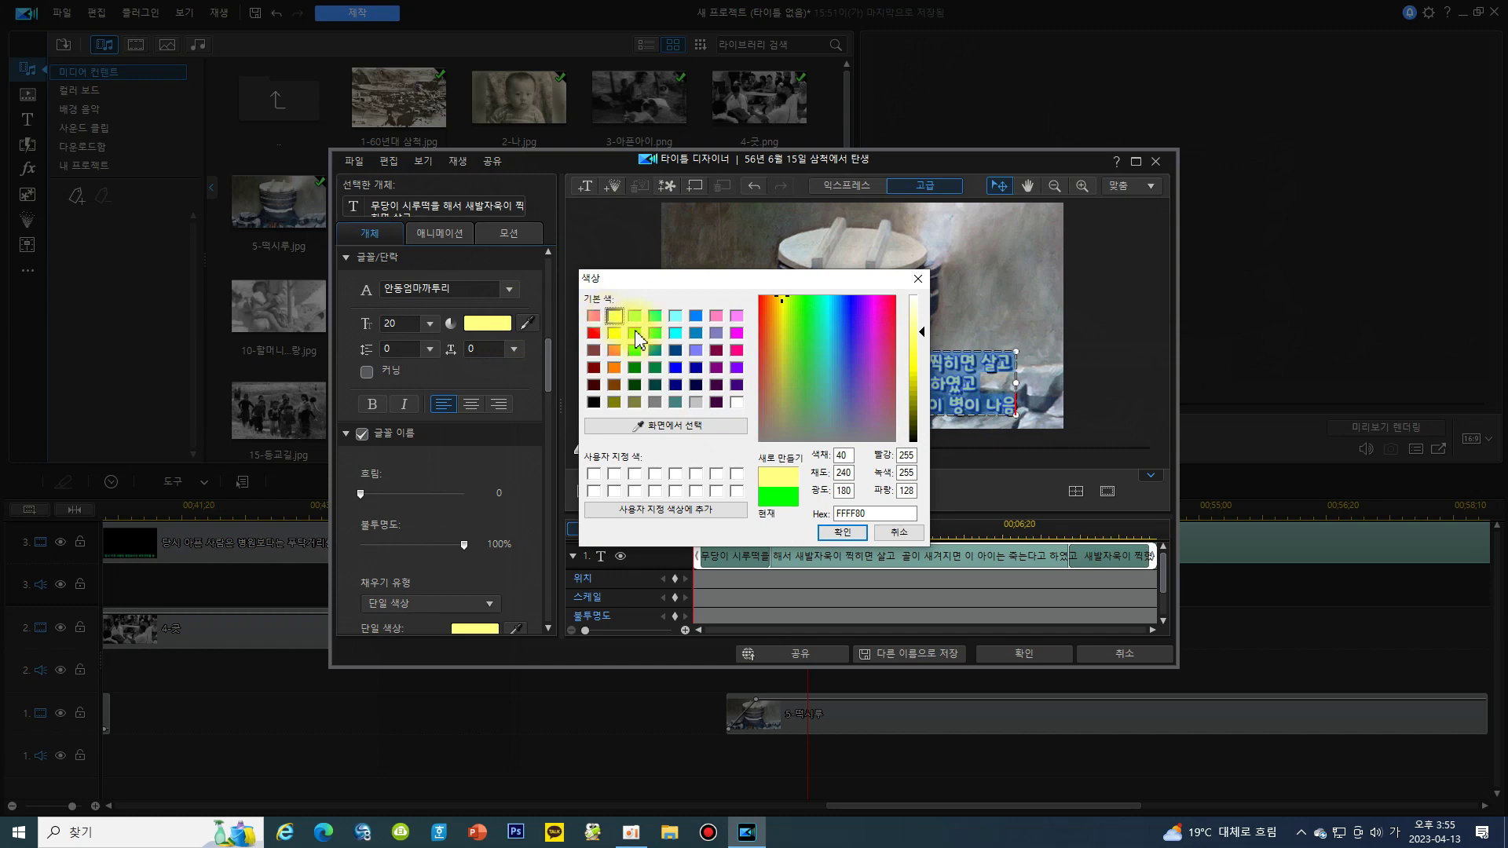
click(854, 537)
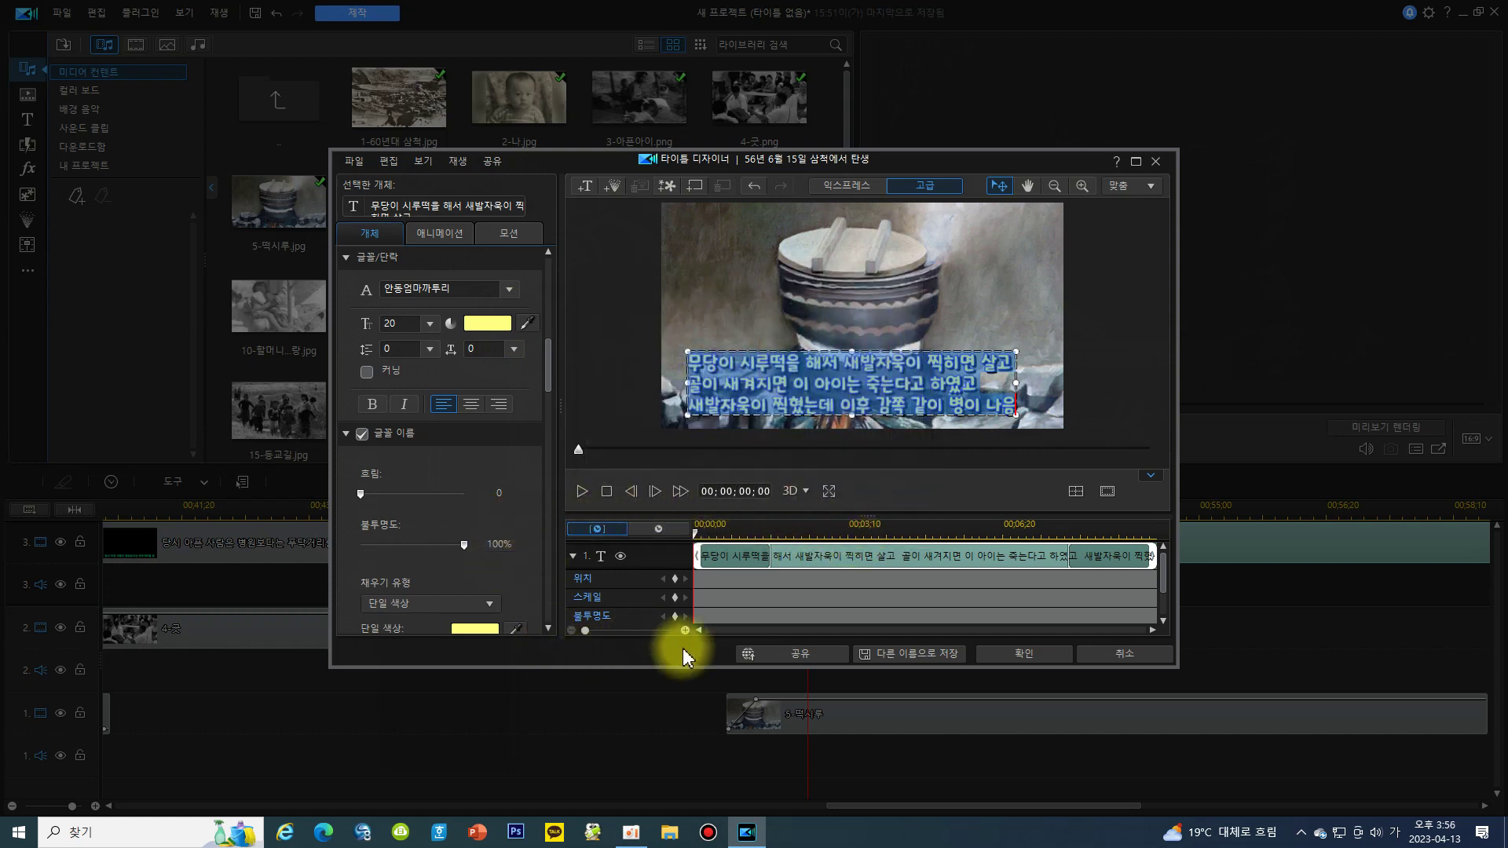
click(1024, 655)
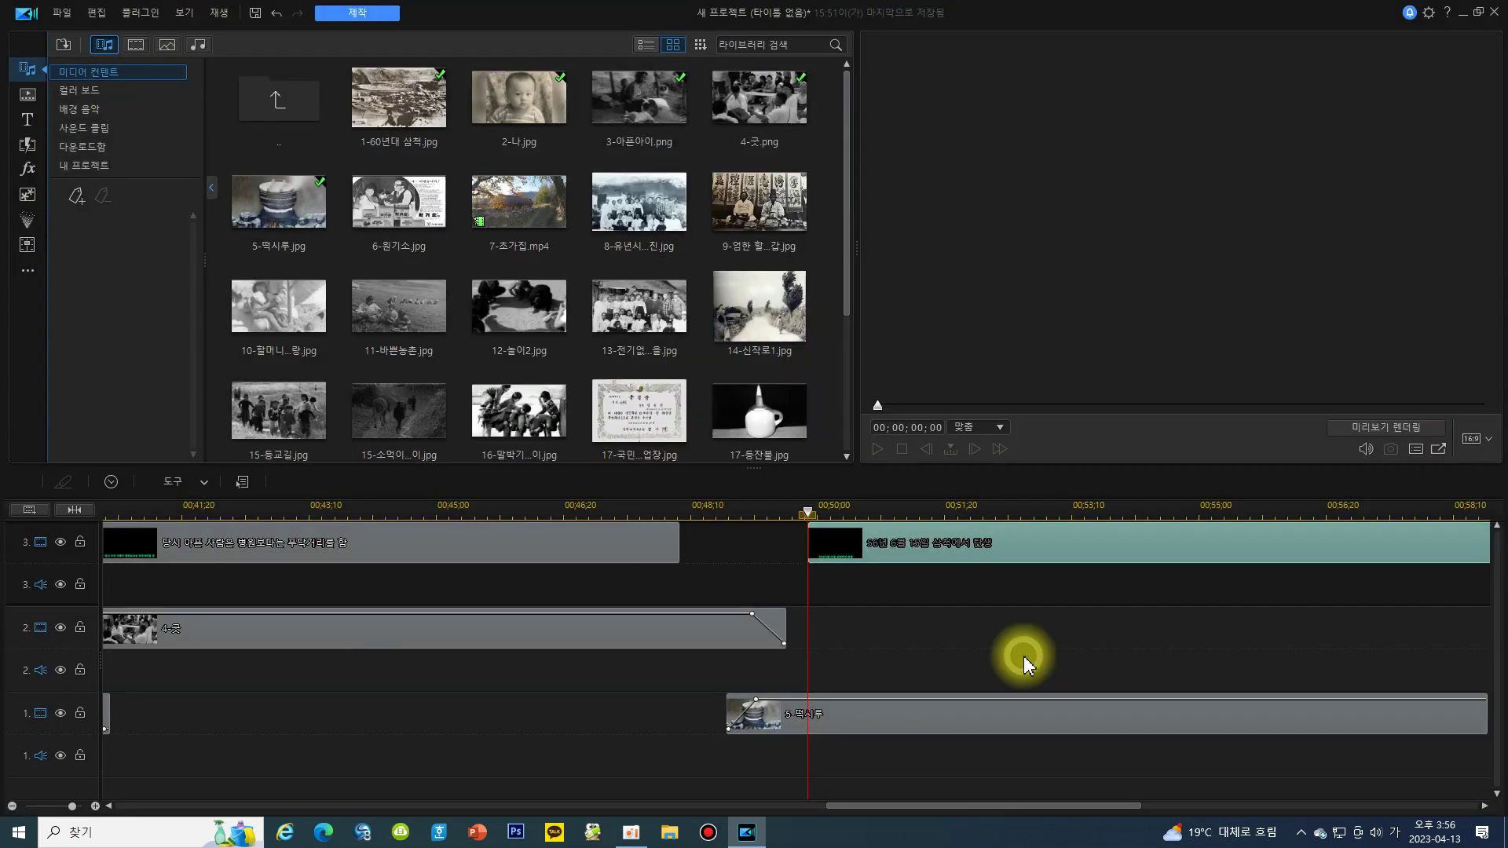
click(886, 625)
key(space)
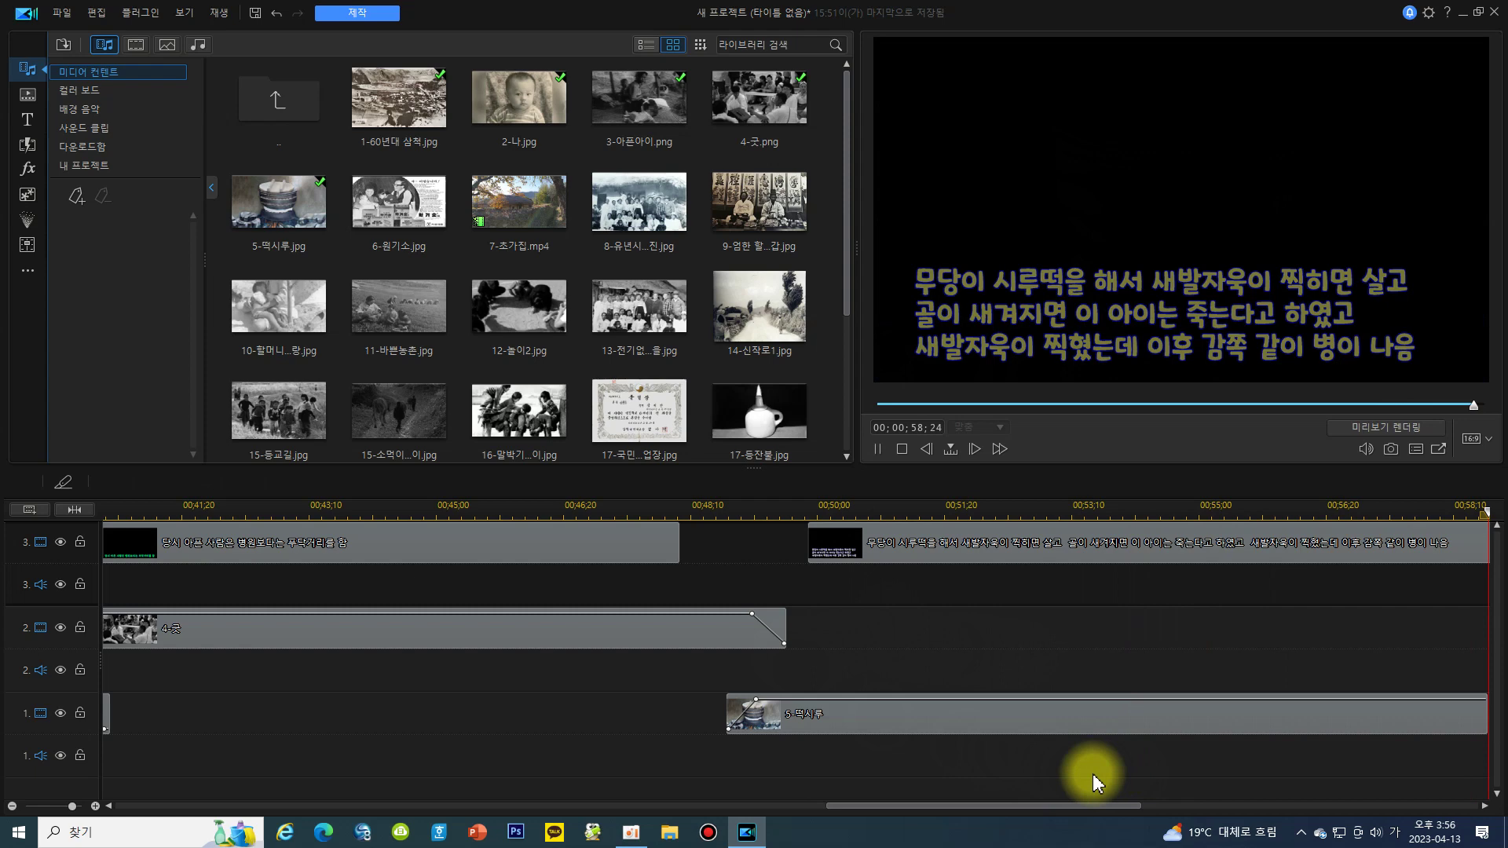
- Add 6-원기소.jpg to track 2 overlapping the end of the 5-떡시루 photo, and fade in its start with opacity keyframes
click(403, 214)
mouse_move(403, 211)
mouse_down()
mouse_move(650, 508)
mouse_move(1204, 564)
mouse_move(1175, 704)
mouse_move(1145, 724)
mouse_up()
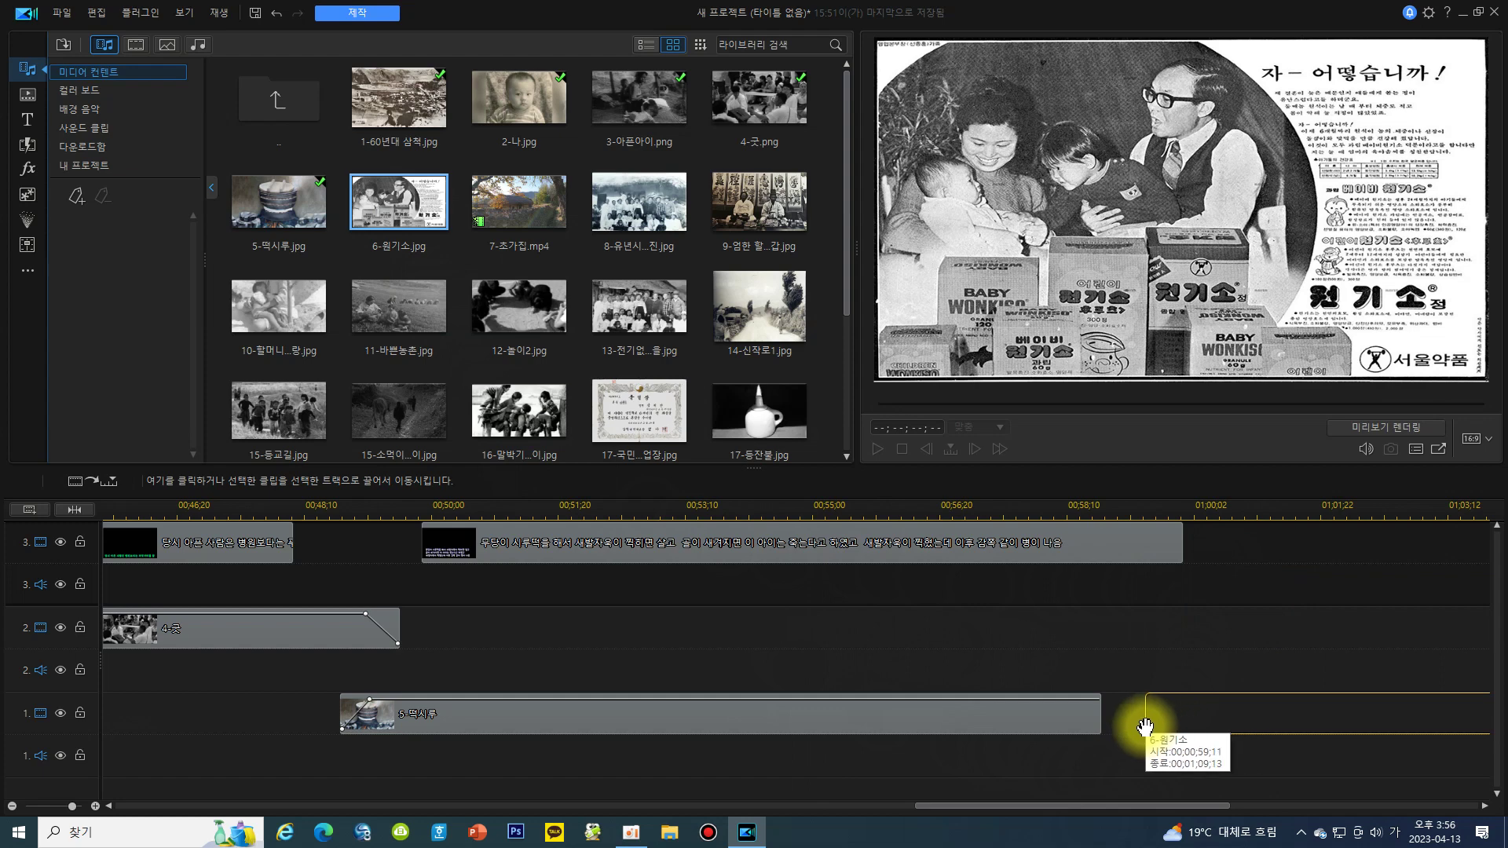
mouse_move(1145, 724)
mouse_down()
mouse_move(1070, 638)
mouse_move(1048, 637)
mouse_up()
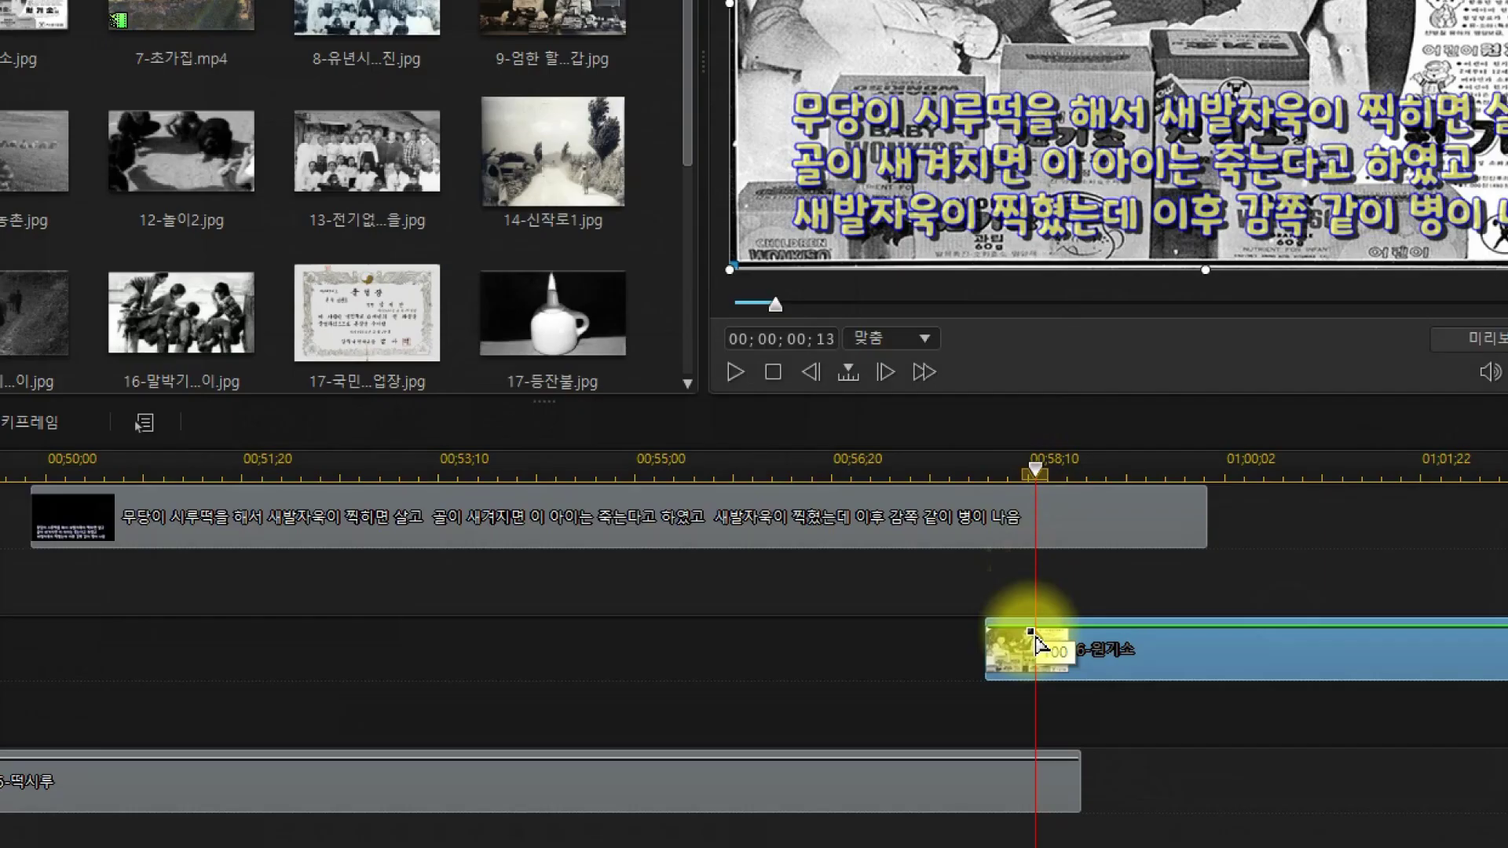
drag(998, 637, 1003, 690)
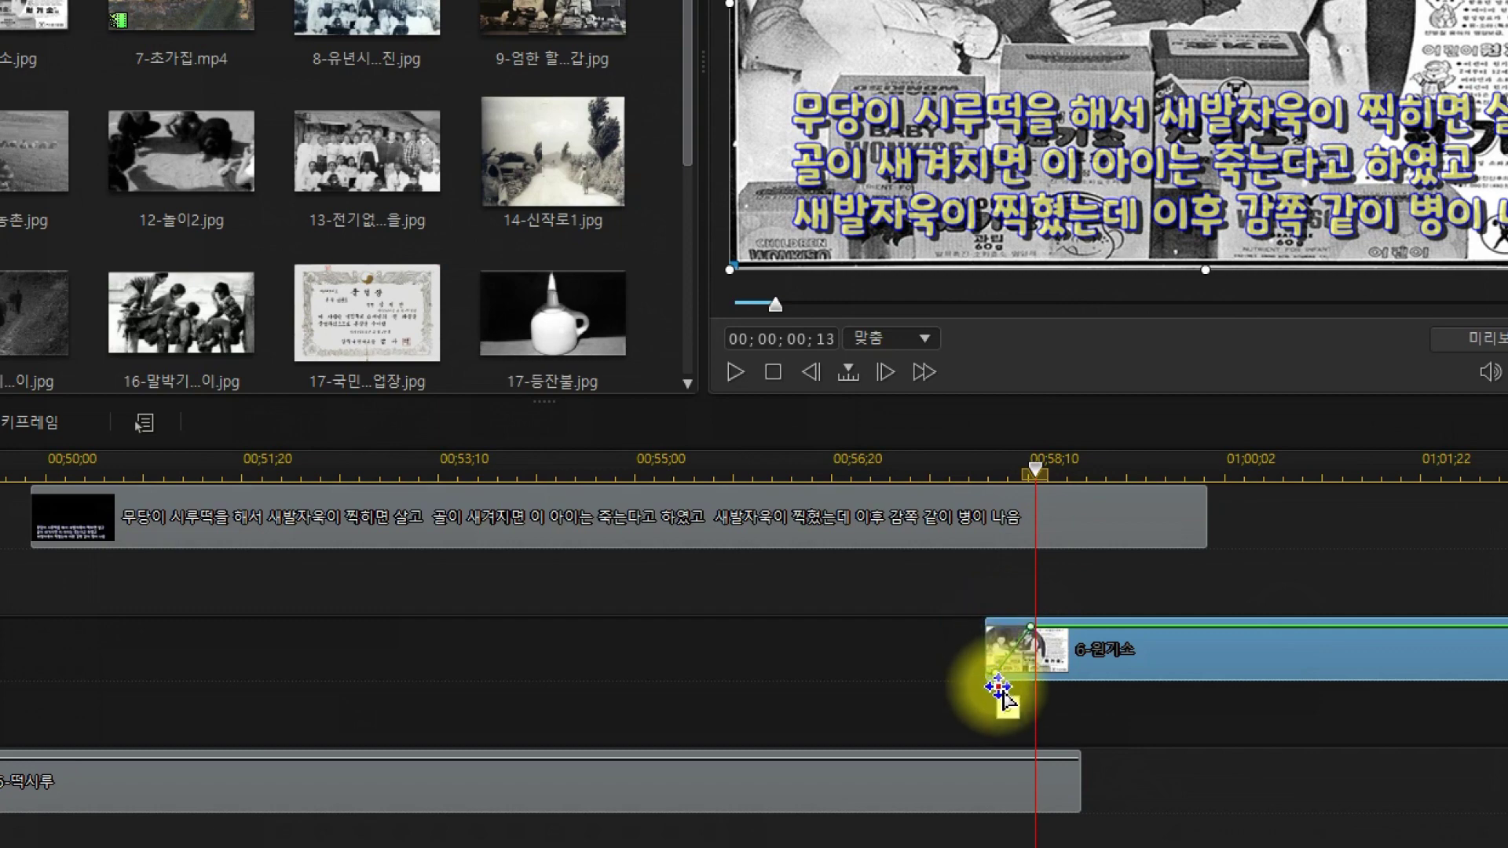
- Fade out the end of the 5-떡시루 photo with opacity keyframes and trim its caption to end where 6-원기소 starts
click(1032, 755)
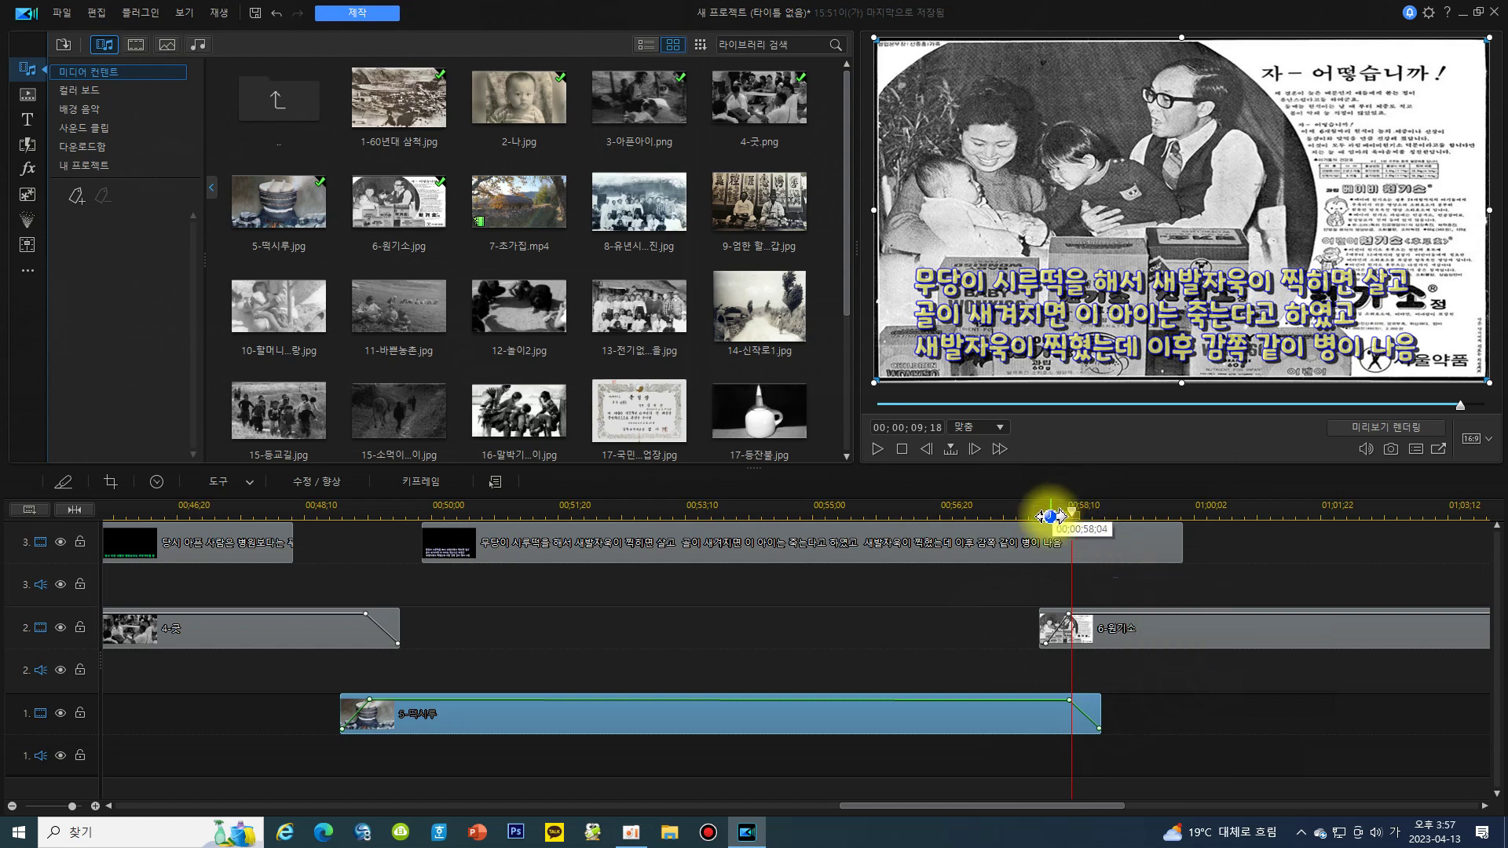
click(1163, 538)
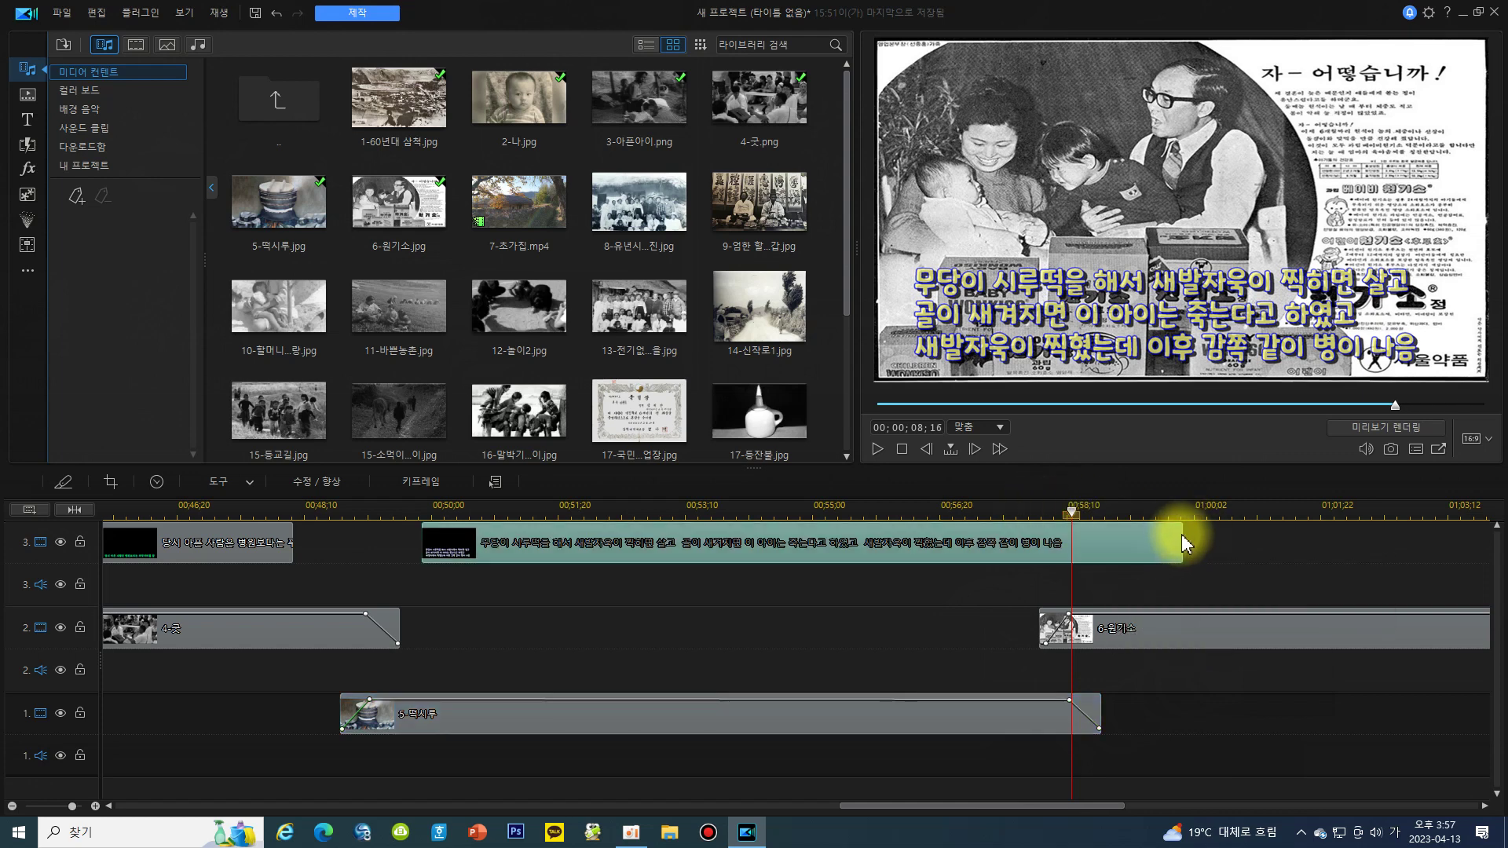
drag(1186, 542, 1038, 540)
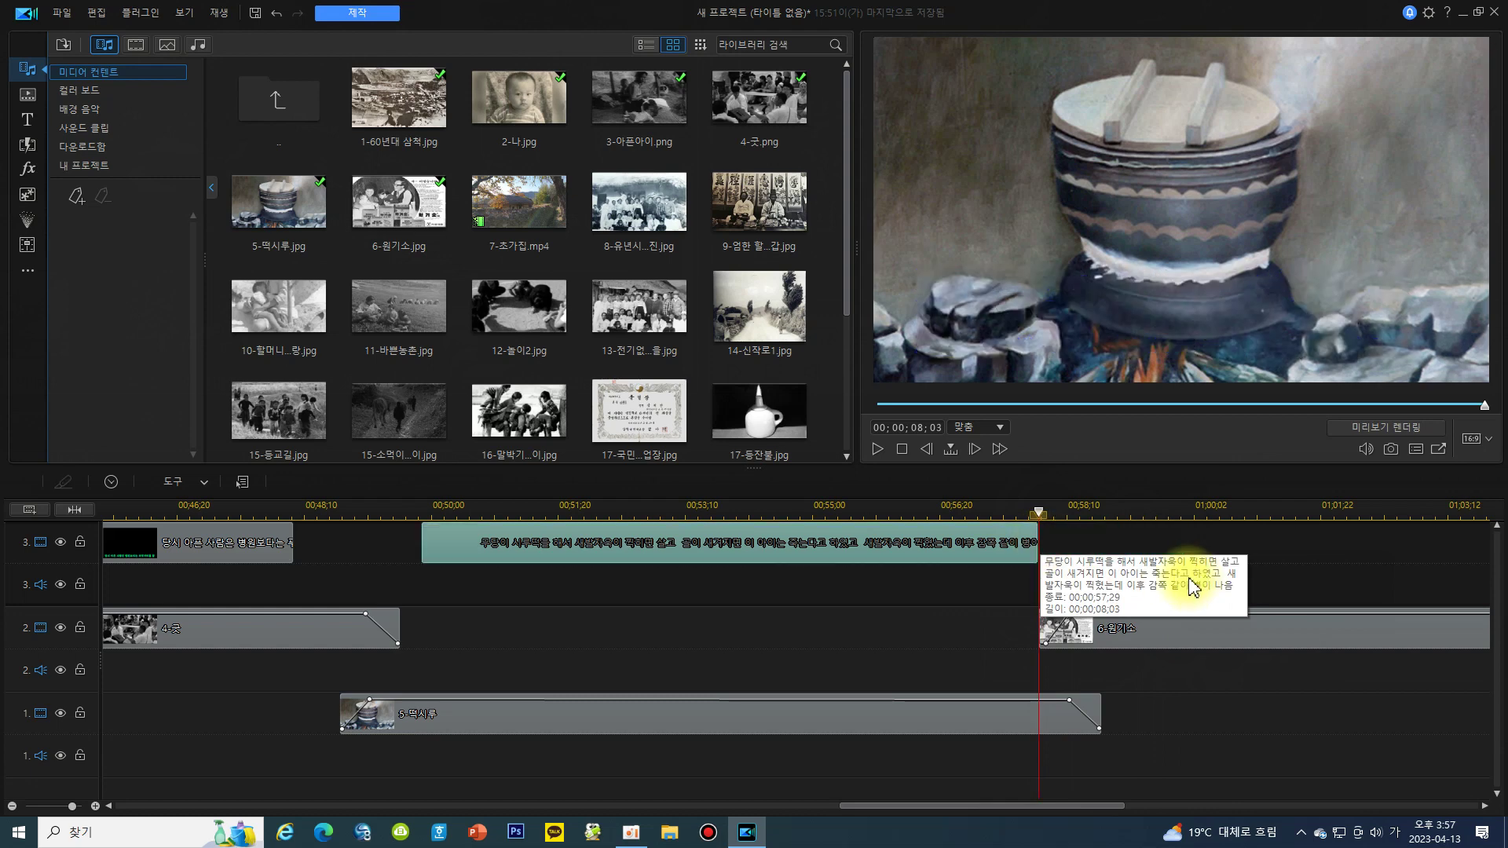
- Copy the three-line caption and paste it on track 3 over the 6-원기소 photo, starting after the photo's fade-in
drag(1106, 815, 1230, 811)
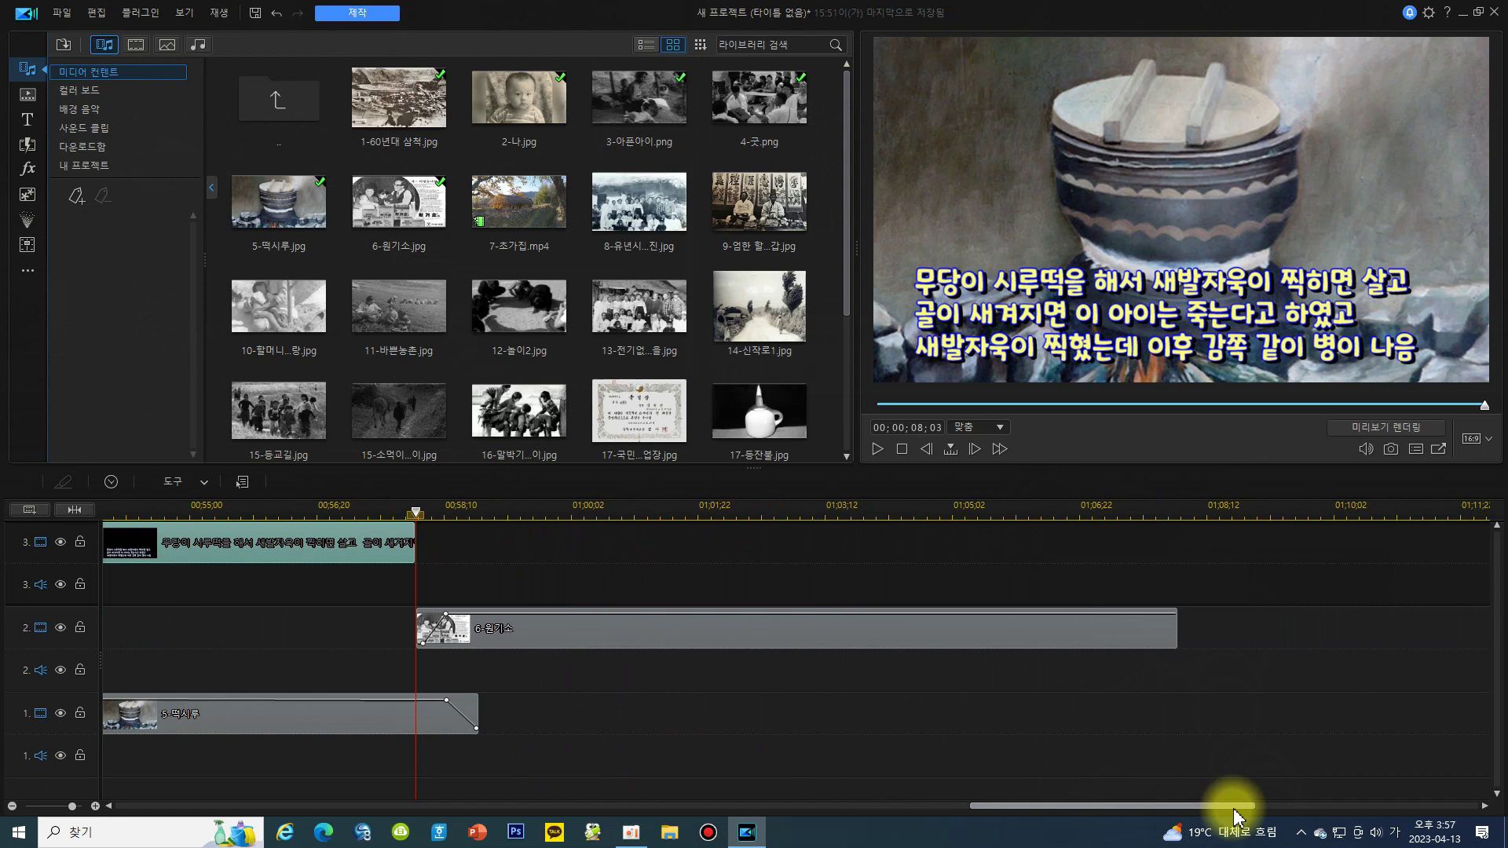
click(534, 544)
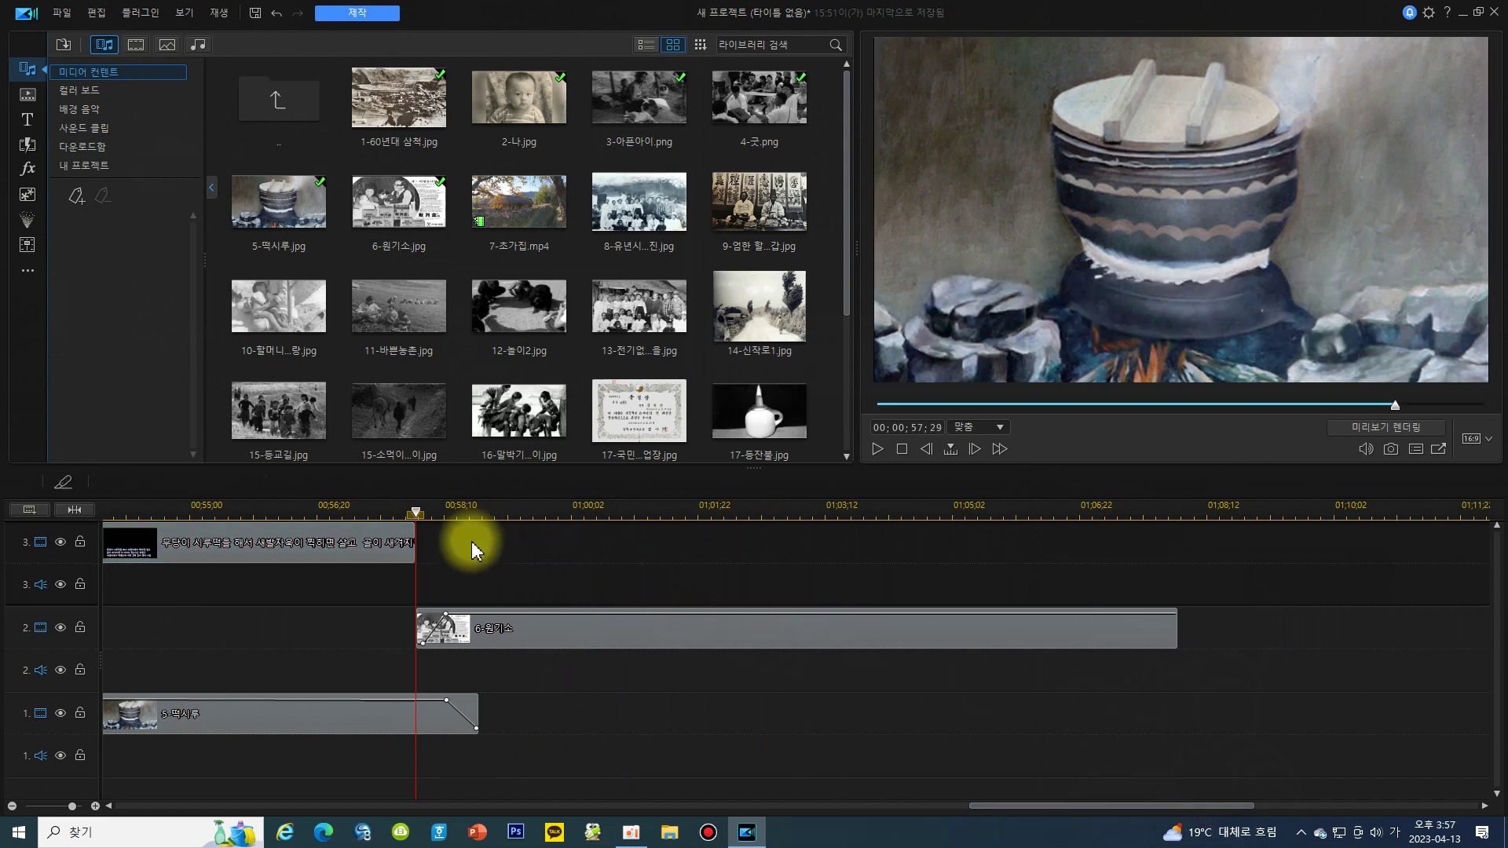
right_click(490, 556)
click(310, 534)
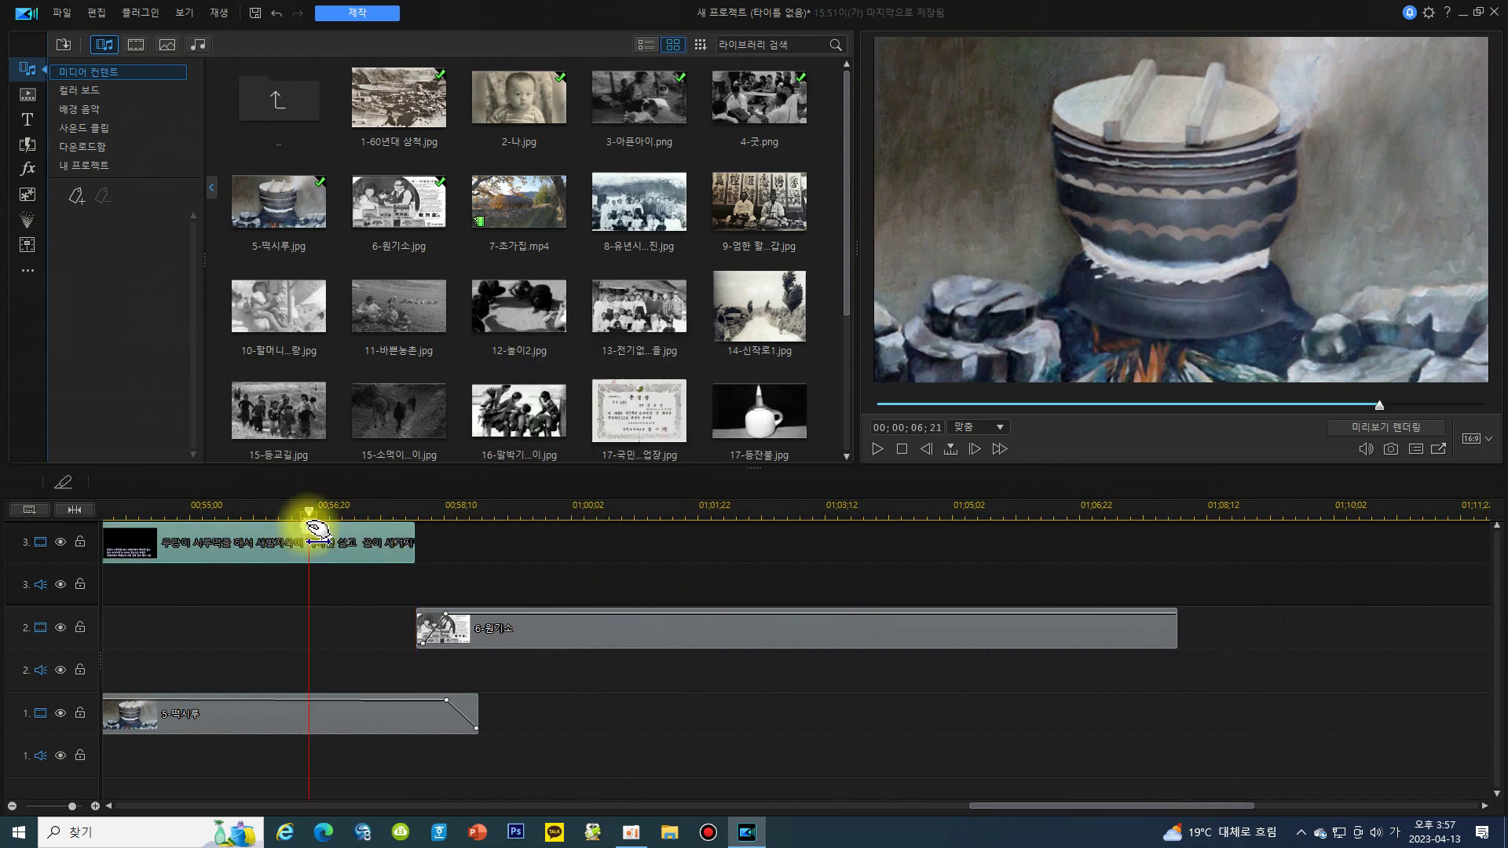
right_click(277, 536)
click(320, 555)
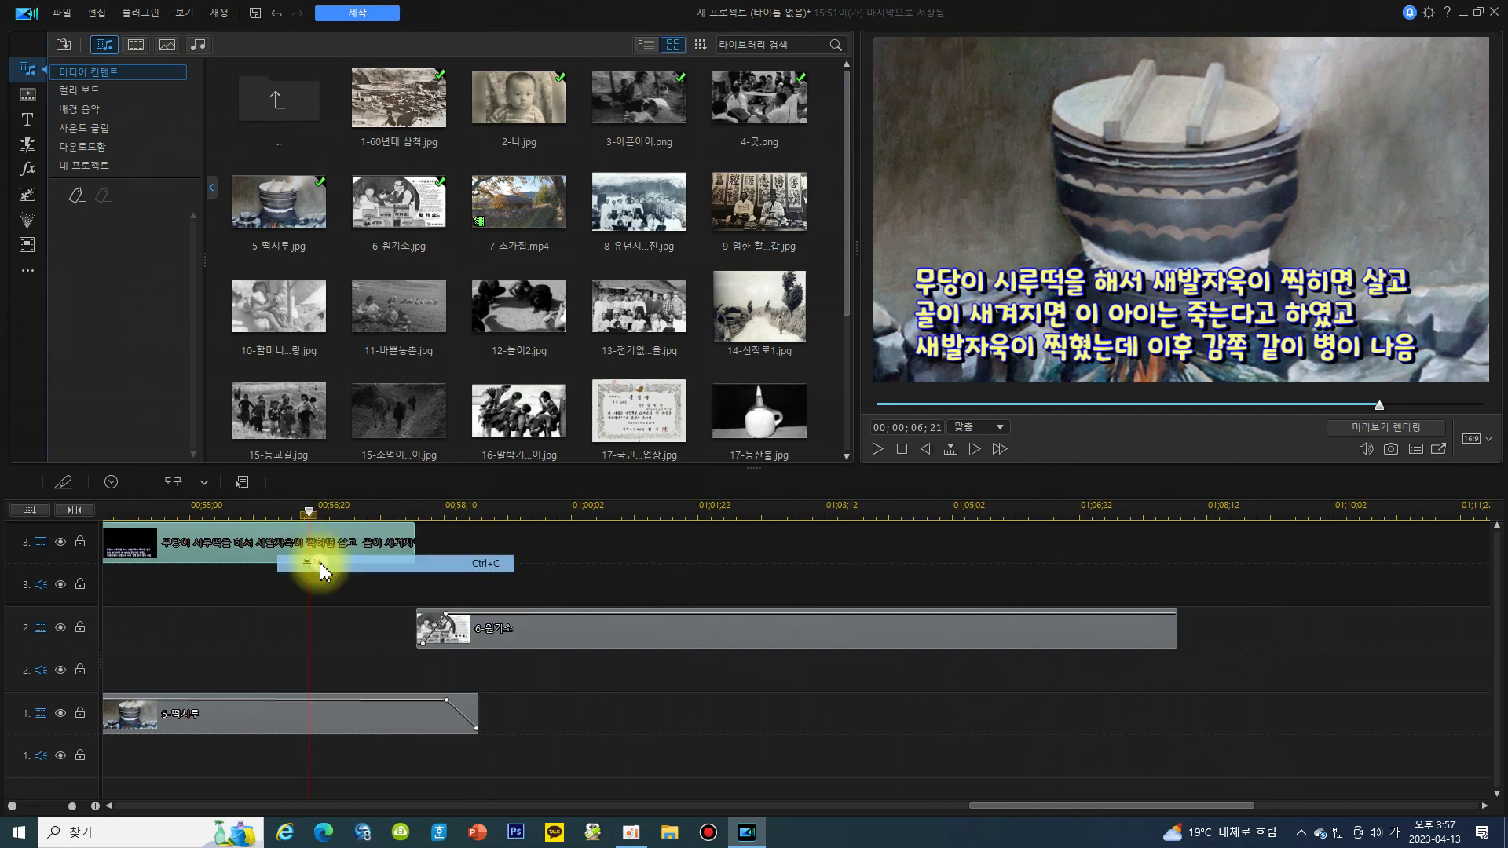
click(531, 554)
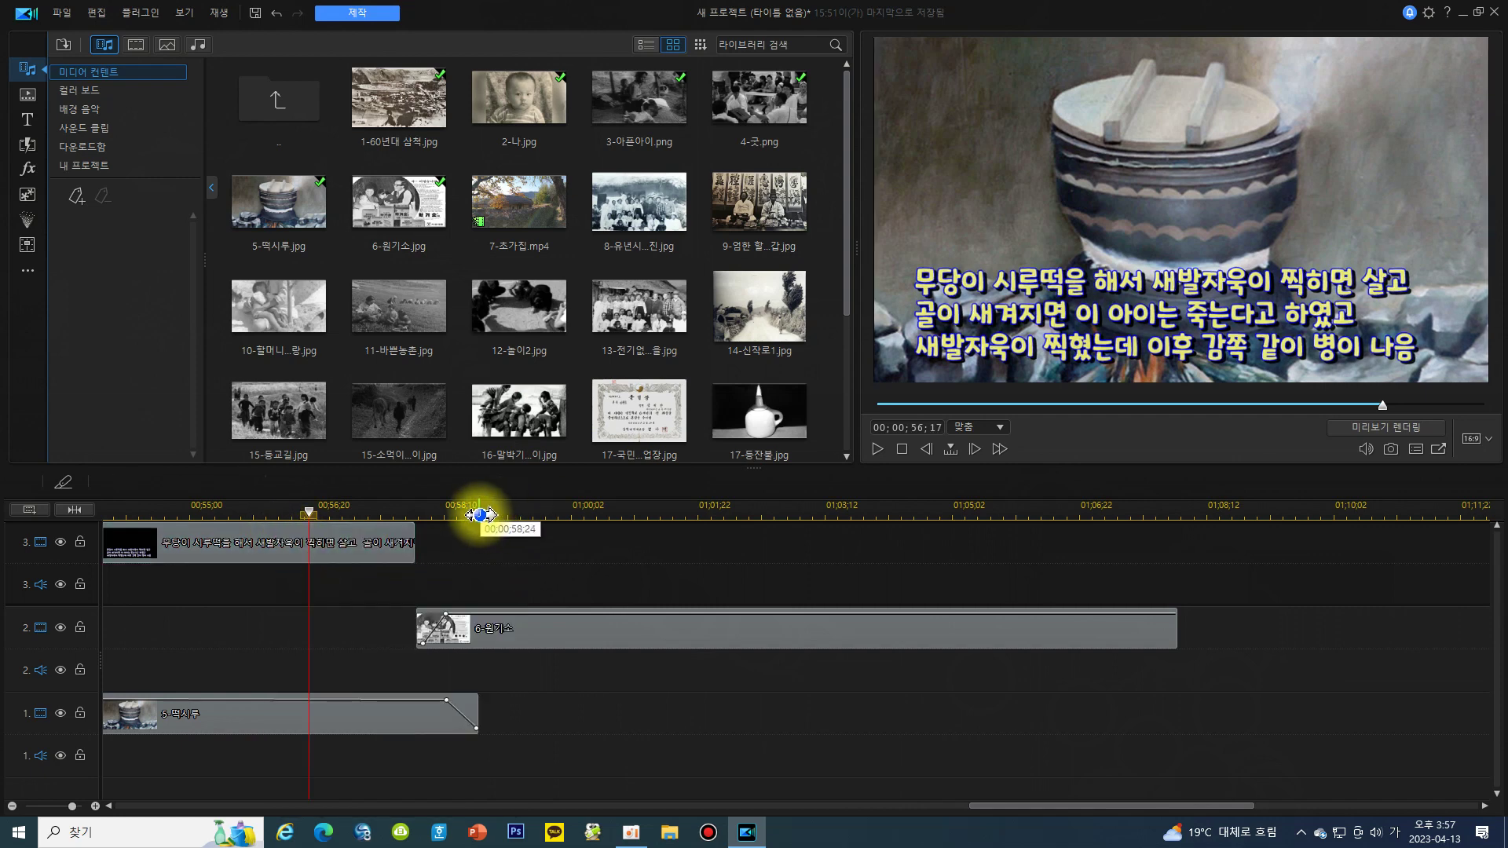
click(491, 515)
- Replace the pasted caption's text with two lines, "이후 이 아이를 건강하게 자라라고" and "원기소라 이름을 불러왔음", and reposition it low on the photo
double_click(522, 548)
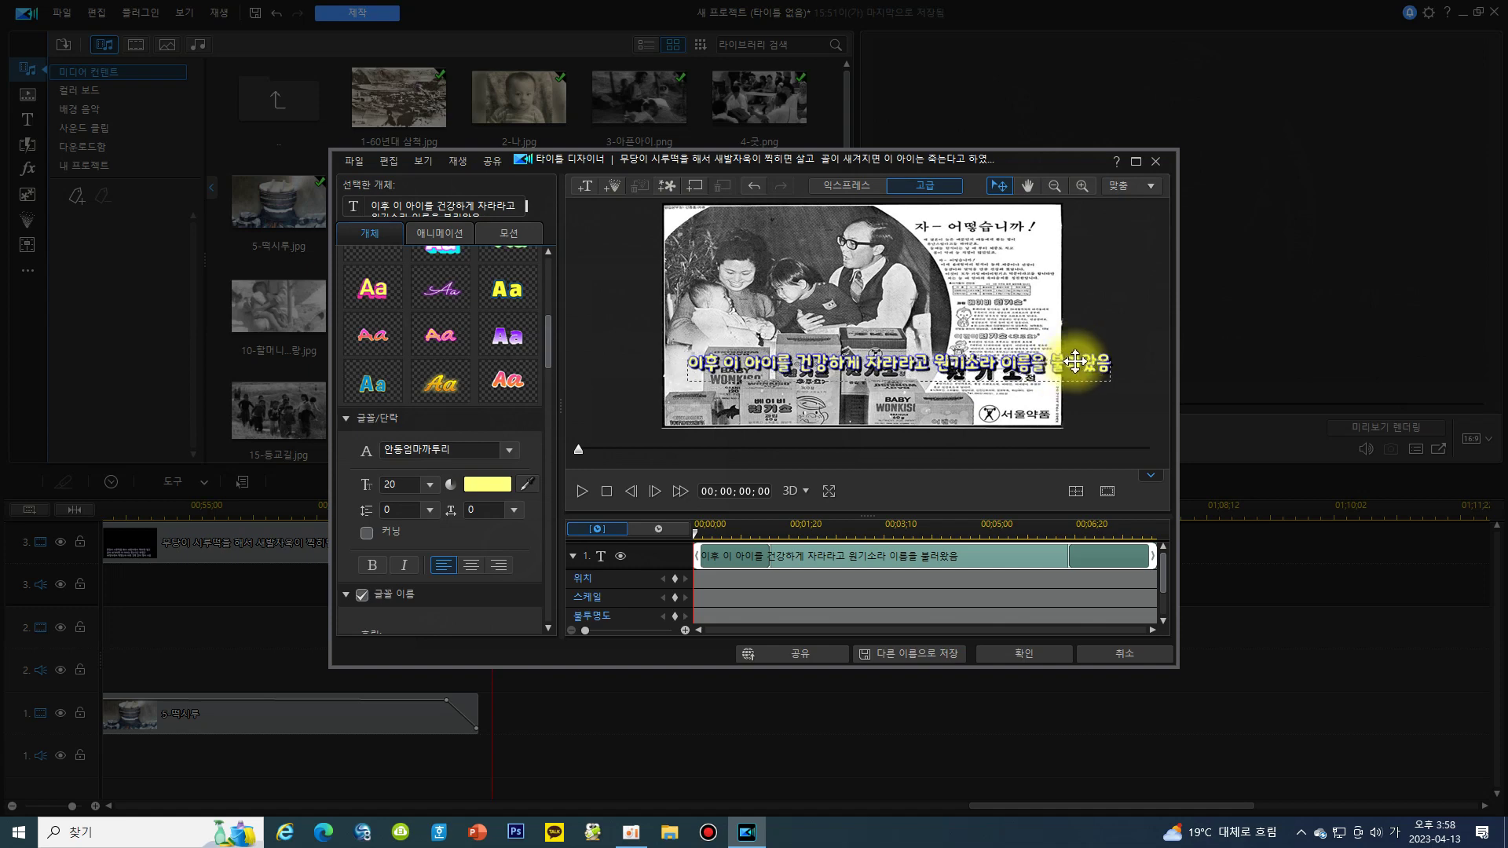
drag(1078, 361, 1084, 369)
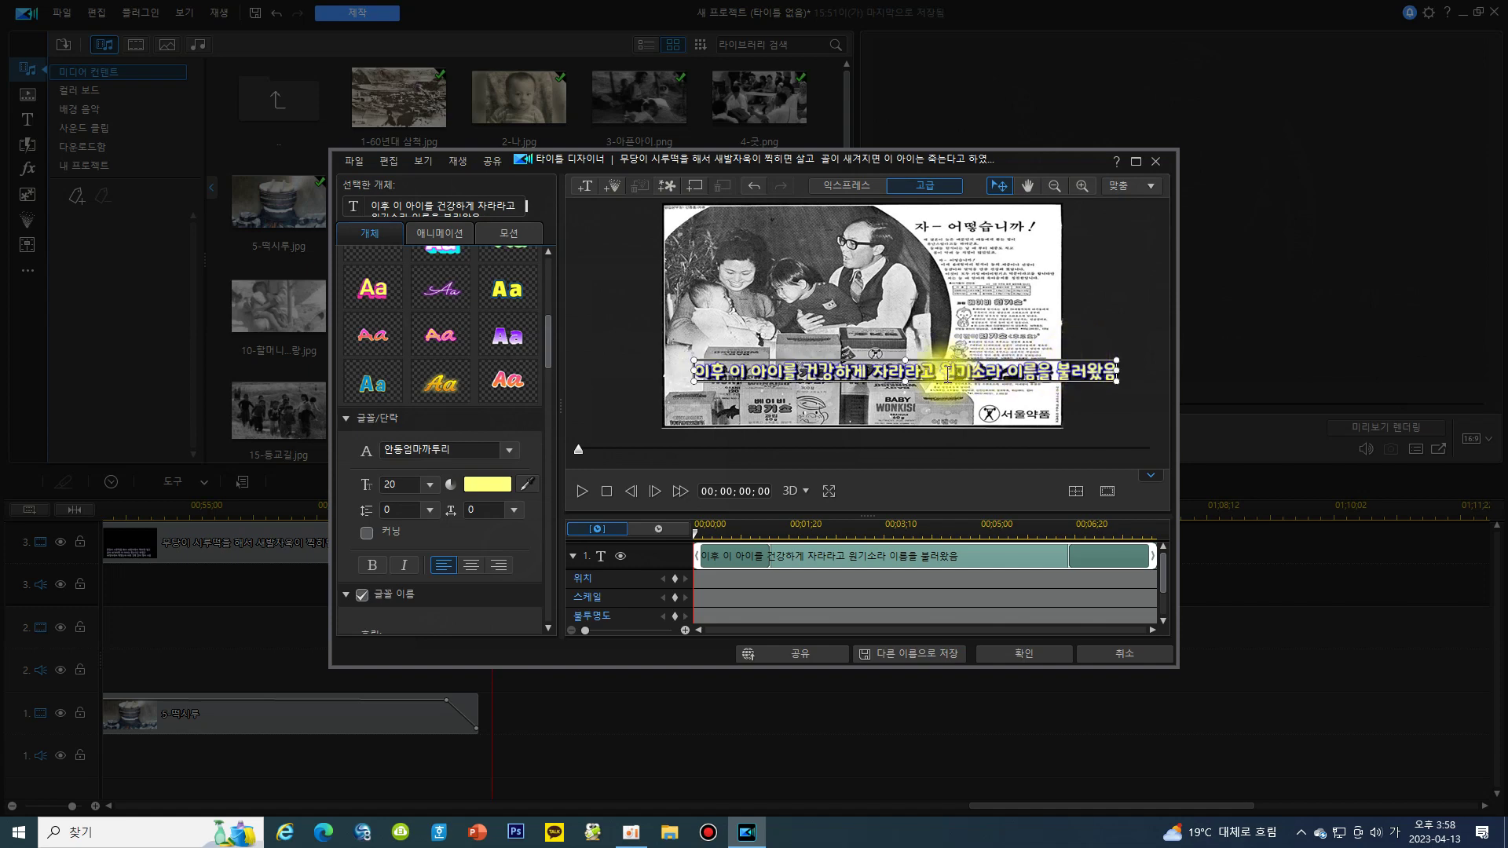
drag(955, 373, 951, 359)
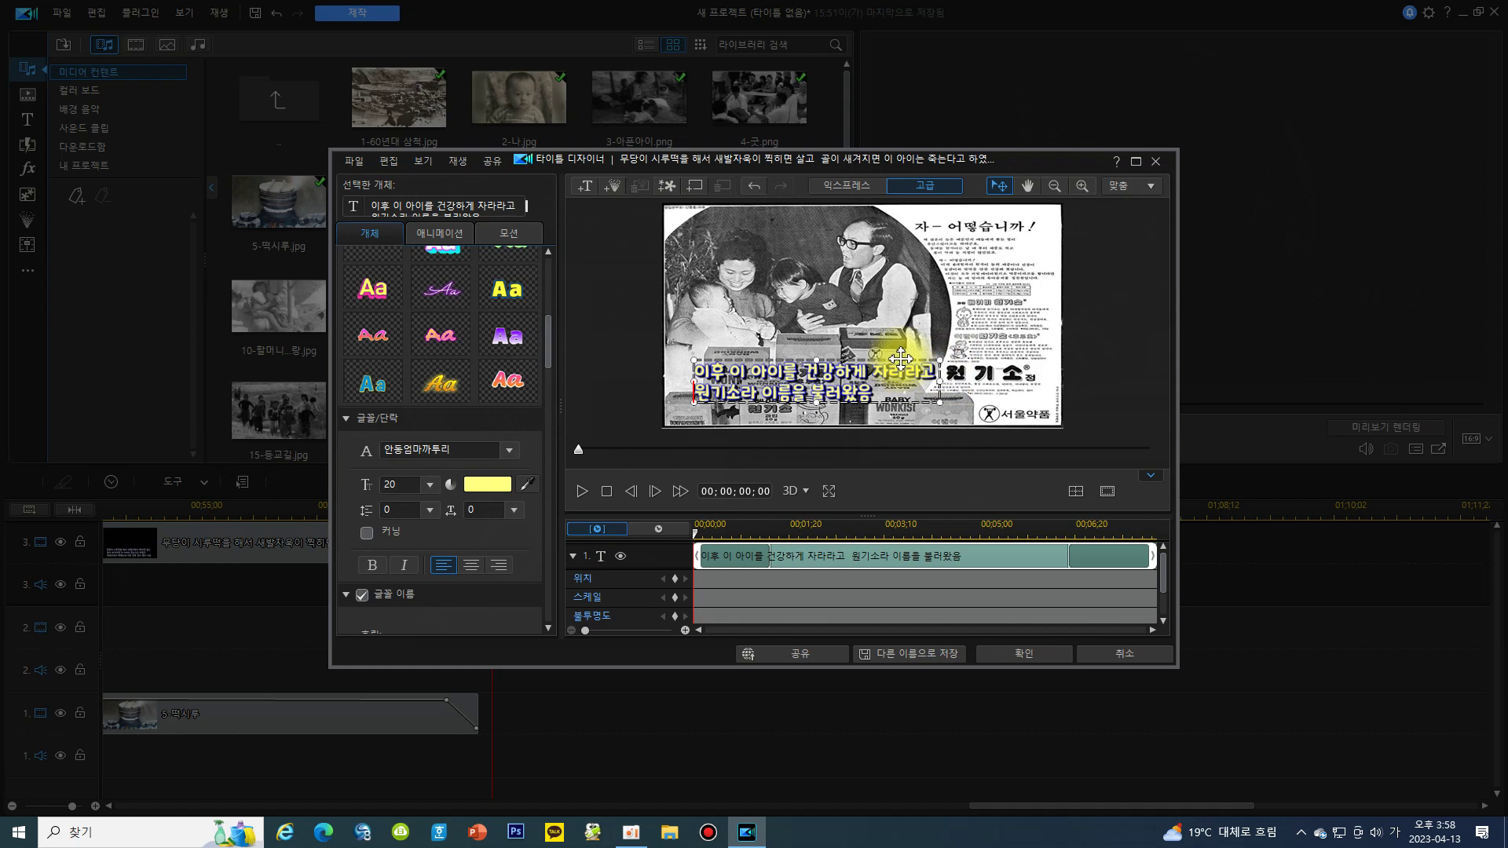
drag(903, 362, 926, 377)
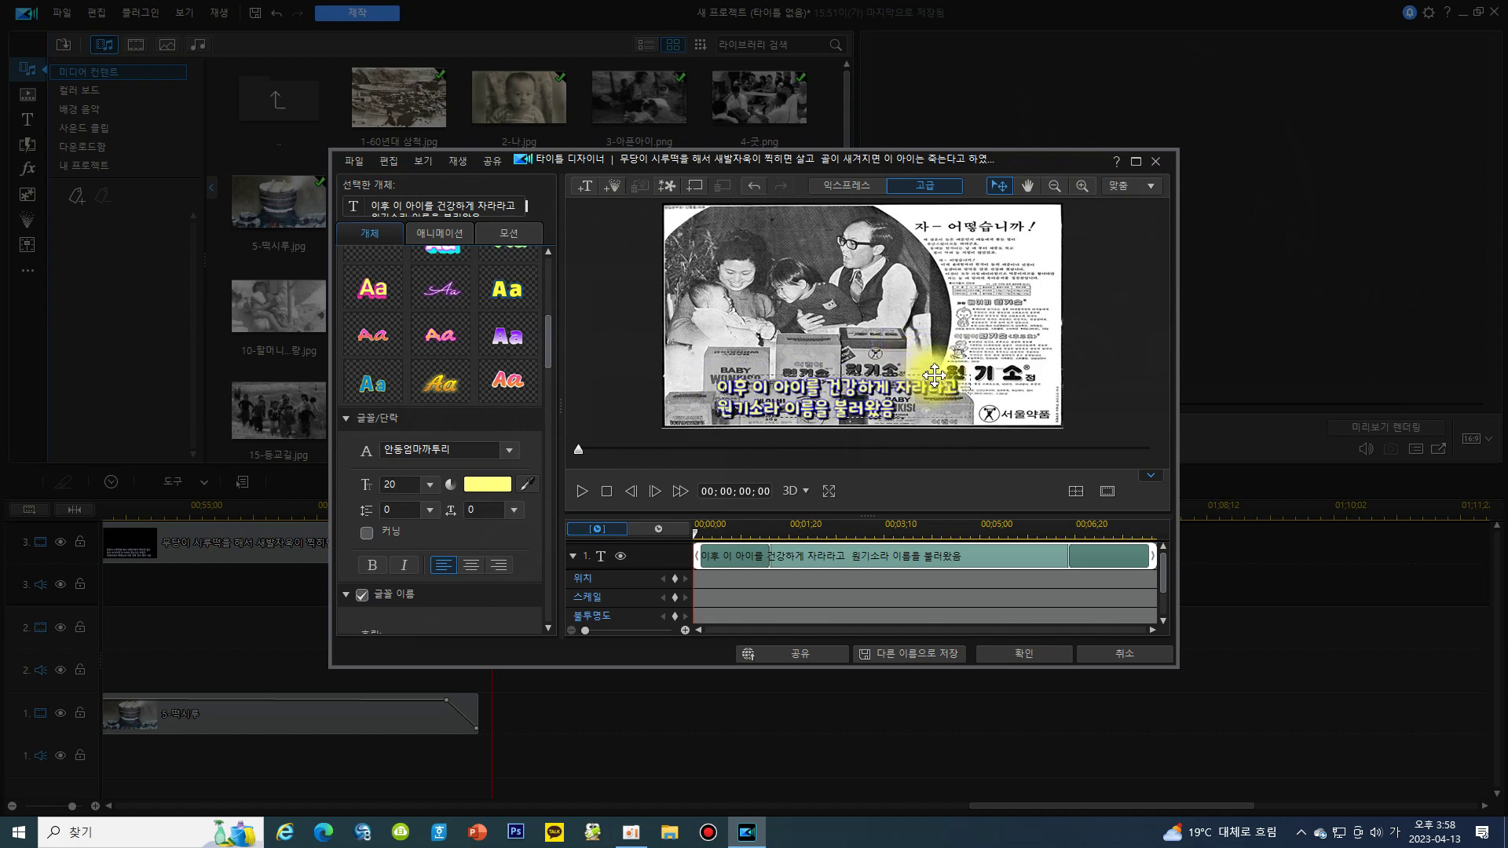
drag(945, 375, 948, 370)
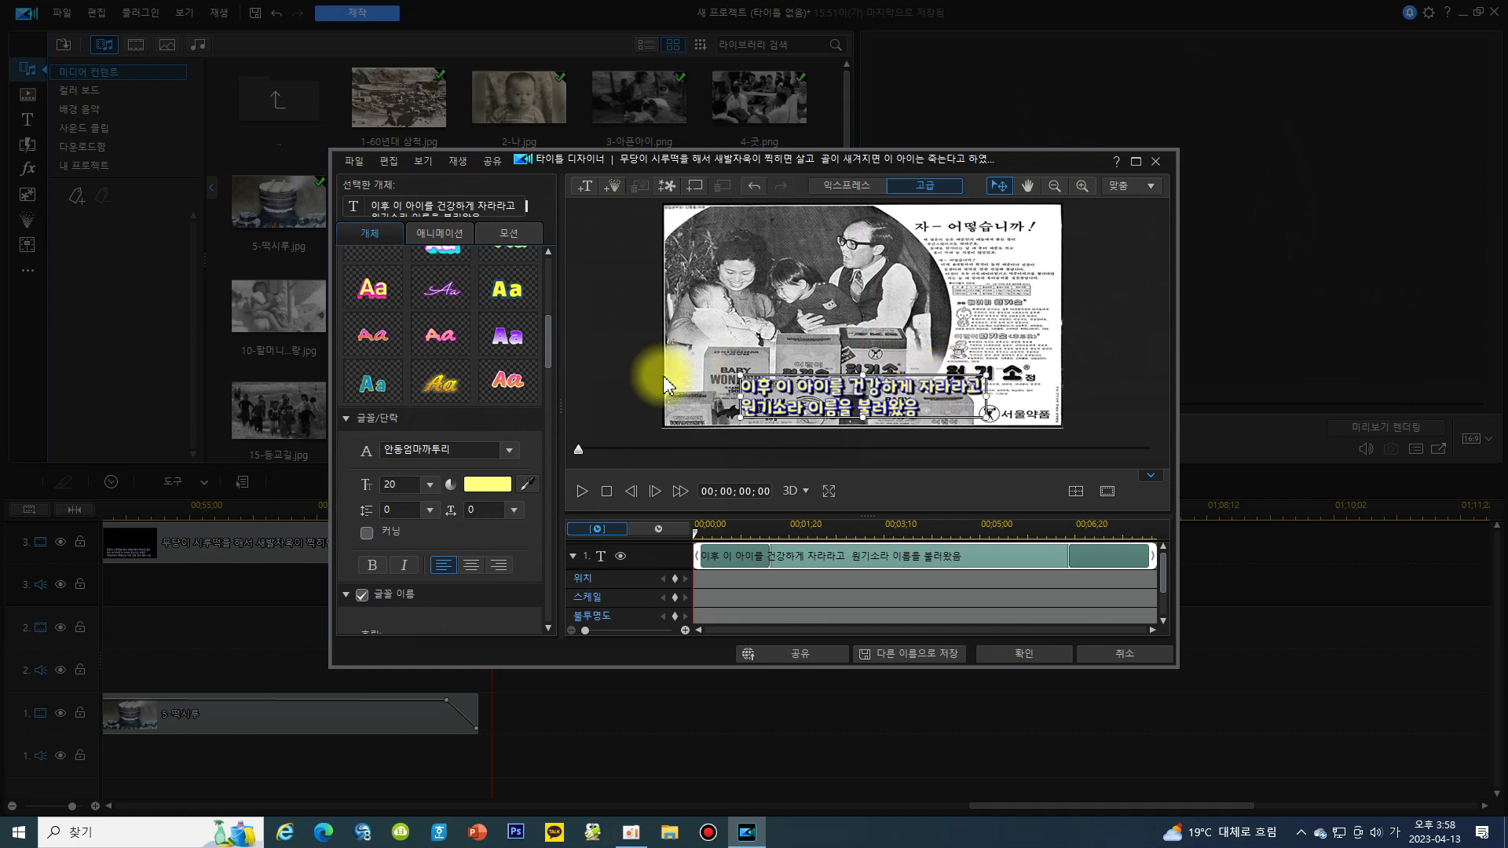
- Try the yellow character preset on the two-line caption and undo it
click(511, 300)
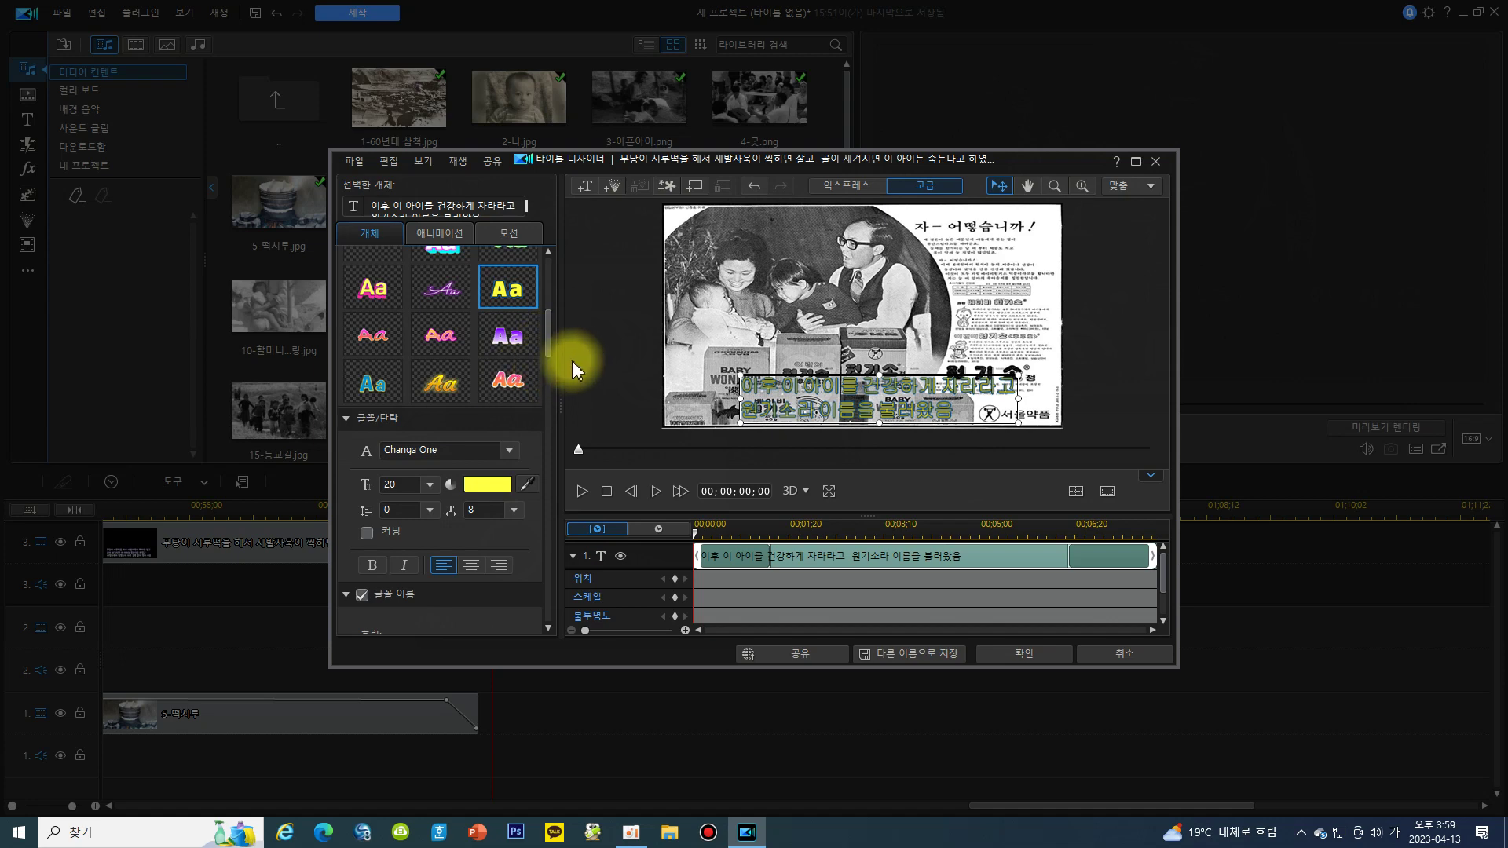
drag(551, 342, 551, 364)
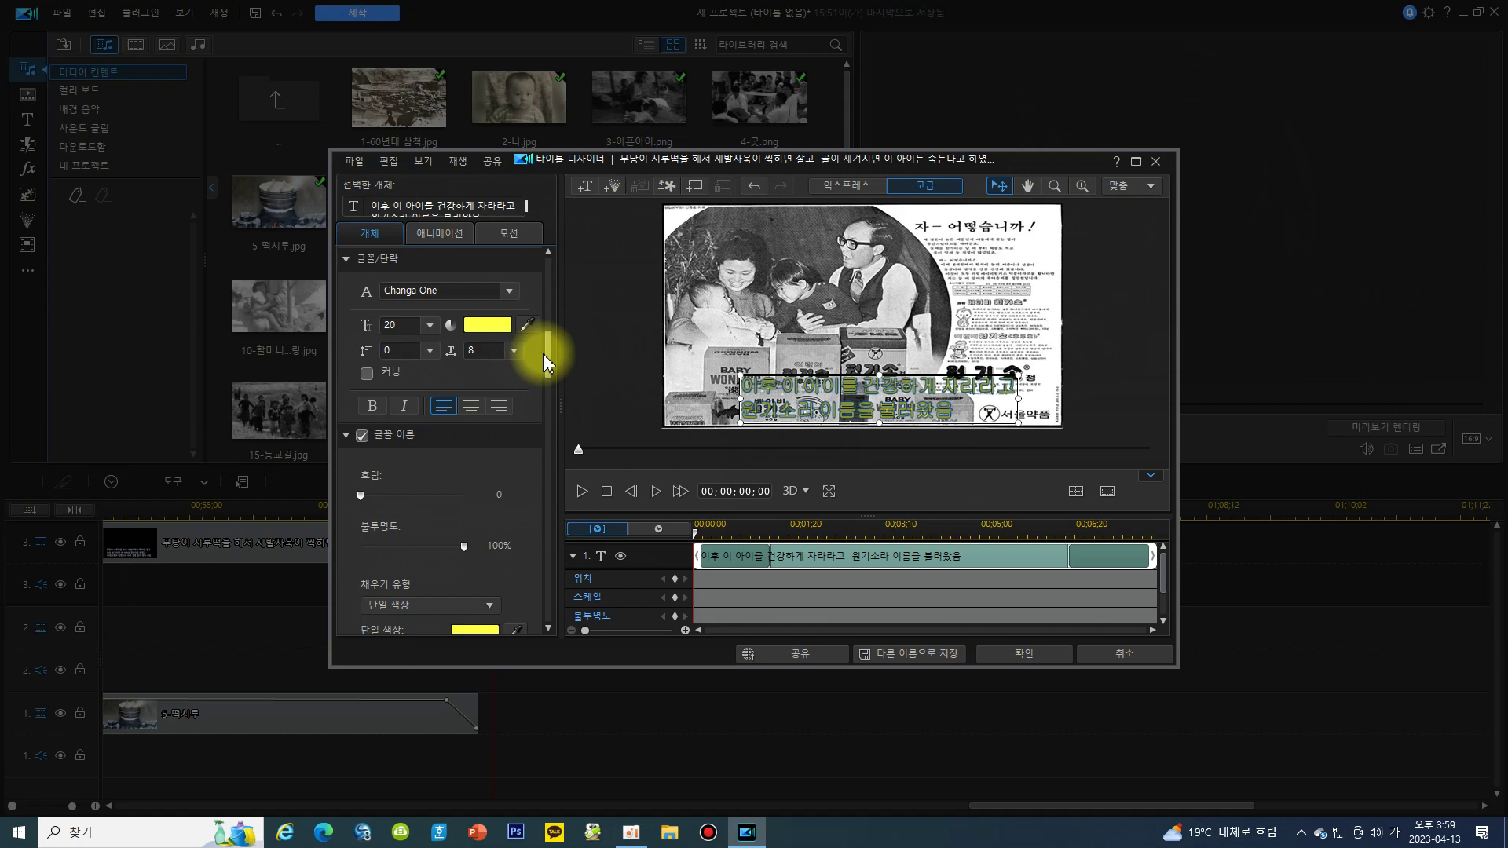
key(ctrl+z)
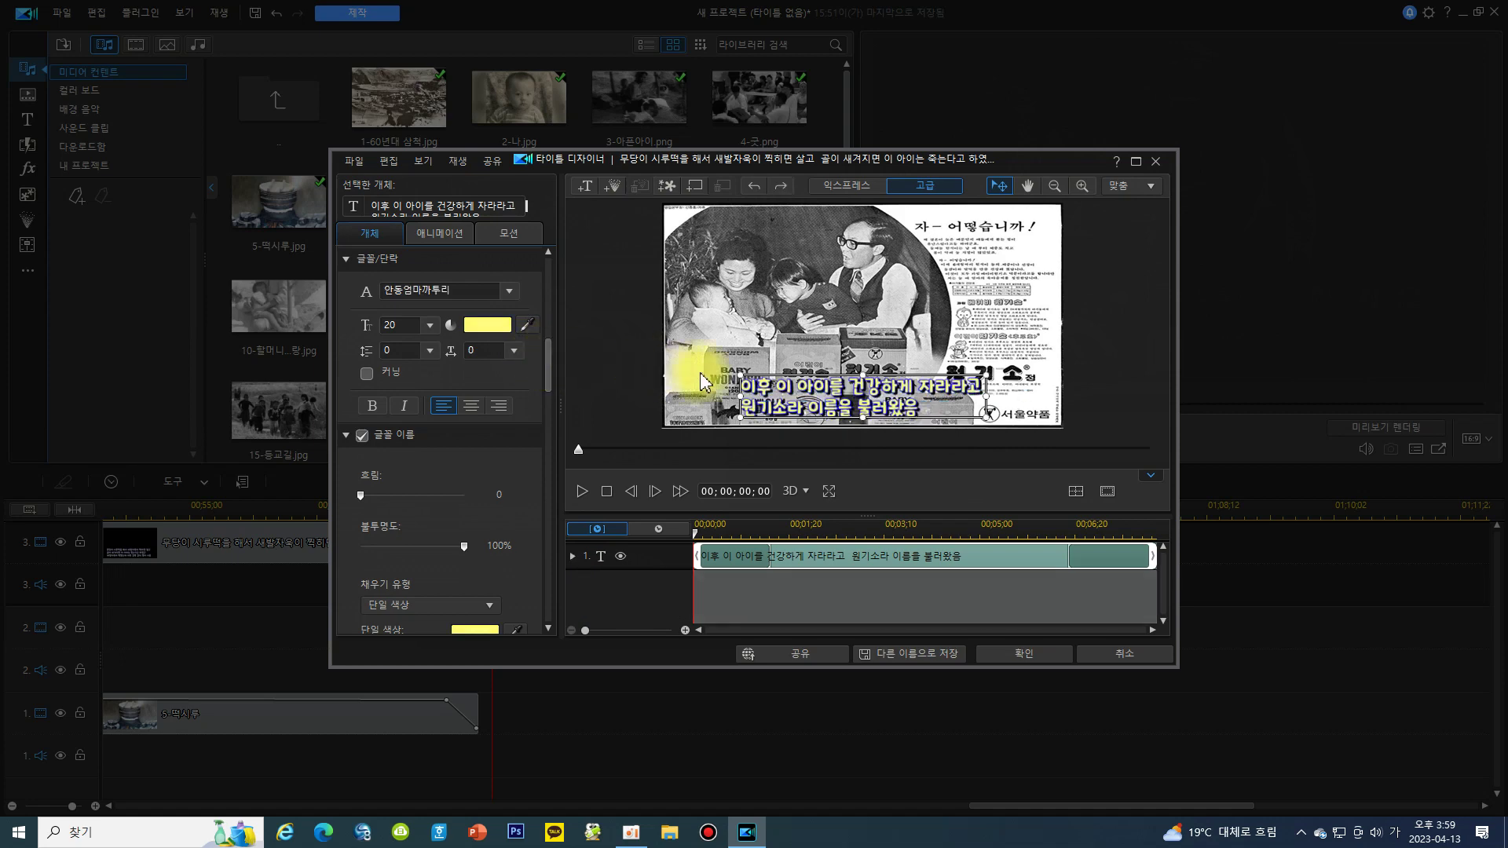
- Recolour the two-line caption bright green (00FF80), look through its border, shadow and backdrop settings, and apply the title changes
click(484, 327)
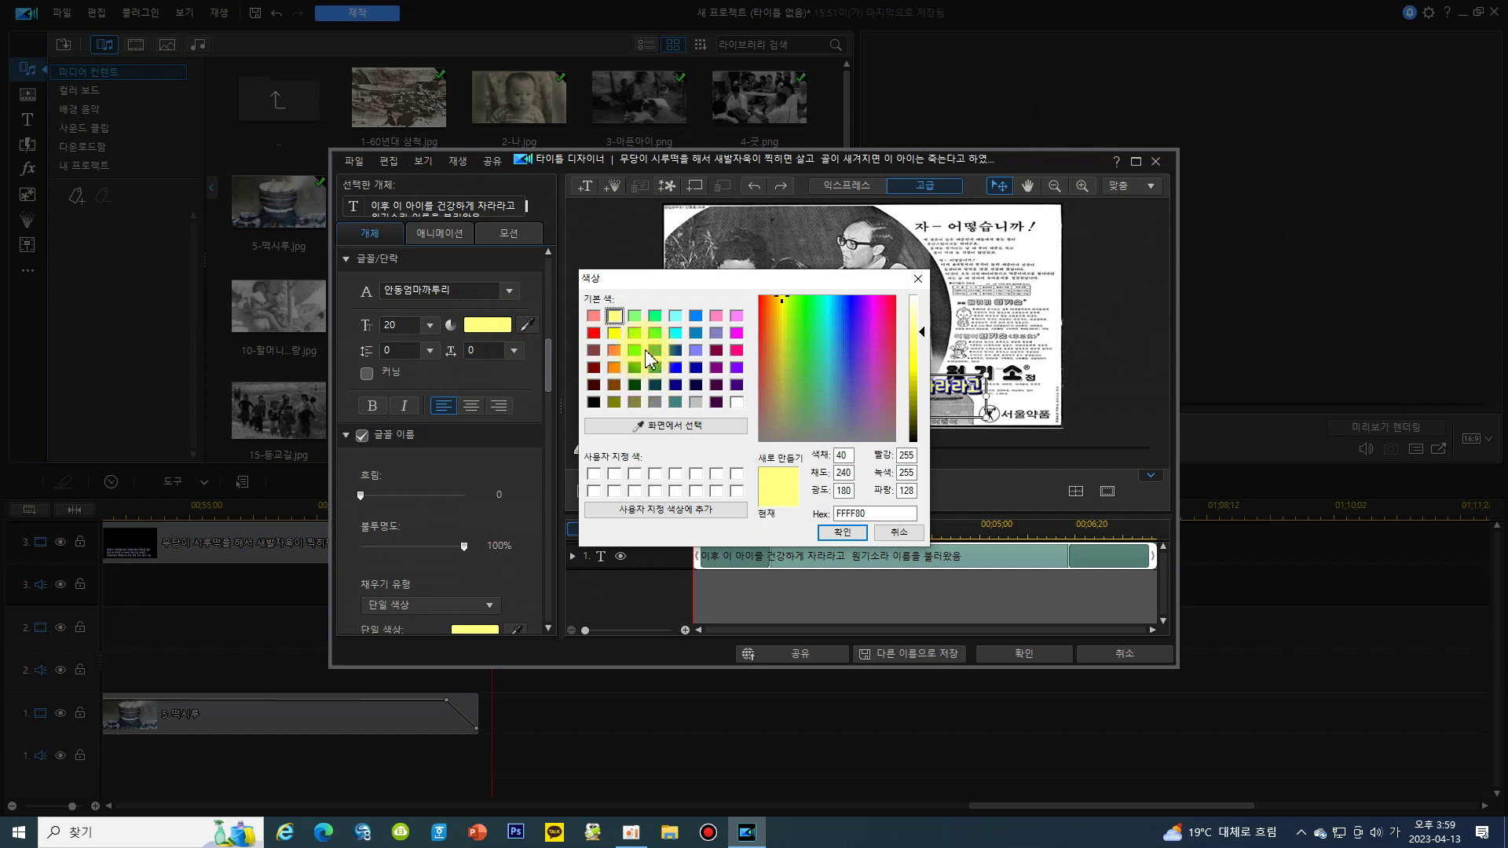
click(655, 316)
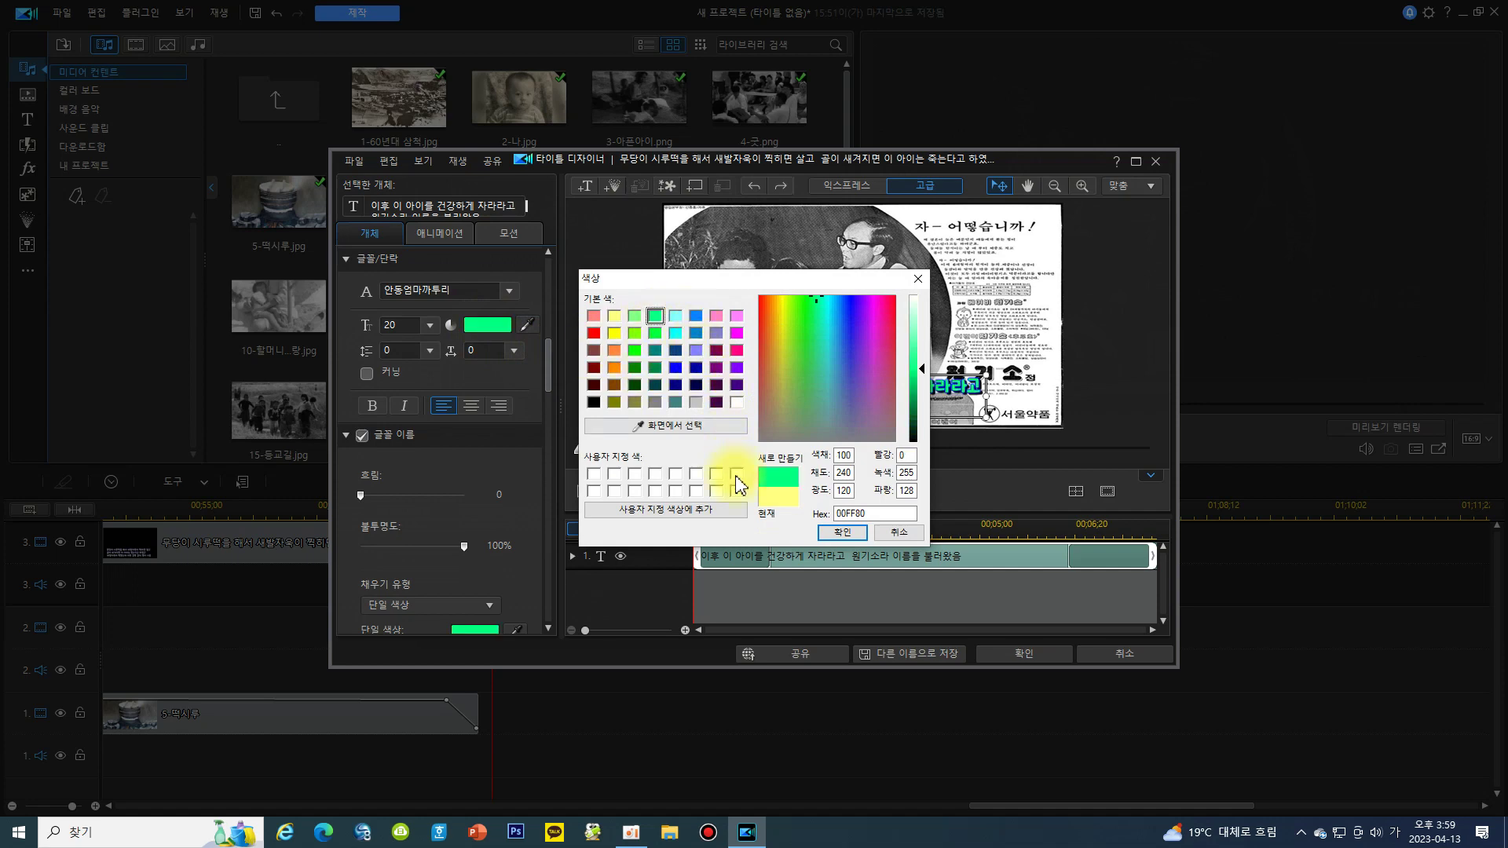
click(843, 531)
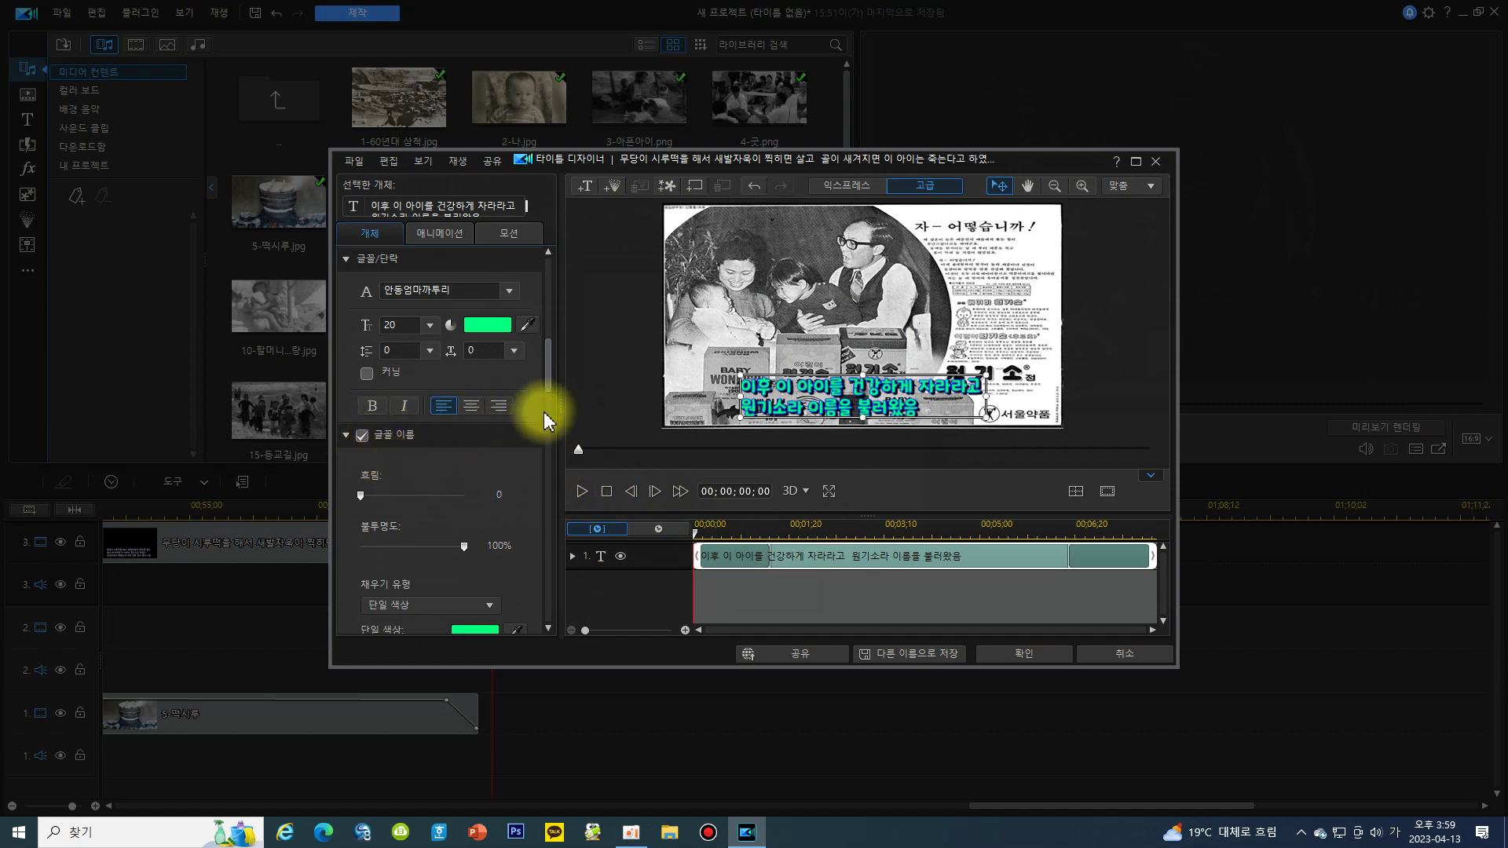
drag(548, 379, 550, 404)
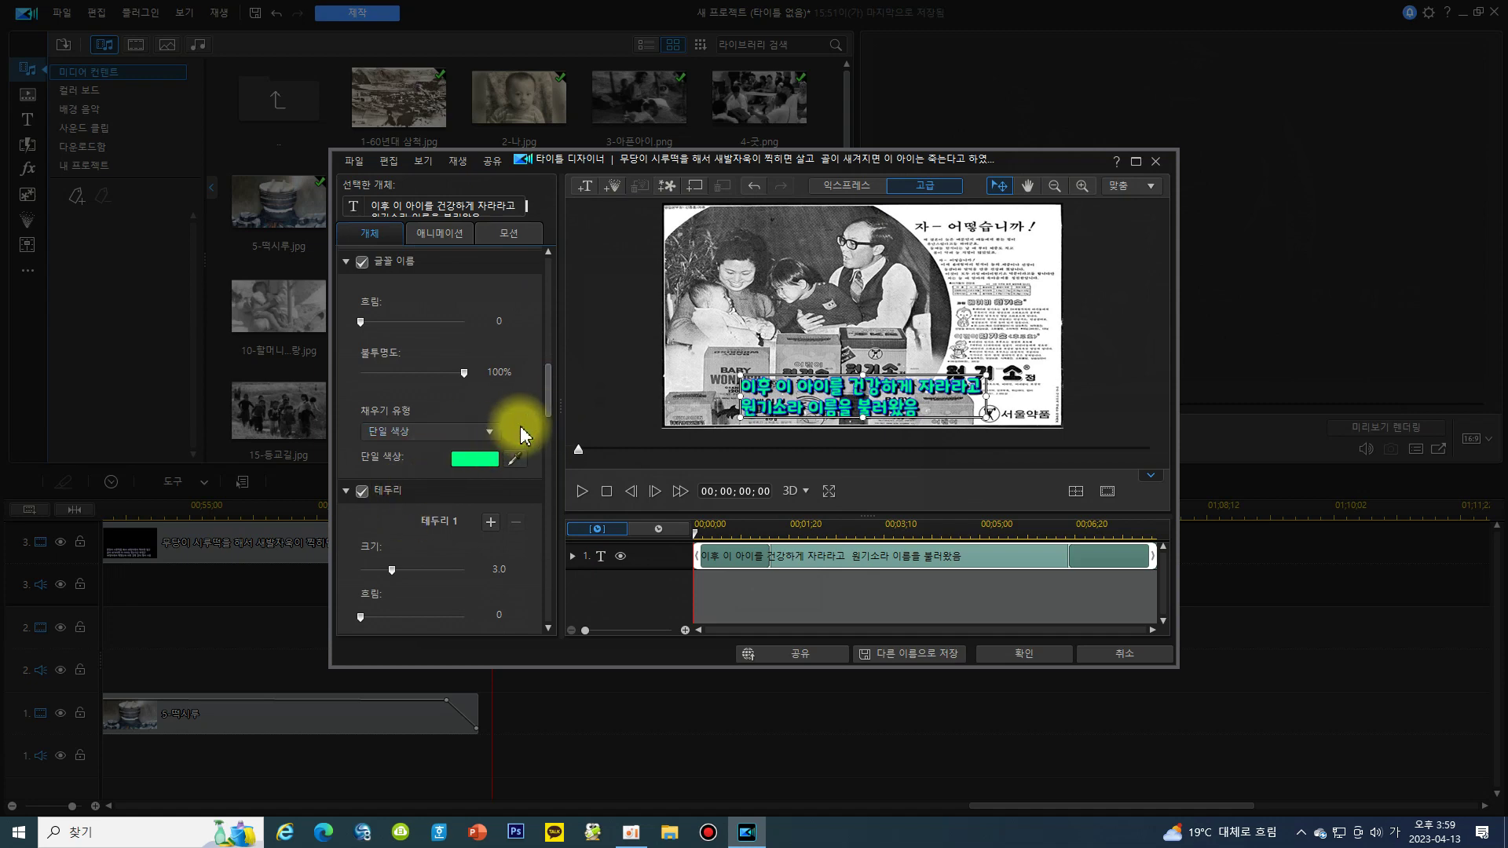
drag(550, 404, 555, 498)
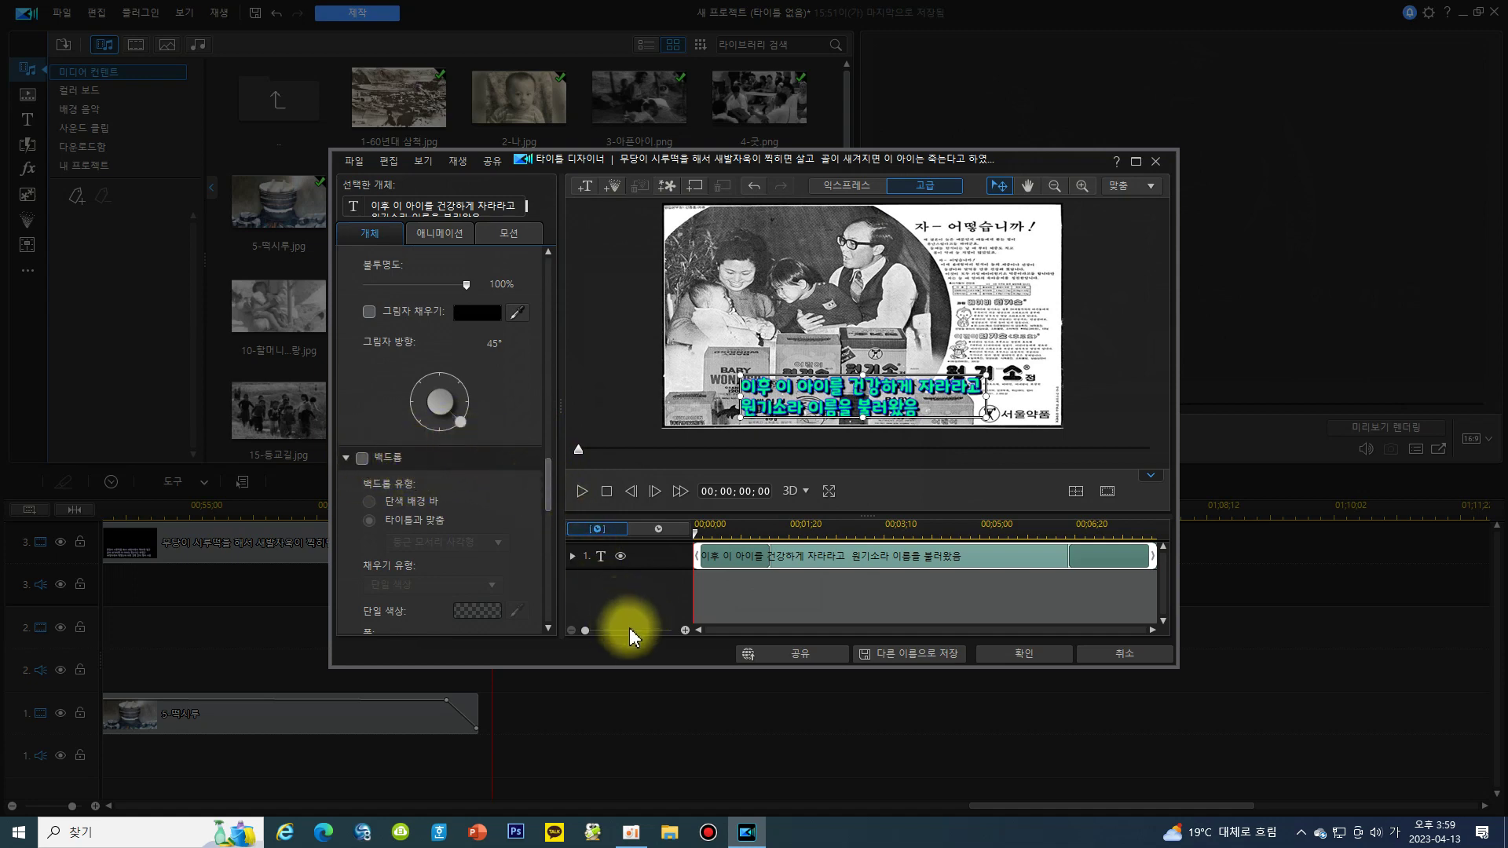
click(1019, 655)
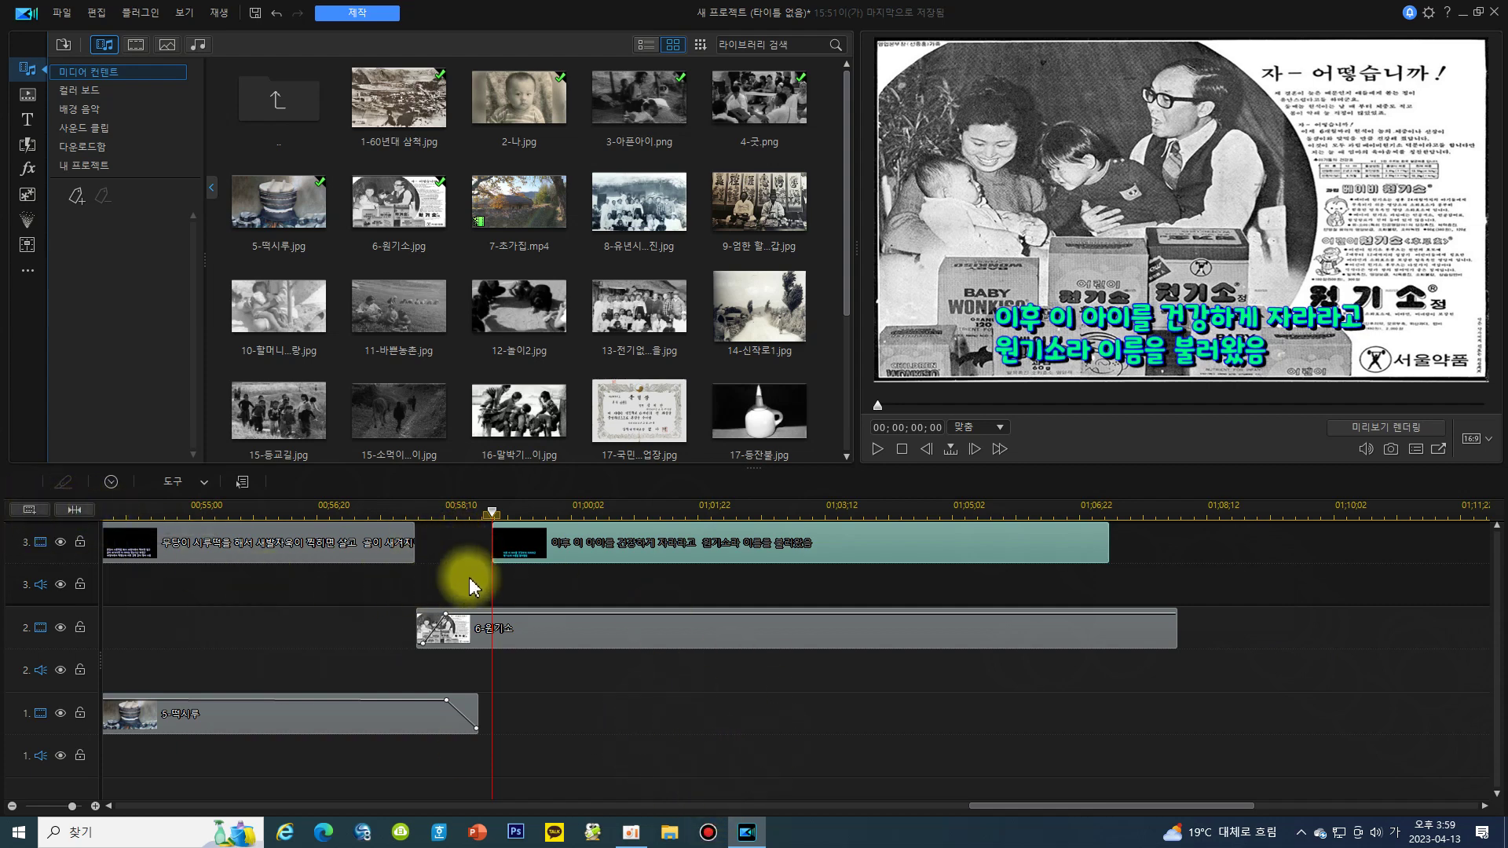
- Add 1 video track above track 3, with 0 audio tracks and 0 effect tracks
scroll(39, 521, up, 4)
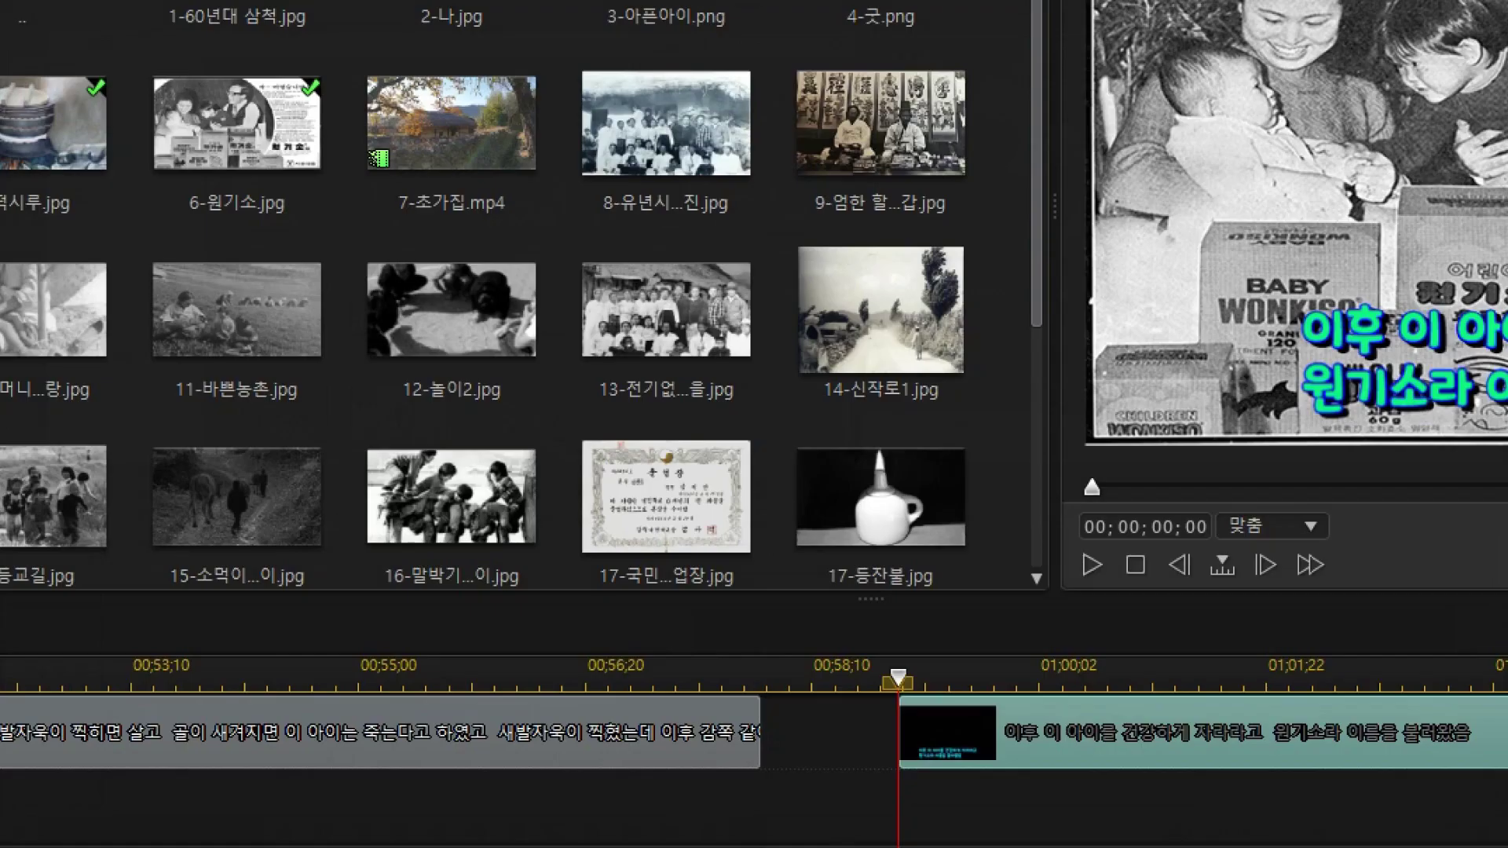
scroll(754, 730, down, 3)
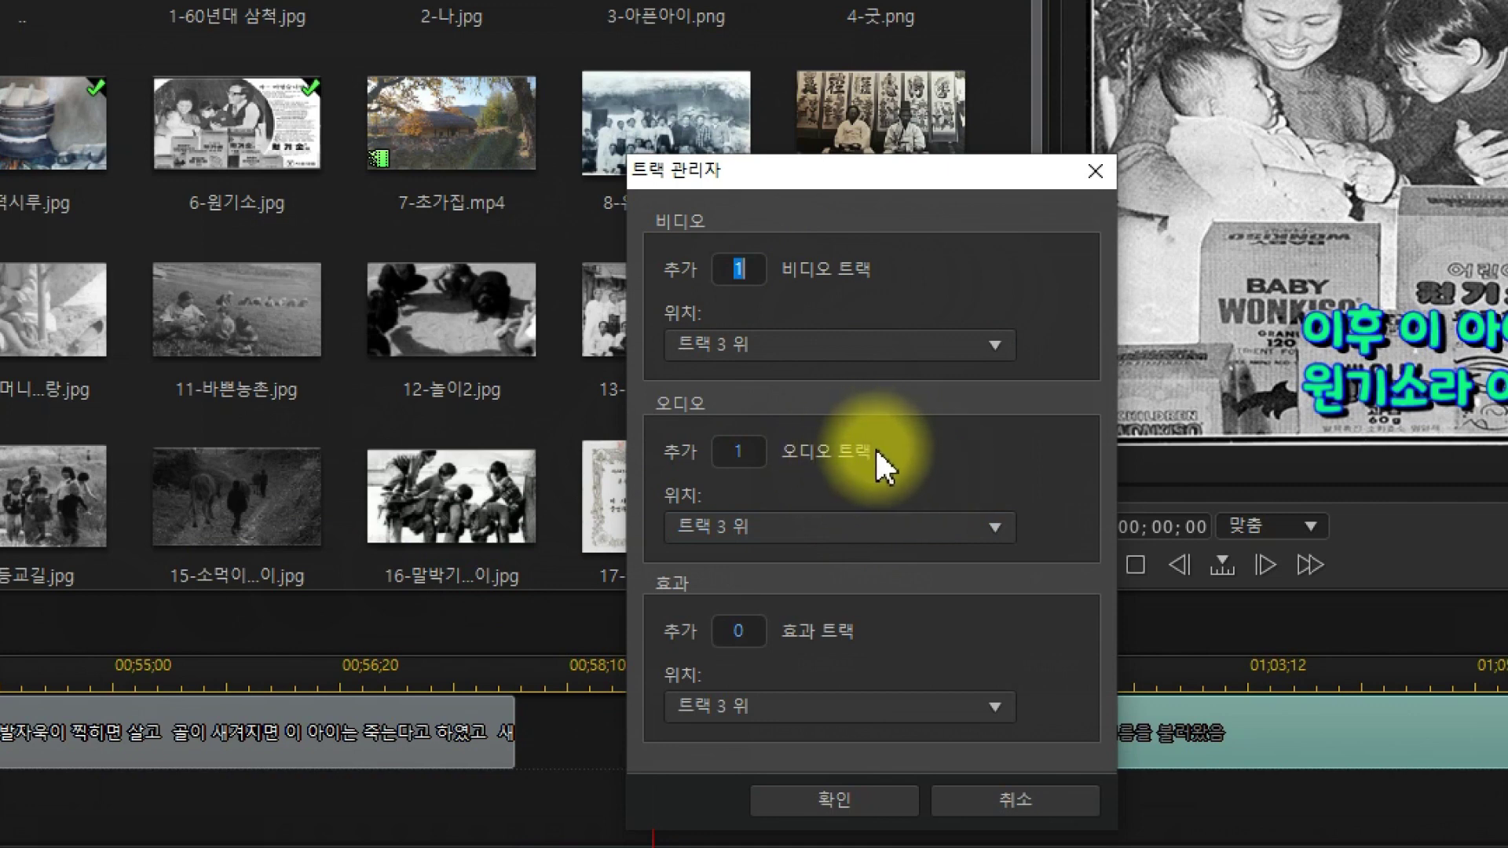
click(740, 449)
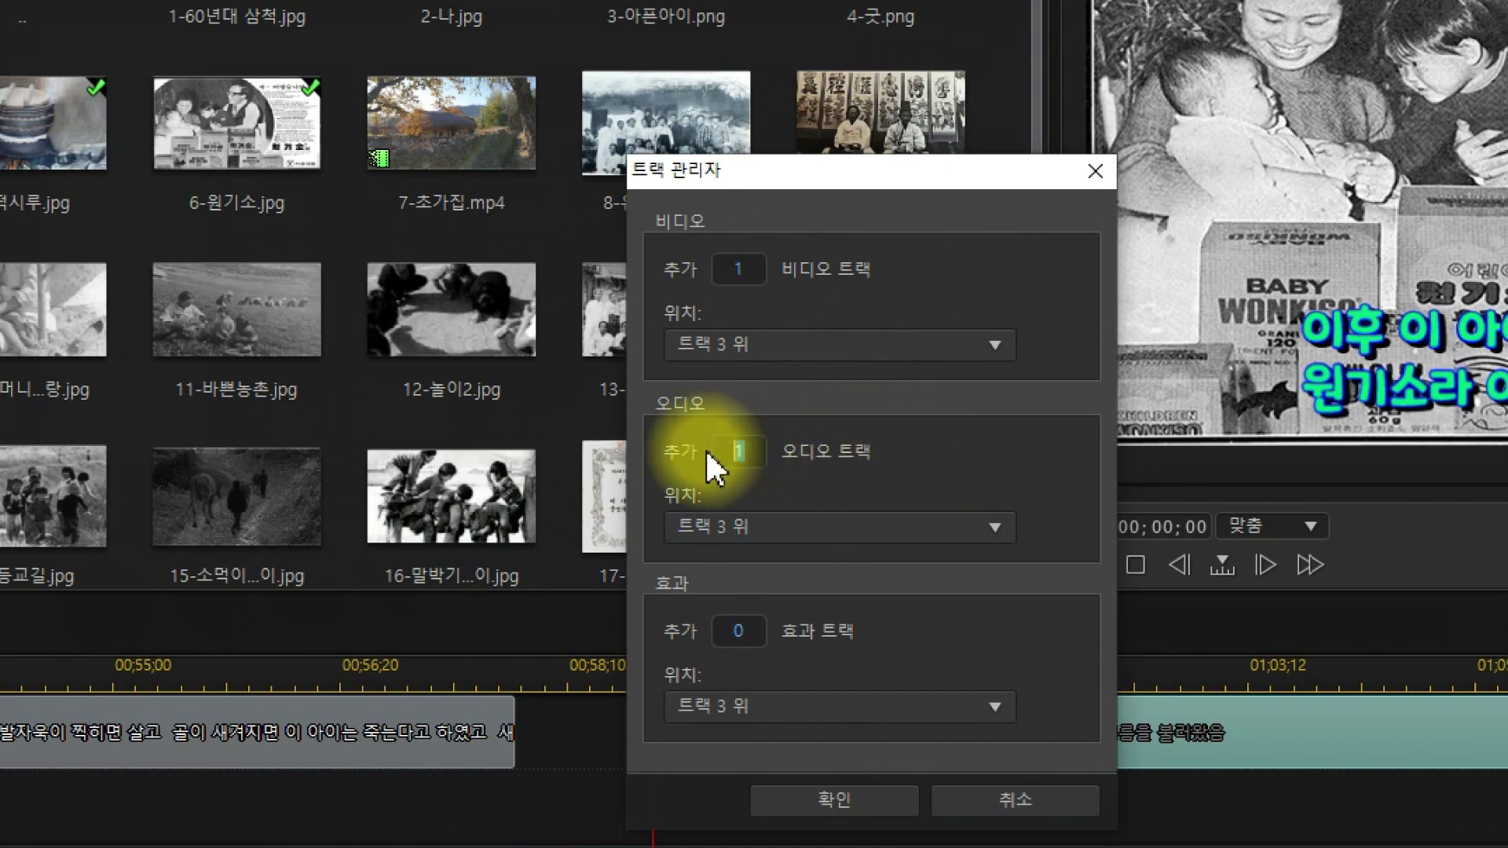
text(0)
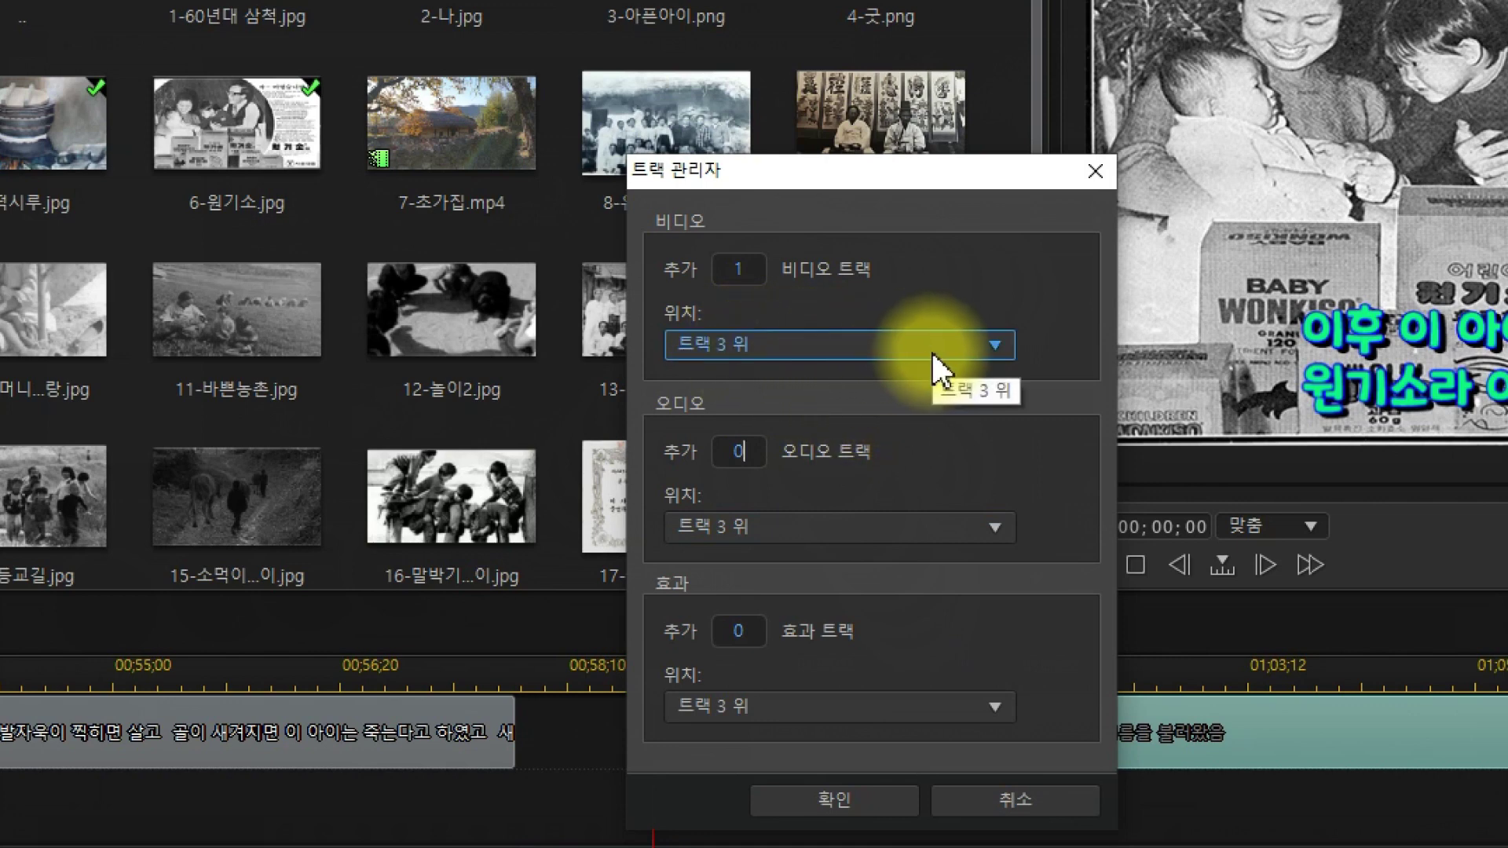
click(840, 798)
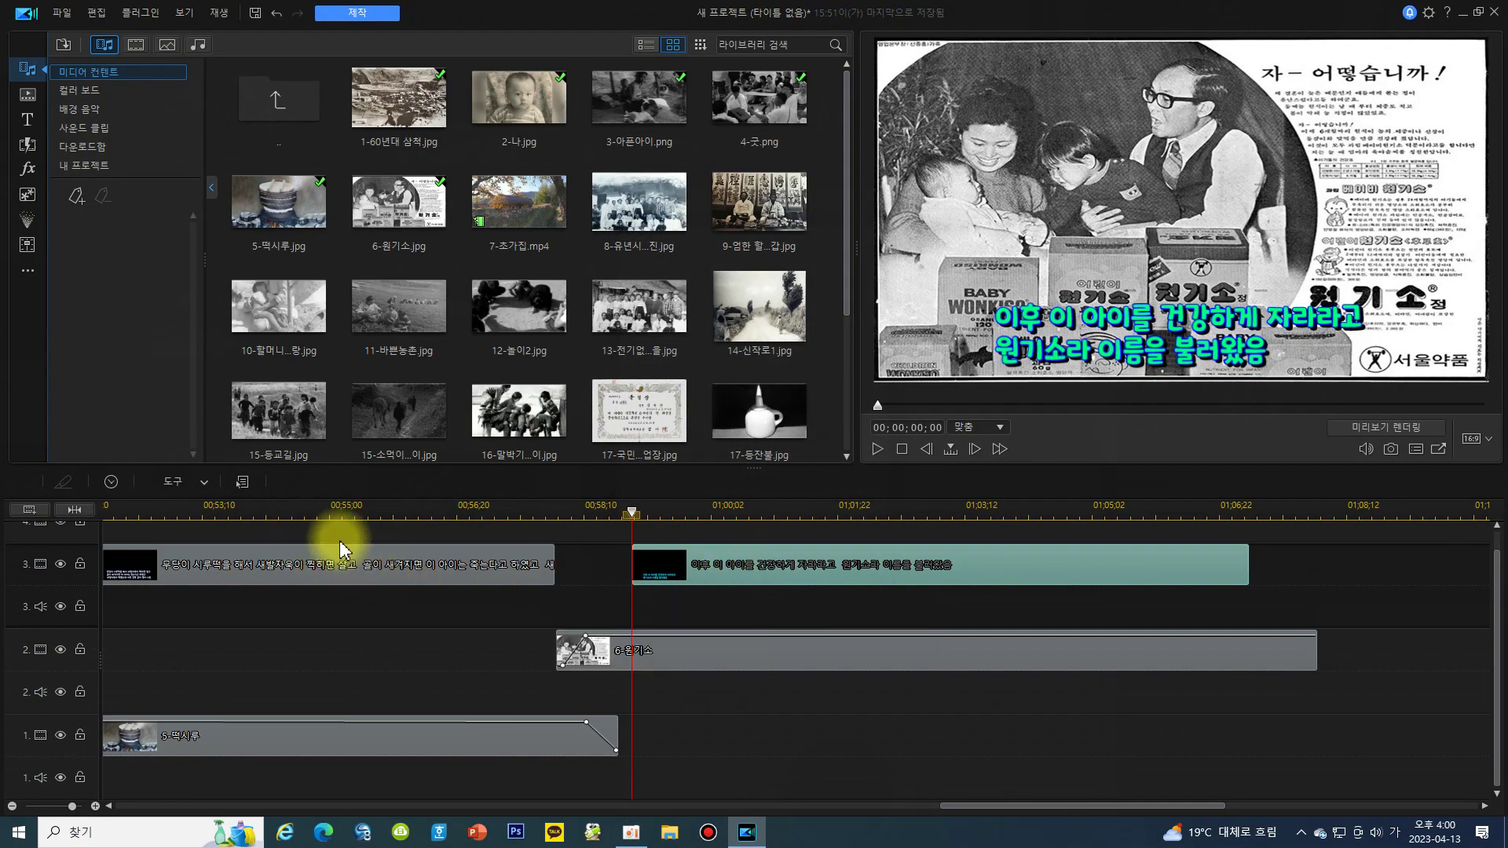
drag(1490, 589, 1497, 567)
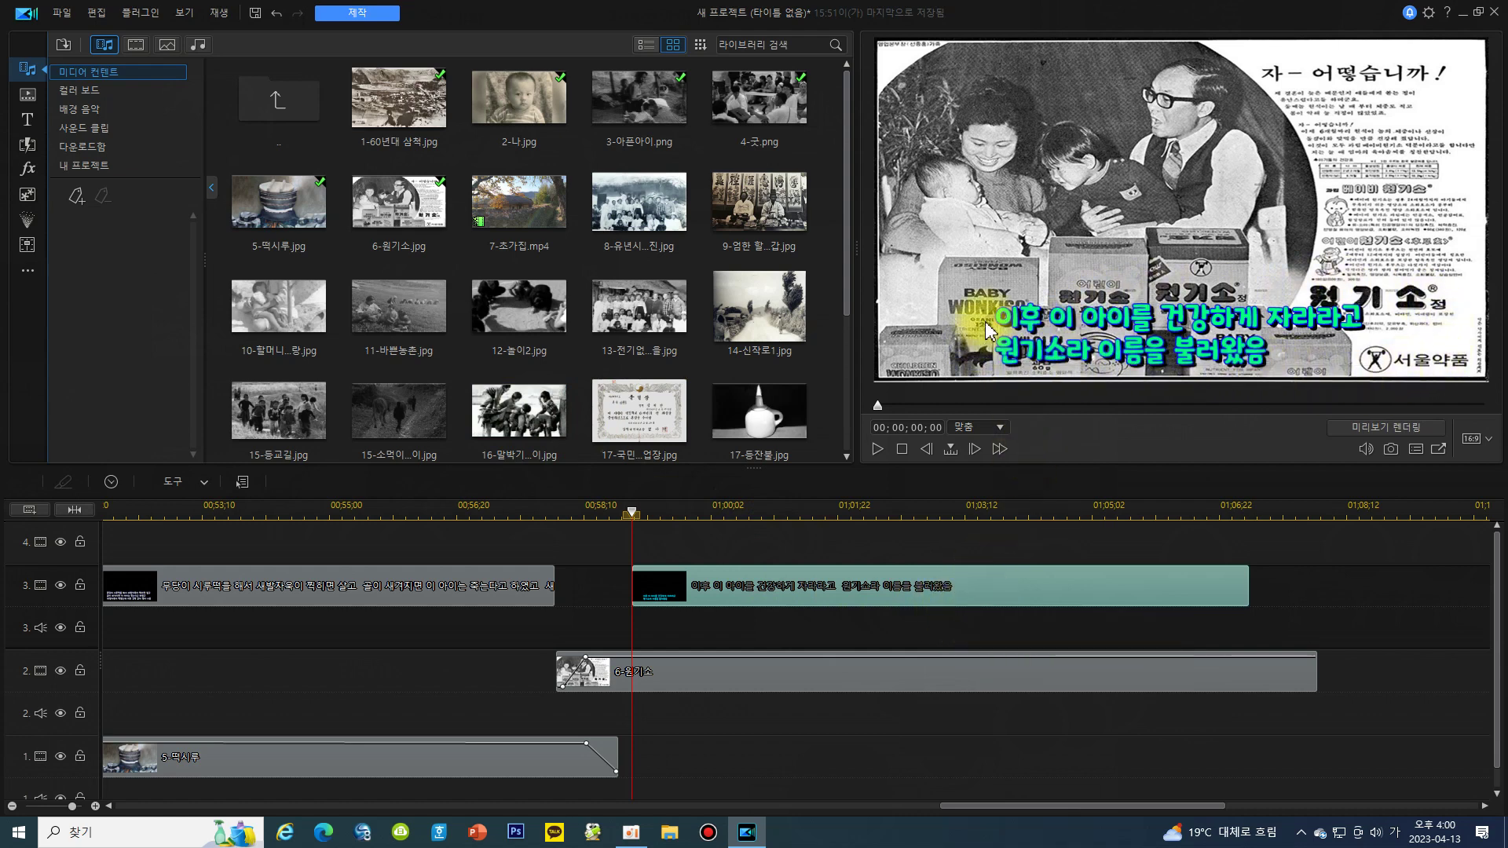
- Place the dark blue colour board on track 4, starting at the same point as the 6-원기소 caption
click(364, 206)
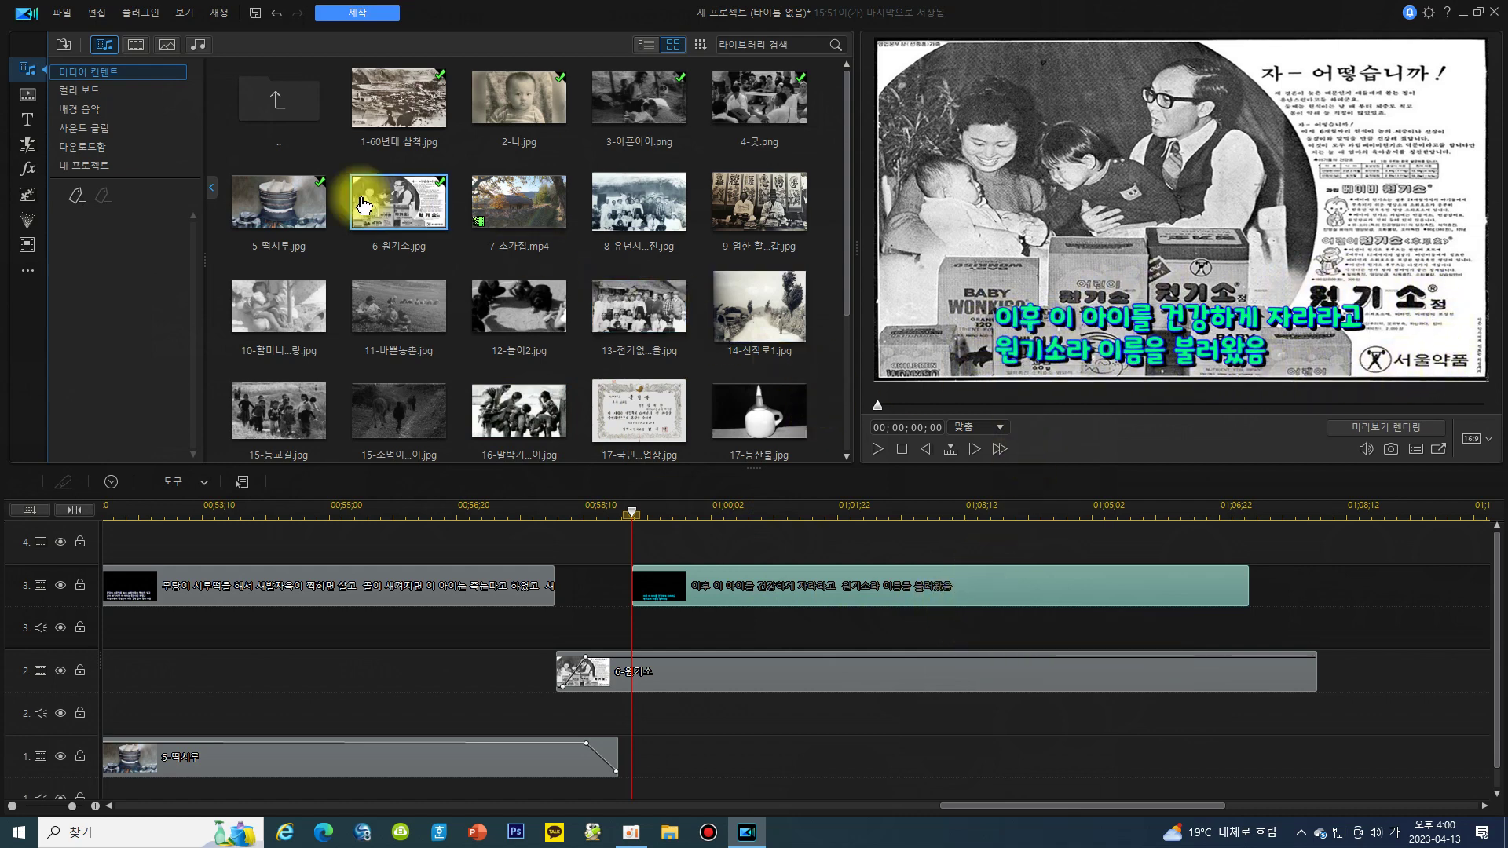
click(87, 94)
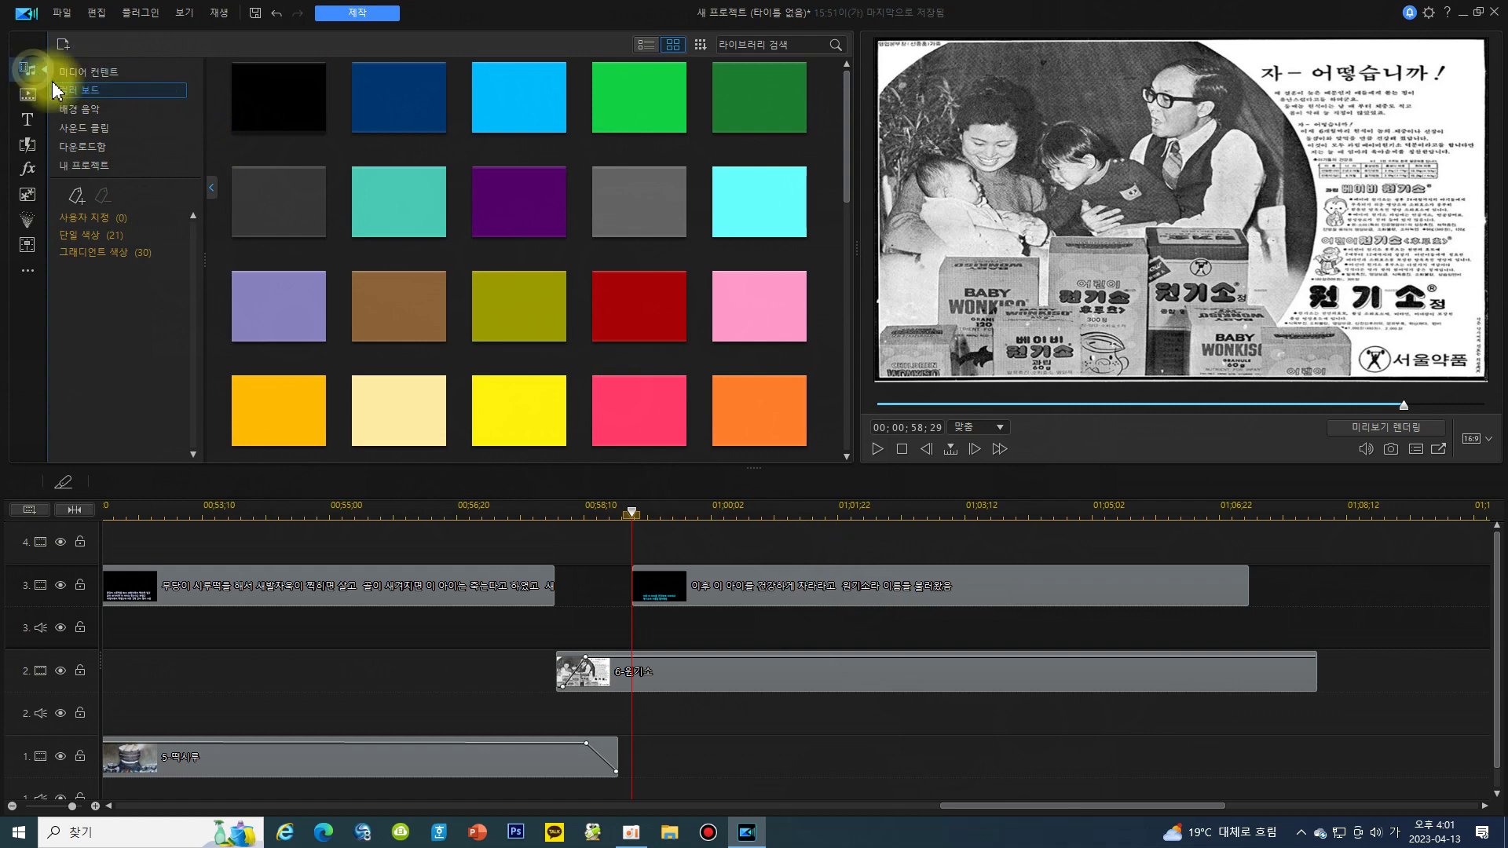
click(79, 74)
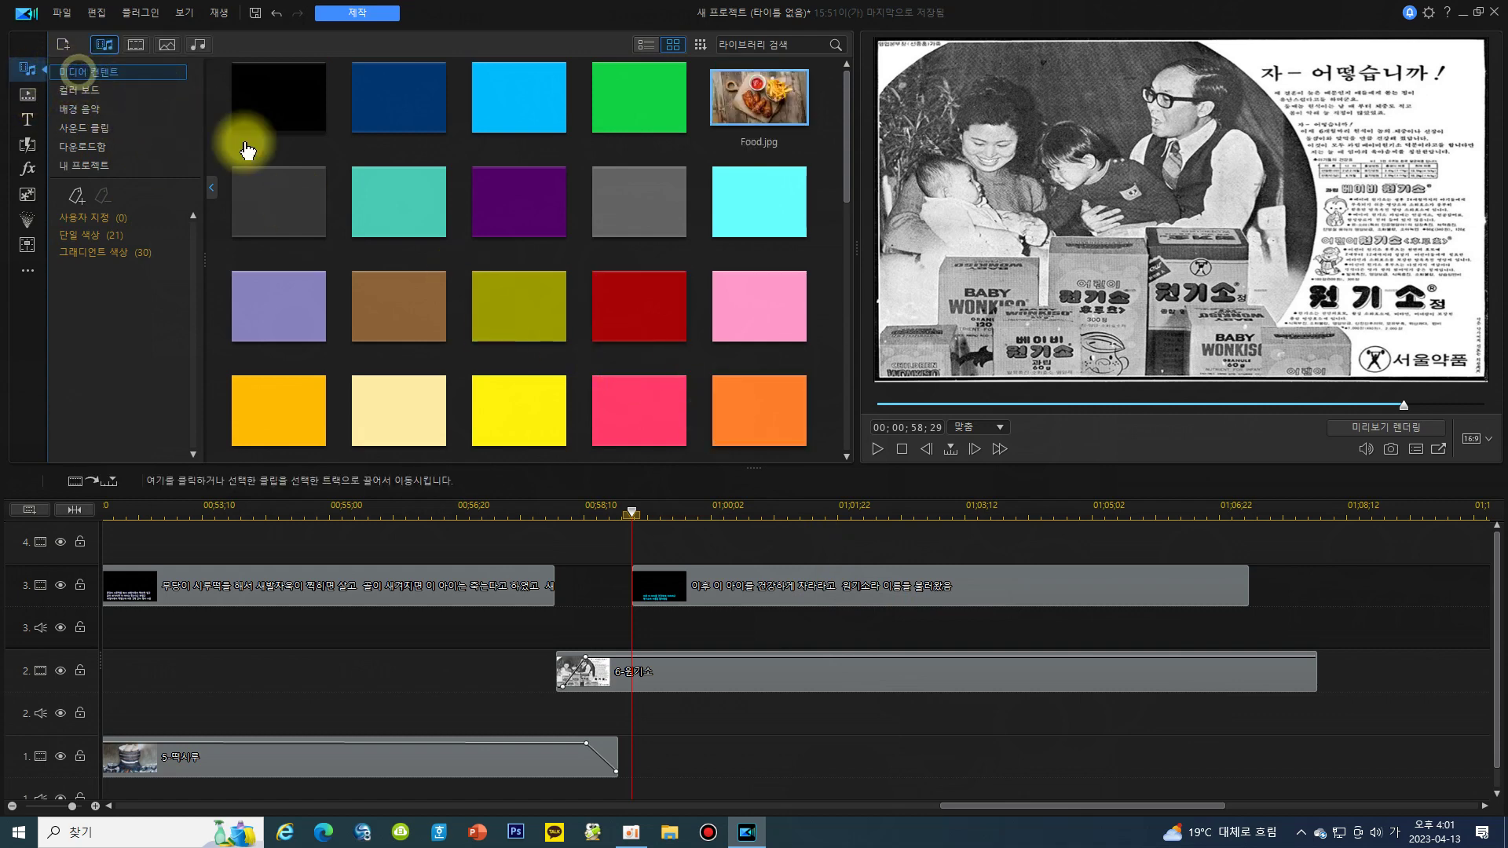
click(883, 513)
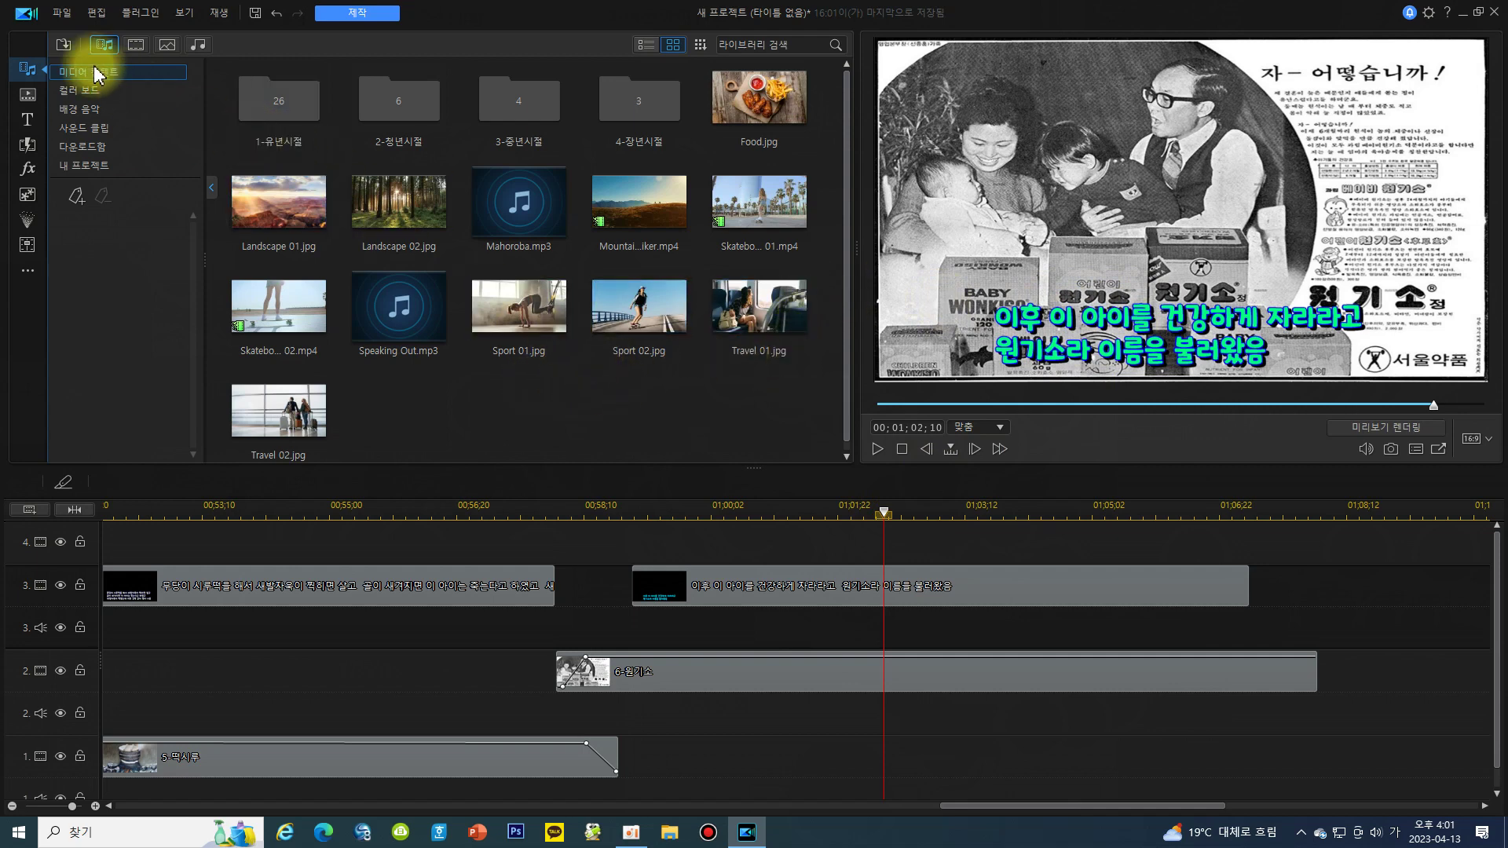
click(88, 92)
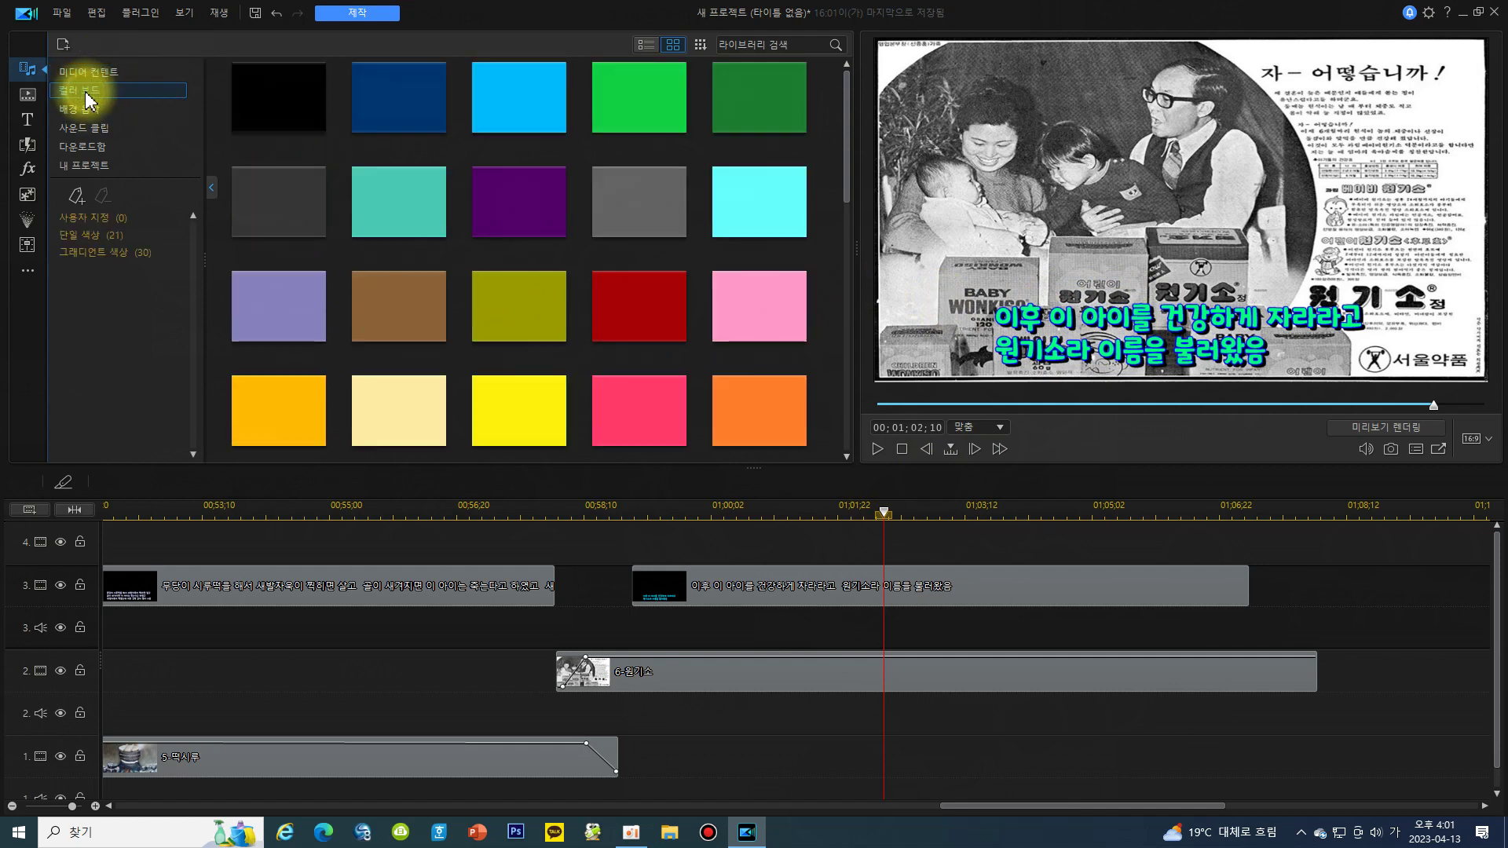
click(410, 102)
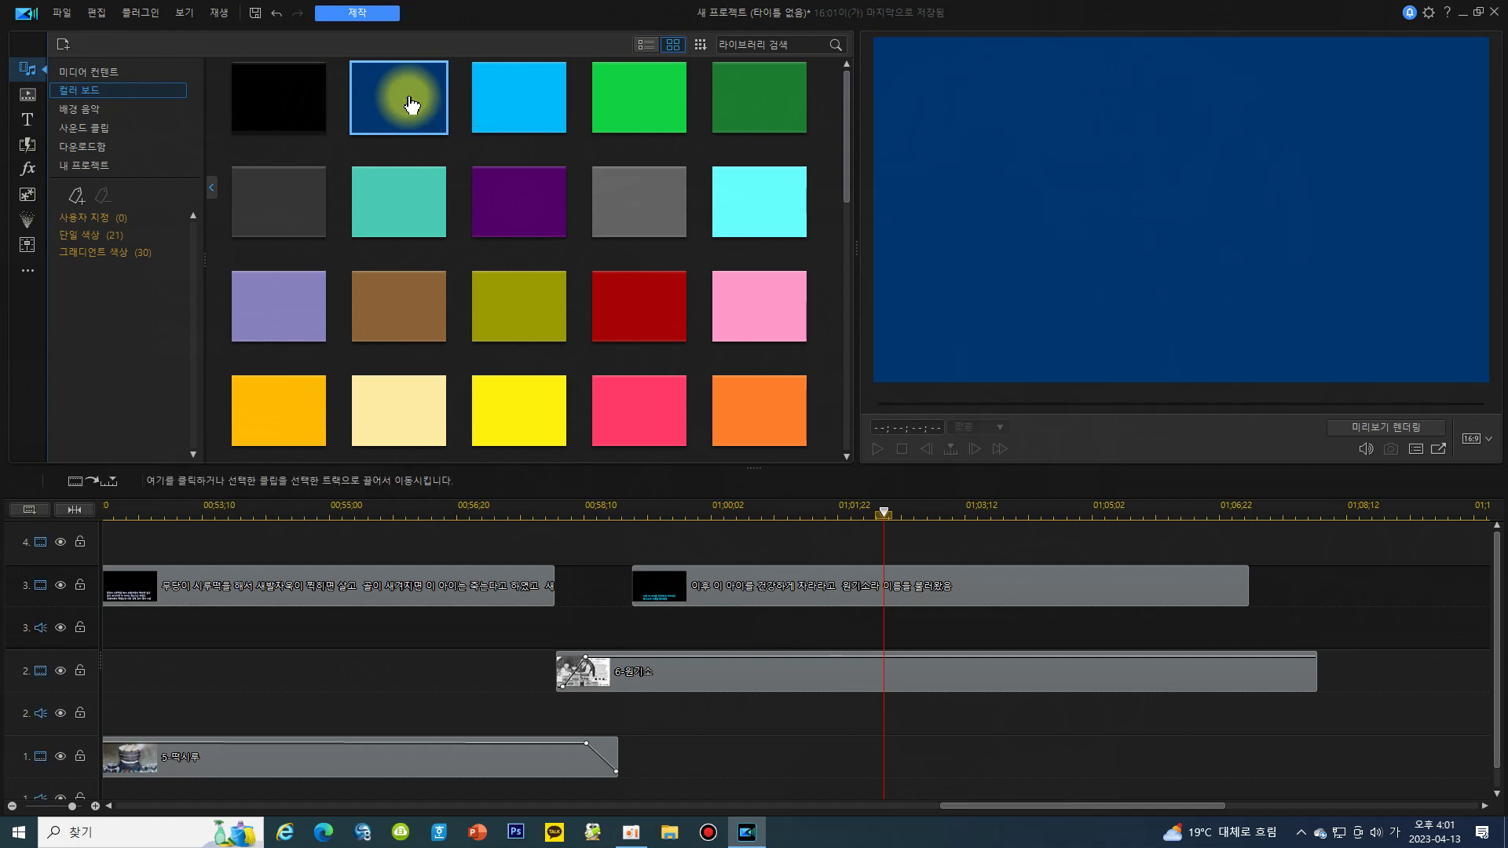
drag(410, 105, 633, 540)
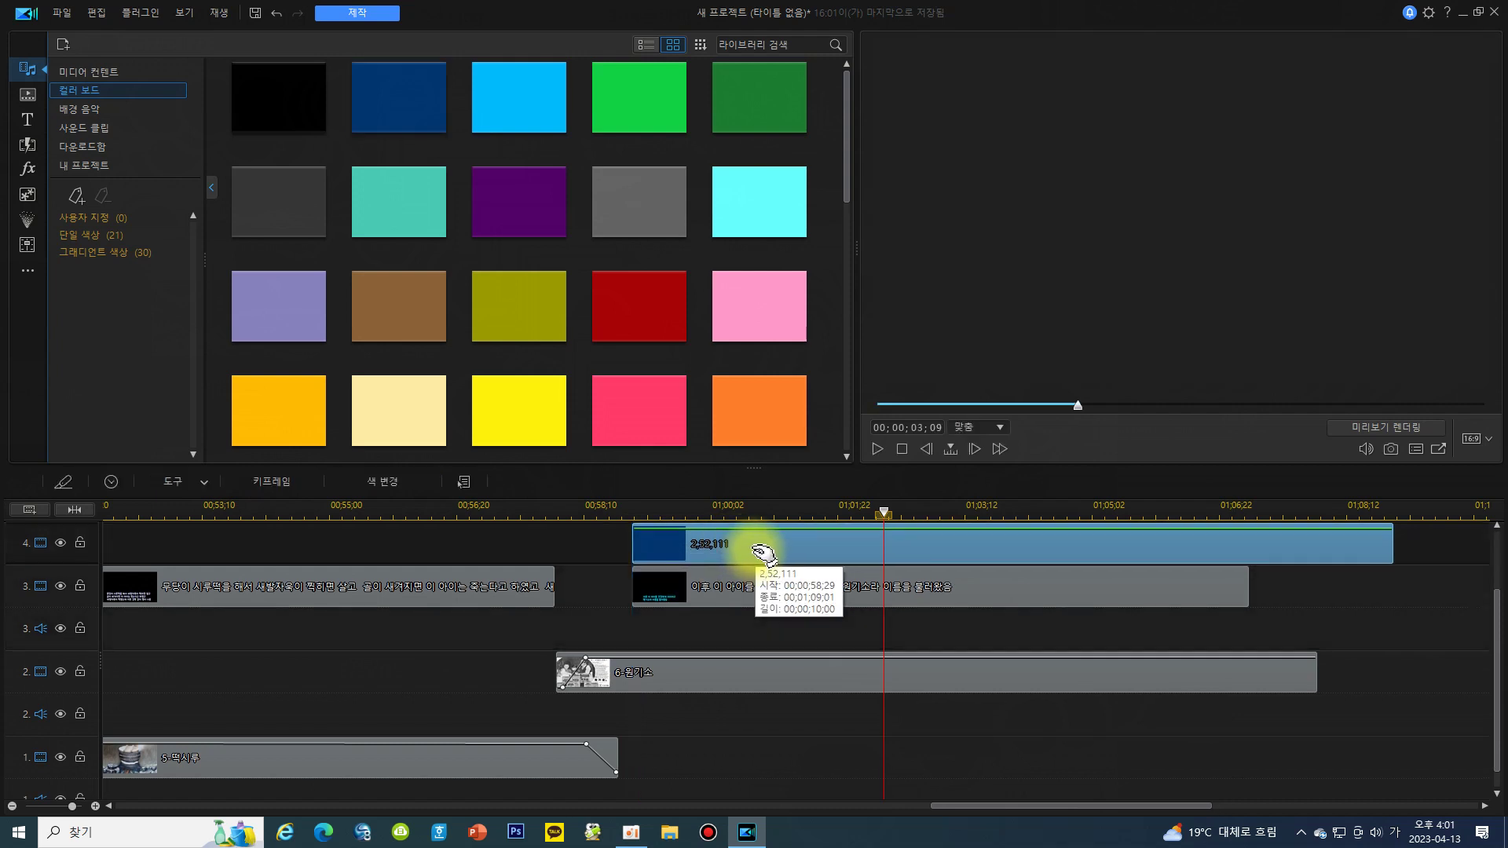
- Trim the dark blue colour board to the two-line caption's end and restack them, with the caption on track 4 above the board on track 3
drag(1391, 540, 1253, 558)
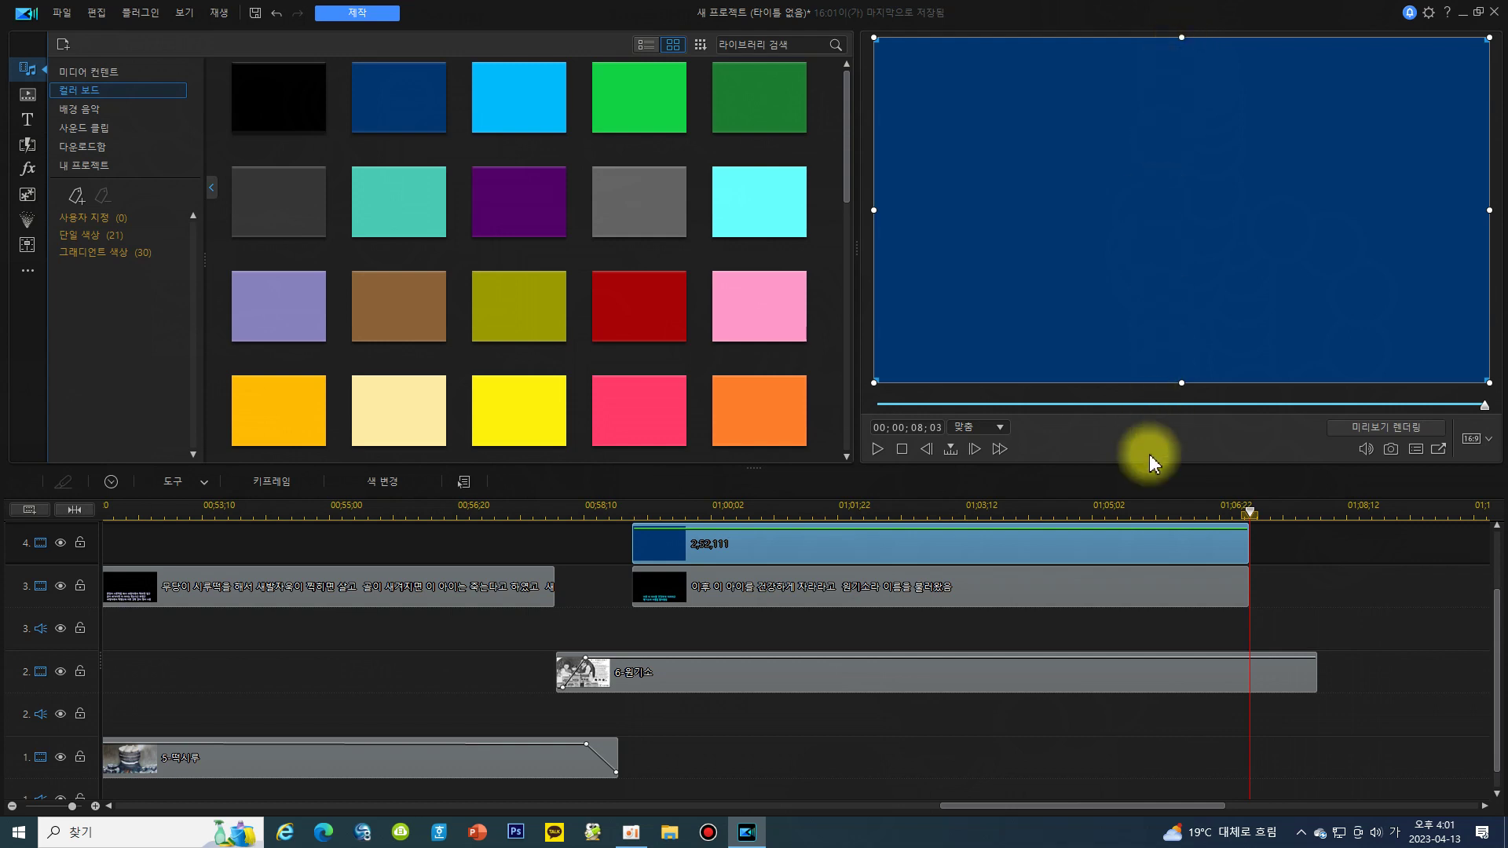
click(1008, 542)
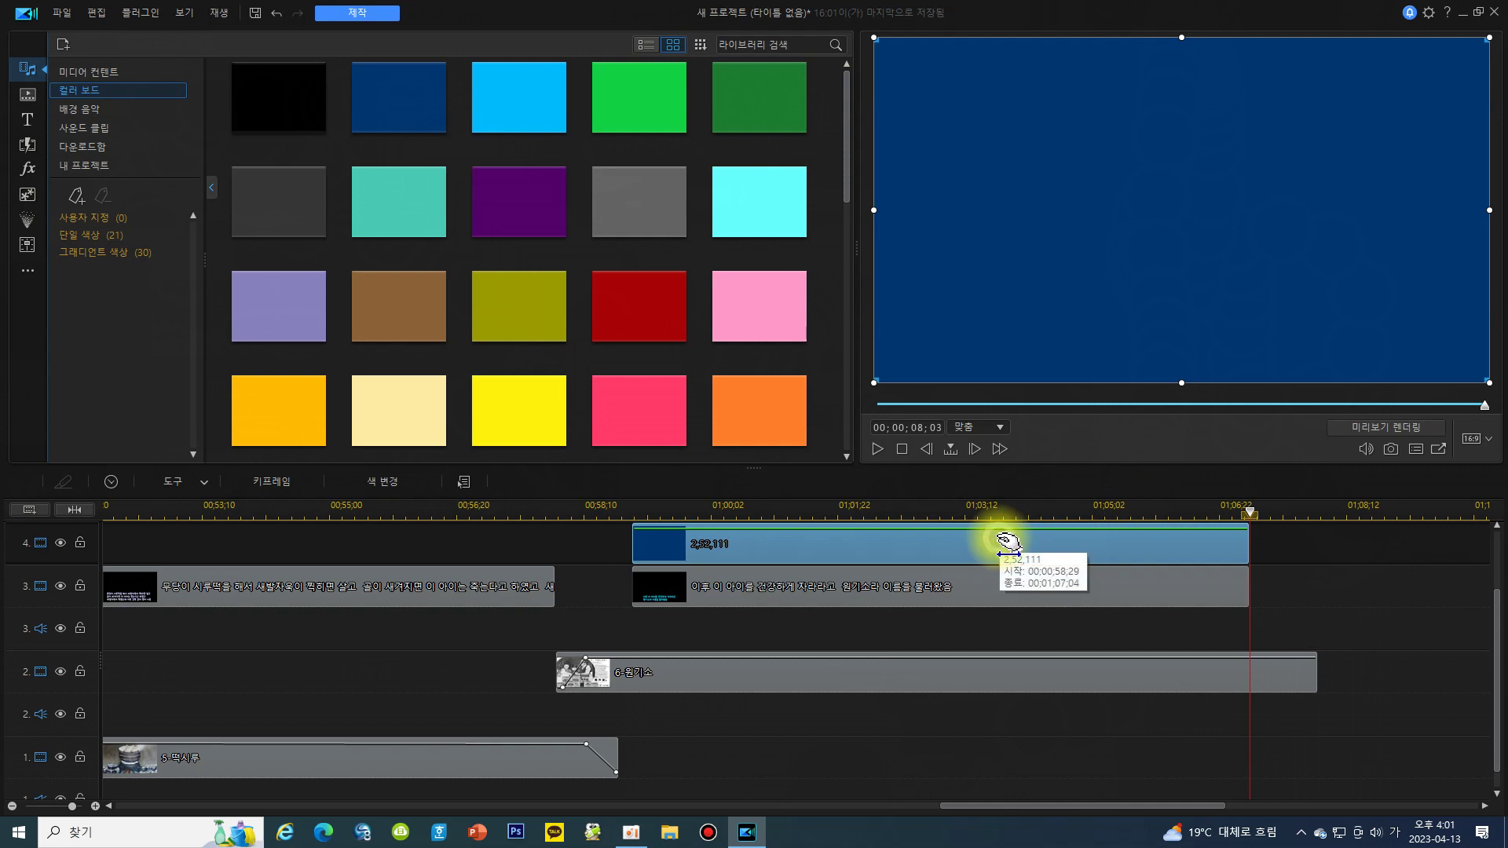
drag(1008, 542, 1012, 780)
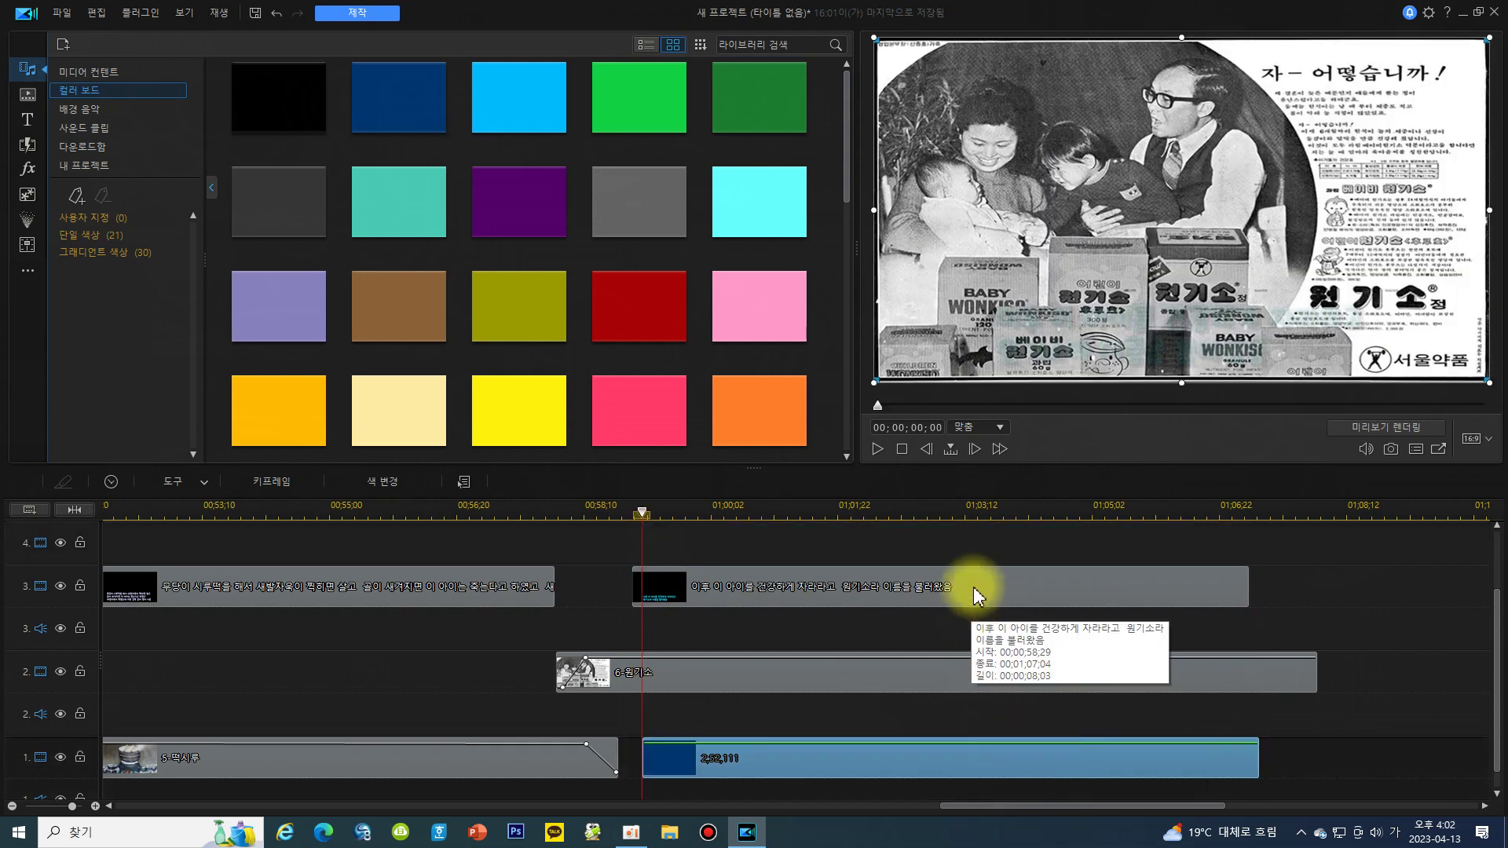
drag(978, 589, 977, 550)
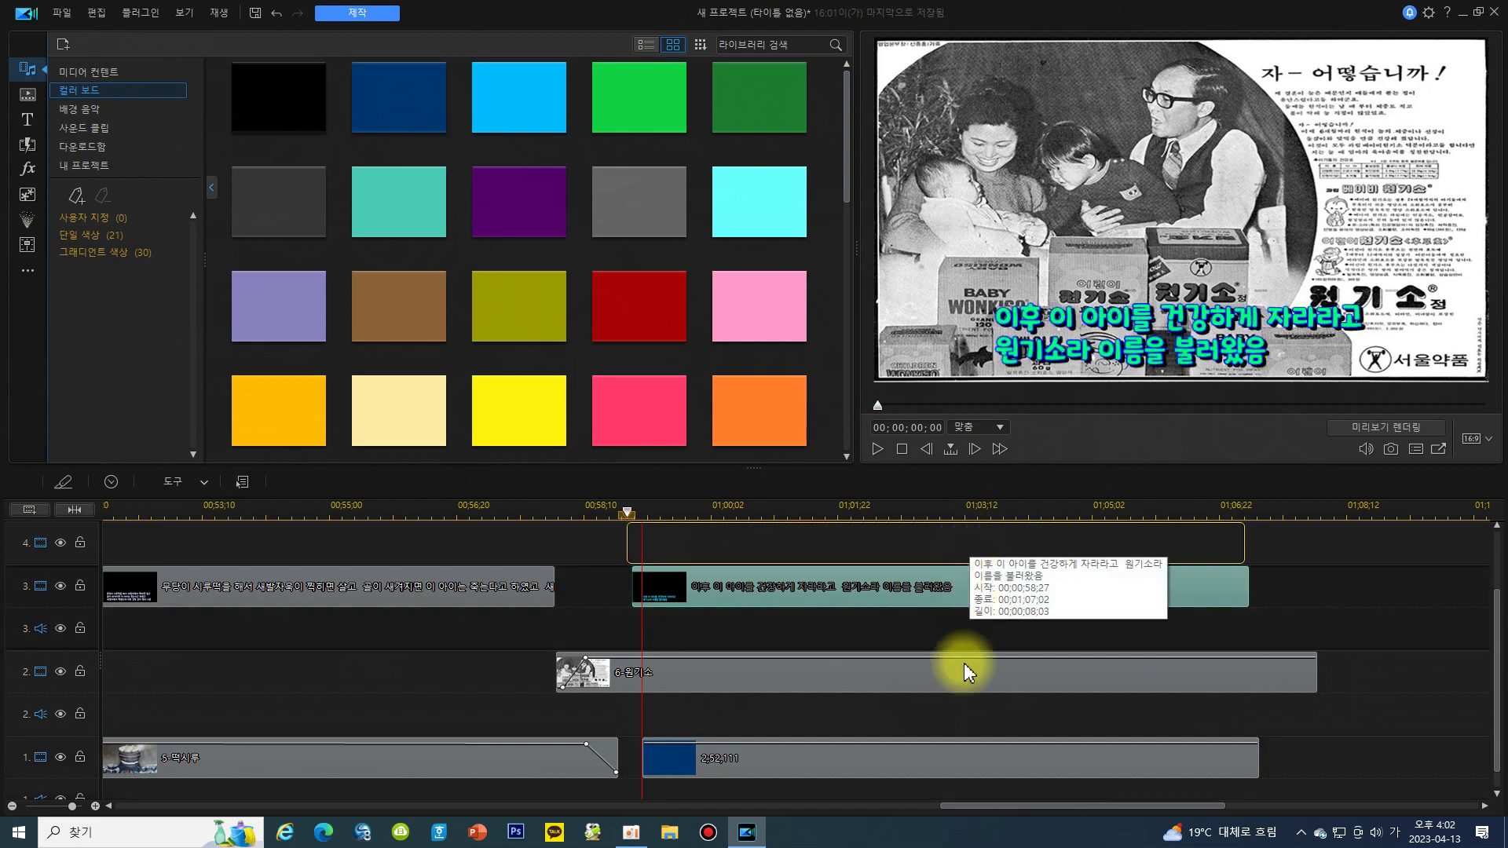
click(936, 766)
drag(936, 766, 862, 613)
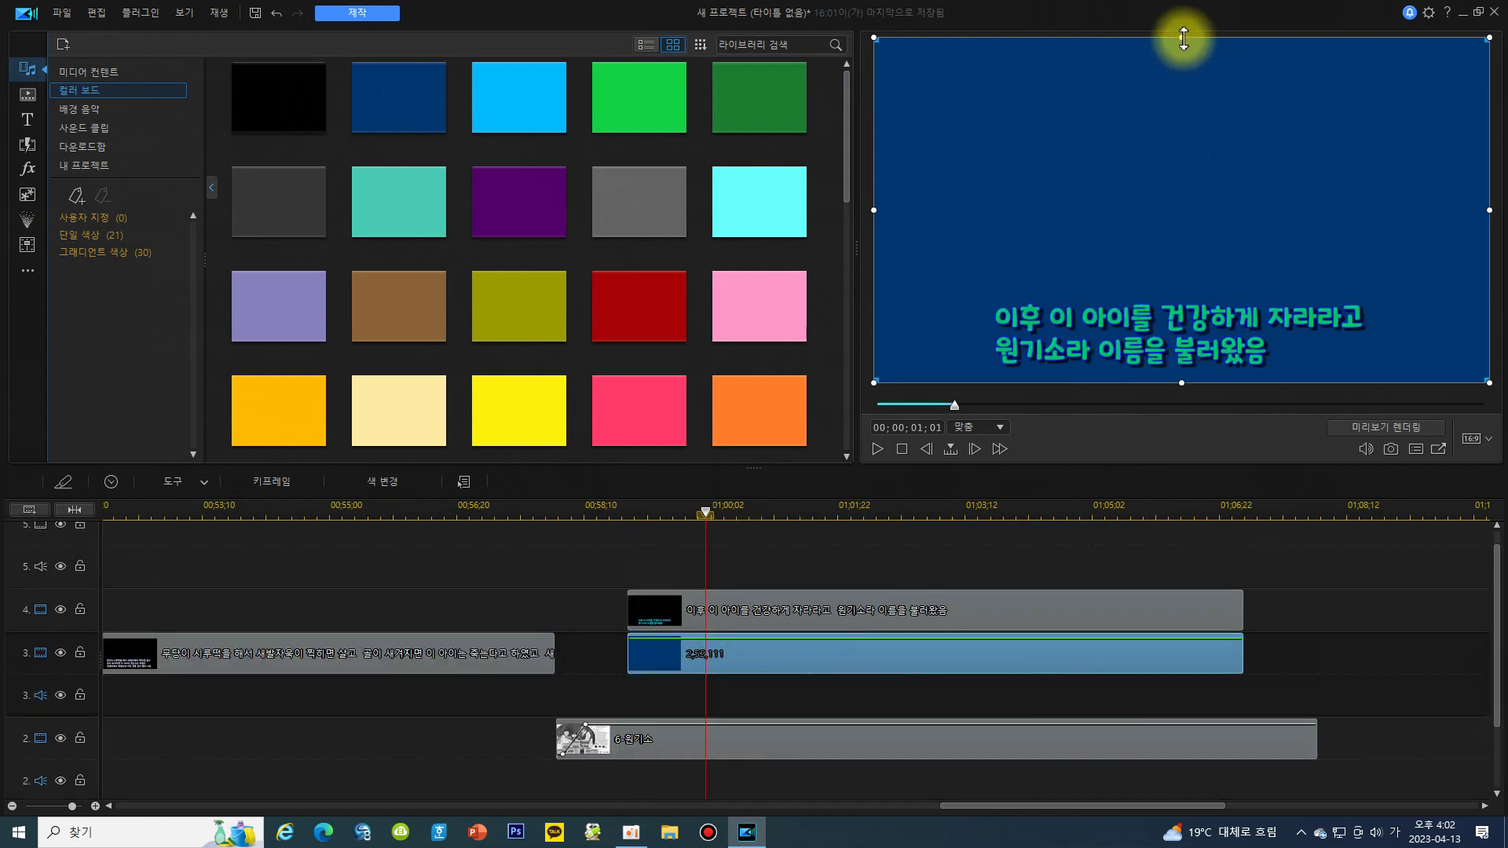
- Flatten the dark blue colour board into a horizontal band about 0.29 of the frame height and place it behind the two-line caption
drag(1182, 90, 1186, 186)
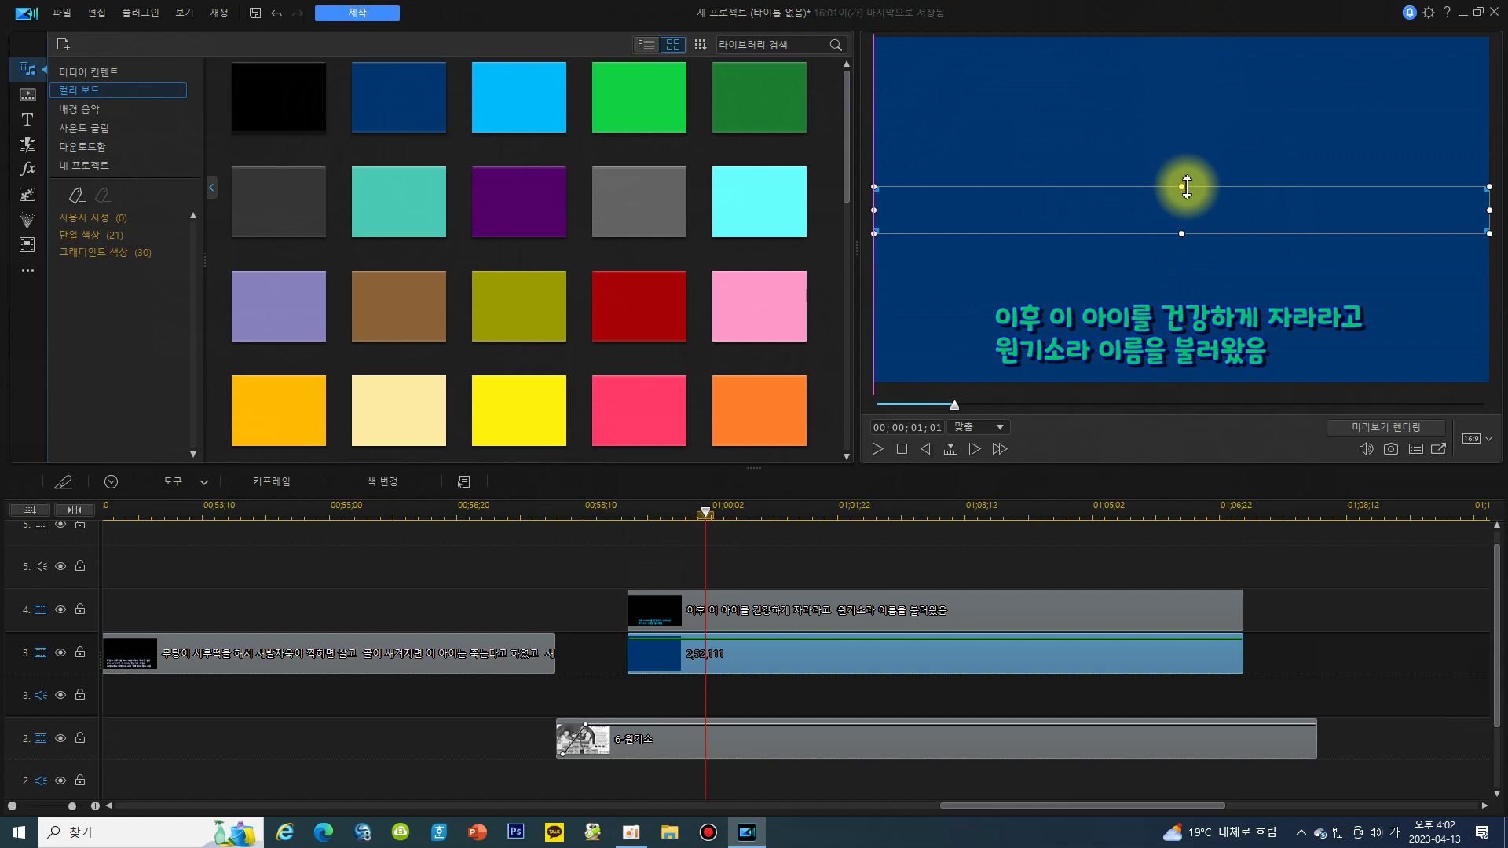
click(1224, 183)
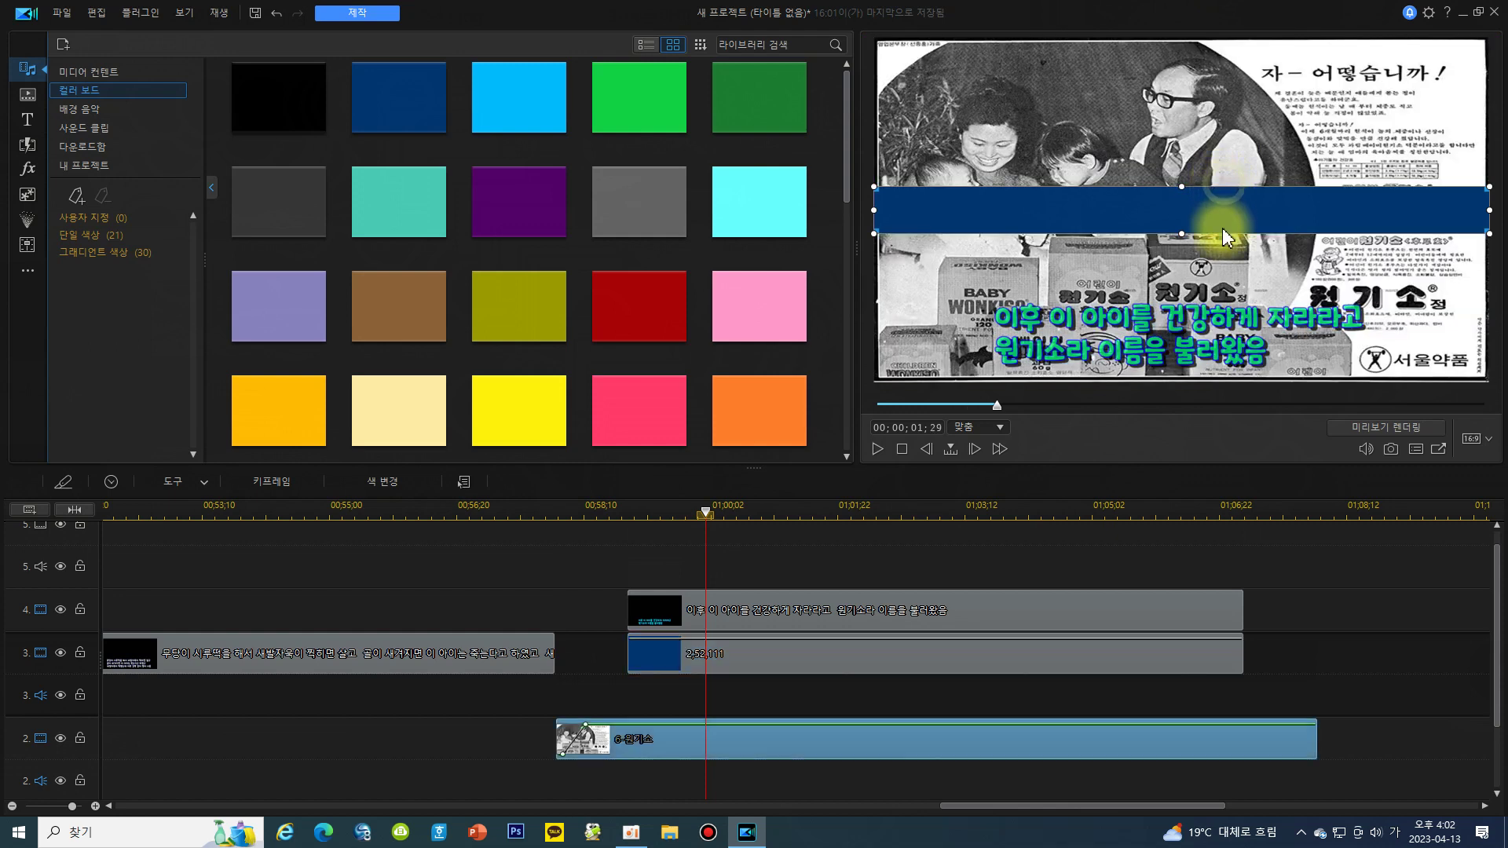
click(1152, 317)
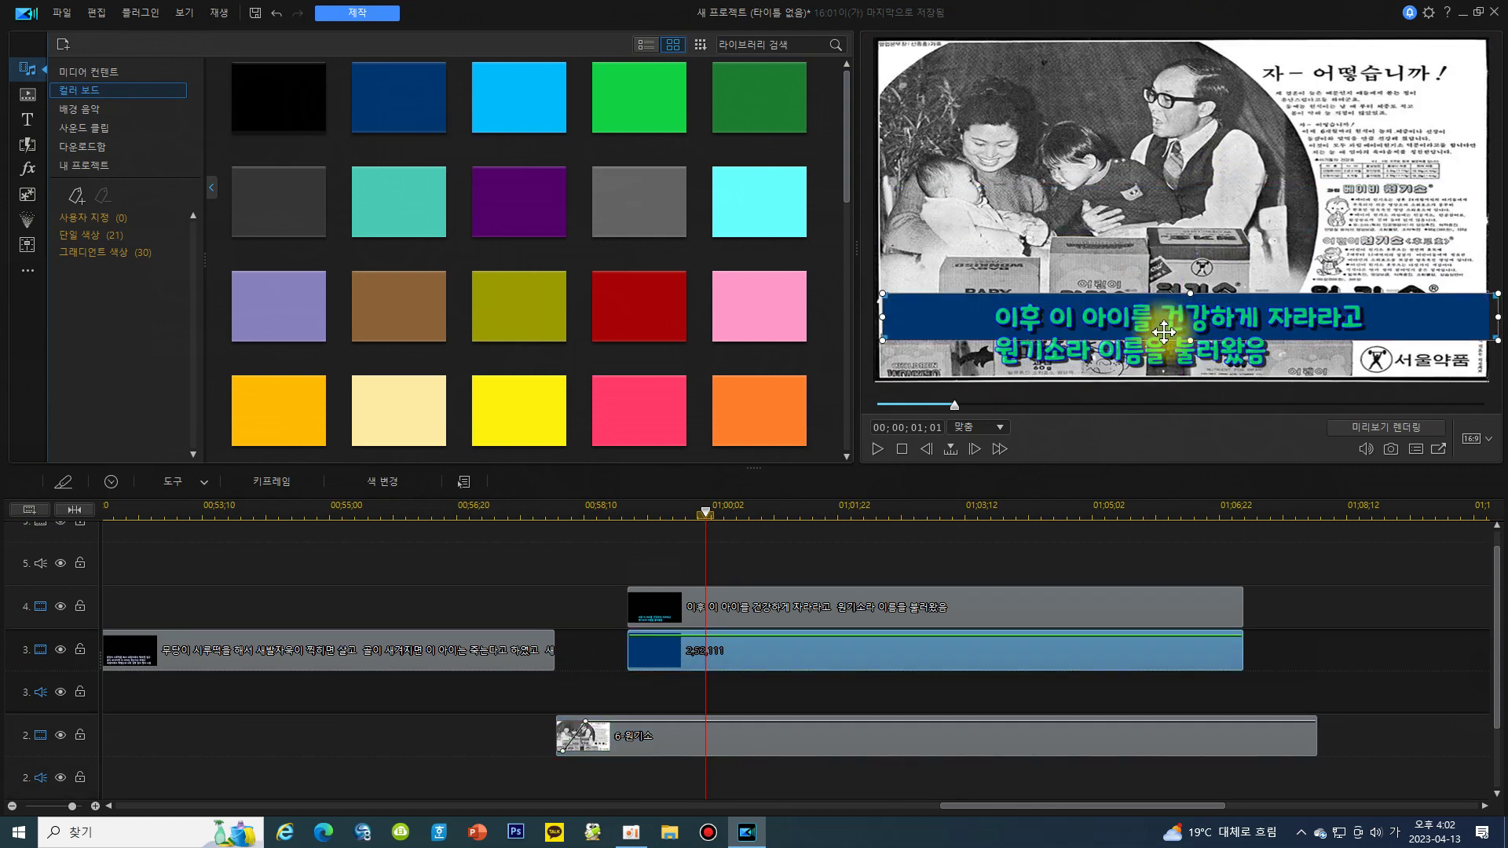
drag(1192, 336, 1193, 362)
drag(1222, 292, 1229, 309)
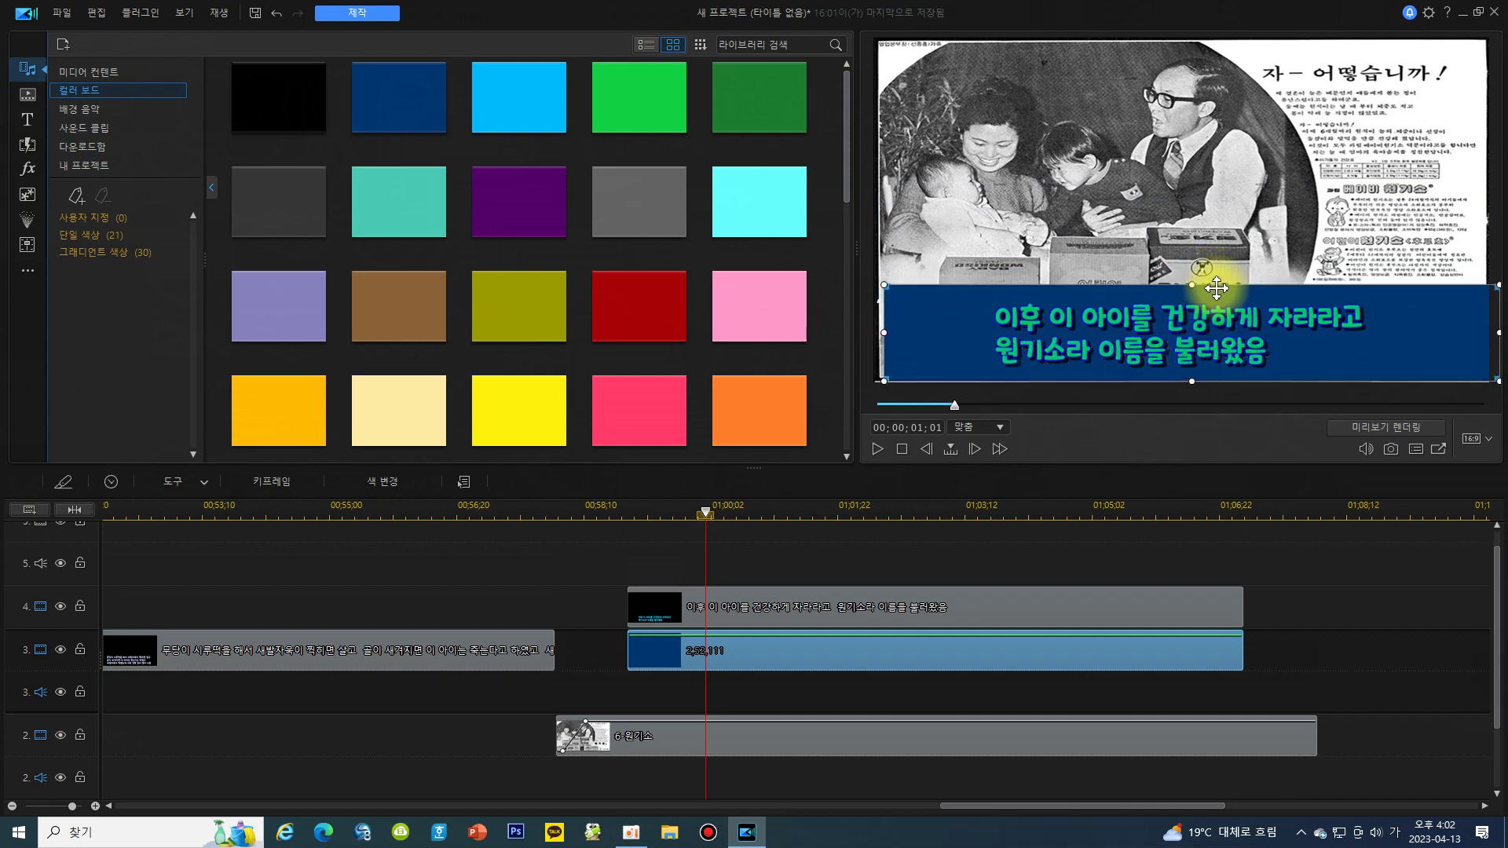
- Narrow the dark blue band to about 0.70 of the frame width so it fits around the two-line caption
drag(885, 332, 978, 337)
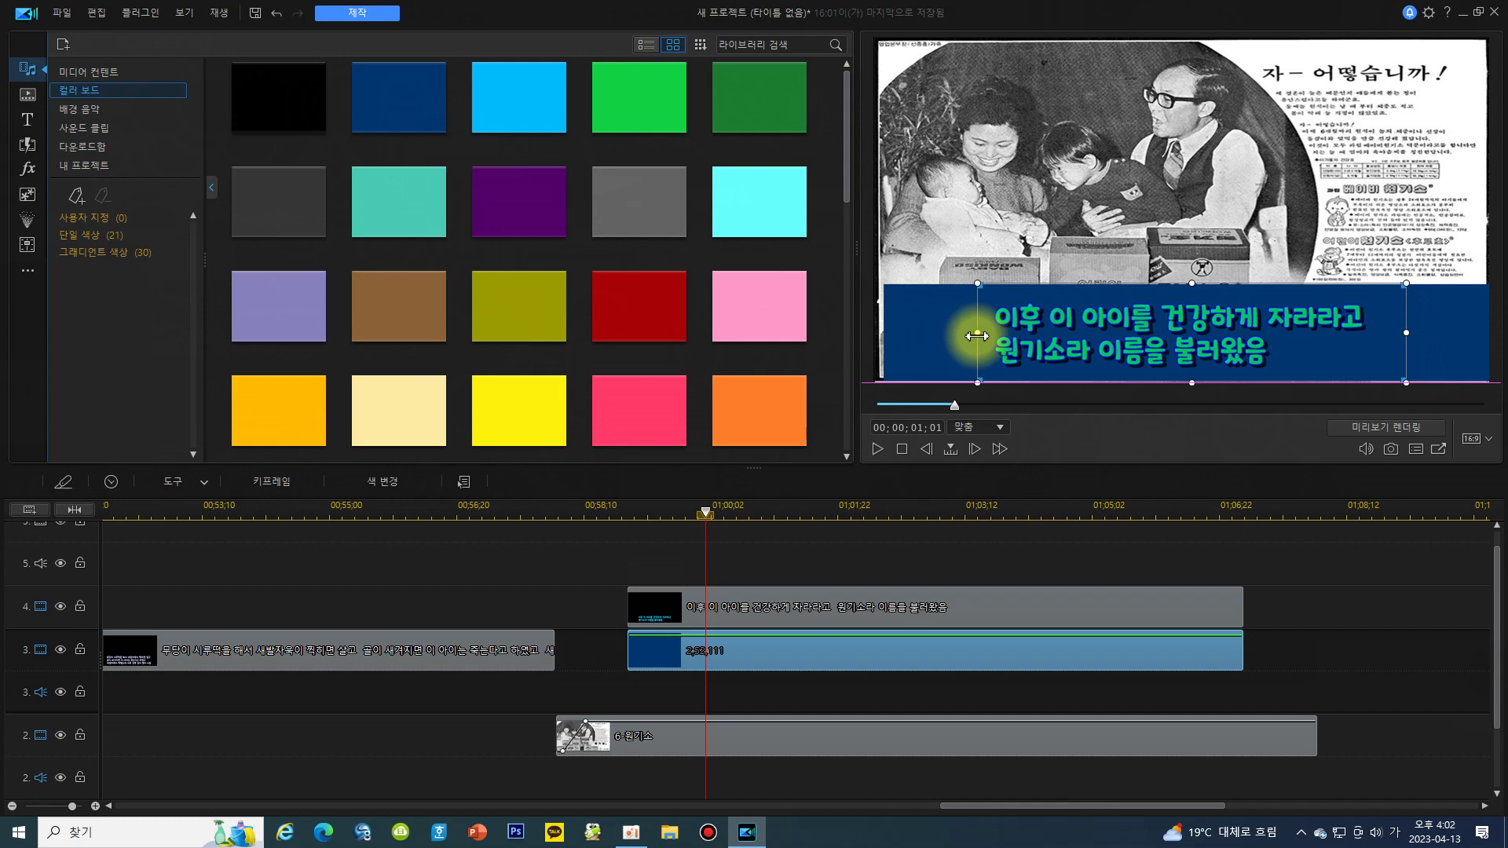
click(1345, 357)
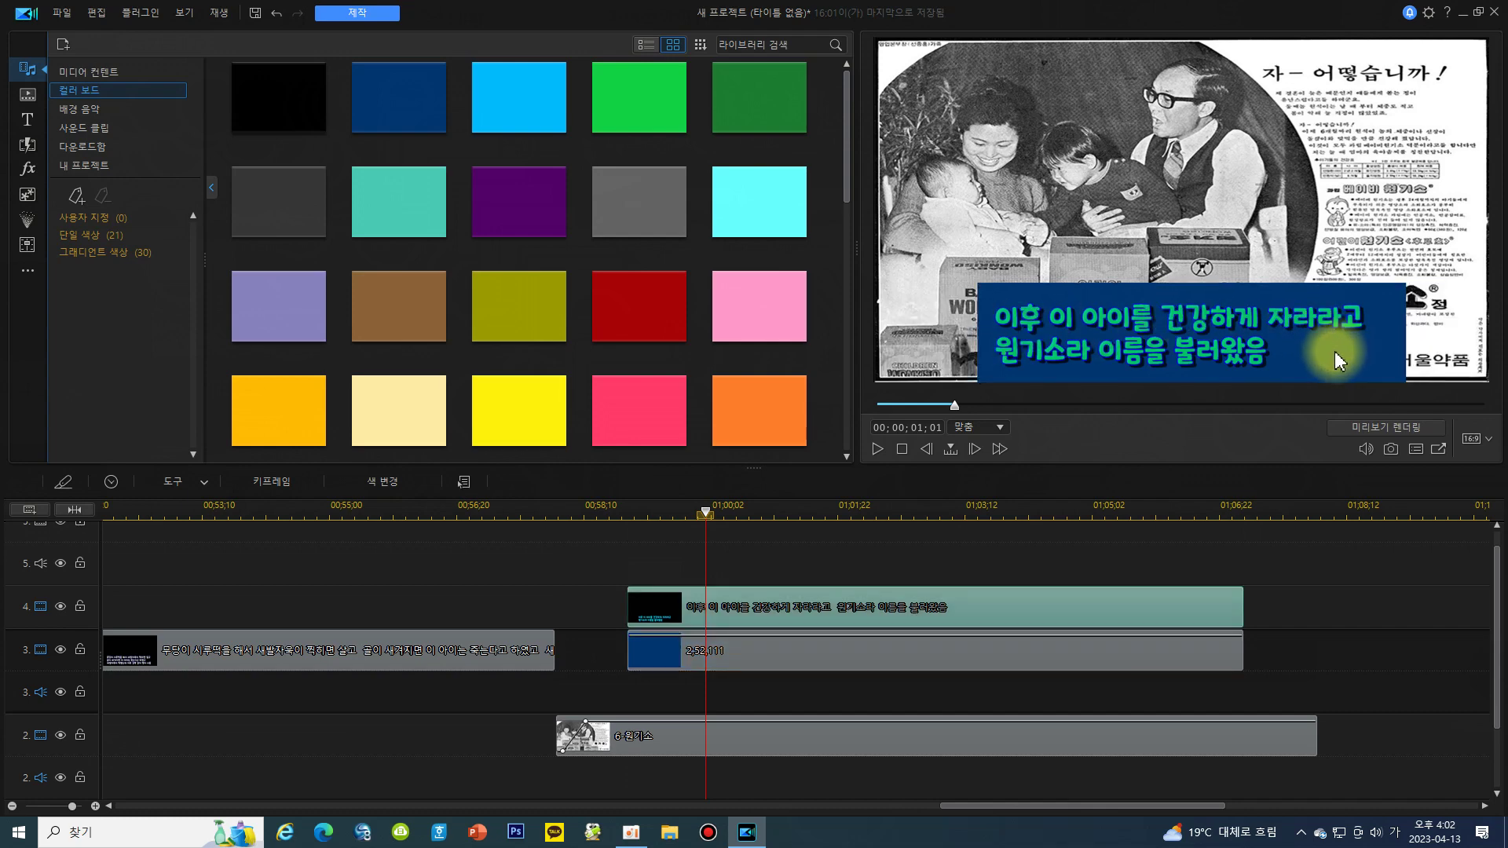
click(1333, 353)
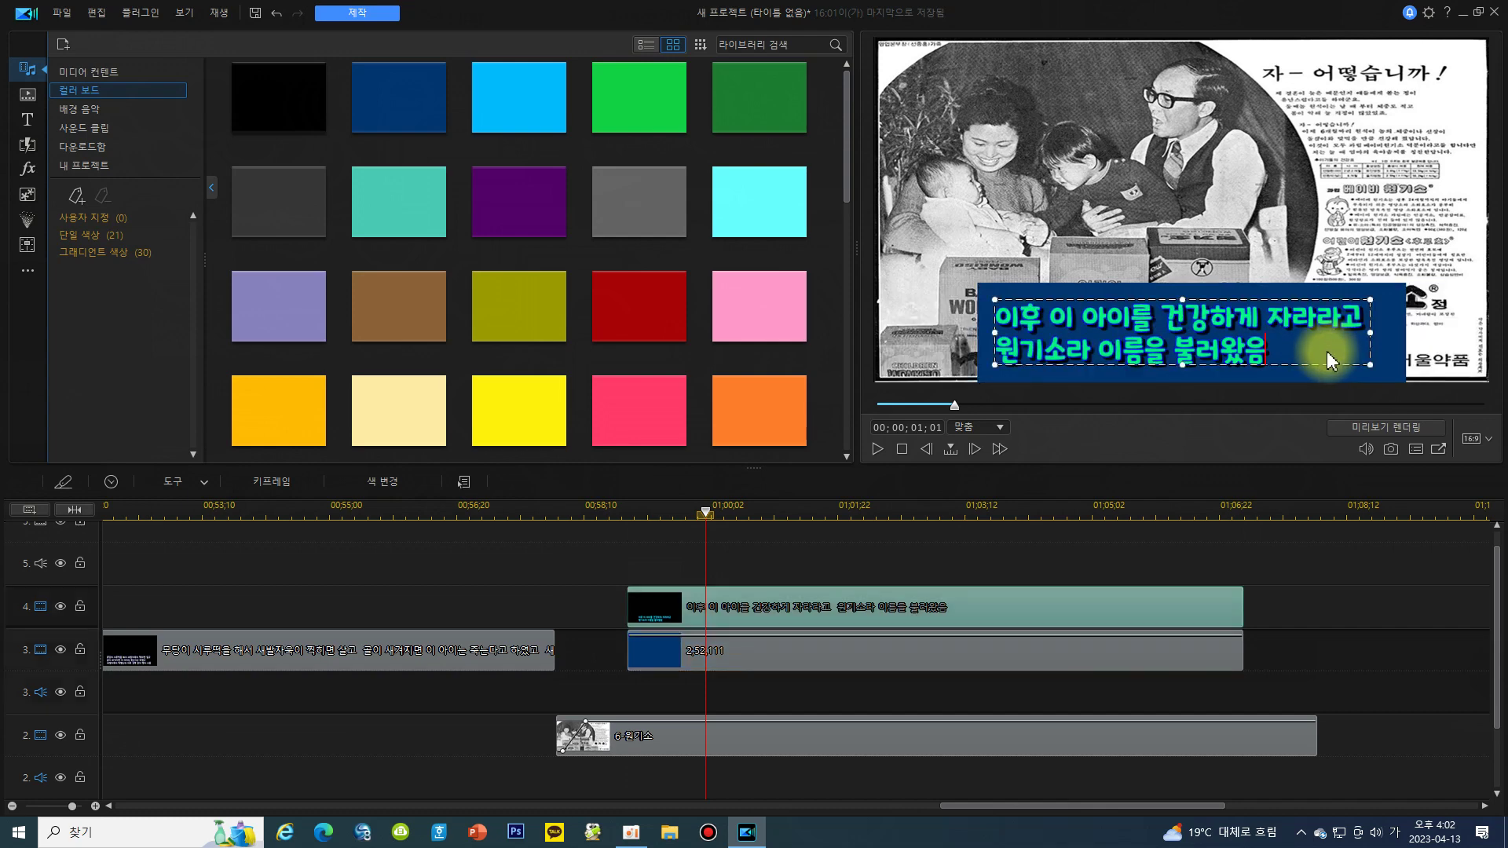
click(1384, 359)
click(1375, 351)
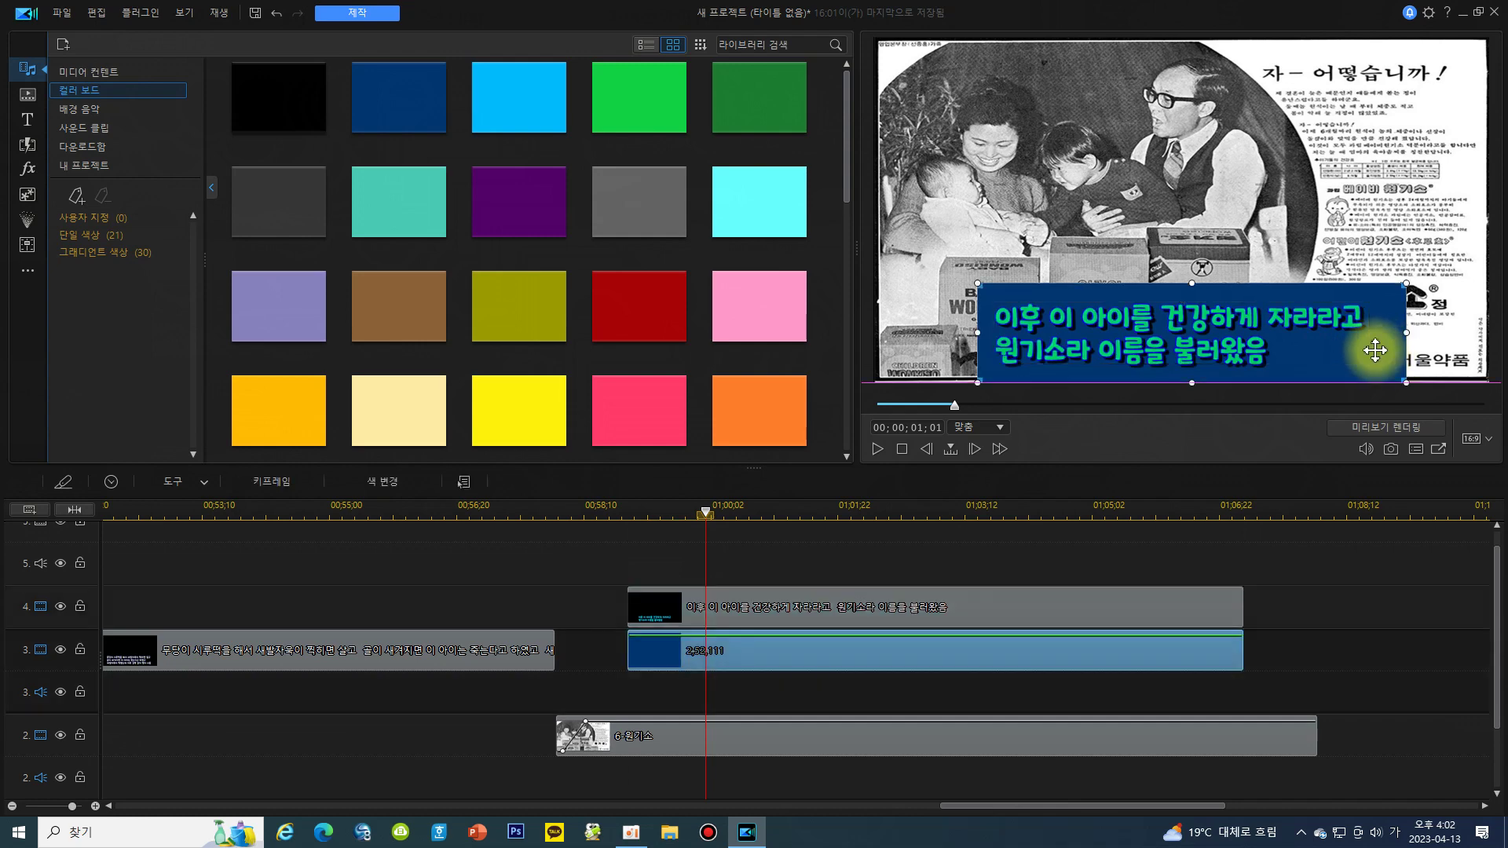
click(1308, 311)
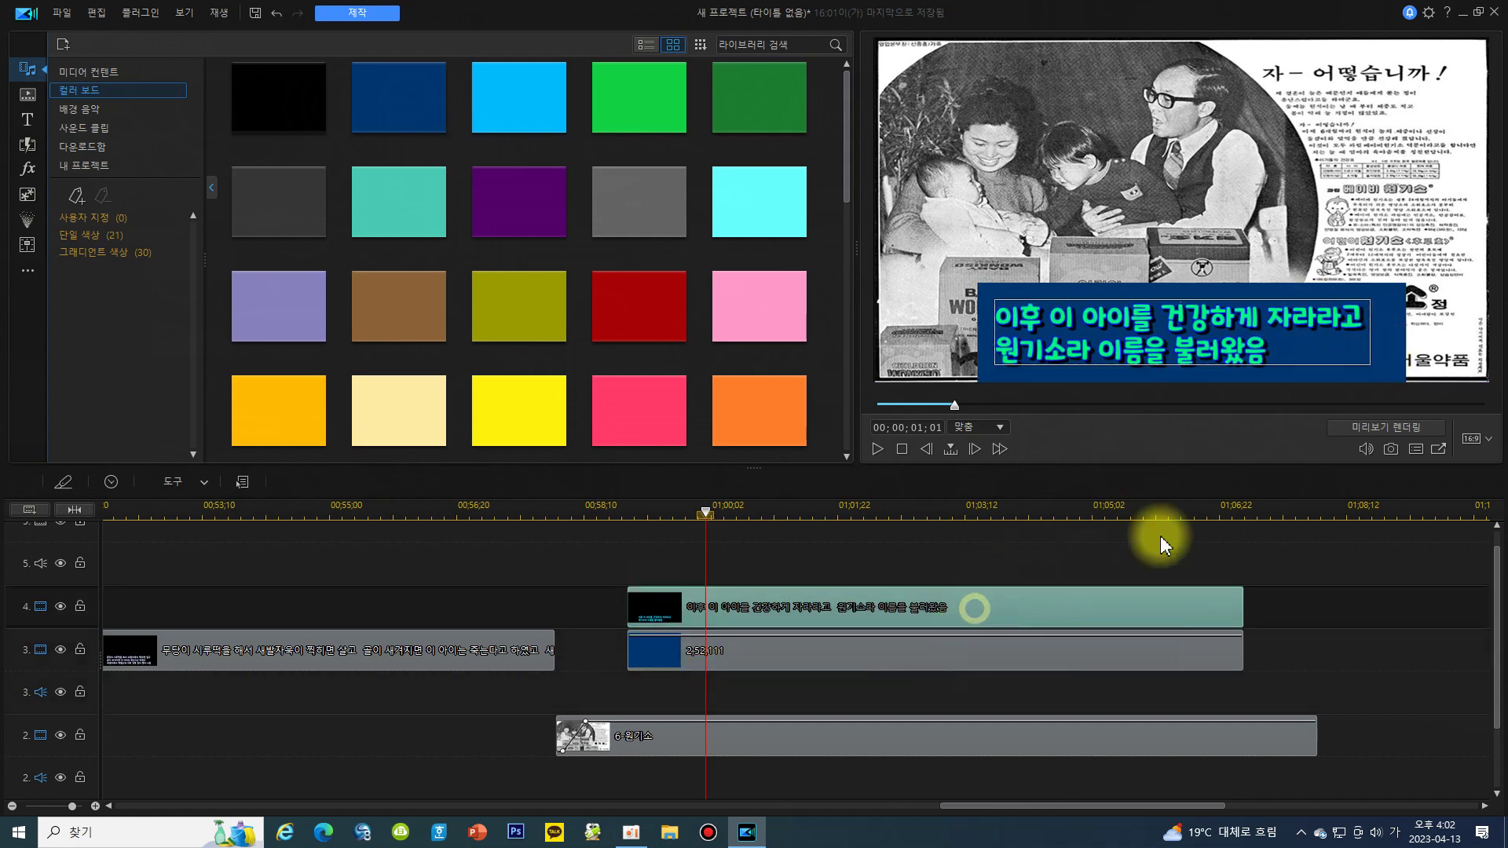
- Set the dark blue colour board's opacity to 50% in the PiP Designer and apply the change
click(890, 660)
double_click(885, 663)
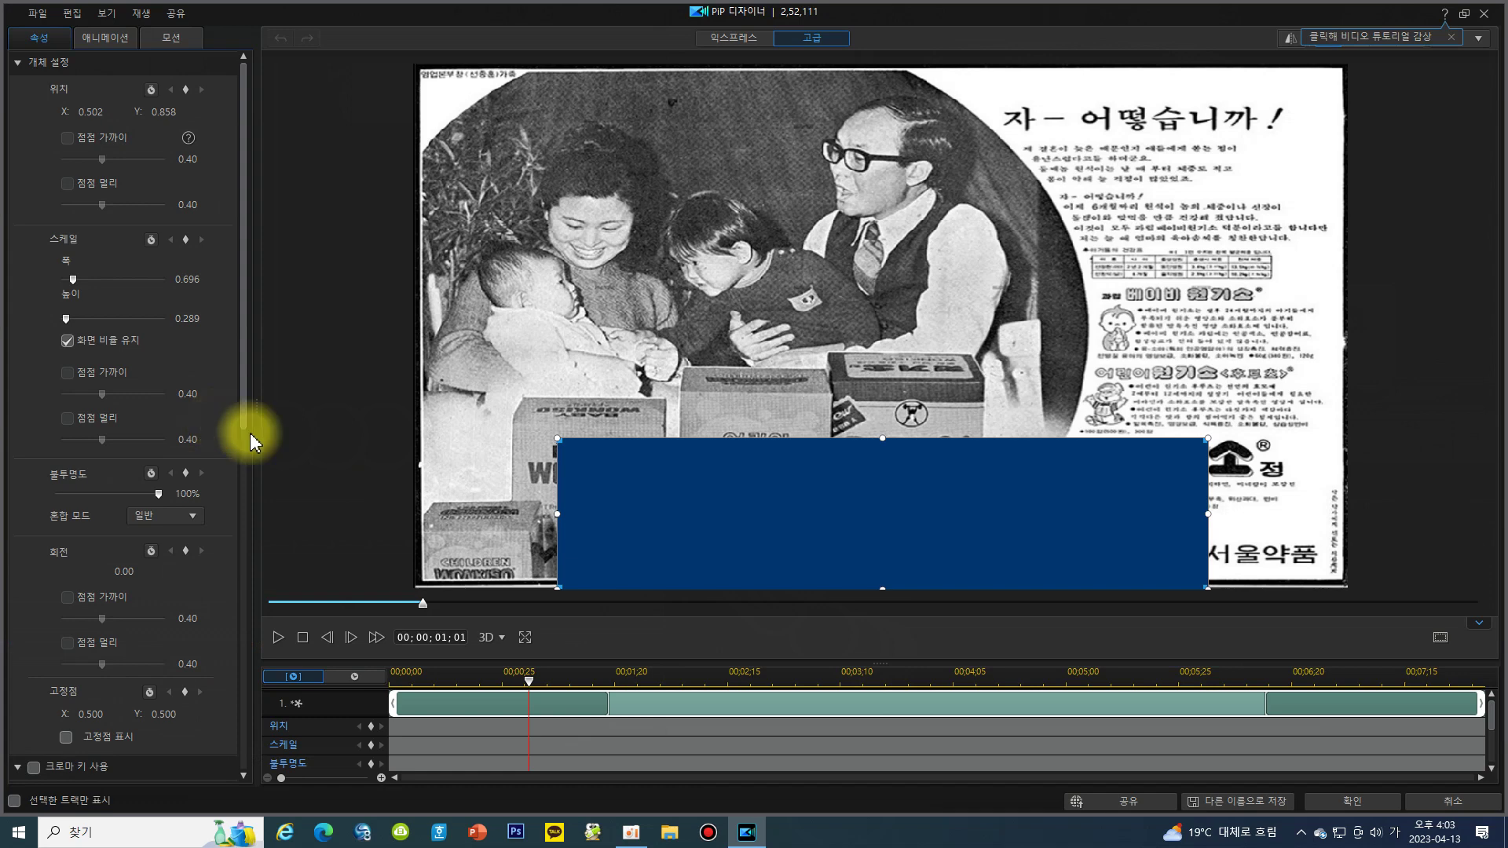
drag(157, 499, 110, 499)
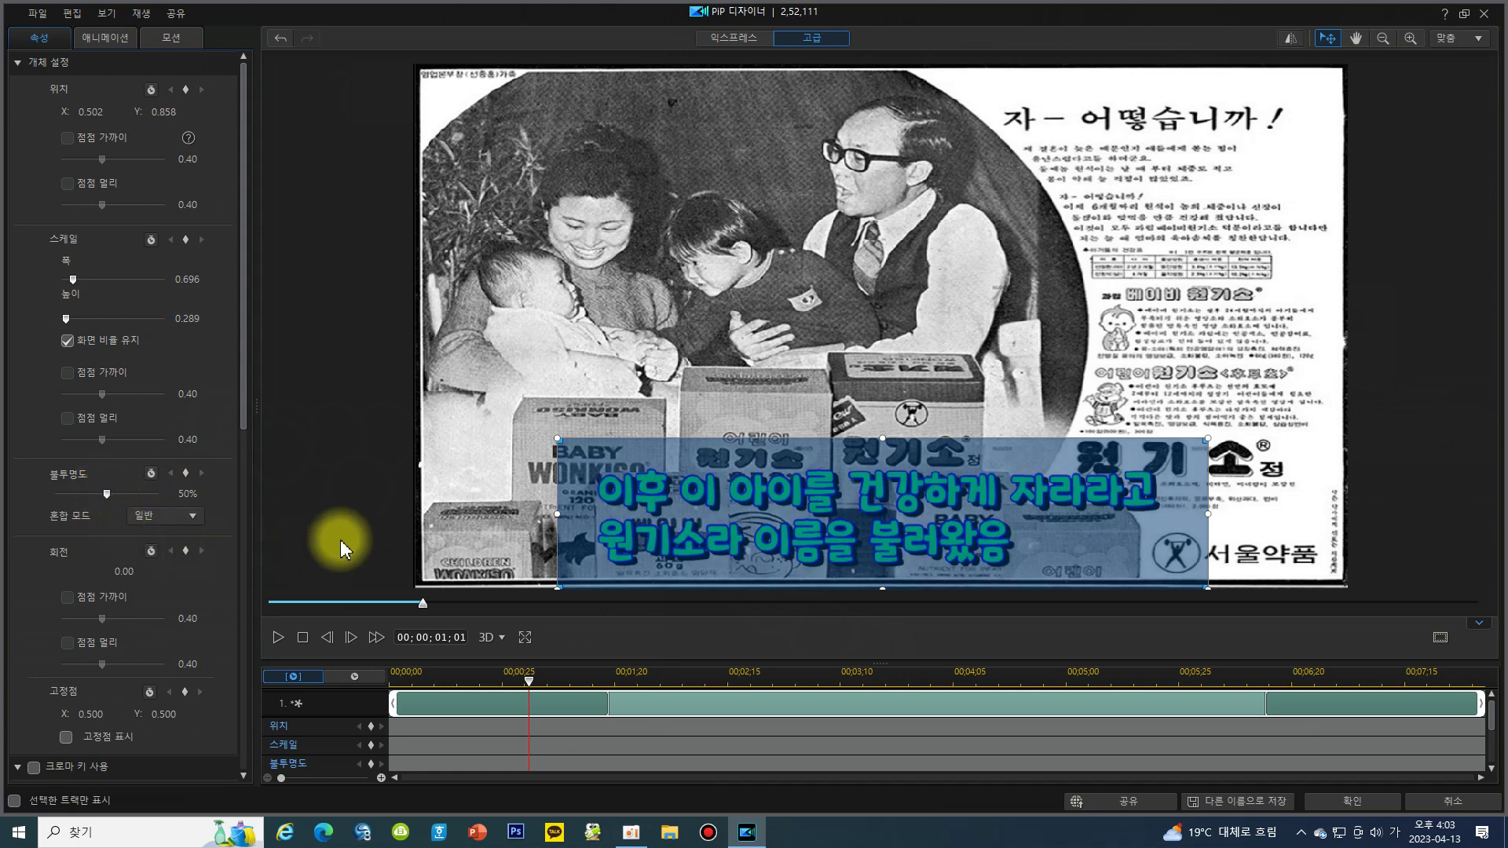
click(1353, 800)
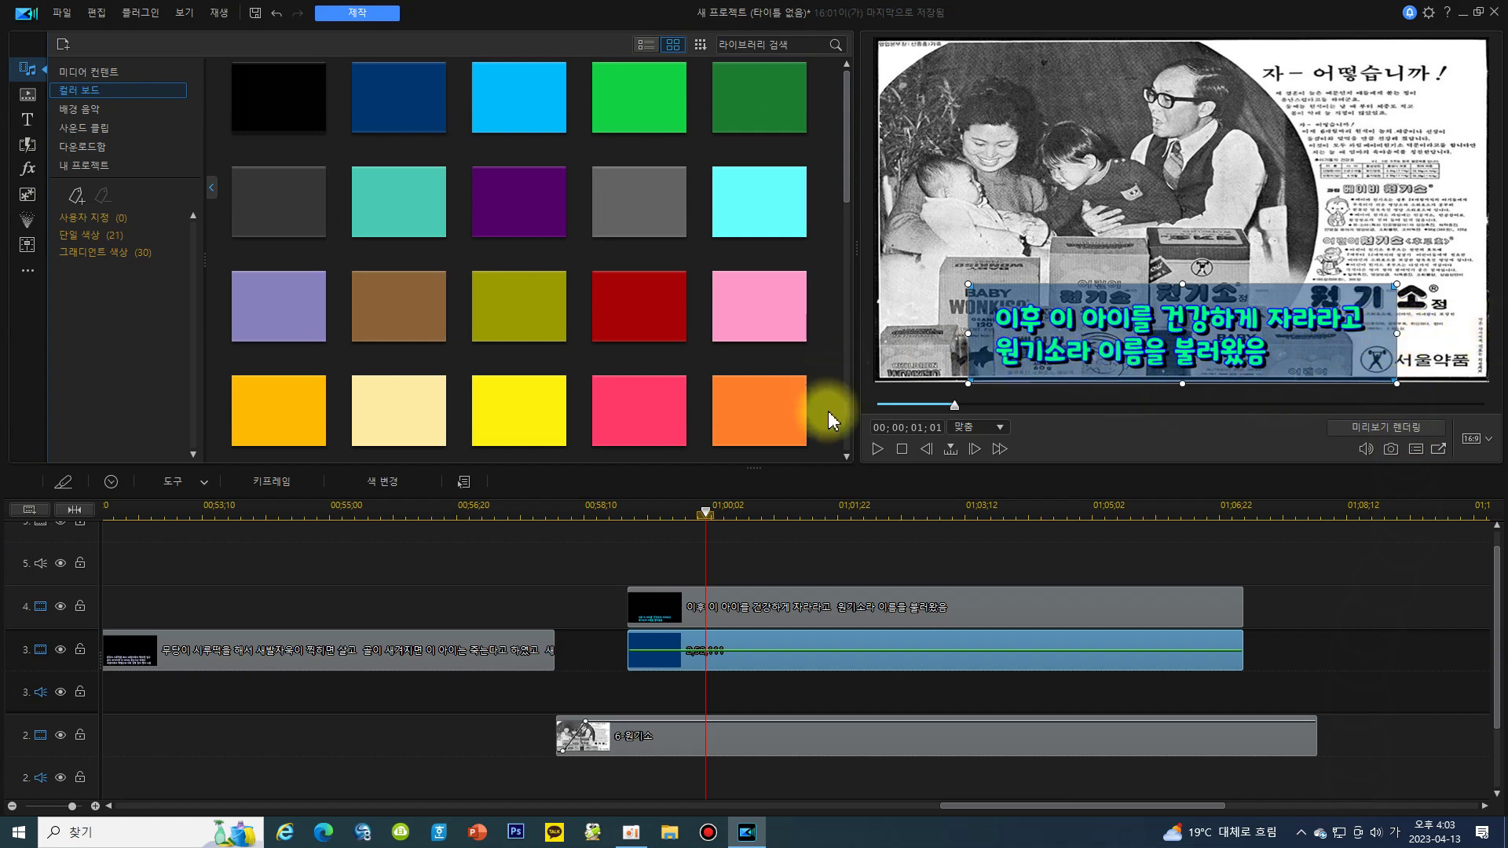
- Open the two-line caption on track 4 in the Title Designer
click(903, 612)
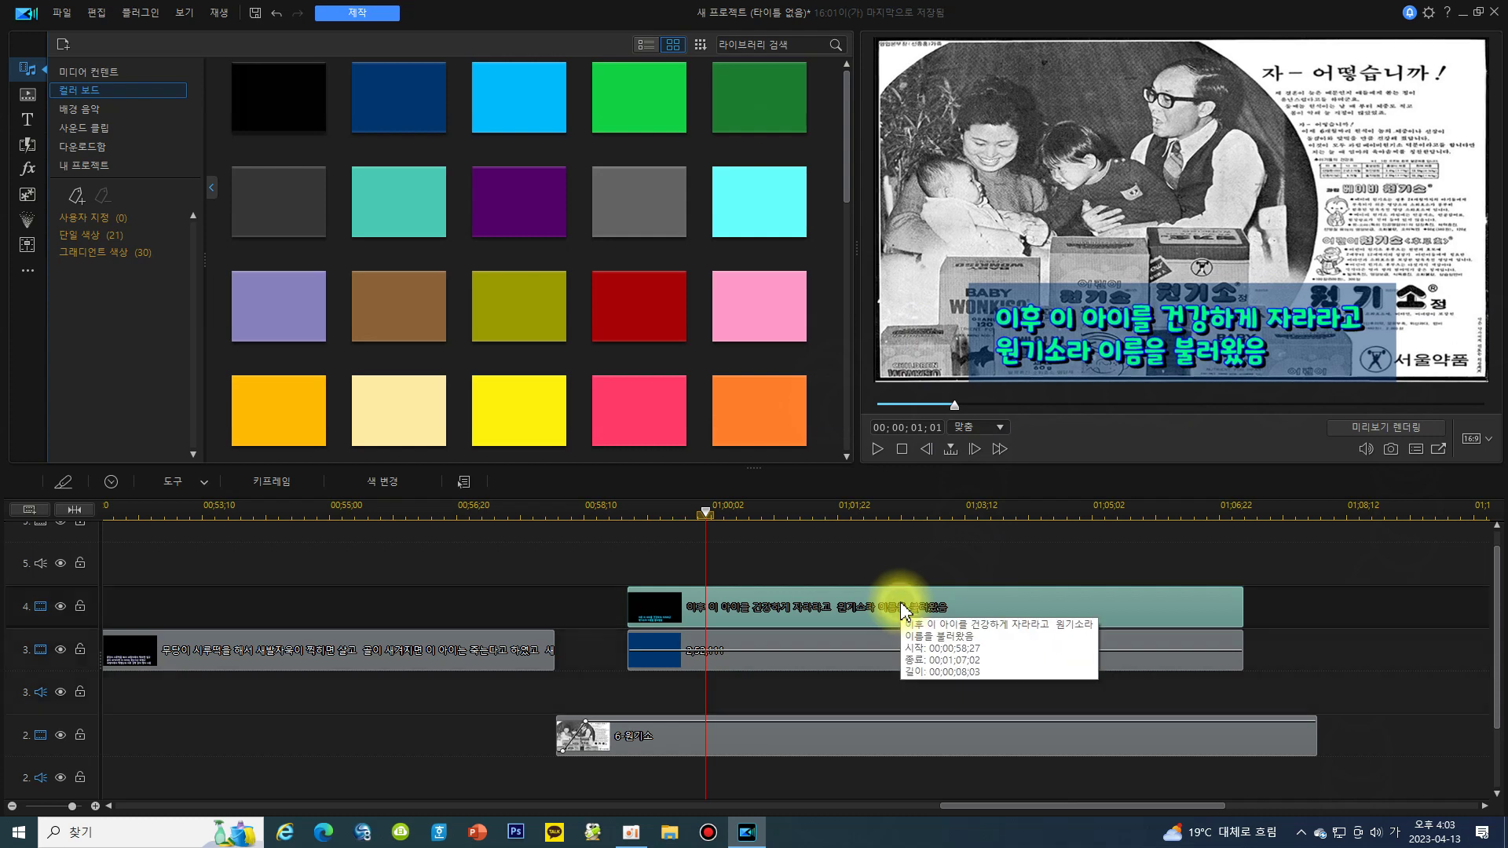
double_click(901, 605)
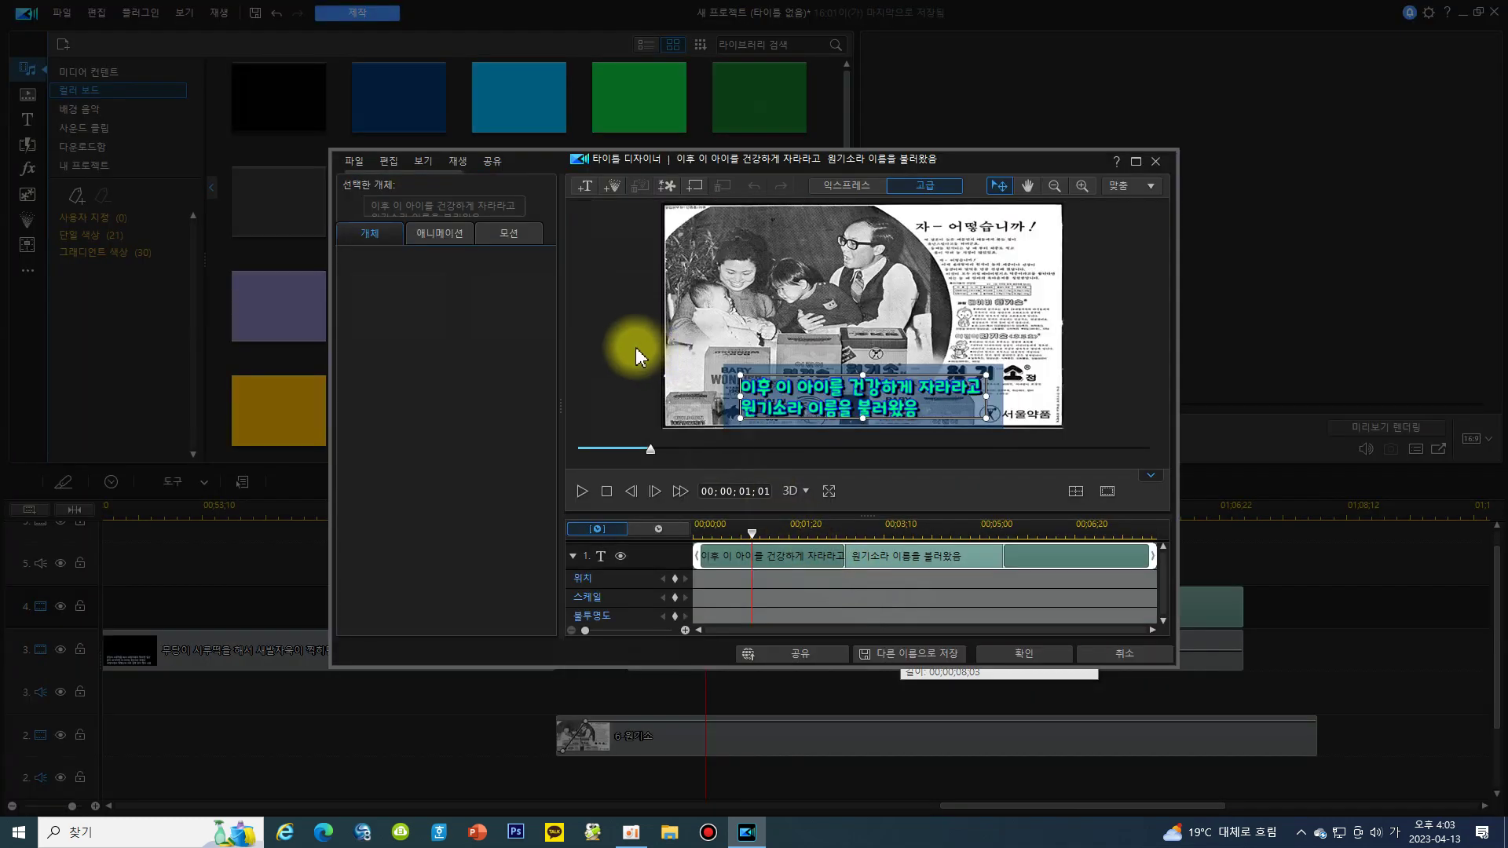